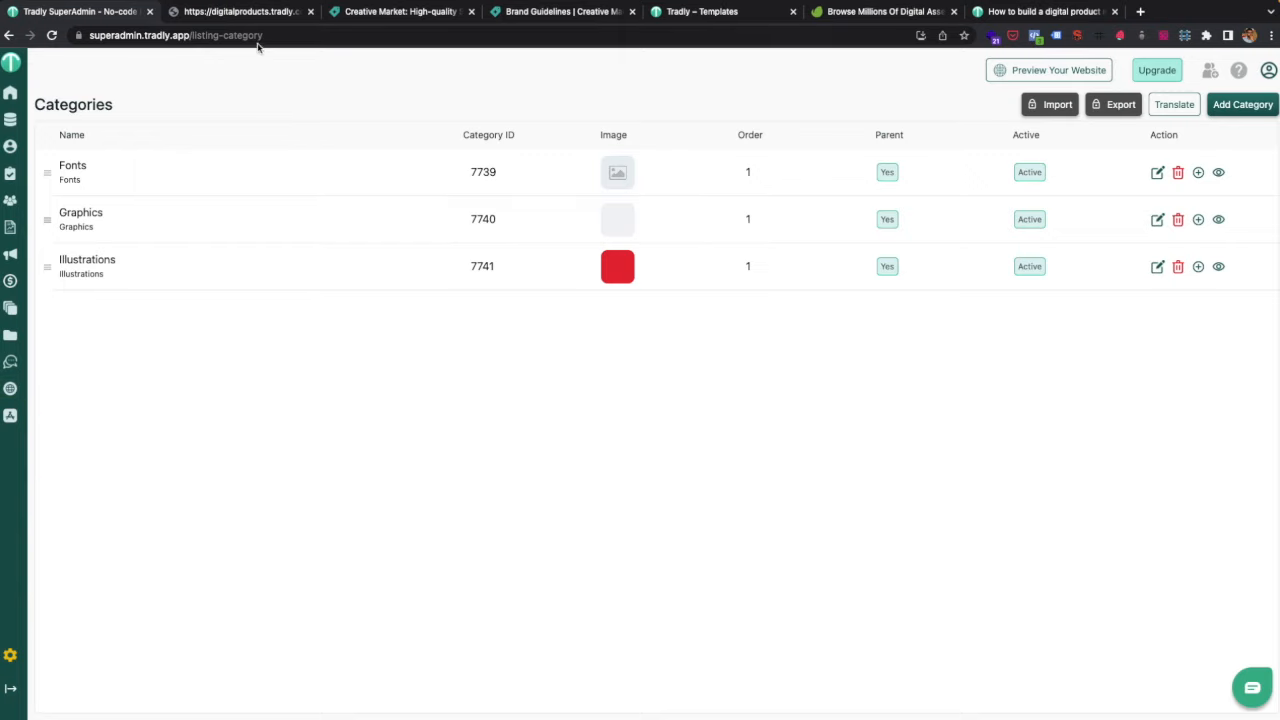
Switch to the digitalproducts.tradly.co storefront and open the account creation form for selling.
{"action": "left_click", "coordinate": [248, 12]}
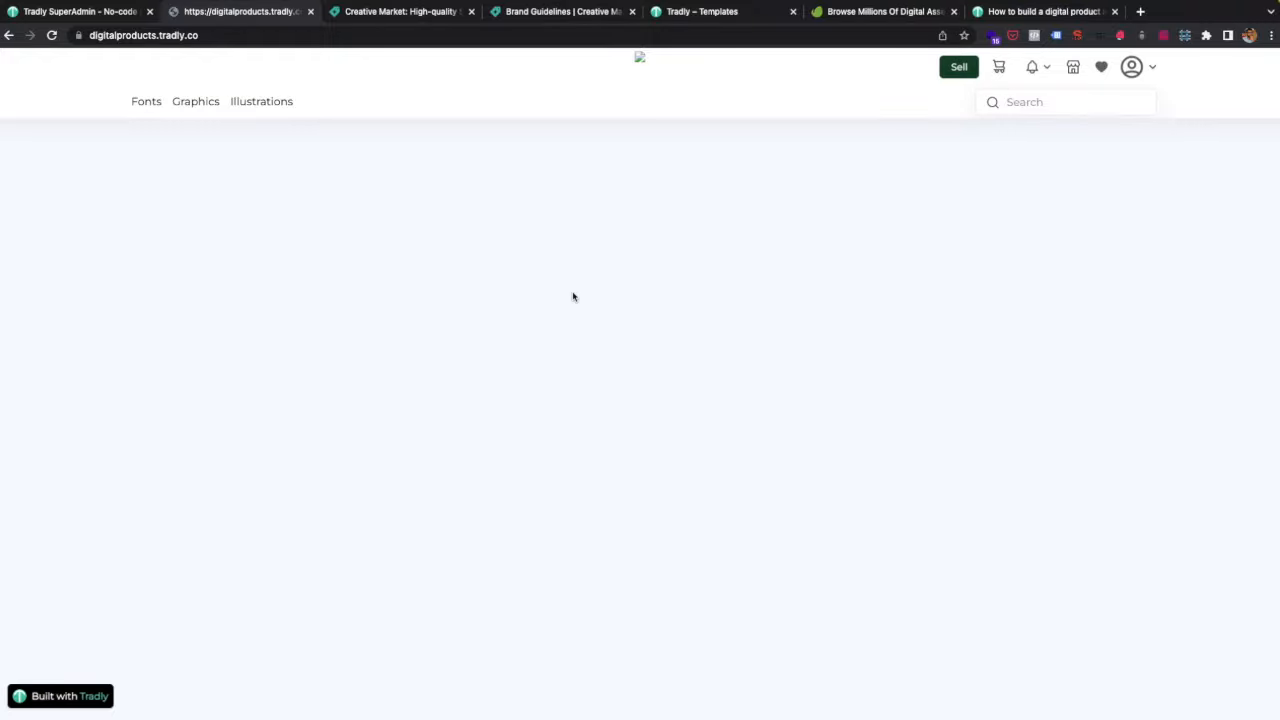
{"action": "left_click", "coordinate": [951, 70]}
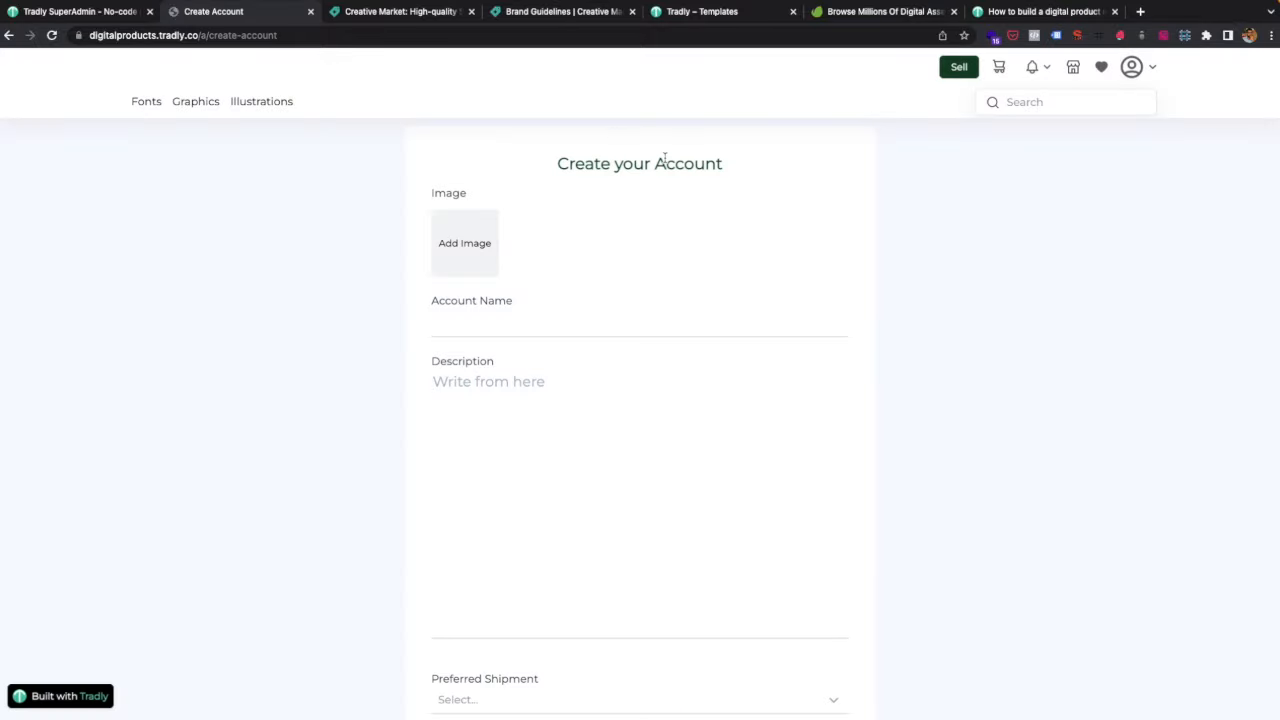
{"action": "scroll", "coordinate": [488, 380], "scroll_direction": "down", "scroll_amount": 3}
{"action": "scroll", "coordinate": [488, 380], "scroll_direction": "up", "scroll_amount": 2}
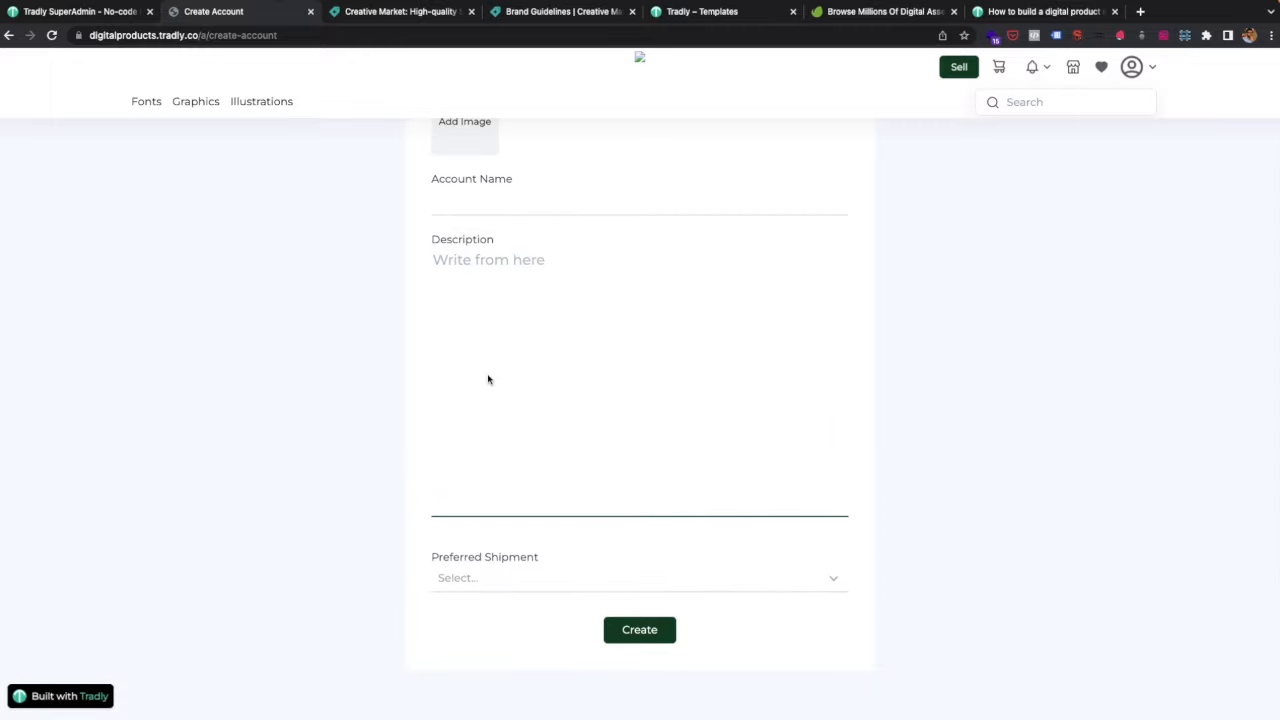
{"action": "scroll", "coordinate": [488, 379], "scroll_direction": "up", "scroll_amount": 1}
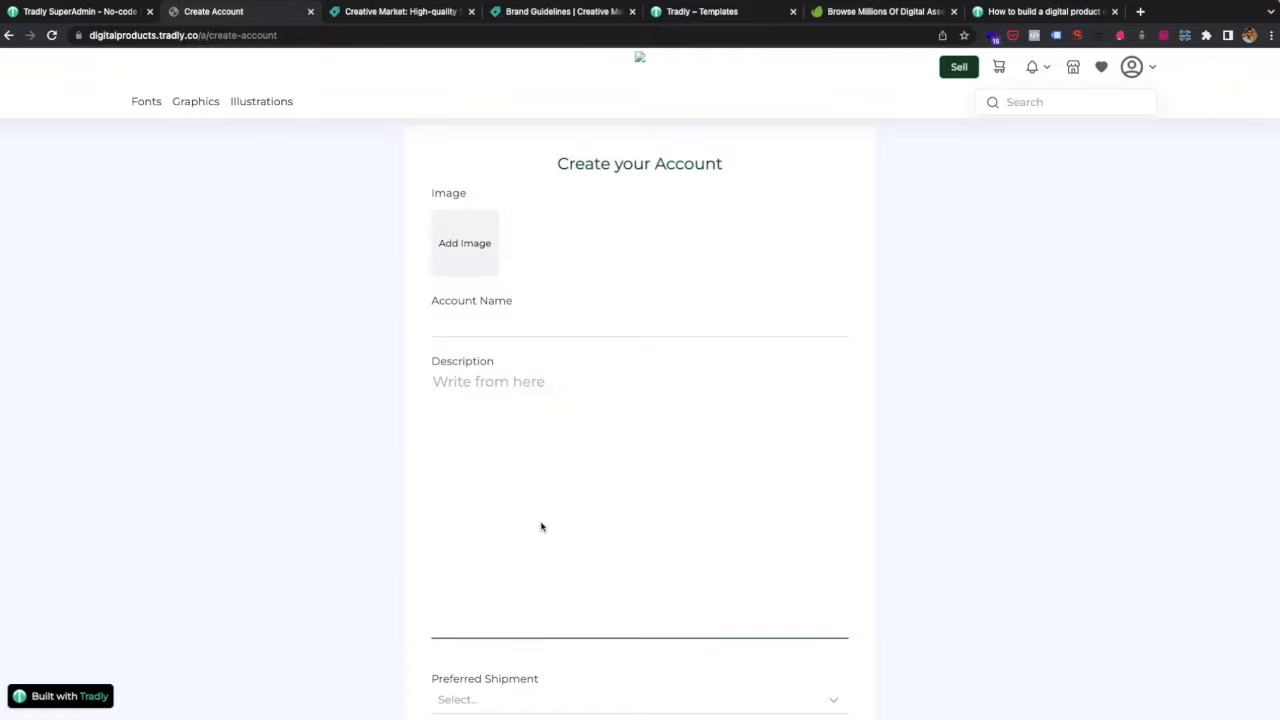
Examine the account form's image, name and description fields and its Preferred Shipment options.
{"action": "scroll", "coordinate": [541, 527], "scroll_direction": "down", "scroll_amount": 2}
{"action": "scroll", "coordinate": [541, 527], "scroll_direction": "up", "scroll_amount": 2}
{"action": "scroll", "coordinate": [540, 526], "scroll_direction": "down", "scroll_amount": 2}
{"action": "left_click", "coordinate": [486, 533]}
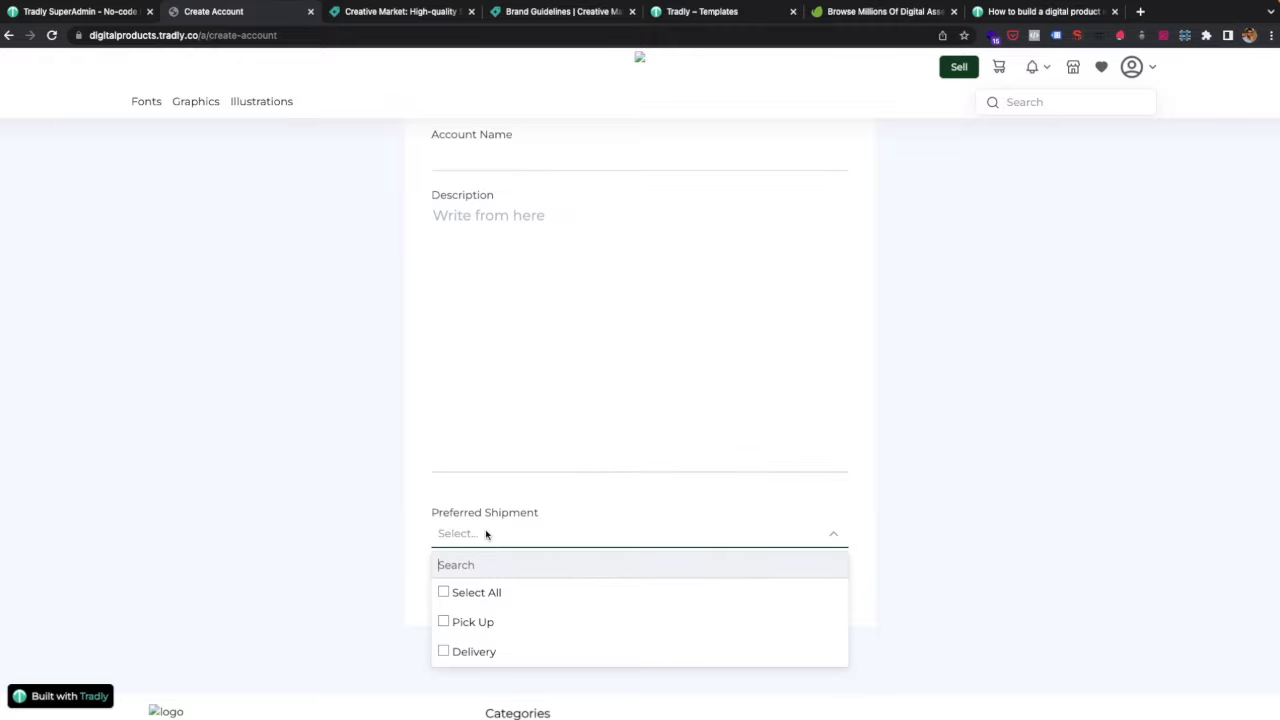
{"action": "left_click", "coordinate": [486, 533]}
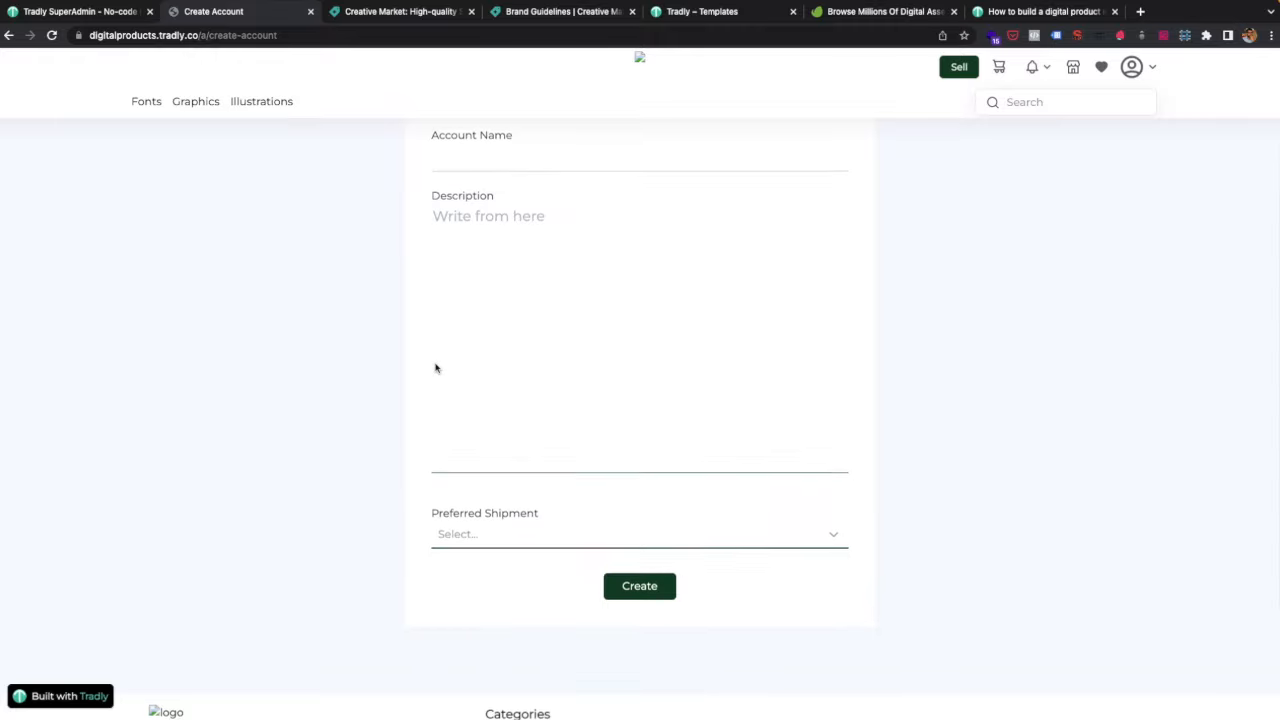
{"action": "scroll", "coordinate": [434, 366], "scroll_direction": "up", "scroll_amount": 2}
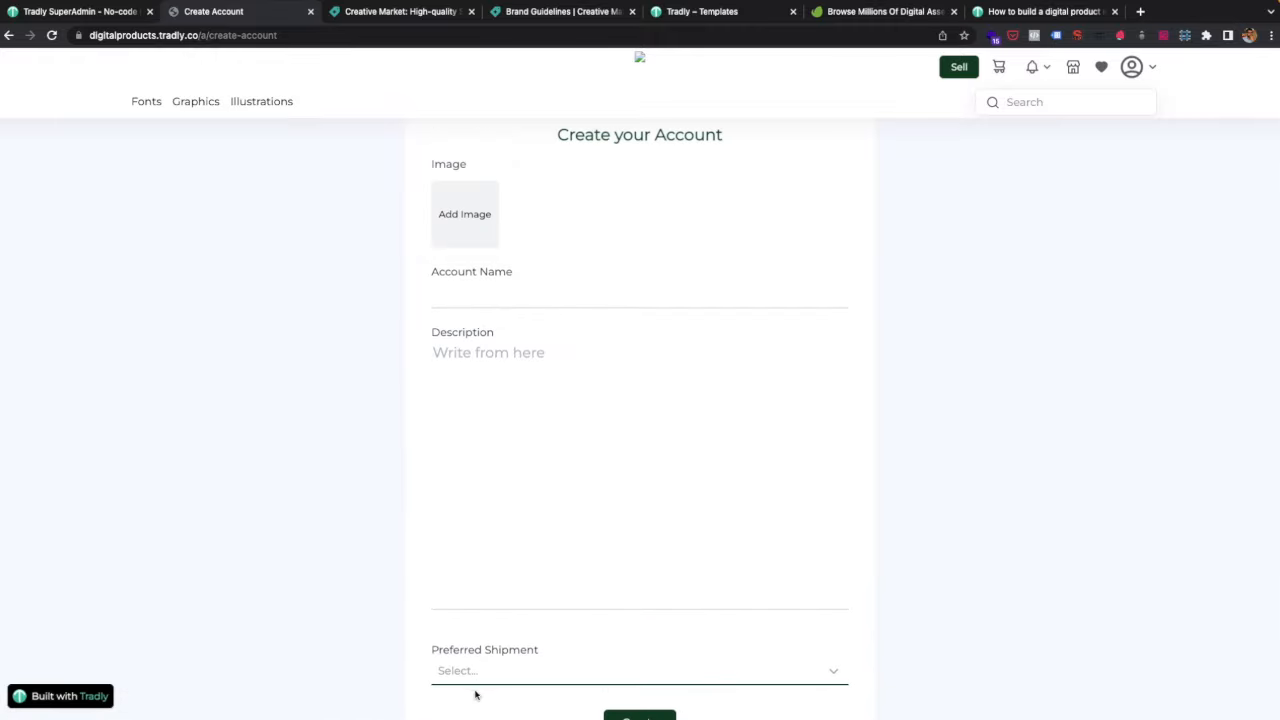
{"action": "left_click", "coordinate": [480, 671]}
{"action": "scroll", "coordinate": [477, 678], "scroll_direction": "down", "scroll_amount": 1}
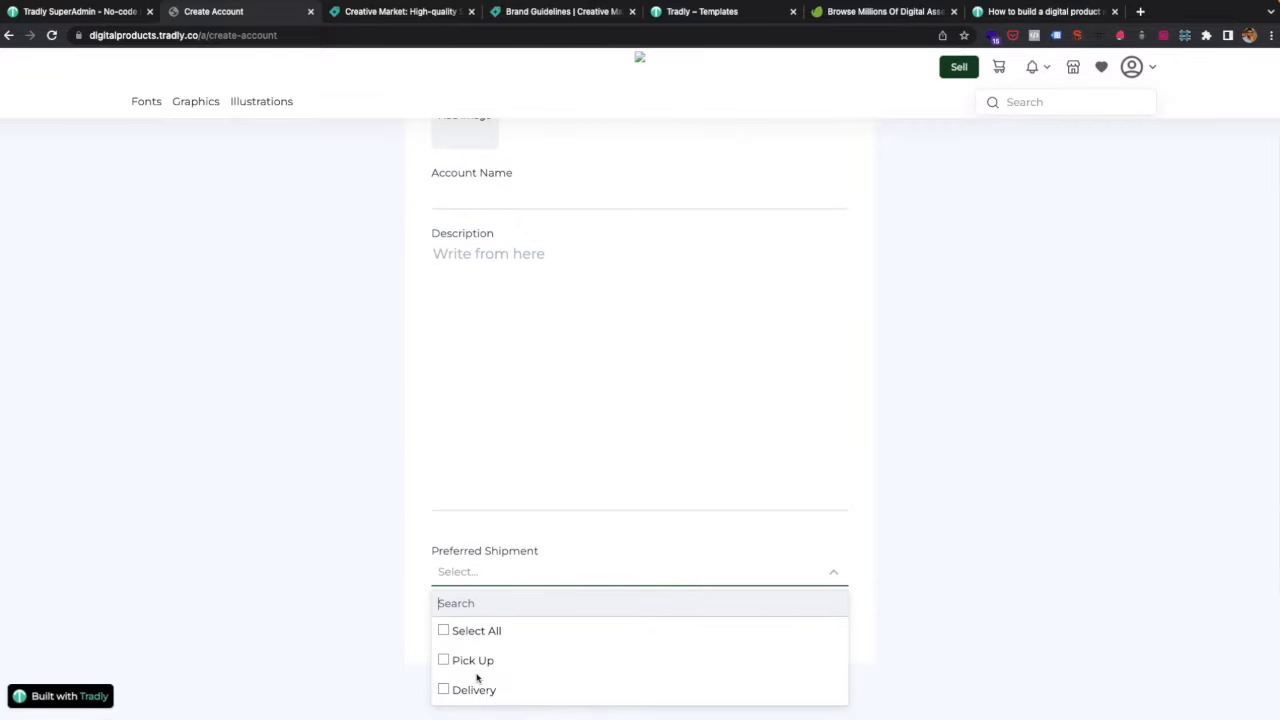
{"action": "scroll", "coordinate": [485, 668], "scroll_direction": "up", "scroll_amount": 2}
{"action": "left_click", "coordinate": [504, 449]}
{"action": "left_click", "coordinate": [442, 328]}
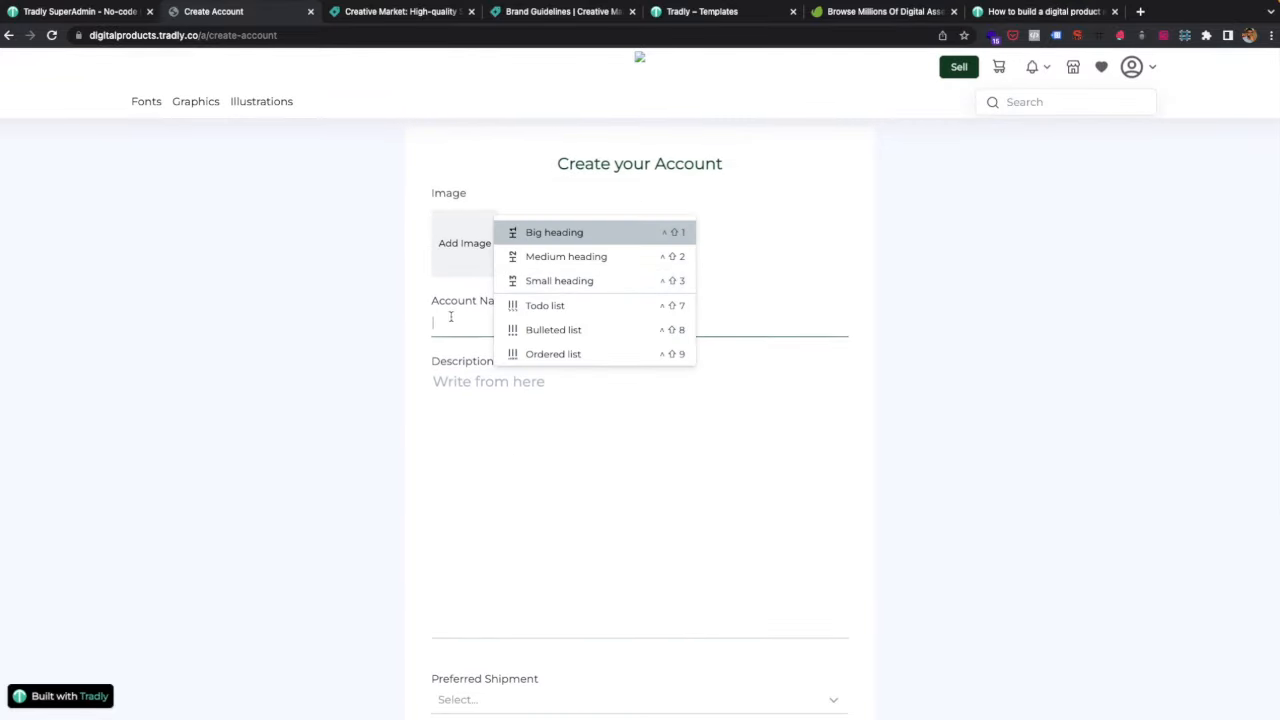
{"action": "left_click", "coordinate": [477, 391]}
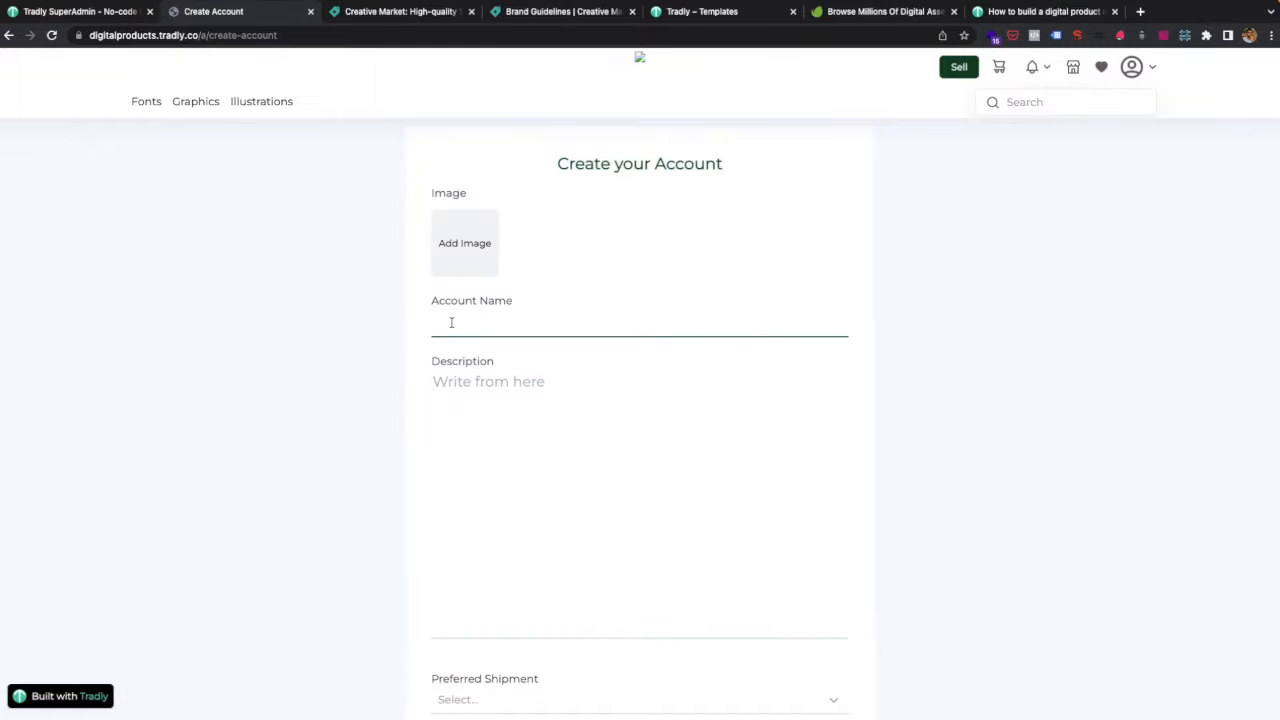
Upload a solid blue image from the colors folder as the account image and enter "Johns Fonts" as the account name.
{"action": "left_click", "coordinate": [466, 254]}
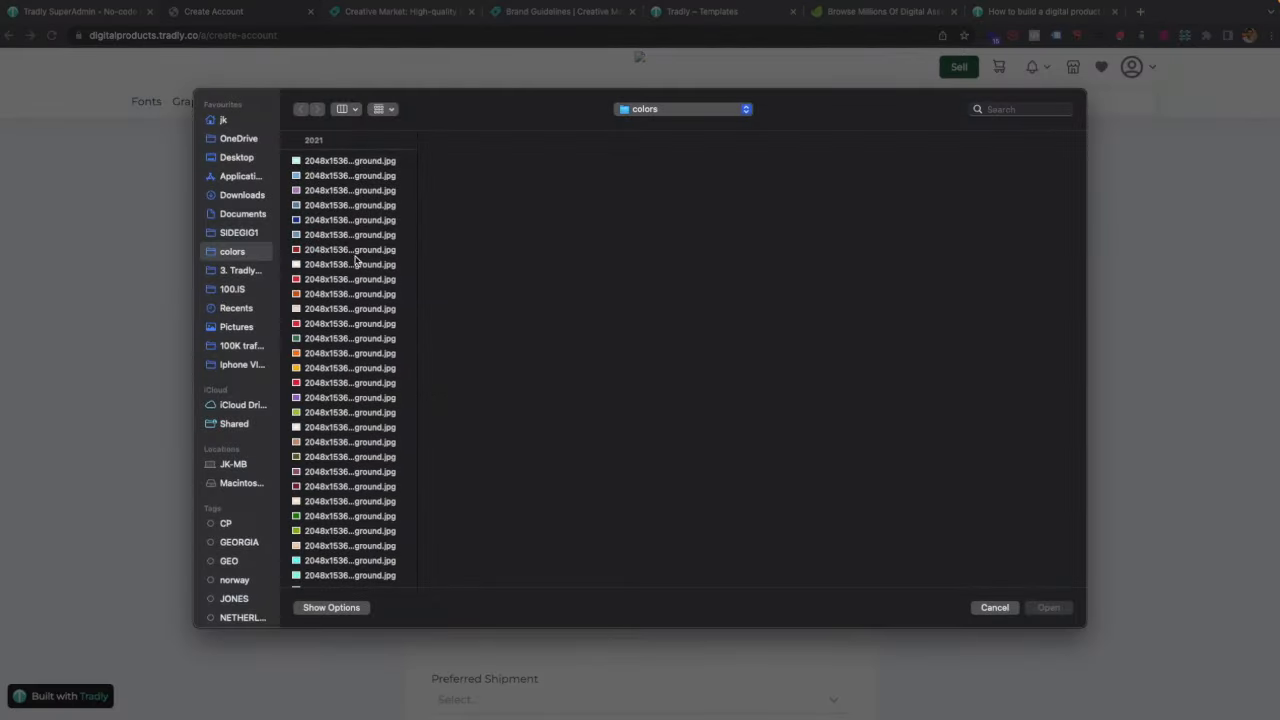
{"action": "double_click", "coordinate": [307, 243]}
{"action": "left_click", "coordinate": [499, 330]}
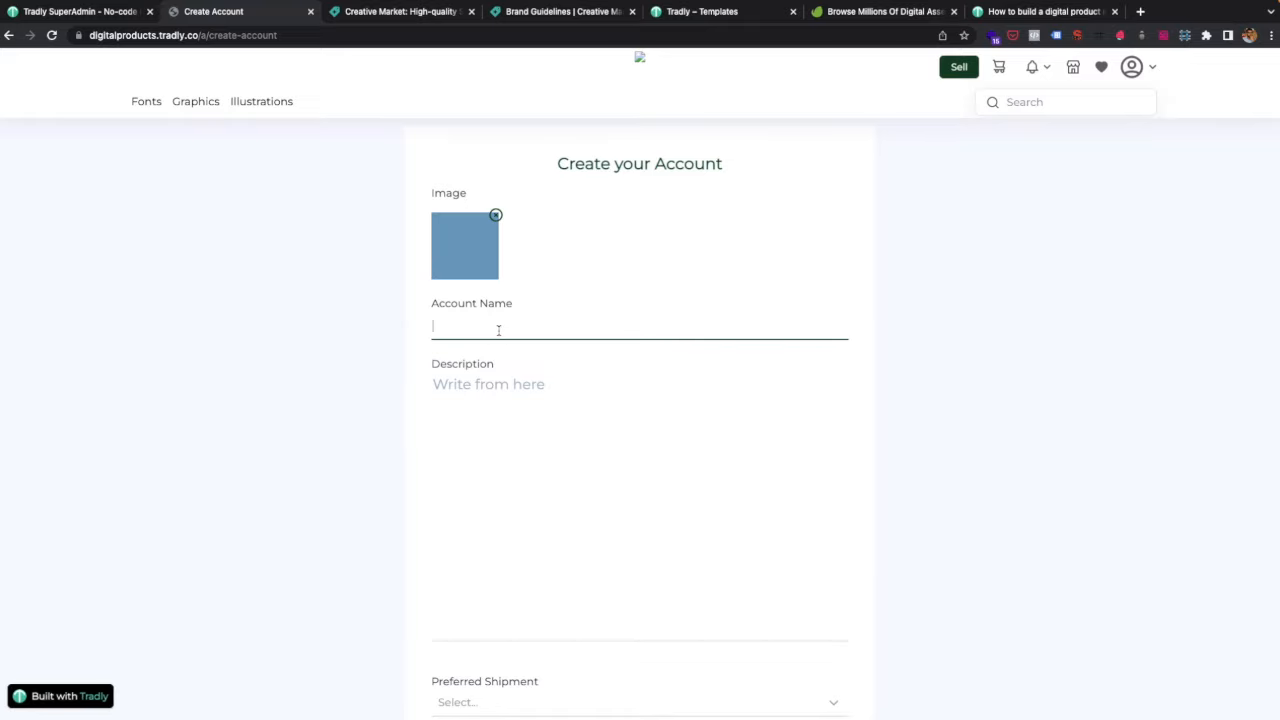
{"action": "type", "text": "Jobs Creati"}
{"action": "key", "text": "ctrl+a"}
{"action": "type", "text": "Johns Font"}
Change the account name to "Johns High Pixel Norway Photos".
{"action": "left_click", "coordinate": [525, 445]}
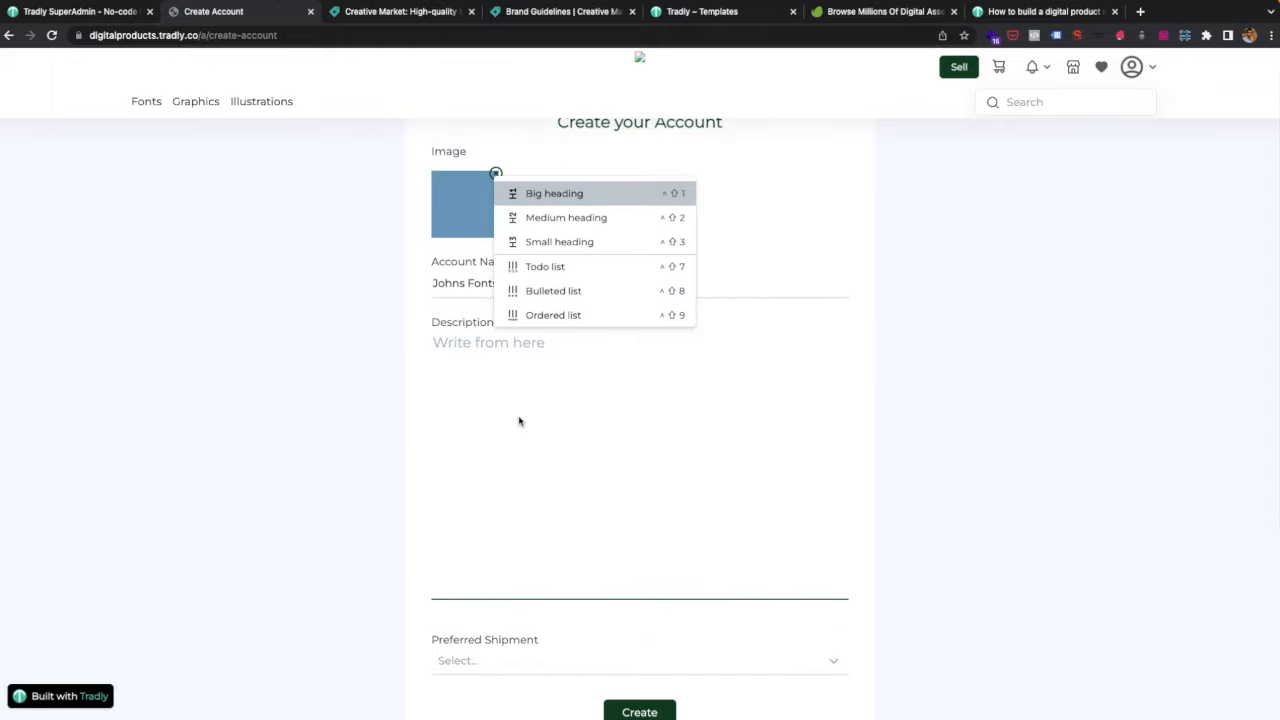
{"action": "left_click", "coordinate": [478, 288]}
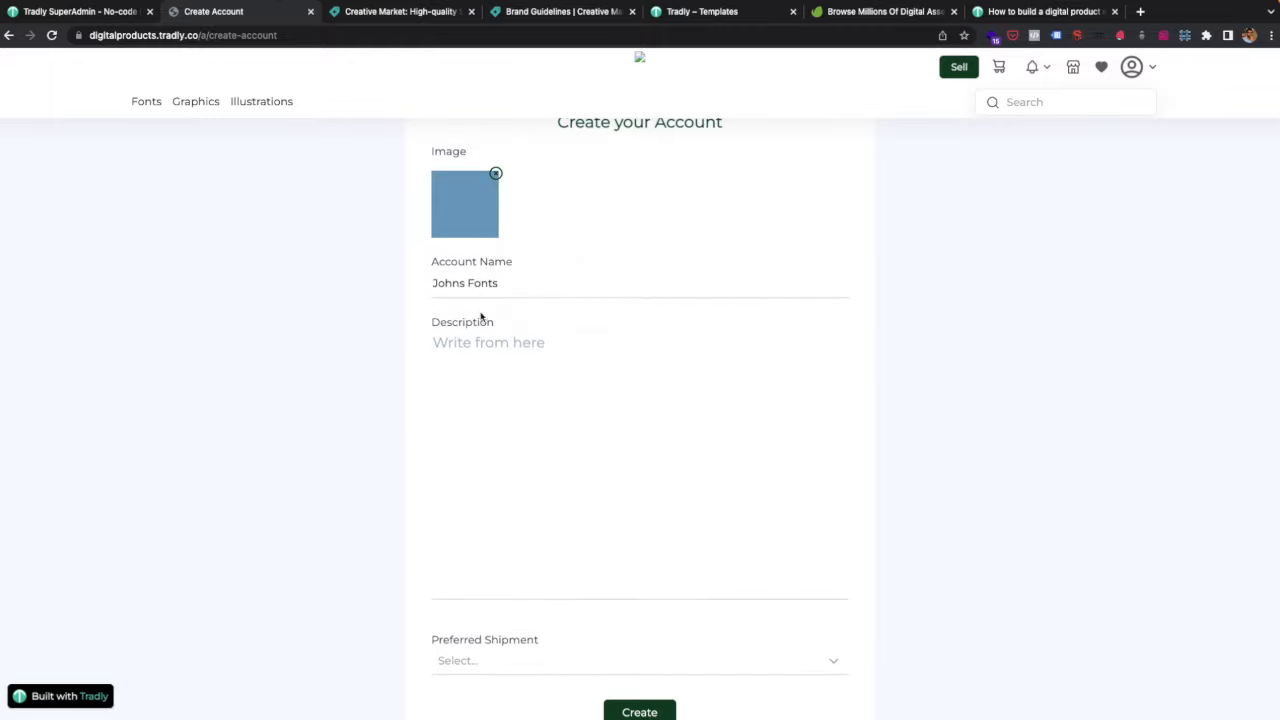
{"action": "left_click_drag", "start_coordinate": [469, 286], "coordinate": [520, 286]}
{"action": "type", "text": "Hih"}
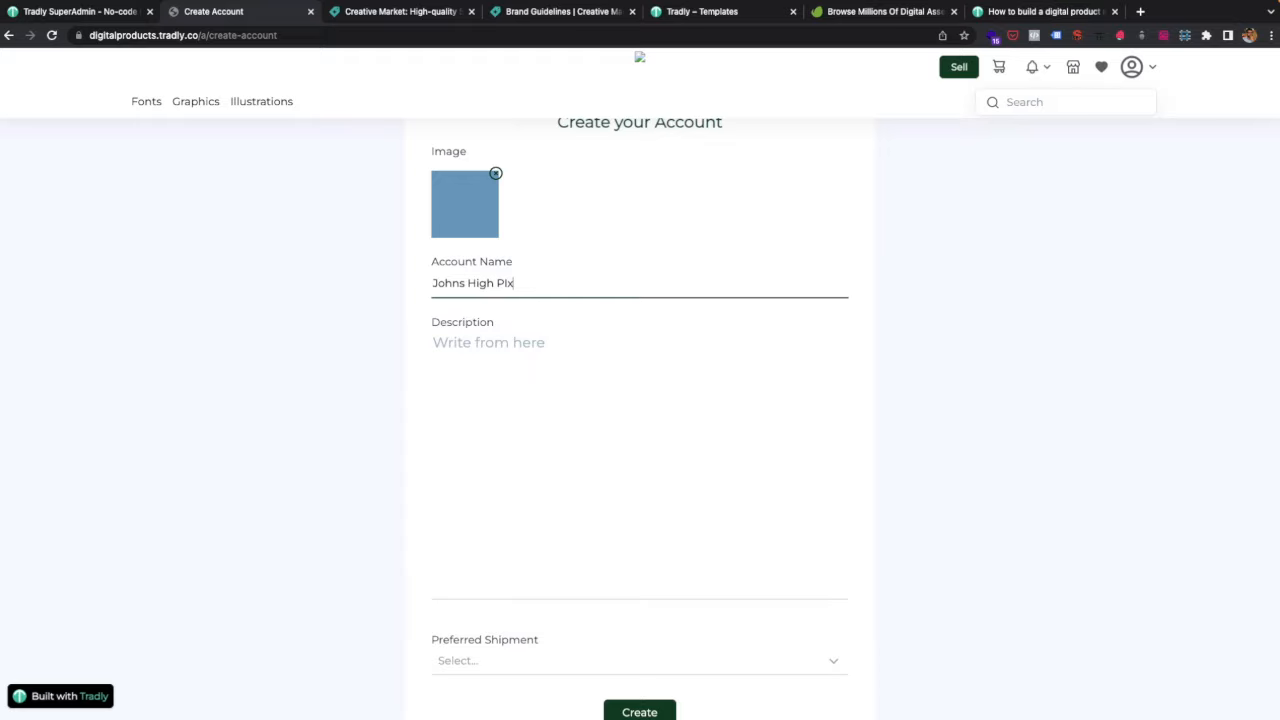
{"action": "type", "text": "h Pixel Norway Photos"}
Start the account description with the big heading "Welcome to my HD Photos." followed by a blank line.
{"action": "left_click", "coordinate": [520, 356]}
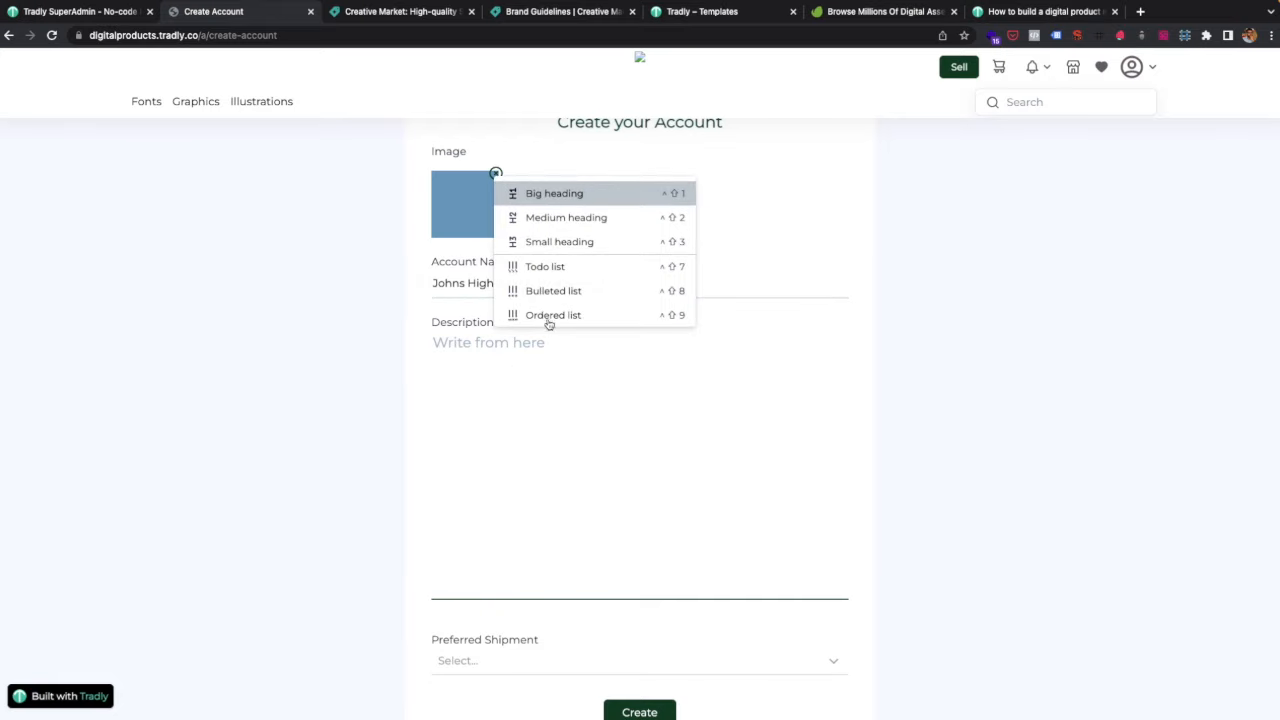
{"action": "left_click", "coordinate": [549, 190]}
{"action": "type", "text": "W"}
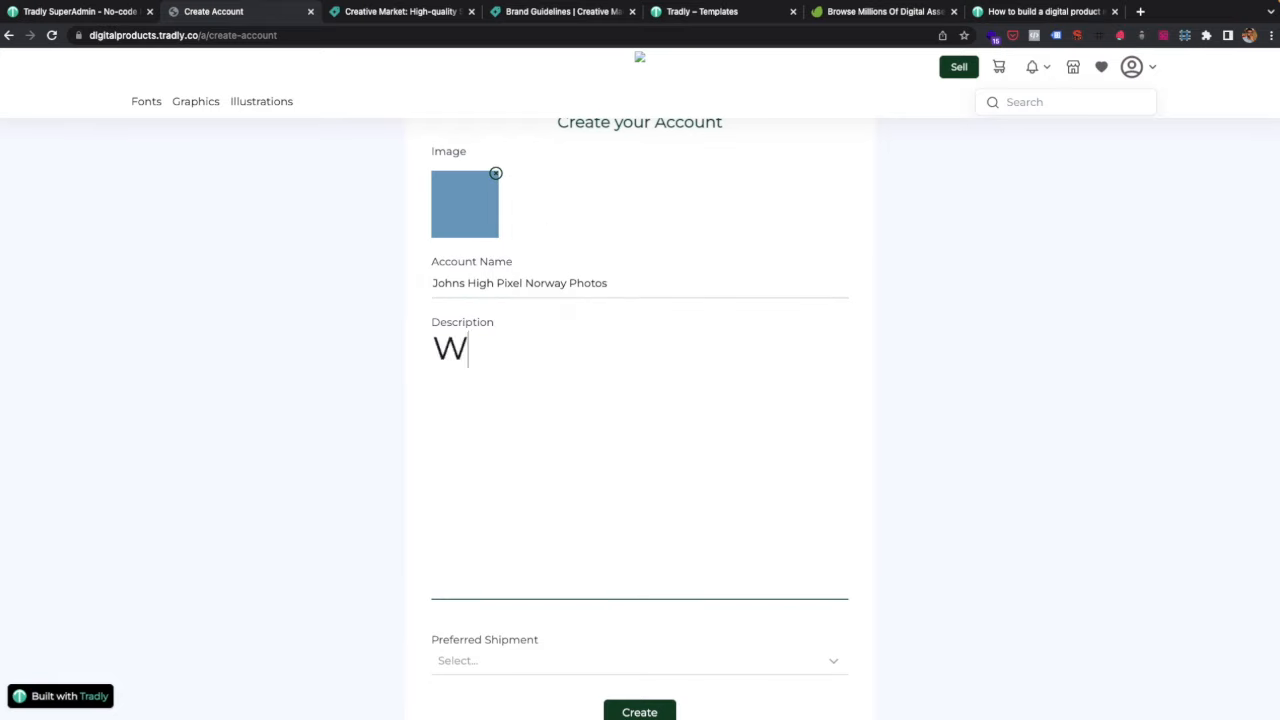
{"action": "type", "text": "elcome to my HD Photos."}
{"action": "key", "text": "Return"}
{"action": "key", "text": "Return"}
Add the description text "Find the best of norway from my photography and use it for your projects." below the heading.
{"action": "type", "text": "Find"}
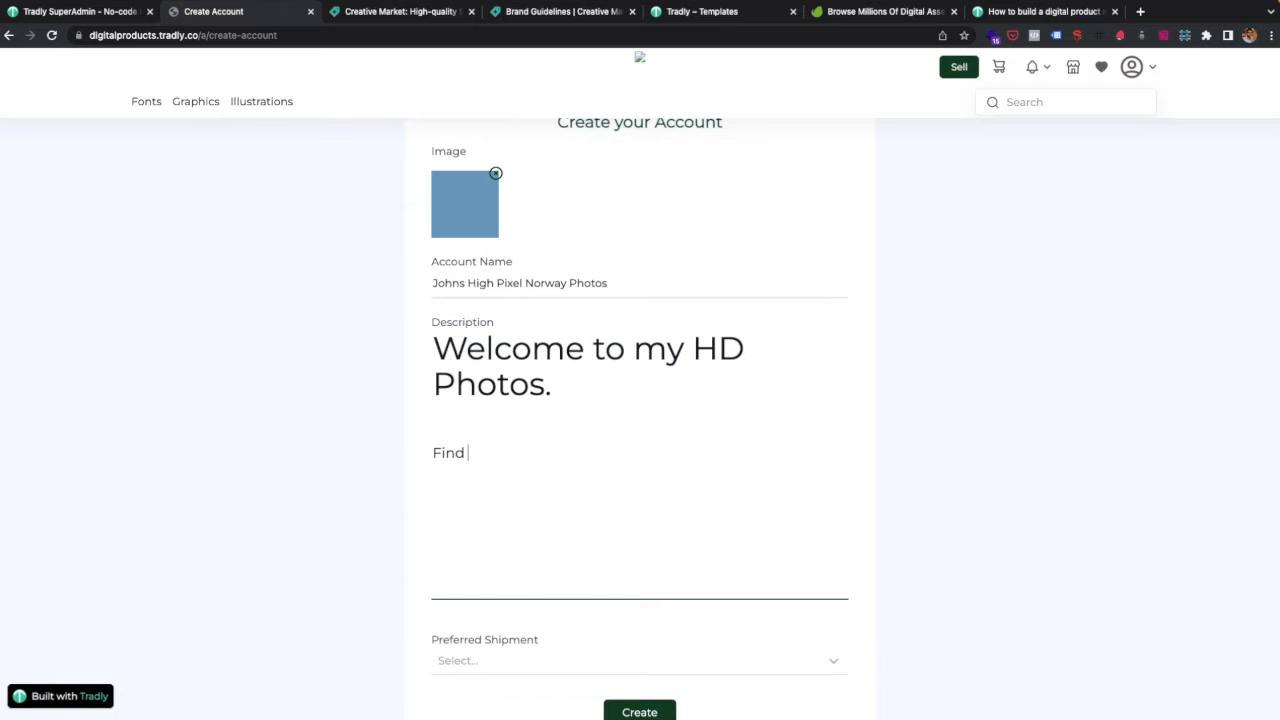
{"action": "type", "text": "the best of norway fro"}
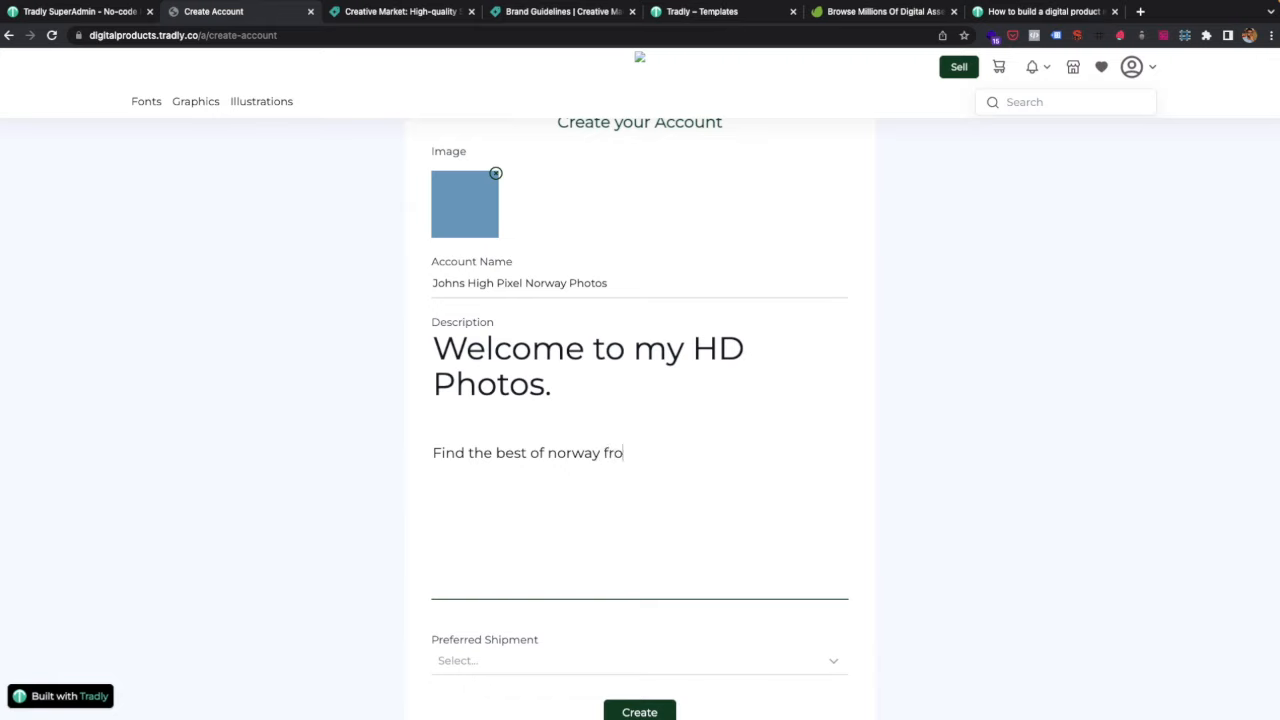
{"action": "type", "text": "m my photography and us"}
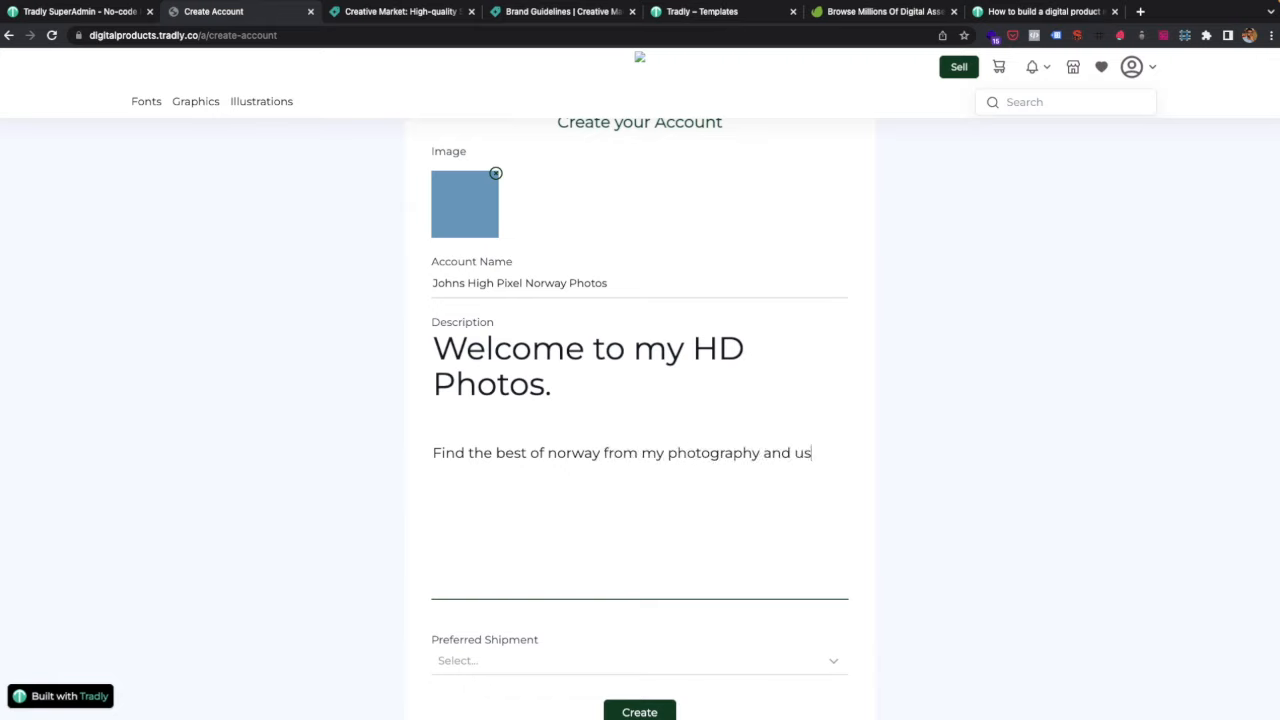
{"action": "type", "text": "e it for your projects."}
Select only Delivery as the preferred shipment and create the account.
{"action": "scroll", "coordinate": [529, 477], "scroll_direction": "down", "scroll_amount": 5}
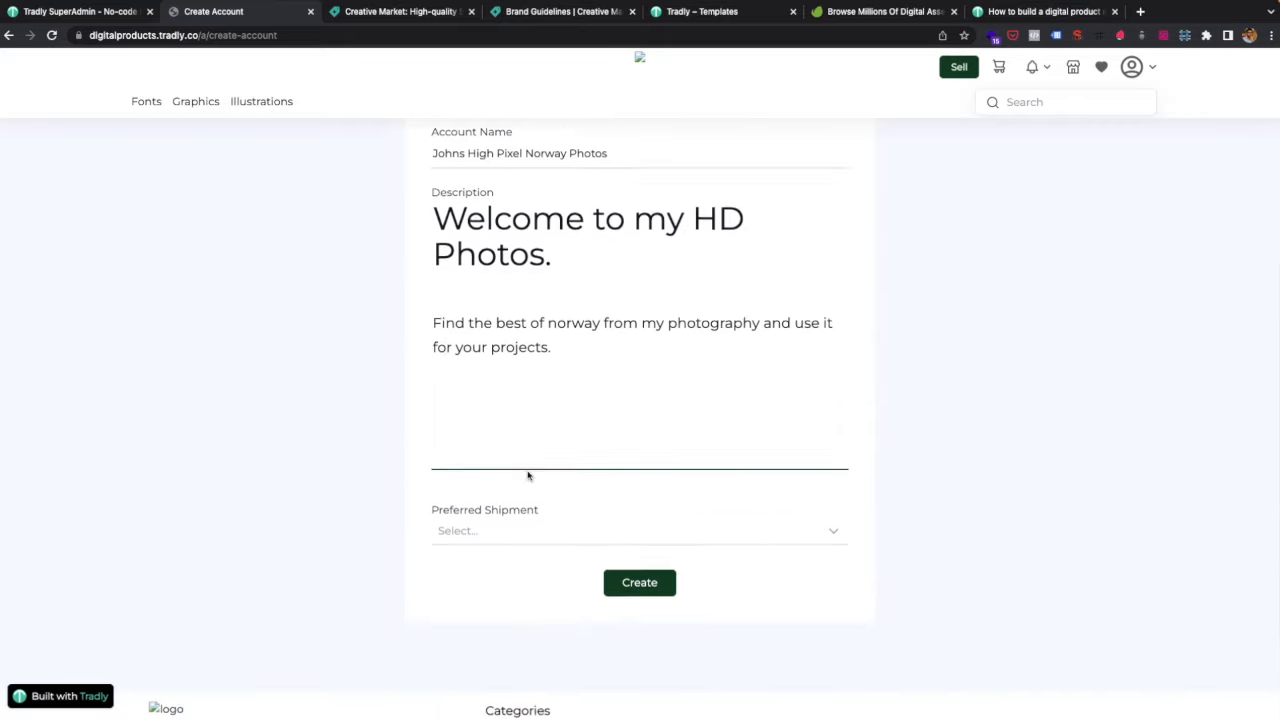
{"action": "left_click", "coordinate": [628, 452]}
{"action": "left_click", "coordinate": [586, 405]}
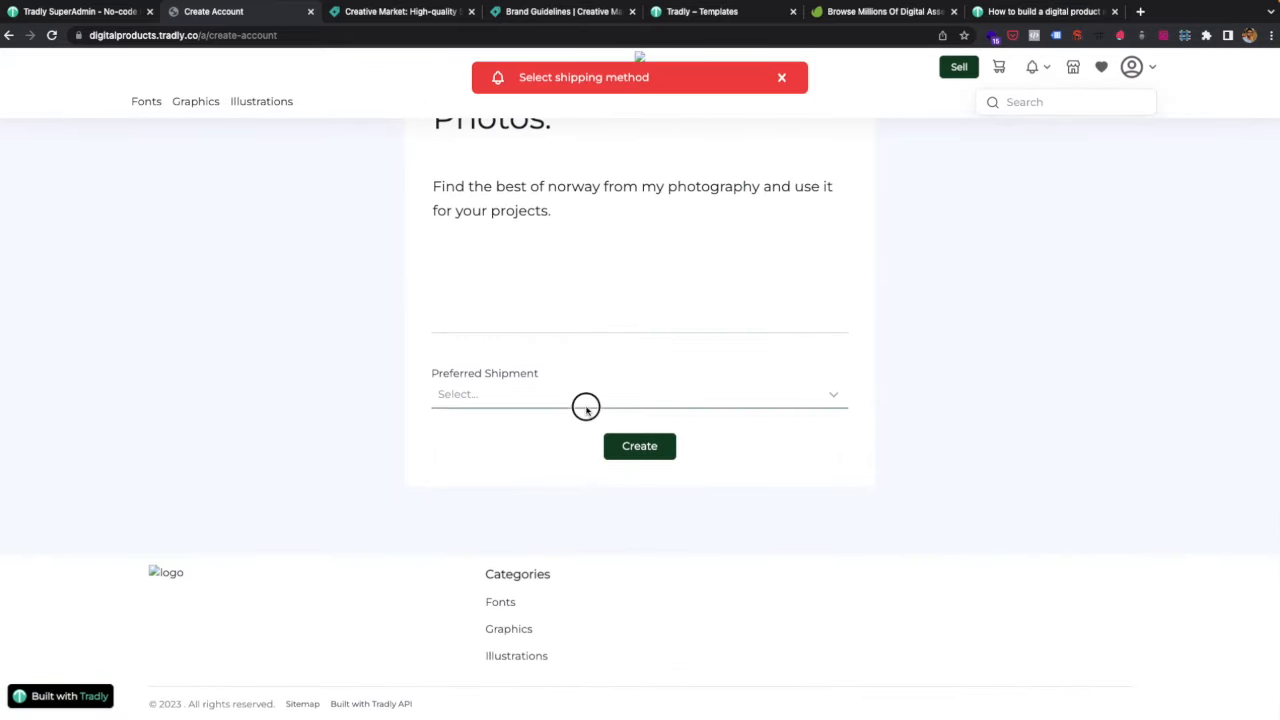
{"action": "left_click", "coordinate": [449, 482]}
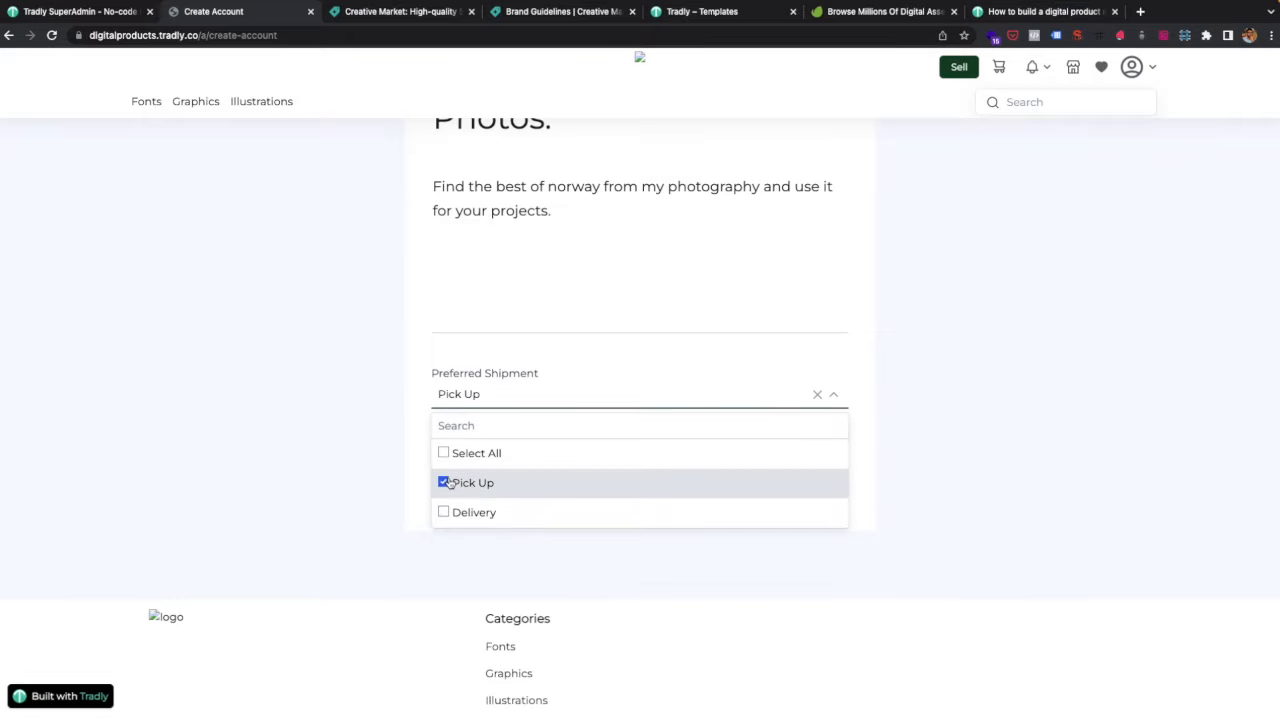
{"action": "left_click", "coordinate": [443, 482]}
{"action": "left_click", "coordinate": [445, 511]}
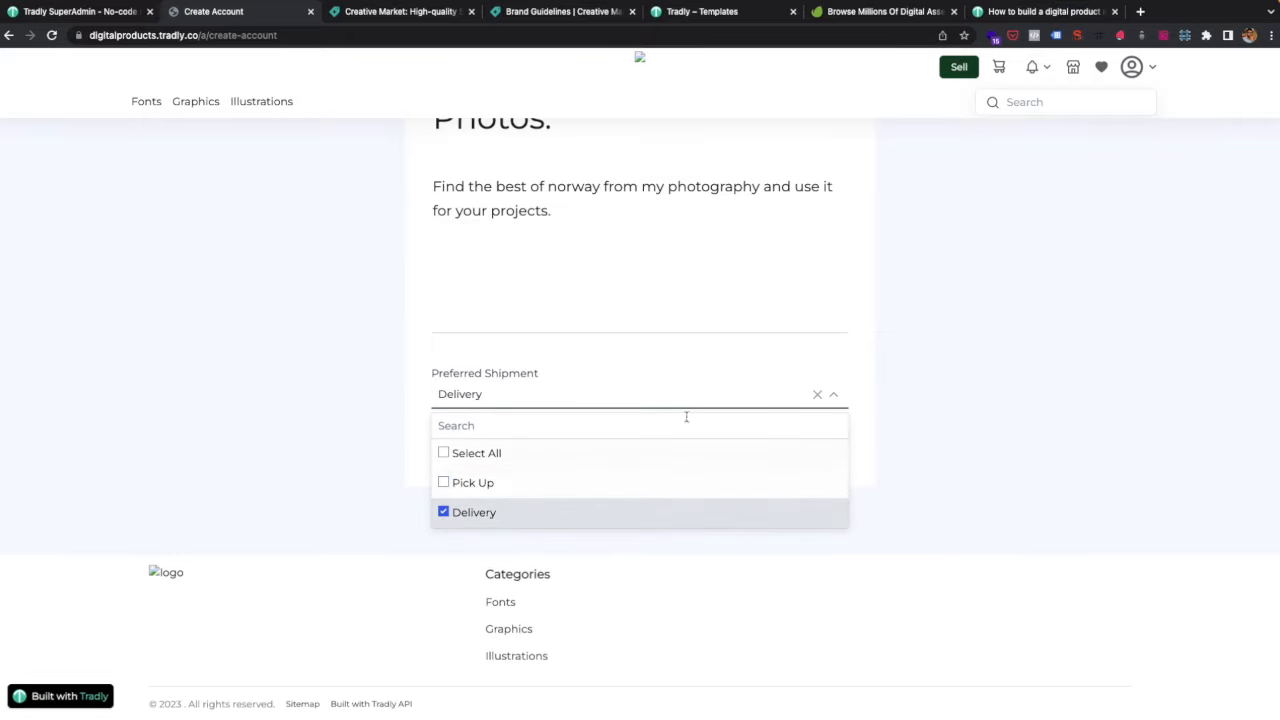
{"action": "left_click", "coordinate": [766, 360]}
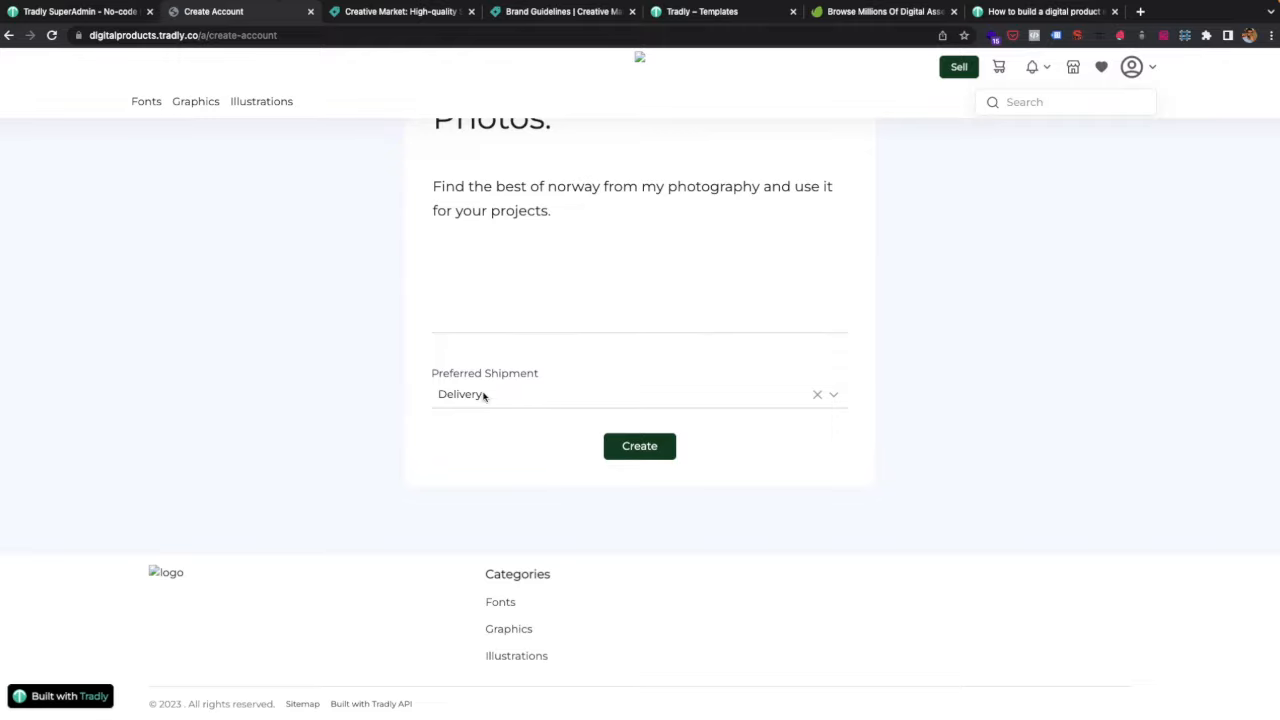
{"action": "left_click", "coordinate": [632, 448]}
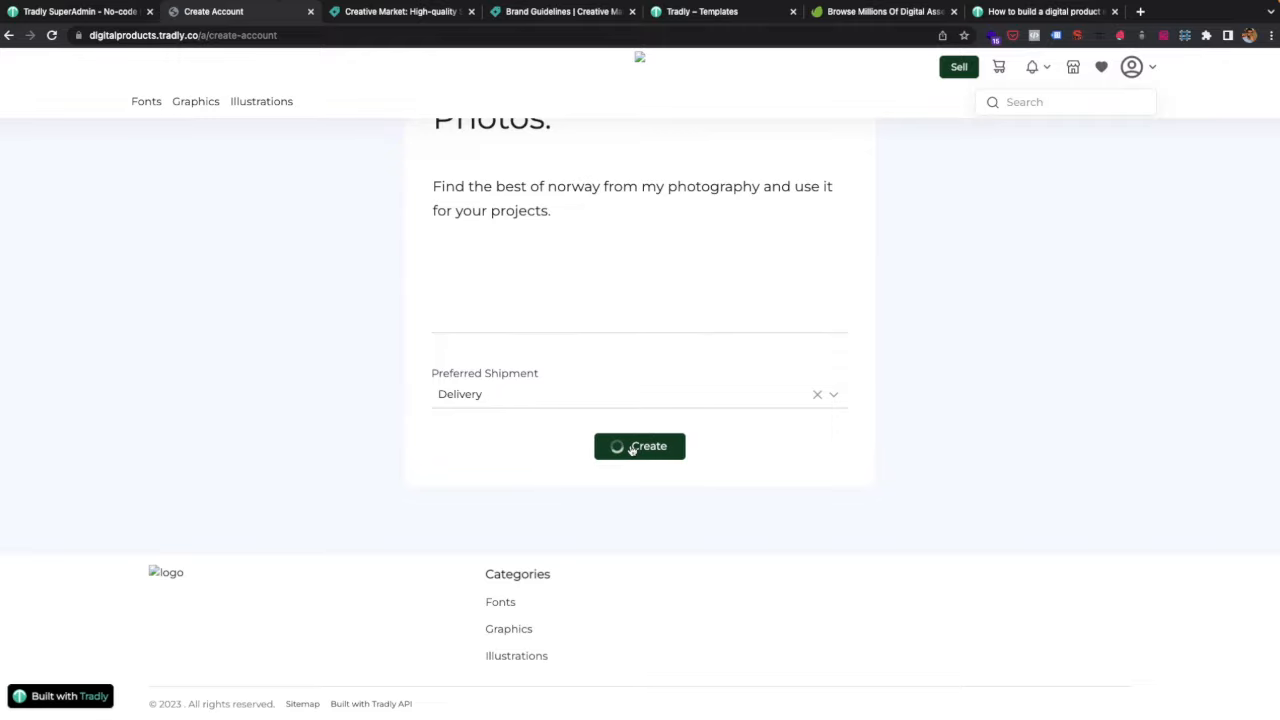
{"action": "key", "text": "ctrl+Up"}
{"action": "key", "text": "Escape"}
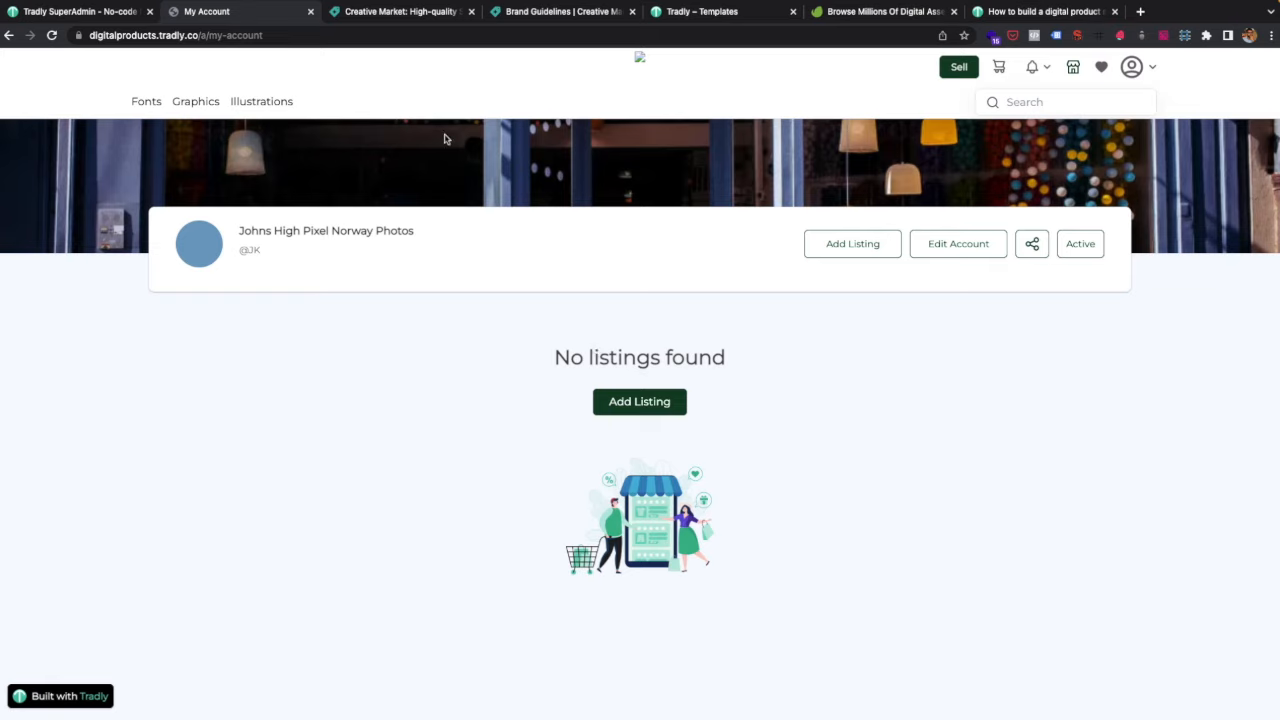
Open the form for adding the account's first listing and look over its fields.
{"action": "left_click", "coordinate": [624, 402]}
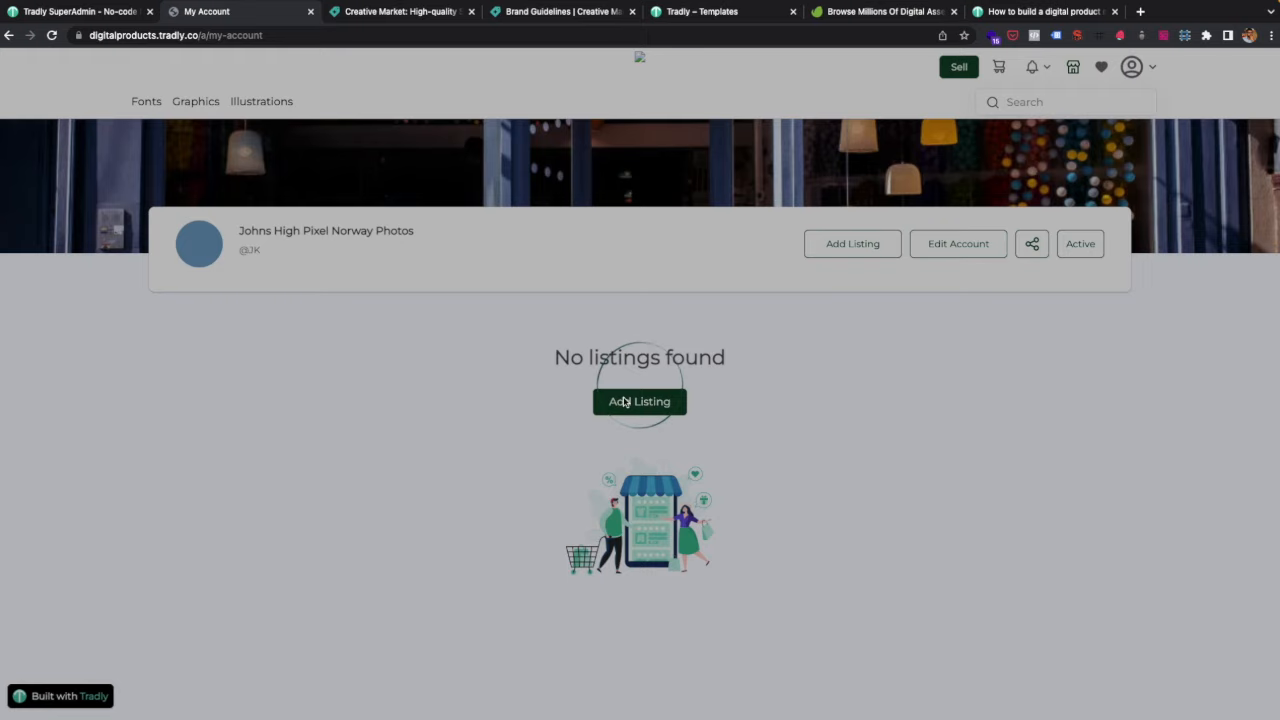
{"action": "scroll", "coordinate": [578, 496], "scroll_direction": "down", "scroll_amount": 3}
{"action": "scroll", "coordinate": [577, 492], "scroll_direction": "up", "scroll_amount": 3}
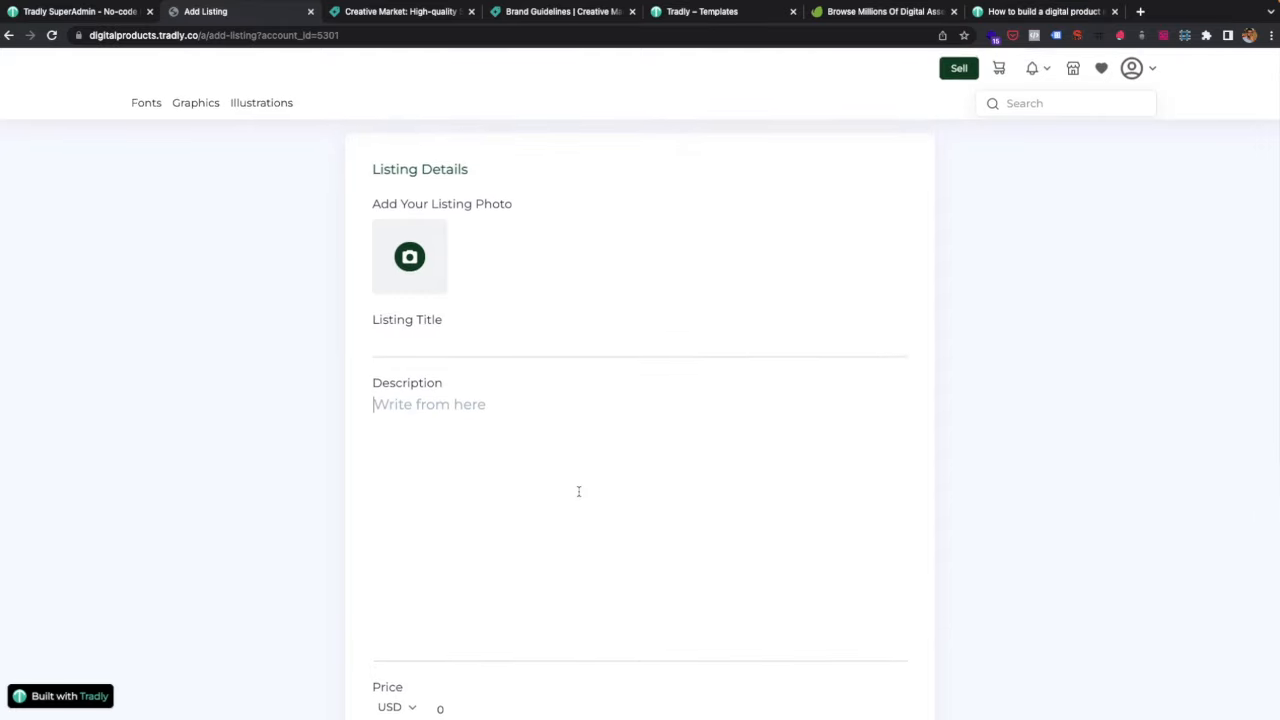
Add the air-superiority-blue image from the colors folder as the listing photo, accepting the default square crop.
{"action": "left_click", "coordinate": [432, 276]}
{"action": "left_click", "coordinate": [328, 264]}
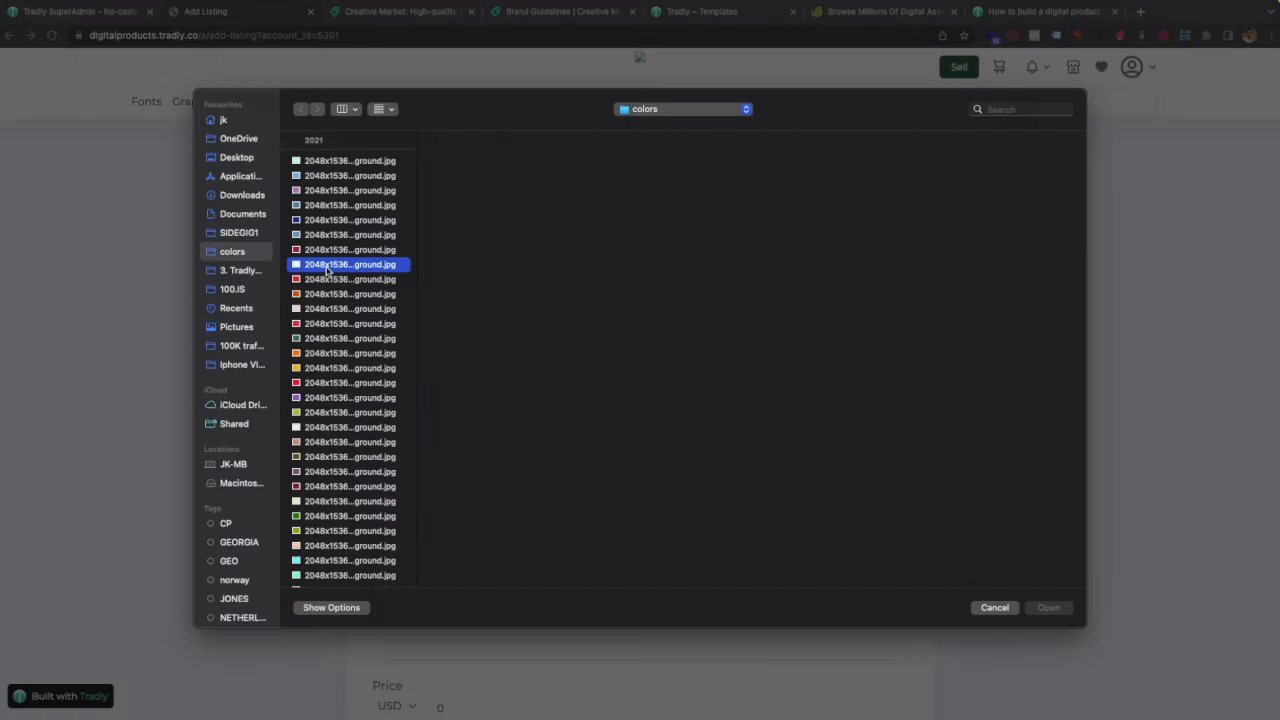
{"action": "left_click", "coordinate": [238, 582]}
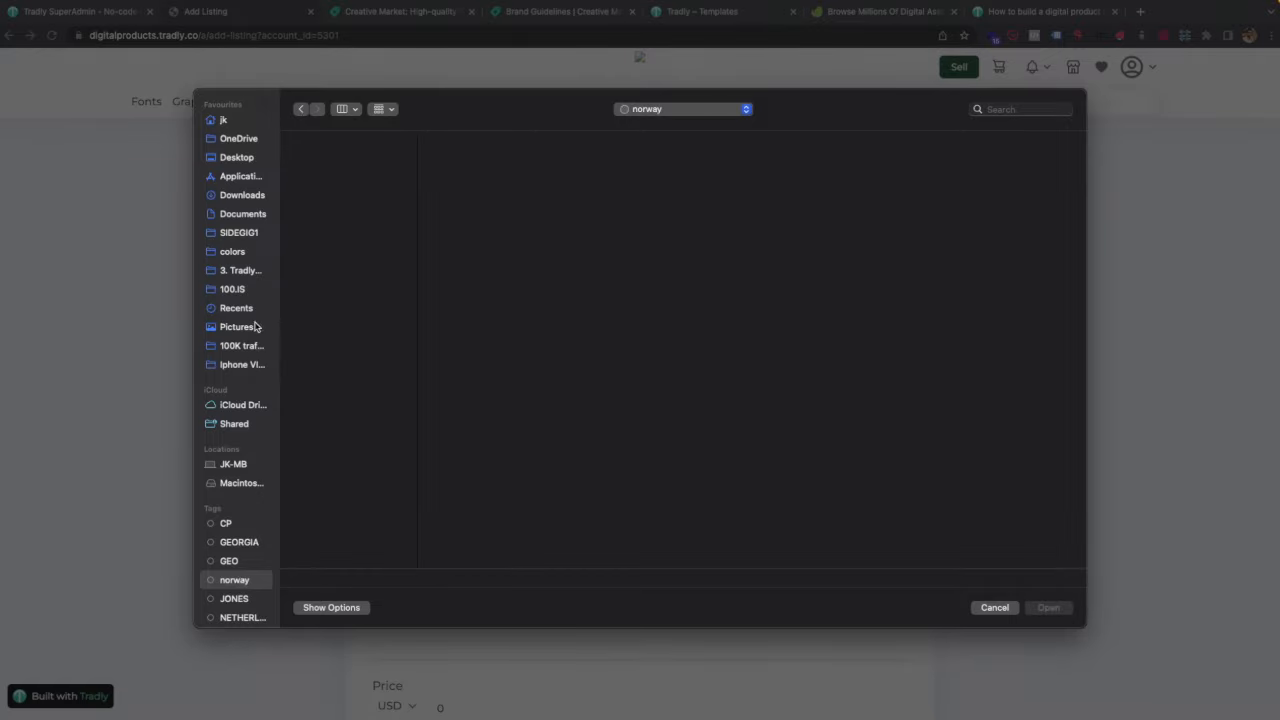
{"action": "left_click", "coordinate": [236, 252]}
{"action": "left_click", "coordinate": [362, 234]}
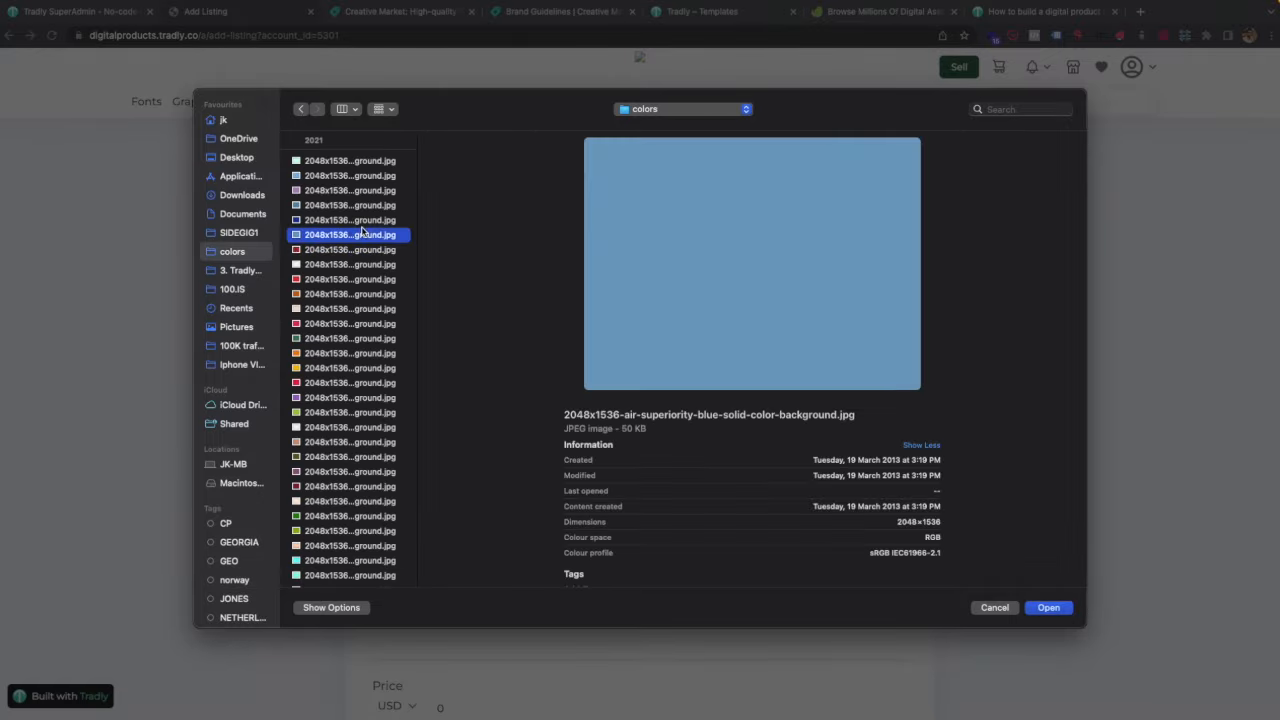
{"action": "double_click", "coordinate": [362, 234]}
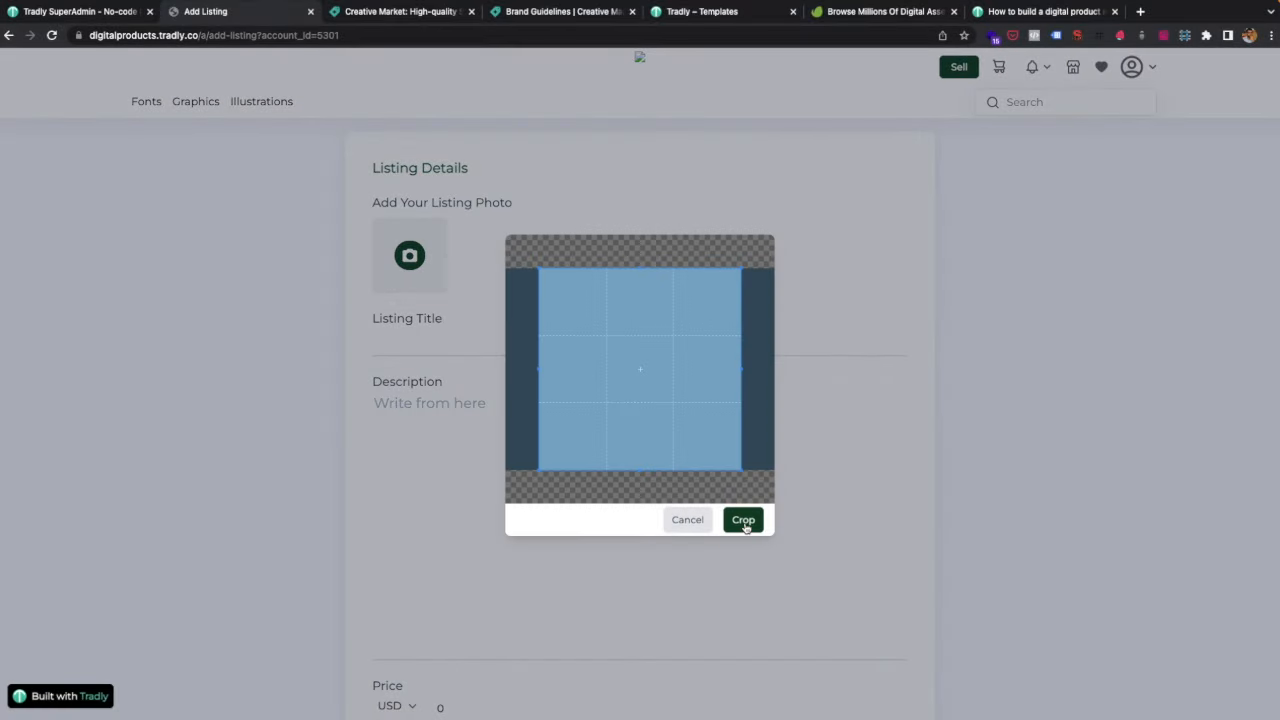
{"action": "left_click", "coordinate": [743, 520]}
Title the listing "Tromso" and enter "Loremopsunm" as its description.
{"action": "left_click", "coordinate": [418, 341]}
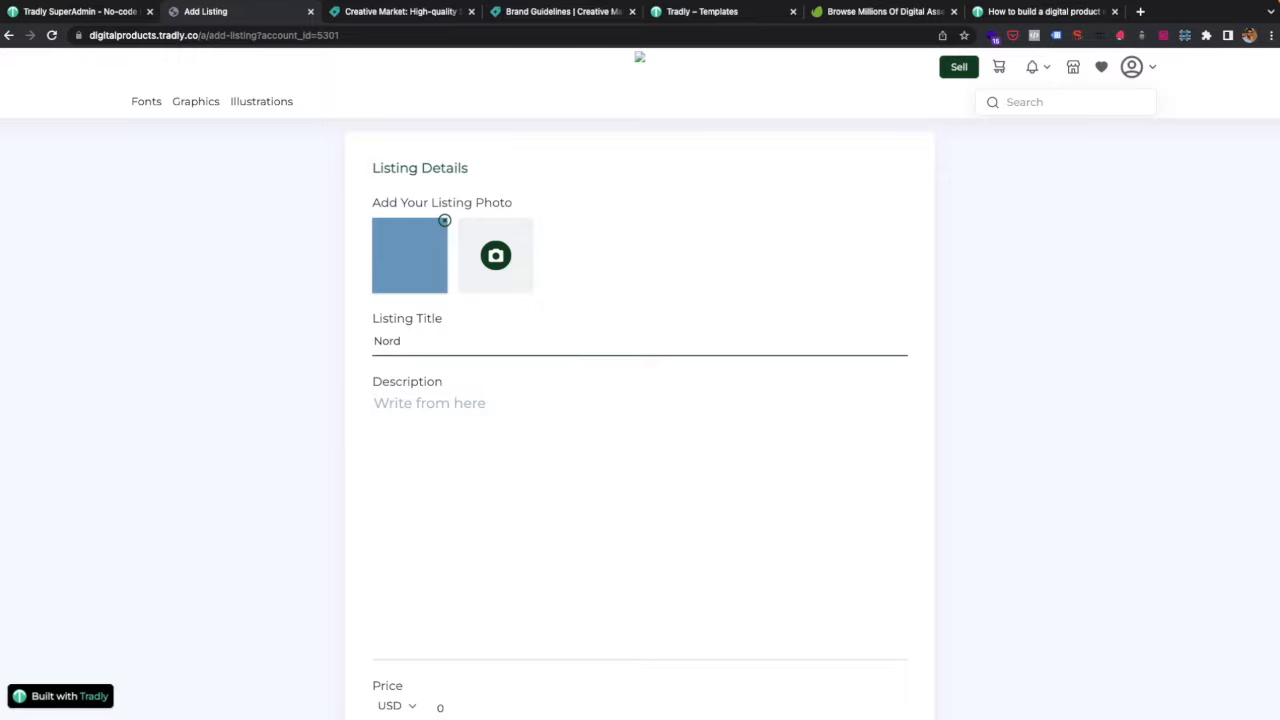
{"action": "type", "text": "Norda"}
{"action": "key", "text": "super+a"}
{"action": "type", "text": "T"}
{"action": "left_click", "coordinate": [457, 451]}
{"action": "scroll", "coordinate": [457, 452], "scroll_direction": "down", "scroll_amount": 1}
{"action": "type", "text": "Loremopsunm"}
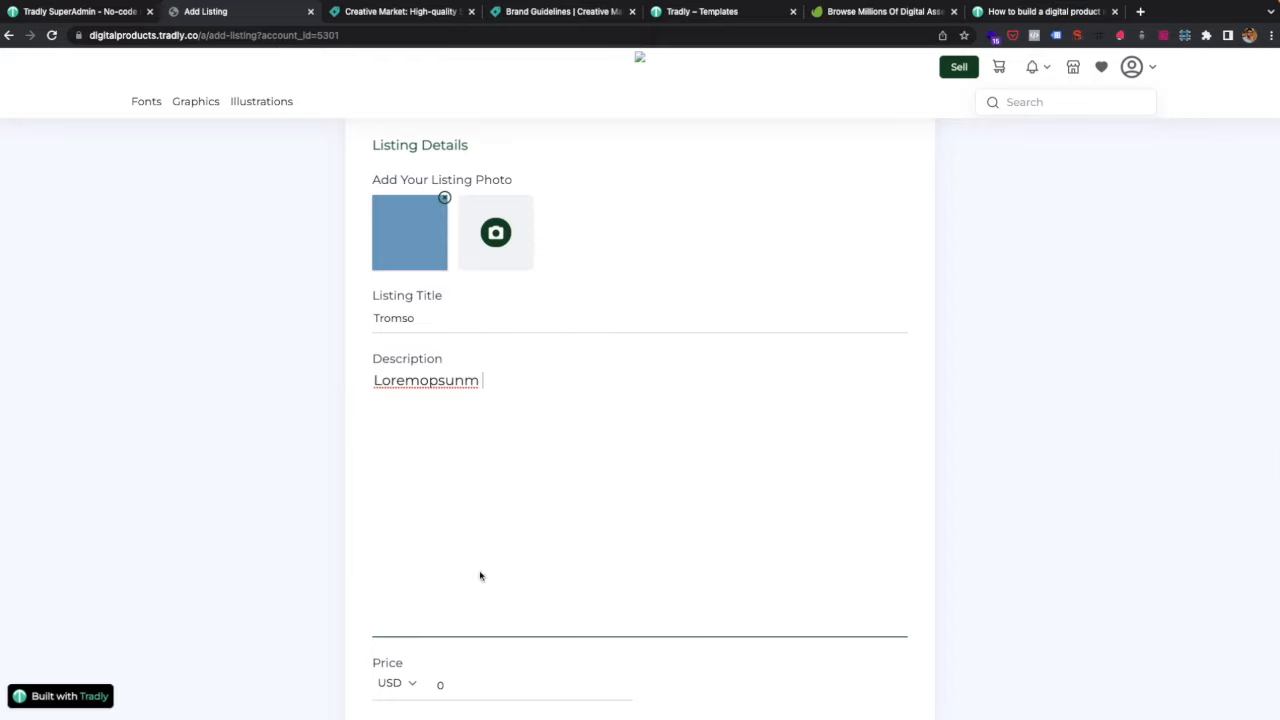
Set the listing's price to 10 USD and choose Graphics as its category.
{"action": "scroll", "coordinate": [480, 576], "scroll_direction": "down", "scroll_amount": 3}
{"action": "left_click", "coordinate": [437, 517]}
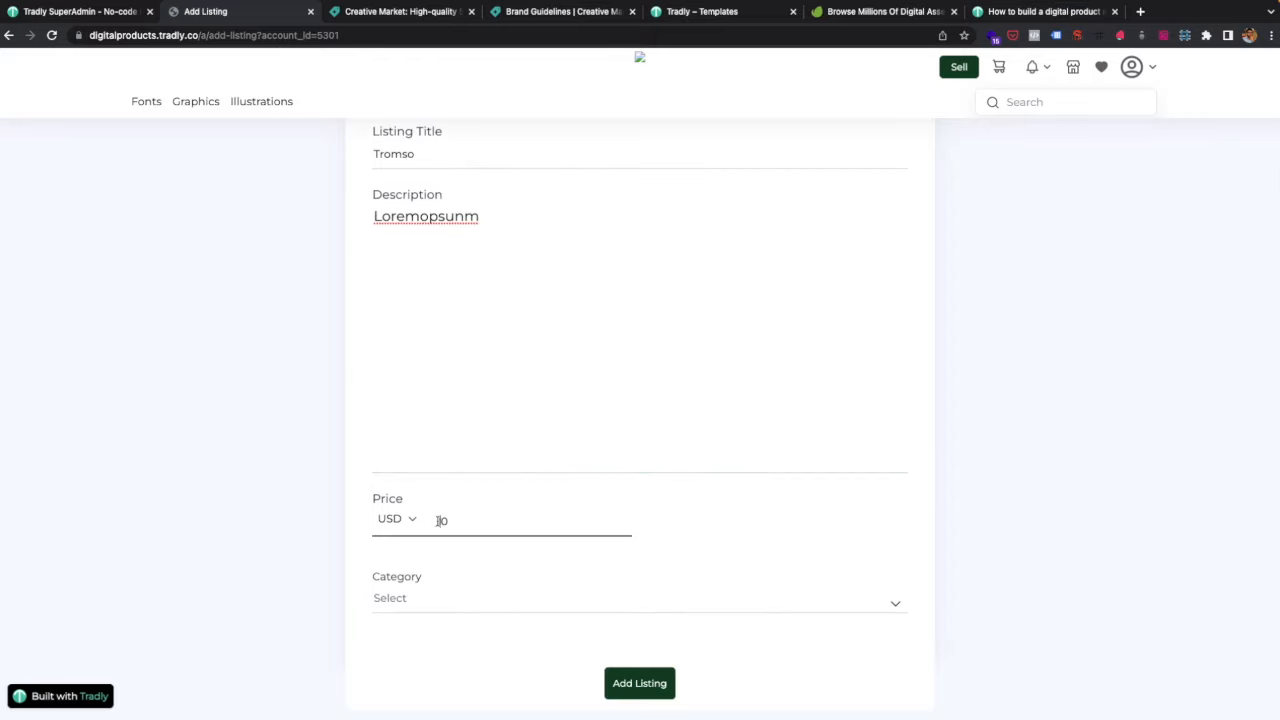
{"action": "left_click", "coordinate": [451, 600]}
{"action": "scroll", "coordinate": [460, 615], "scroll_direction": "down", "scroll_amount": 2}
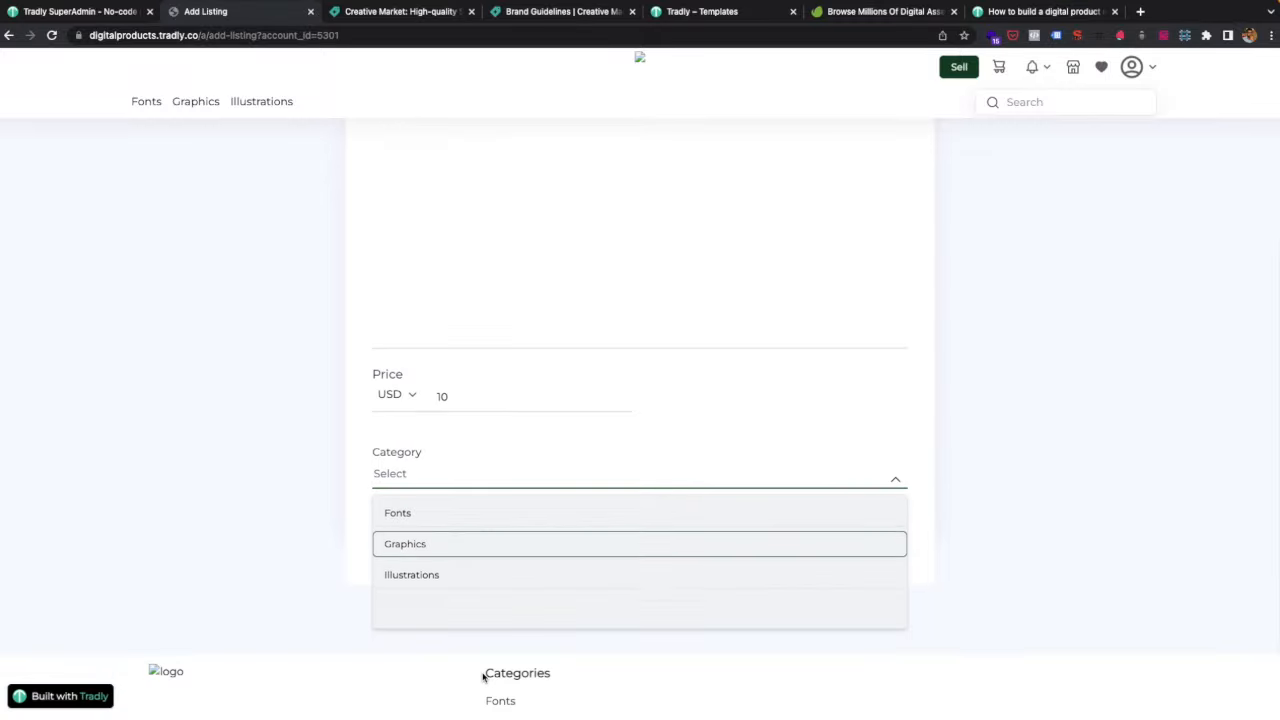
{"action": "left_click", "coordinate": [436, 542]}
Check the completed listing form and submit the Tromso listing.
{"action": "scroll", "coordinate": [634, 549], "scroll_direction": "up", "scroll_amount": 6}
{"action": "scroll", "coordinate": [634, 546], "scroll_direction": "down", "scroll_amount": 8}
{"action": "scroll", "coordinate": [629, 360], "scroll_direction": "up", "scroll_amount": 5}
{"action": "scroll", "coordinate": [645, 470], "scroll_direction": "down", "scroll_amount": 4}
{"action": "left_click", "coordinate": [636, 508]}
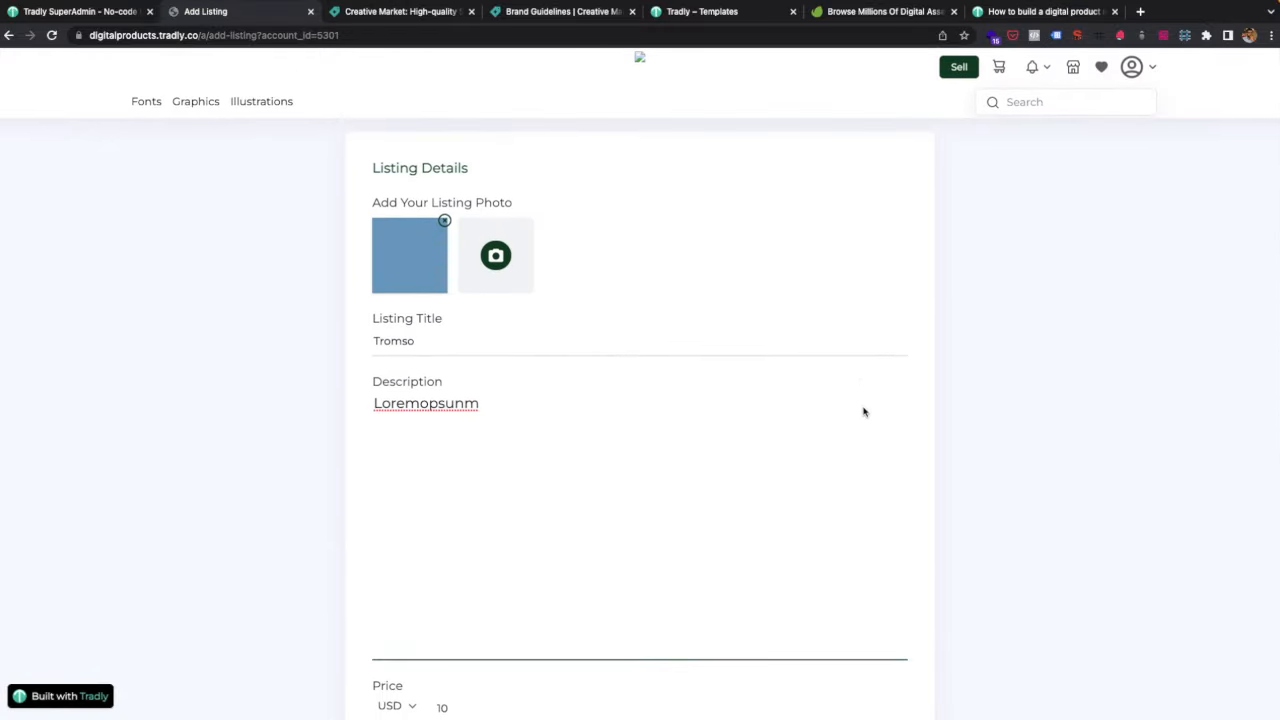
{"action": "scroll", "coordinate": [864, 411], "scroll_direction": "down", "scroll_amount": 4}
{"action": "scroll", "coordinate": [864, 411], "scroll_direction": "up", "scroll_amount": 4}
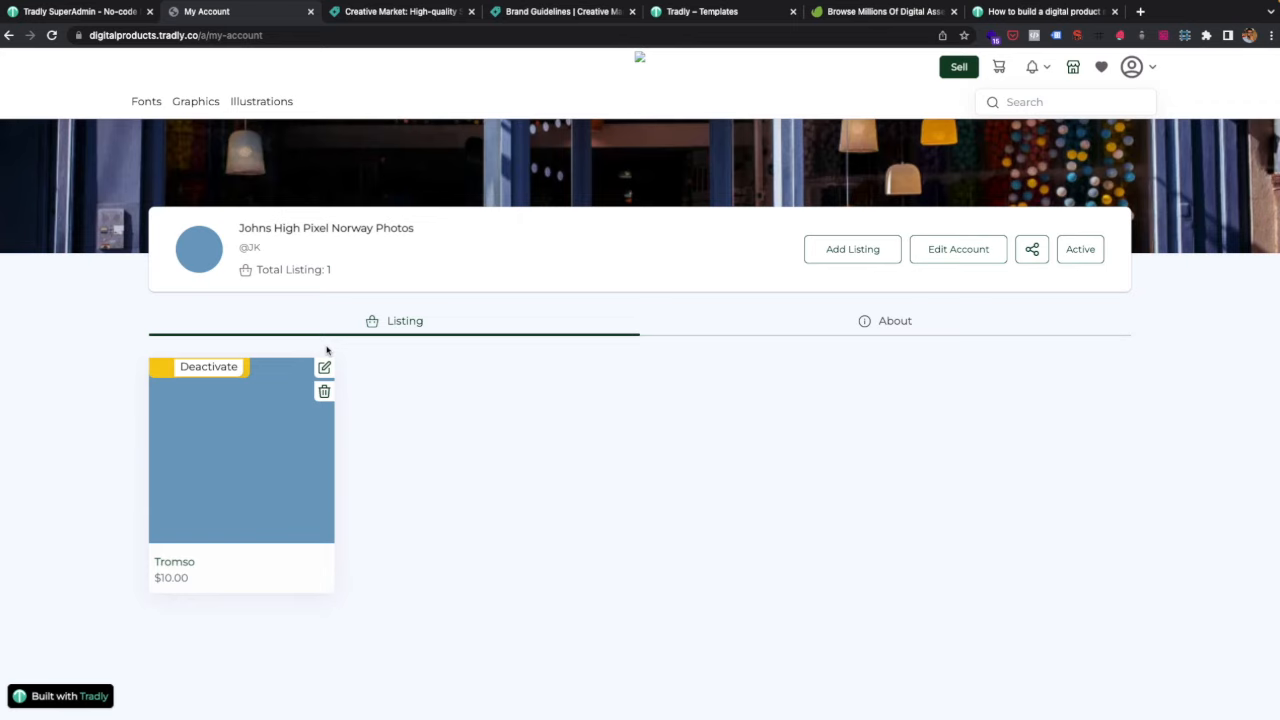
Switch to Tradly SuperAdmin and open the Additional Features configuration for listings.
{"action": "left_click", "coordinate": [78, 12]}
{"action": "mouse_move", "coordinate": [11, 173]}
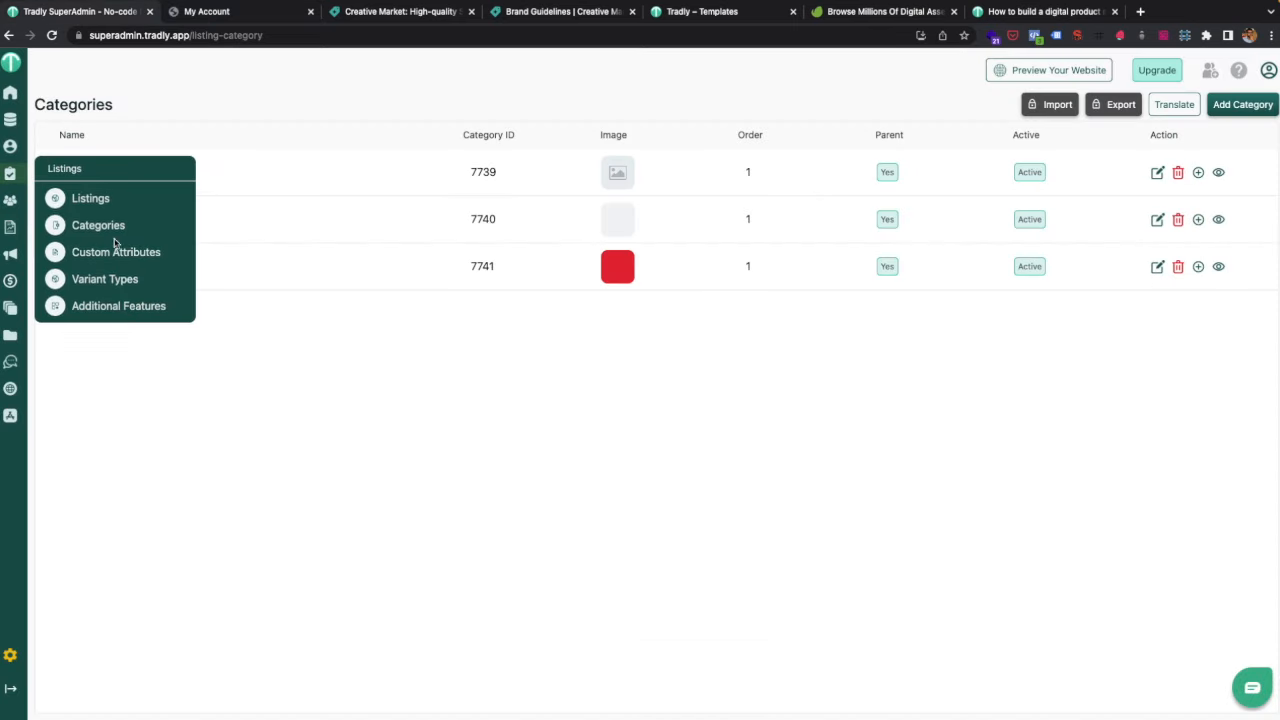
{"action": "left_click", "coordinate": [92, 308]}
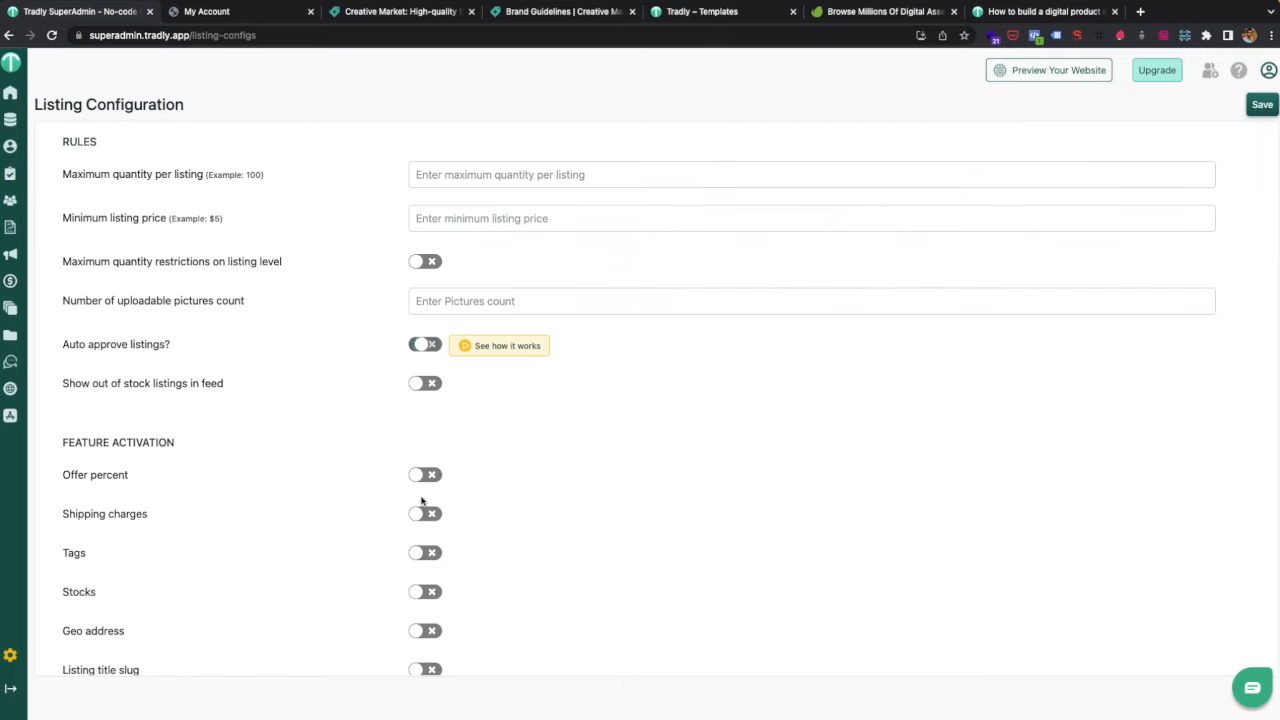
Enable the Digital Product feature for listings, check the other settings and save the configuration.
{"action": "scroll", "coordinate": [362, 590], "scroll_direction": "down", "scroll_amount": 5}
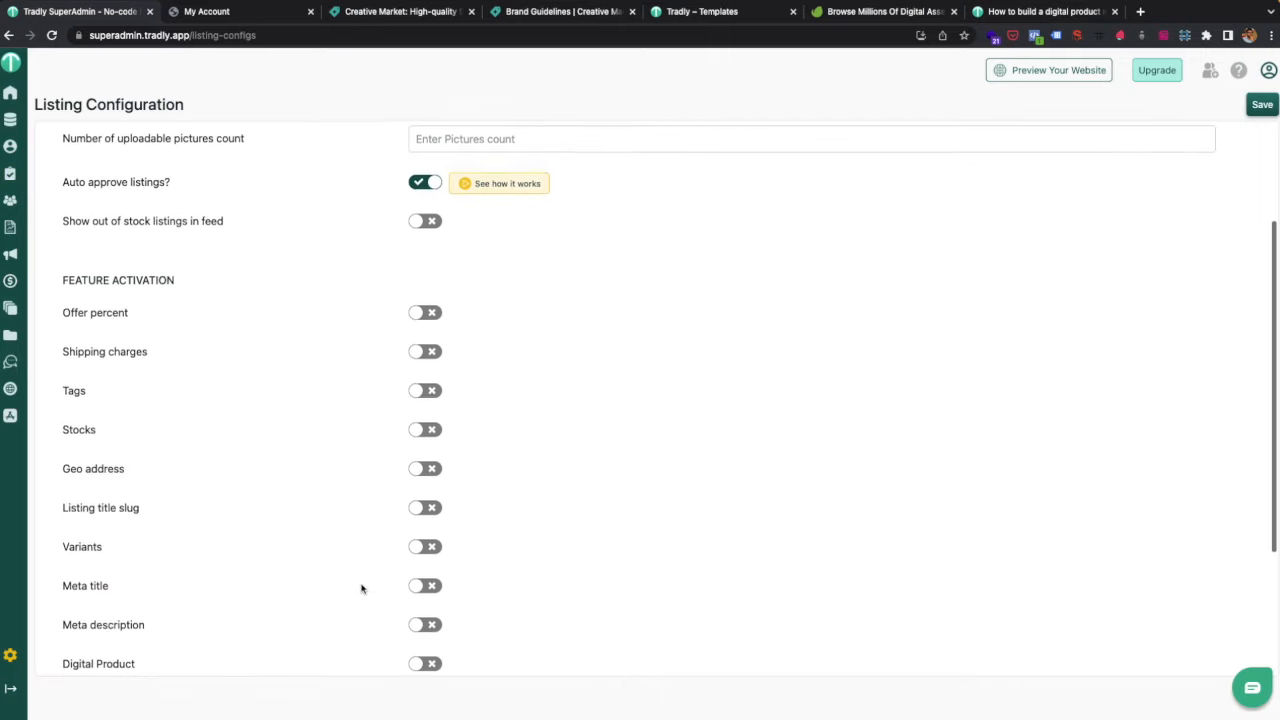
{"action": "left_click", "coordinate": [428, 582]}
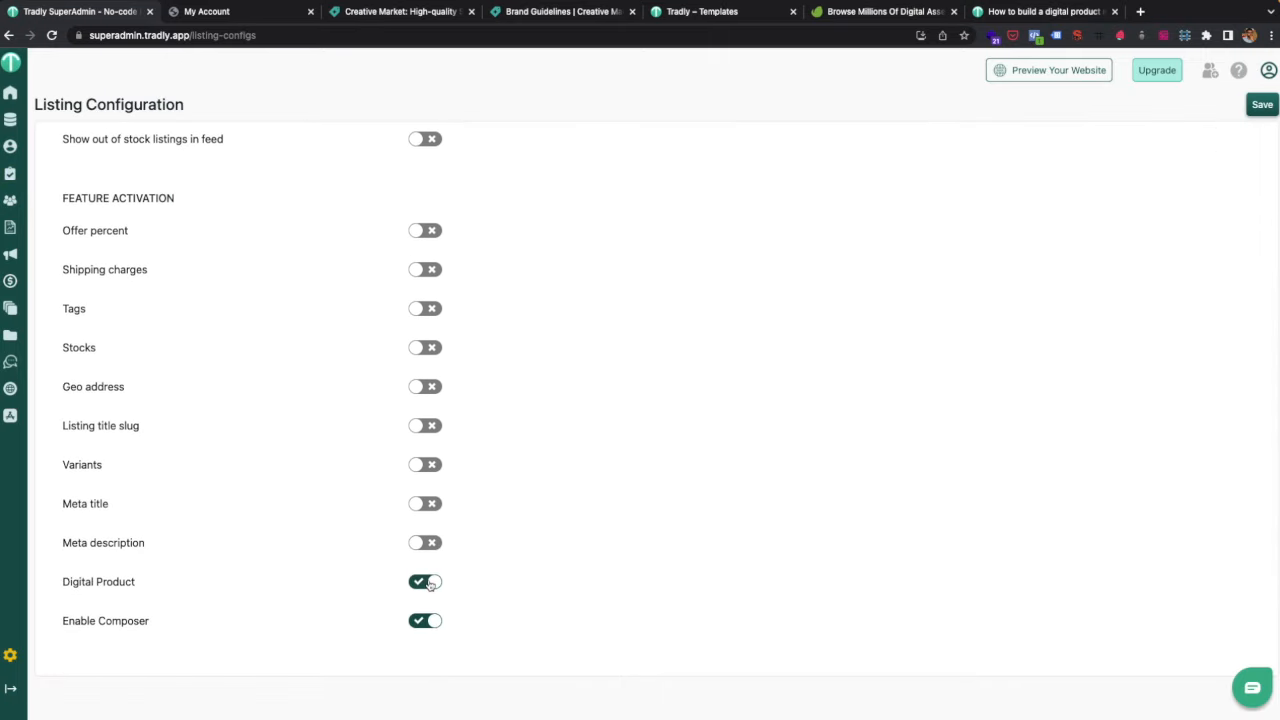
{"action": "scroll", "coordinate": [334, 371], "scroll_direction": "up", "scroll_amount": 5}
{"action": "scroll", "coordinate": [522, 454], "scroll_direction": "down", "scroll_amount": 7}
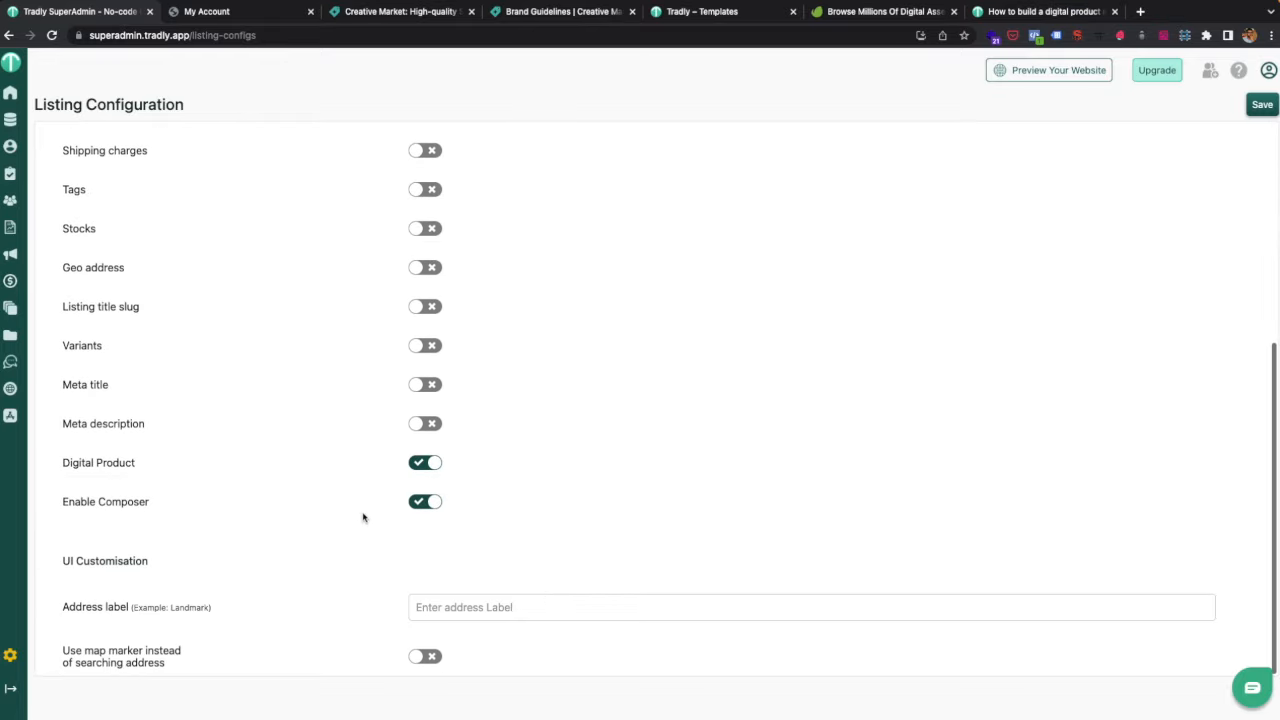
{"action": "scroll", "coordinate": [663, 423], "scroll_direction": "up", "scroll_amount": 7}
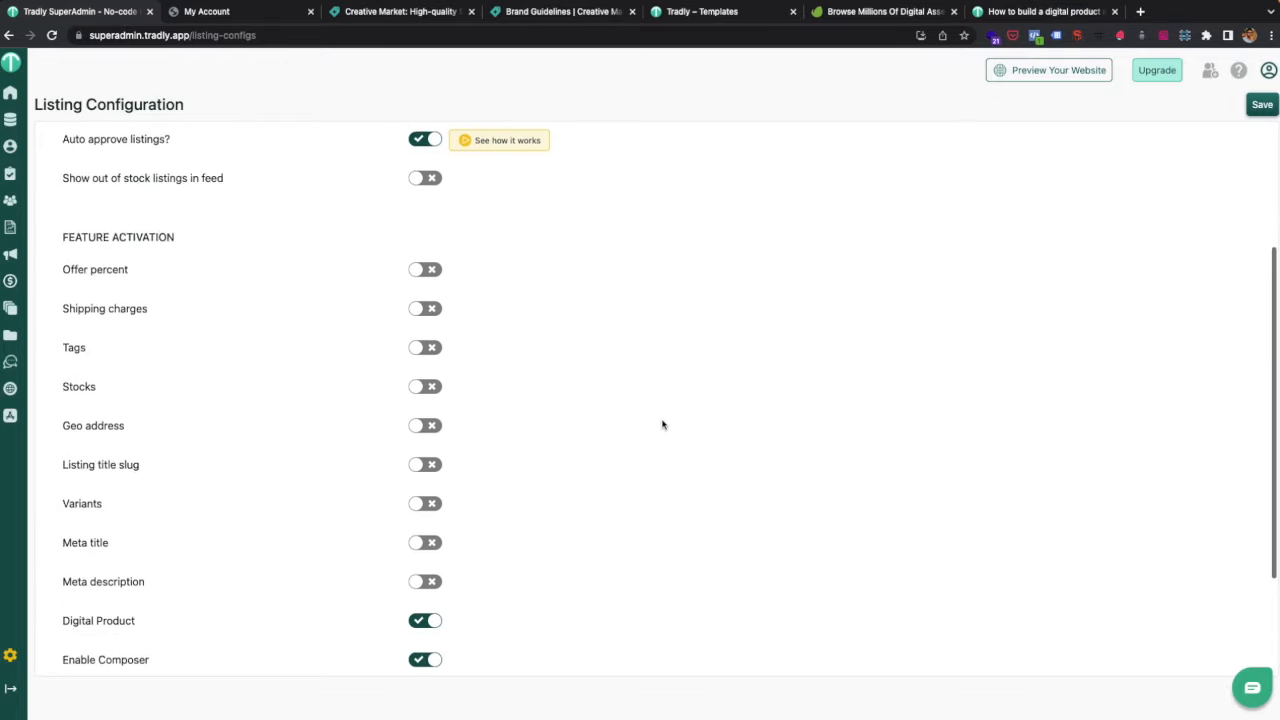
{"action": "left_click", "coordinate": [1258, 104]}
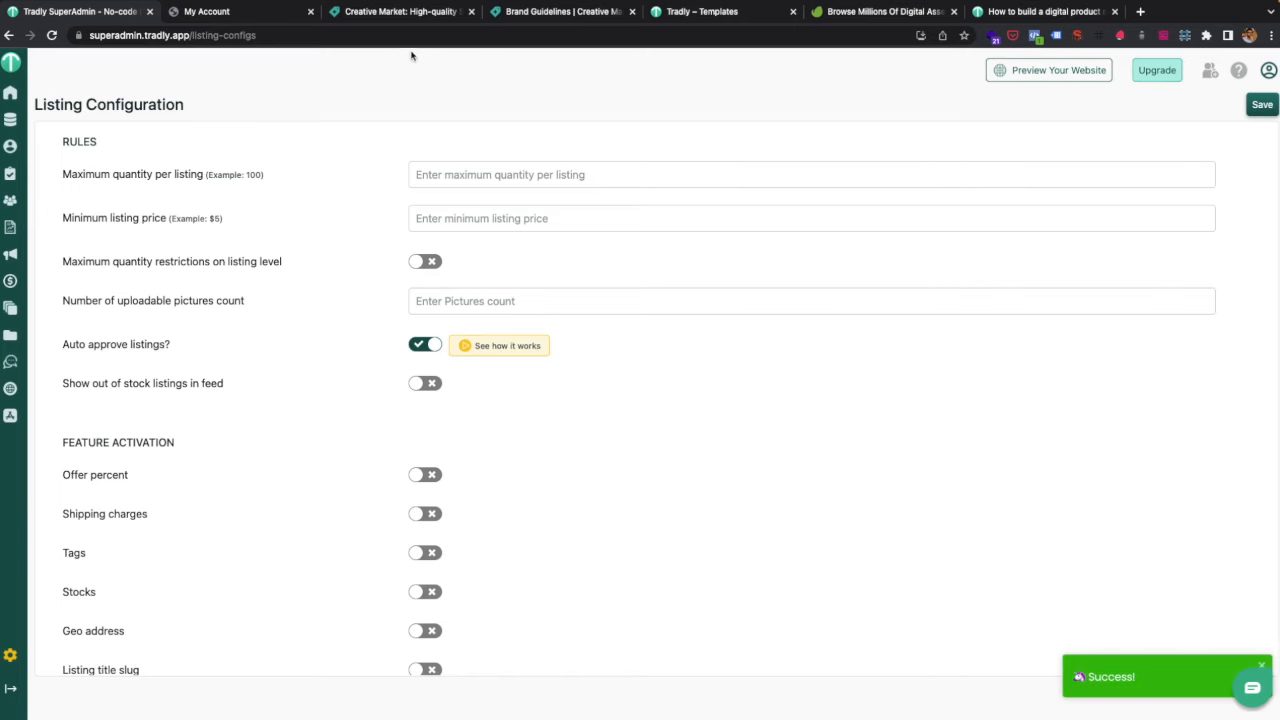
Start a new listing in the marketplace seller account and attach 2048x1536-alice-blue-solid-color-background.jpg as its digital product file.
{"action": "left_click", "coordinate": [220, 11]}
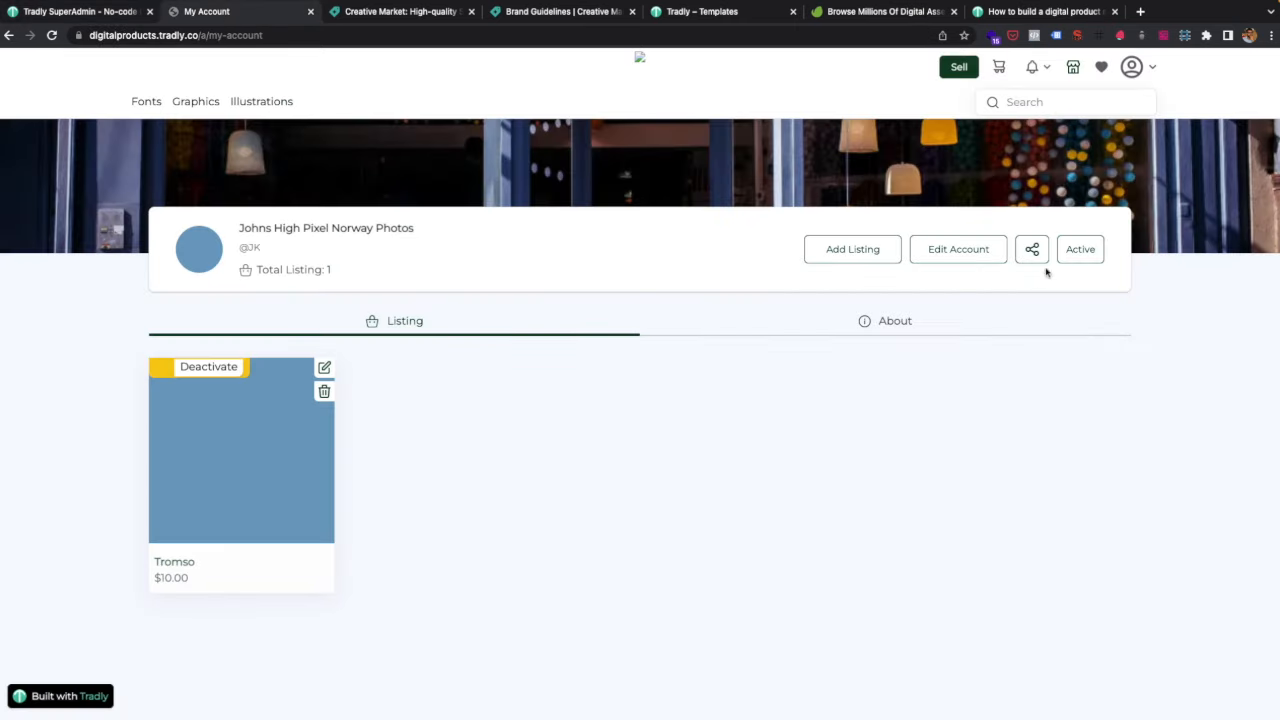
{"action": "left_click", "coordinate": [868, 254]}
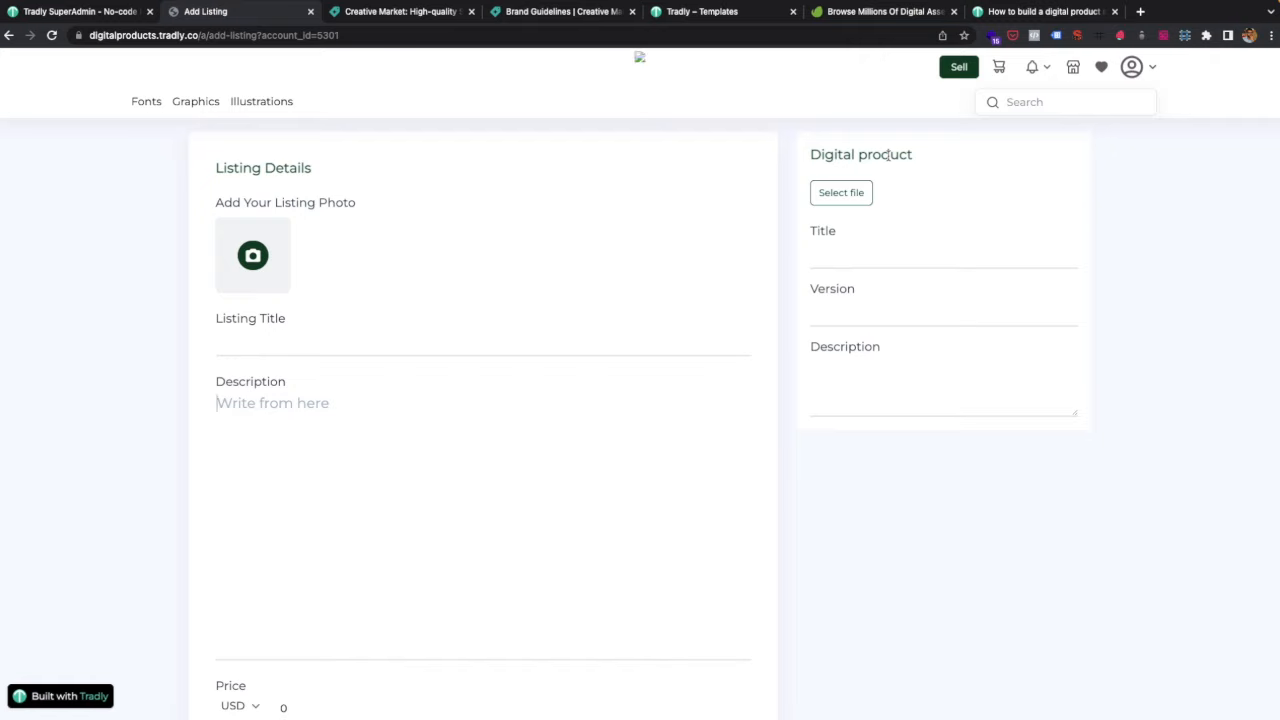
{"action": "left_click", "coordinate": [843, 194]}
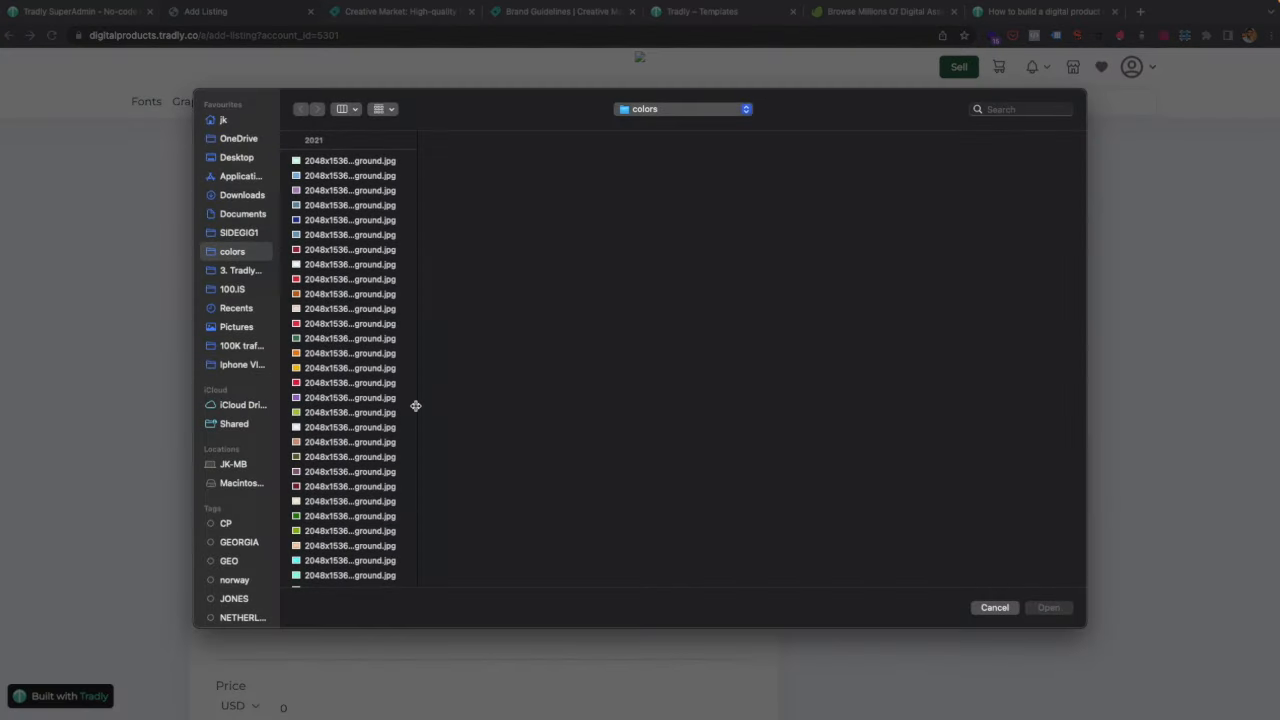
{"action": "left_click", "coordinate": [345, 266]}
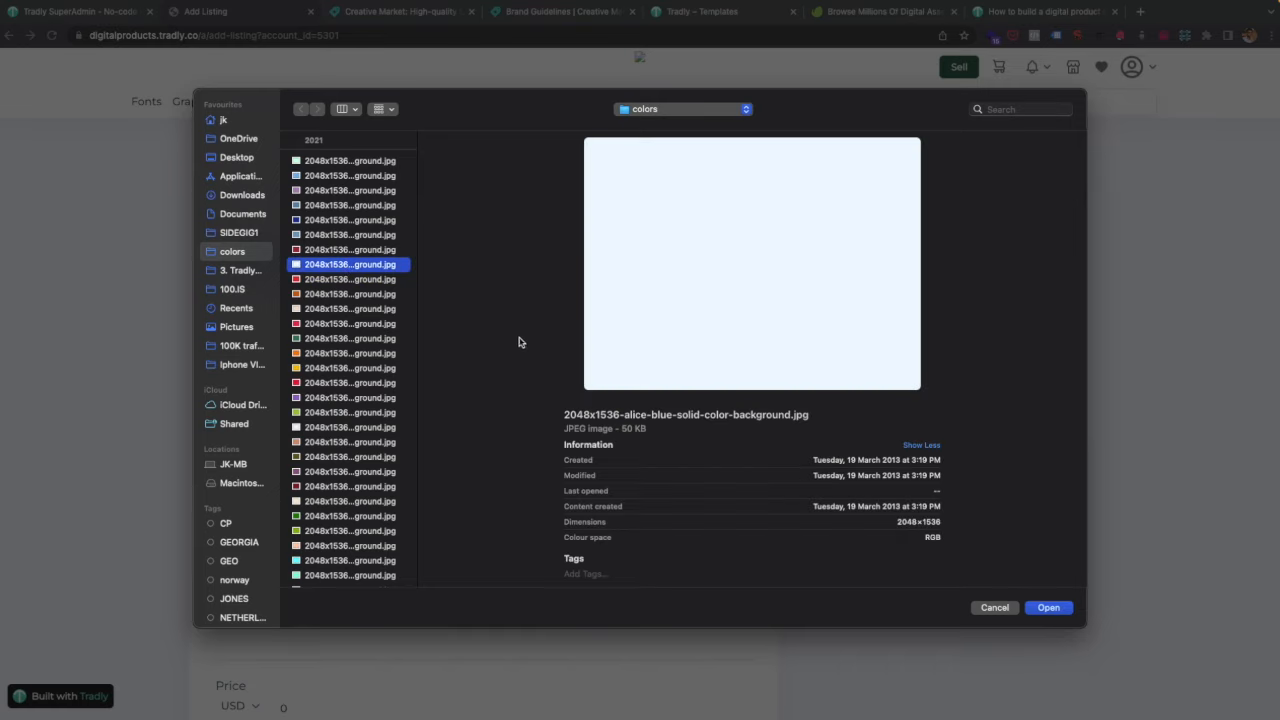
{"action": "key", "text": "Return"}
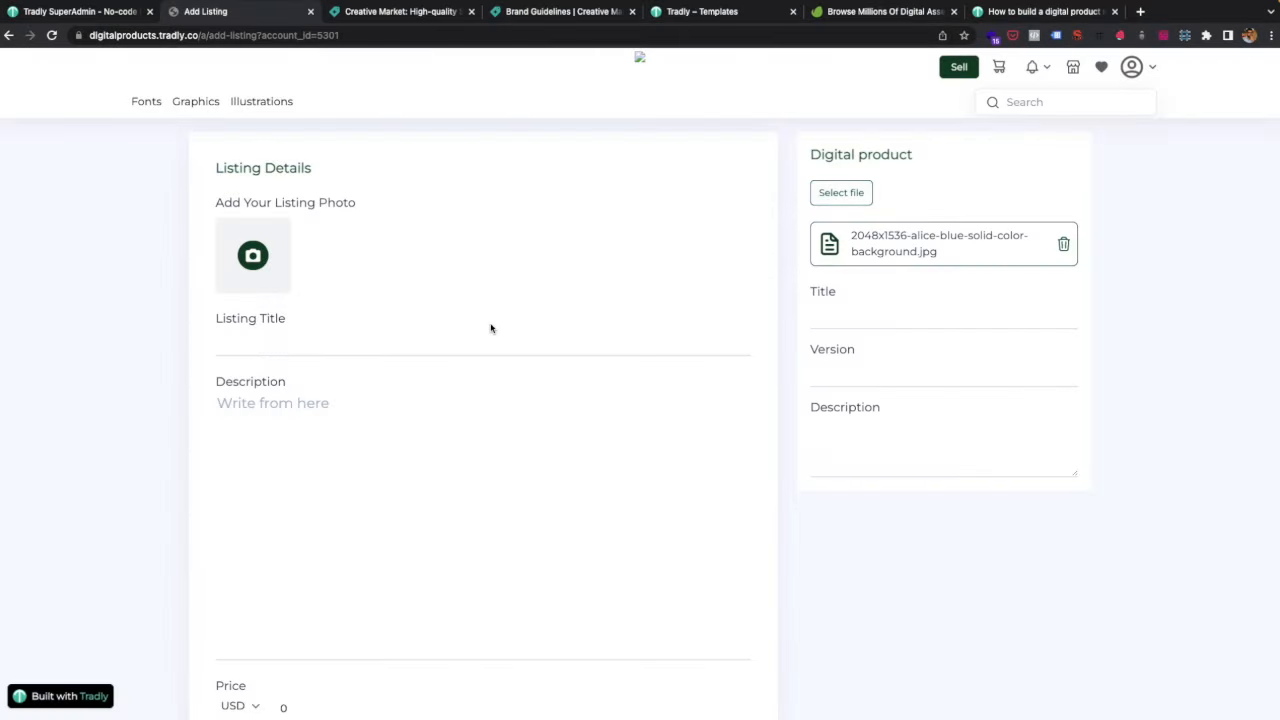
Title the digital product file "RAW file" and go over its version and description fields.
{"action": "type", "text": "RAW file"}
{"action": "left_click", "coordinate": [852, 381]}
{"action": "type", "text": "1"}
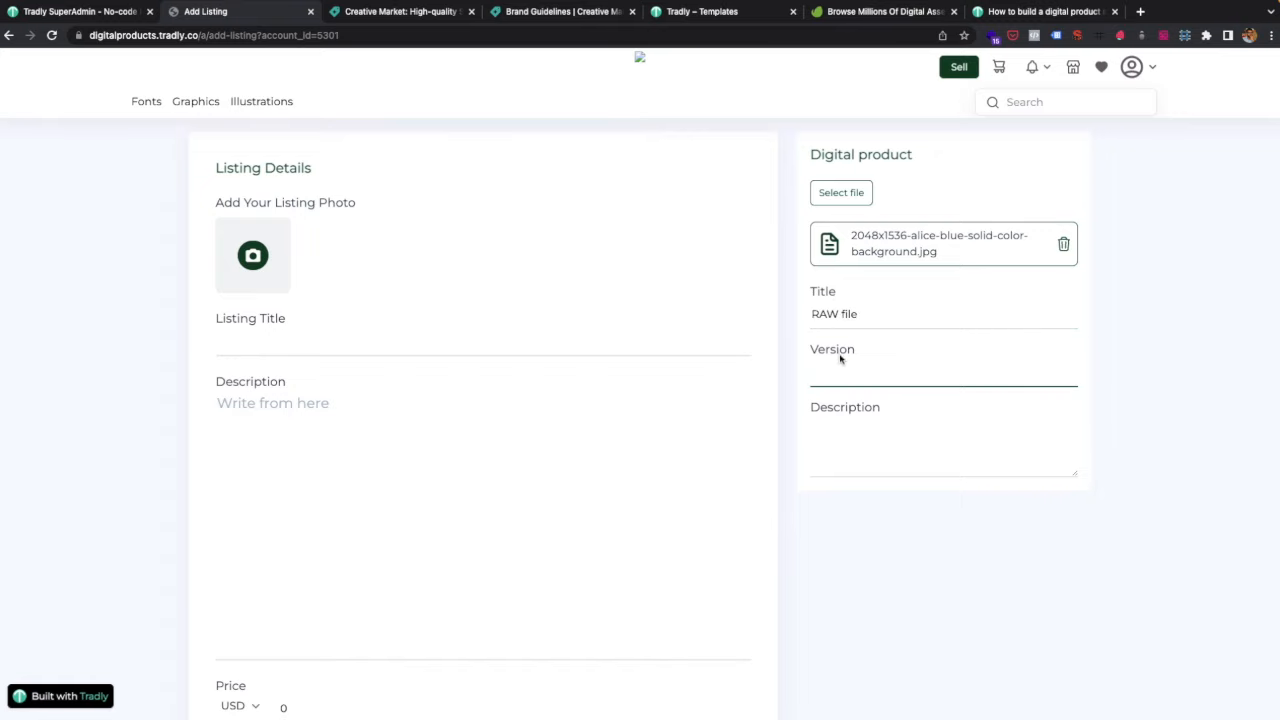
{"action": "left_click", "coordinate": [843, 429]}
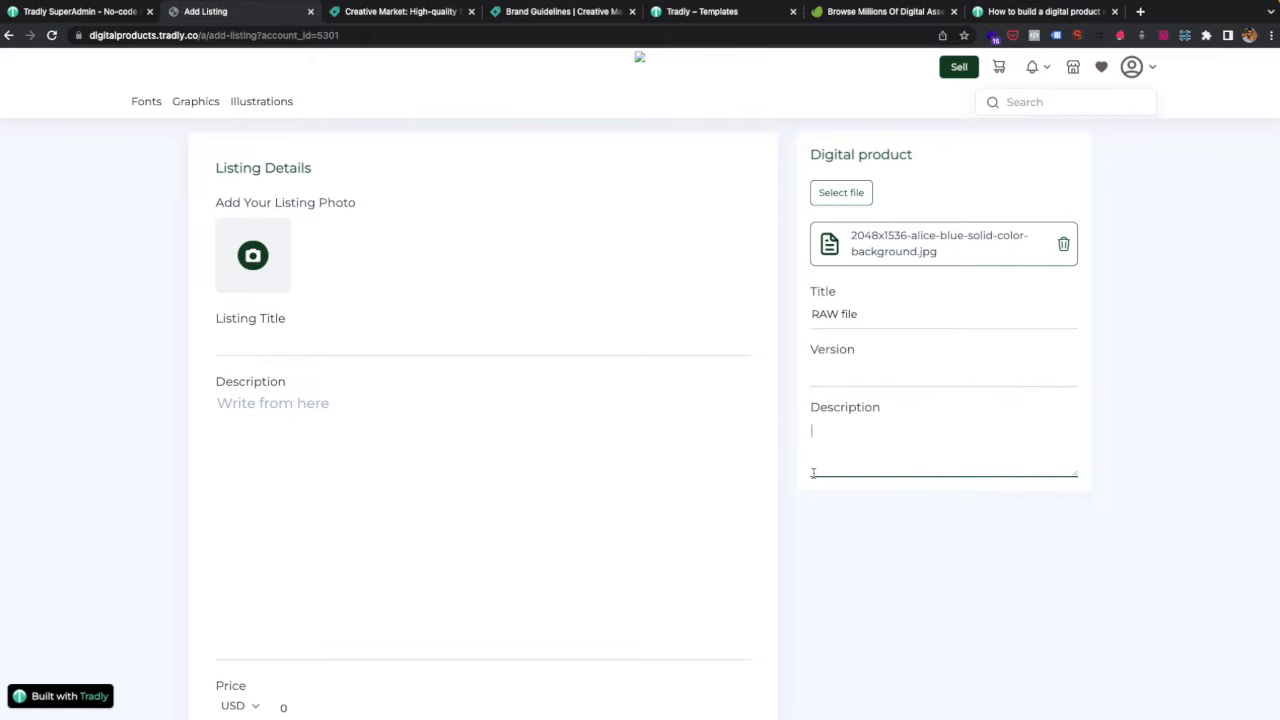
{"action": "scroll", "coordinate": [886, 232], "scroll_direction": "down", "scroll_amount": 1}
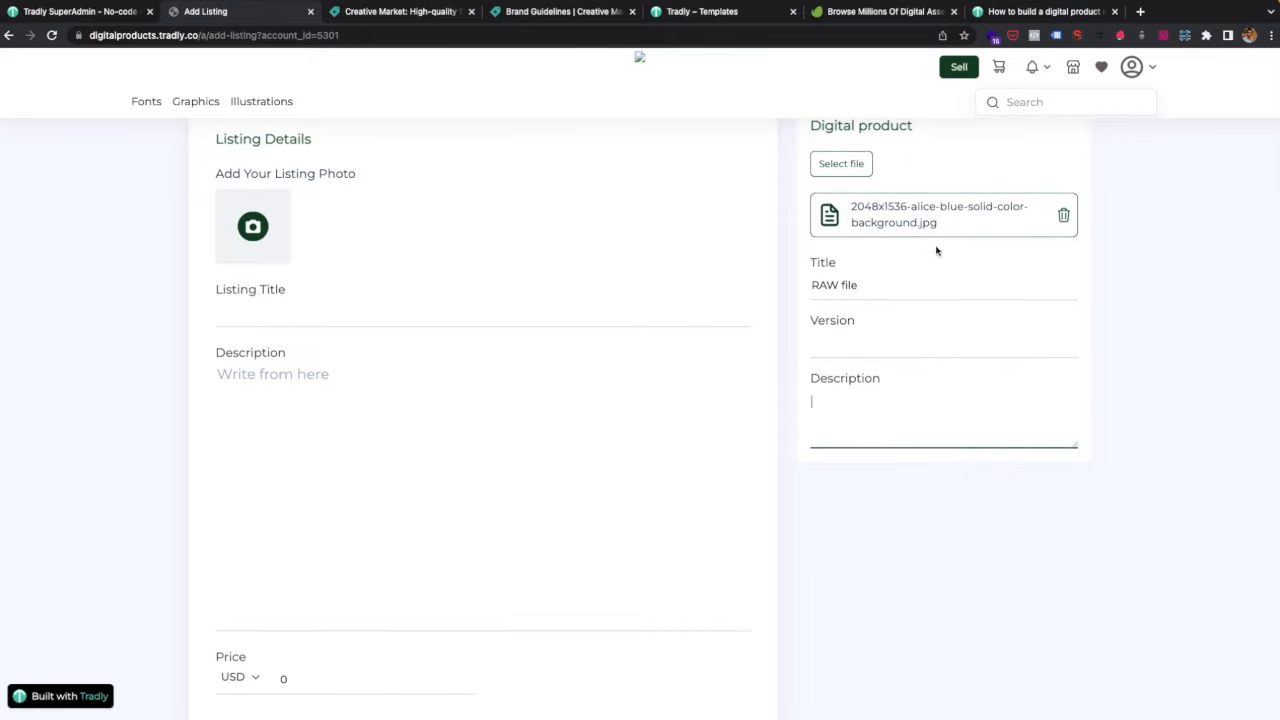
{"action": "scroll", "coordinate": [851, 346], "scroll_direction": "up", "scroll_amount": 1}
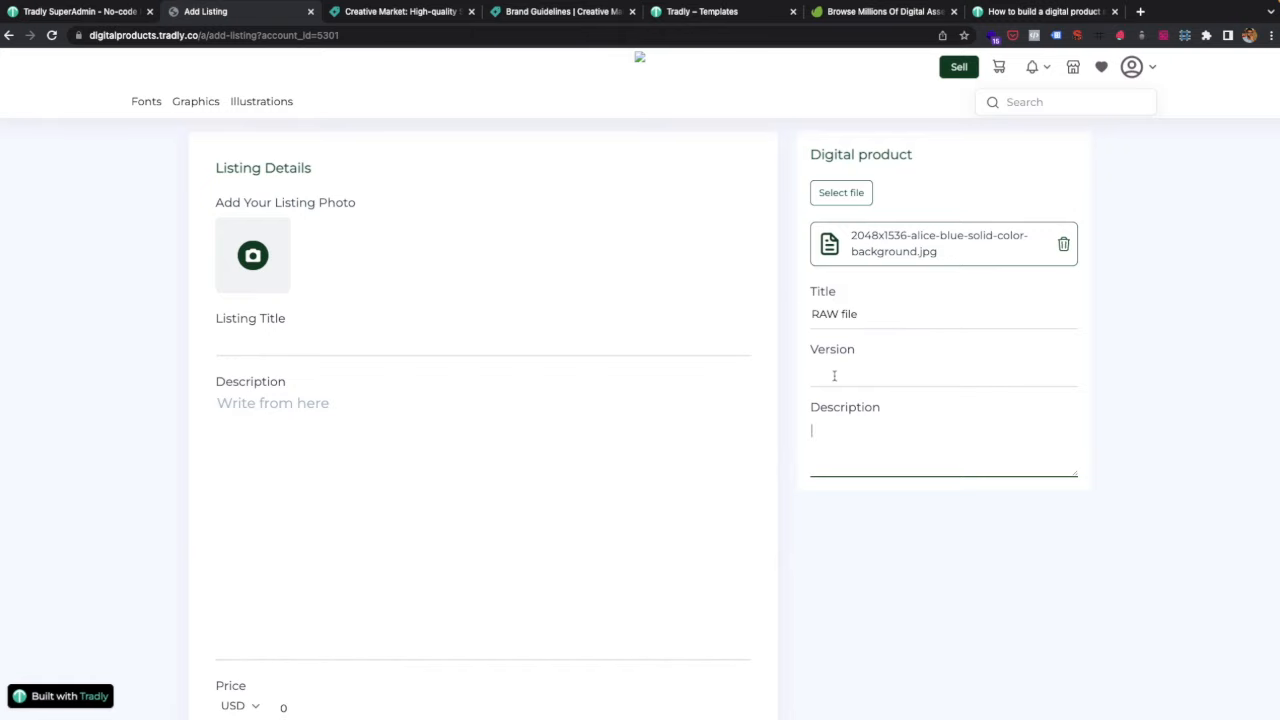
{"action": "scroll", "coordinate": [818, 424], "scroll_direction": "down", "scroll_amount": 1}
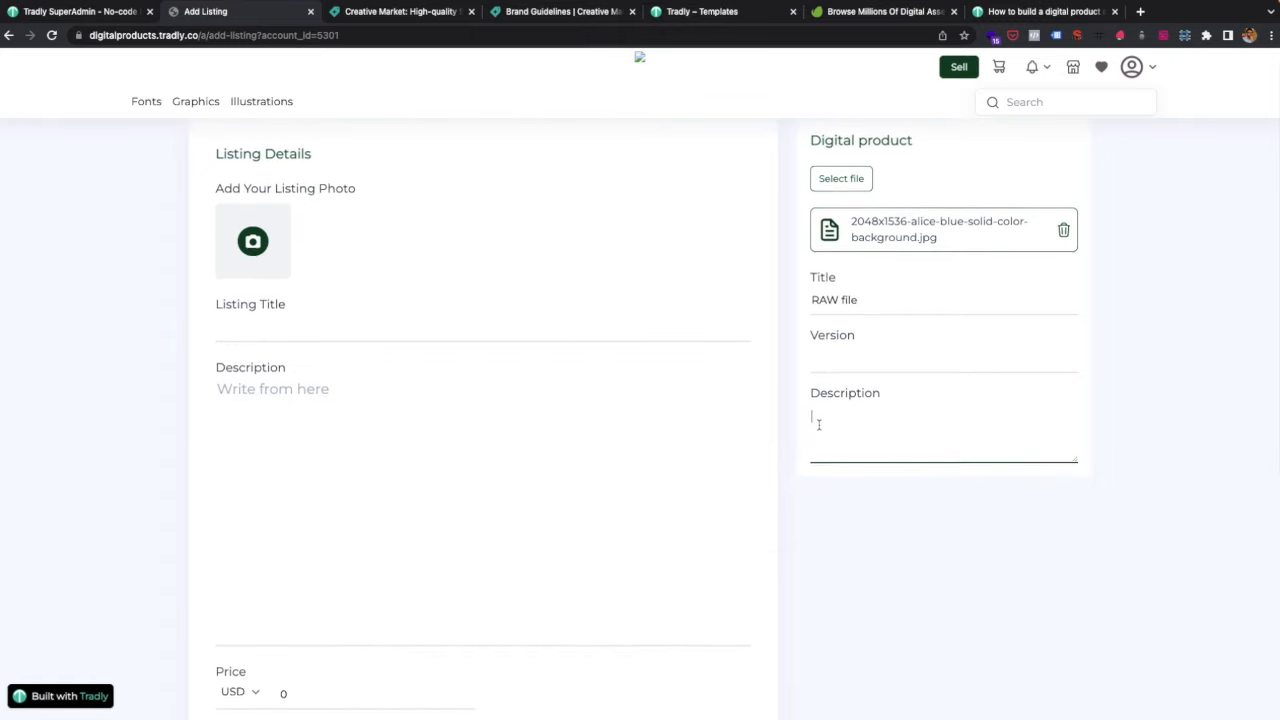
{"action": "scroll", "coordinate": [849, 400], "scroll_direction": "up", "scroll_amount": 1}
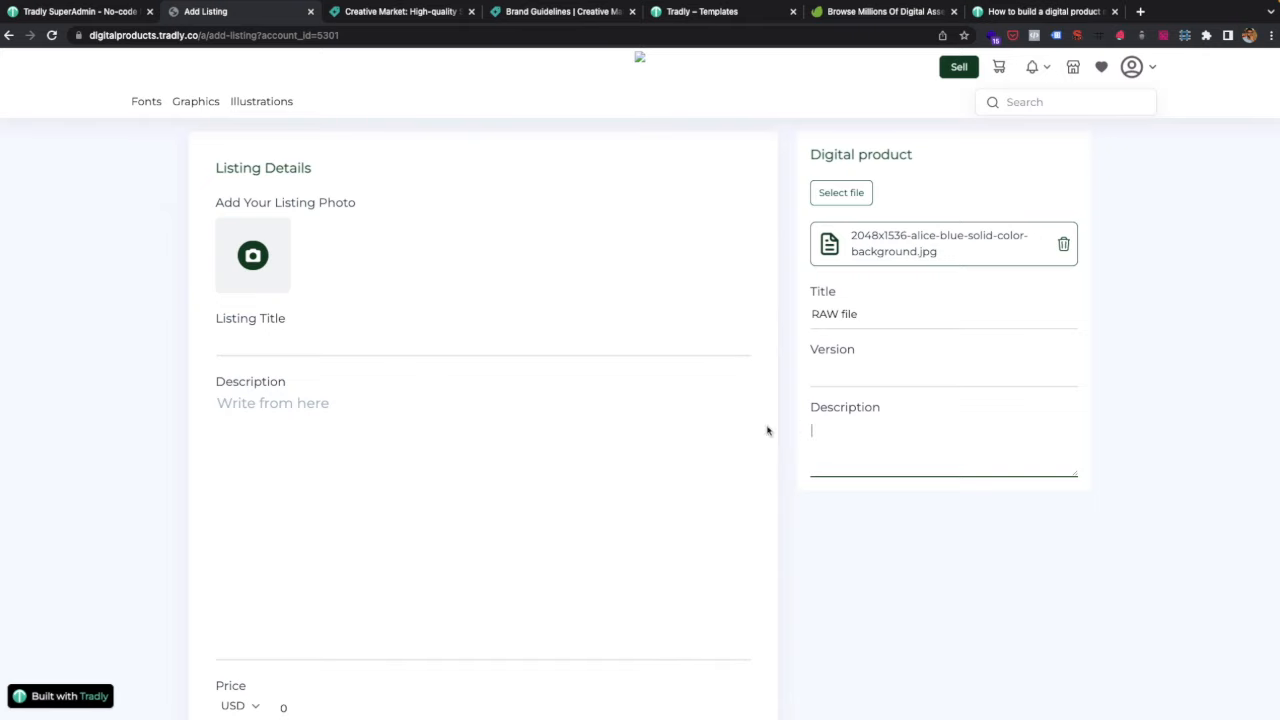
Title the listing "White File" and add the alice-blue image as its photo, accepting the default square crop.
{"action": "left_click", "coordinate": [353, 340]}
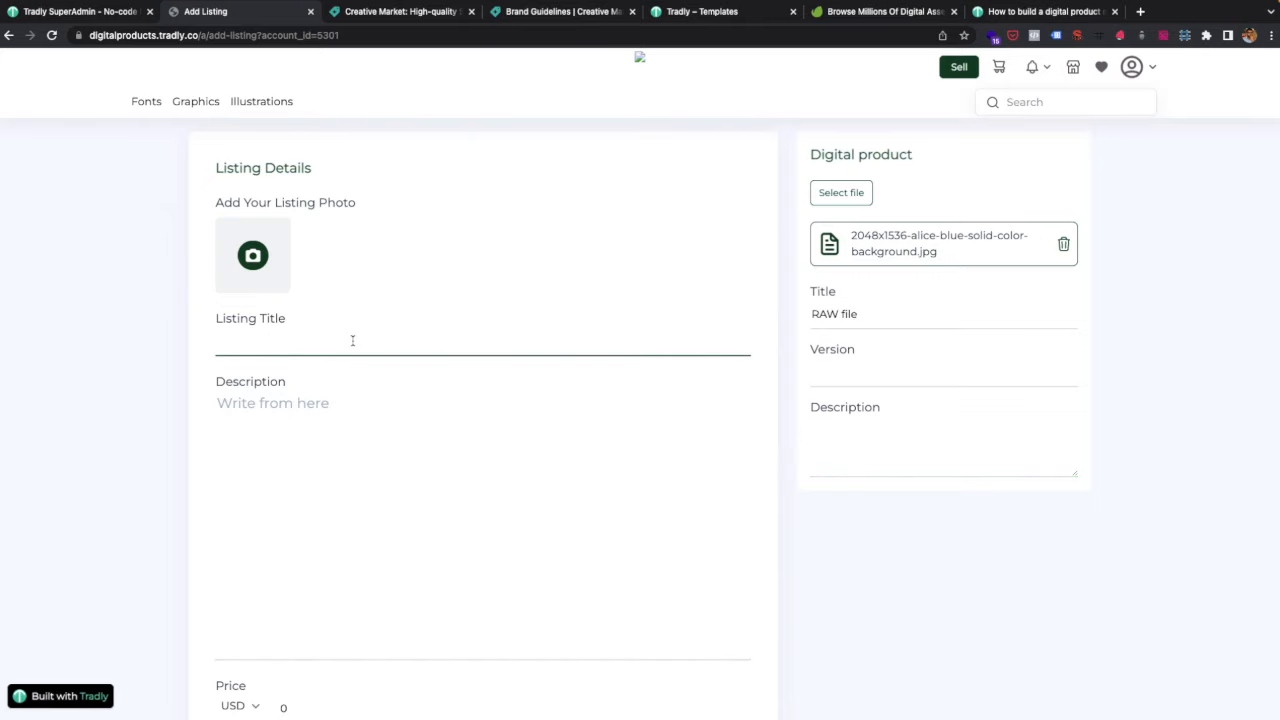
{"action": "type", "text": "White File"}
{"action": "left_click", "coordinate": [255, 276]}
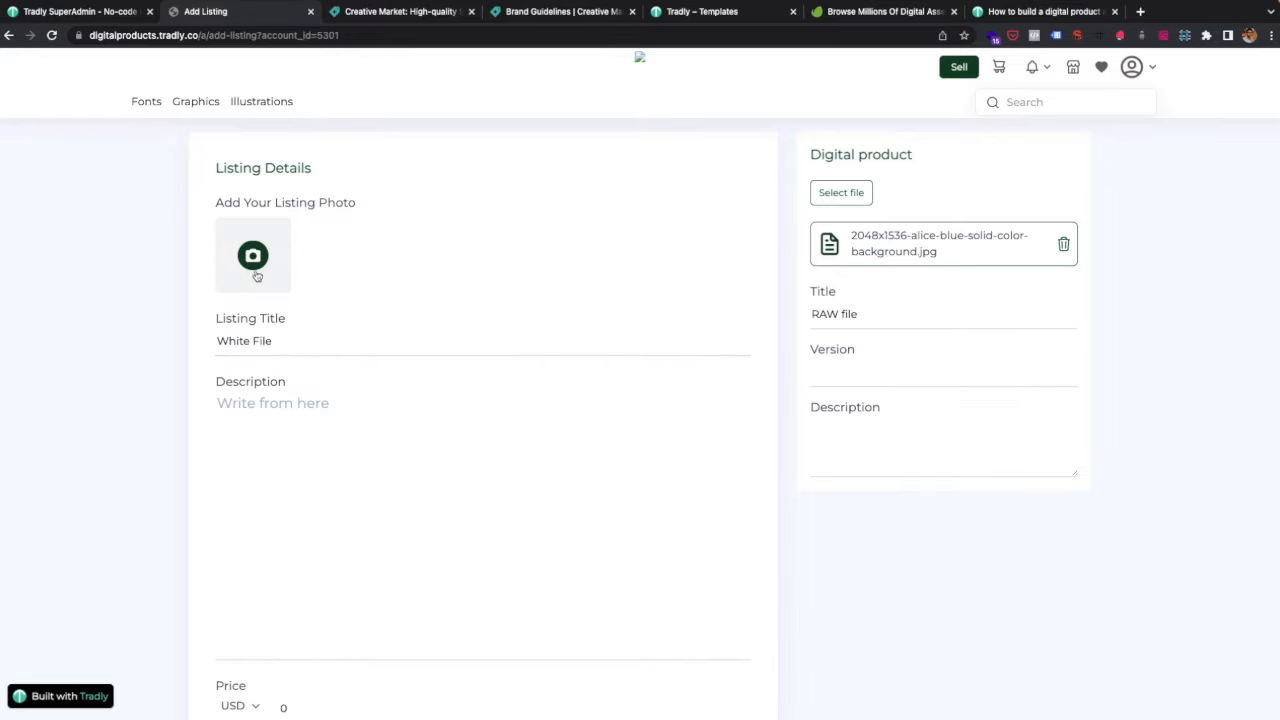
{"action": "left_click", "coordinate": [336, 265]}
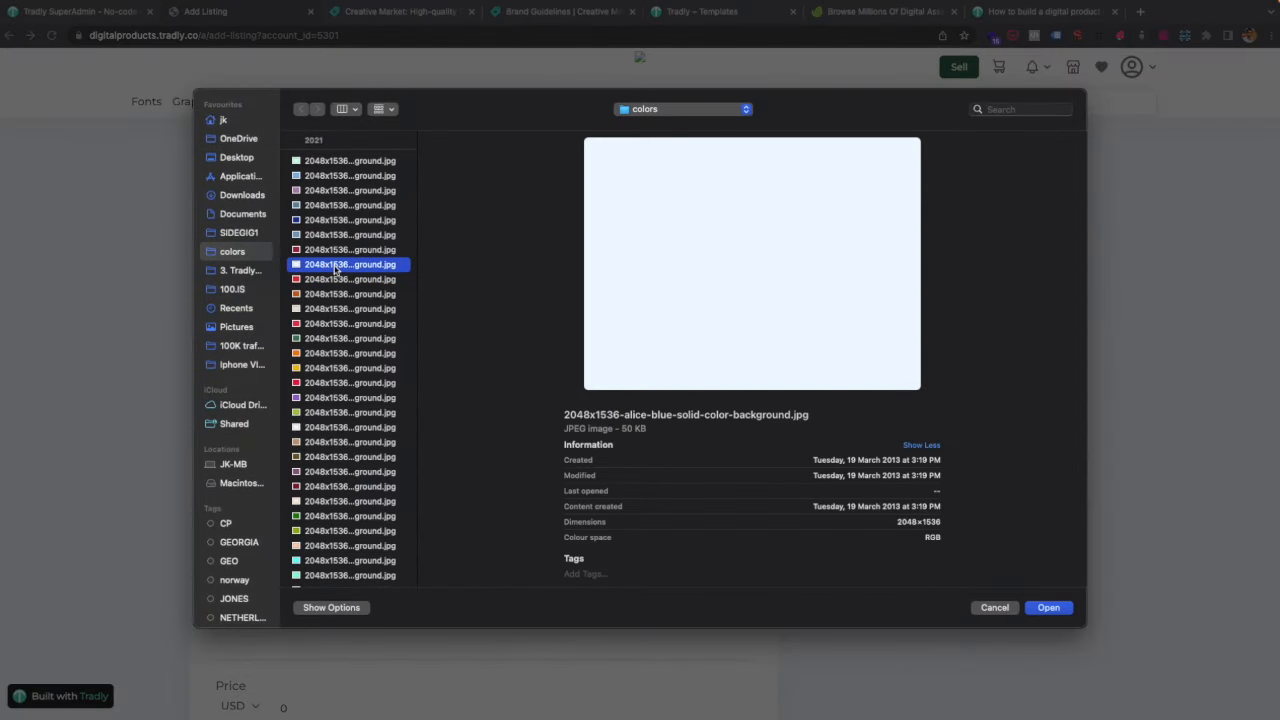
{"action": "double_click", "coordinate": [336, 266]}
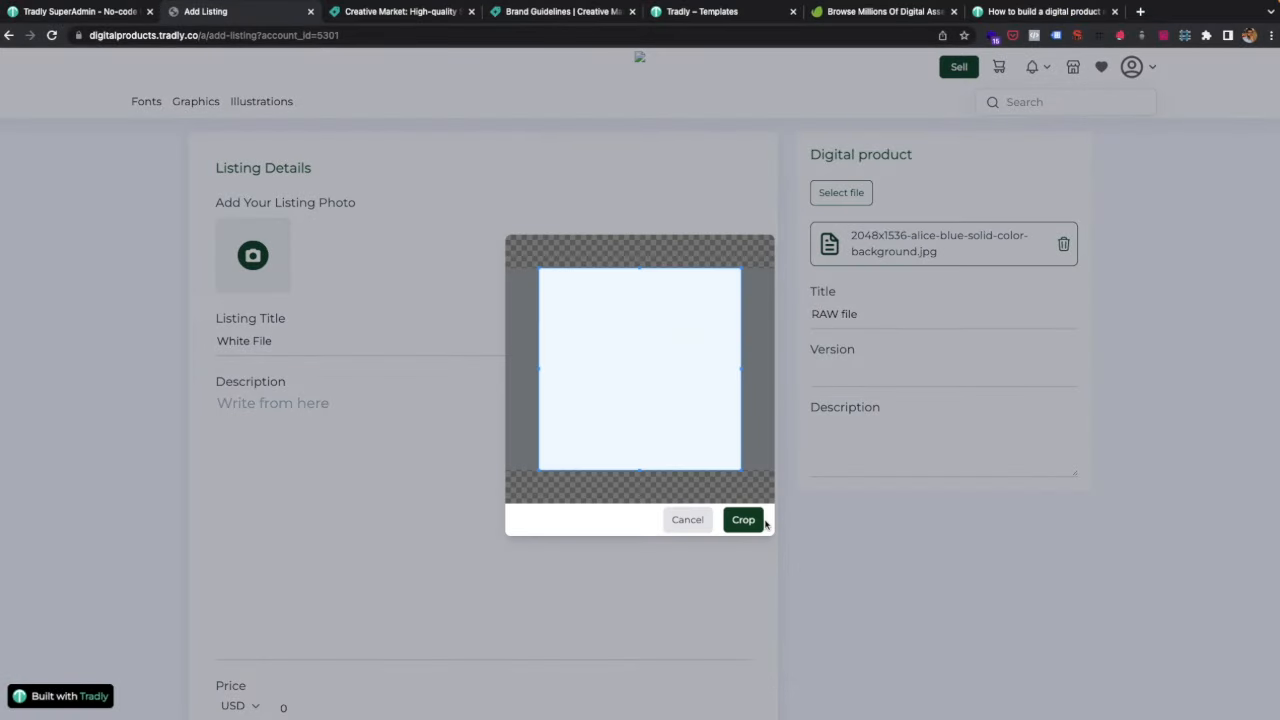
{"action": "left_click", "coordinate": [740, 517]}
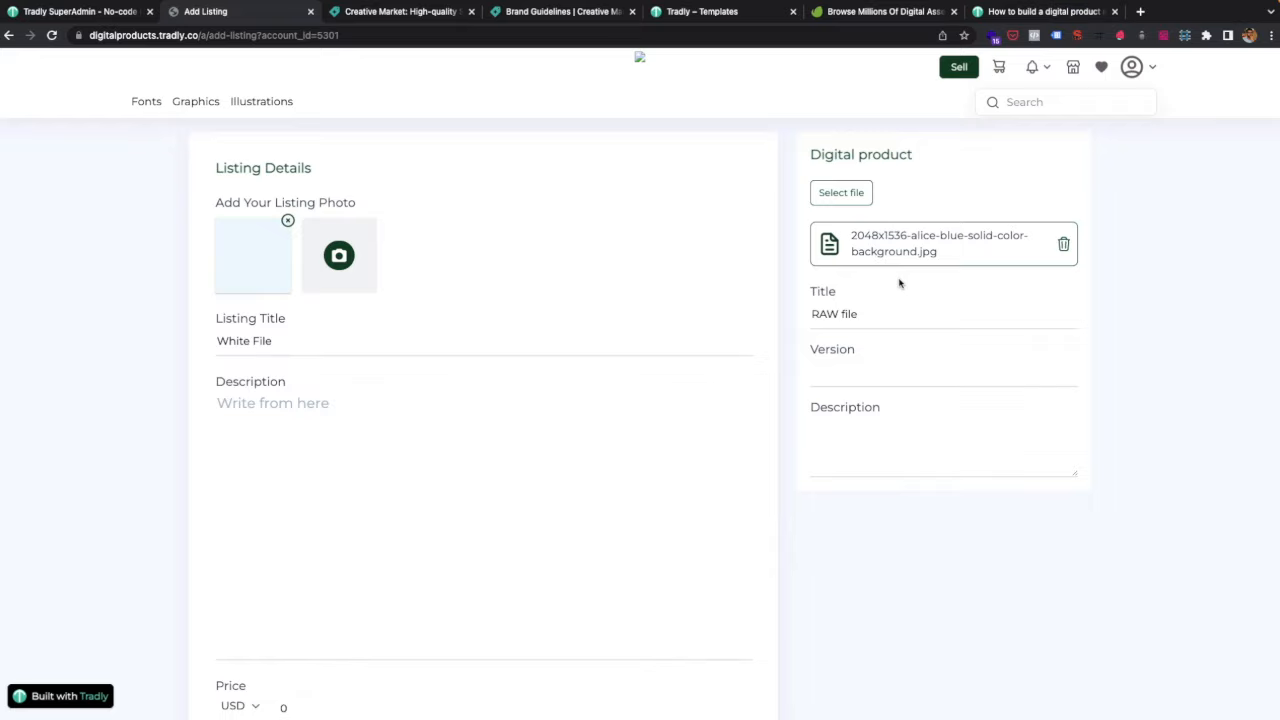
Set the White File listing's price to 50 USD and its category to Graphics.
{"action": "scroll", "coordinate": [511, 394], "scroll_direction": "down", "scroll_amount": 3}
{"action": "scroll", "coordinate": [469, 411], "scroll_direction": "up", "scroll_amount": 3}
{"action": "scroll", "coordinate": [629, 426], "scroll_direction": "down", "scroll_amount": 4}
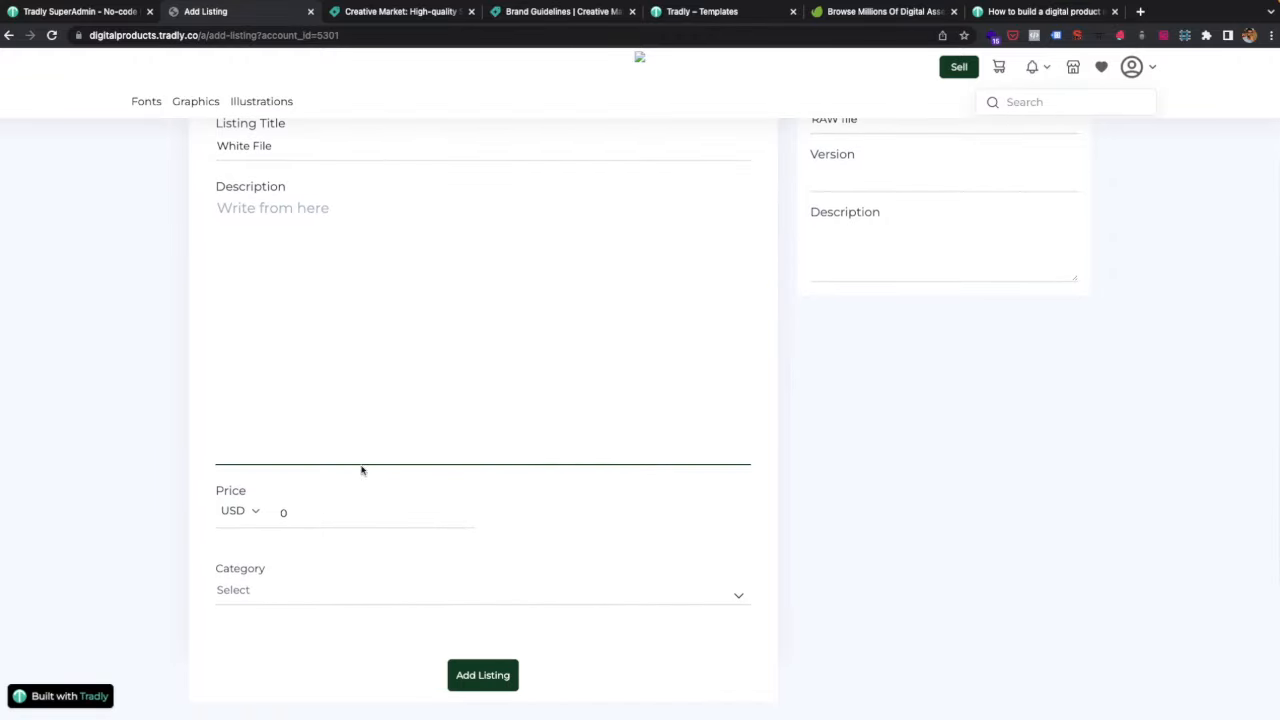
{"action": "left_click", "coordinate": [286, 511]}
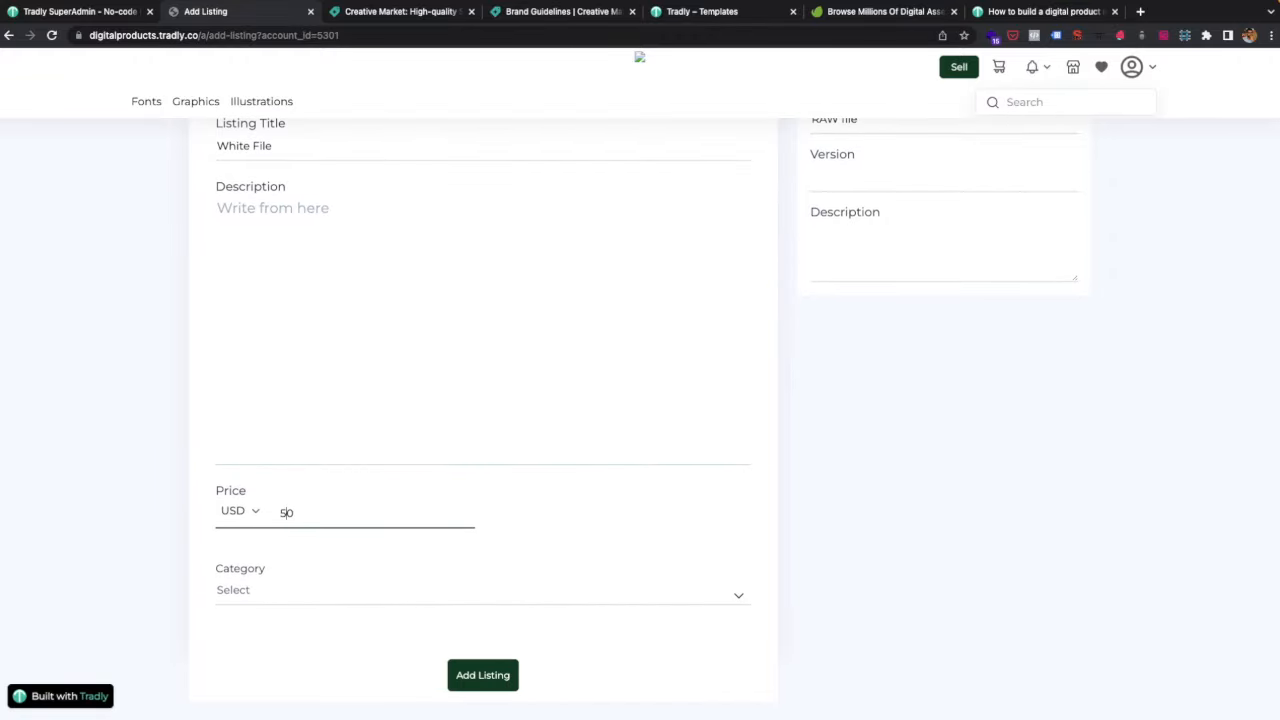
{"action": "left_click", "coordinate": [360, 594]}
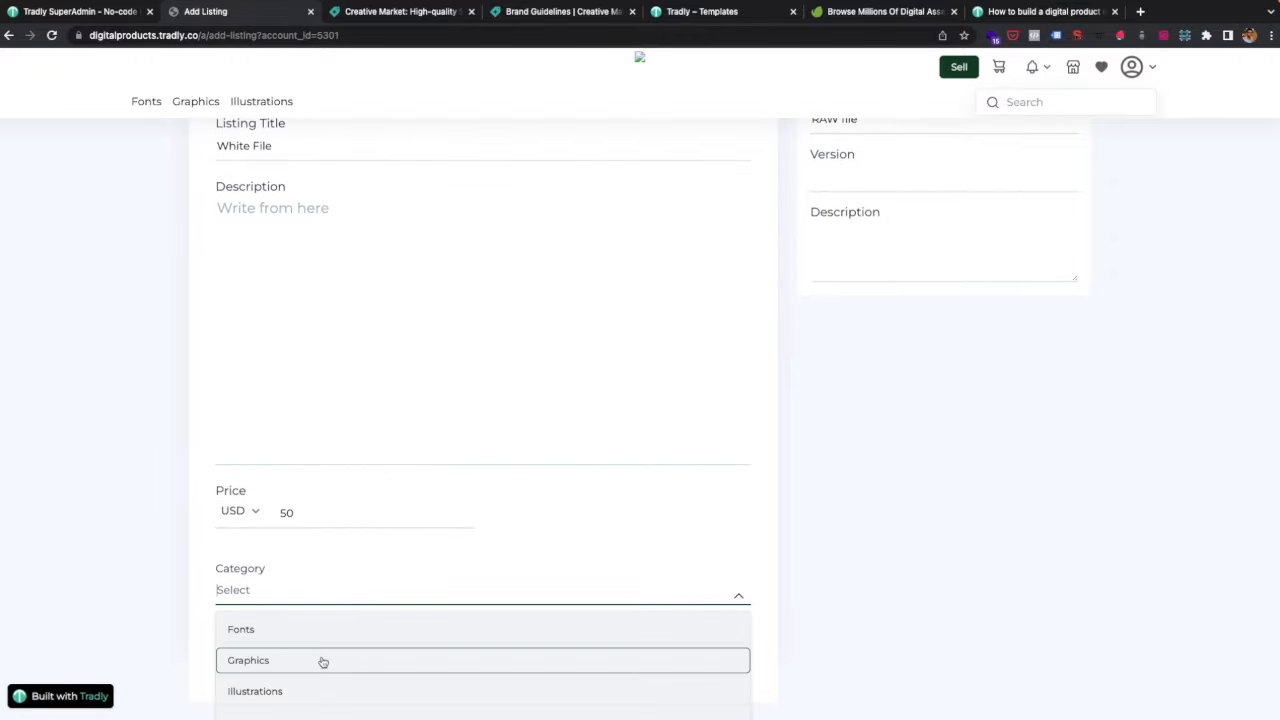
{"action": "left_click", "coordinate": [323, 660]}
{"action": "left_click", "coordinate": [277, 597]}
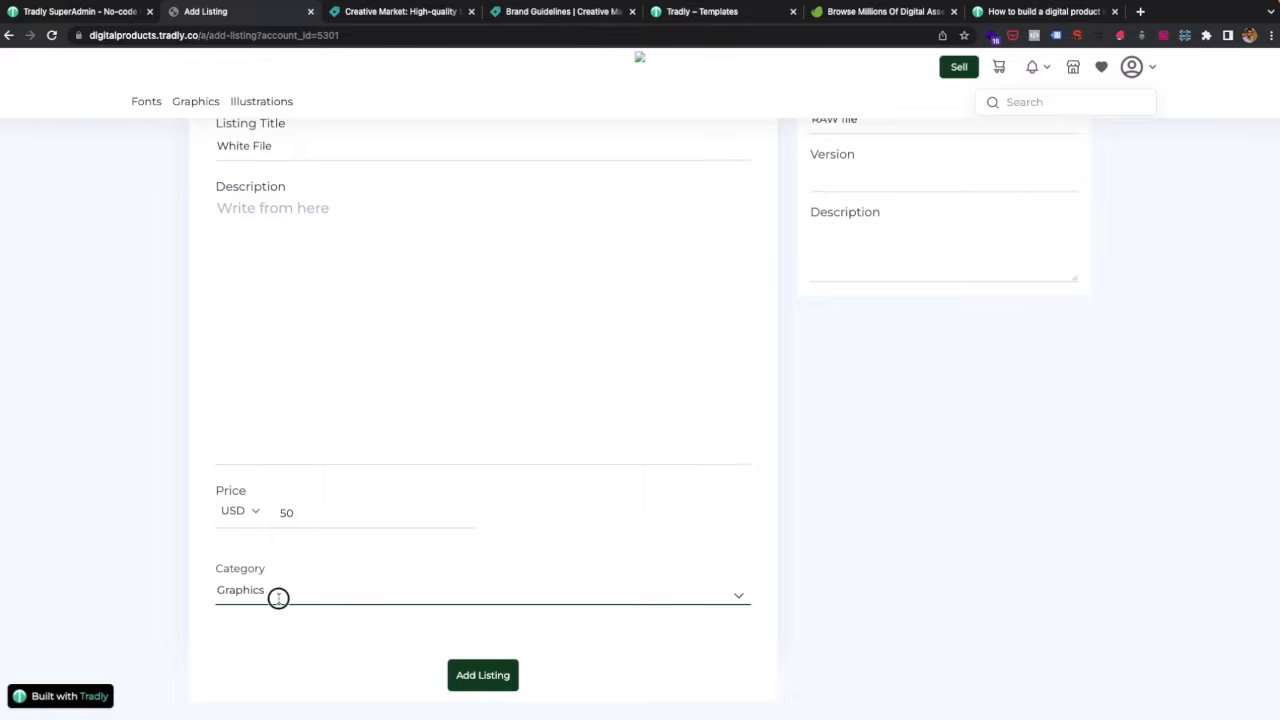
{"action": "left_click", "coordinate": [273, 640]}
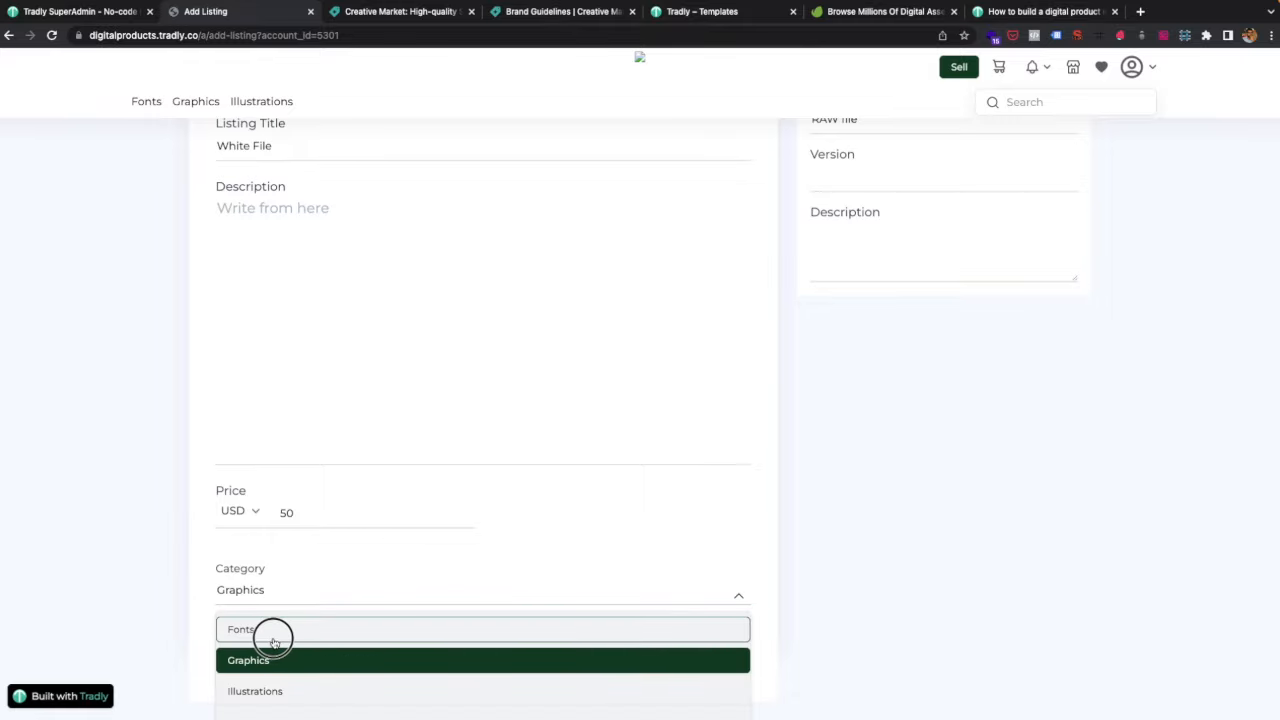
{"action": "left_click", "coordinate": [275, 657]}
Describe the White File listing as "Lorem opsum. This is a sample graphic. Download and use it in your project".
{"action": "scroll", "coordinate": [349, 283], "scroll_direction": "up", "scroll_amount": 1}
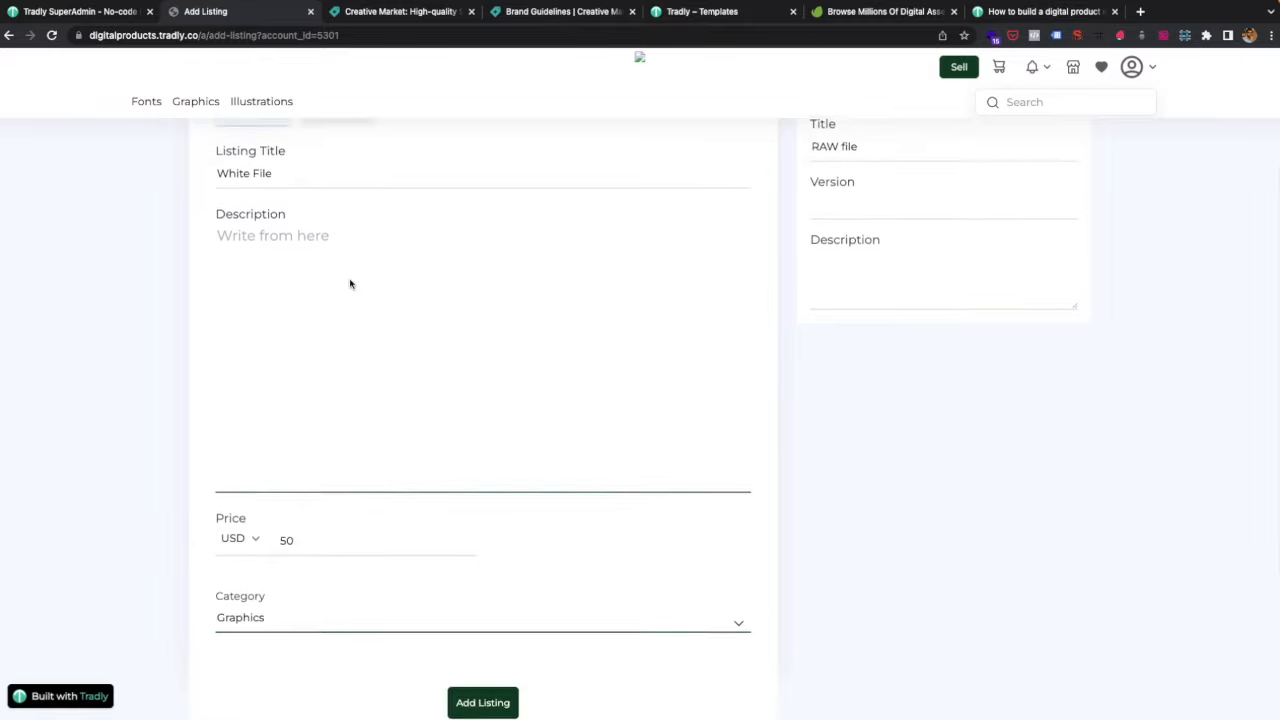
{"action": "left_click", "coordinate": [225, 241]}
{"action": "type", "text": "Lorem op"}
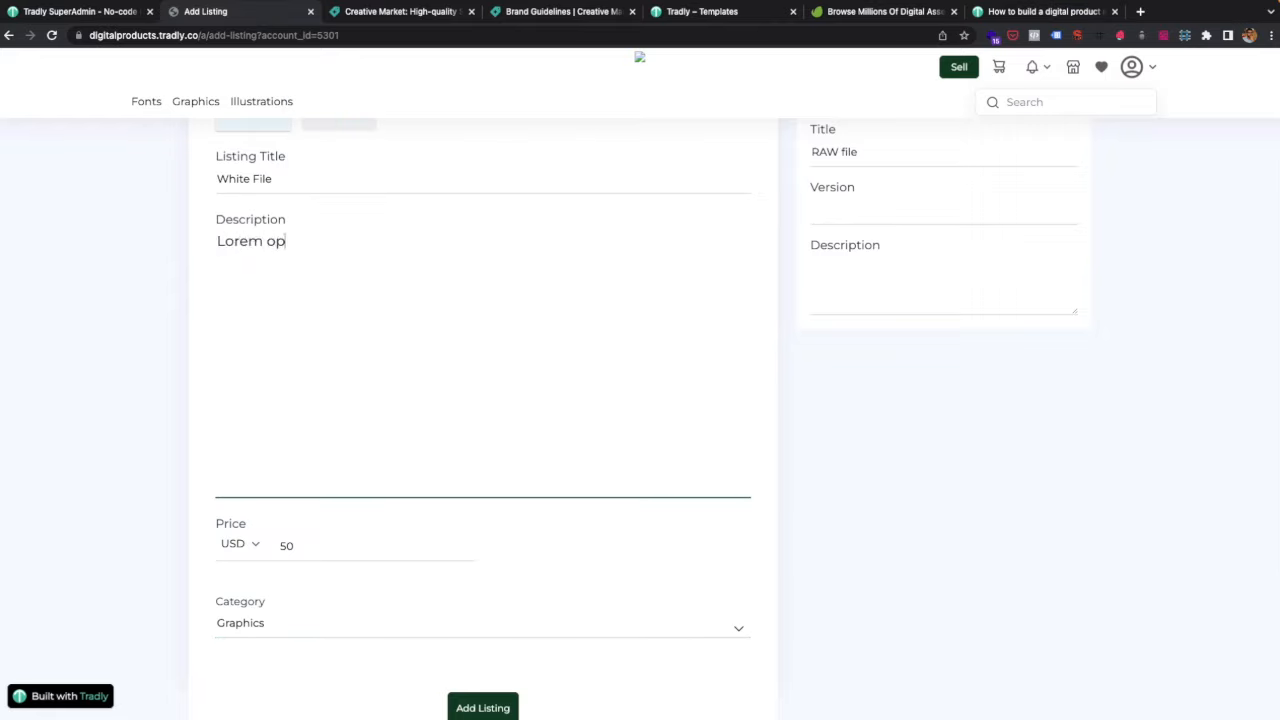
{"action": "type", "text": "sum. This is a sample graphic. Download nad"}
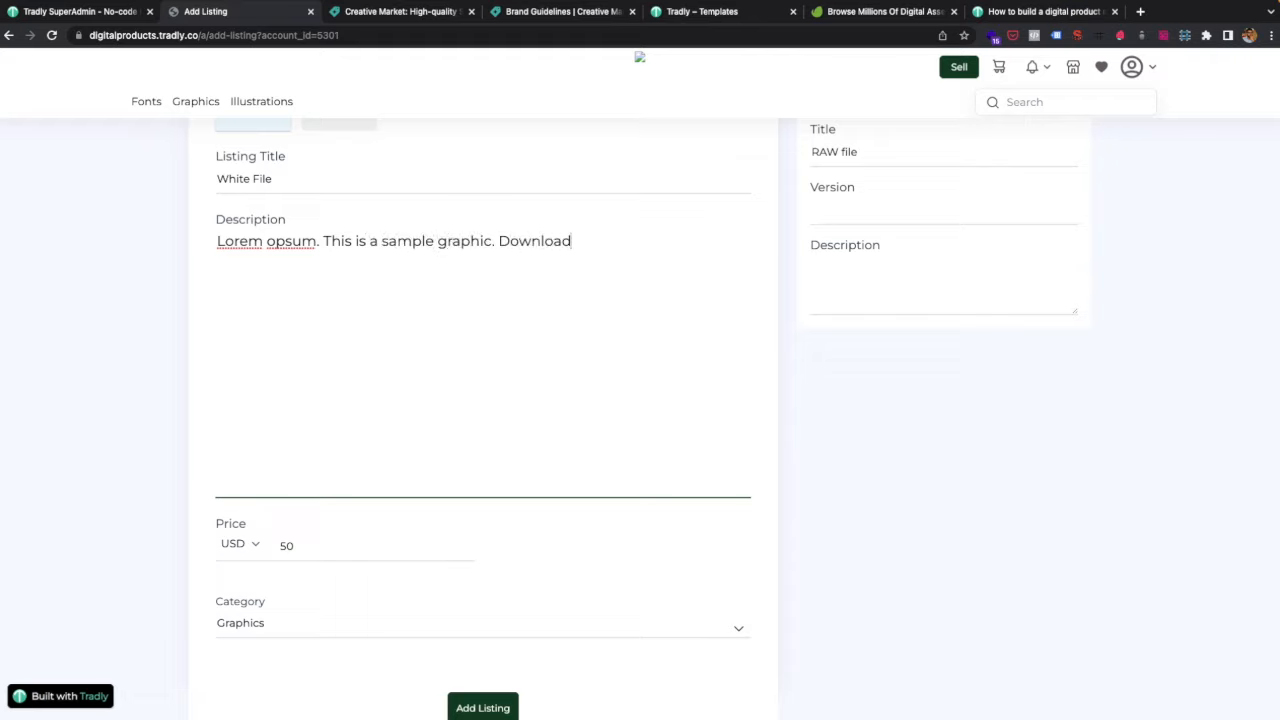
{"action": "key", "text": "BackSpace"}
{"action": "key", "text": "BackSpace"}
{"action": "key", "text": "BackSpace"}
{"action": "type", "text": "and use it in your project"}
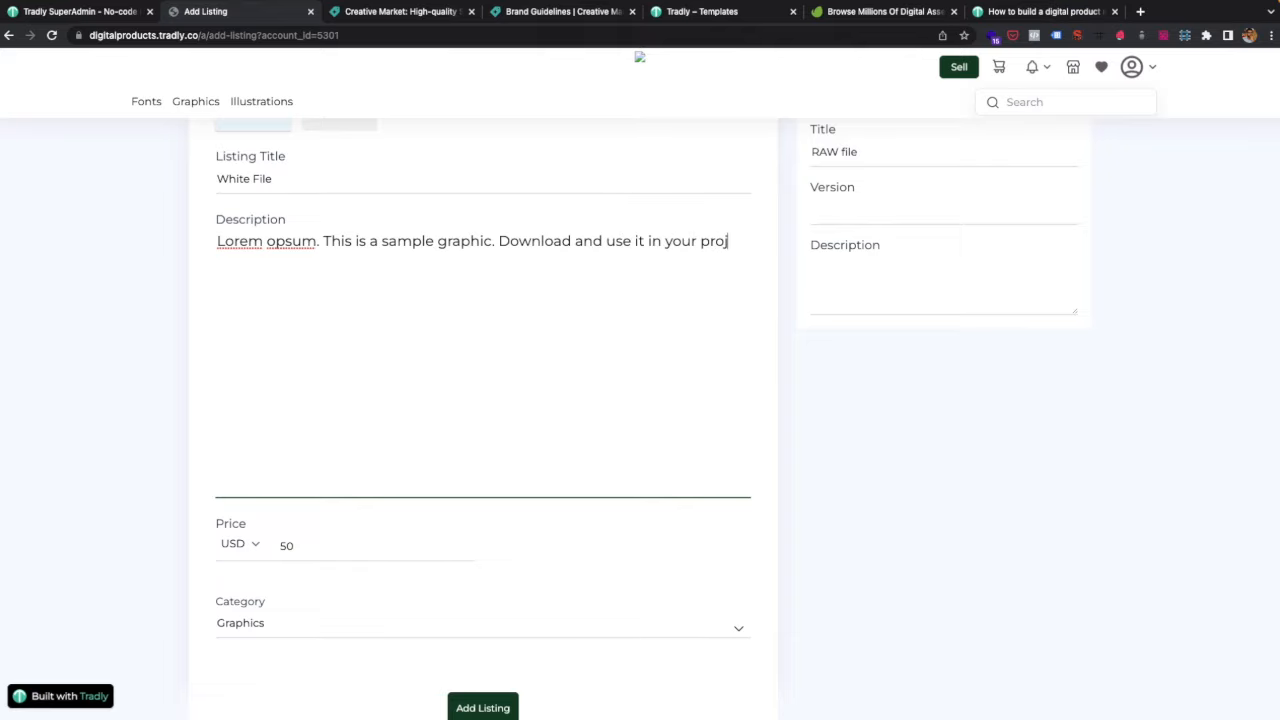
Look through the block types insertable on a new line of the description, and check the Enable Composer setting in SuperAdmin's listing configuration.
{"action": "scroll", "coordinate": [288, 480], "scroll_direction": "down", "scroll_amount": 1}
{"action": "key", "text": "Return"}
{"action": "key", "text": "Return"}
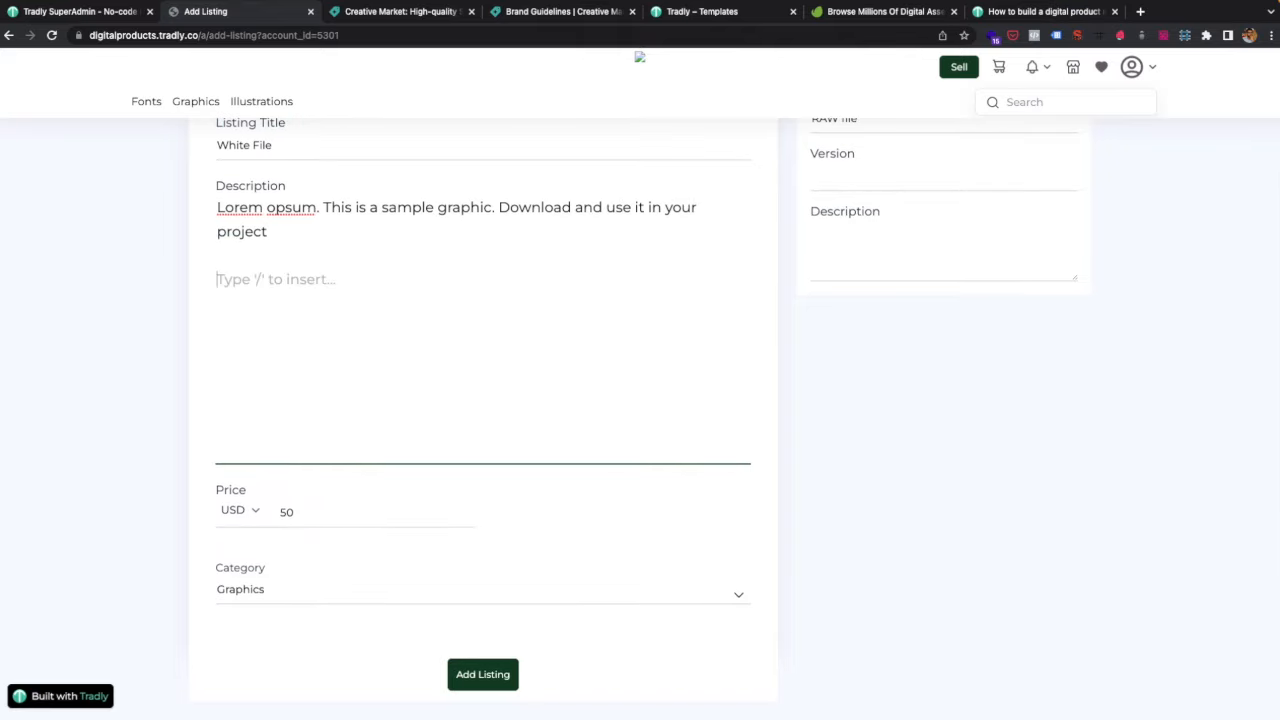
{"action": "type", "text": "/"}
{"action": "key", "text": "BackSpace"}
{"action": "type", "text": "/"}
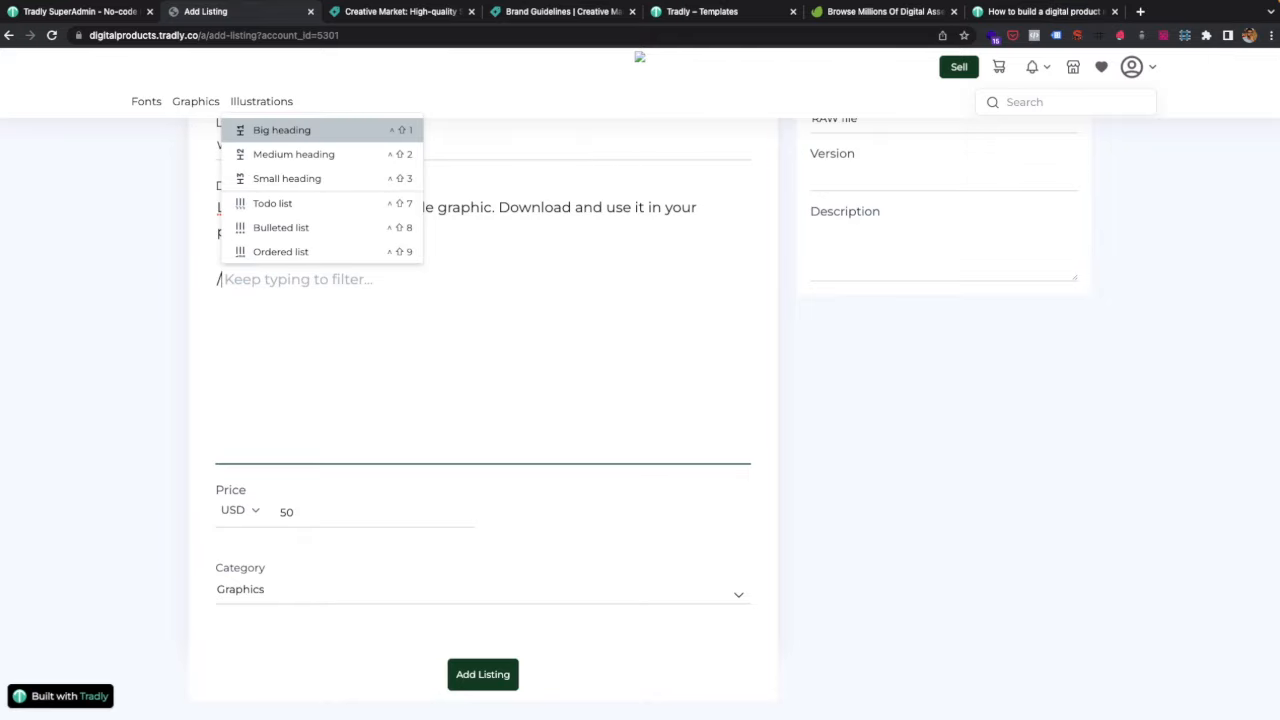
{"action": "scroll", "coordinate": [405, 225], "scroll_direction": "down", "scroll_amount": 2}
{"action": "scroll", "coordinate": [404, 222], "scroll_direction": "up", "scroll_amount": 2}
{"action": "scroll", "coordinate": [403, 220], "scroll_direction": "down", "scroll_amount": 4}
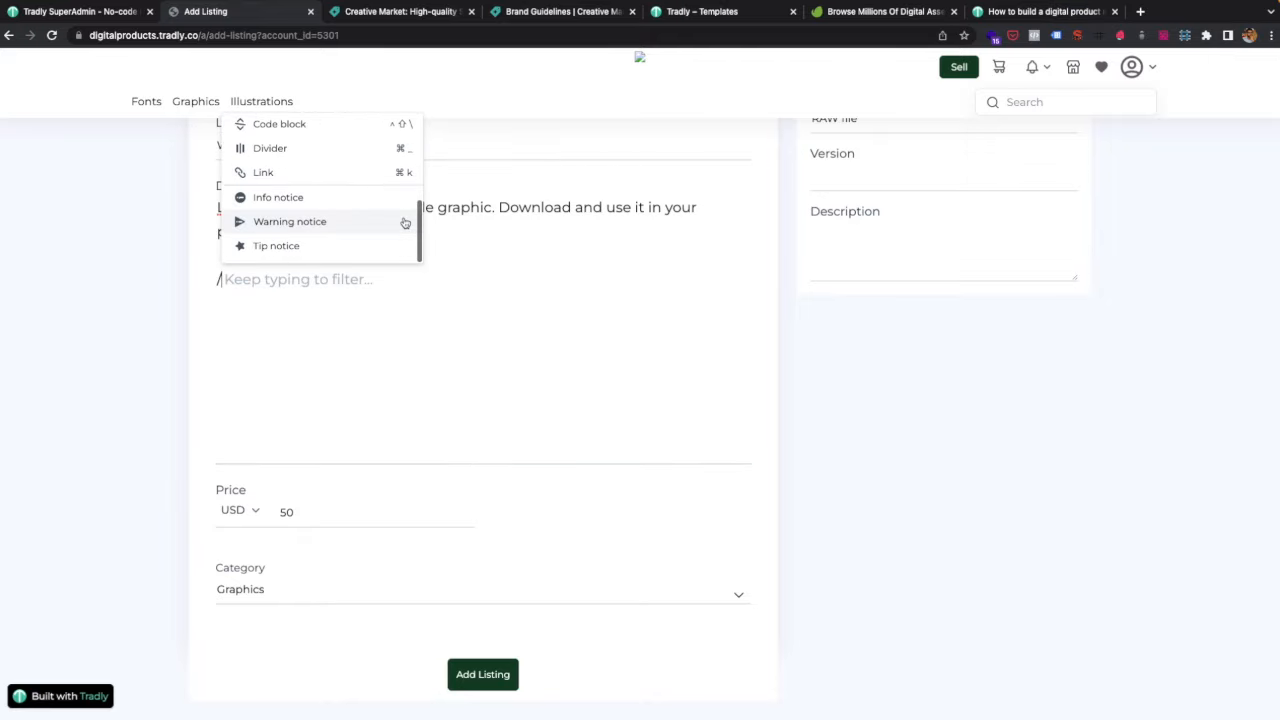
{"action": "left_click", "coordinate": [105, 13]}
{"action": "scroll", "coordinate": [286, 534], "scroll_direction": "down", "scroll_amount": 5}
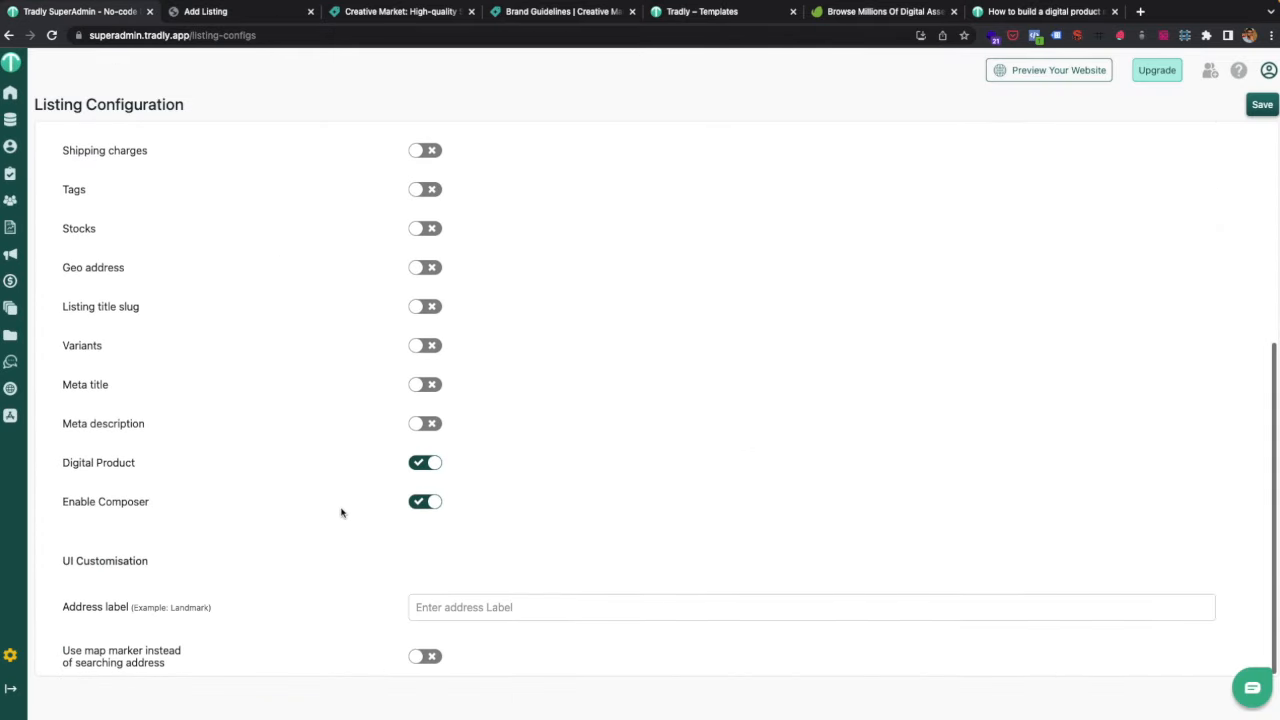
Return to the marketplace, submit the White File listing, and review the seller account's listings.
{"action": "left_click", "coordinate": [240, 11]}
{"action": "left_click", "coordinate": [483, 674]}
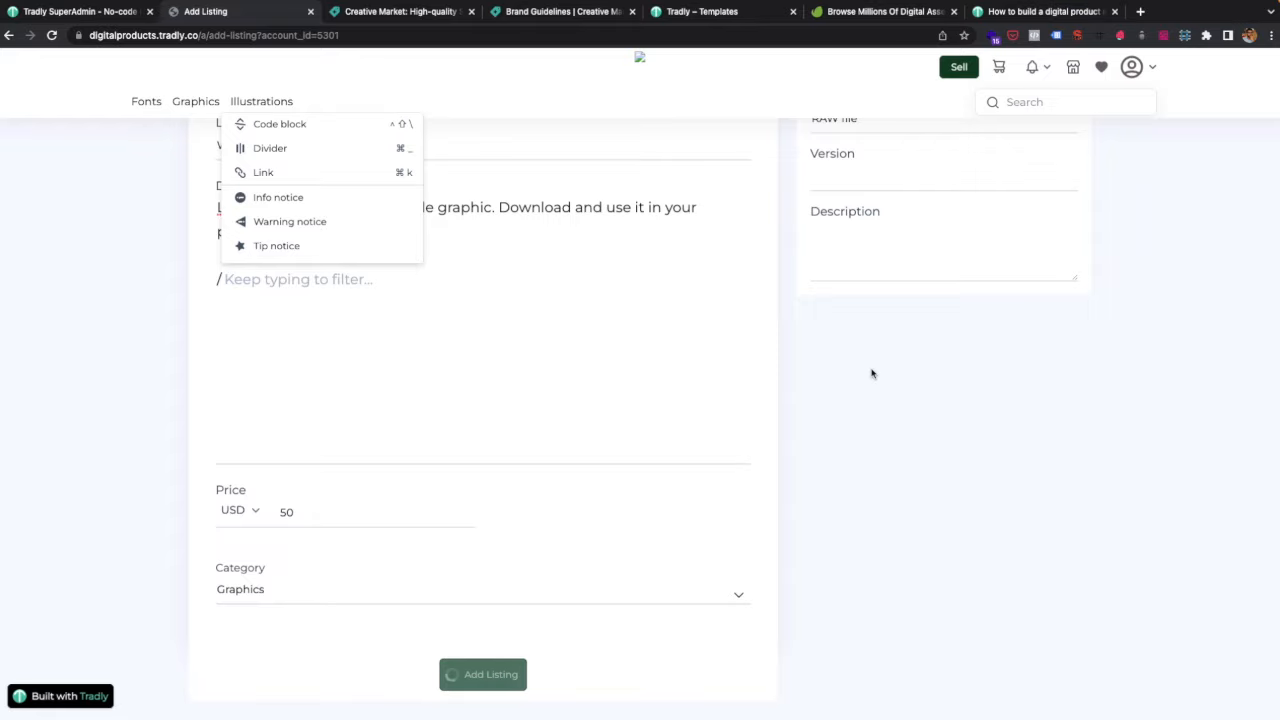
{"action": "scroll", "coordinate": [871, 369], "scroll_direction": "up", "scroll_amount": 3}
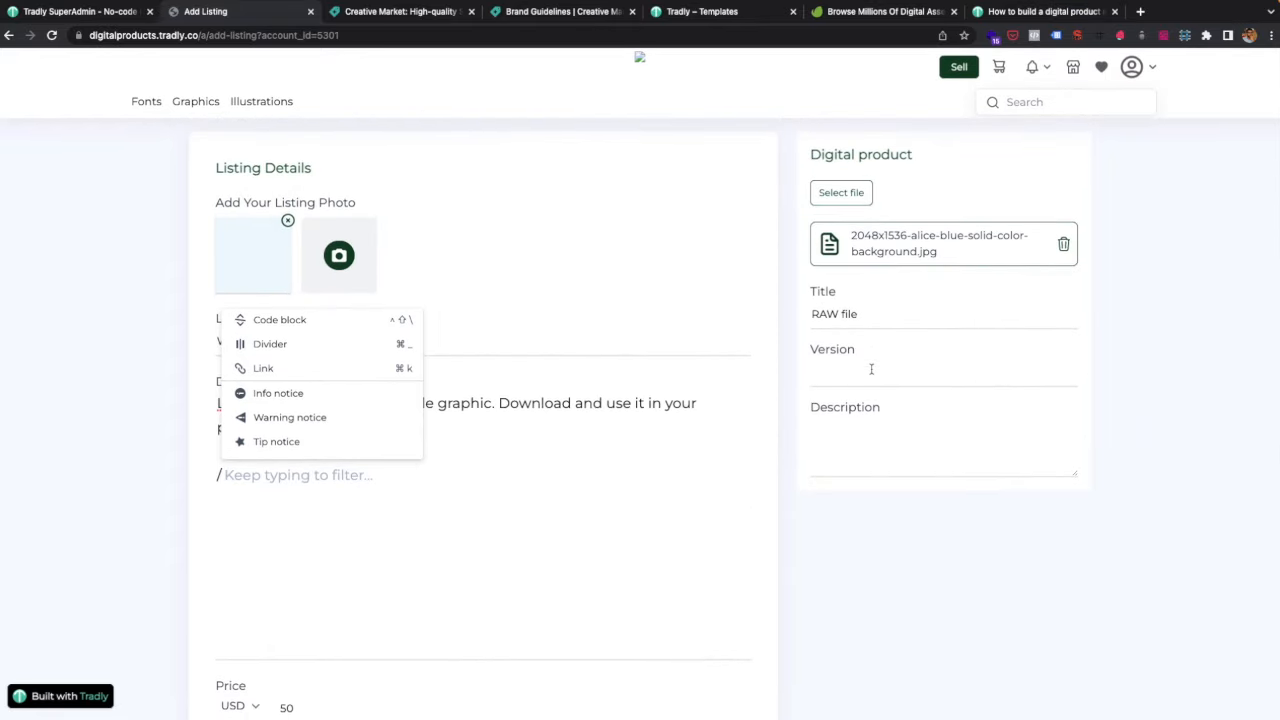
{"action": "scroll", "coordinate": [643, 443], "scroll_direction": "down", "scroll_amount": 3}
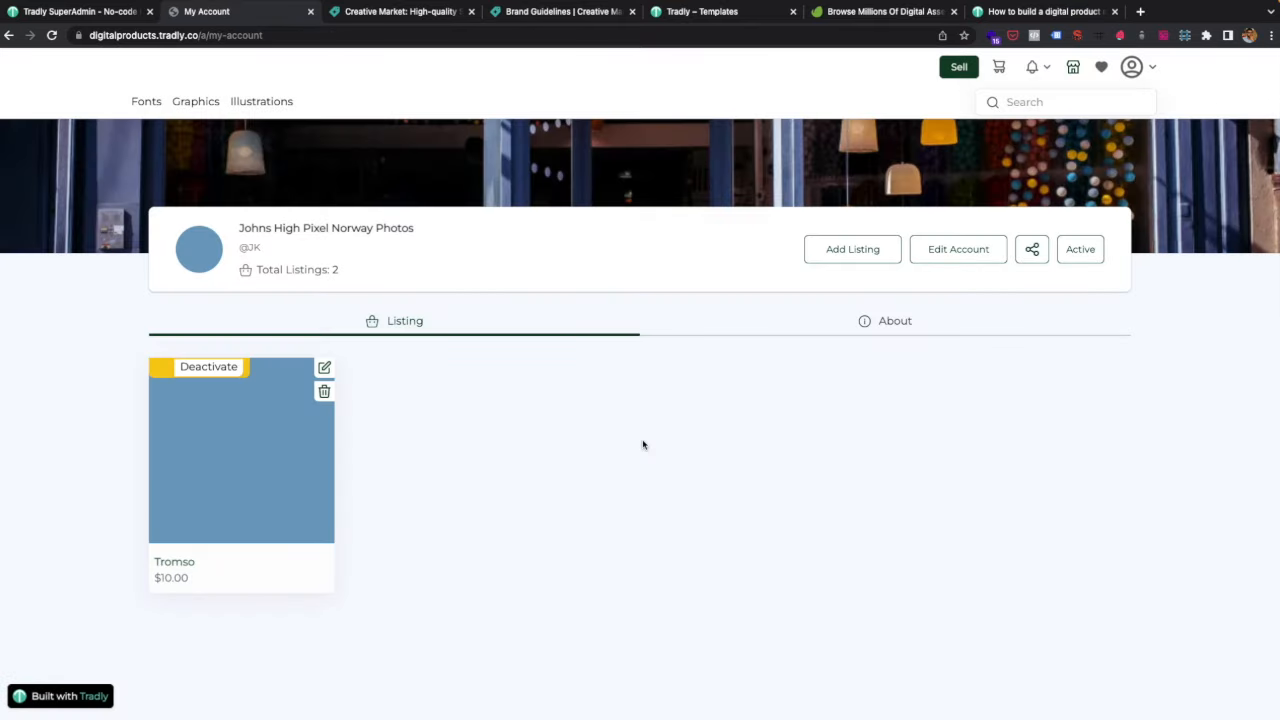
{"action": "scroll", "coordinate": [643, 443], "scroll_direction": "down", "scroll_amount": 2}
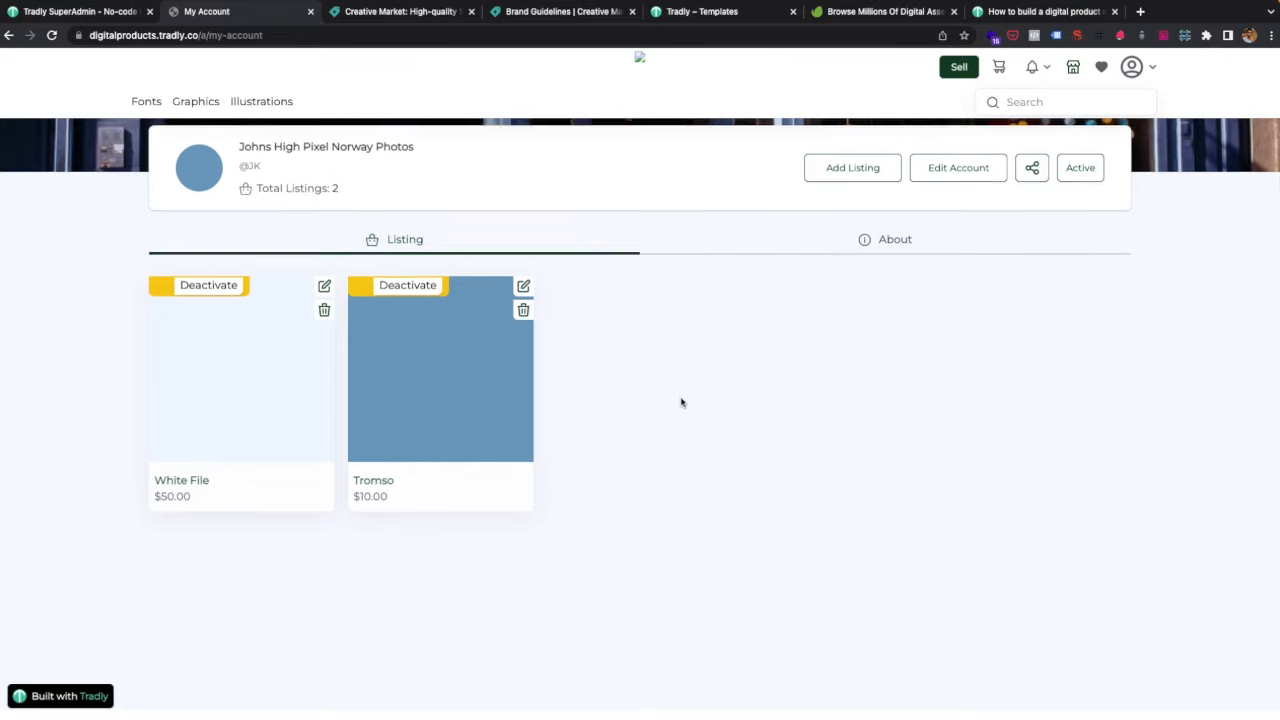
{"action": "scroll", "coordinate": [680, 400], "scroll_direction": "up", "scroll_amount": 2}
Review the marketplace home page from header to footer, look at SuperAdmin's web options, and compare with Creative Market's category navigation.
{"action": "left_click", "coordinate": [641, 57]}
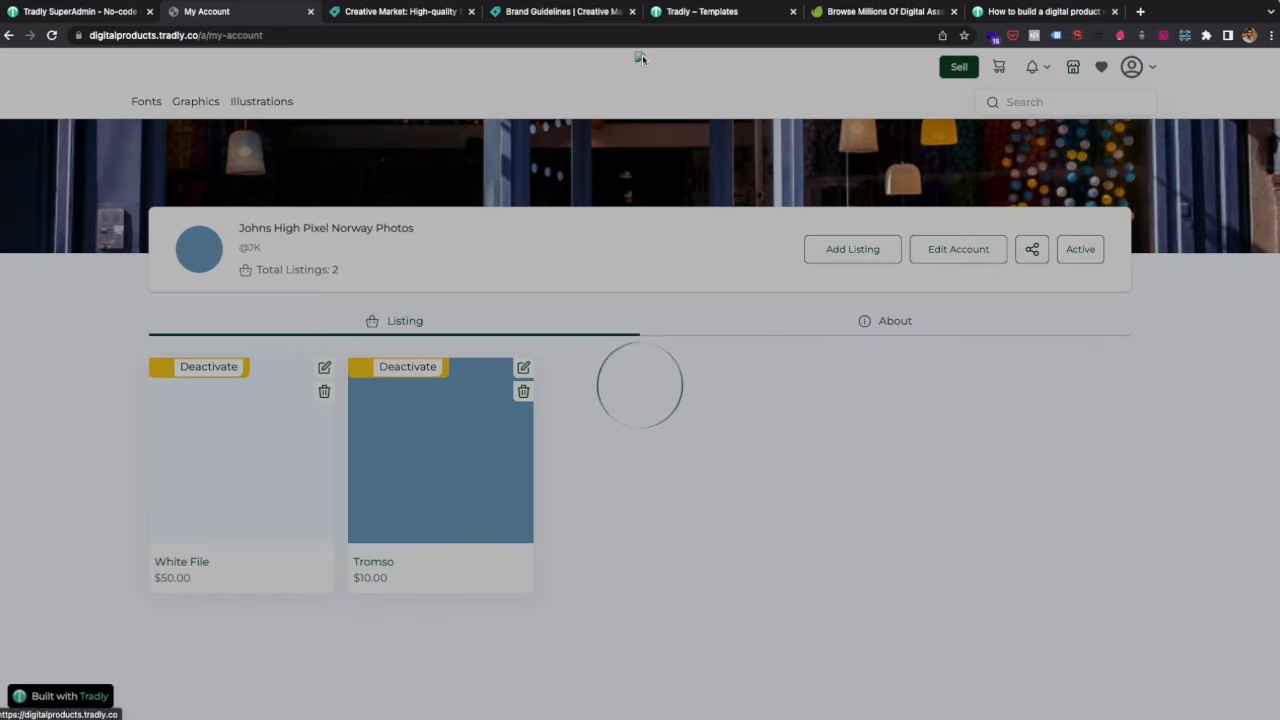
{"action": "left_click", "coordinate": [129, 11]}
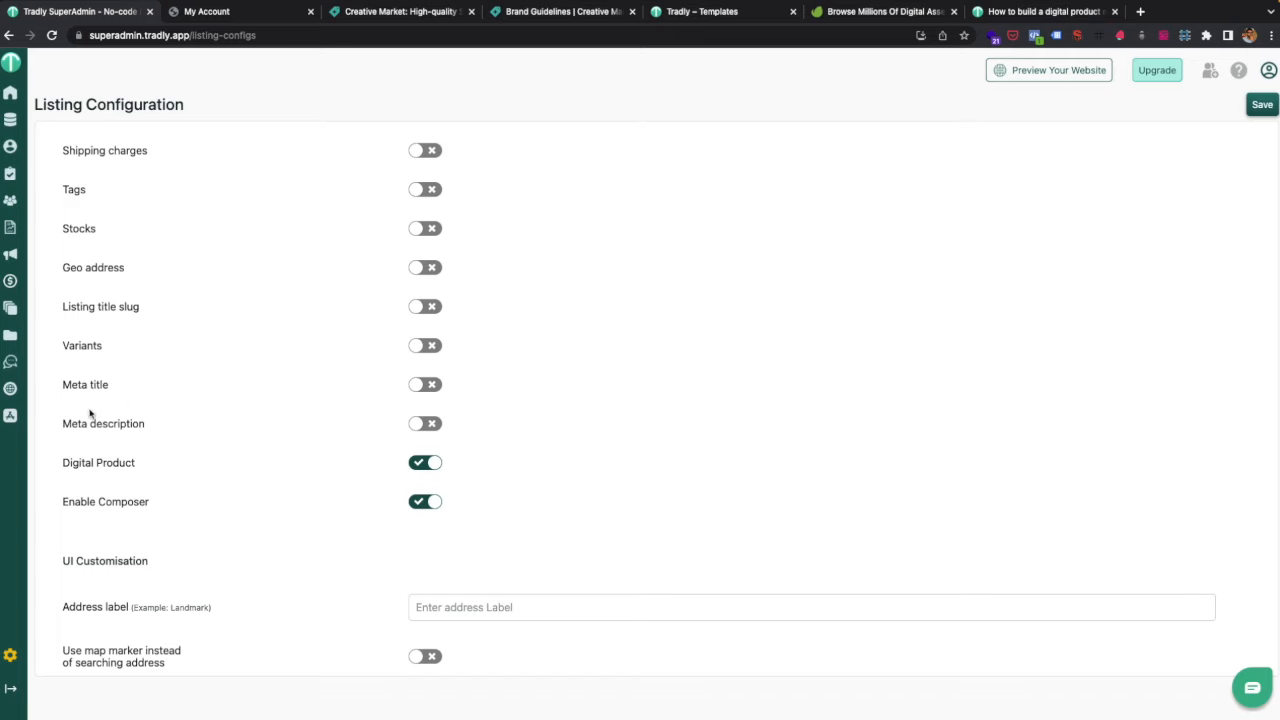
{"action": "mouse_move", "coordinate": [11, 391]}
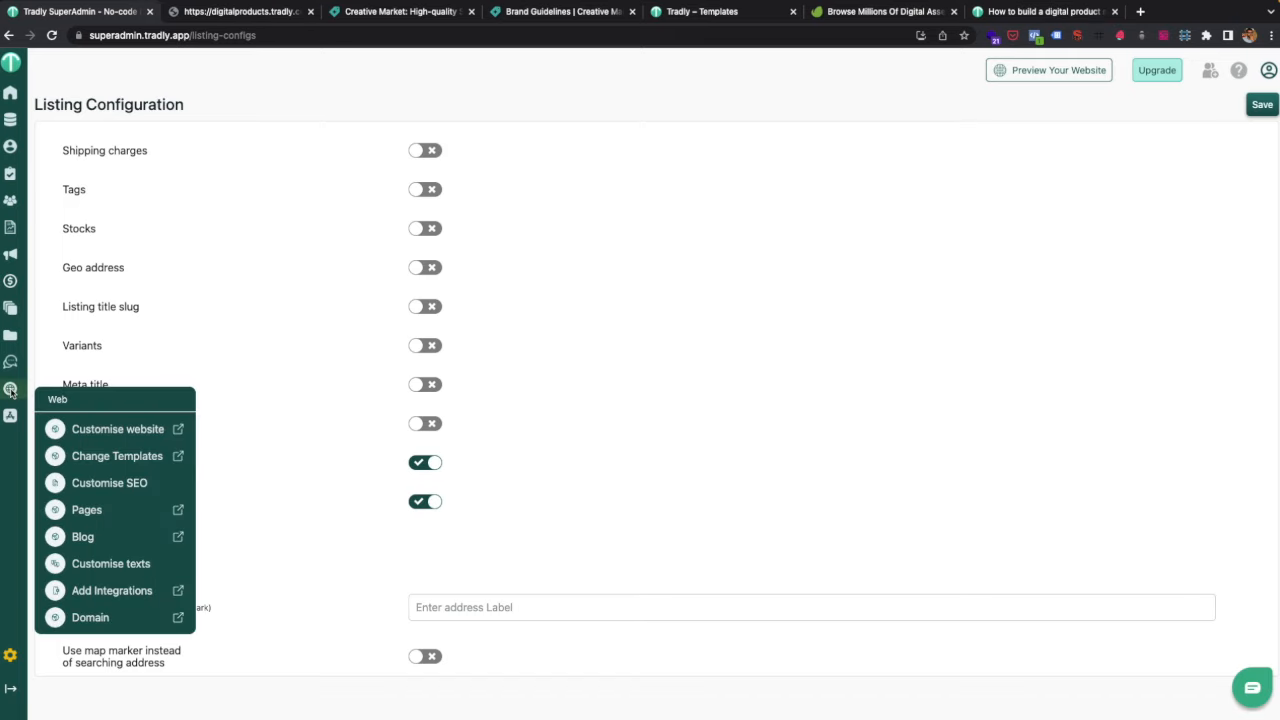
{"action": "left_click", "coordinate": [236, 11]}
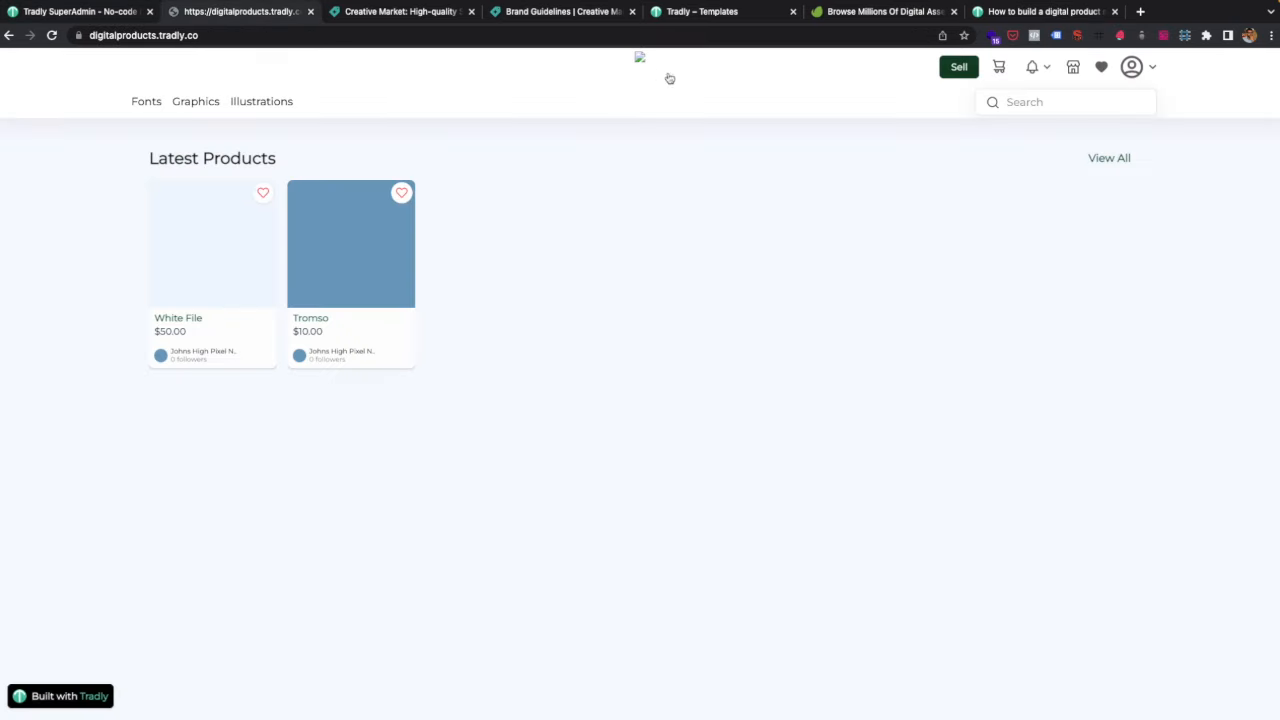
{"action": "scroll", "coordinate": [603, 263], "scroll_direction": "down", "scroll_amount": 5}
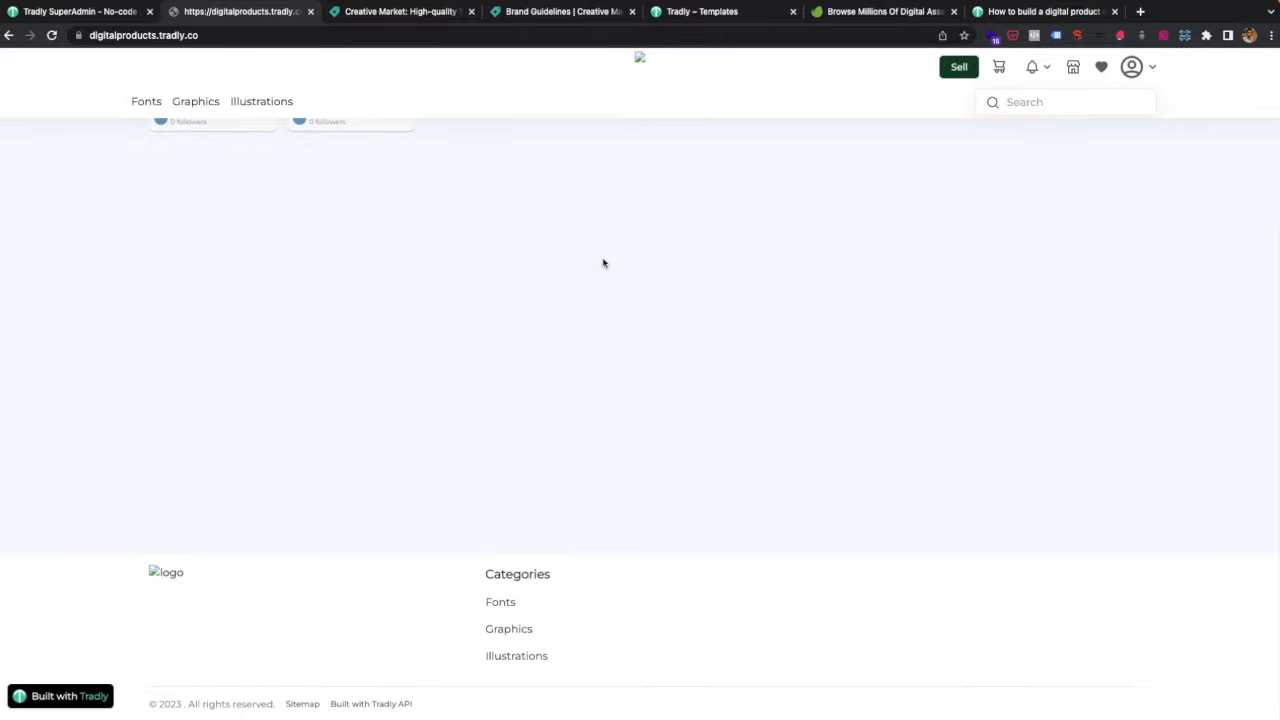
{"action": "scroll", "coordinate": [603, 263], "scroll_direction": "up", "scroll_amount": 5}
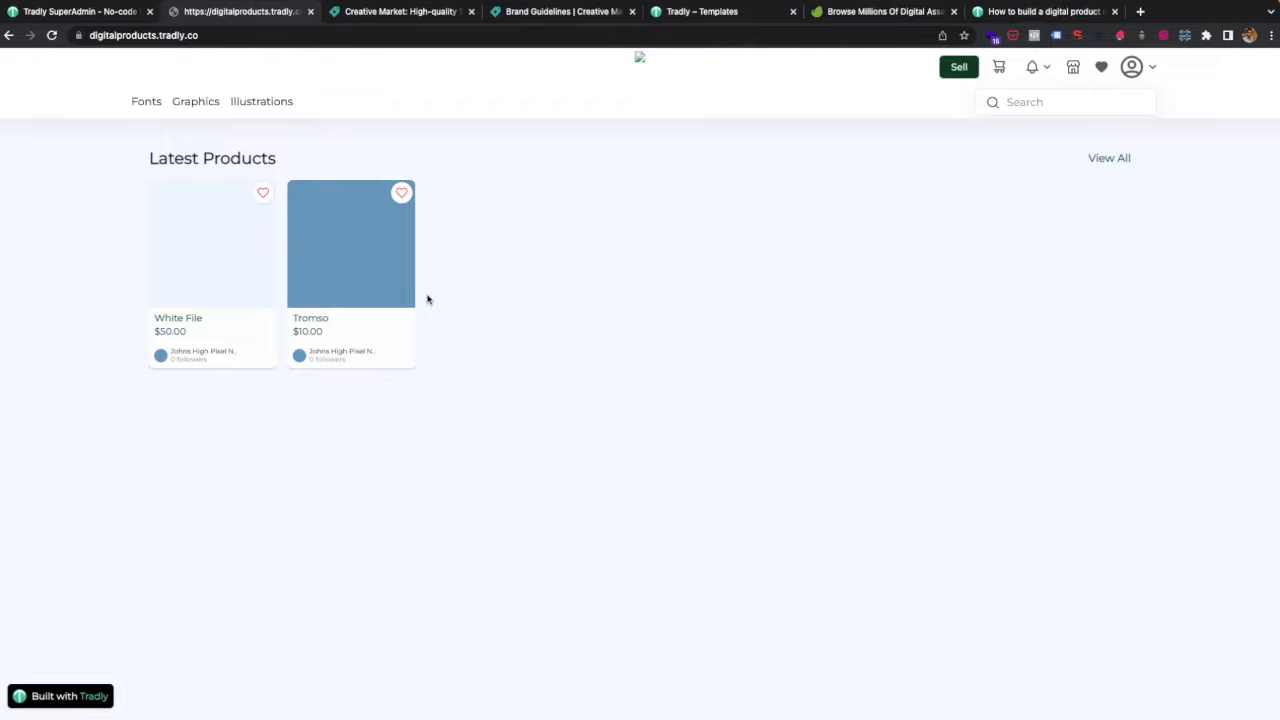
{"action": "left_click", "coordinate": [417, 18]}
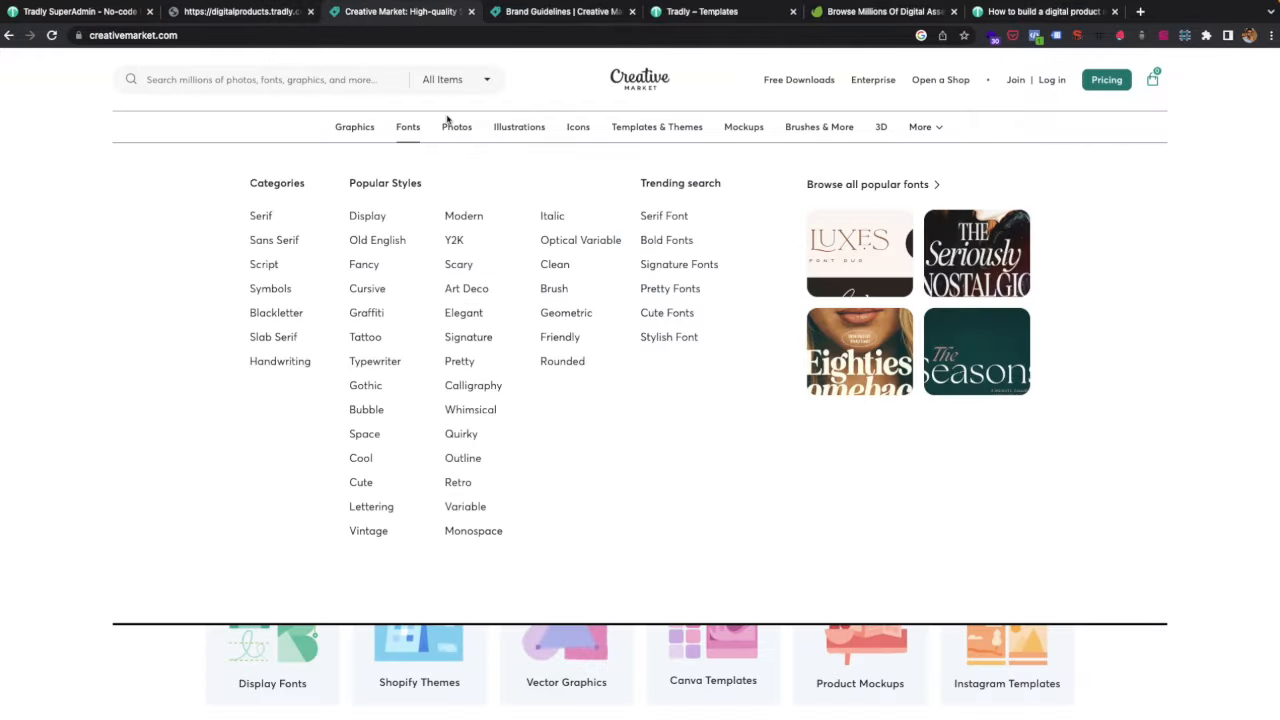
In Tradly SuperAdmin, add and save a subcategory named Serif under Fonts, using Creative Market's font categories as reference.
{"action": "left_click", "coordinate": [100, 11]}
{"action": "mouse_move", "coordinate": [19, 180]}
{"action": "left_click", "coordinate": [104, 238]}
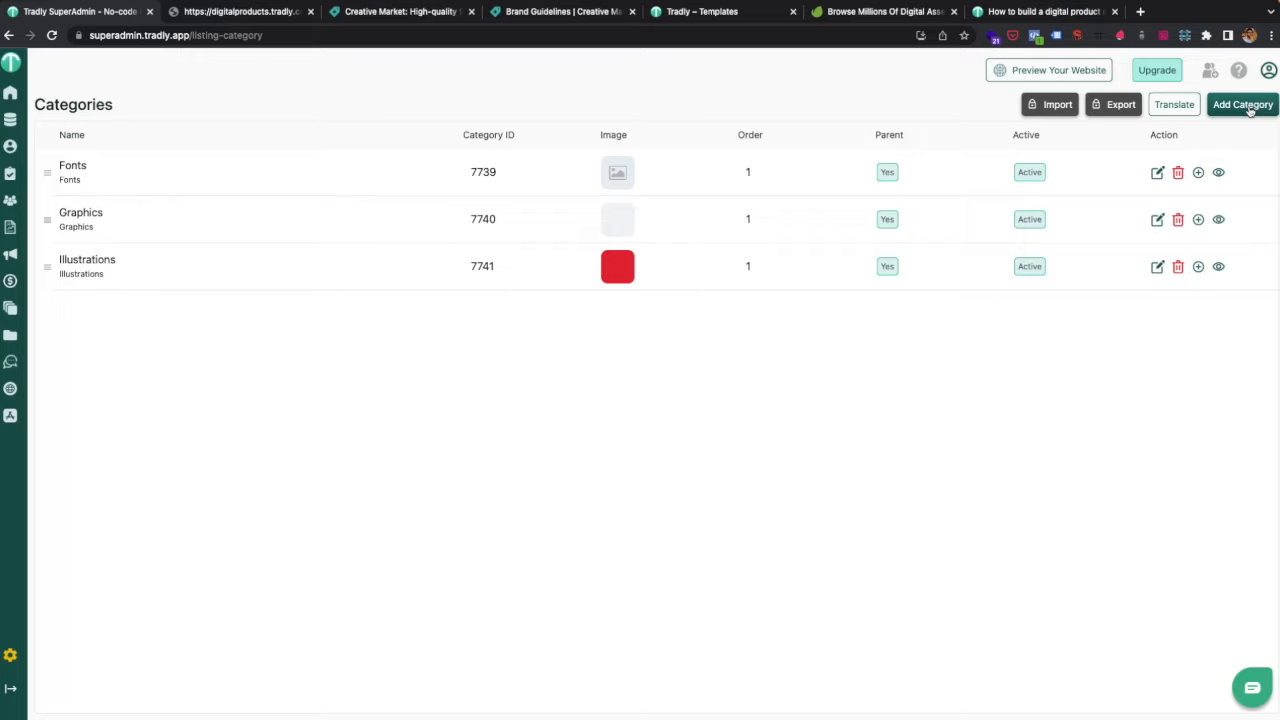
{"action": "left_click", "coordinate": [1242, 105]}
{"action": "left_click", "coordinate": [372, 12]}
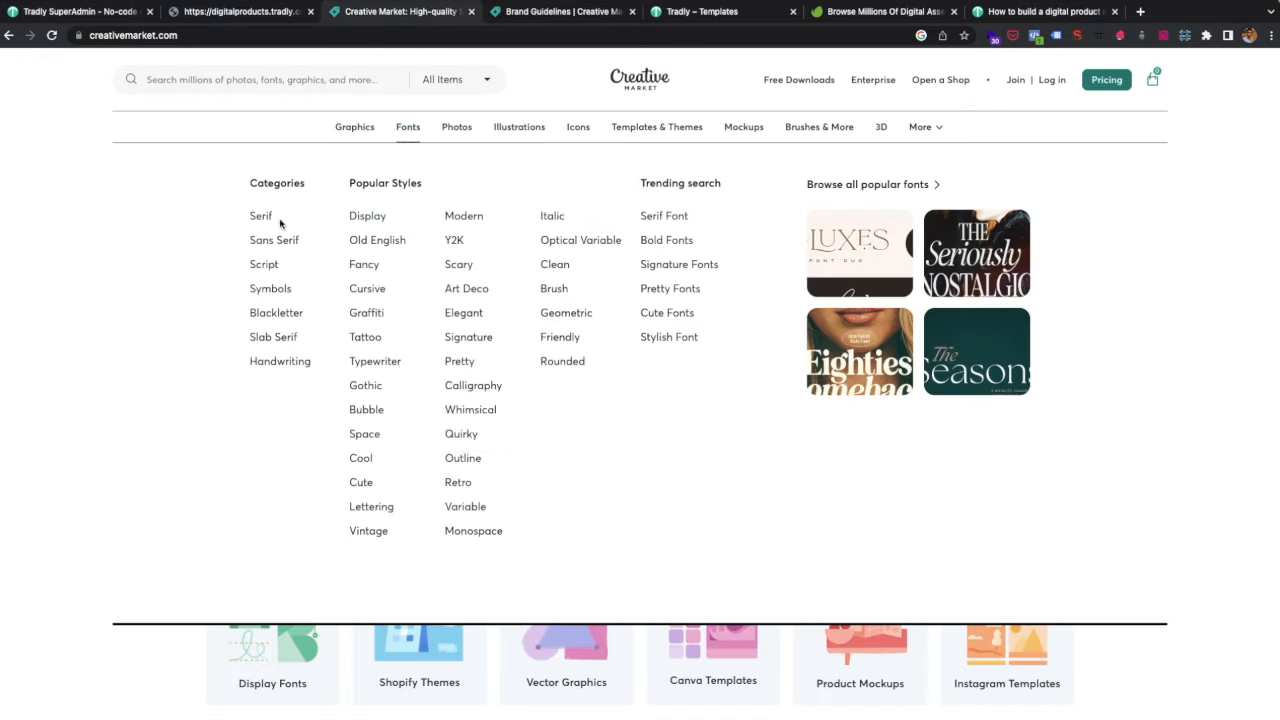
{"action": "left_click", "coordinate": [85, 12]}
{"action": "left_click", "coordinate": [433, 178]}
{"action": "left_click", "coordinate": [424, 237]}
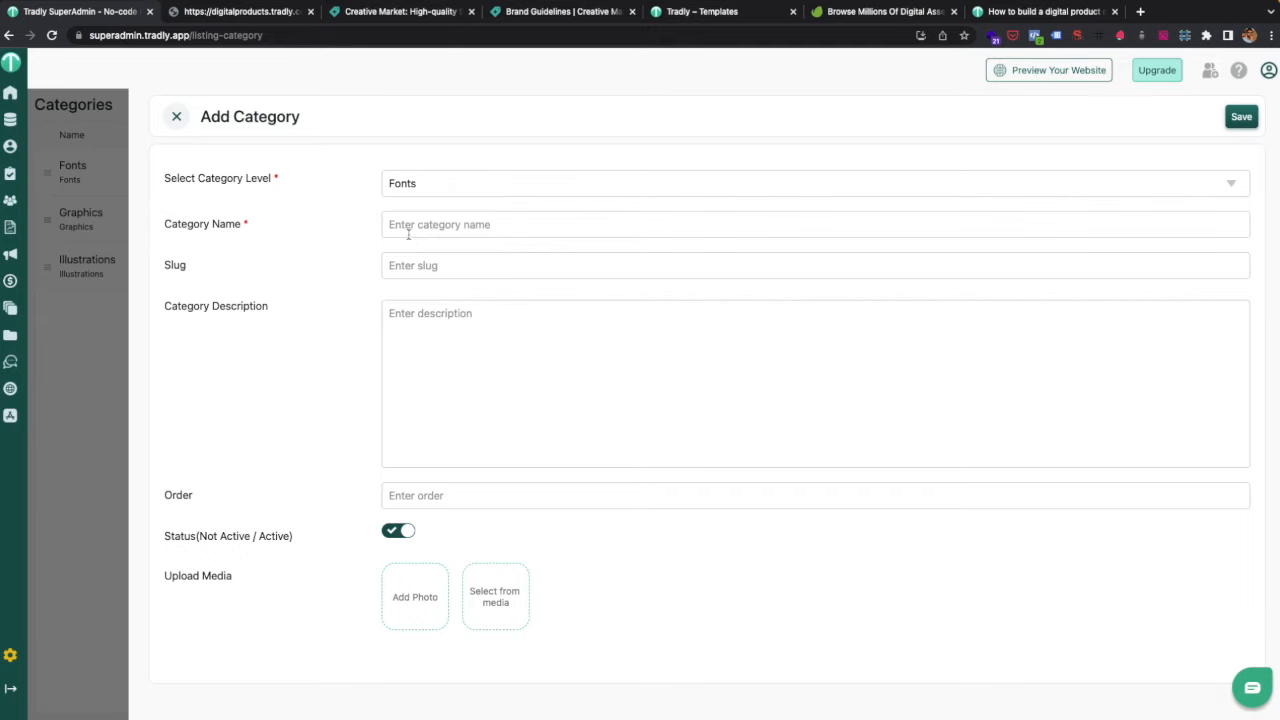
{"action": "type", "text": "se"}
{"action": "key", "text": "BackSpace"}
{"action": "key", "text": "BackSpace"}
{"action": "type", "text": "Ser"}
{"action": "left_click", "coordinate": [1240, 117]}
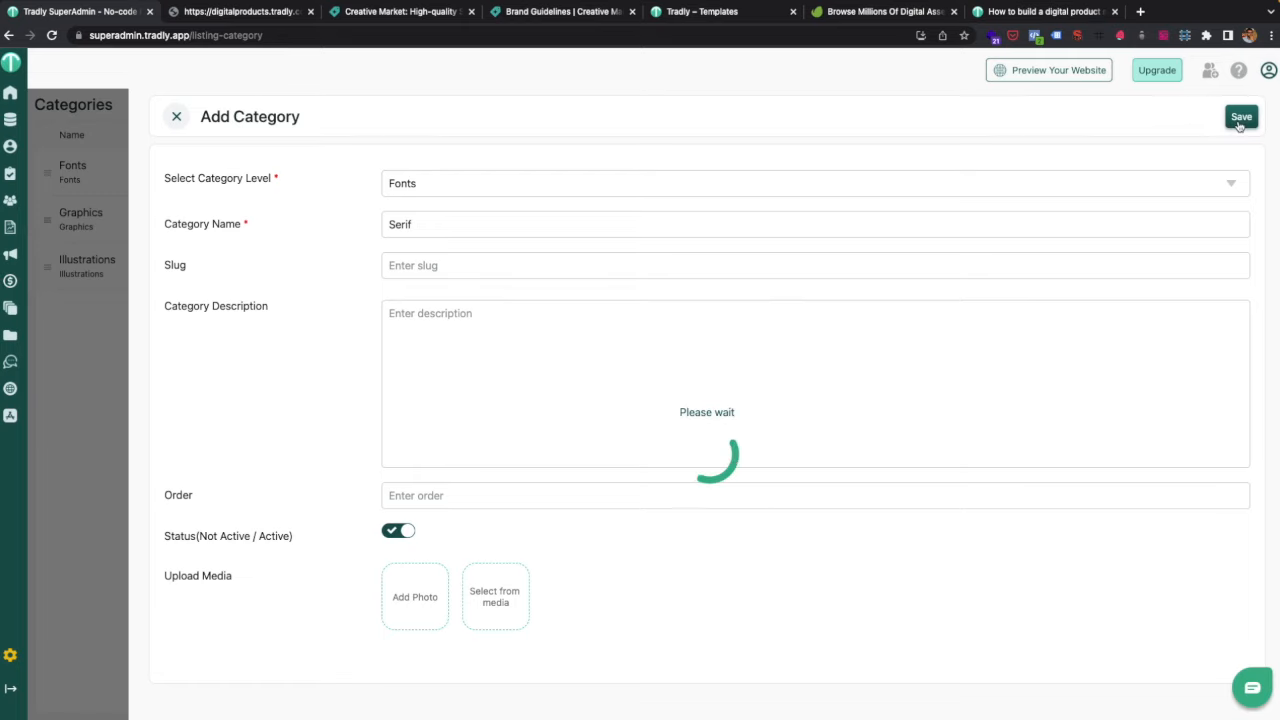
Check the Fonts submenu on the marketplace home page and compare the page with Creative Market's trending categories section.
{"action": "left_click", "coordinate": [271, 11]}
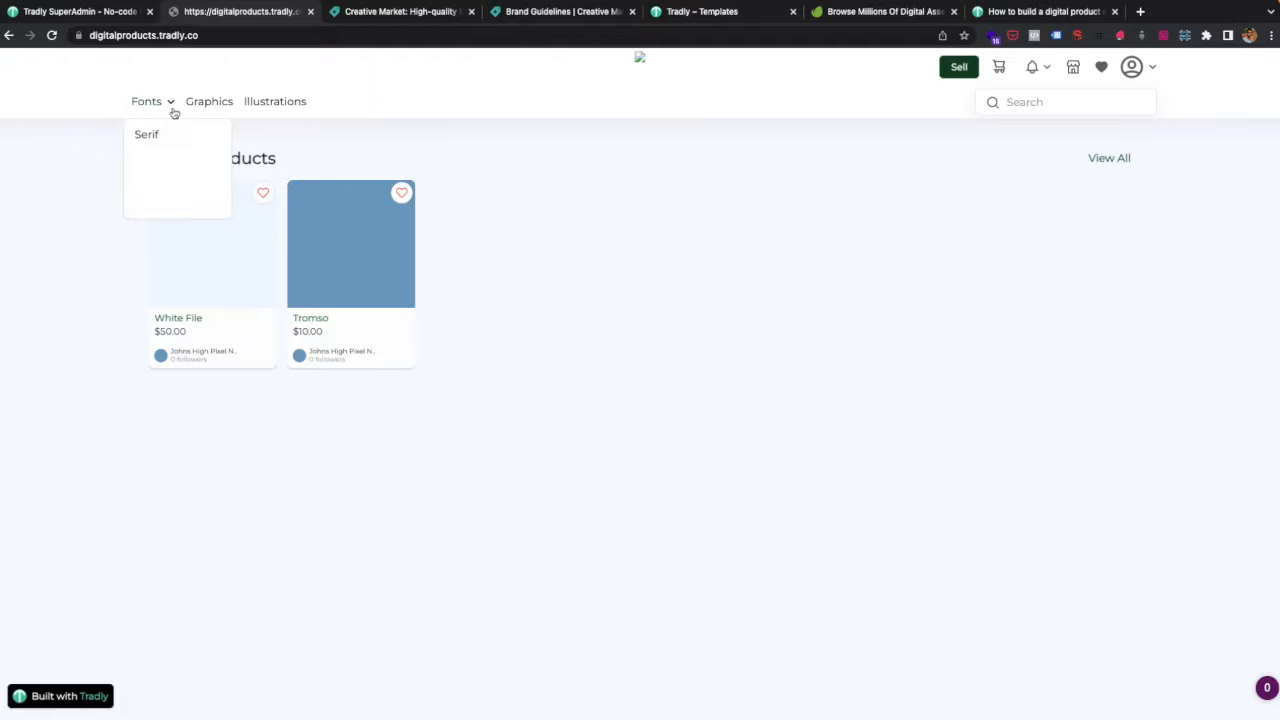
{"action": "left_click", "coordinate": [383, 7]}
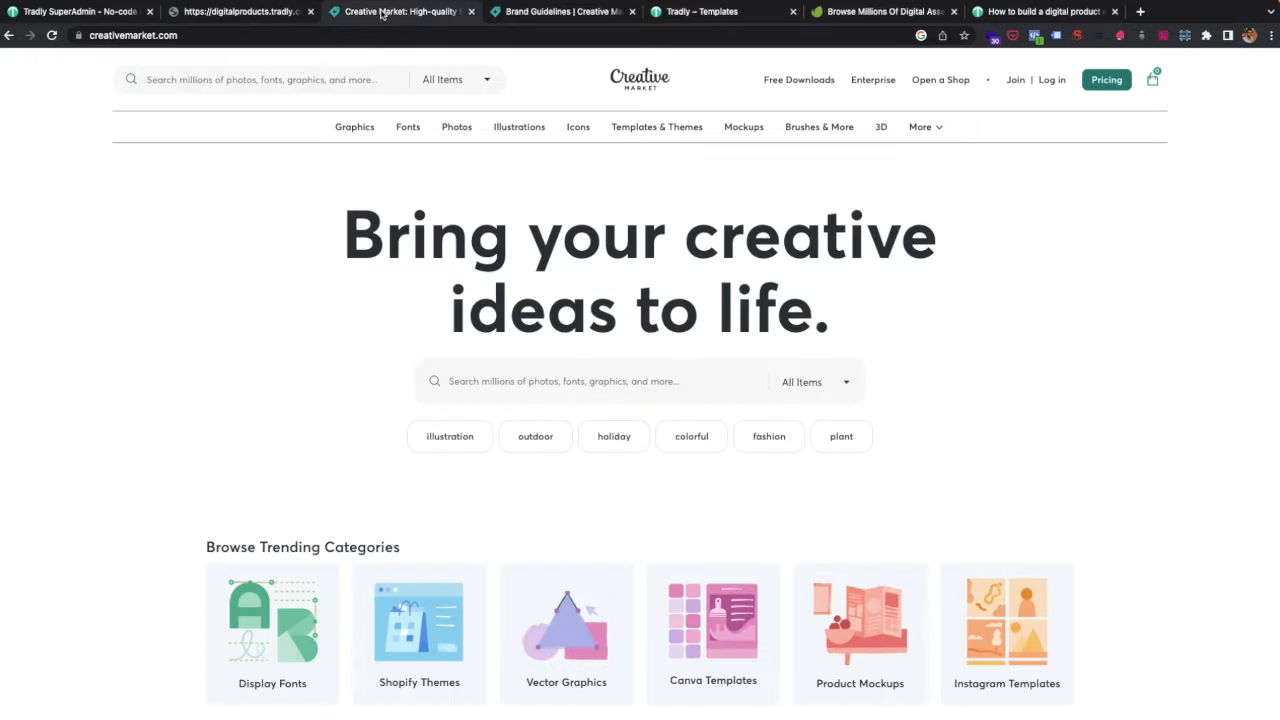
{"action": "scroll", "coordinate": [335, 351], "scroll_direction": "down", "scroll_amount": 1}
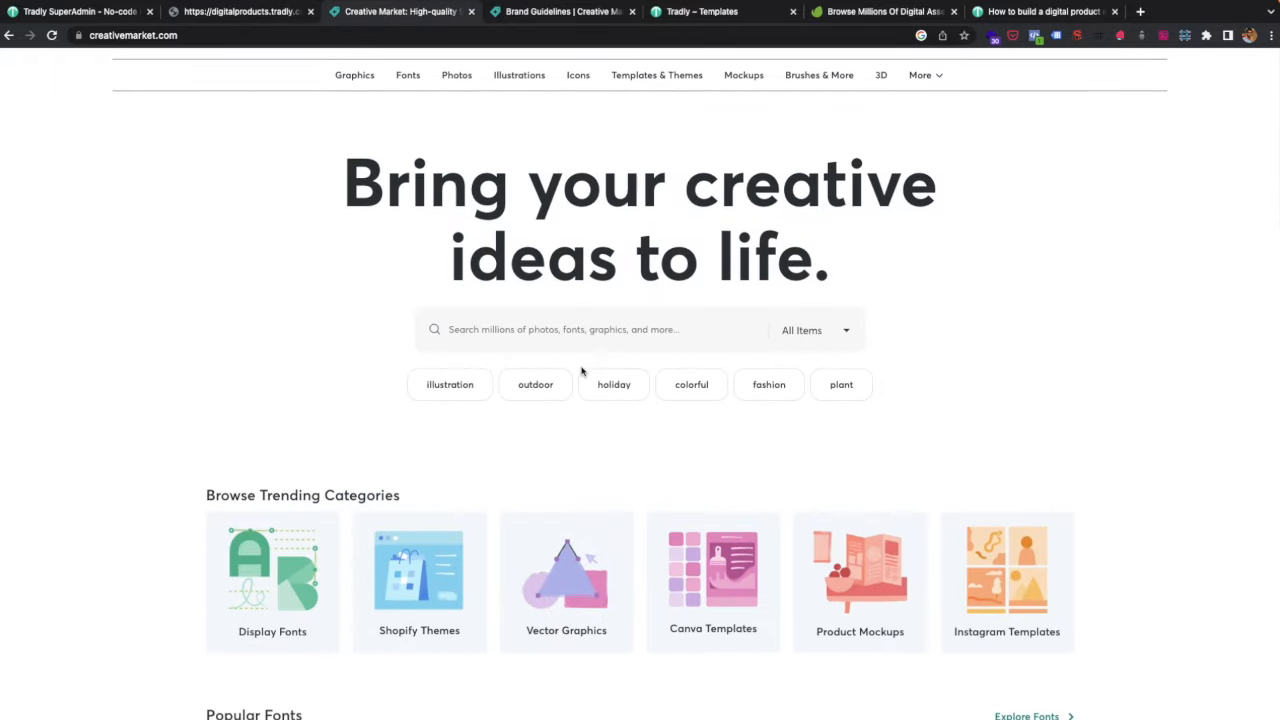
{"action": "scroll", "coordinate": [560, 340], "scroll_direction": "down", "scroll_amount": 3}
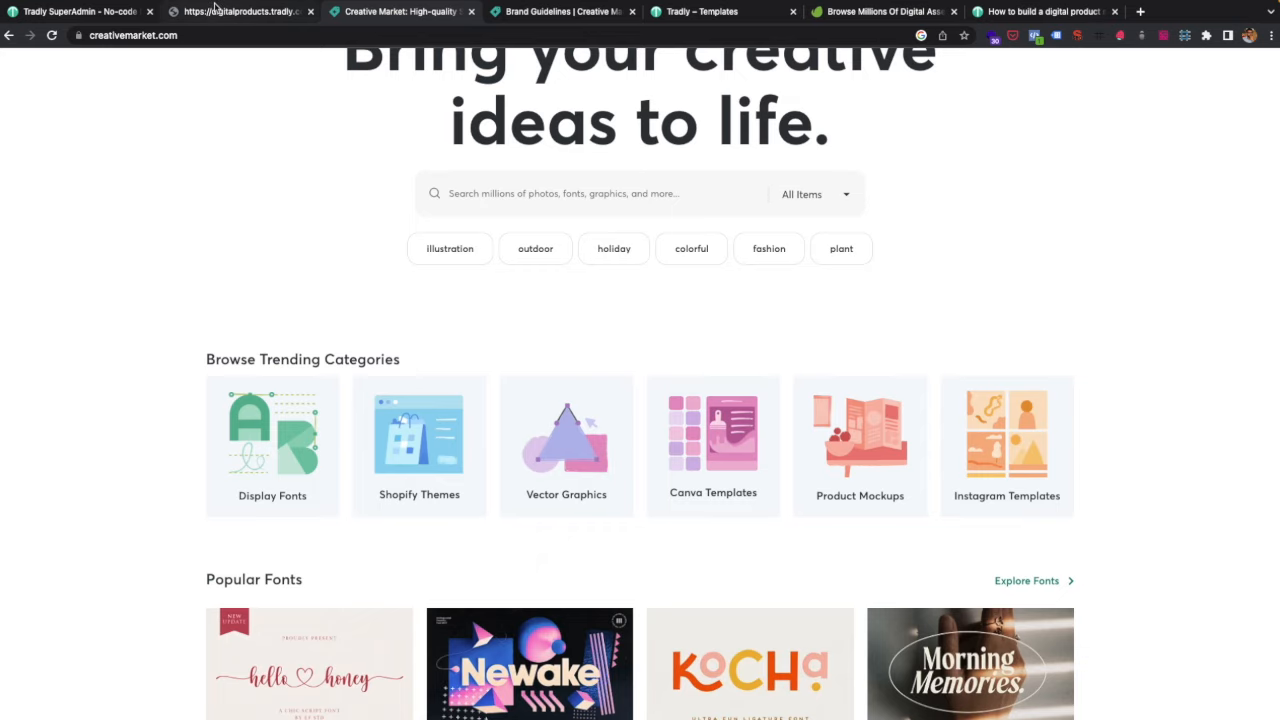
{"action": "left_click", "coordinate": [214, 8]}
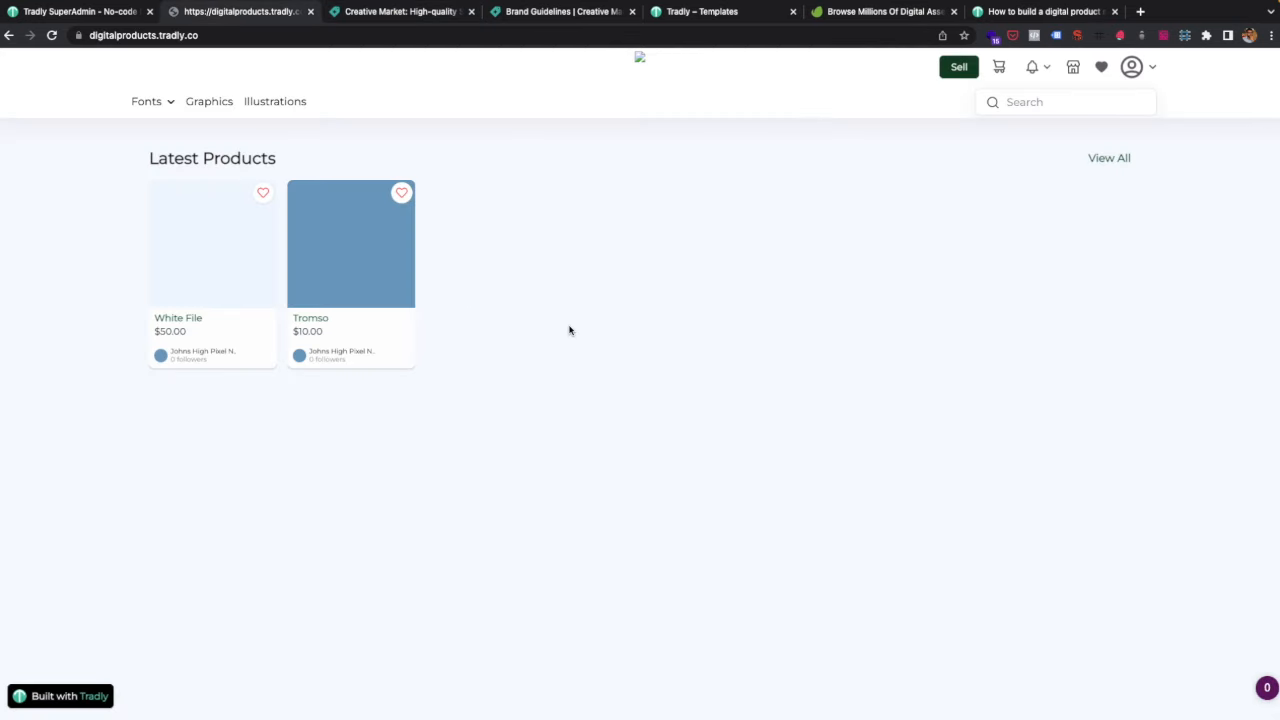
Open the website editor from SuperAdmin, enable the Category Widget for the home page, and publish the change live.
{"action": "left_click", "coordinate": [113, 11]}
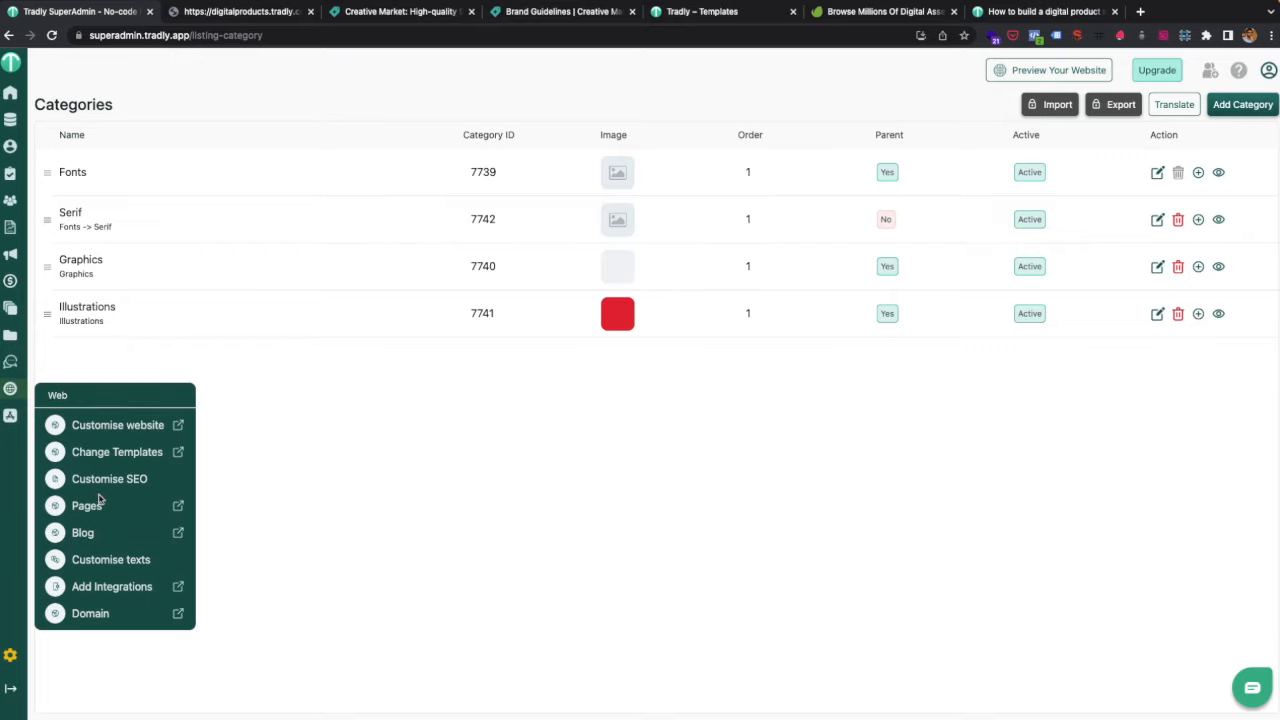
{"action": "left_click", "coordinate": [130, 424]}
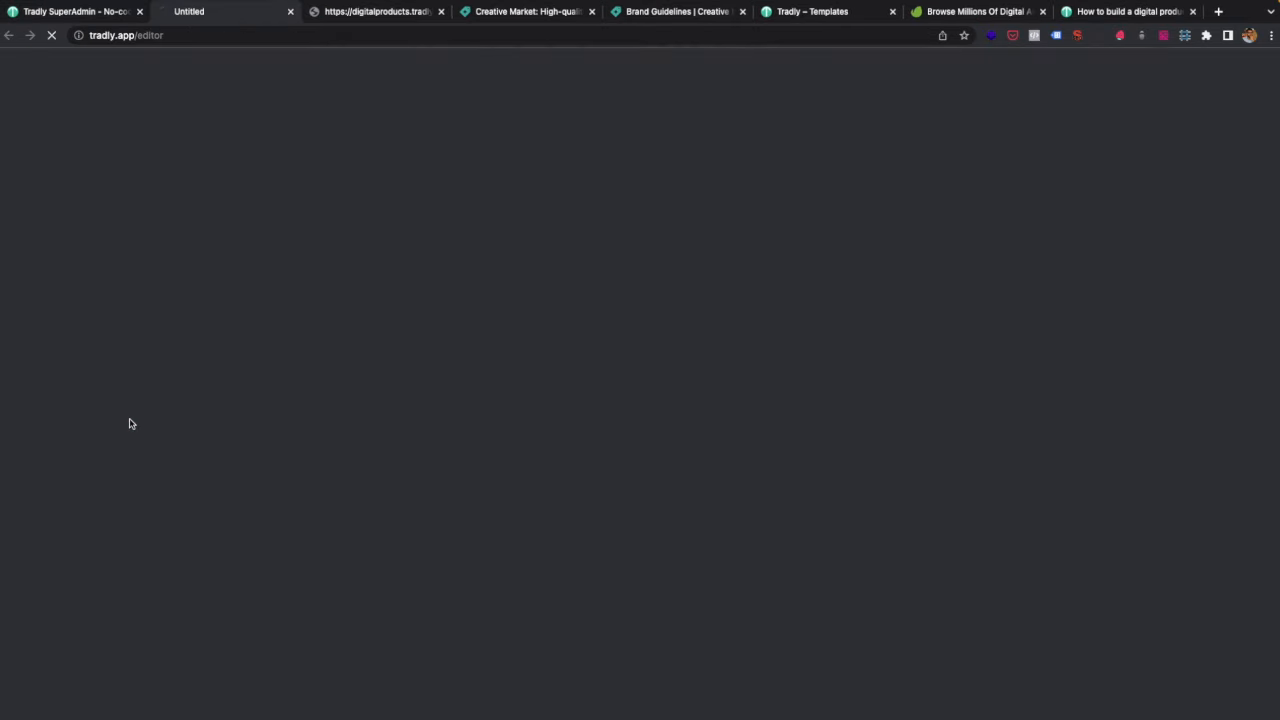
{"action": "left_click", "coordinate": [348, 20]}
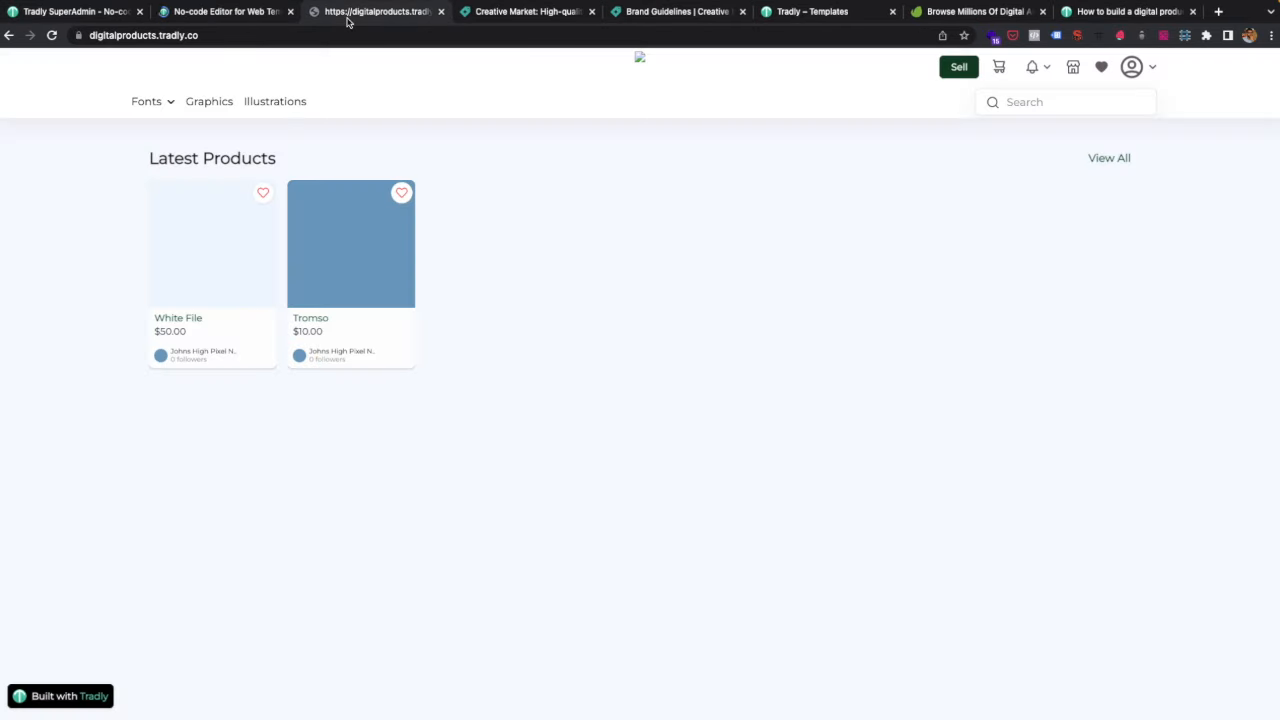
{"action": "left_click", "coordinate": [257, 11]}
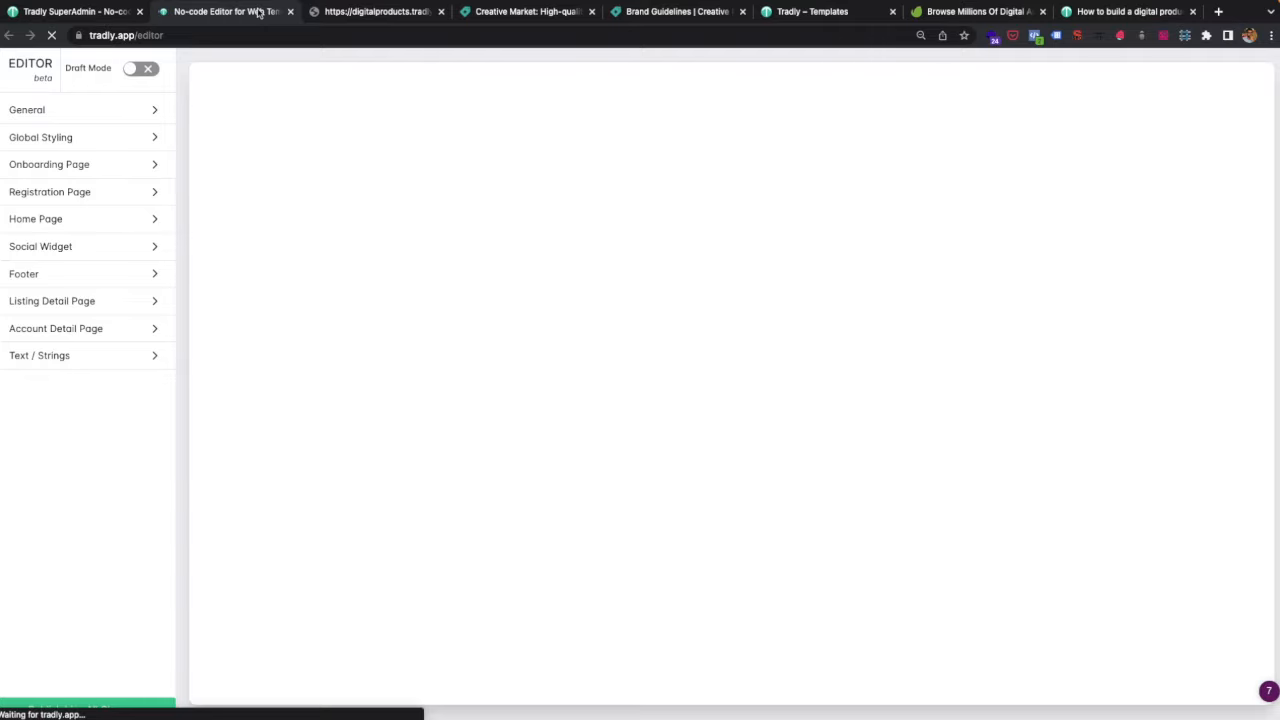
{"action": "left_click", "coordinate": [77, 219]}
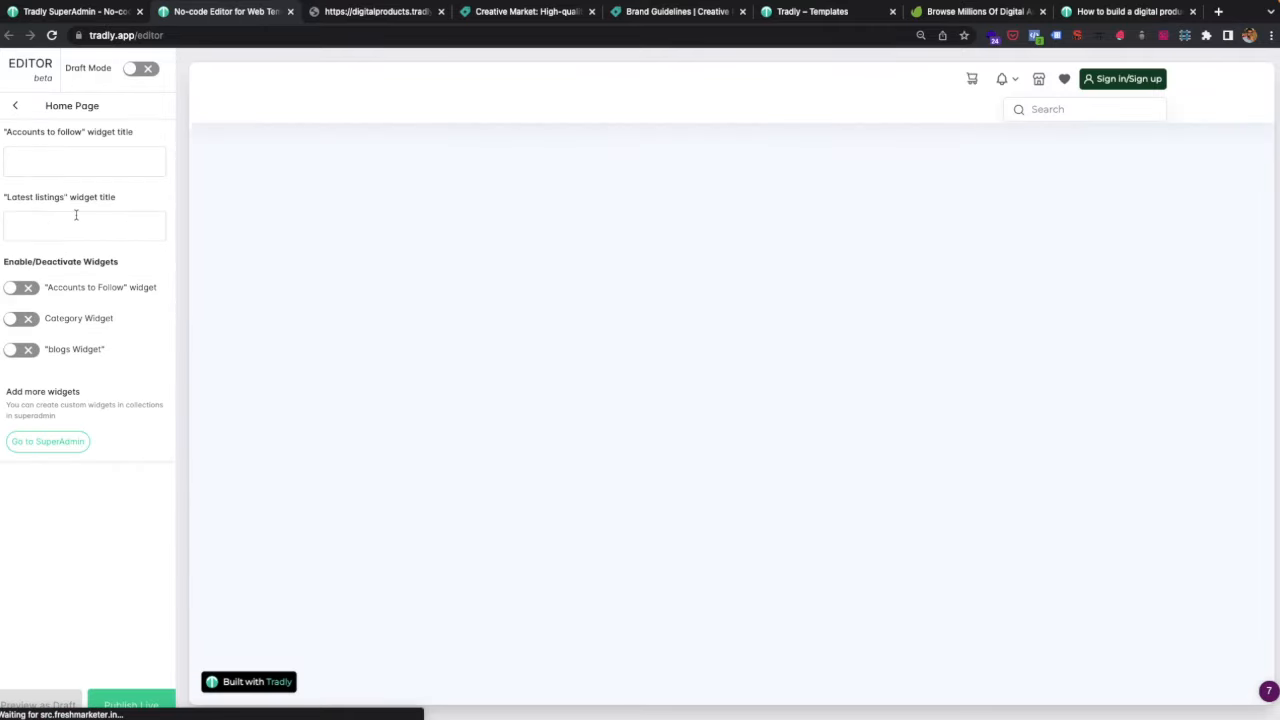
{"action": "left_click", "coordinate": [20, 318]}
{"action": "mouse_move", "coordinate": [61, 706]}
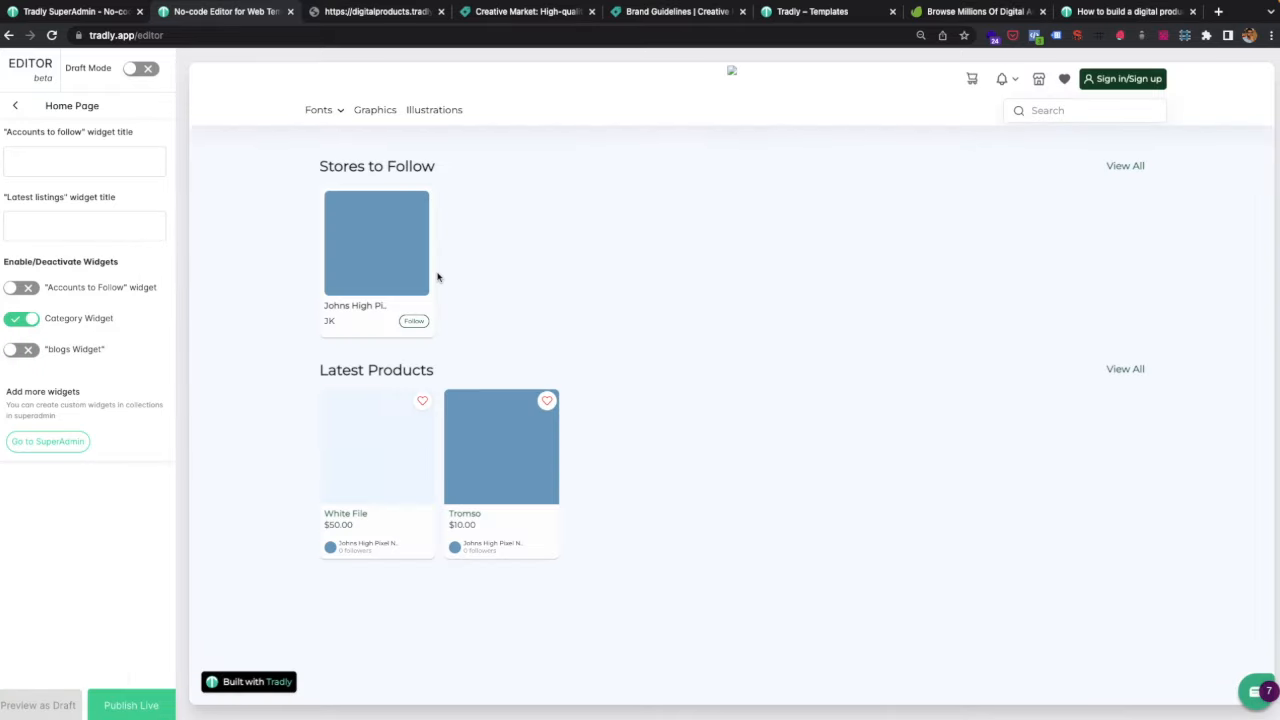
{"action": "left_click", "coordinate": [143, 703]}
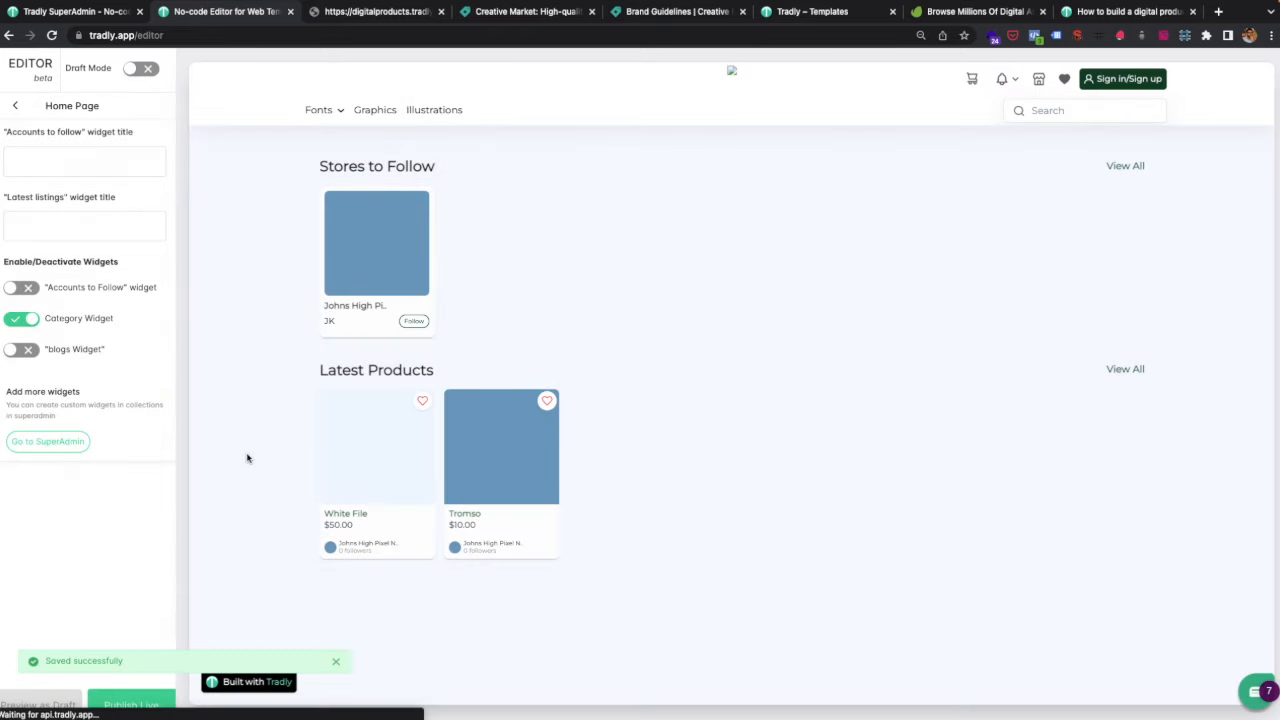
Enable the "blogs Widget" for the home page, publish the change live, and reload the marketplace home page.
{"action": "left_click", "coordinate": [22, 349]}
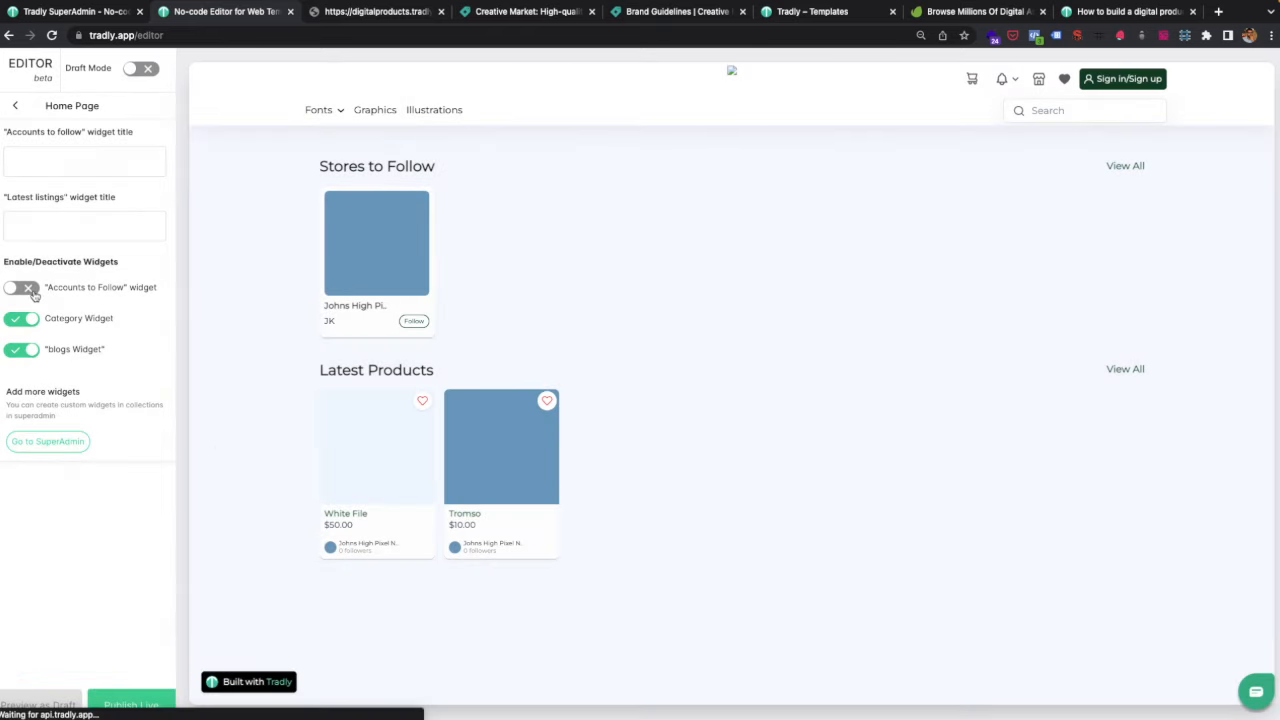
{"action": "left_click", "coordinate": [157, 703]}
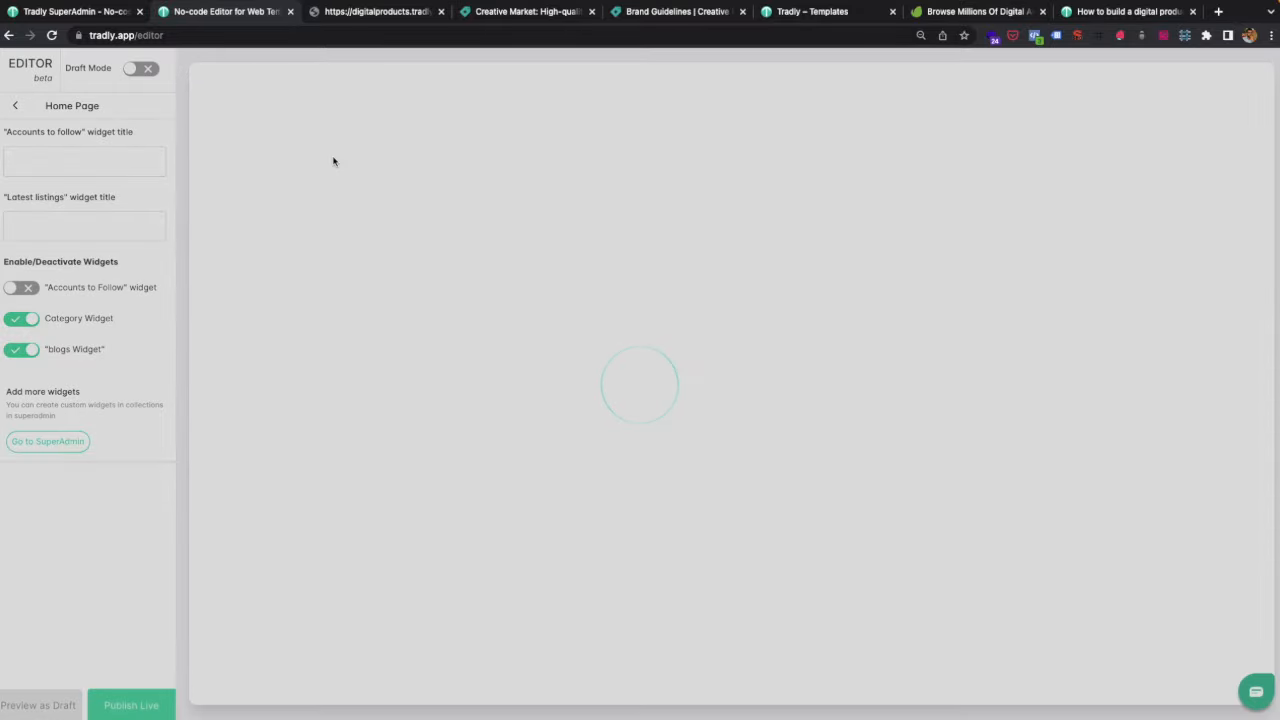
{"action": "left_click", "coordinate": [351, 20]}
{"action": "key", "text": "ctrl+r"}
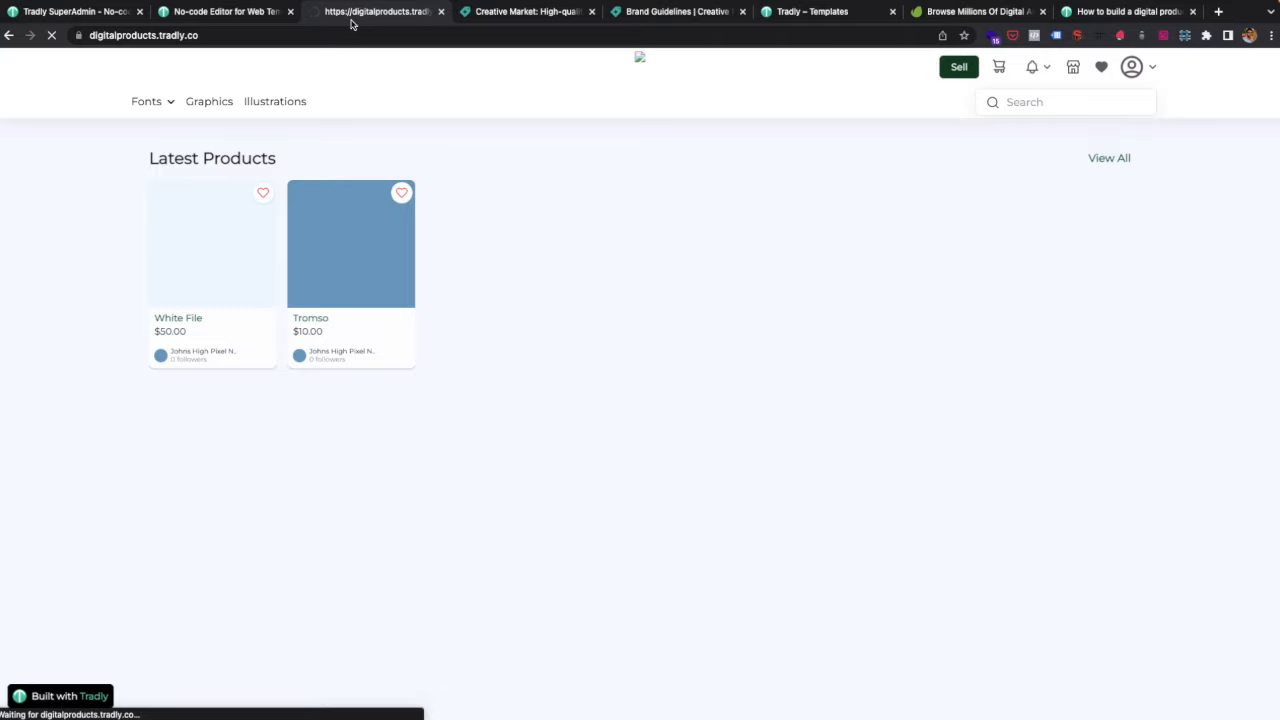
Compare the category cards on the marketplace home page with Creative Market's trending categories section.
{"action": "left_click", "coordinate": [265, 11]}
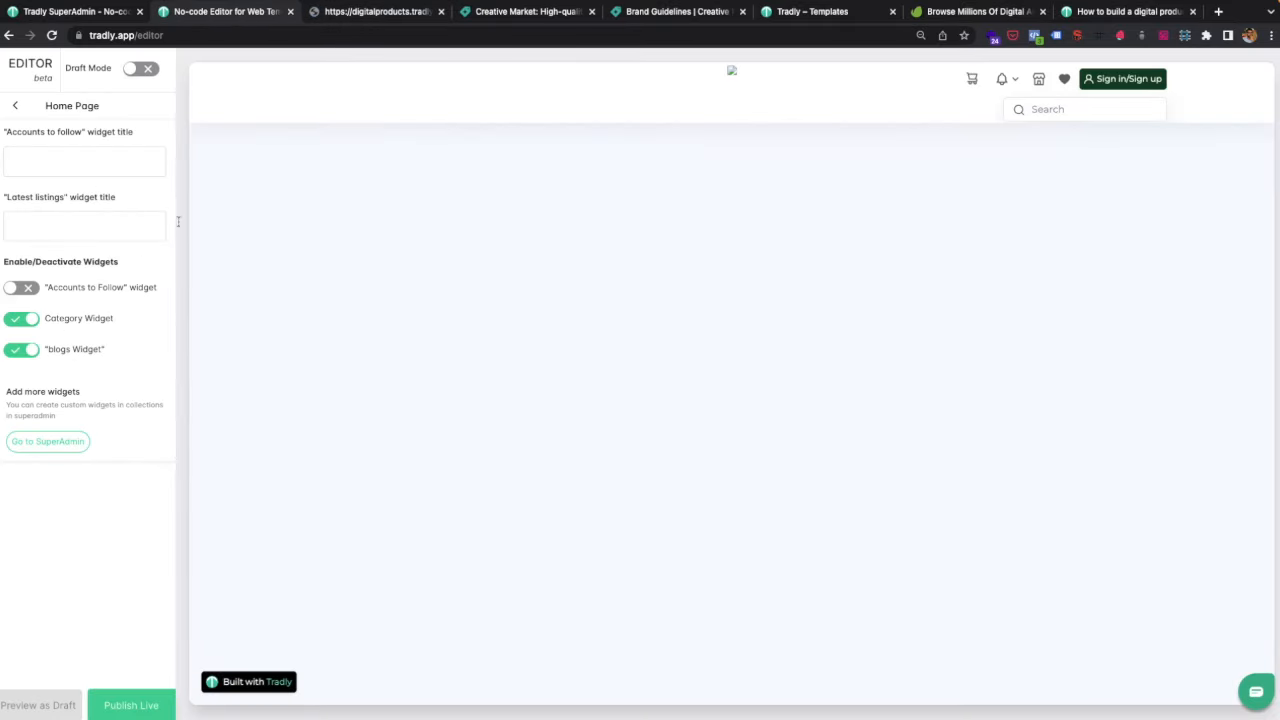
{"action": "left_click", "coordinate": [387, 6]}
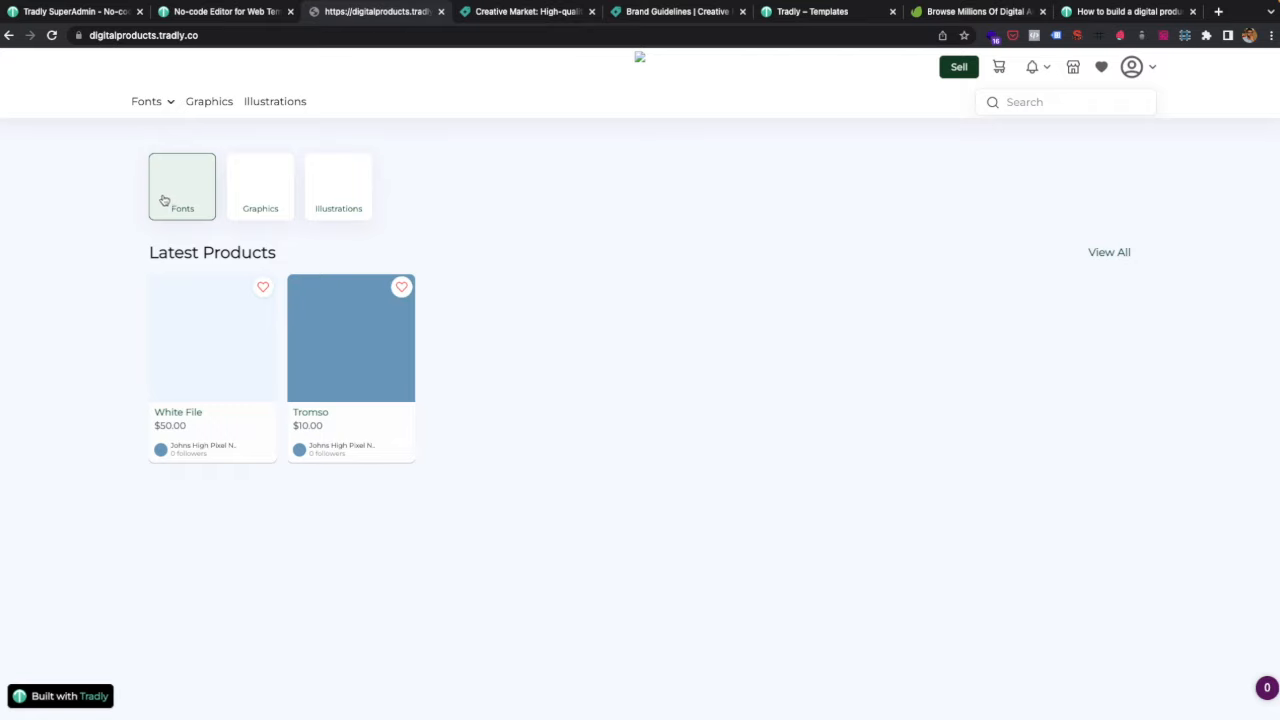
{"action": "left_click", "coordinate": [514, 11]}
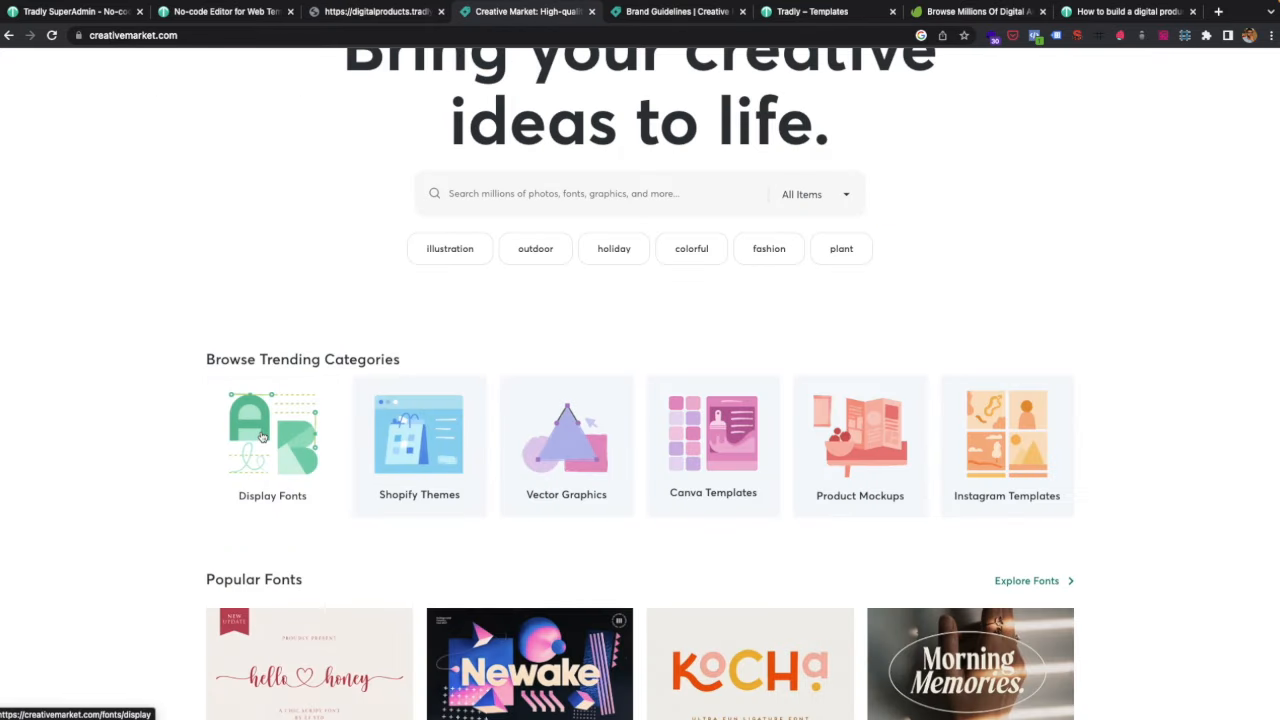
In the website editor's global styling, set the Category Card height and width to 300 px each.
{"action": "left_click", "coordinate": [222, 12]}
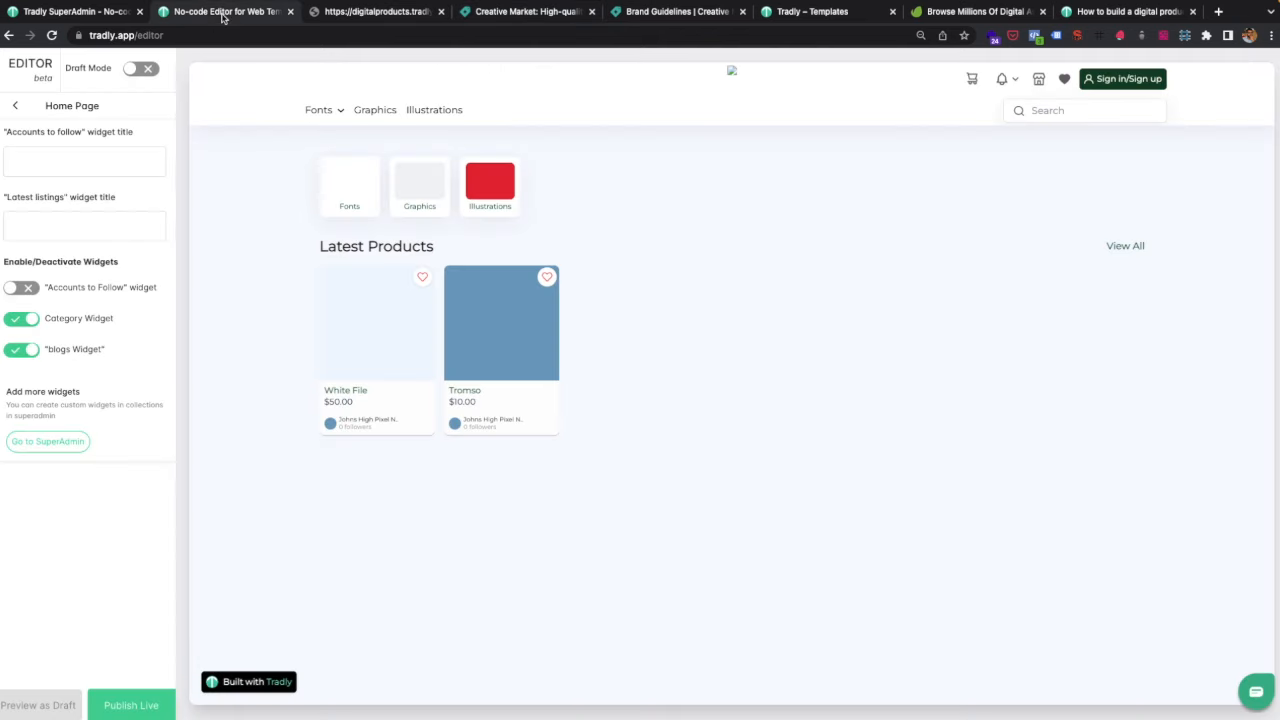
{"action": "left_click", "coordinate": [15, 106]}
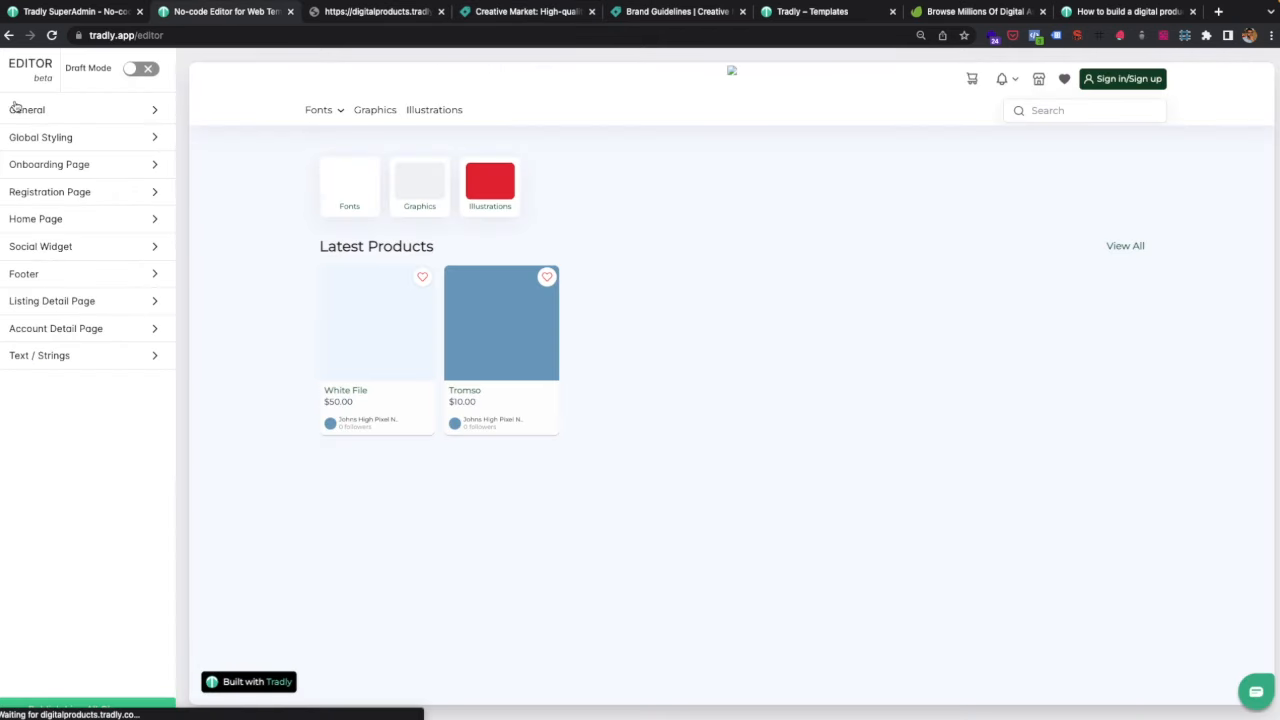
{"action": "left_click", "coordinate": [63, 147]}
{"action": "left_click", "coordinate": [56, 218]}
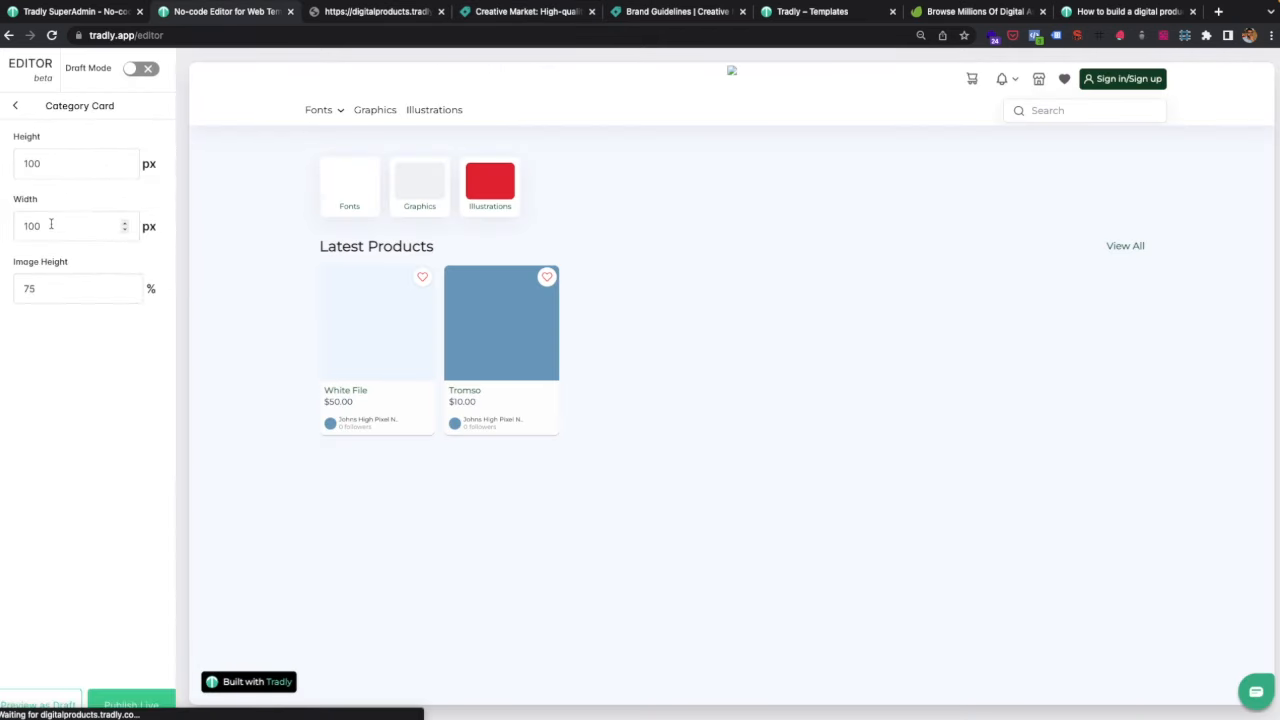
{"action": "double_click", "coordinate": [30, 163]}
{"action": "type", "text": "30"}
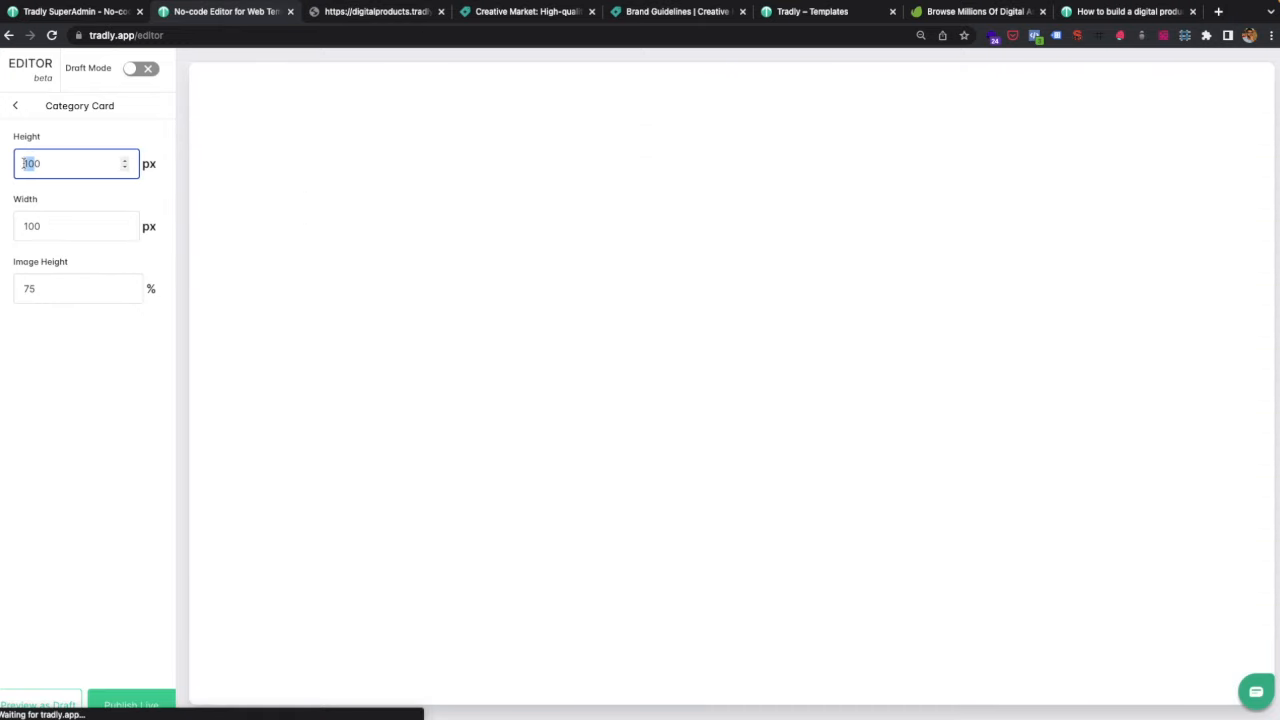
{"action": "left_click", "coordinate": [49, 228]}
{"action": "key", "text": "BackSpace"}
{"action": "key", "text": "BackSpace"}
{"action": "key", "text": "BackSpace"}
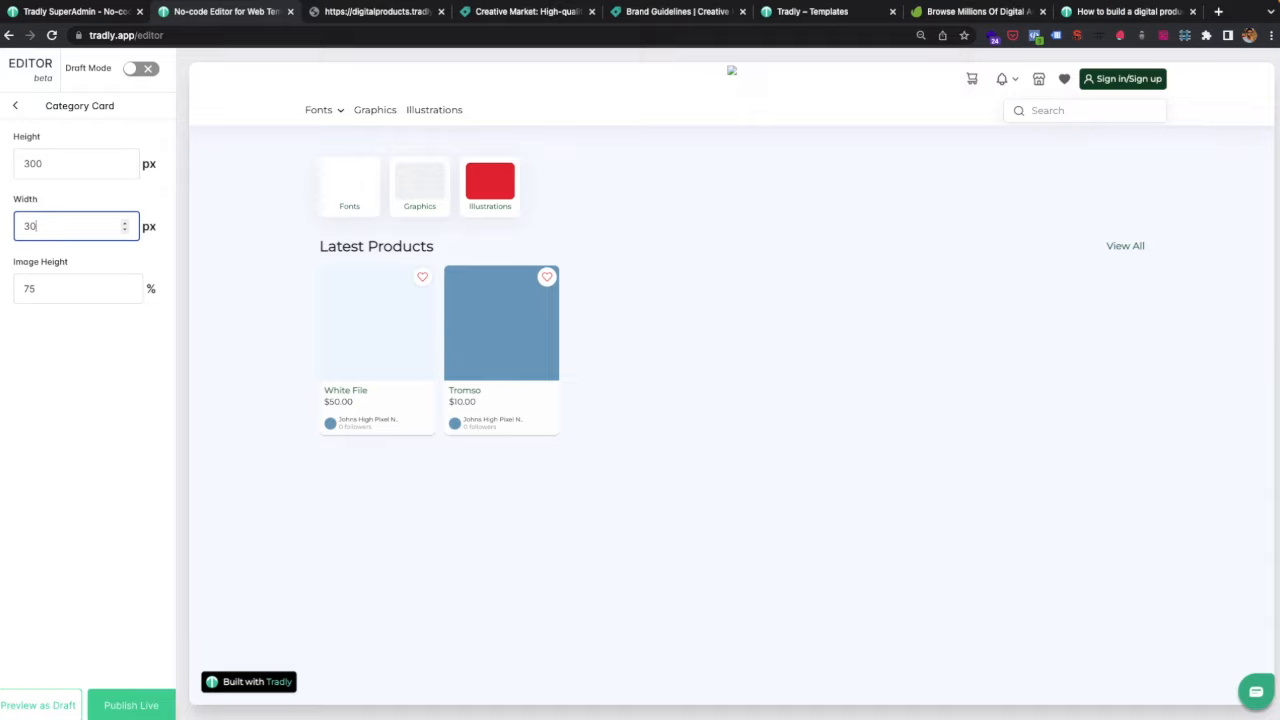
Try Category Card image heights of 280% and 250%, publishing each value live.
{"action": "double_click", "coordinate": [30, 288]}
{"action": "mouse_move", "coordinate": [15, 281]}
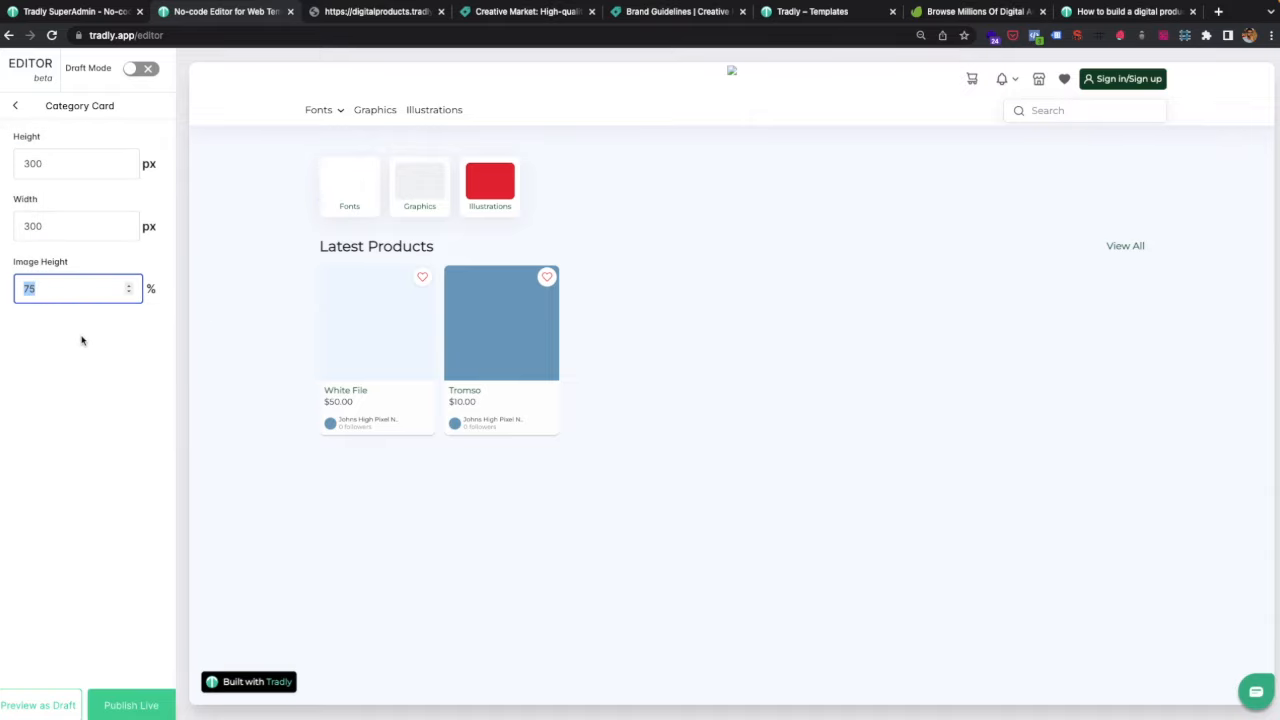
{"action": "type", "text": "1"}
{"action": "left_click", "coordinate": [137, 692]}
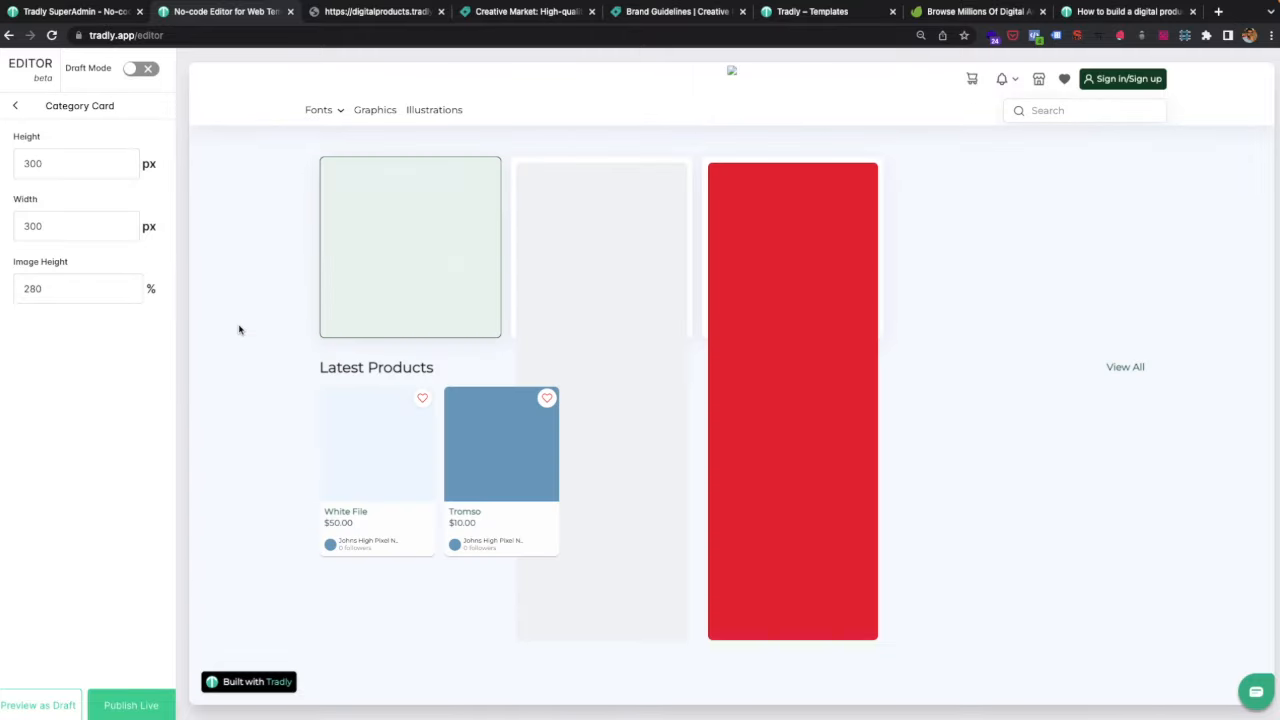
{"action": "left_click_drag", "start_coordinate": [77, 289], "coordinate": [8, 290]}
{"action": "mouse_move", "coordinate": [15, 286]}
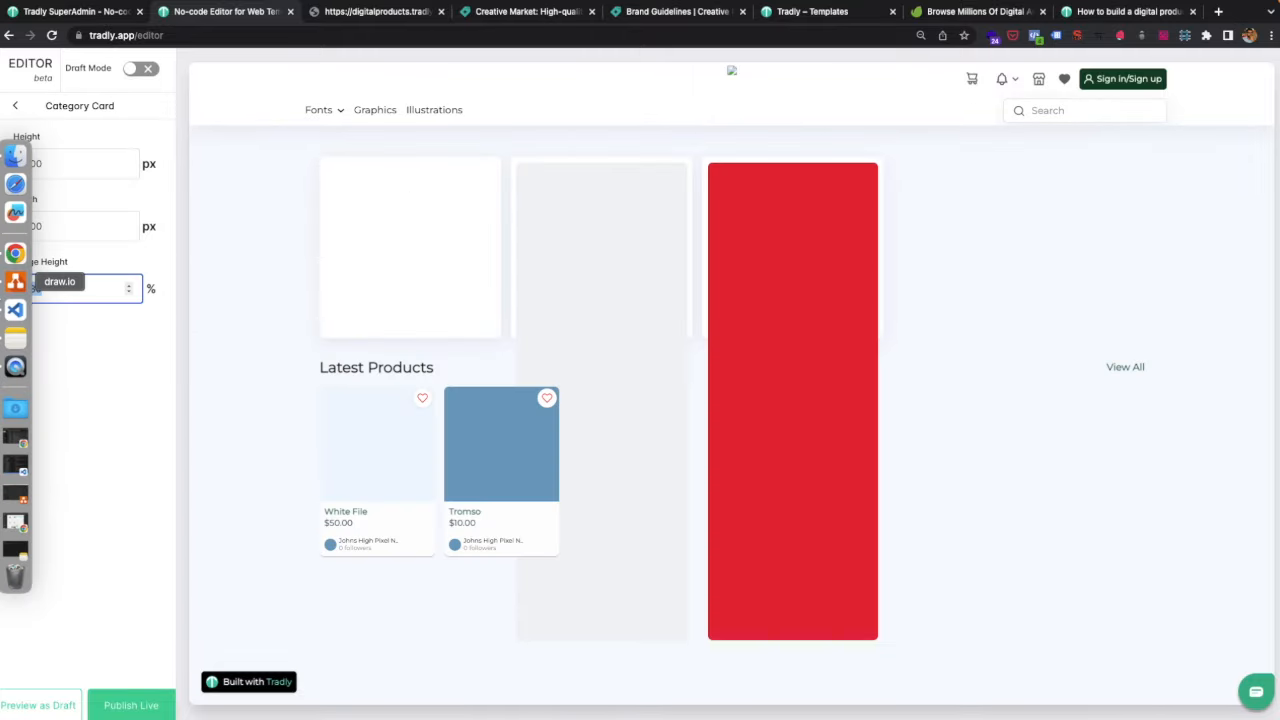
{"action": "type", "text": "250"}
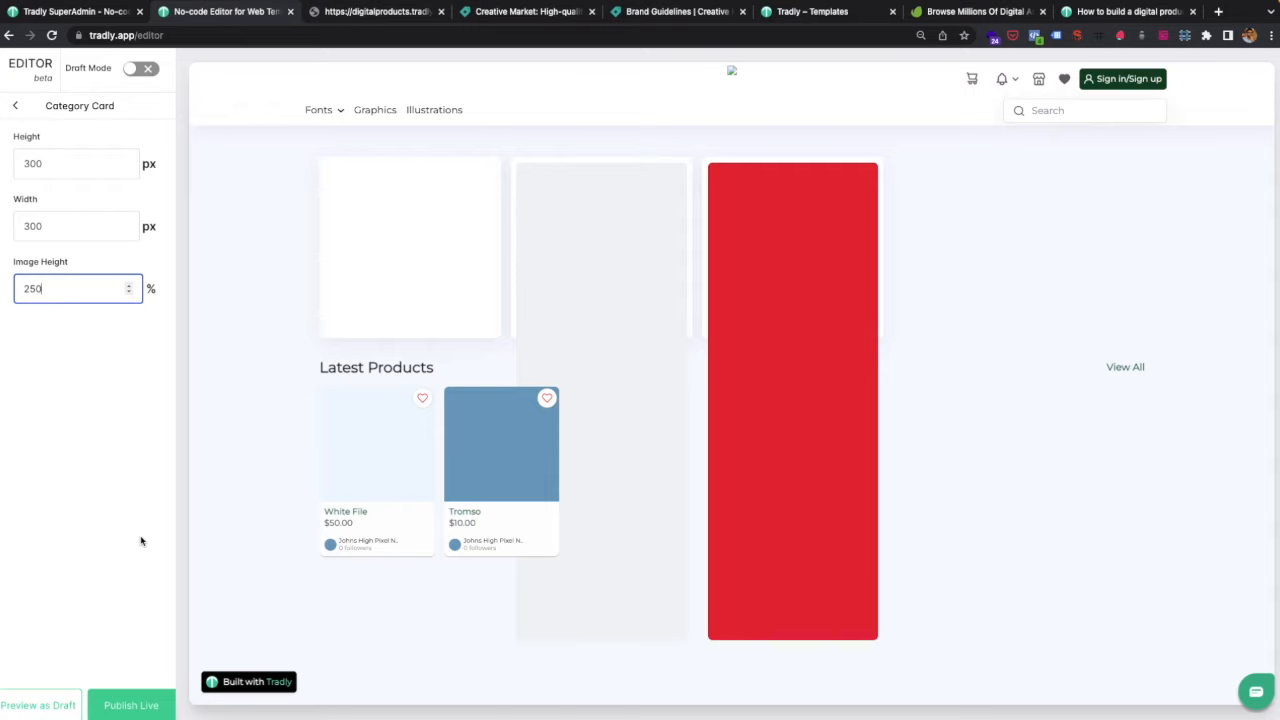
{"action": "left_click", "coordinate": [137, 698]}
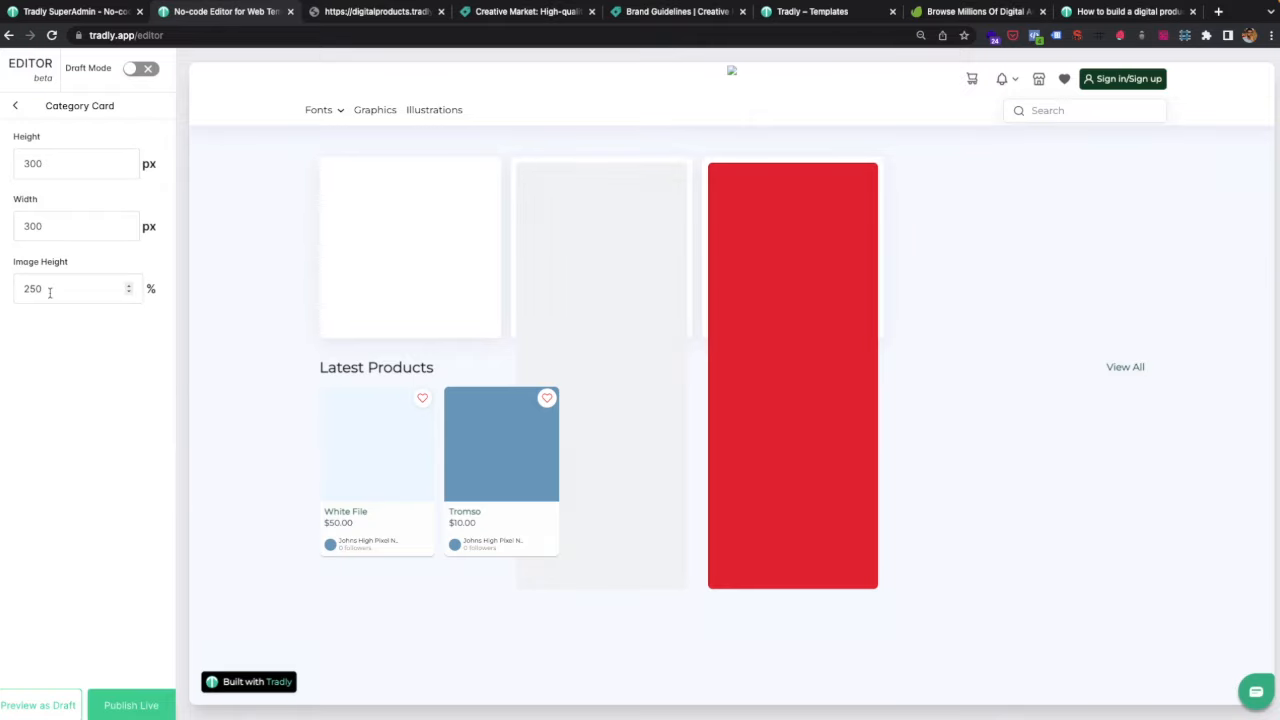
Set the Category Card image height to 90% and publish the change live.
{"action": "left_click_drag", "start_coordinate": [49, 291], "coordinate": [4, 295]}
{"action": "type", "text": "90"}
{"action": "left_click", "coordinate": [135, 705]}
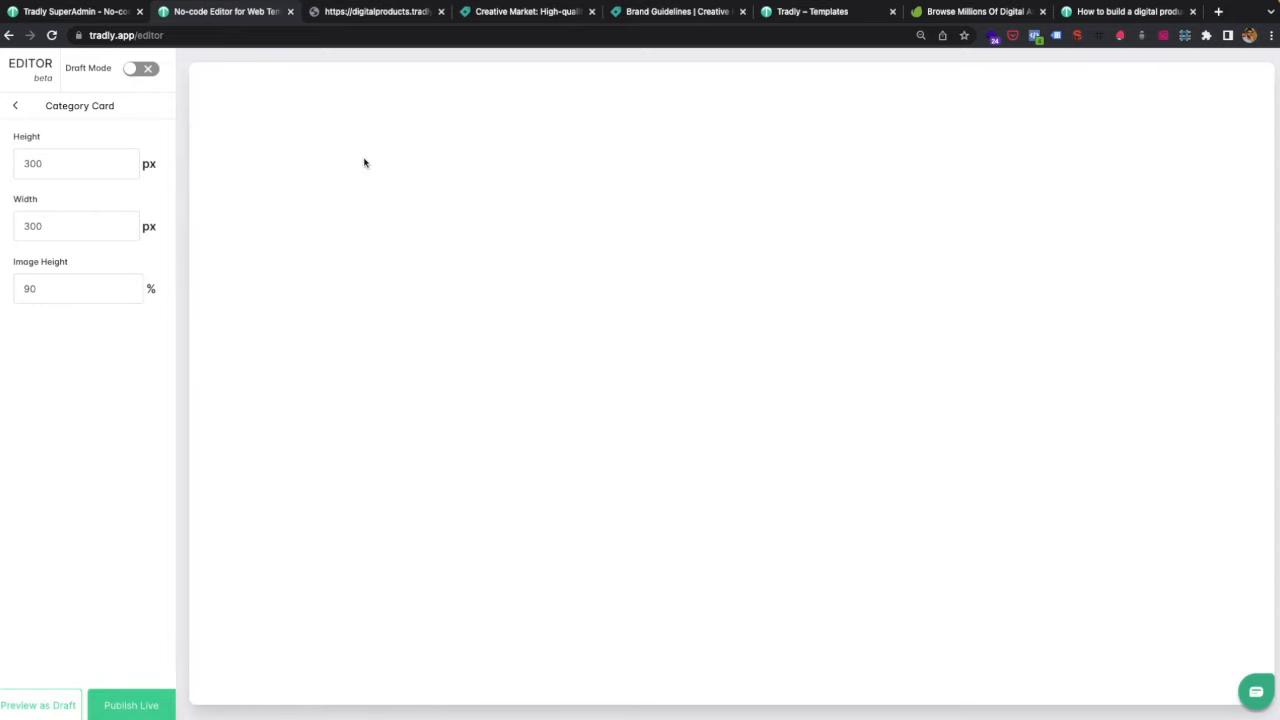
Examine Creative Market's trending category cards, then the category images in SuperAdmin and the cards on the marketplace home page.
{"action": "left_click", "coordinate": [470, 12]}
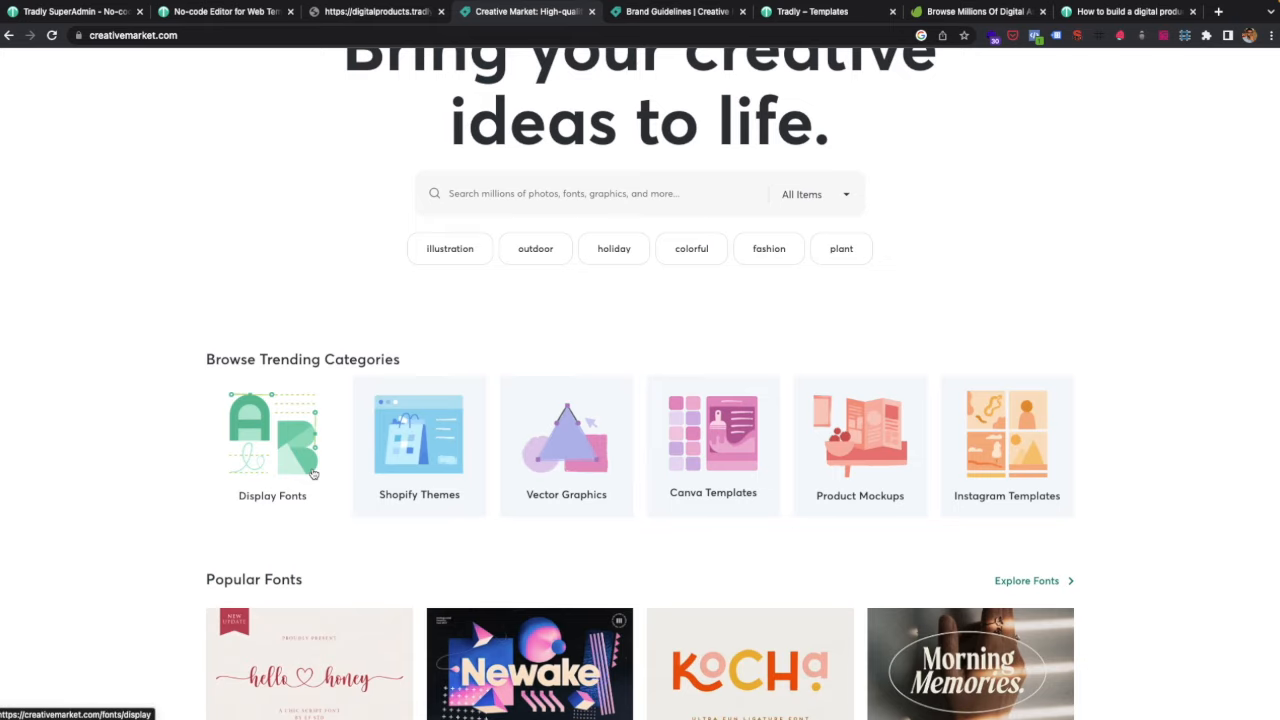
{"action": "scroll", "coordinate": [337, 464], "scroll_direction": "up", "scroll_amount": 5}
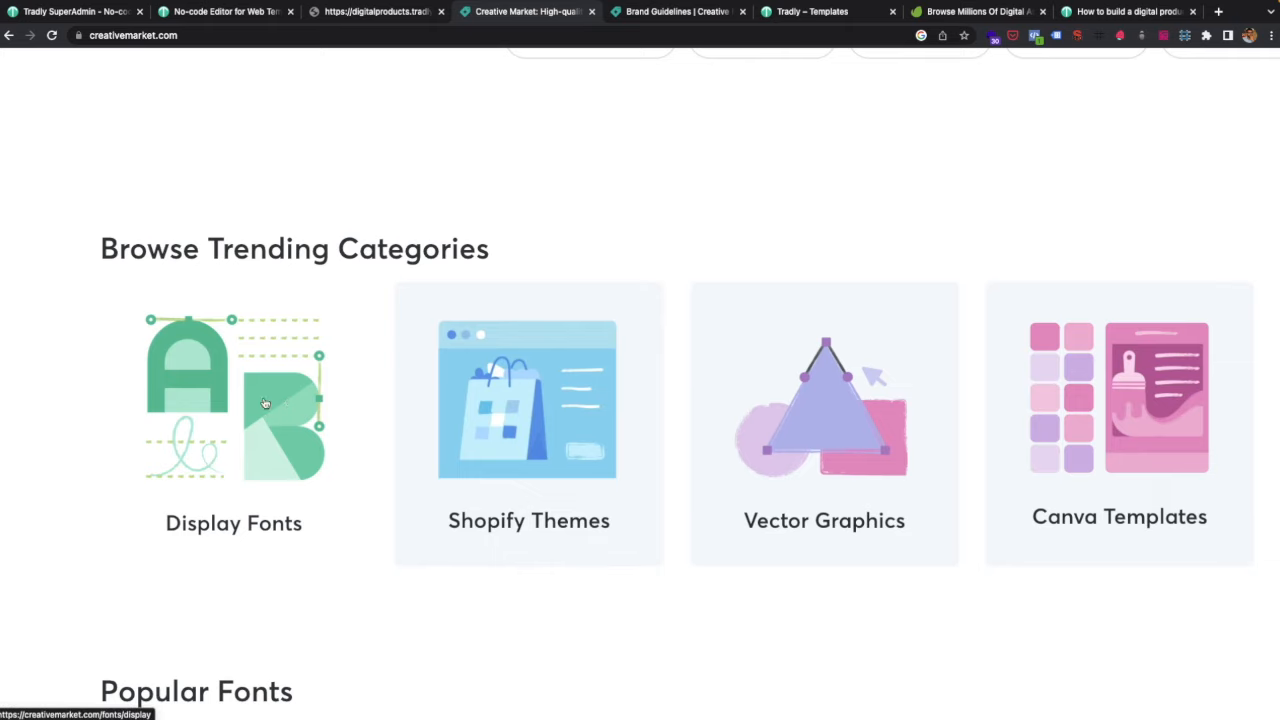
{"action": "left_click", "coordinate": [97, 13]}
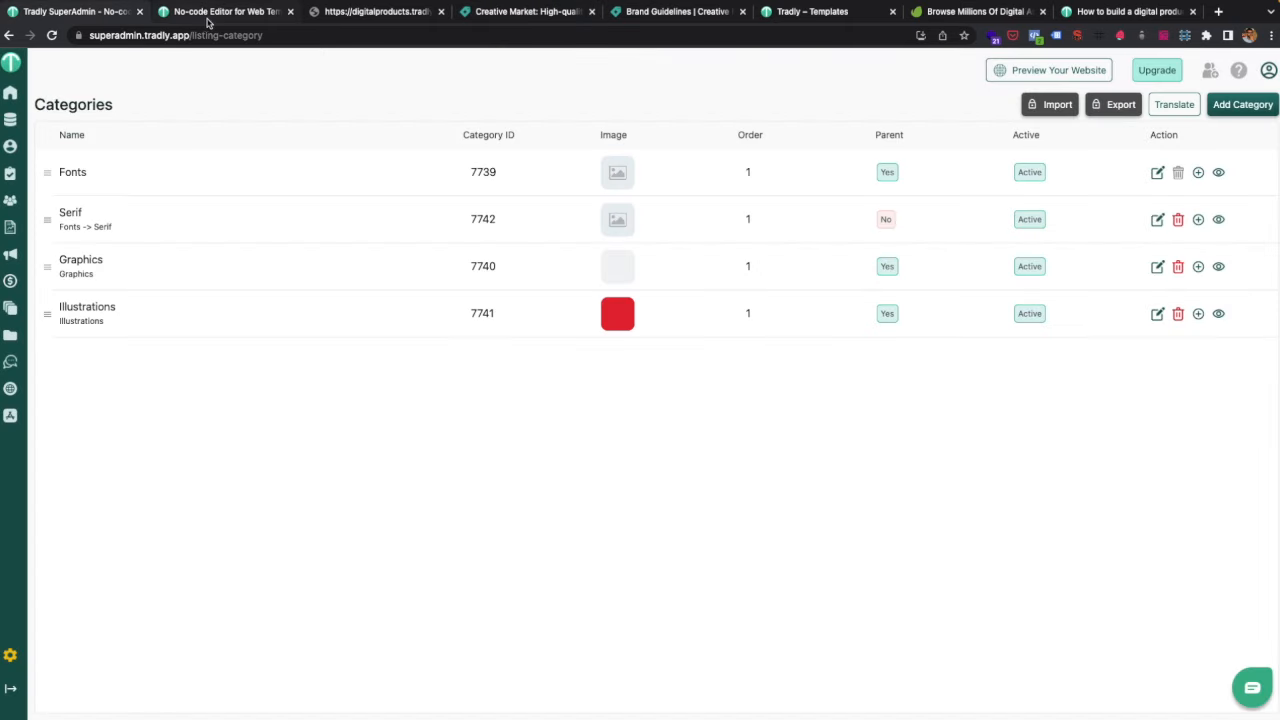
{"action": "left_click", "coordinate": [350, 13]}
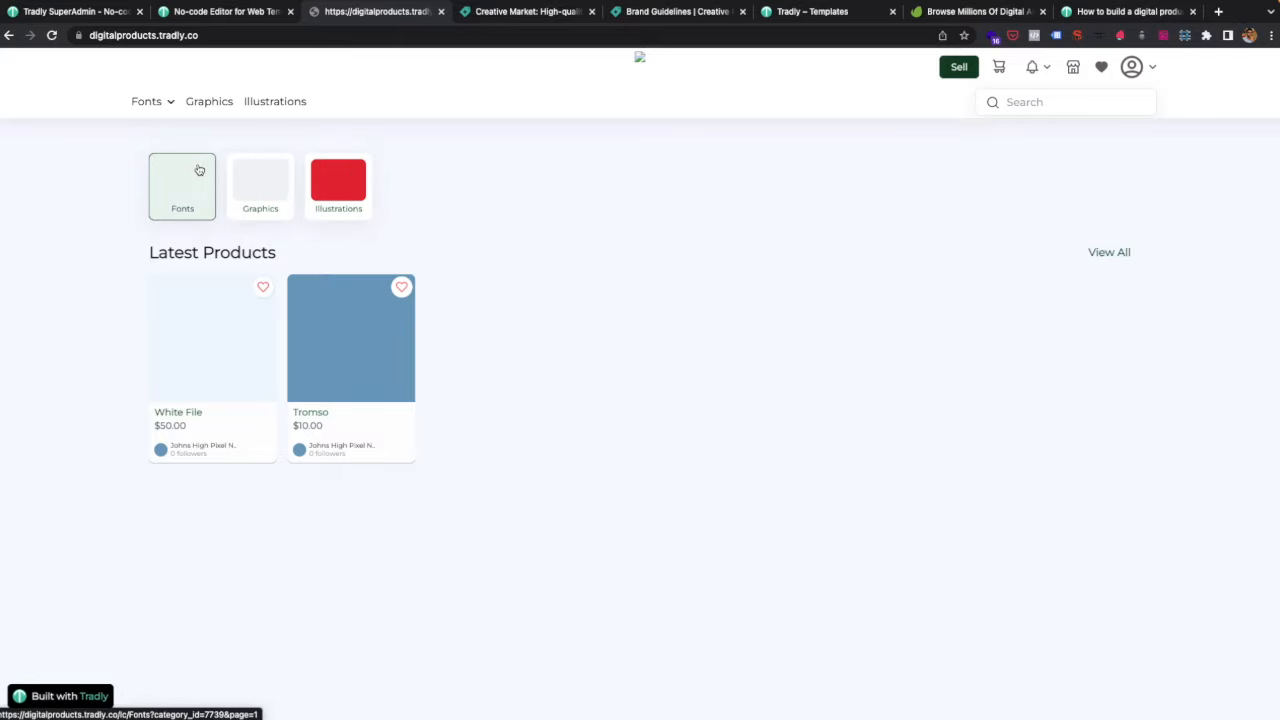
In the website editor, set the Category Card height and width to 200 px each and publish live.
{"action": "left_click", "coordinate": [230, 11]}
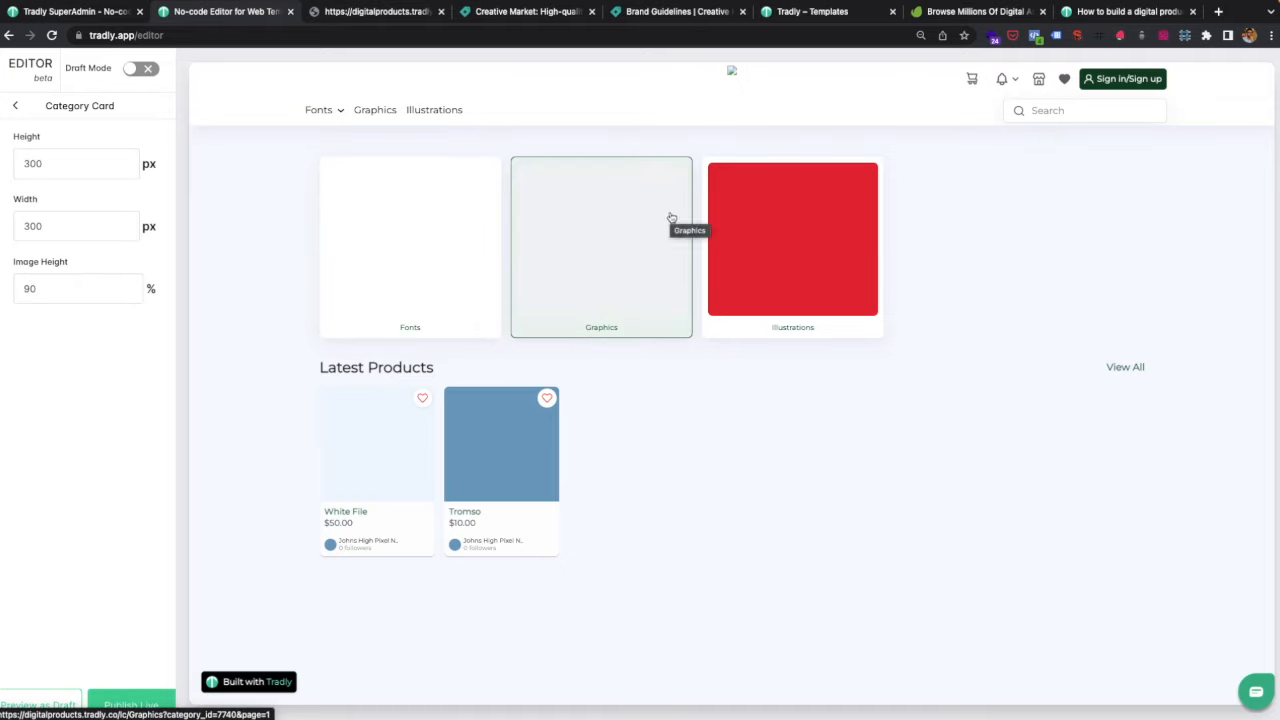
{"action": "double_click", "coordinate": [38, 164]}
{"action": "type", "text": "2"}
{"action": "double_click", "coordinate": [40, 226]}
{"action": "type", "text": "2"}
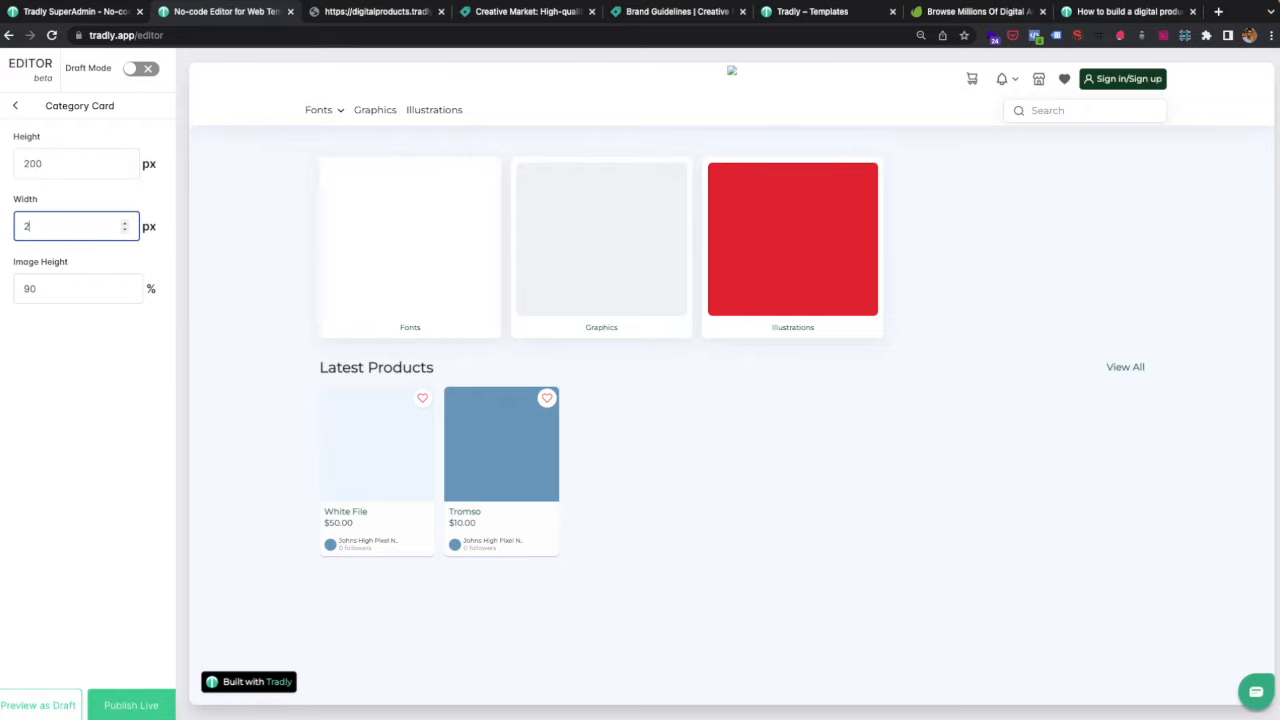
{"action": "left_click", "coordinate": [132, 697]}
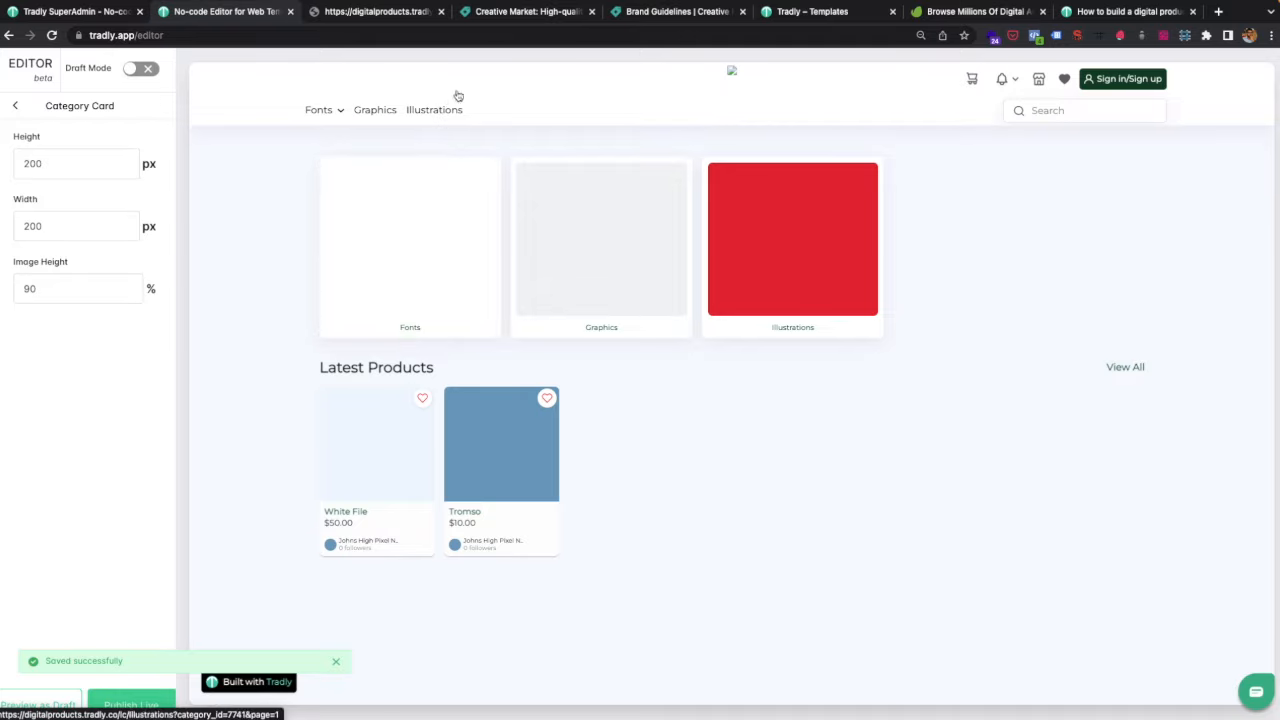
Review Creative Market's trending categories and Popular Fonts sections, and check the resized category cards in the editor preview.
{"action": "left_click", "coordinate": [509, 12]}
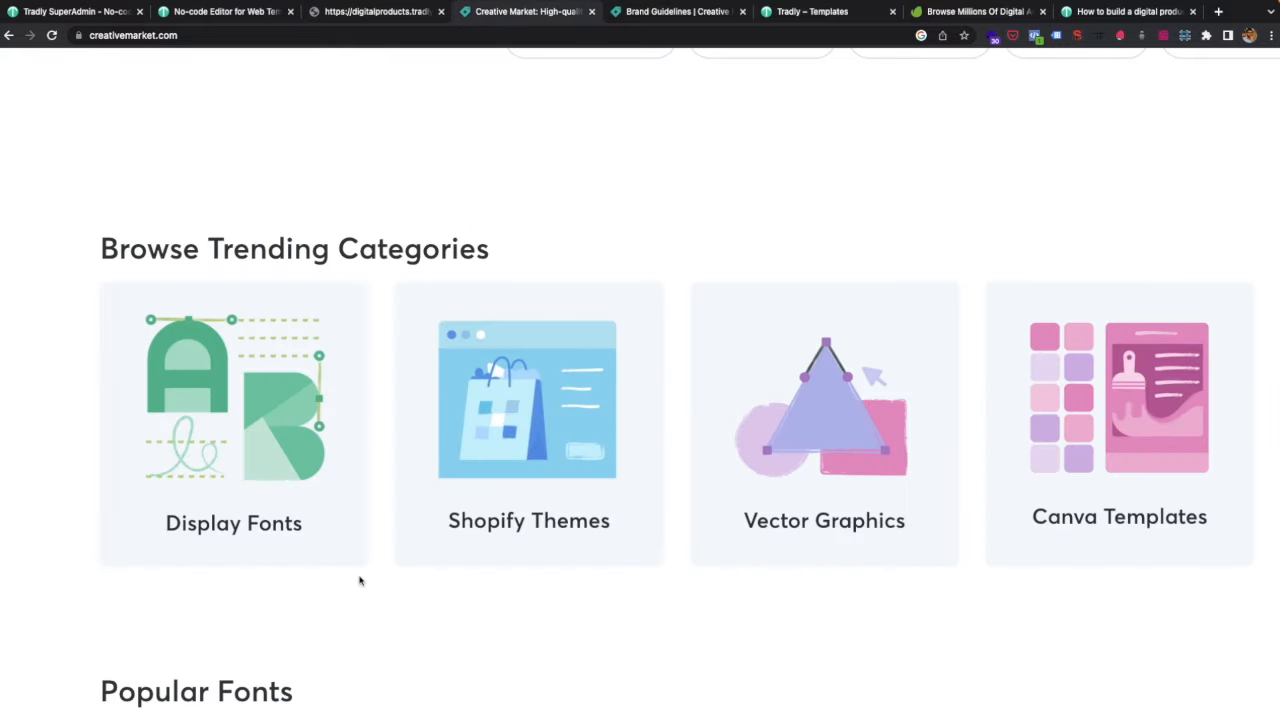
{"action": "scroll", "coordinate": [357, 580], "scroll_direction": "down", "scroll_amount": 2}
{"action": "scroll", "coordinate": [498, 523], "scroll_direction": "down", "scroll_amount": 1}
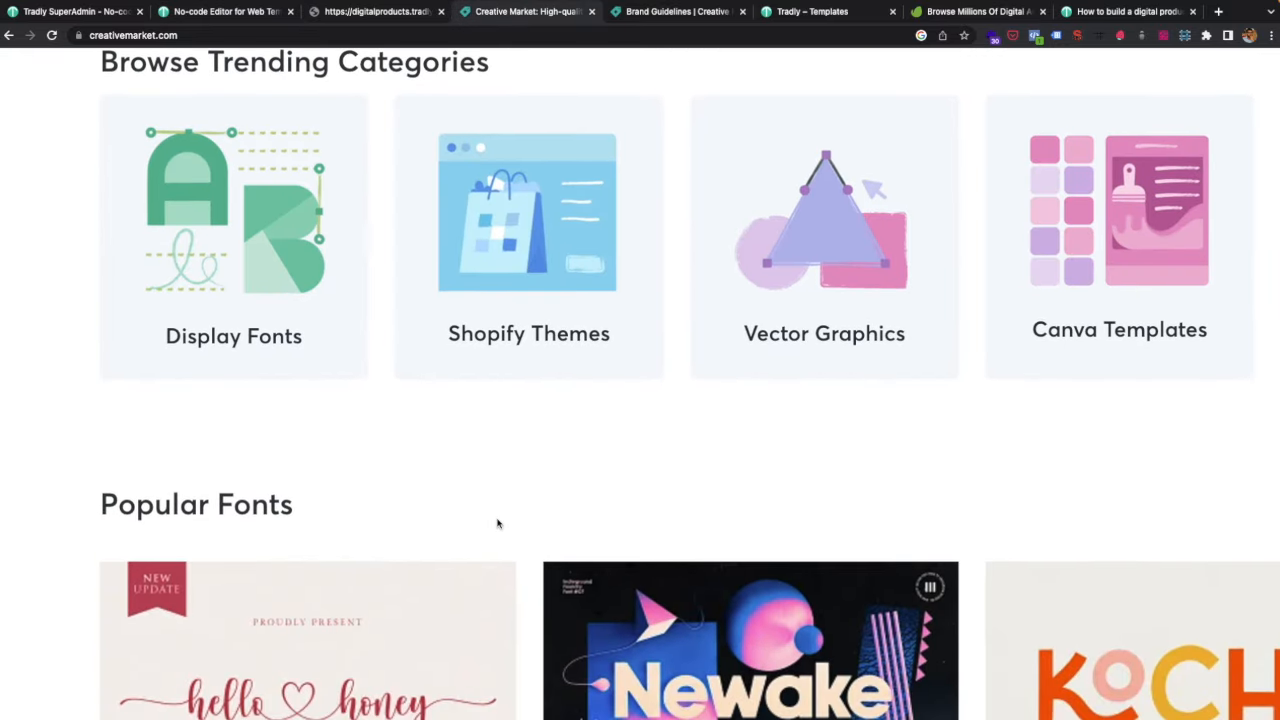
{"action": "scroll", "coordinate": [498, 523], "scroll_direction": "down", "scroll_amount": 3}
{"action": "scroll", "coordinate": [498, 523], "scroll_direction": "down", "scroll_amount": 1}
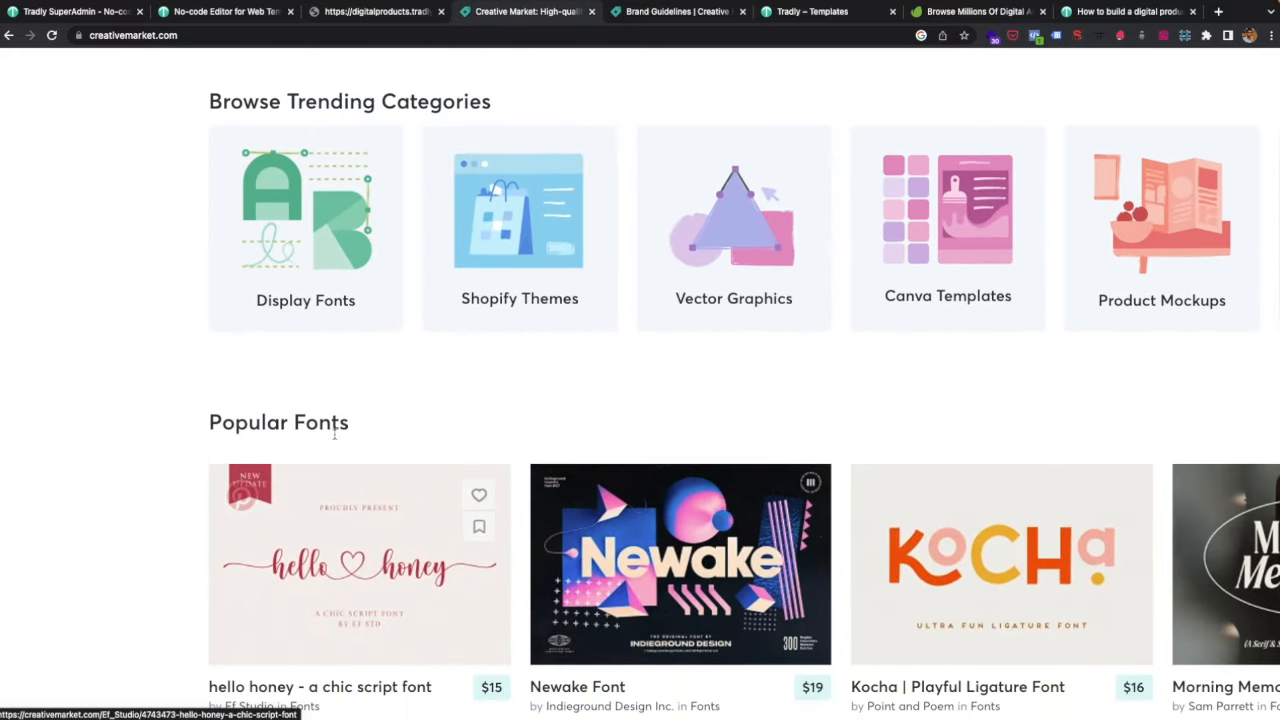
{"action": "scroll", "coordinate": [337, 429], "scroll_direction": "down", "scroll_amount": 2}
{"action": "left_click", "coordinate": [205, 17]}
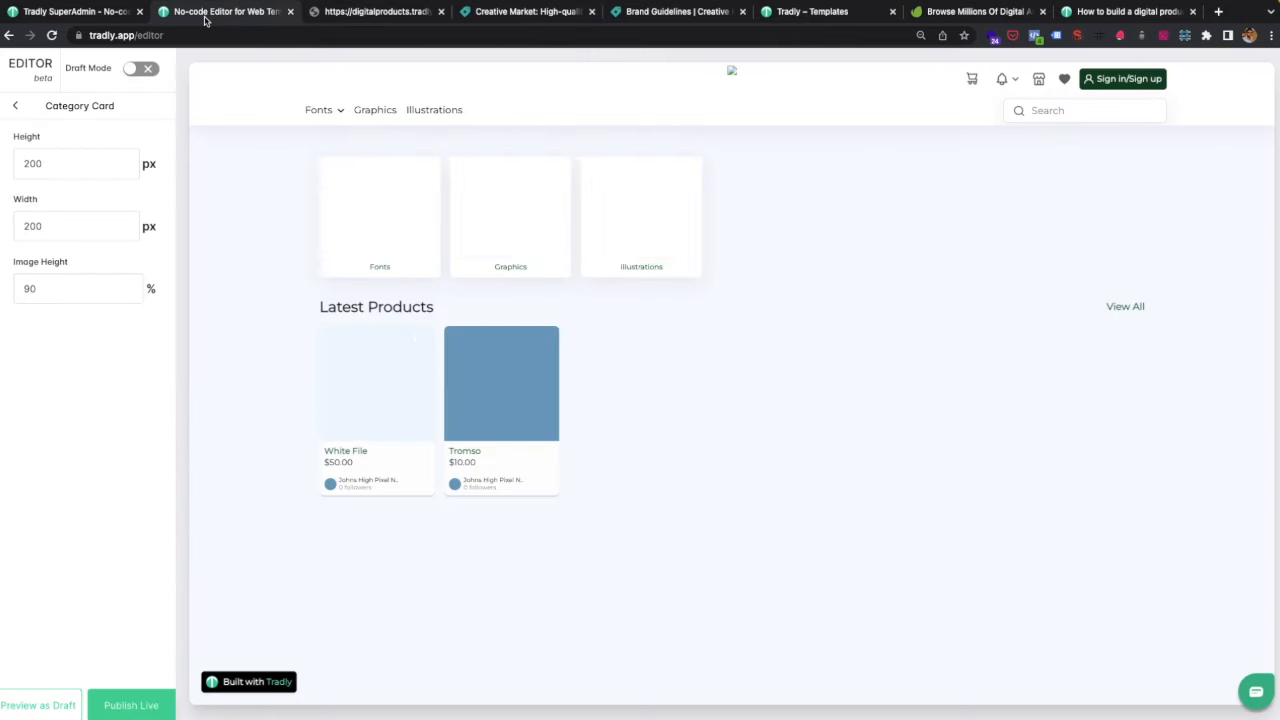
In Tradly SuperAdmin, start a new collection titled Popular Fonts, using Creative Market's section heading as reference.
{"action": "left_click", "coordinate": [95, 14]}
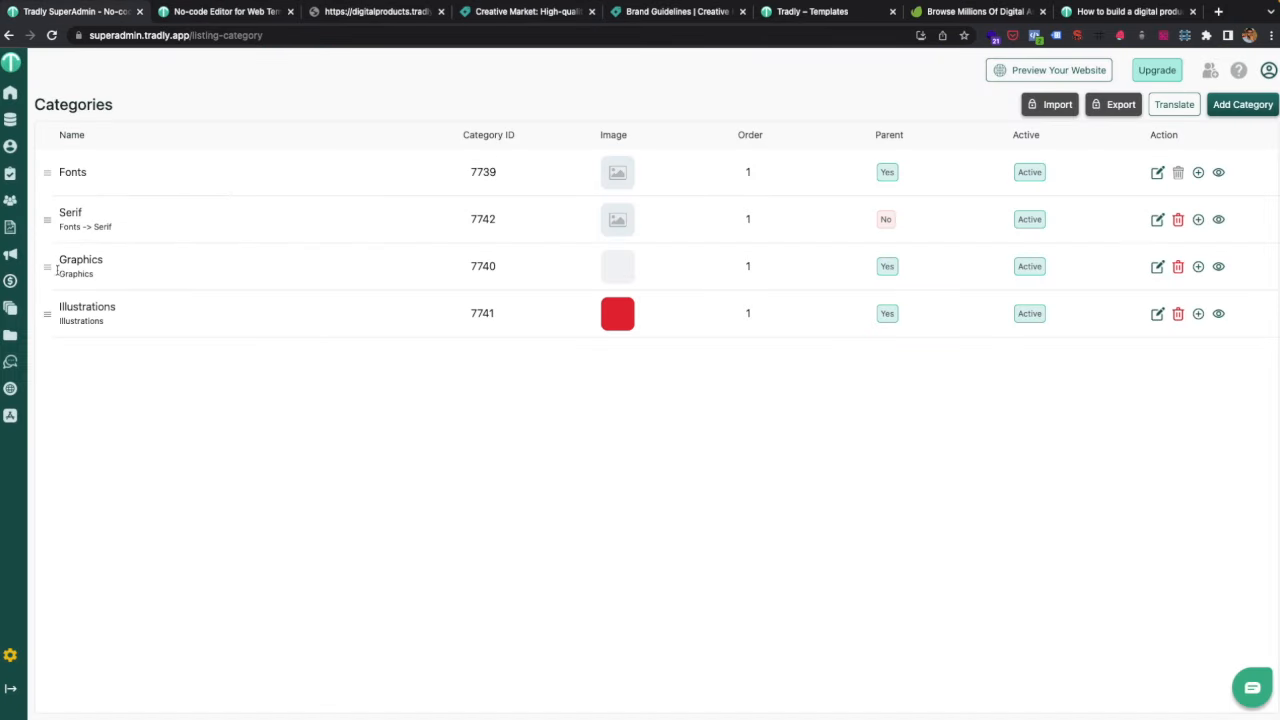
{"action": "left_click", "coordinate": [11, 310]}
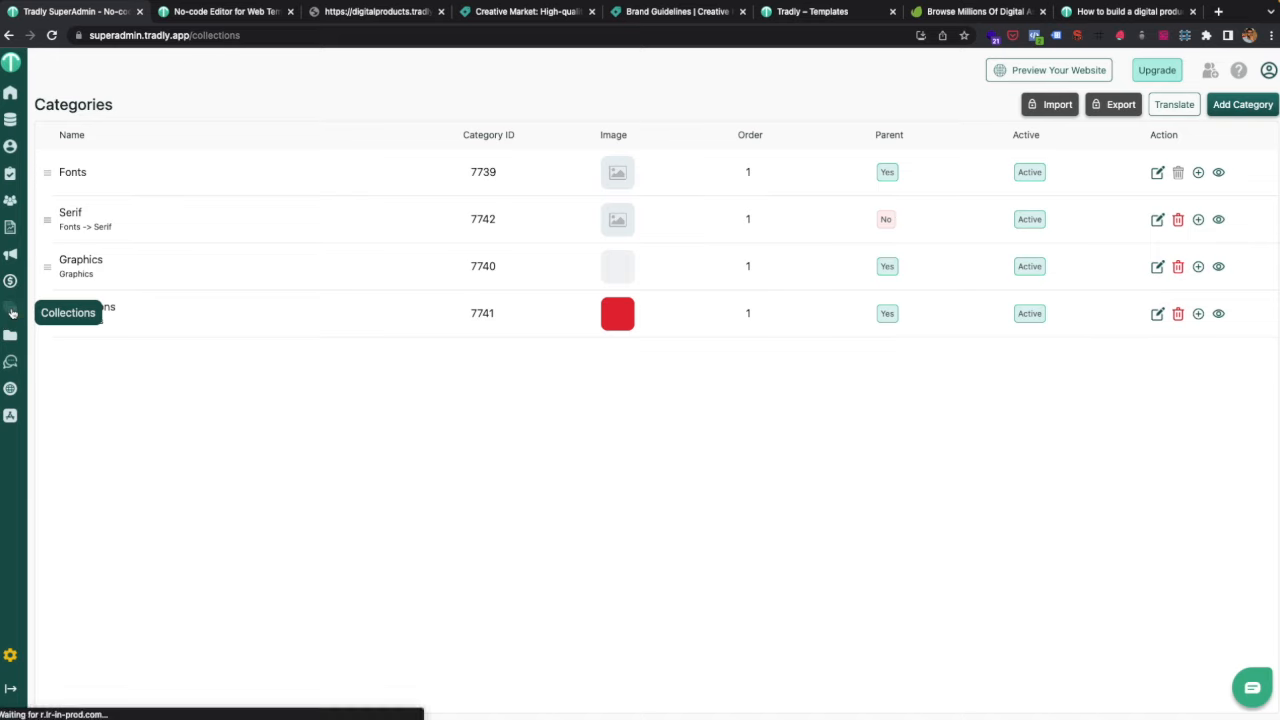
{"action": "left_click", "coordinate": [1233, 105]}
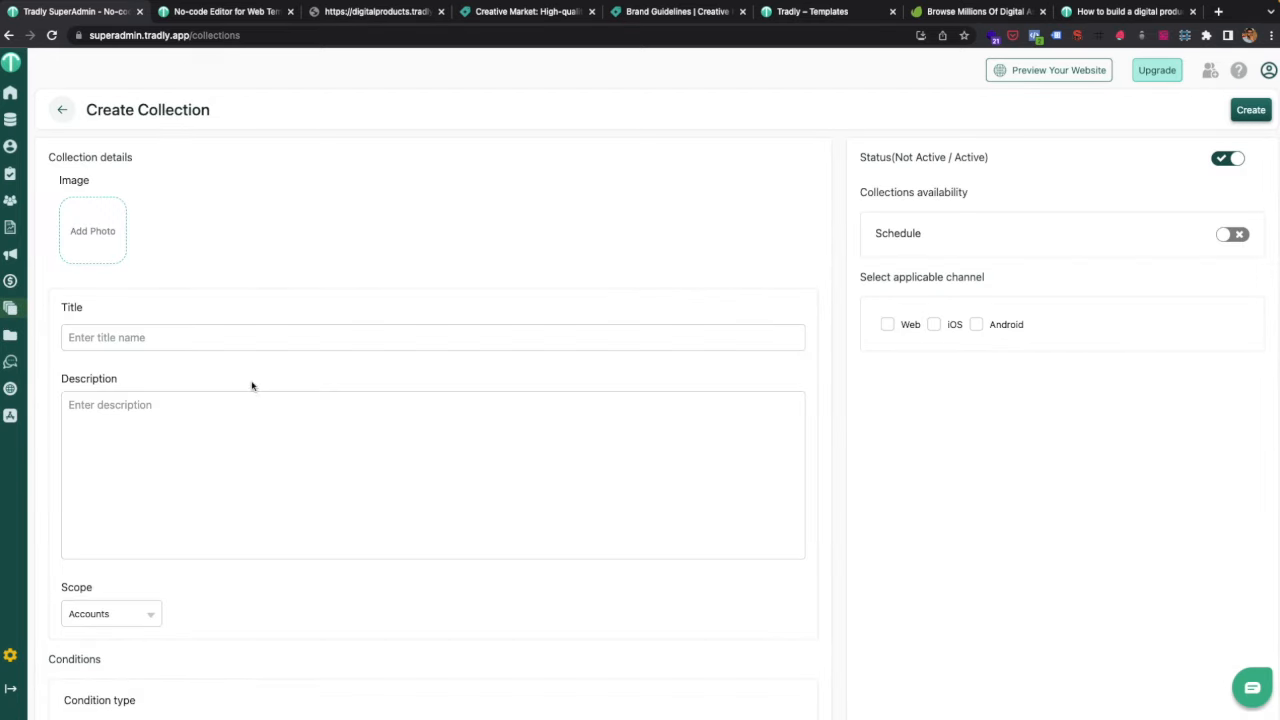
{"action": "left_click", "coordinate": [496, 16]}
{"action": "left_click", "coordinate": [100, 20]}
{"action": "type", "text": "Popular Fonts"}
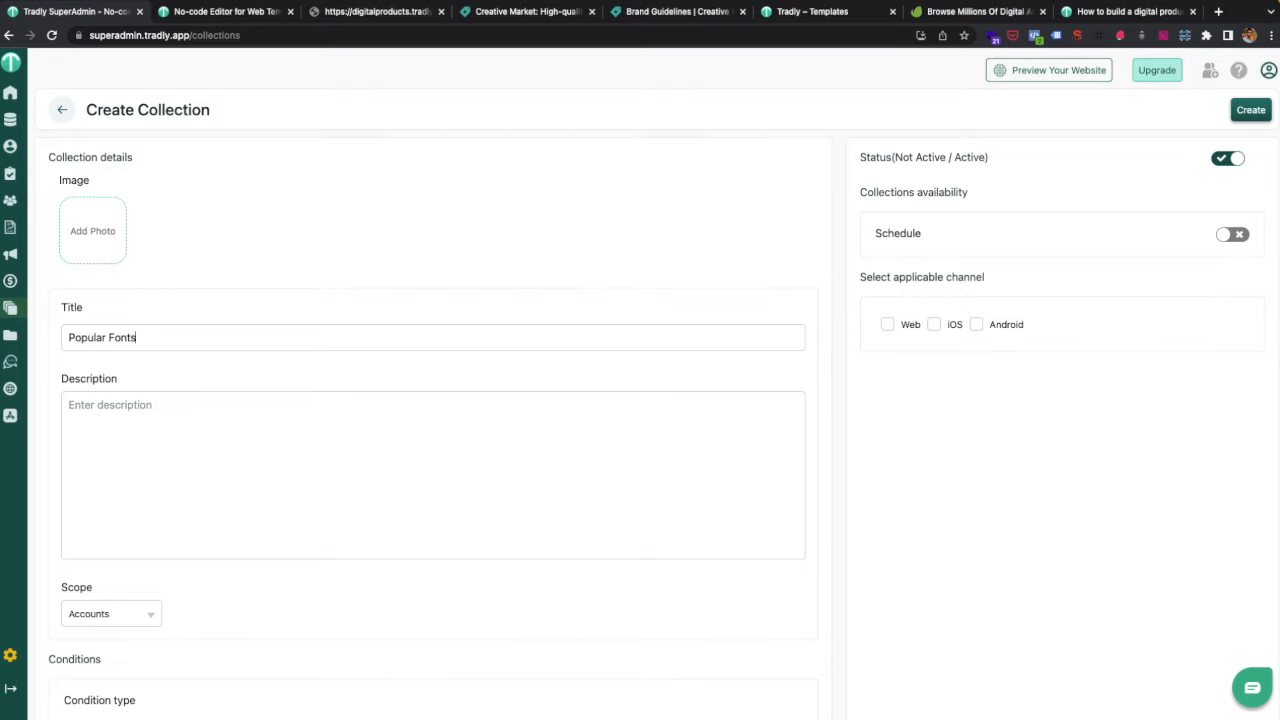
Set the scope of the Popular Fonts collection to Listings.
{"action": "scroll", "coordinate": [134, 606], "scroll_direction": "down", "scroll_amount": 3}
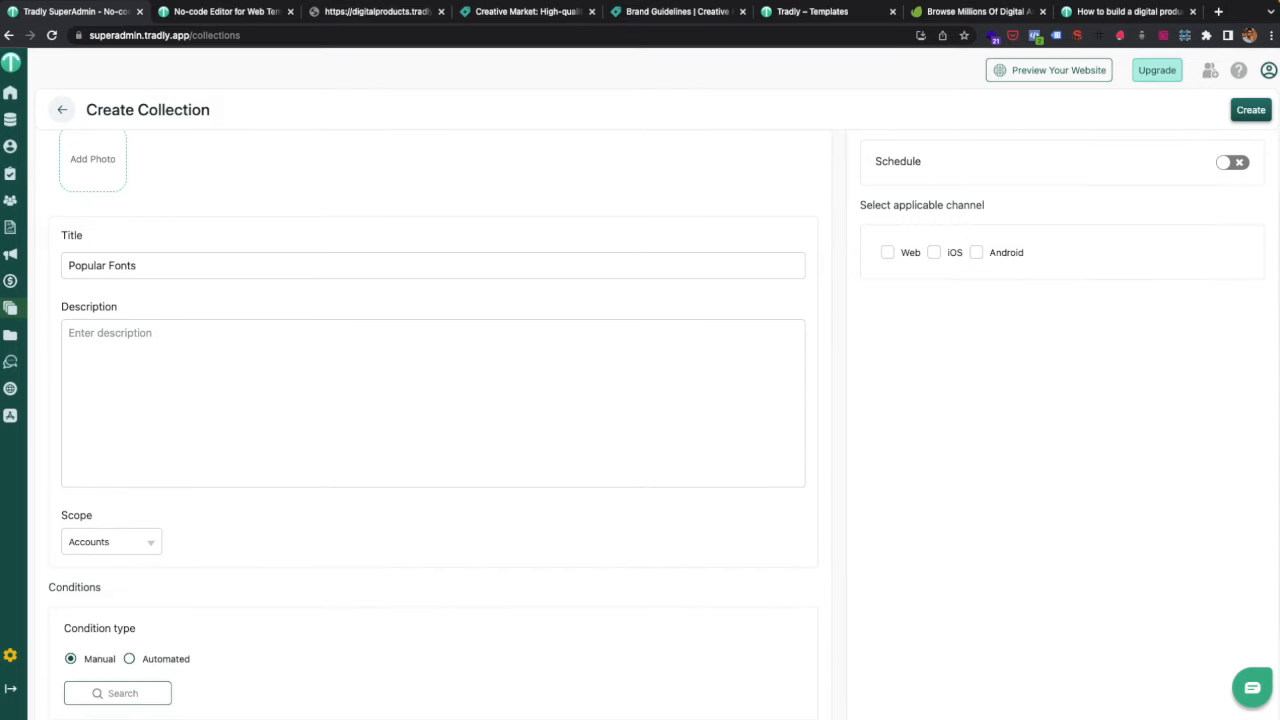
{"action": "left_click", "coordinate": [118, 508]}
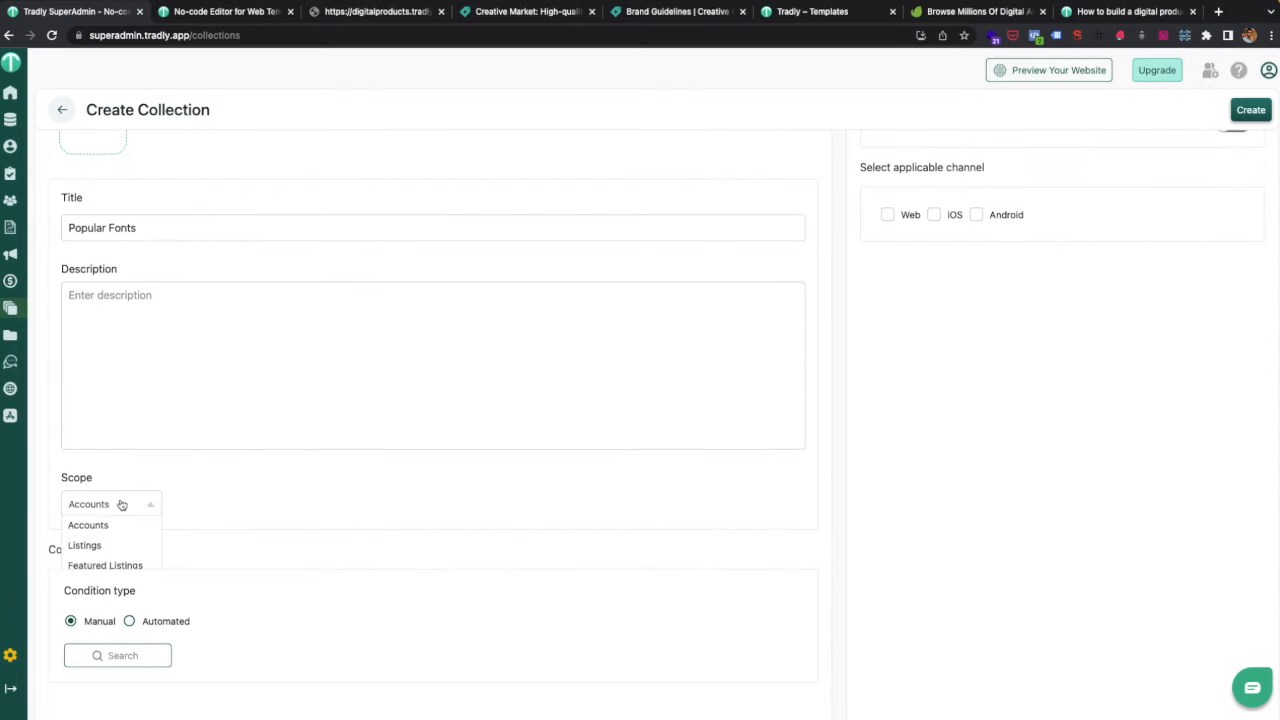
{"action": "left_click", "coordinate": [85, 545]}
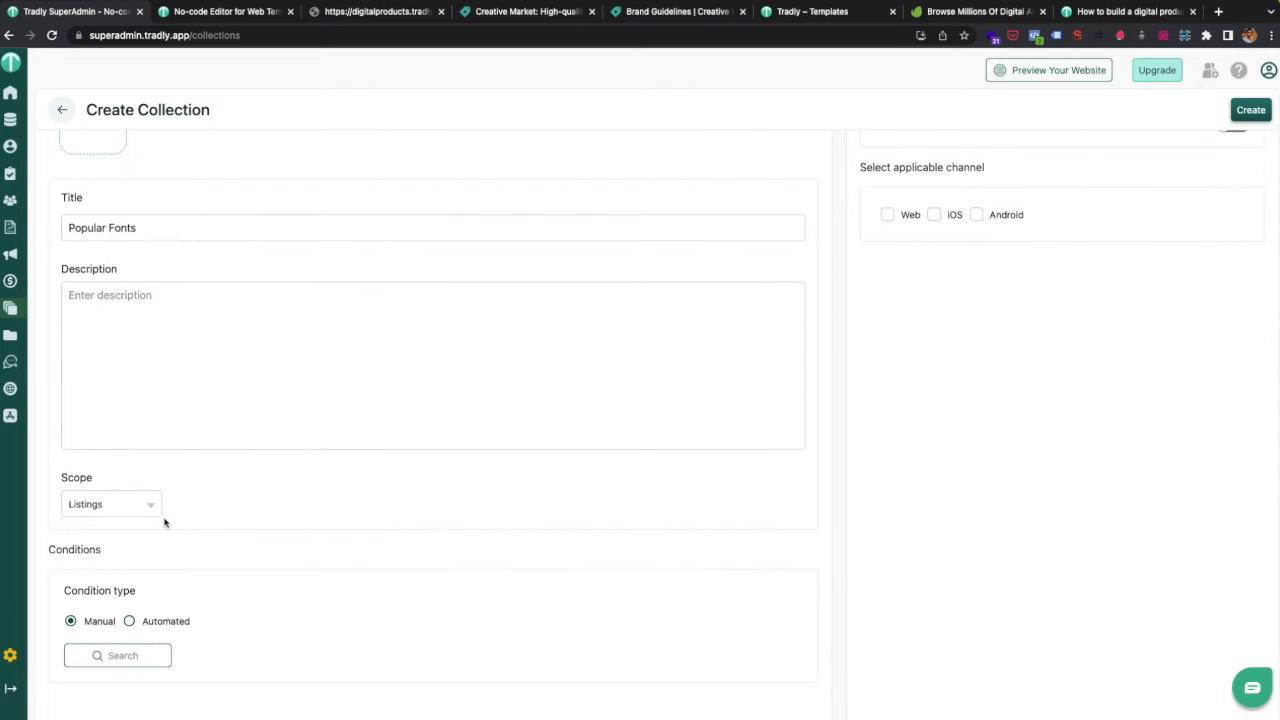
Make the Popular Fonts collection available on the Web channel and keep its condition type as Manual.
{"action": "scroll", "coordinate": [180, 543], "scroll_direction": "up", "scroll_amount": 2}
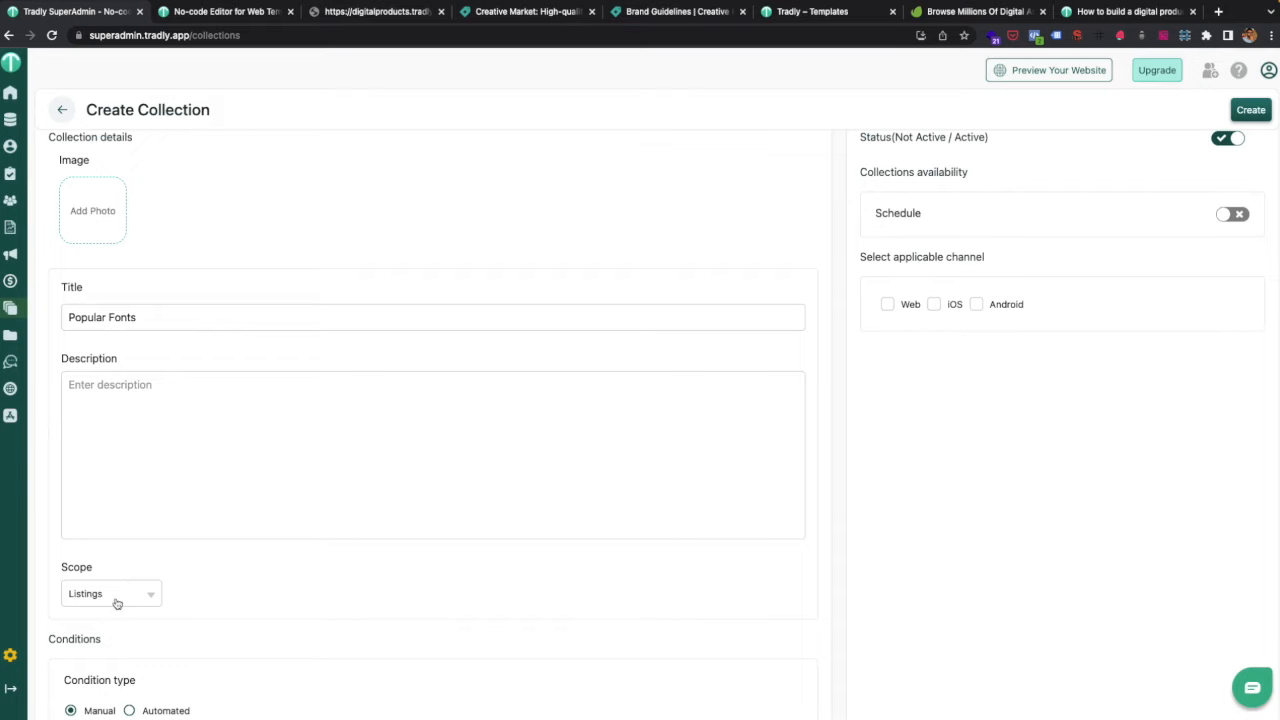
{"action": "scroll", "coordinate": [117, 604], "scroll_direction": "down", "scroll_amount": 3}
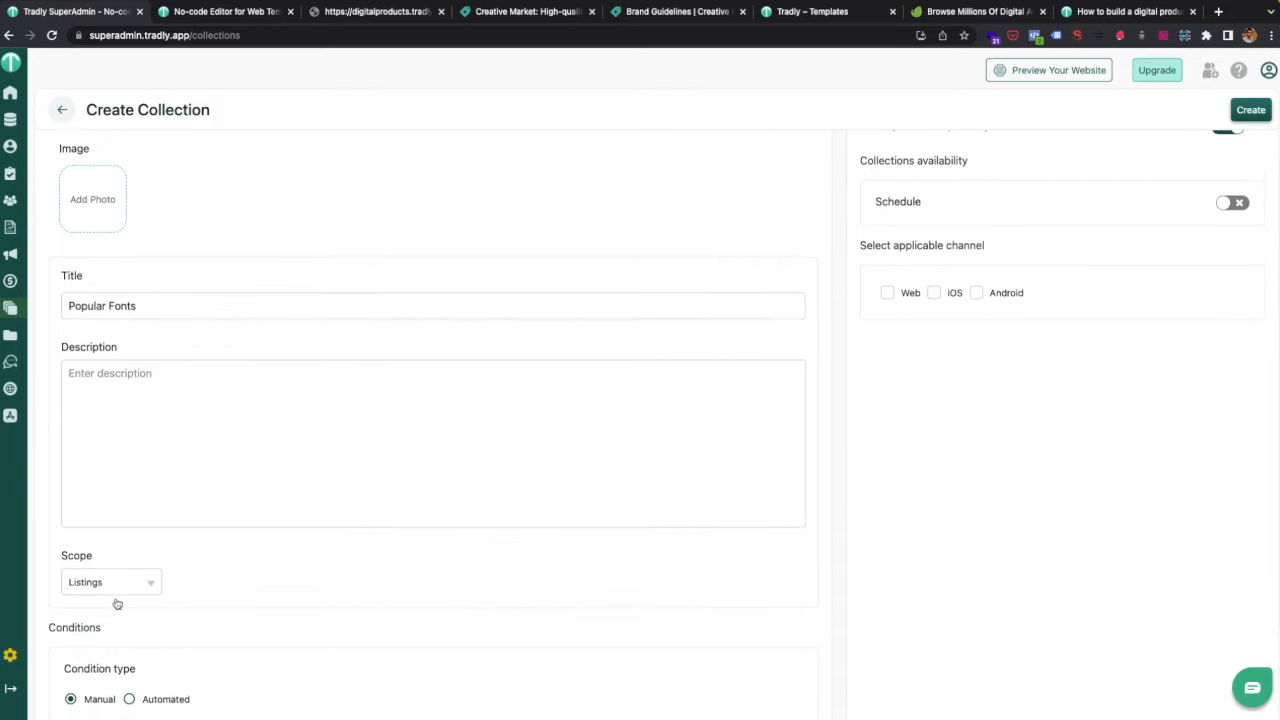
{"action": "left_click", "coordinate": [888, 170]}
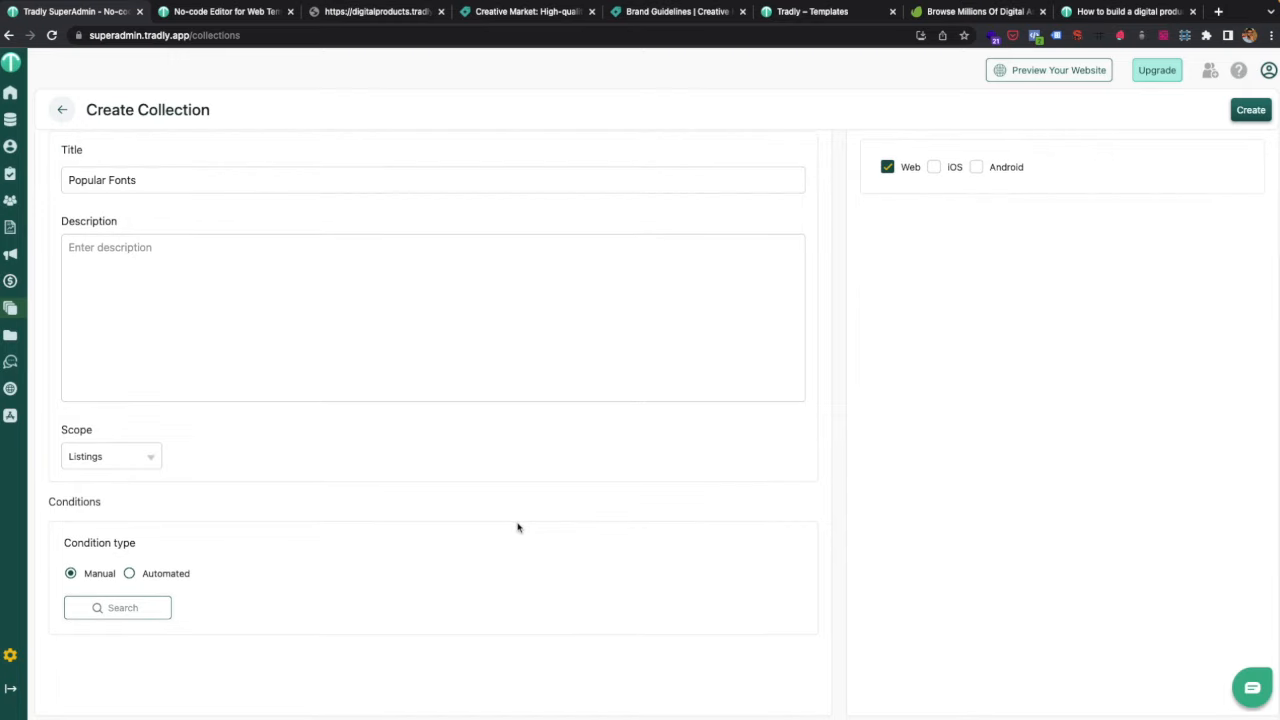
{"action": "left_click", "coordinate": [143, 572]}
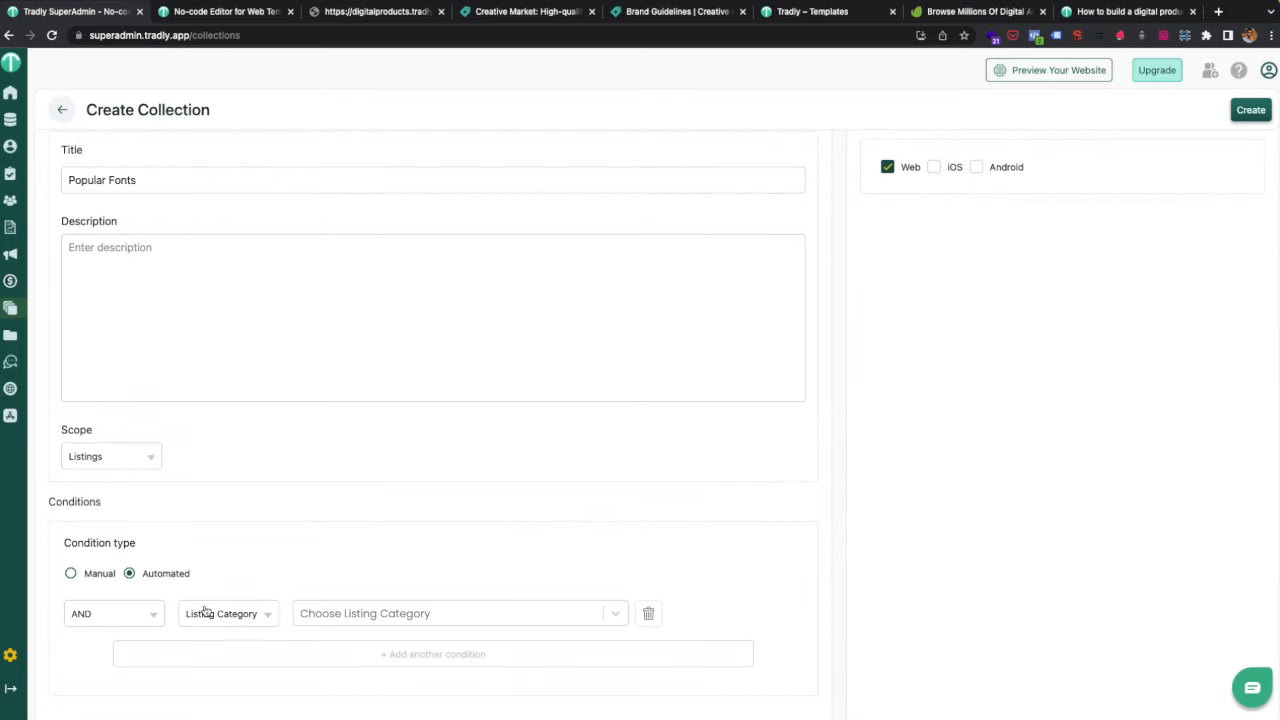
{"action": "left_click", "coordinate": [85, 576]}
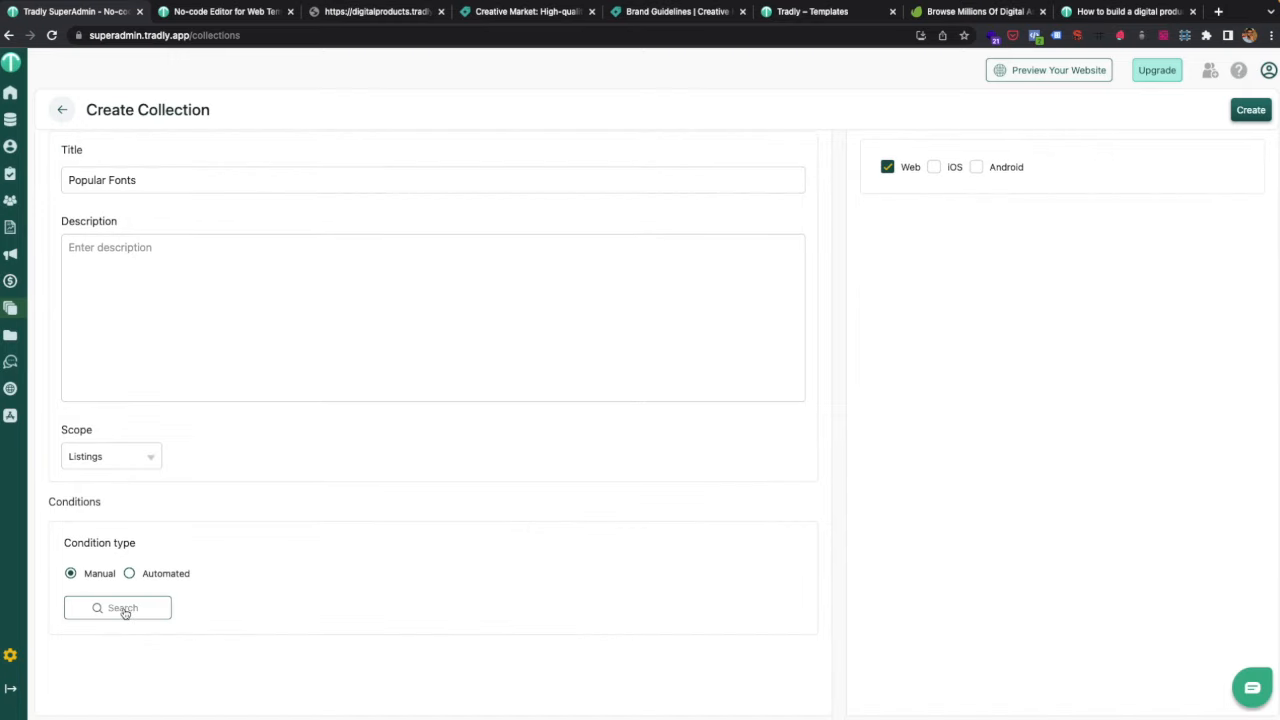
Check the listing names on the live storefront, search for "white" and add the White File listing to the Popular Fonts collection.
{"action": "left_click", "coordinate": [124, 610]}
{"action": "left_click", "coordinate": [1064, 141]}
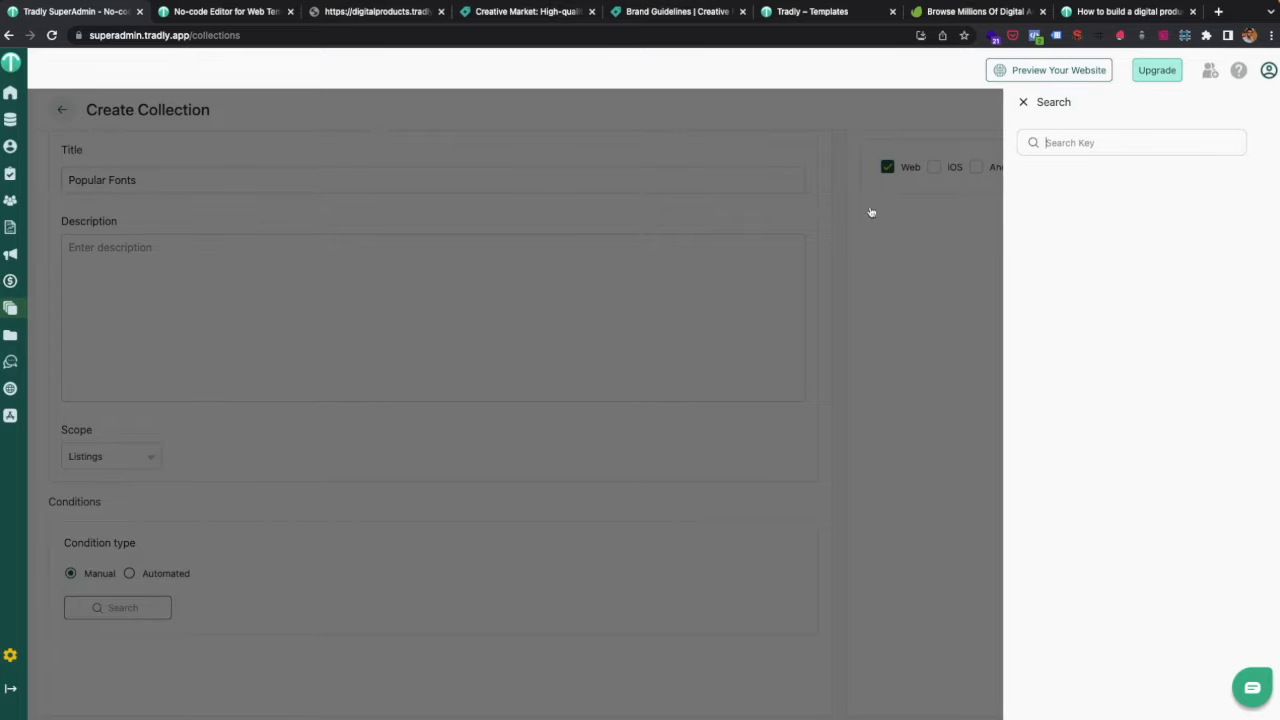
{"action": "left_click", "coordinate": [330, 11]}
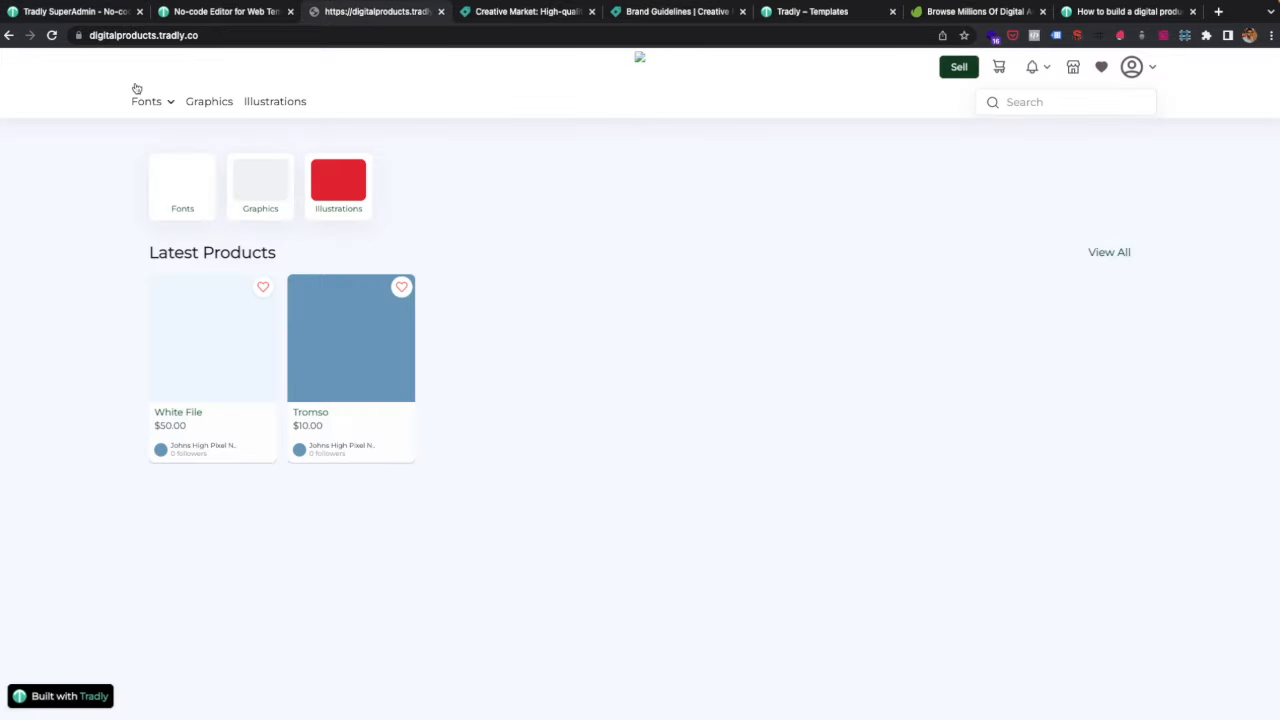
{"action": "left_click", "coordinate": [86, 11]}
{"action": "type", "text": "white"}
{"action": "left_click", "coordinate": [1070, 167]}
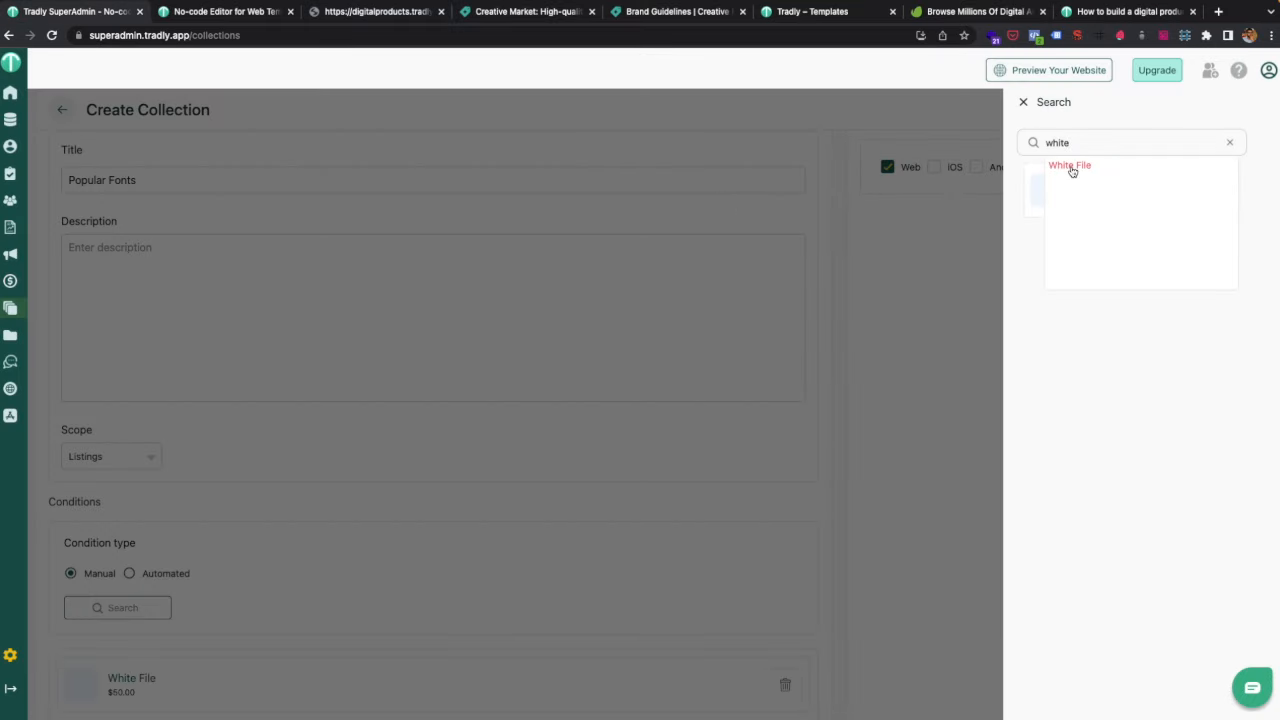
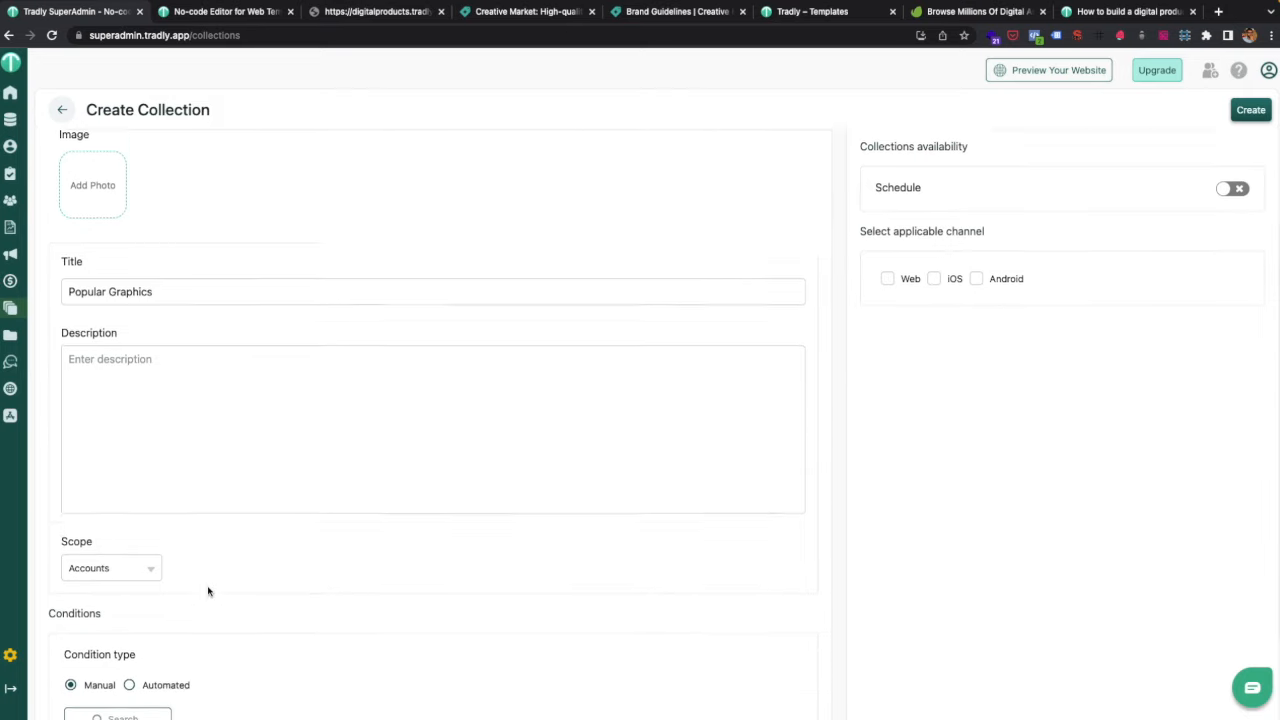
Set the Popular Graphics collection's scope to Listings and add an automated condition matching the Graphics listing category.
{"action": "left_click", "coordinate": [120, 546]}
{"action": "left_click", "coordinate": [97, 578]}
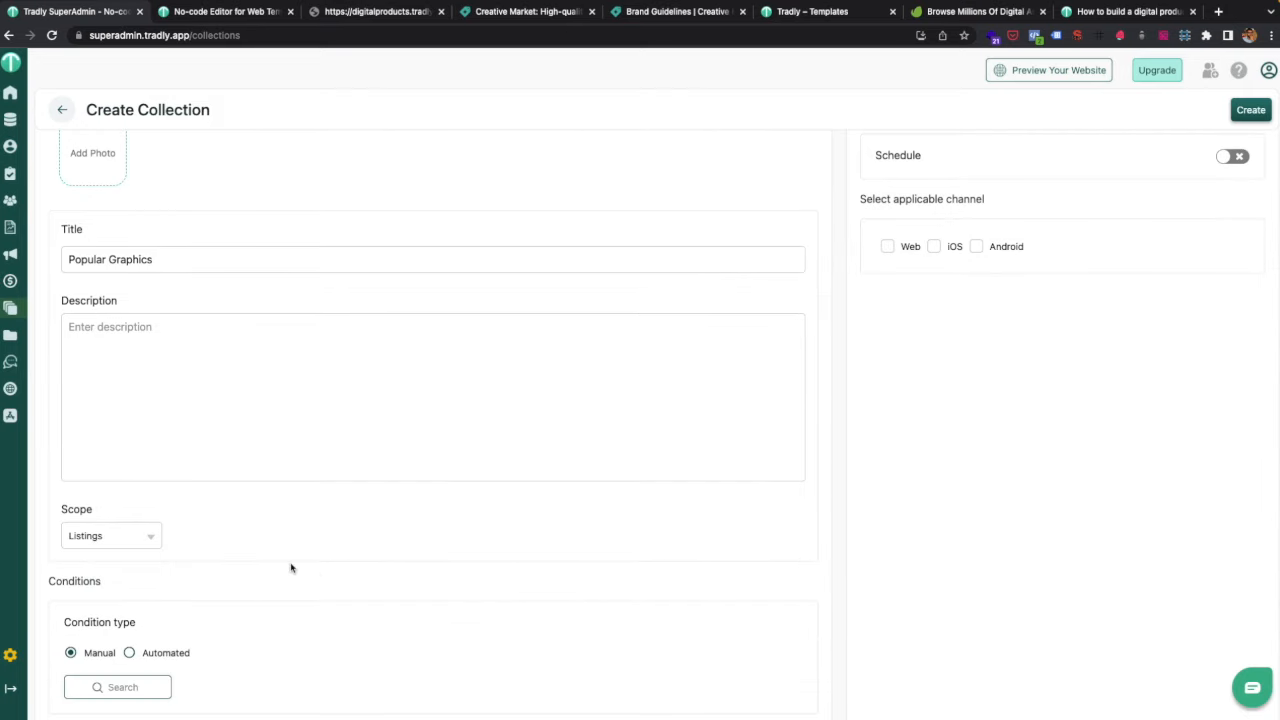
{"action": "left_click", "coordinate": [131, 653]}
{"action": "scroll", "coordinate": [369, 540], "scroll_direction": "down", "scroll_amount": 3}
{"action": "left_click", "coordinate": [346, 565]}
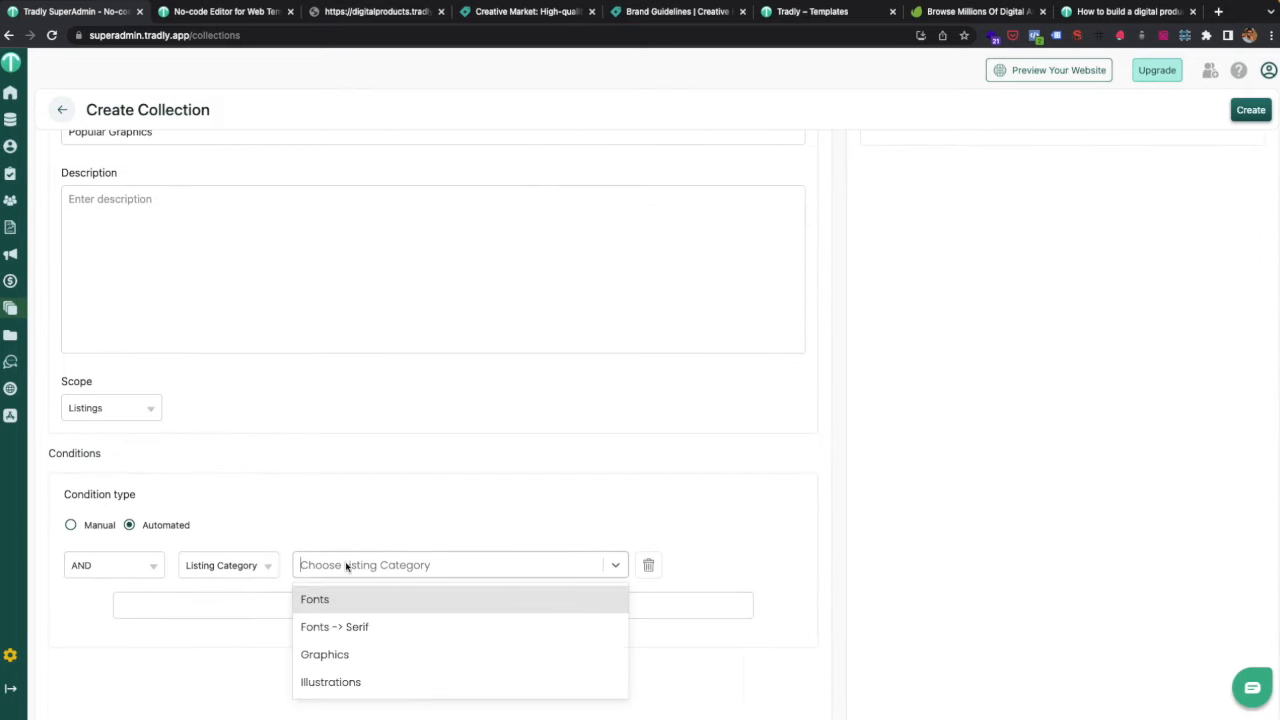
{"action": "left_click", "coordinate": [357, 662]}
Make the Popular Graphics collection available on the Web channel and create it.
{"action": "scroll", "coordinate": [765, 446], "scroll_direction": "up", "scroll_amount": 5}
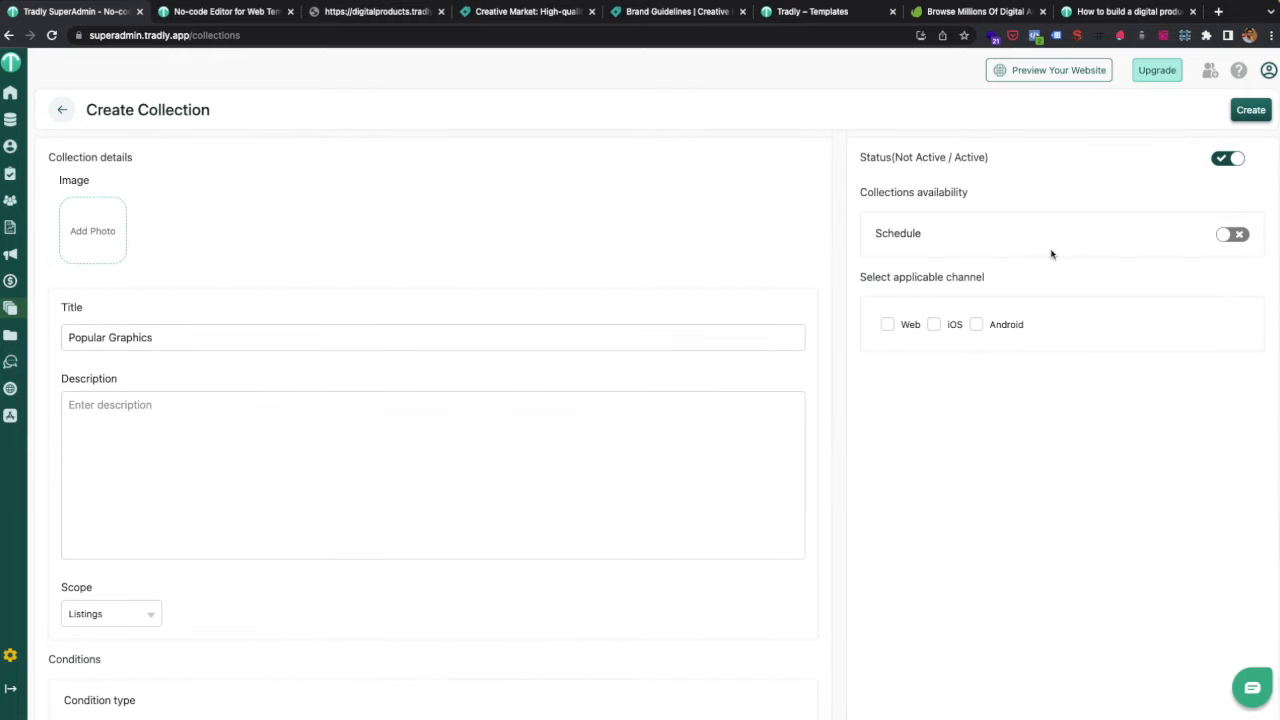
{"action": "left_click", "coordinate": [887, 324]}
{"action": "left_click", "coordinate": [1251, 110]}
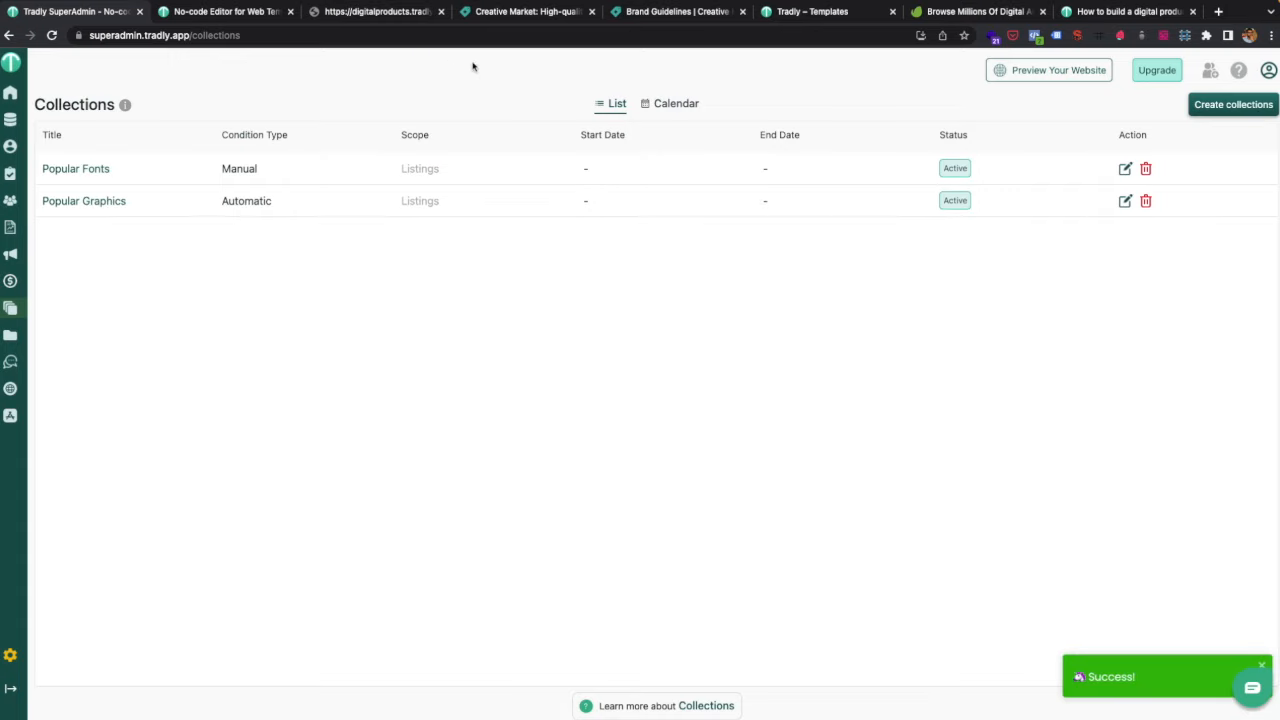
Start a new collection titled Popular Illustrations with its scope set to Listings.
{"action": "left_click", "coordinate": [1215, 106]}
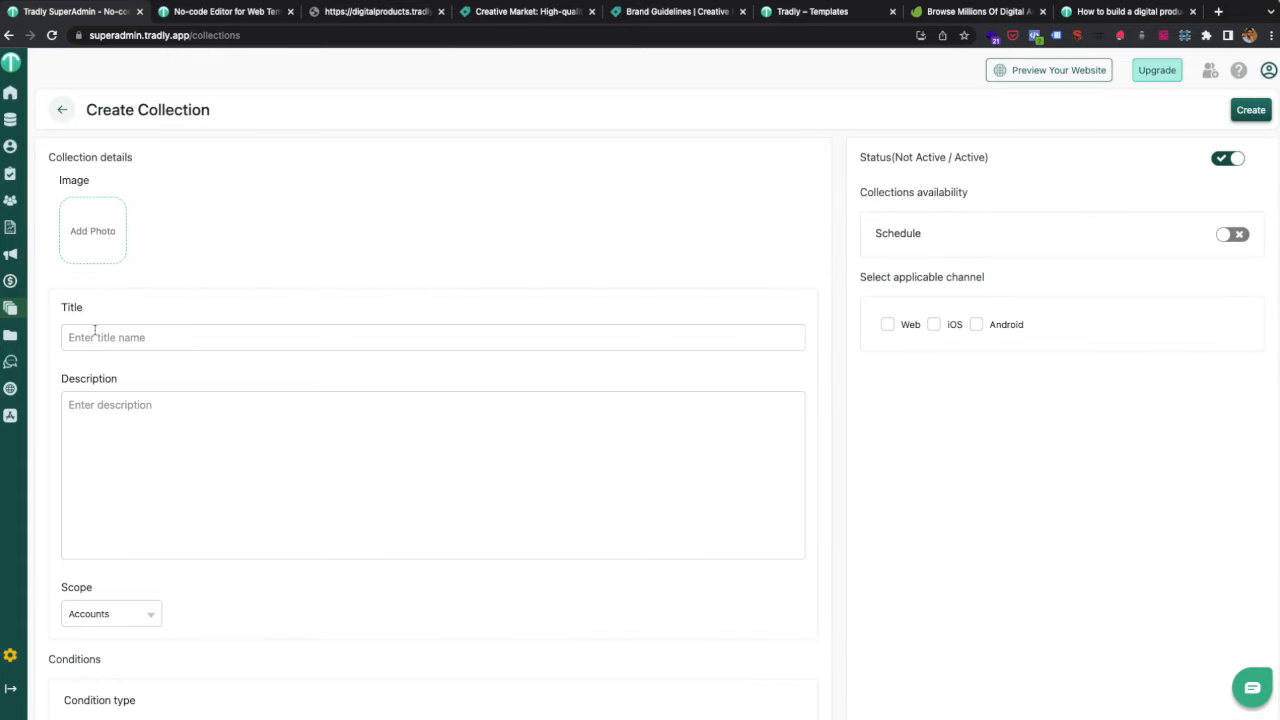
{"action": "type", "text": "p"}
{"action": "scroll", "coordinate": [193, 628], "scroll_direction": "down", "scroll_amount": 3}
{"action": "left_click", "coordinate": [109, 453]}
{"action": "left_click", "coordinate": [99, 499]}
Give the Popular Illustrations collection an automated condition matching the Illustrations listing category.
{"action": "left_click", "coordinate": [150, 573]}
{"action": "left_click", "coordinate": [250, 613]}
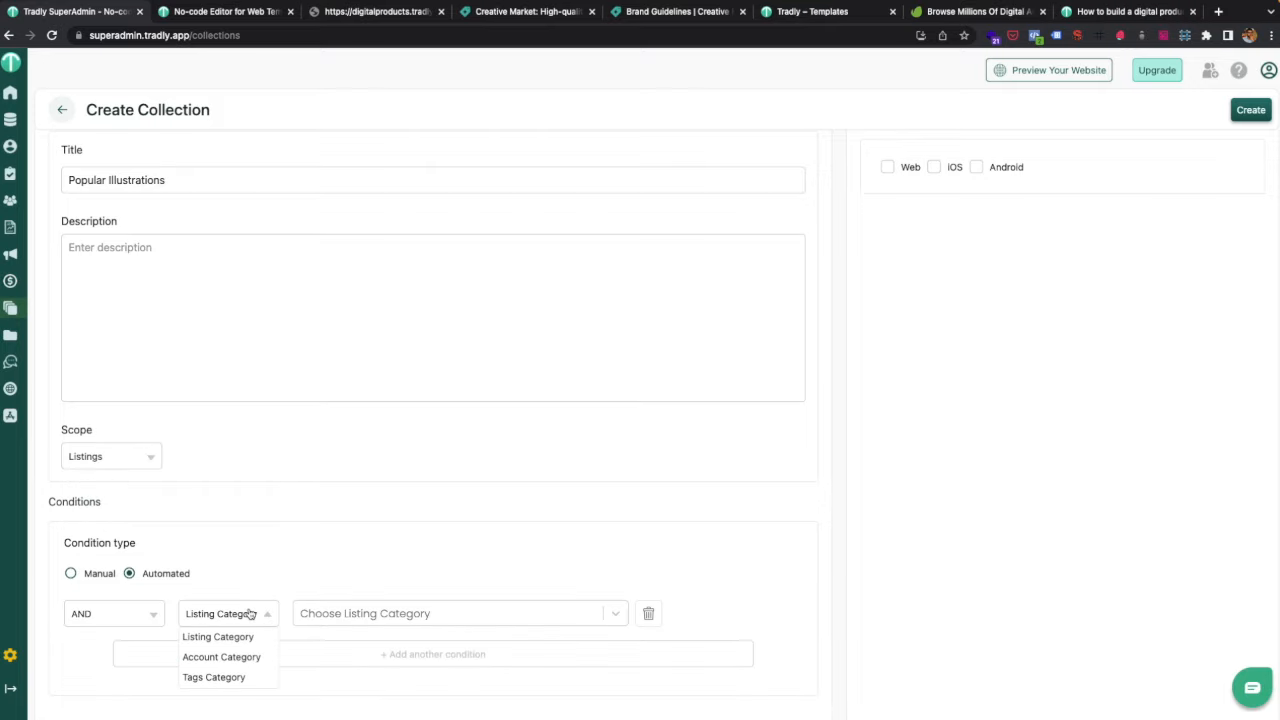
{"action": "left_click", "coordinate": [345, 613]}
{"action": "left_click", "coordinate": [329, 697]}
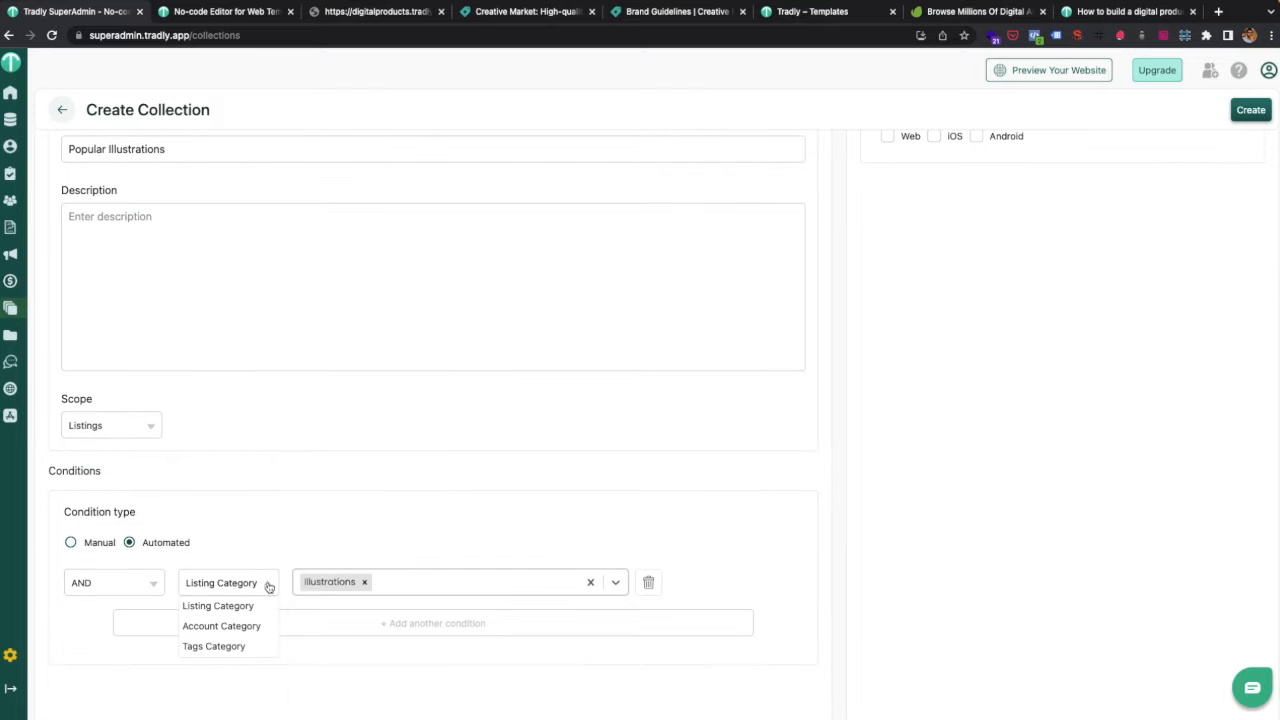
{"action": "left_click", "coordinate": [269, 586]}
Make the Popular Illustrations collection available on the Web channel and create it.
{"action": "scroll", "coordinate": [979, 295], "scroll_direction": "up", "scroll_amount": 2}
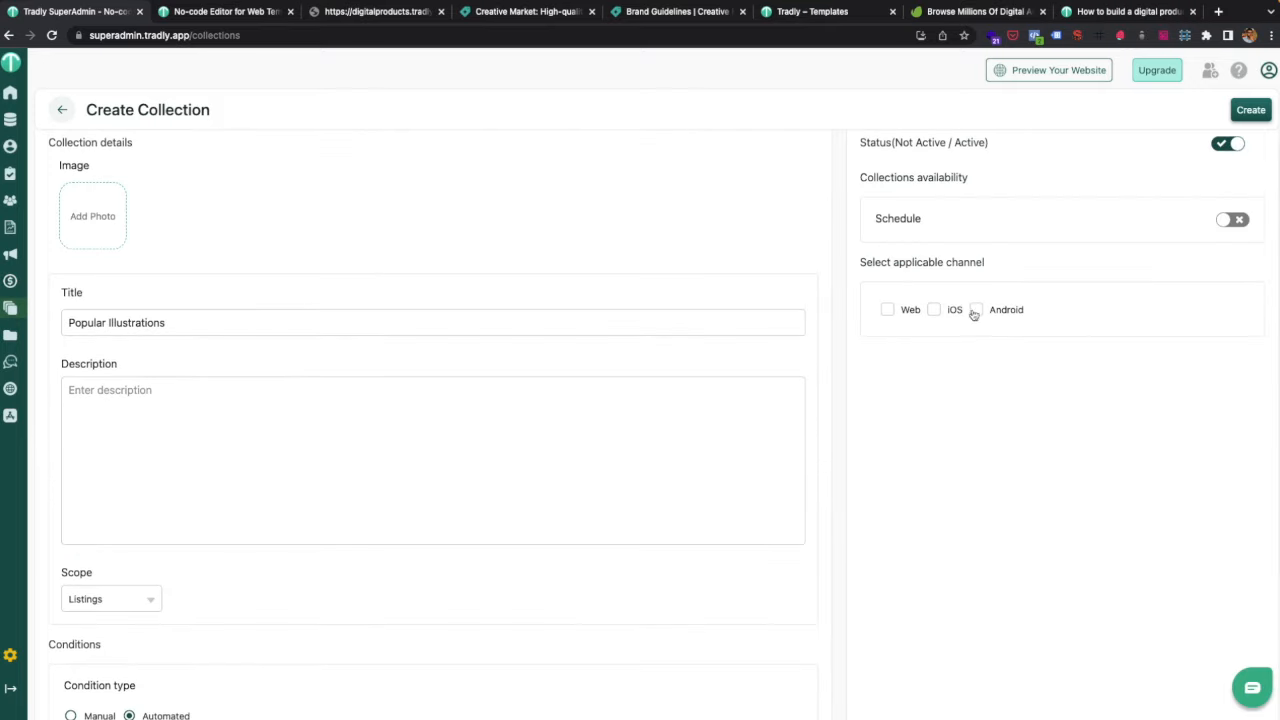
{"action": "left_click", "coordinate": [886, 309]}
{"action": "left_click", "coordinate": [1258, 115]}
Reload the live storefront's home page and review the category cards and the collection sections.
{"action": "mouse_move", "coordinate": [376, 2]}
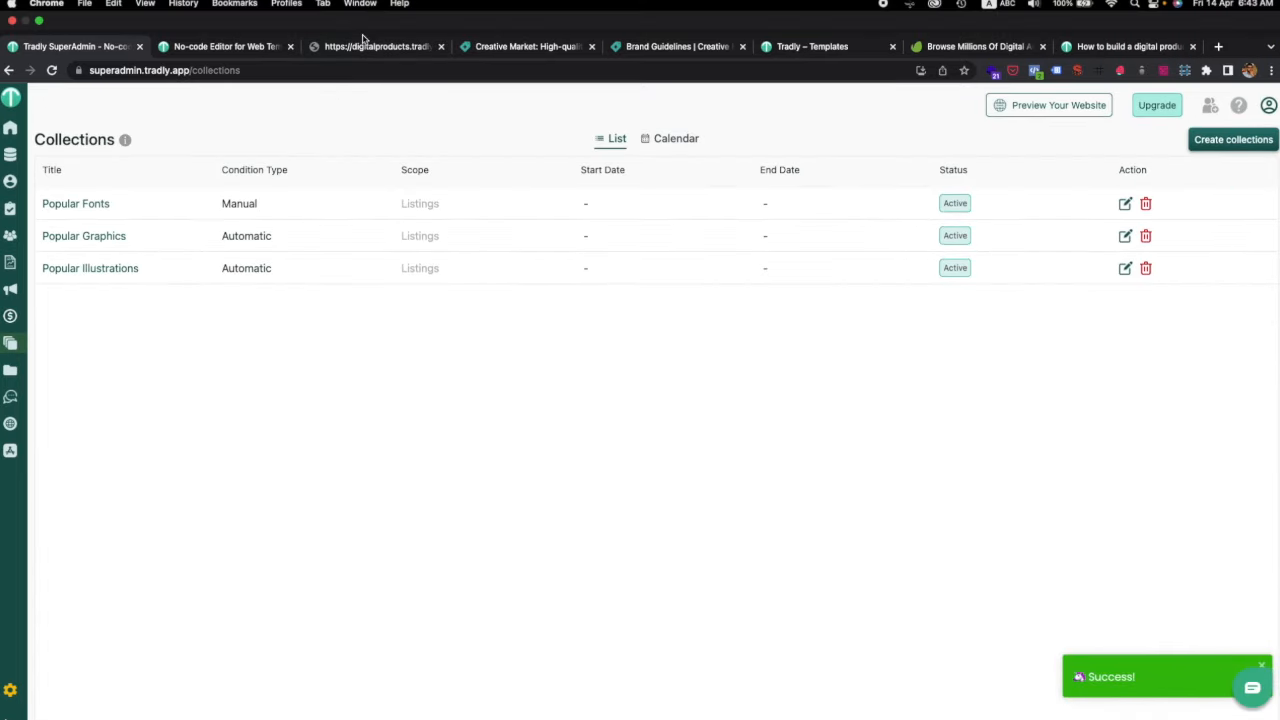
{"action": "left_click", "coordinate": [356, 50]}
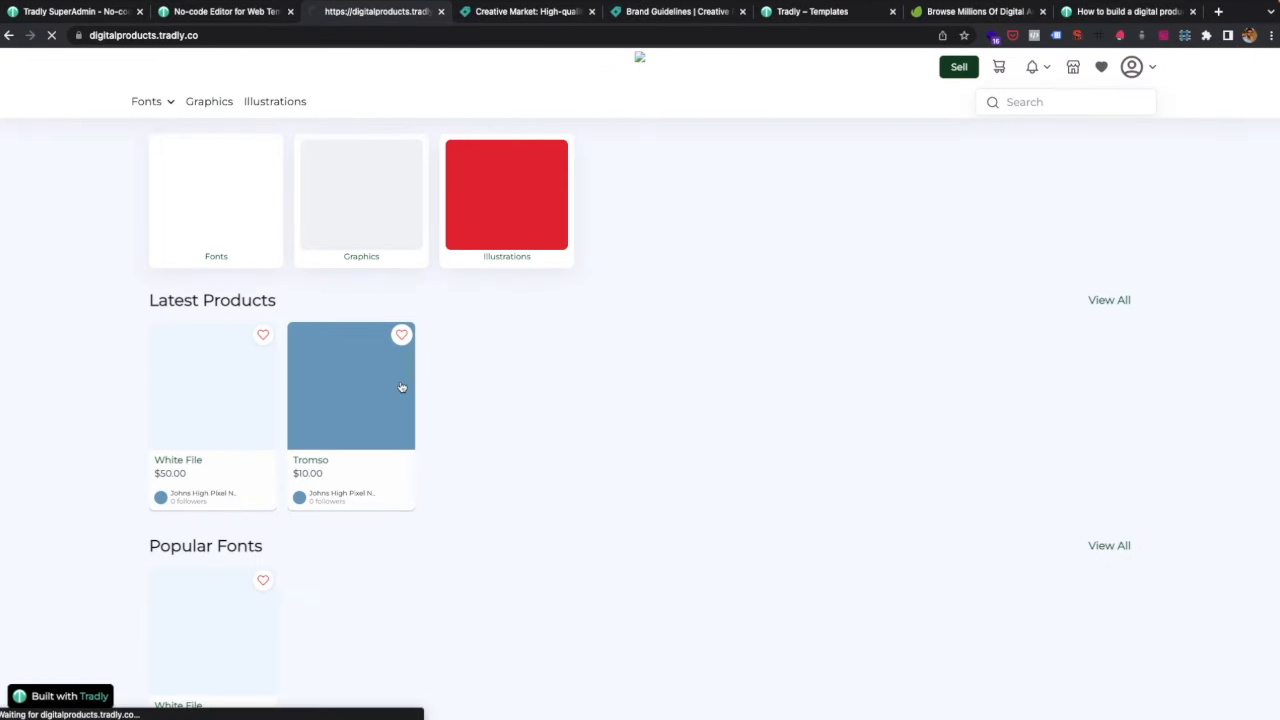
{"action": "scroll", "coordinate": [401, 387], "scroll_direction": "down", "scroll_amount": 4}
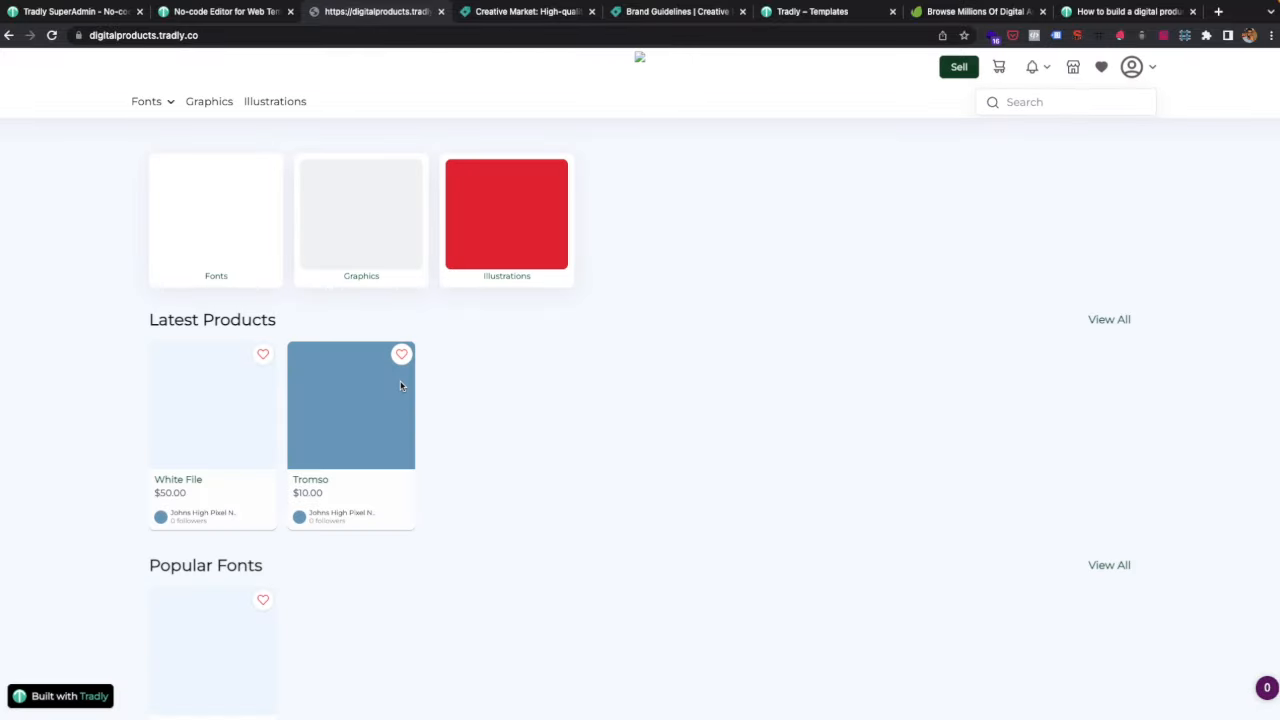
{"action": "scroll", "coordinate": [414, 509], "scroll_direction": "down", "scroll_amount": 8}
{"action": "scroll", "coordinate": [283, 551], "scroll_direction": "up", "scroll_amount": 4}
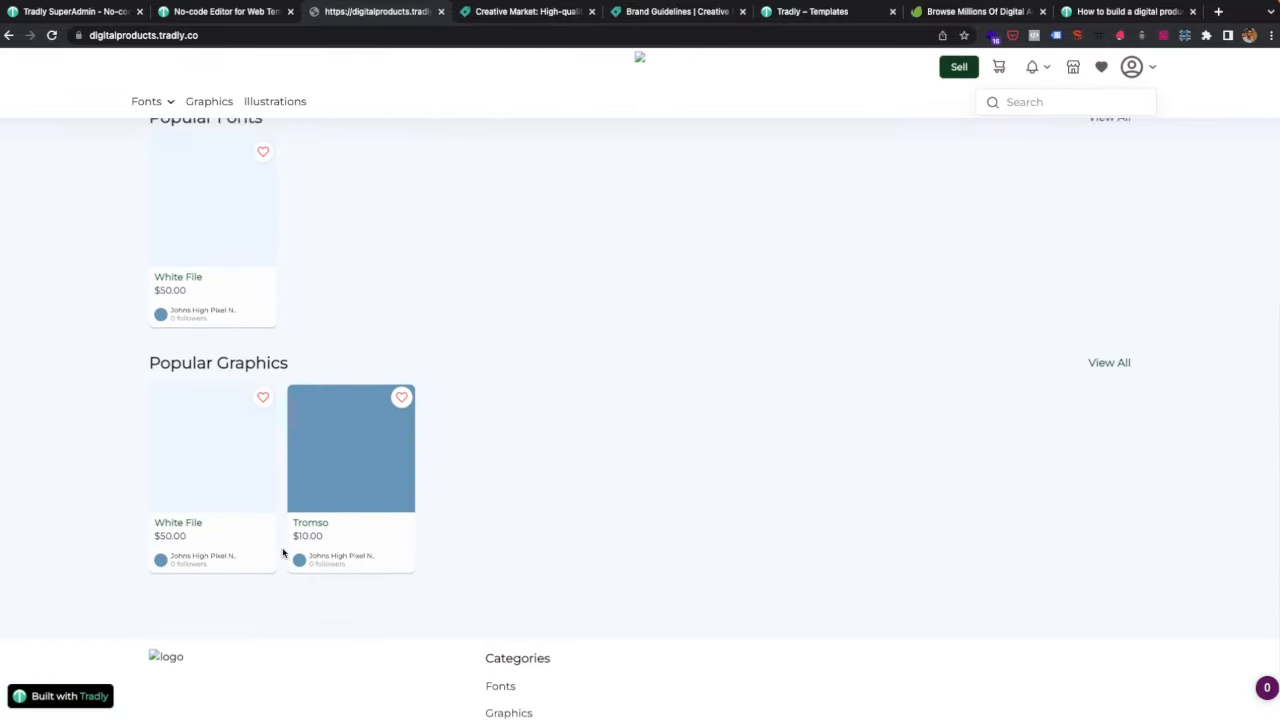
{"action": "scroll", "coordinate": [283, 551], "scroll_direction": "down", "scroll_amount": 4}
{"action": "scroll", "coordinate": [283, 552], "scroll_direction": "up", "scroll_amount": 4}
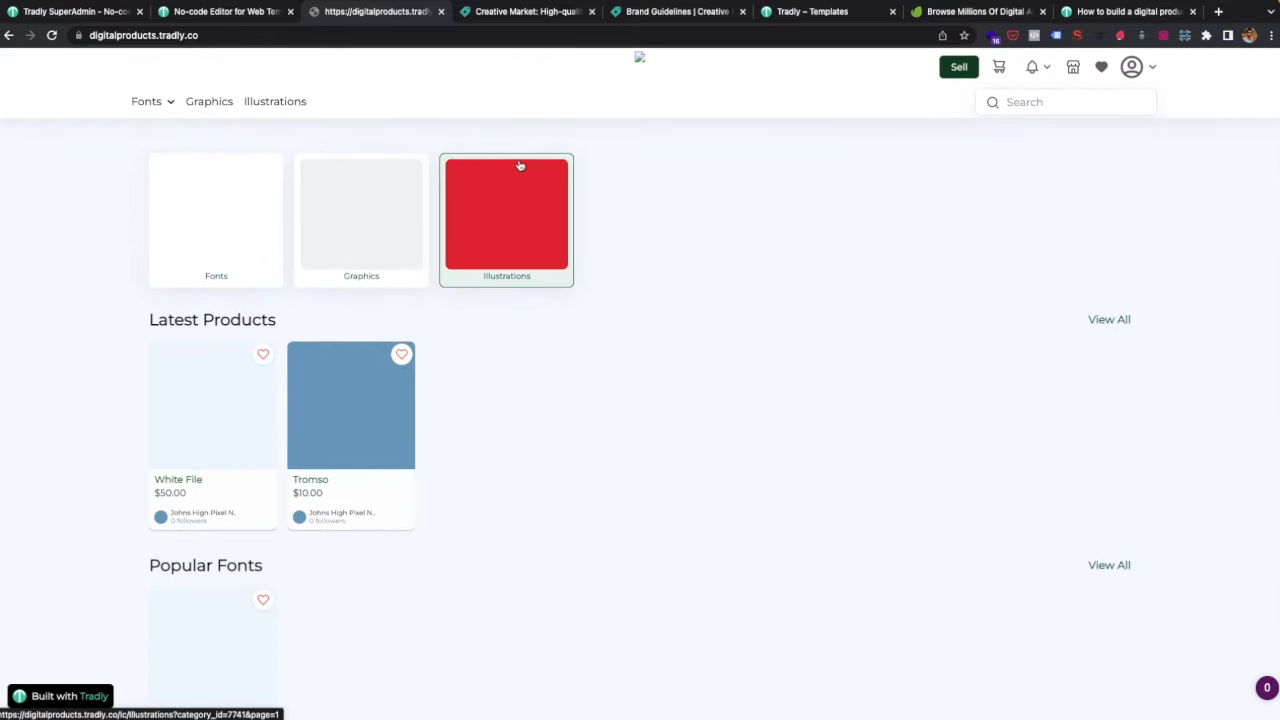
Review Creative Market's home page sections, from the trending categories through to the Tips, Tricks, and Trends blog section.
{"action": "left_click", "coordinate": [516, 12]}
{"action": "scroll", "coordinate": [430, 345], "scroll_direction": "up", "scroll_amount": 5}
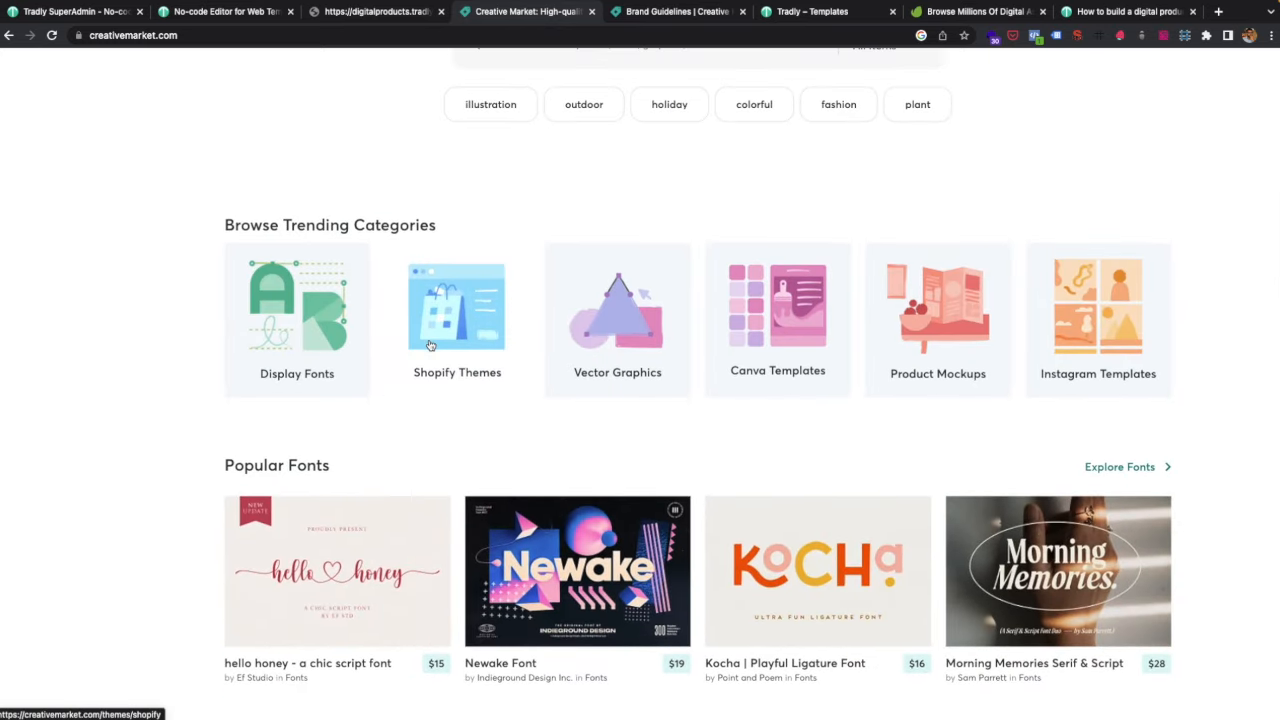
{"action": "scroll", "coordinate": [430, 345], "scroll_direction": "down", "scroll_amount": 2}
{"action": "scroll", "coordinate": [430, 345], "scroll_direction": "up", "scroll_amount": 3}
{"action": "scroll", "coordinate": [430, 345], "scroll_direction": "down", "scroll_amount": 6}
{"action": "scroll", "coordinate": [430, 345], "scroll_direction": "down", "scroll_amount": 8}
{"action": "scroll", "coordinate": [415, 527], "scroll_direction": "down", "scroll_amount": 3}
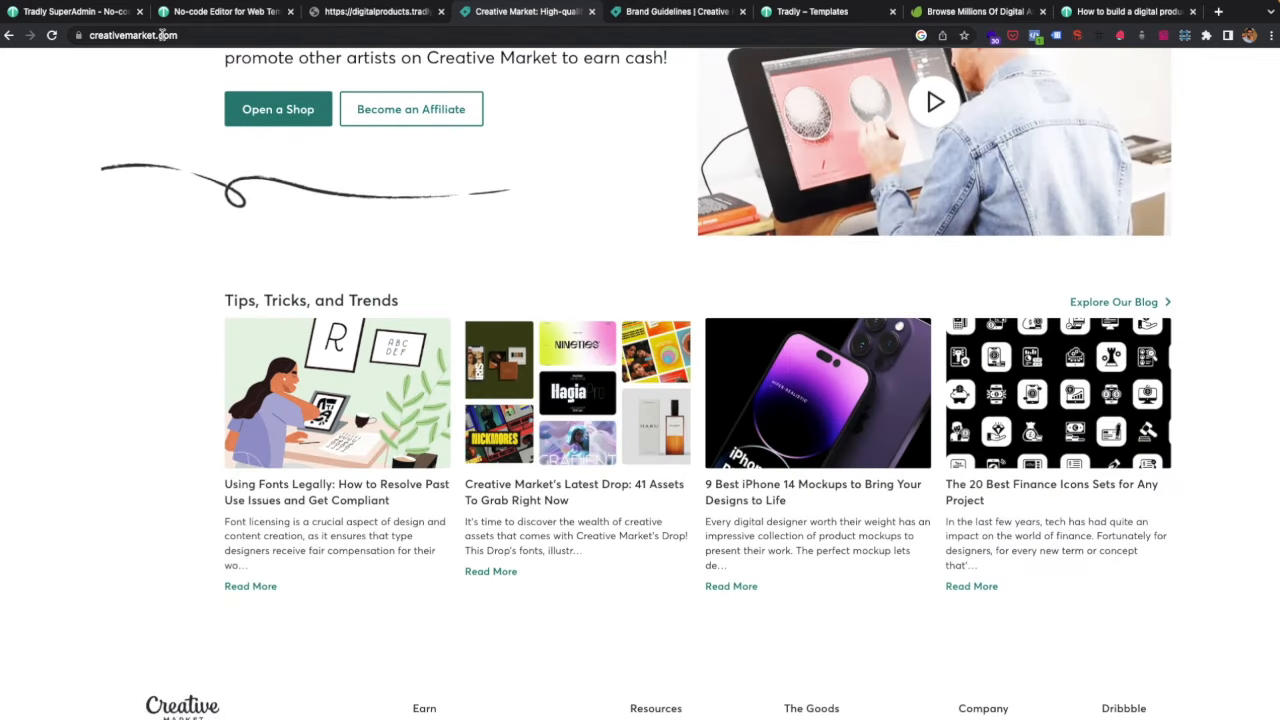
From Tradly SuperAdmin, go to the workspace's Blogs area and start a new blog post.
{"action": "left_click", "coordinate": [93, 18]}
{"action": "mouse_move", "coordinate": [10, 388]}
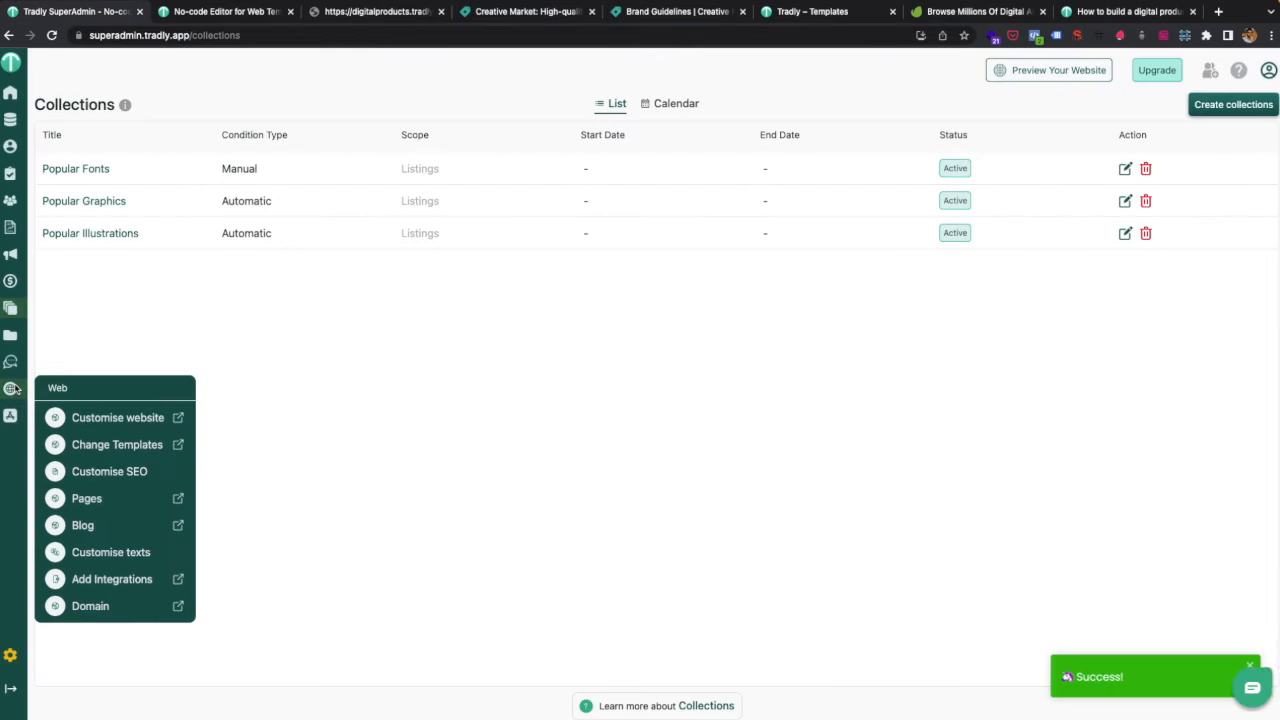
{"action": "left_click", "coordinate": [89, 535]}
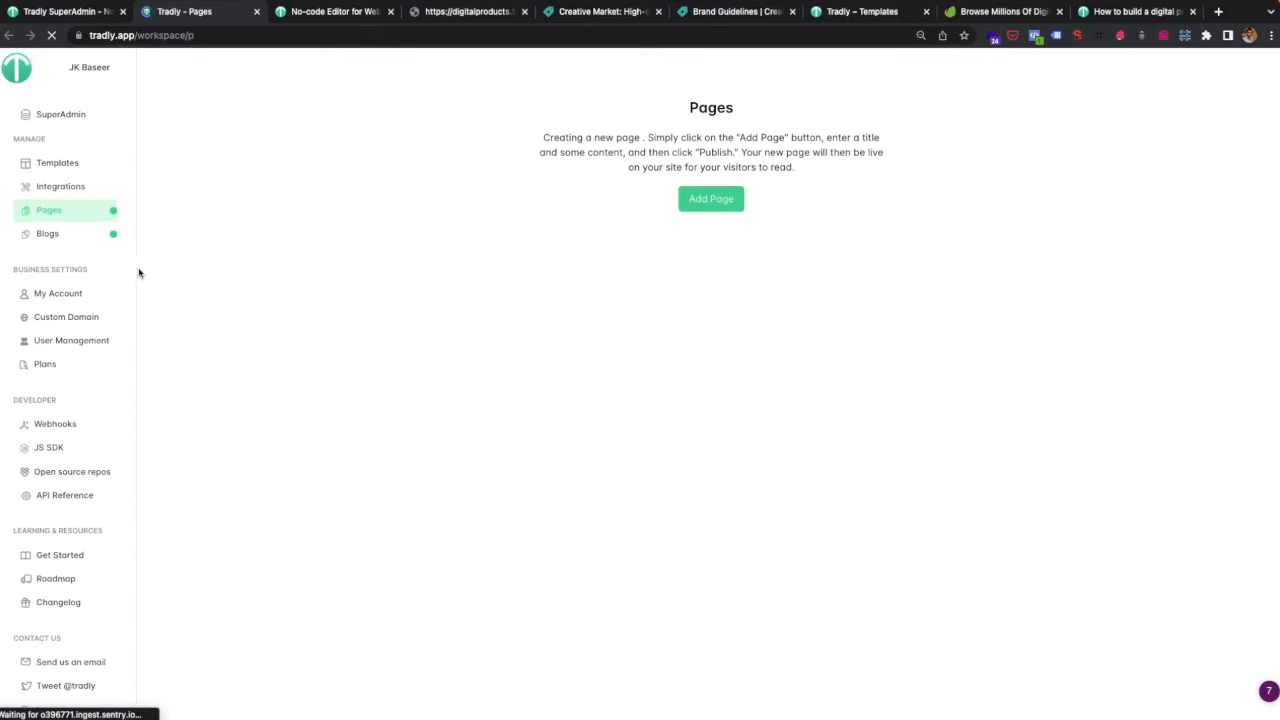
{"action": "left_click", "coordinate": [57, 242]}
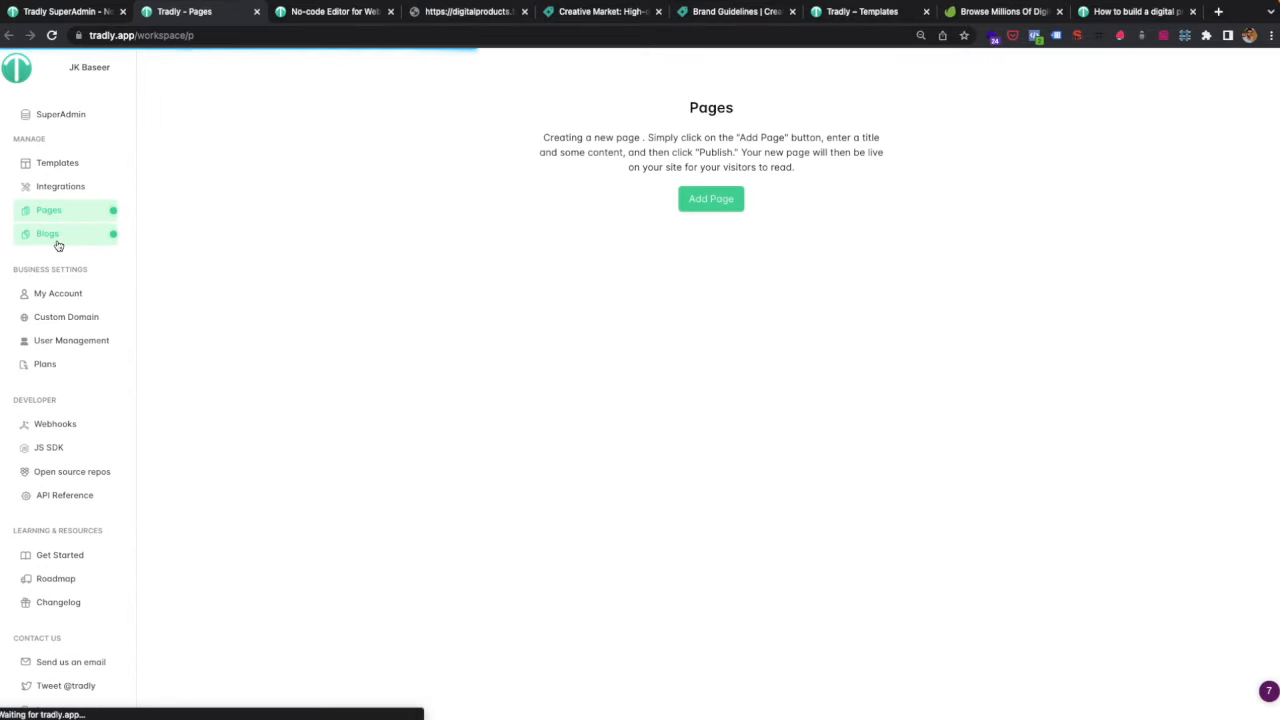
{"action": "left_click", "coordinate": [717, 204]}
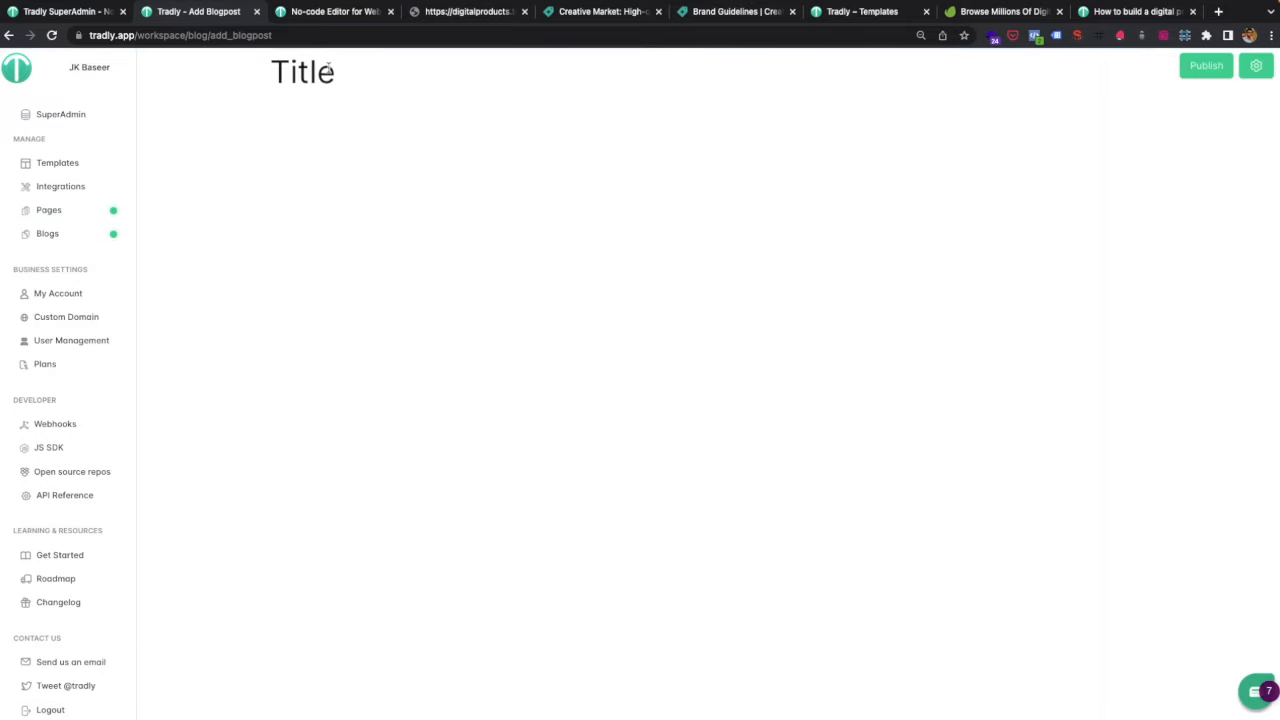
Title the blog post "The most famous picks".
{"action": "left_click", "coordinate": [310, 77]}
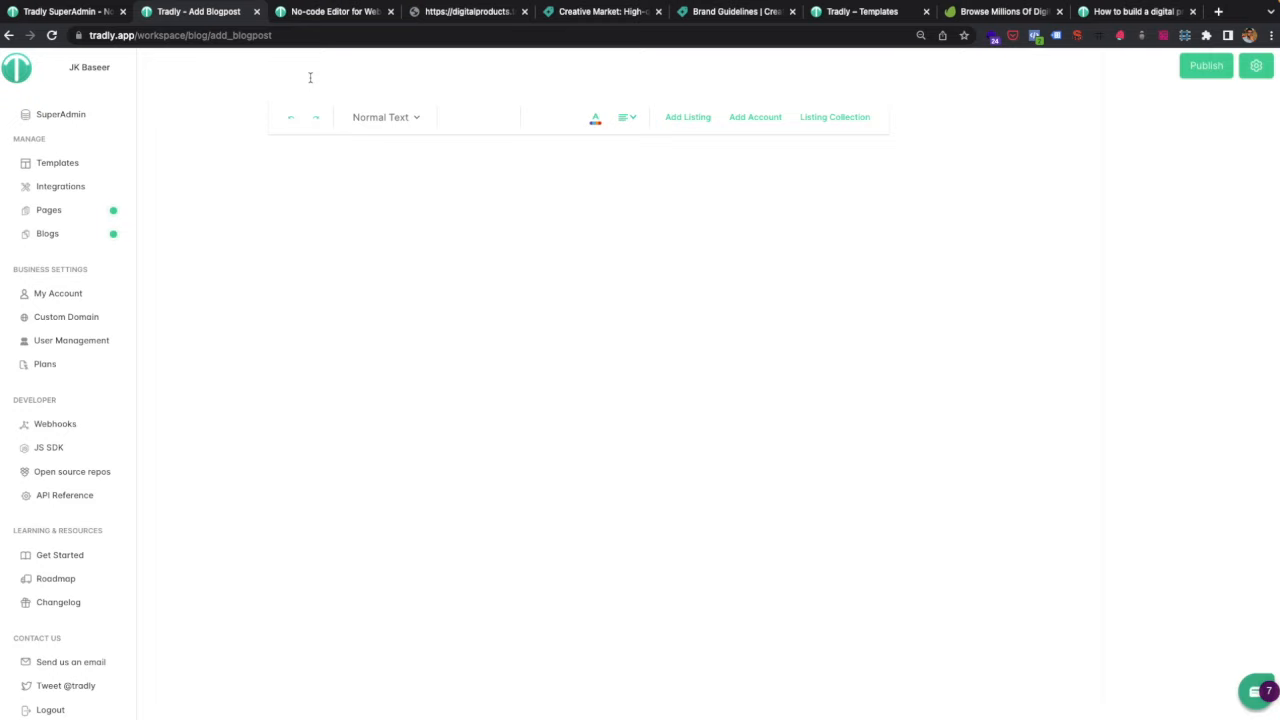
{"action": "type", "text": "The most fam"}
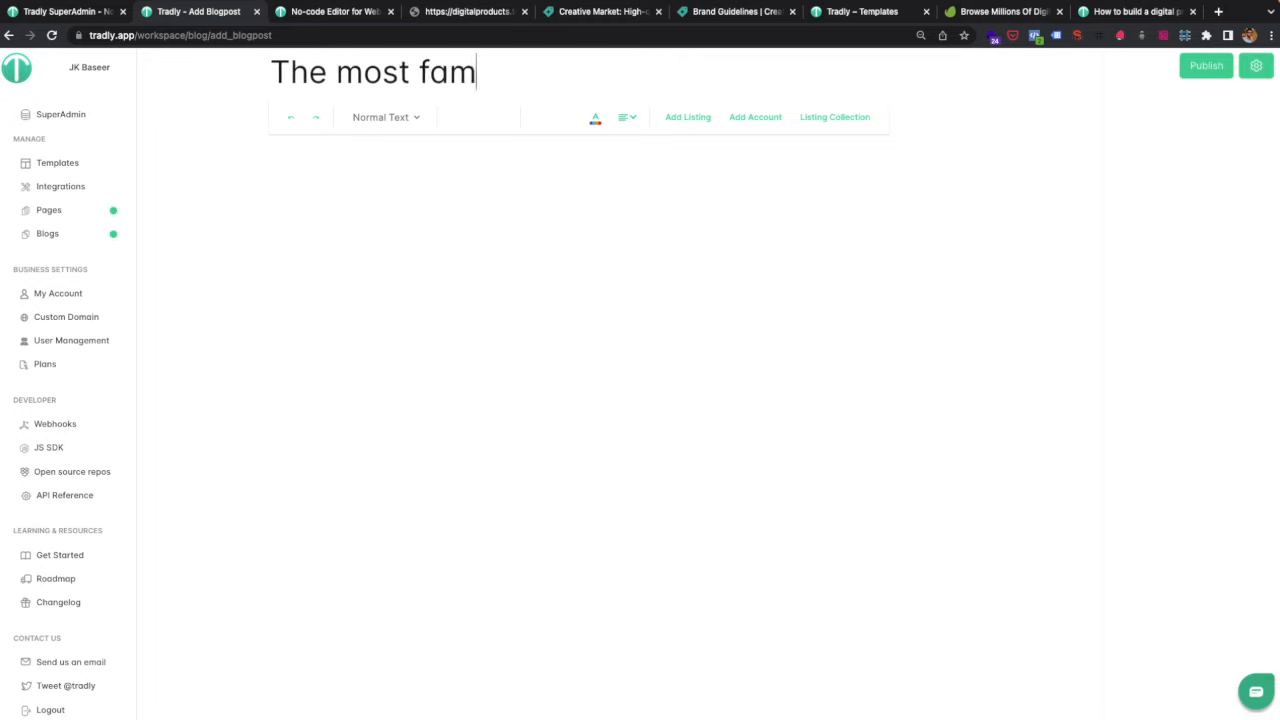
{"action": "type", "text": "ous picks"}
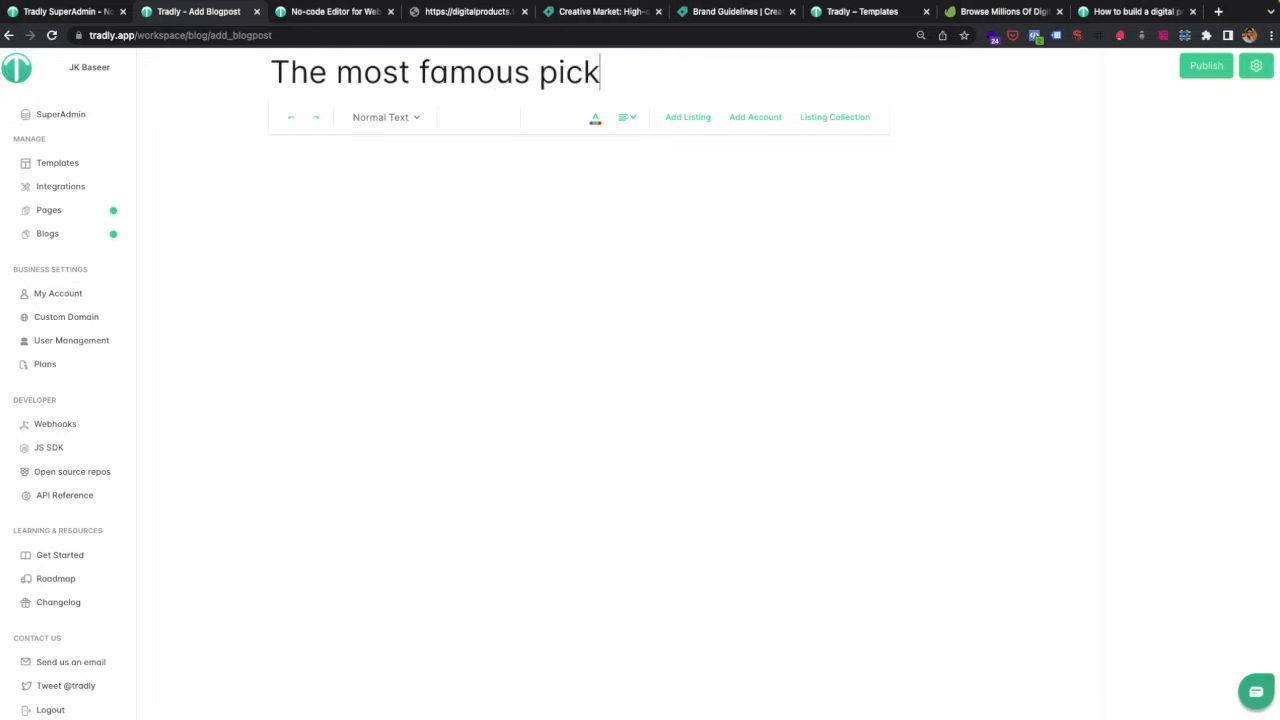
Fill the blog post's body with the placeholder text "Lorem Opsum" repeated five times.
{"action": "left_click", "coordinate": [326, 176]}
{"action": "type", "text": "Lorem Opsum"}
{"action": "key", "text": "super+a"}
{"action": "key", "text": "super+c"}
{"action": "key", "text": "Right"}
{"action": "key", "text": "super+v"}
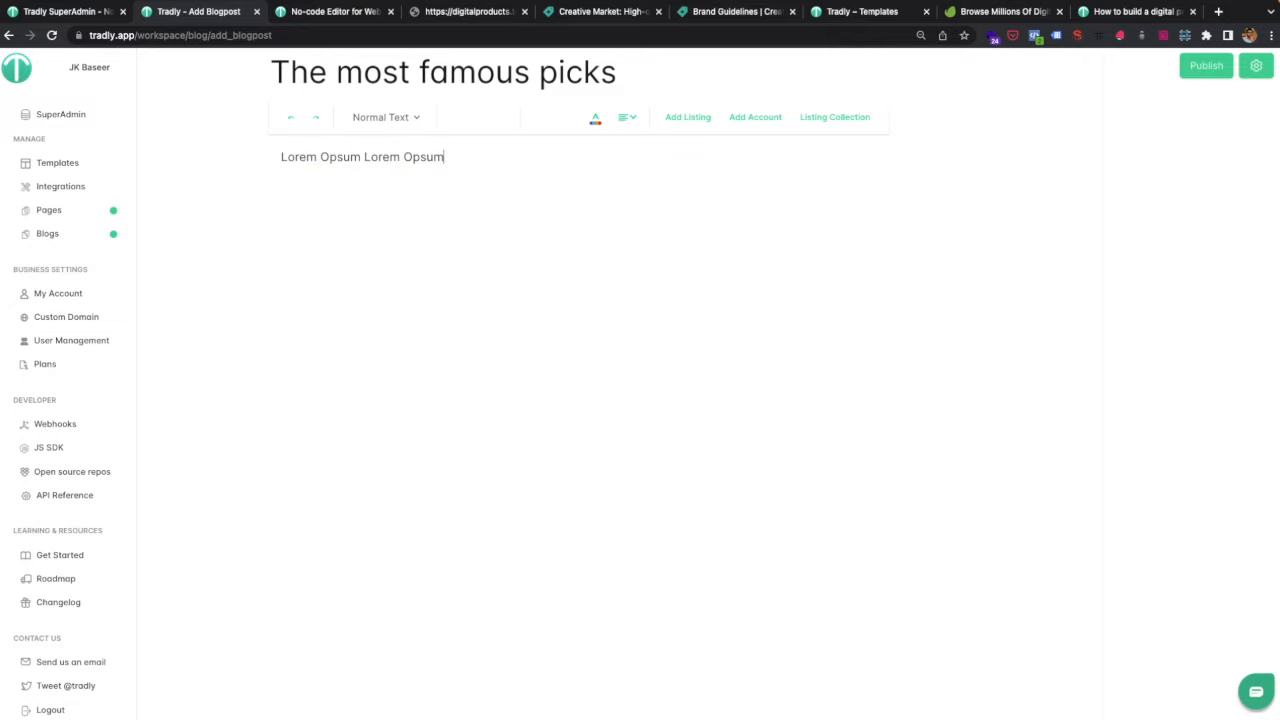
{"action": "key", "text": "super+v"}
{"action": "key", "text": "super+space"}
{"action": "key", "text": "super+v"}
{"action": "key", "text": "Escape"}
{"action": "key", "text": "super+v"}
{"action": "key", "text": "super+v"}
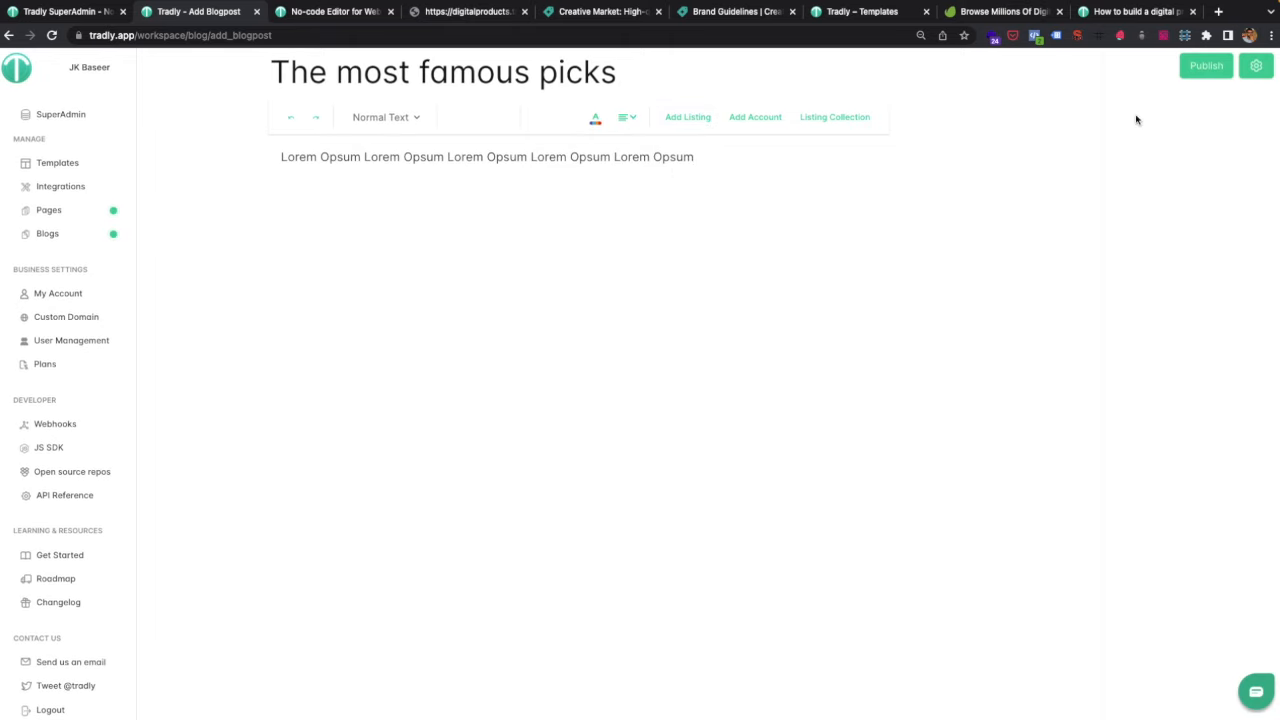
Publish the blog post, then add a solid lavender cover image from the colors folder and save the update.
{"action": "left_click", "coordinate": [1204, 76]}
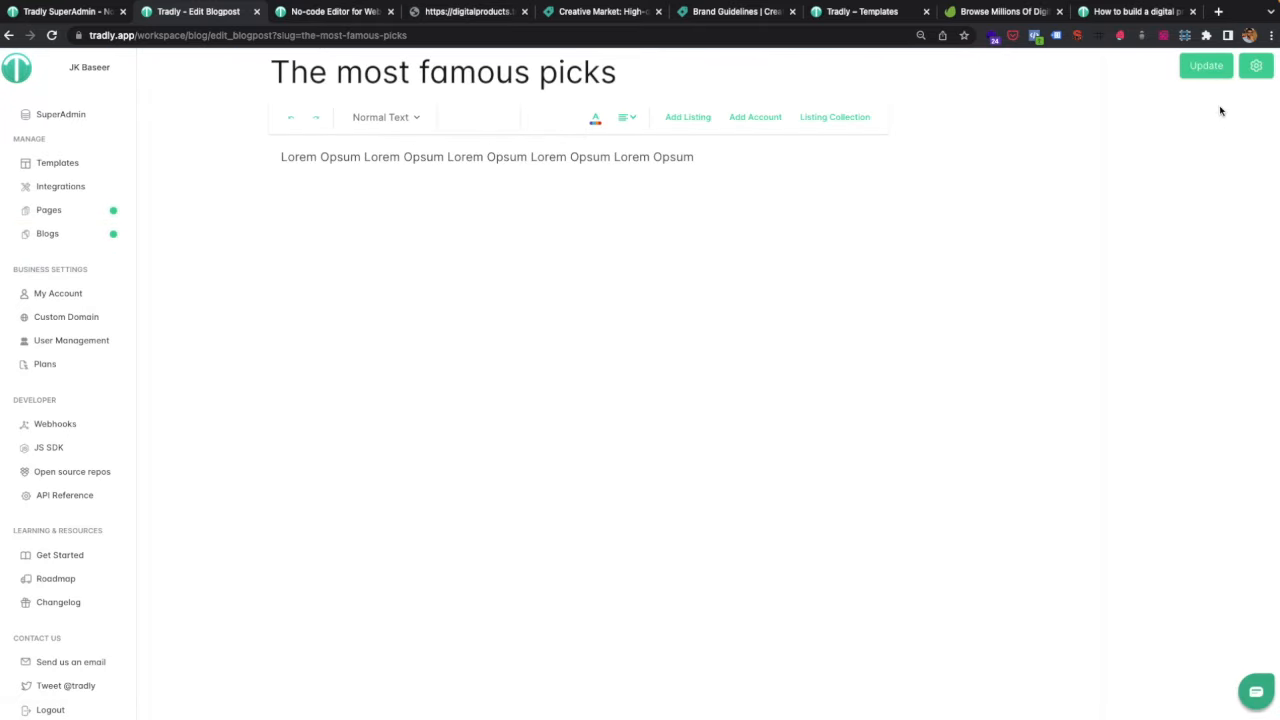
{"action": "left_click", "coordinate": [1256, 65]}
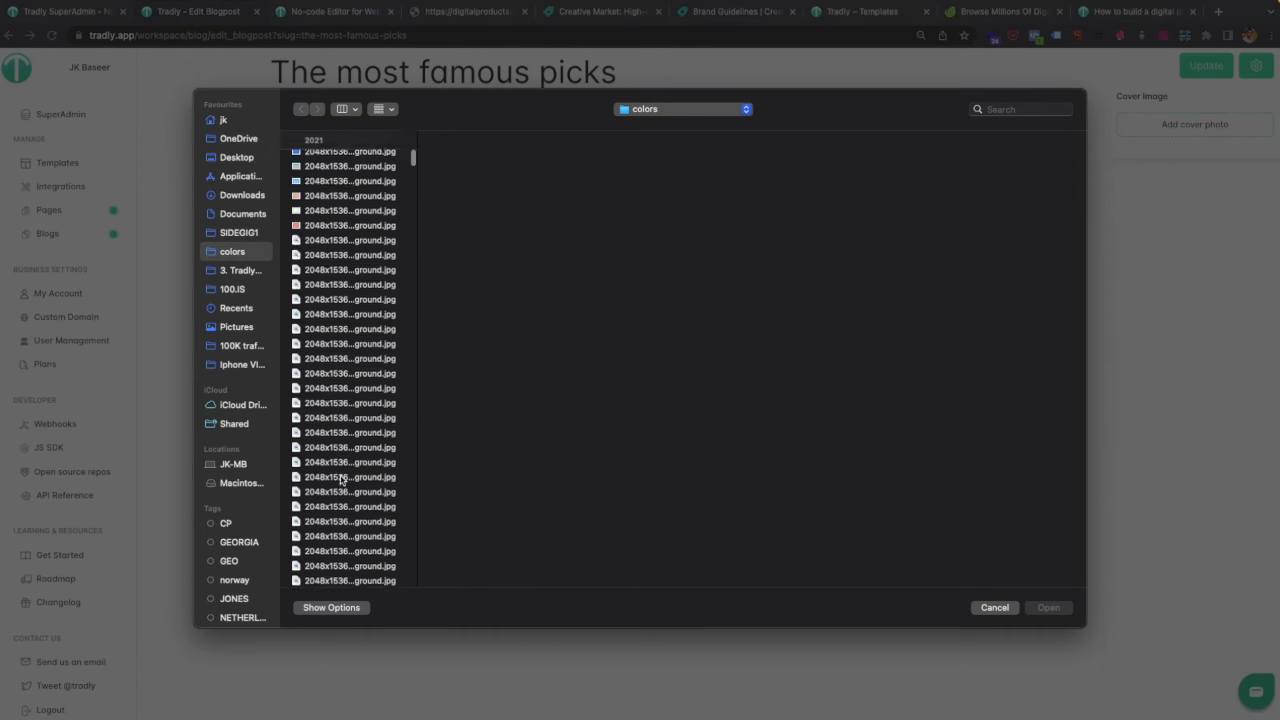
{"action": "double_click", "coordinate": [400, 367]}
{"action": "left_click", "coordinate": [1207, 66]}
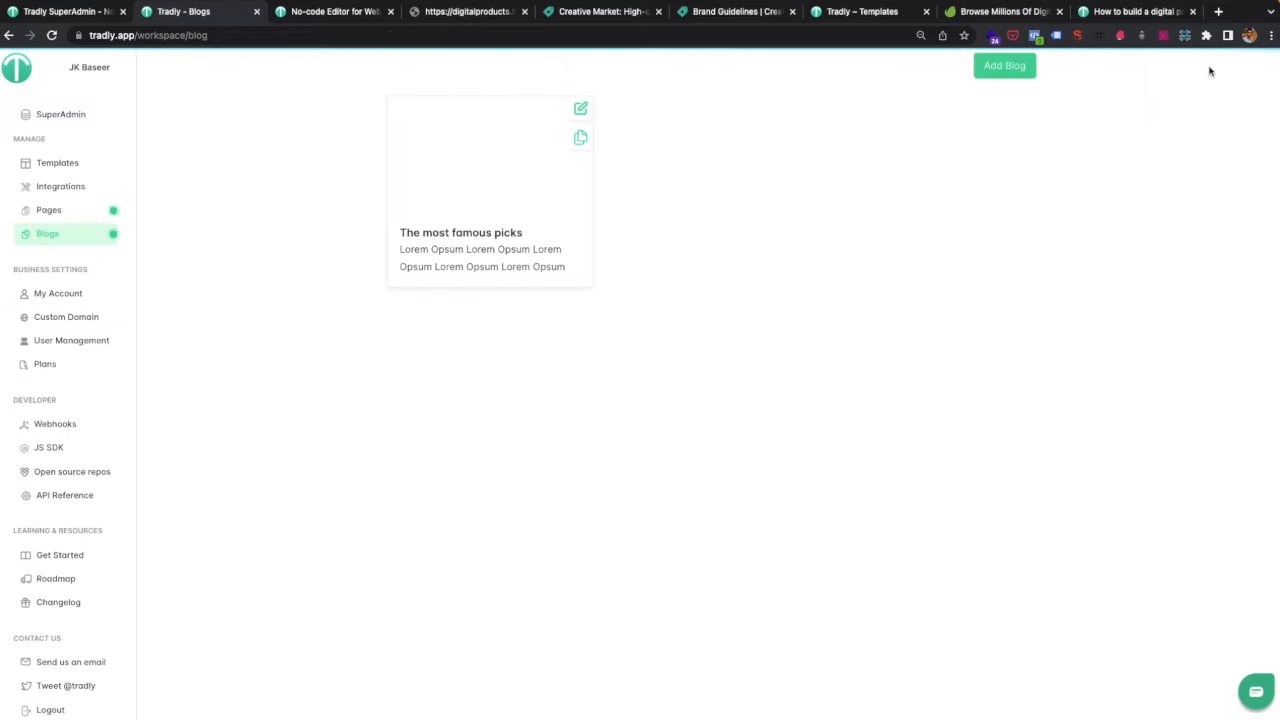
Start another blog post titled "Graphics inspired by Greek Customs" with the body text "Lorem opsum".
{"action": "left_click", "coordinate": [1018, 66]}
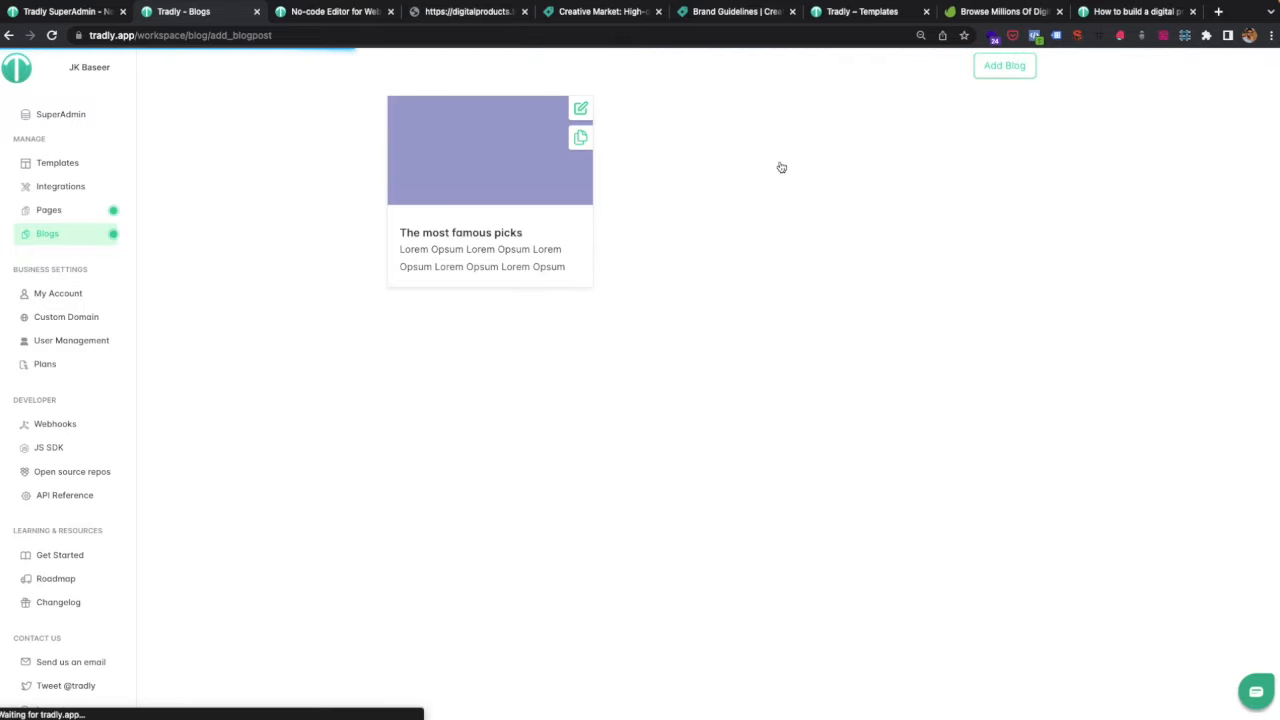
{"action": "left_click", "coordinate": [320, 66]}
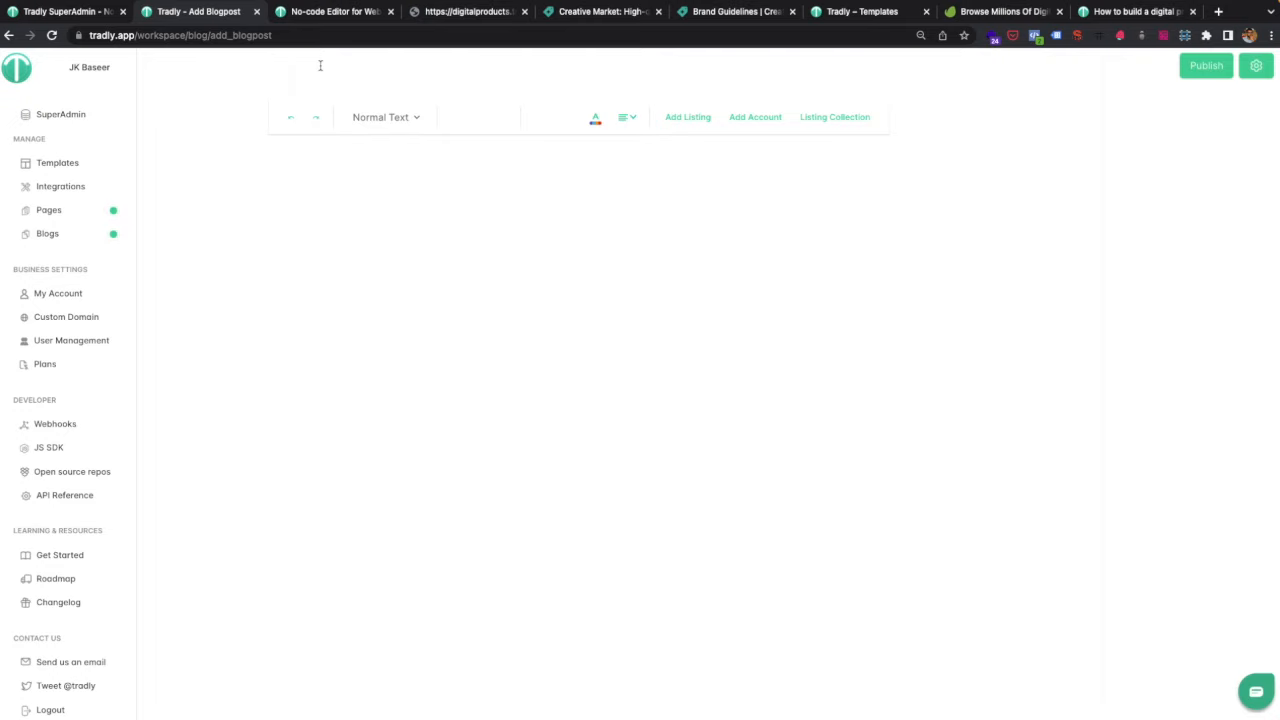
{"action": "type", "text": "Graphichs"}
{"action": "key", "text": "BackSpace"}
{"action": "key", "text": "BackSpace"}
{"action": "type", "text": "s inspired by "}
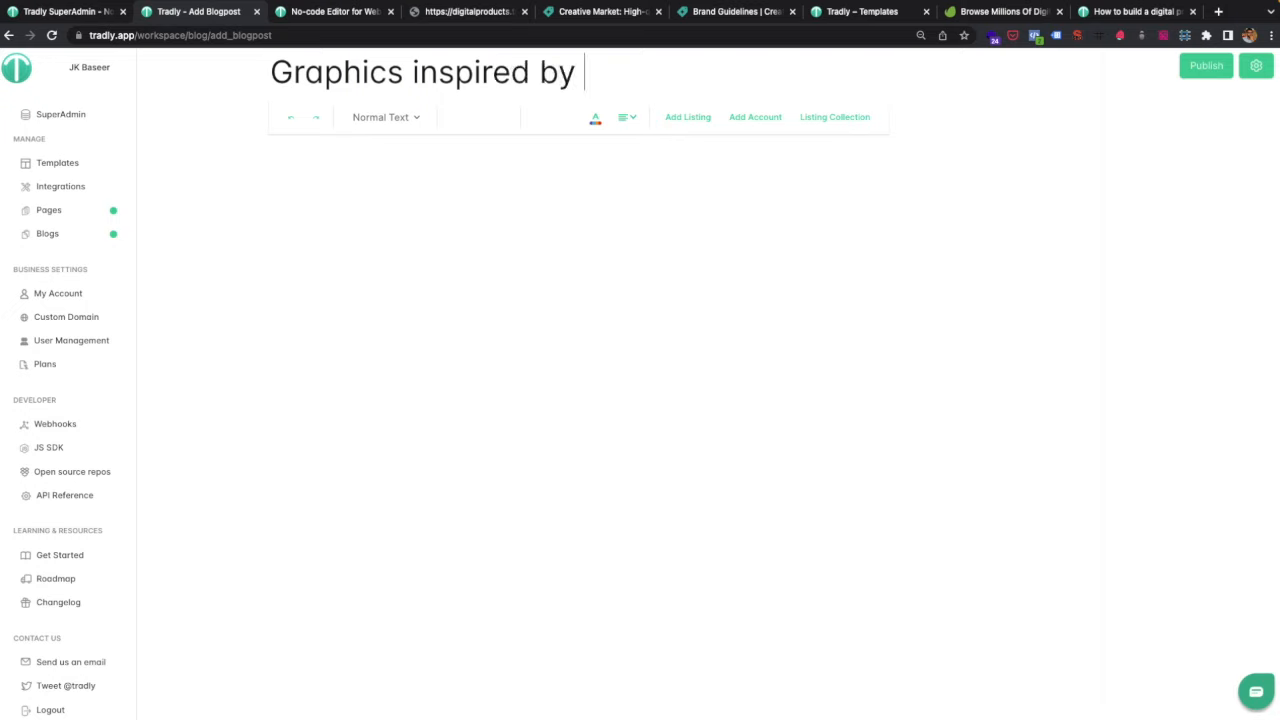
{"action": "type", "text": "Greek C"}
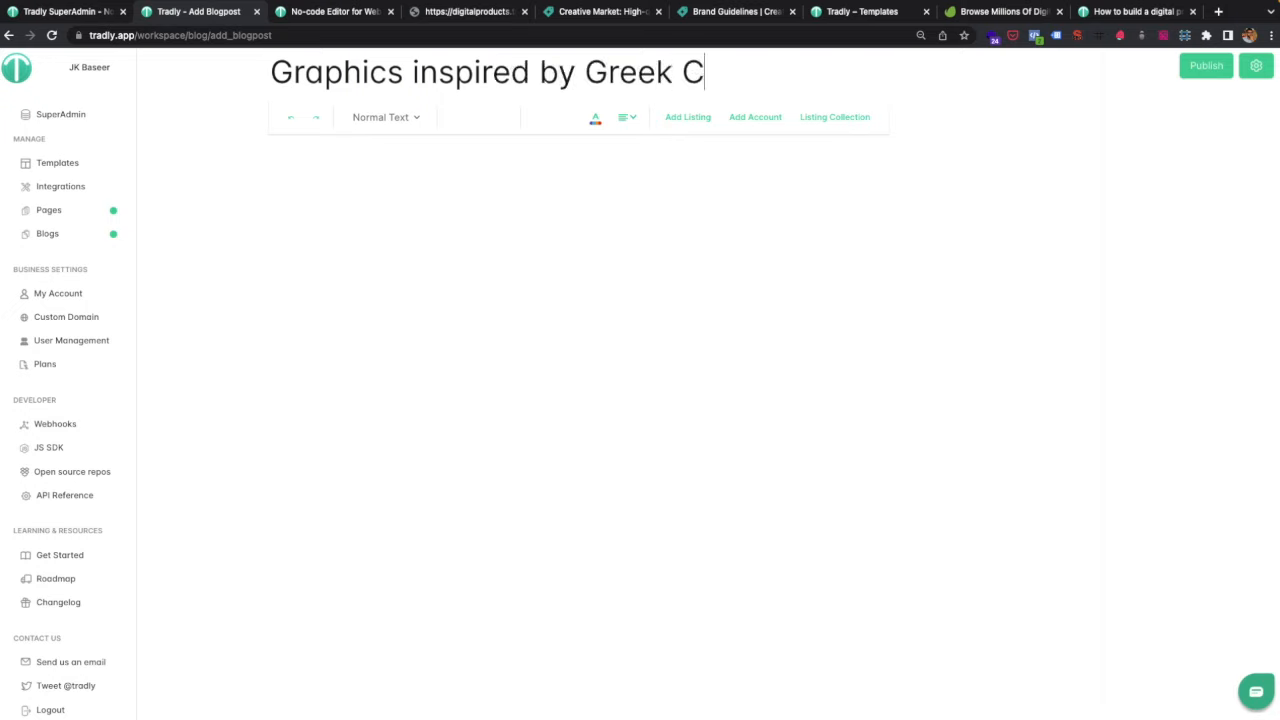
{"action": "type", "text": "ustoms"}
{"action": "left_click", "coordinate": [286, 168]}
{"action": "type", "text": "Lorem opsum"}
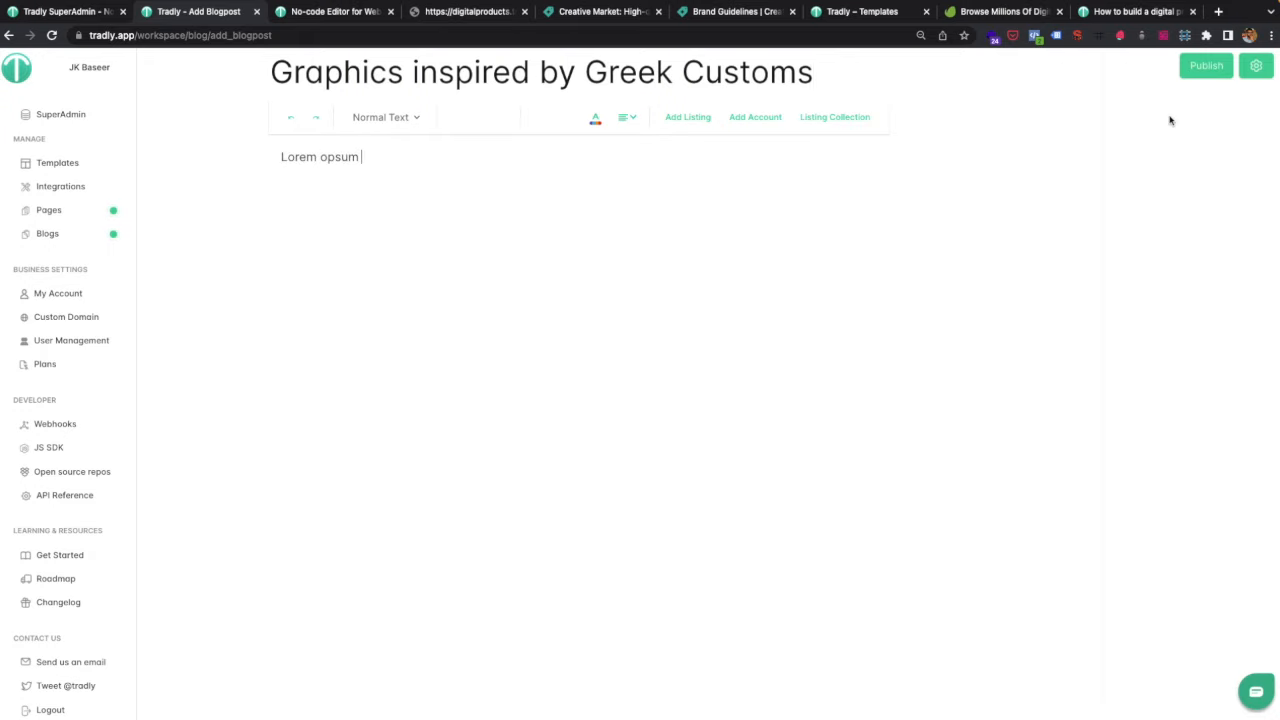
Set 2048x1536-blush-solid-color-background.jpg as the post's cover image and publish the post.
{"action": "left_click", "coordinate": [1256, 65]}
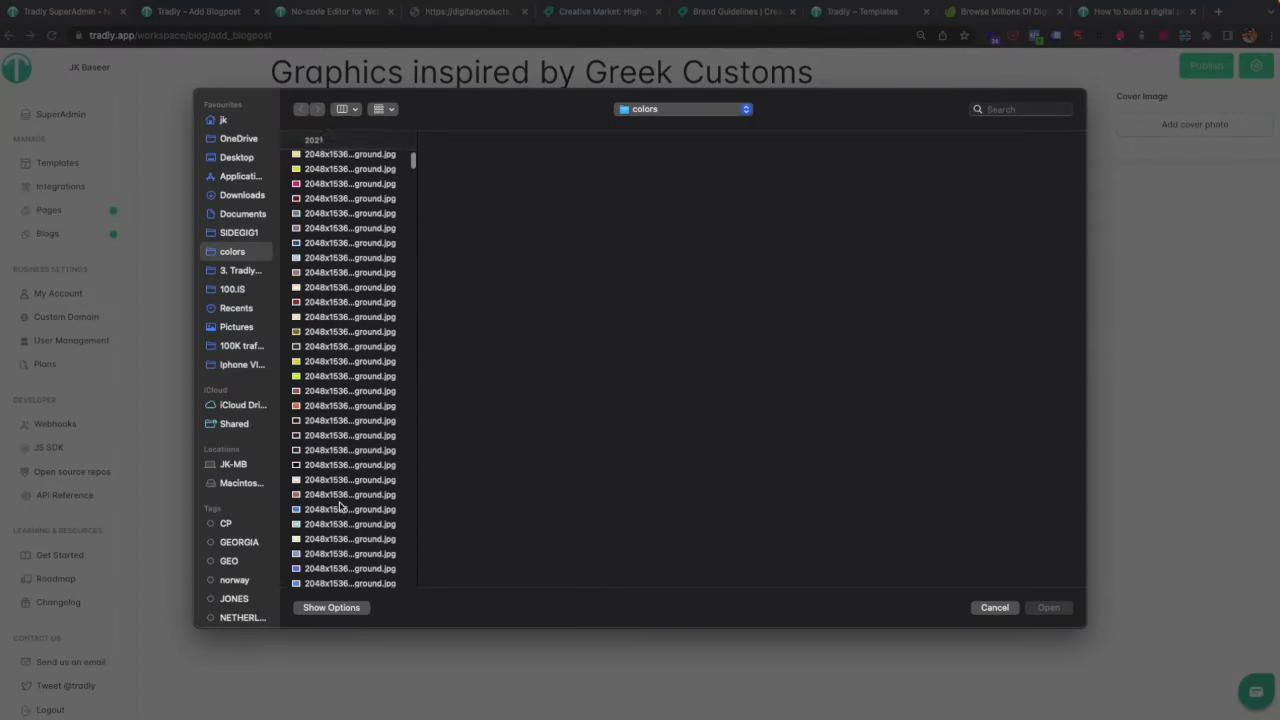
{"action": "left_click", "coordinate": [340, 508]}
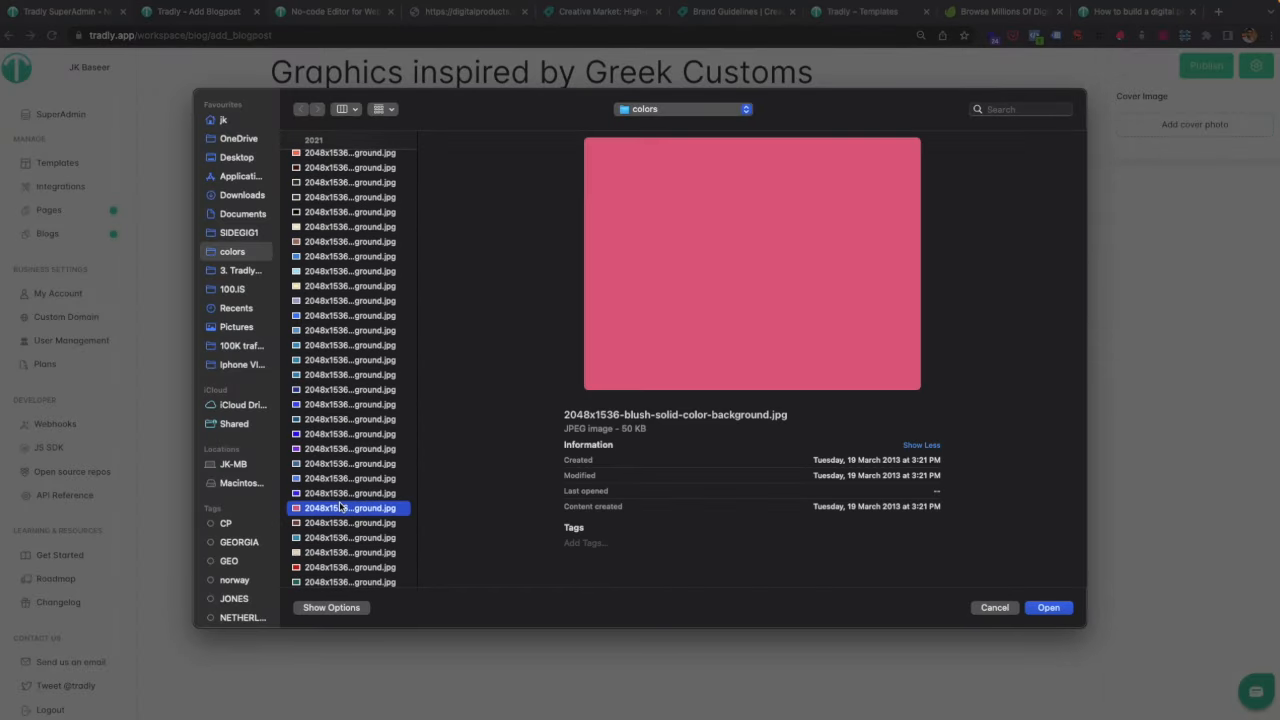
{"action": "double_click", "coordinate": [340, 508]}
{"action": "left_click", "coordinate": [1206, 70]}
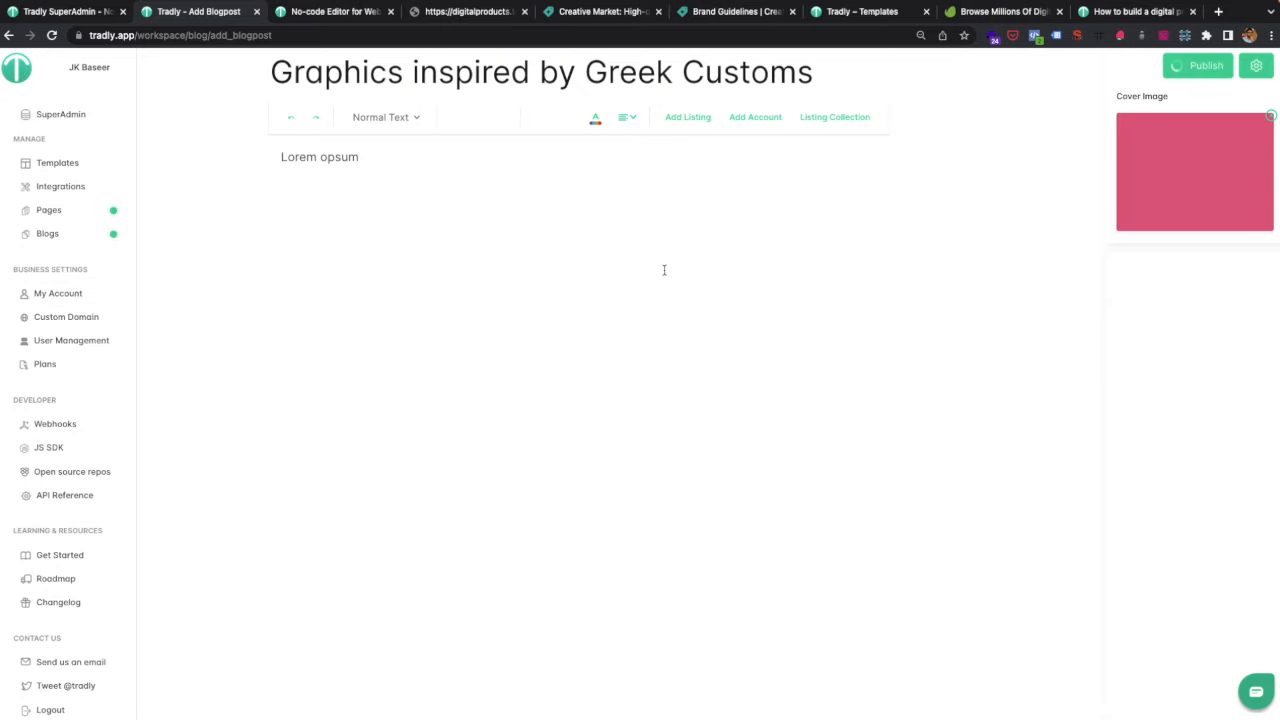
Reload the digitalproducts.tradly.co storefront and check its home page for the blog section.
{"action": "left_click", "coordinate": [460, 20]}
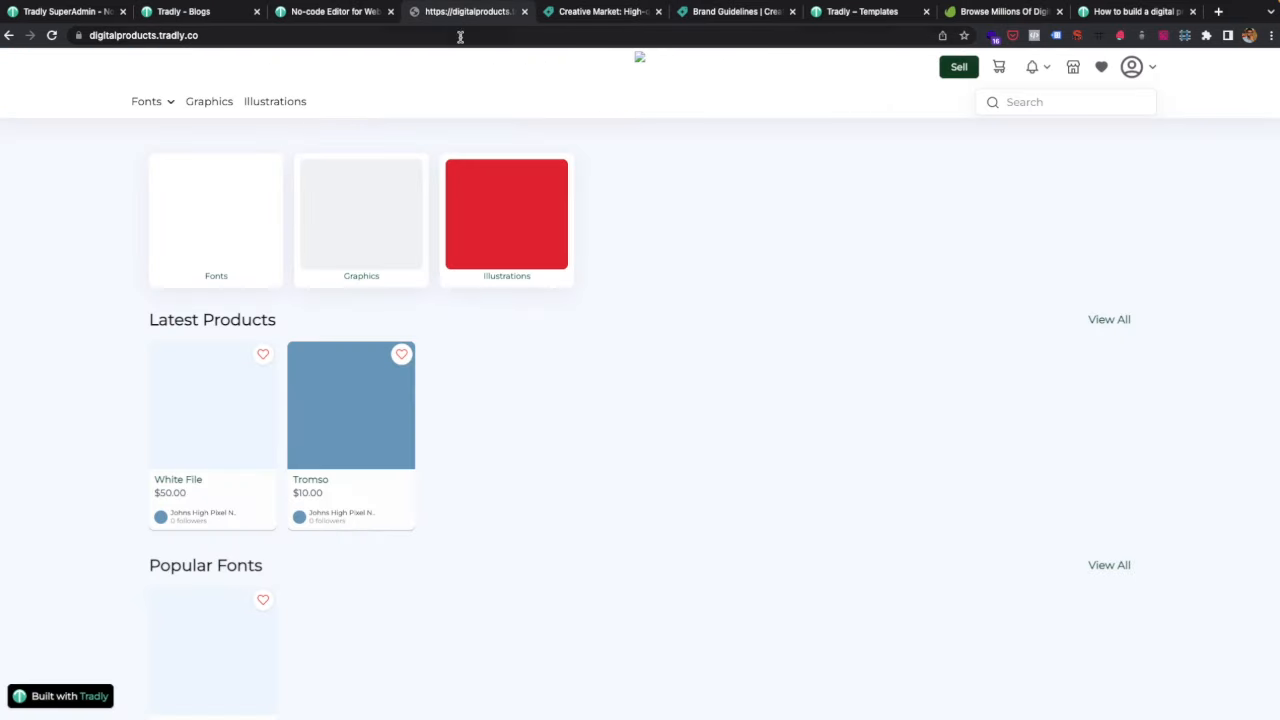
{"action": "key", "text": "super+r"}
{"action": "scroll", "coordinate": [506, 400], "scroll_direction": "down", "scroll_amount": 5}
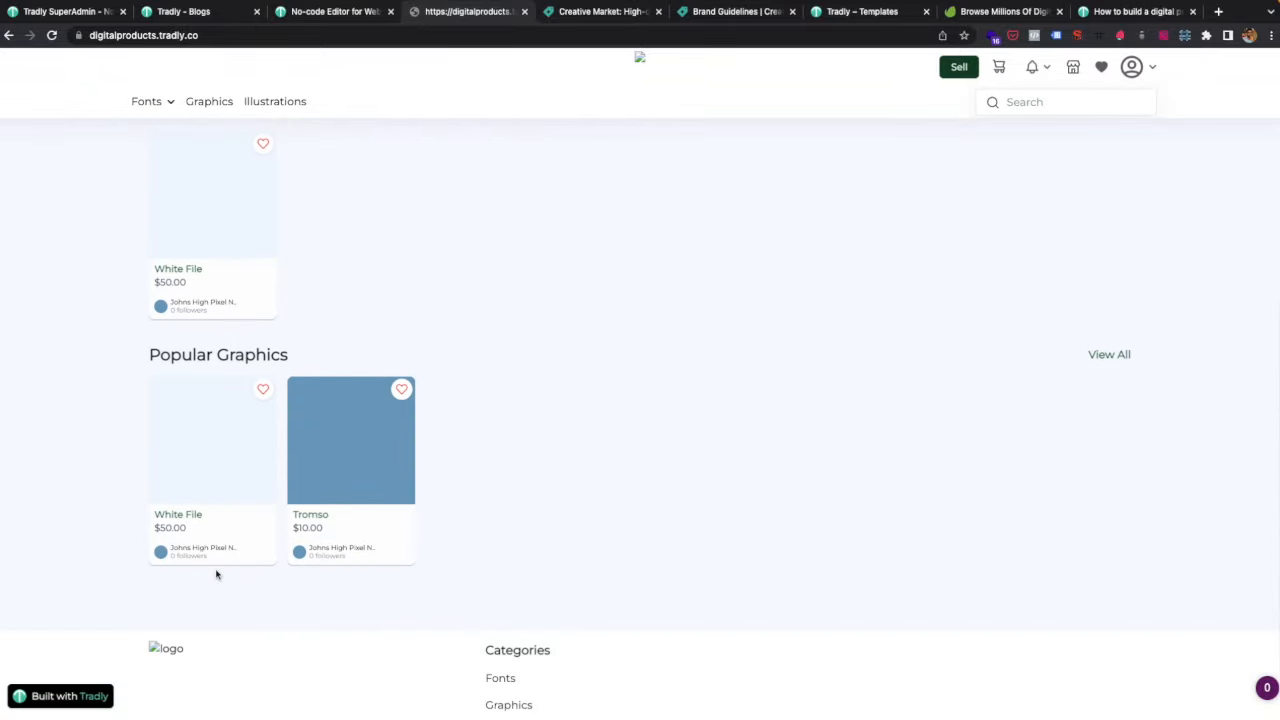
{"action": "scroll", "coordinate": [217, 575], "scroll_direction": "up", "scroll_amount": 5}
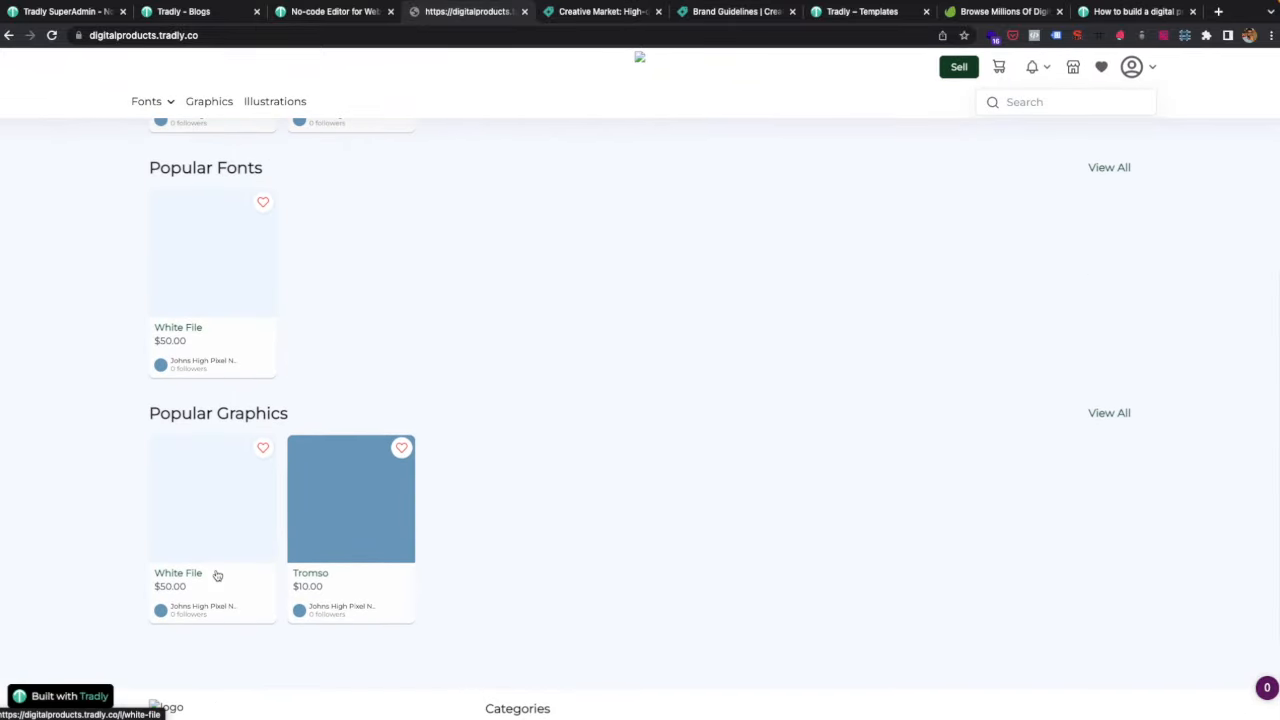
Open the Home Page settings in the no-code editor to check whether the blogs widget is enabled.
{"action": "left_click", "coordinate": [340, 13]}
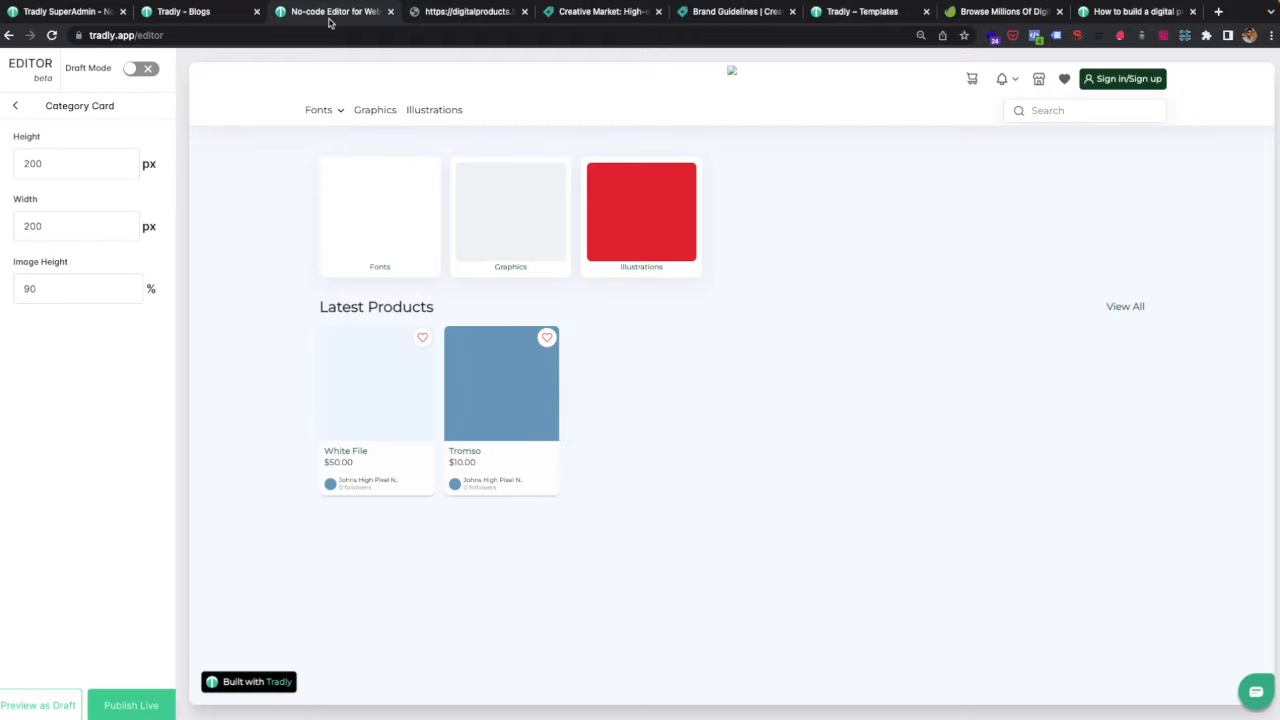
{"action": "left_click", "coordinate": [16, 107]}
{"action": "left_click", "coordinate": [17, 108]}
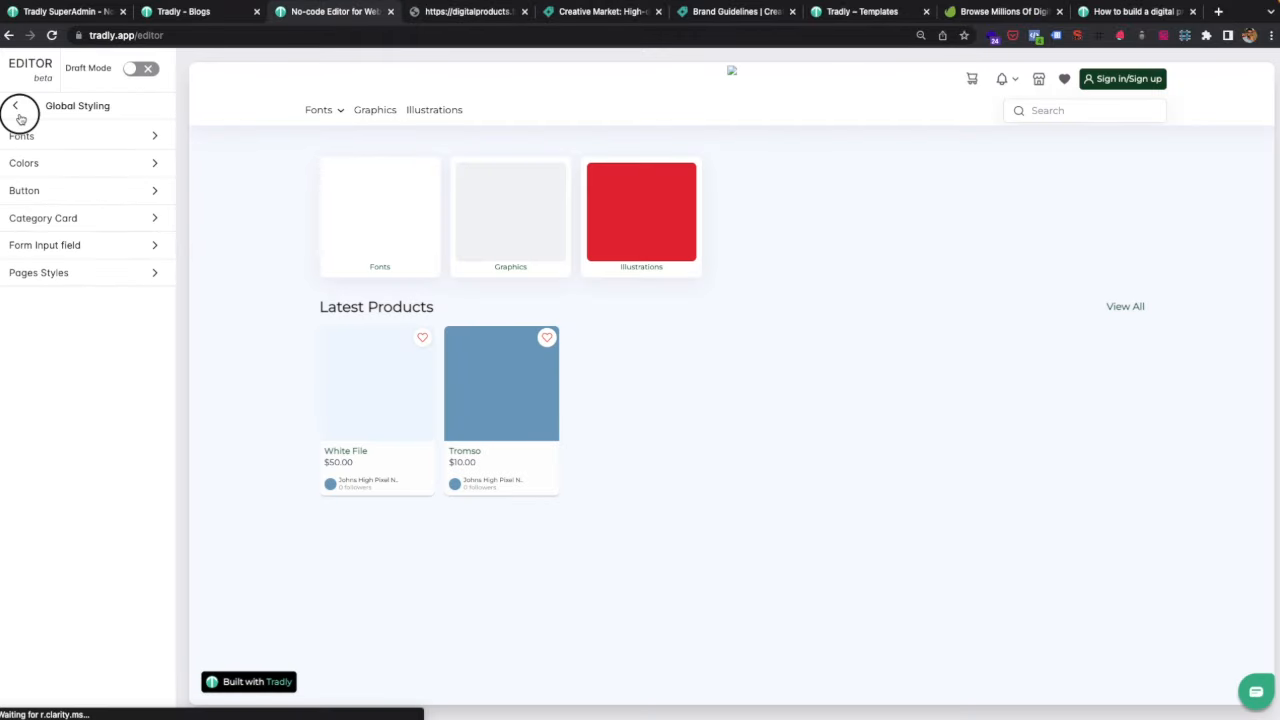
{"action": "left_click", "coordinate": [39, 214]}
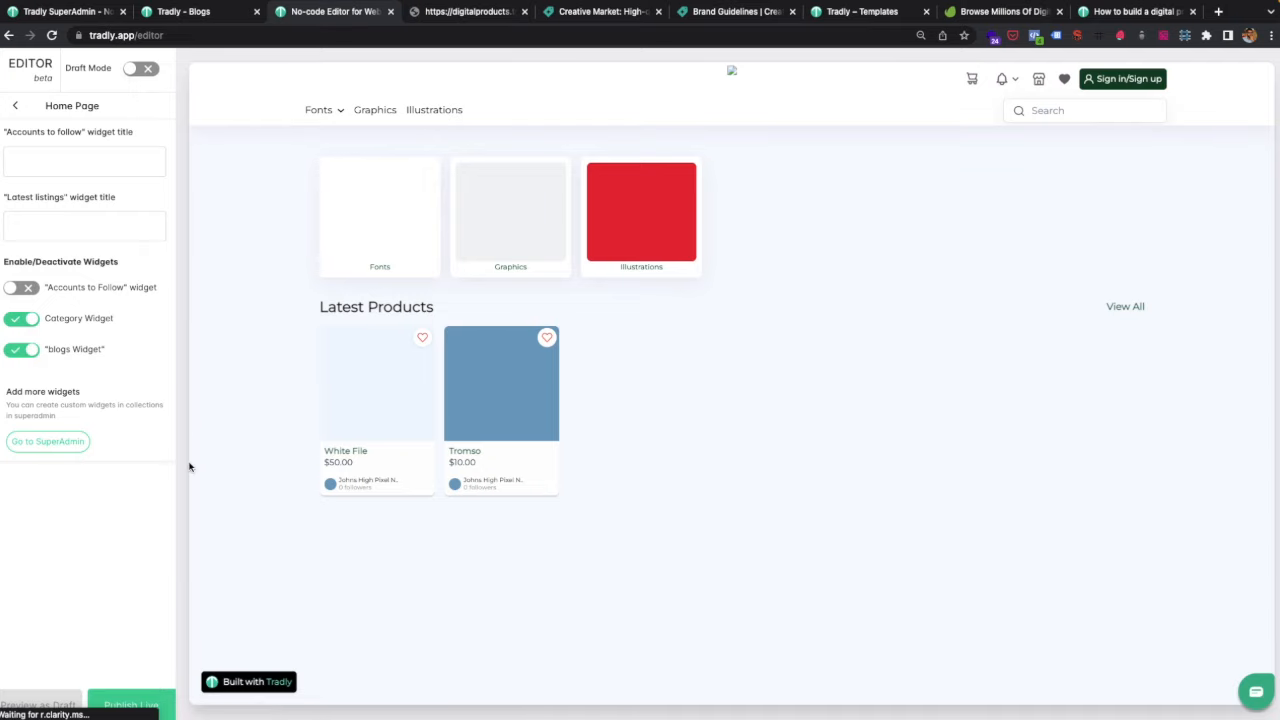
Compare the workspace's blog list with the live storefront home page, looking through its product sections for the blog posts.
{"action": "left_click", "coordinate": [494, 14]}
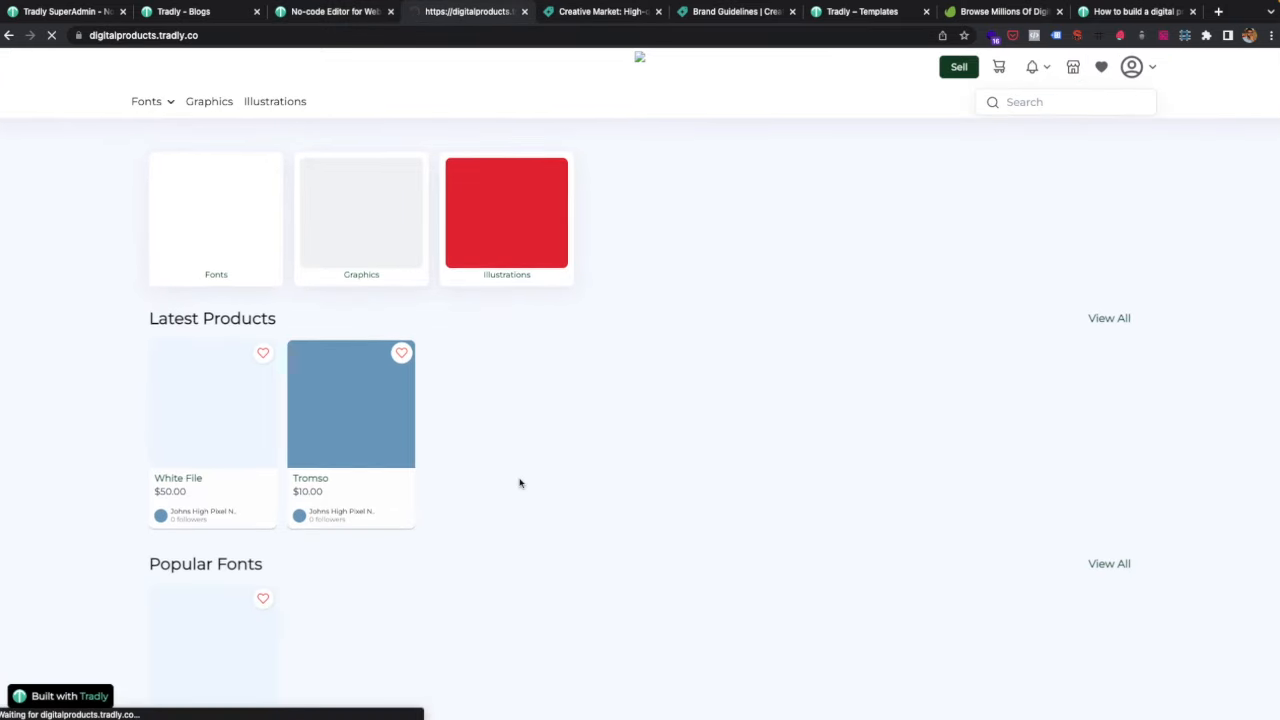
{"action": "scroll", "coordinate": [519, 483], "scroll_direction": "down", "scroll_amount": 5}
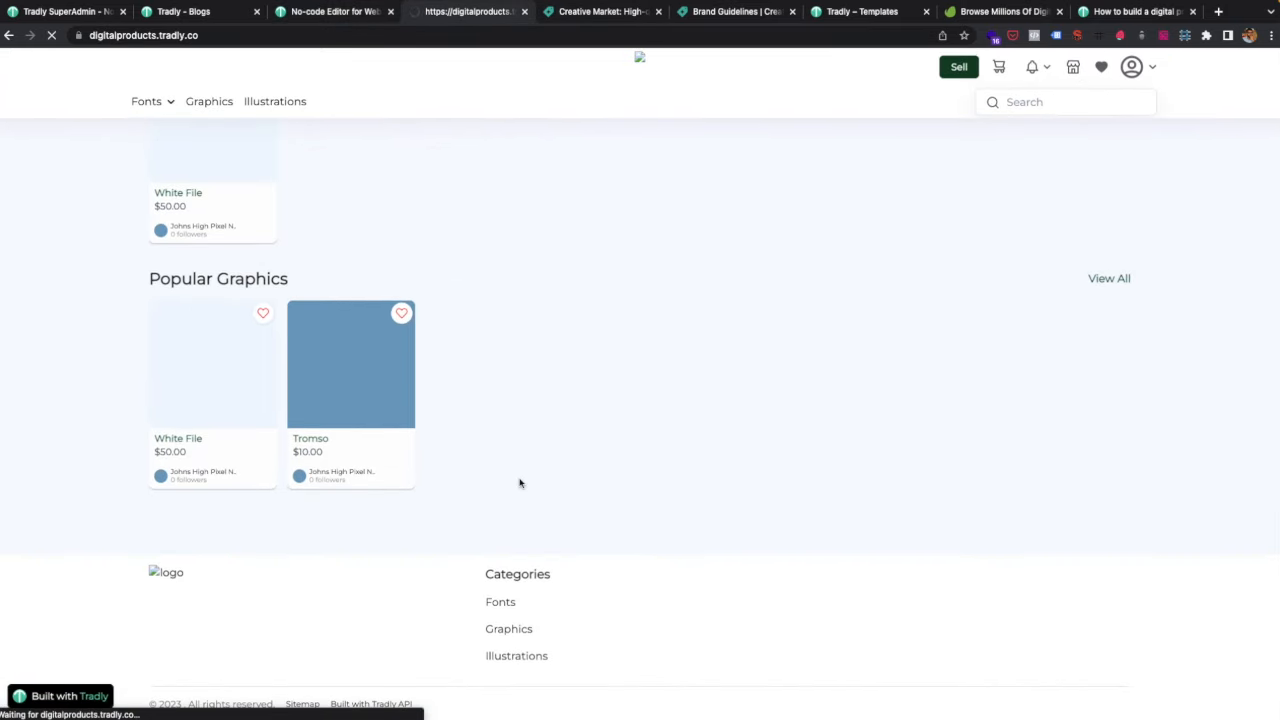
{"action": "left_click", "coordinate": [78, 13]}
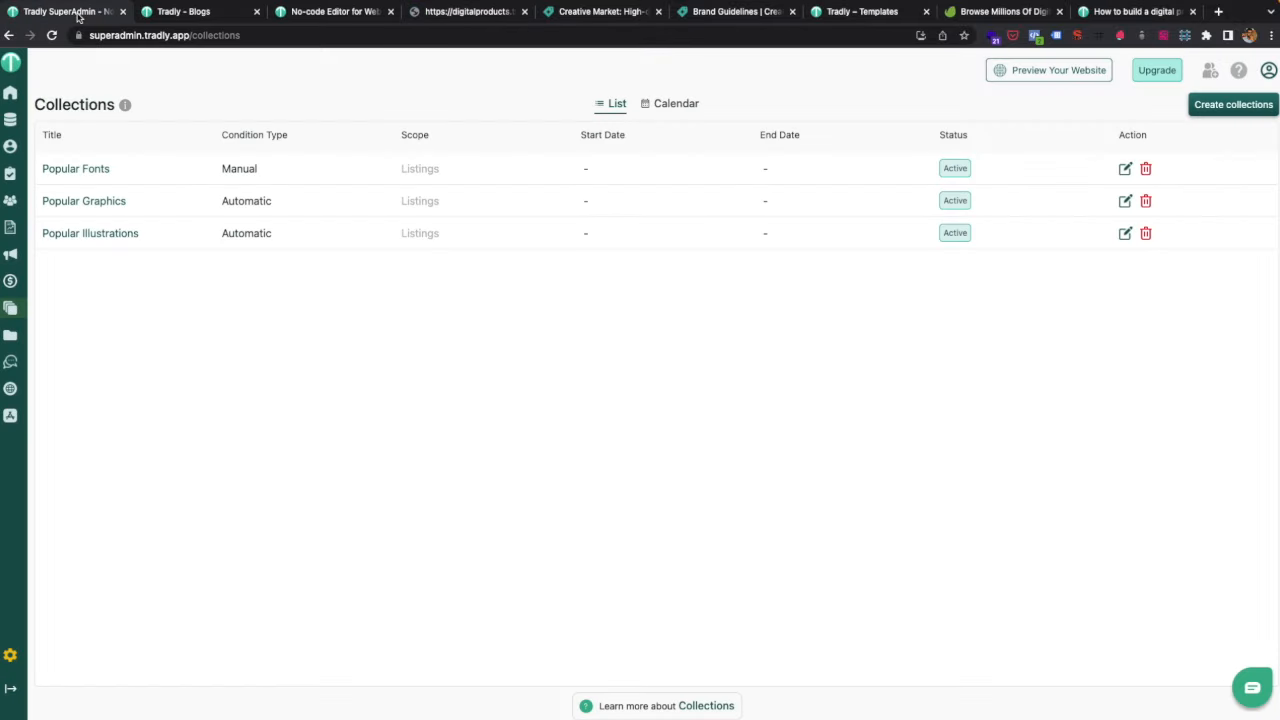
{"action": "left_click", "coordinate": [196, 14]}
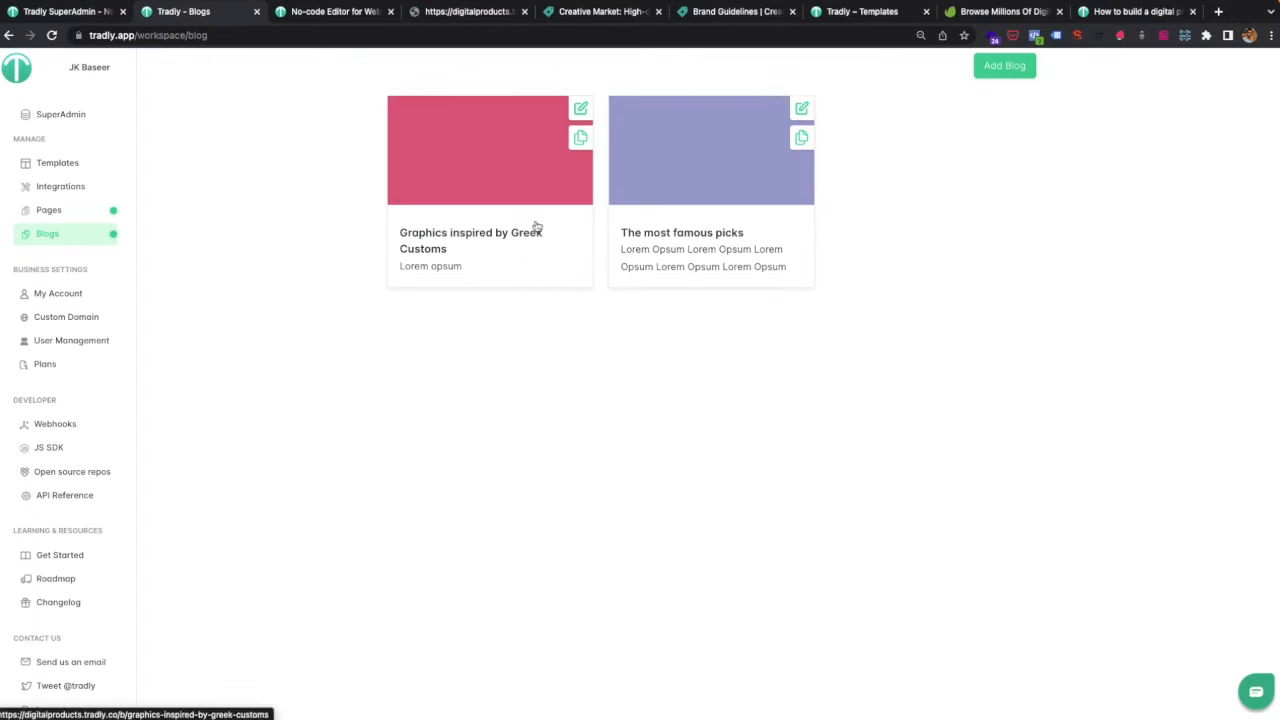
{"action": "left_click", "coordinate": [470, 12]}
{"action": "scroll", "coordinate": [517, 410], "scroll_direction": "down", "scroll_amount": 5}
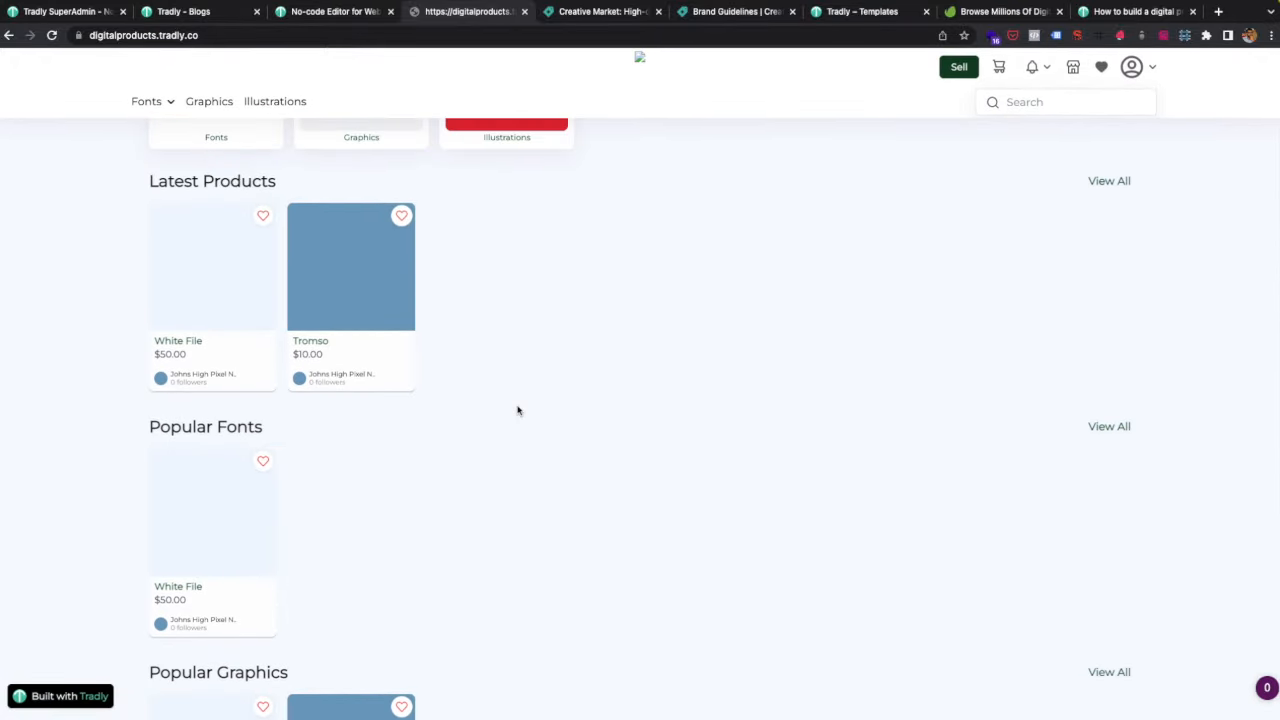
{"action": "scroll", "coordinate": [518, 411], "scroll_direction": "up", "scroll_amount": 2}
{"action": "scroll", "coordinate": [518, 411], "scroll_direction": "down", "scroll_amount": 5}
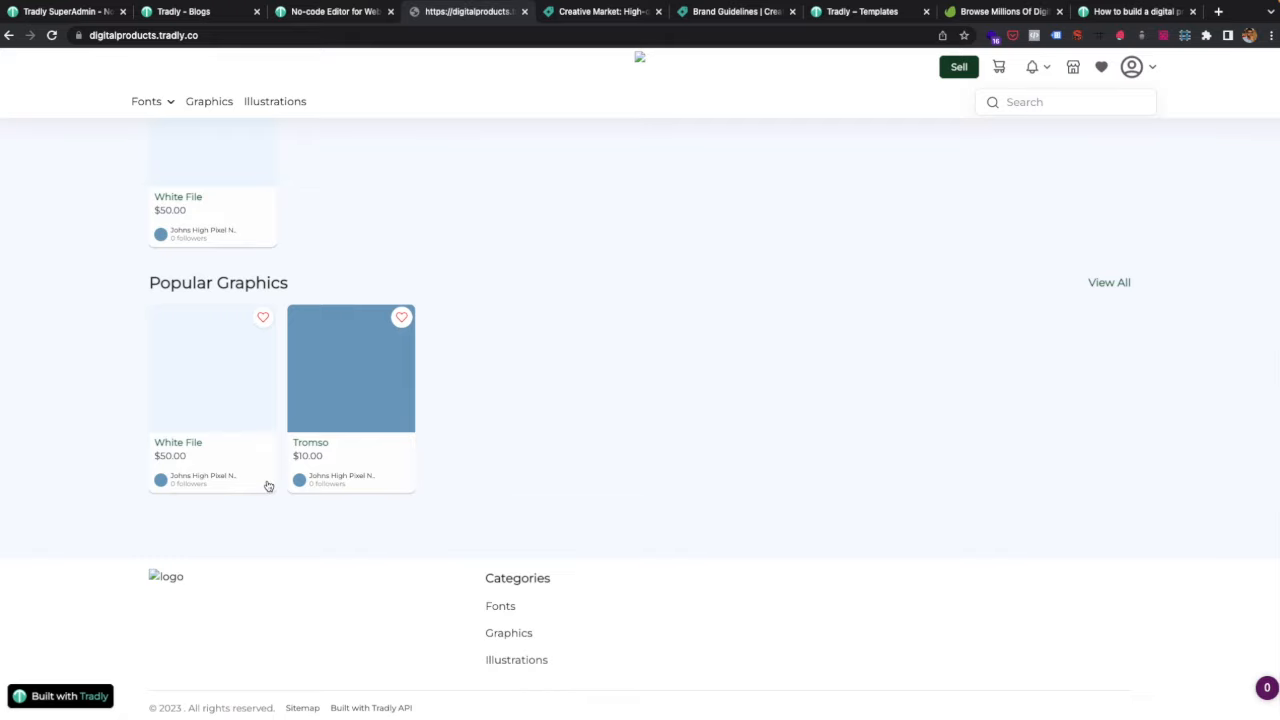
{"action": "scroll", "coordinate": [636, 299], "scroll_direction": "up", "scroll_amount": 3}
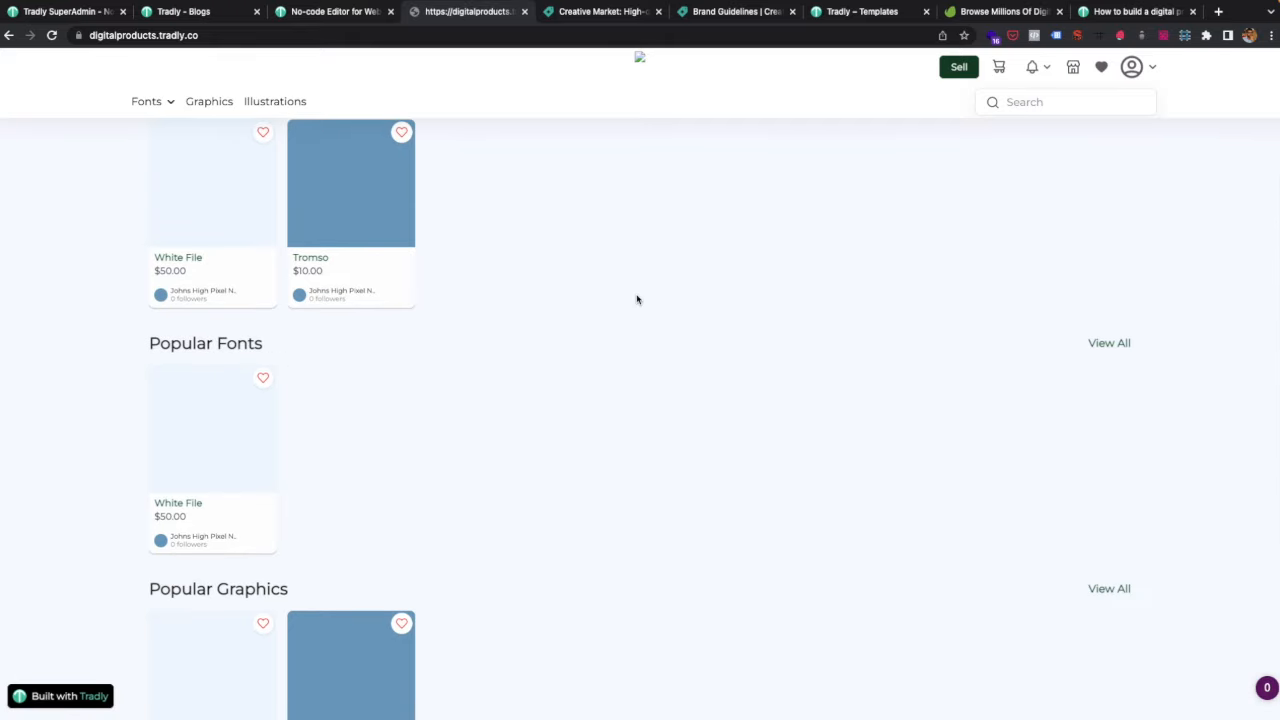
{"action": "scroll", "coordinate": [576, 373], "scroll_direction": "up", "scroll_amount": 2}
Switch to Creative Market and review its home page sections, including trending categories, popular fonts and staff picks.
{"action": "left_click", "coordinate": [585, 12]}
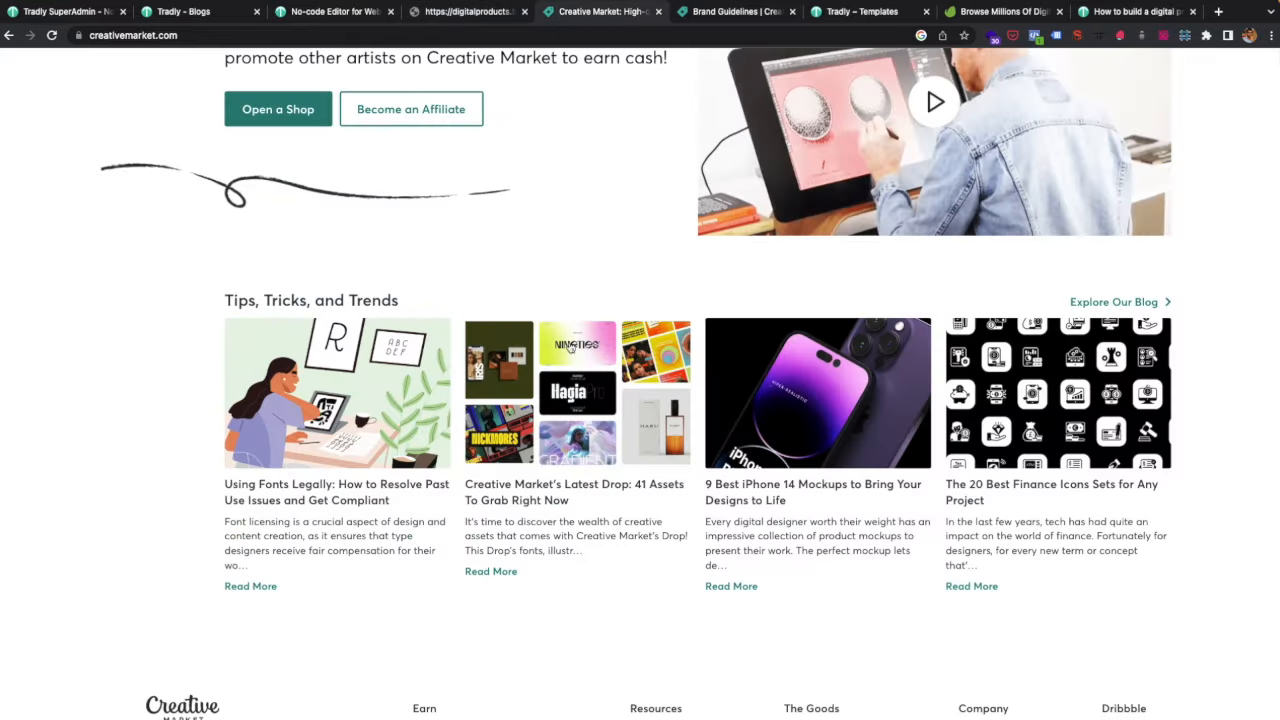
{"action": "scroll", "coordinate": [572, 436], "scroll_direction": "up", "scroll_amount": 10}
{"action": "scroll", "coordinate": [571, 434], "scroll_direction": "down", "scroll_amount": 6}
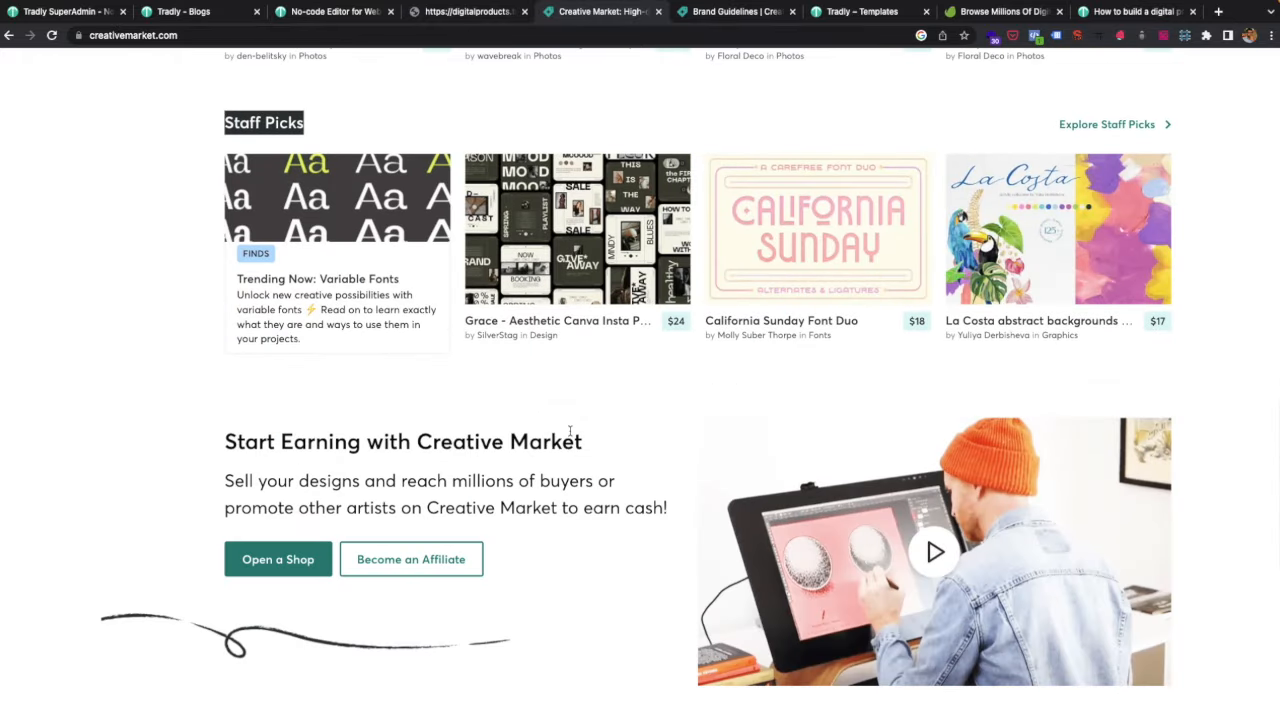
{"action": "scroll", "coordinate": [570, 431], "scroll_direction": "up", "scroll_amount": 3}
{"action": "scroll", "coordinate": [572, 435], "scroll_direction": "up", "scroll_amount": 4}
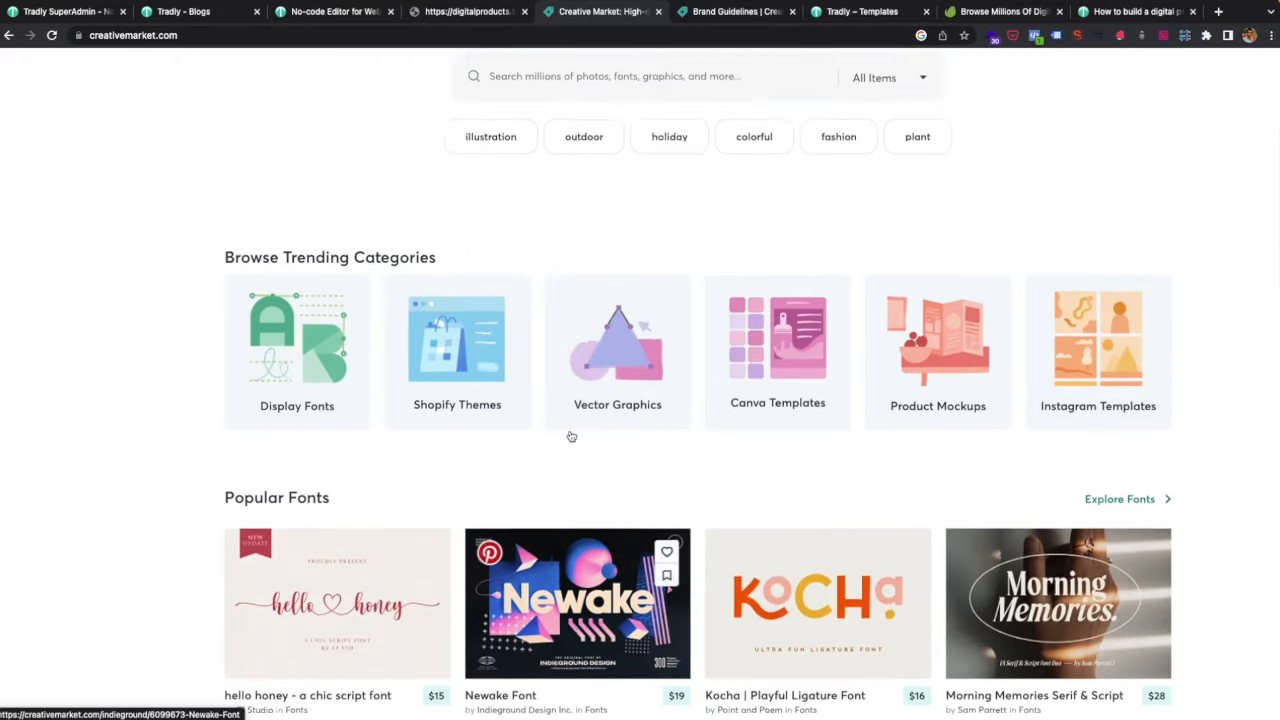
{"action": "scroll", "coordinate": [511, 474], "scroll_direction": "down", "scroll_amount": 4}
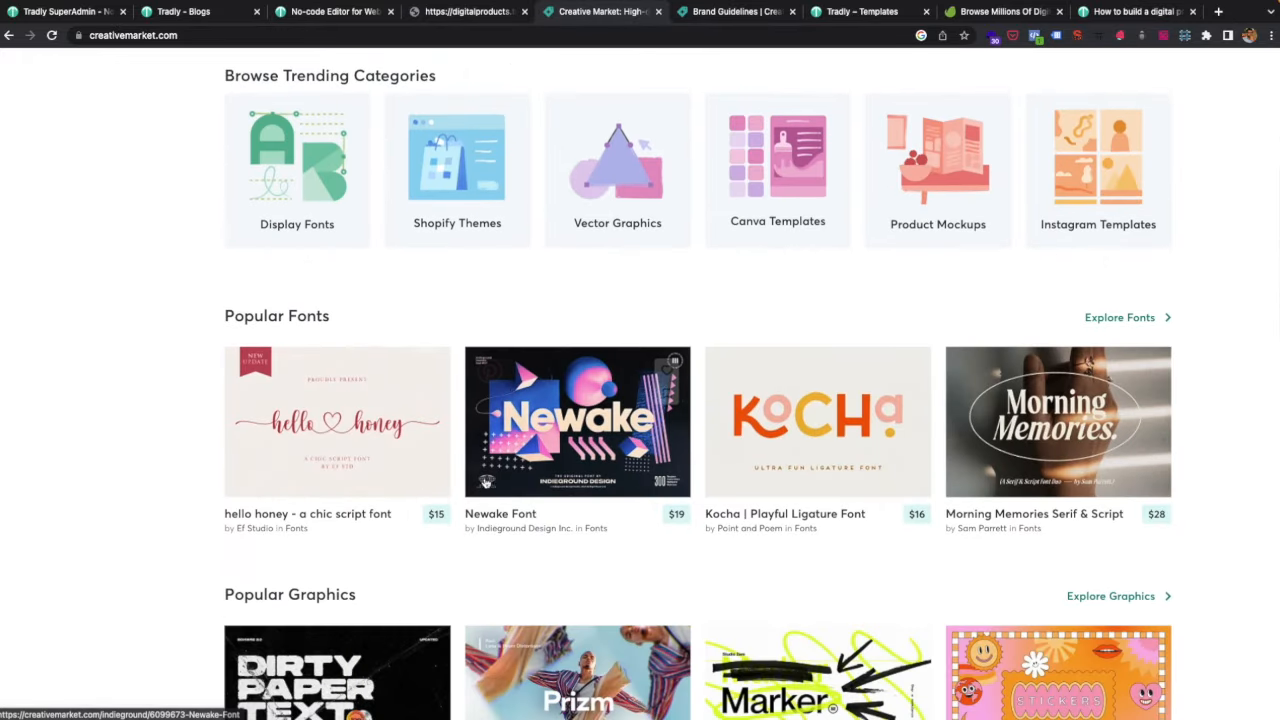
Open the "hello honey - a chic script font" product page and examine its image gallery, license options, font previews and product specs.
{"action": "left_click", "coordinate": [374, 455]}
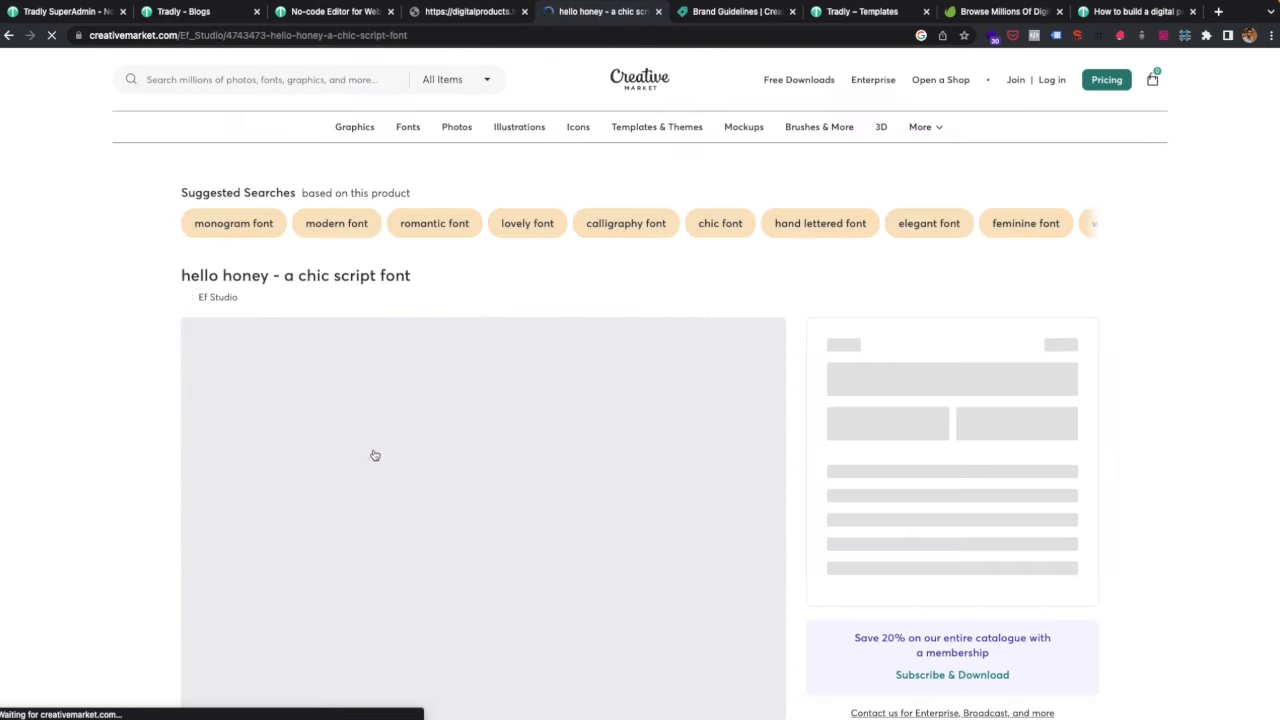
{"action": "scroll", "coordinate": [374, 455], "scroll_direction": "down", "scroll_amount": 2}
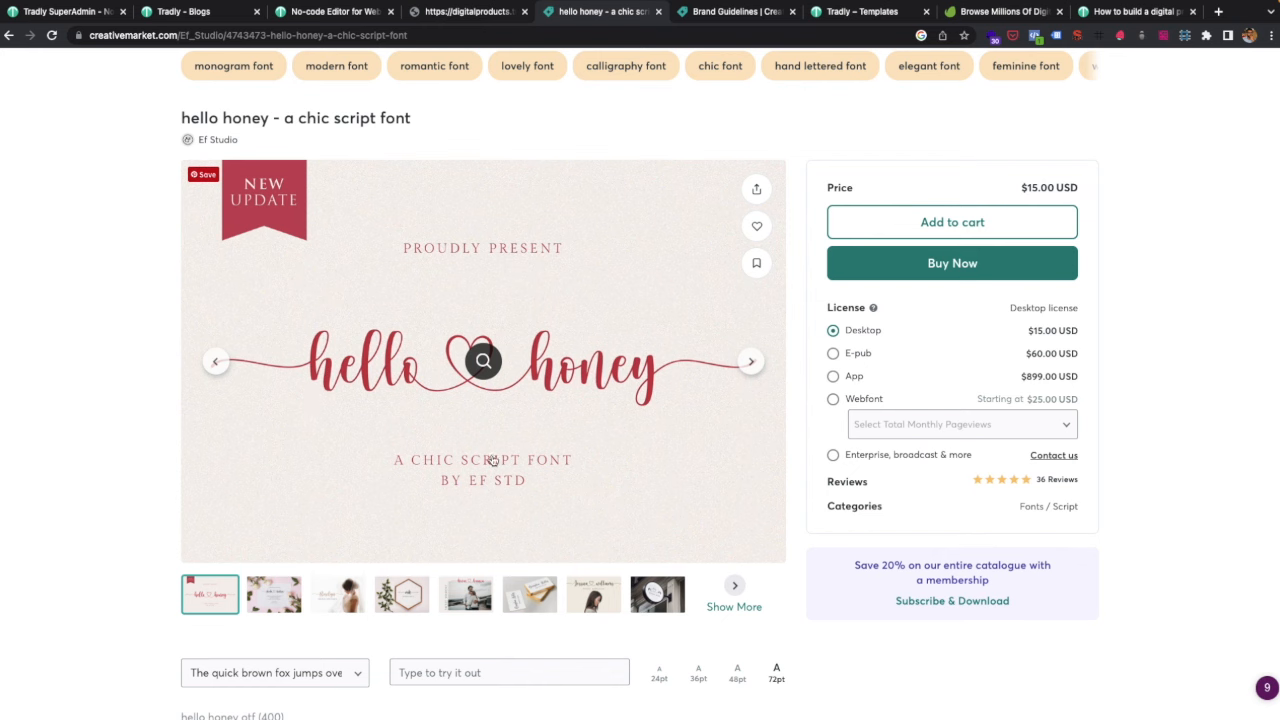
{"action": "scroll", "coordinate": [434, 577], "scroll_direction": "down", "scroll_amount": 1}
{"action": "left_click", "coordinate": [465, 548]}
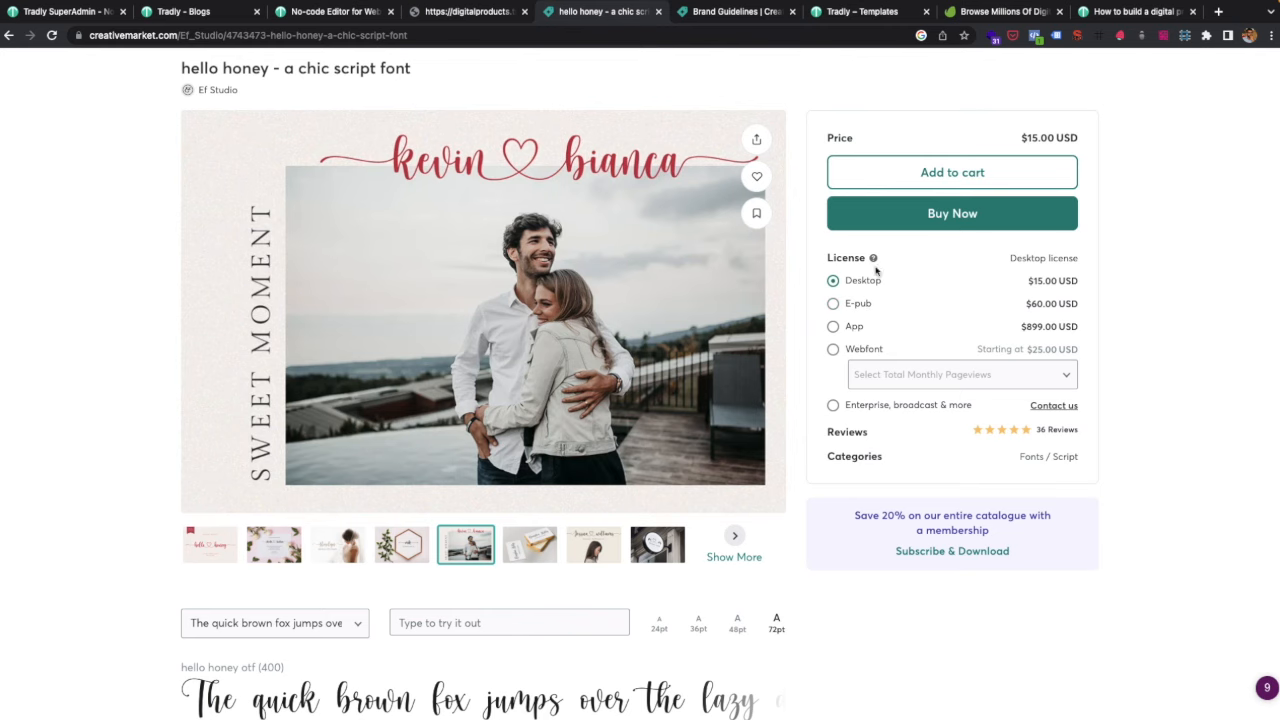
{"action": "scroll", "coordinate": [860, 350], "scroll_direction": "down", "scroll_amount": 1}
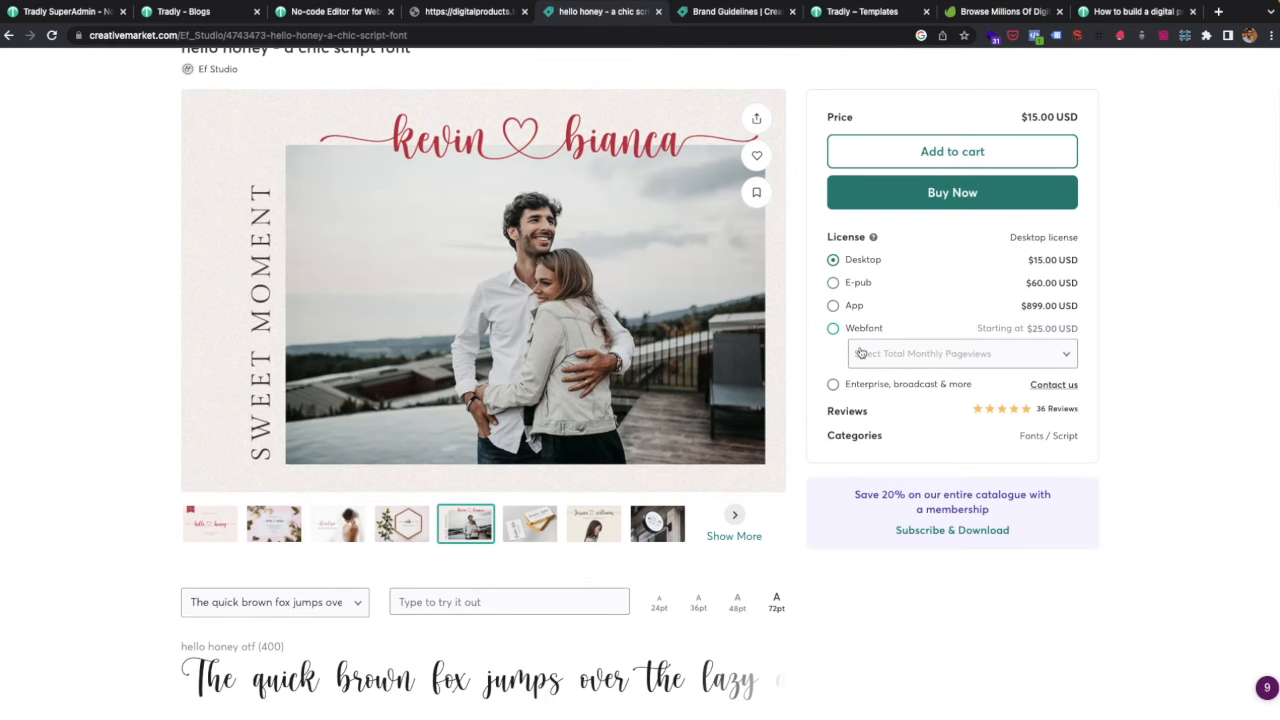
{"action": "scroll", "coordinate": [860, 353], "scroll_direction": "down", "scroll_amount": 3}
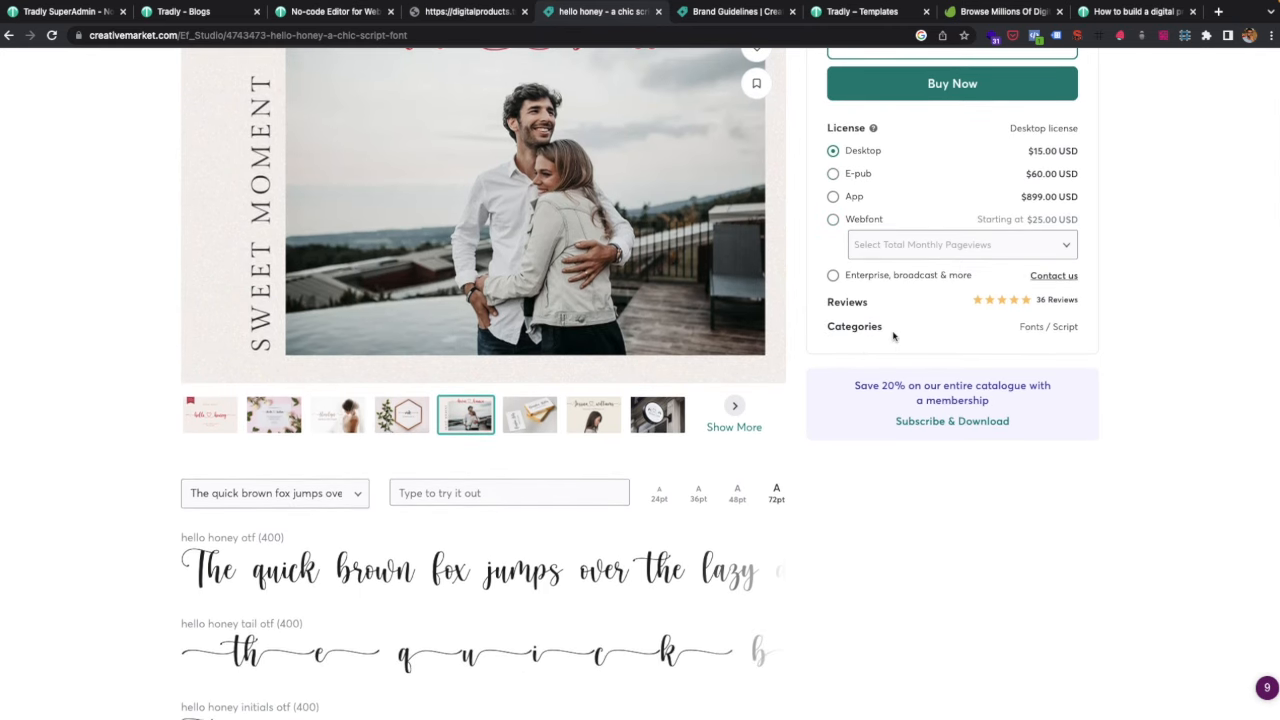
{"action": "scroll", "coordinate": [788, 463], "scroll_direction": "down", "scroll_amount": 5}
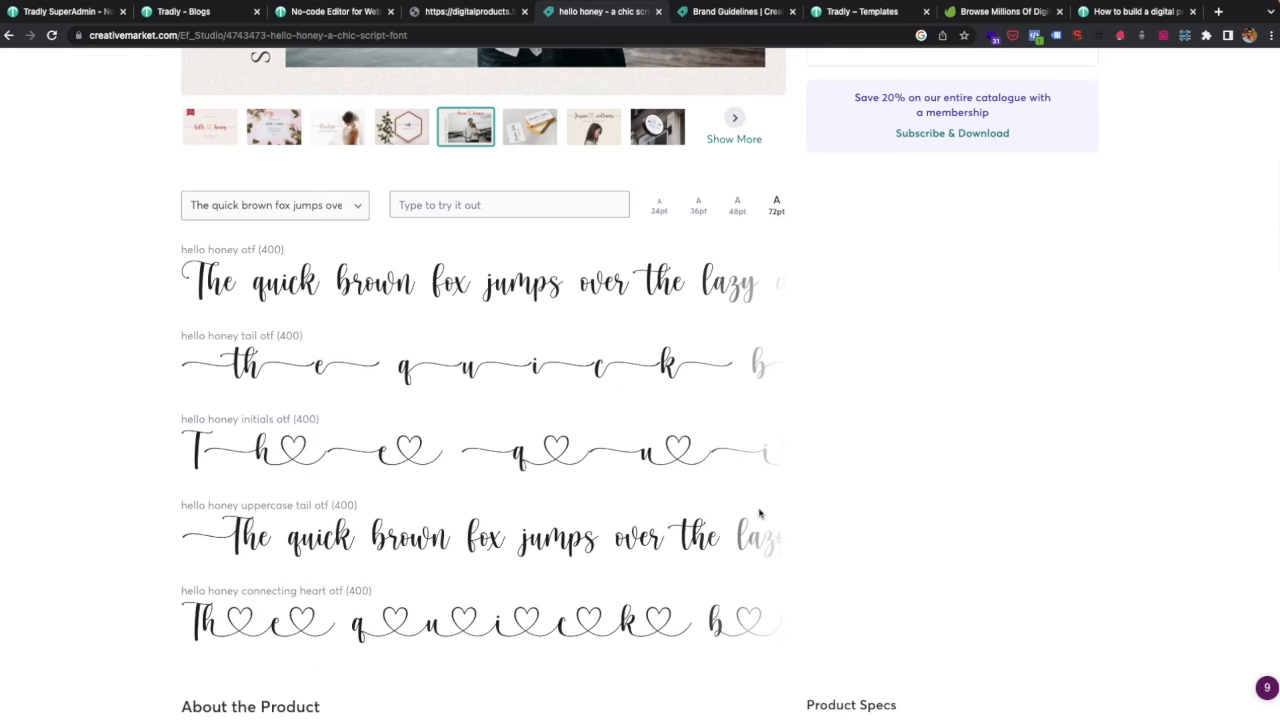
{"action": "scroll", "coordinate": [640, 380], "scroll_direction": "down", "scroll_amount": 2}
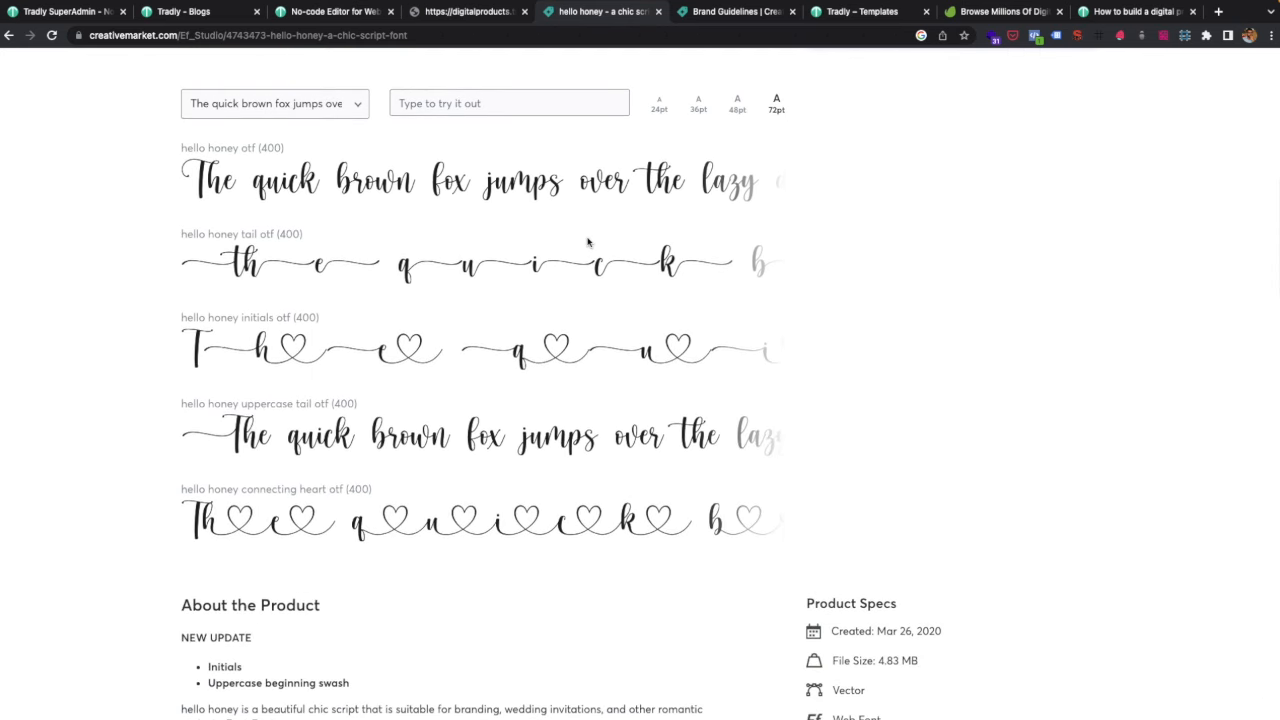
Expand the full "About the Product" description of the hello honey font and read through it.
{"action": "scroll", "coordinate": [565, 407], "scroll_direction": "down", "scroll_amount": 5}
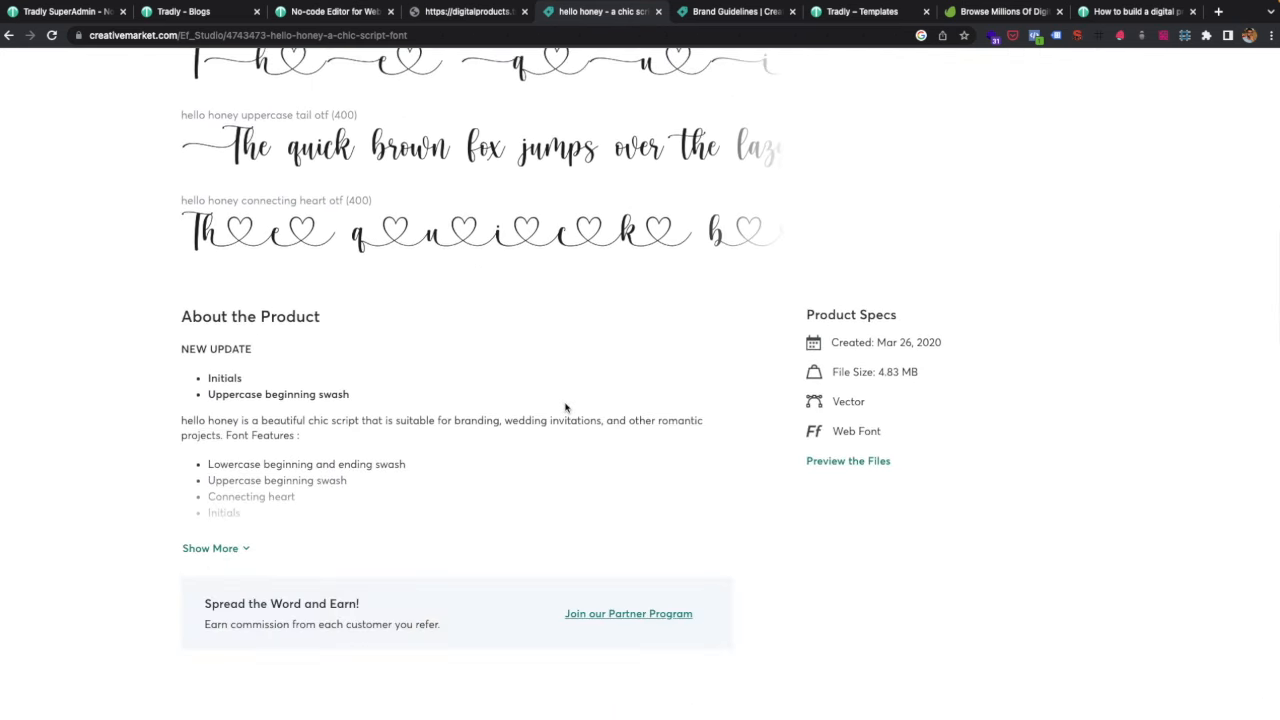
{"action": "scroll", "coordinate": [565, 407], "scroll_direction": "down", "scroll_amount": 3}
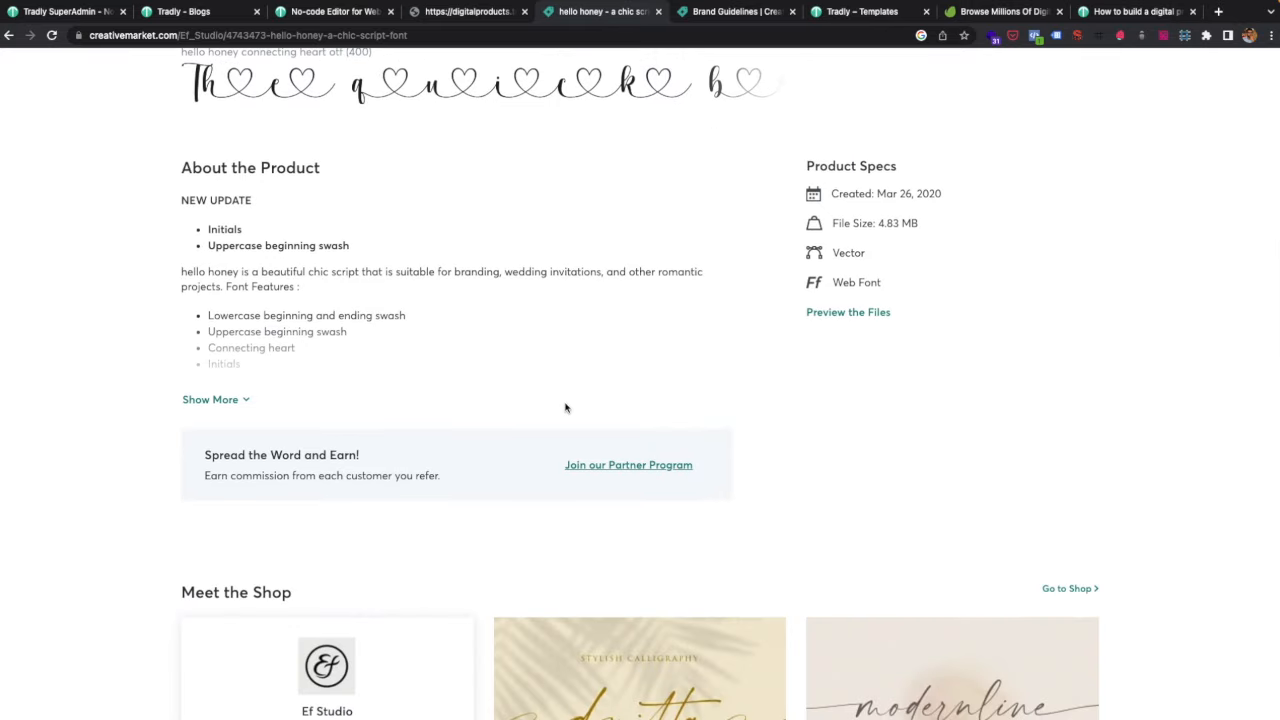
{"action": "left_click", "coordinate": [240, 399]}
{"action": "scroll", "coordinate": [357, 379], "scroll_direction": "up", "scroll_amount": 10}
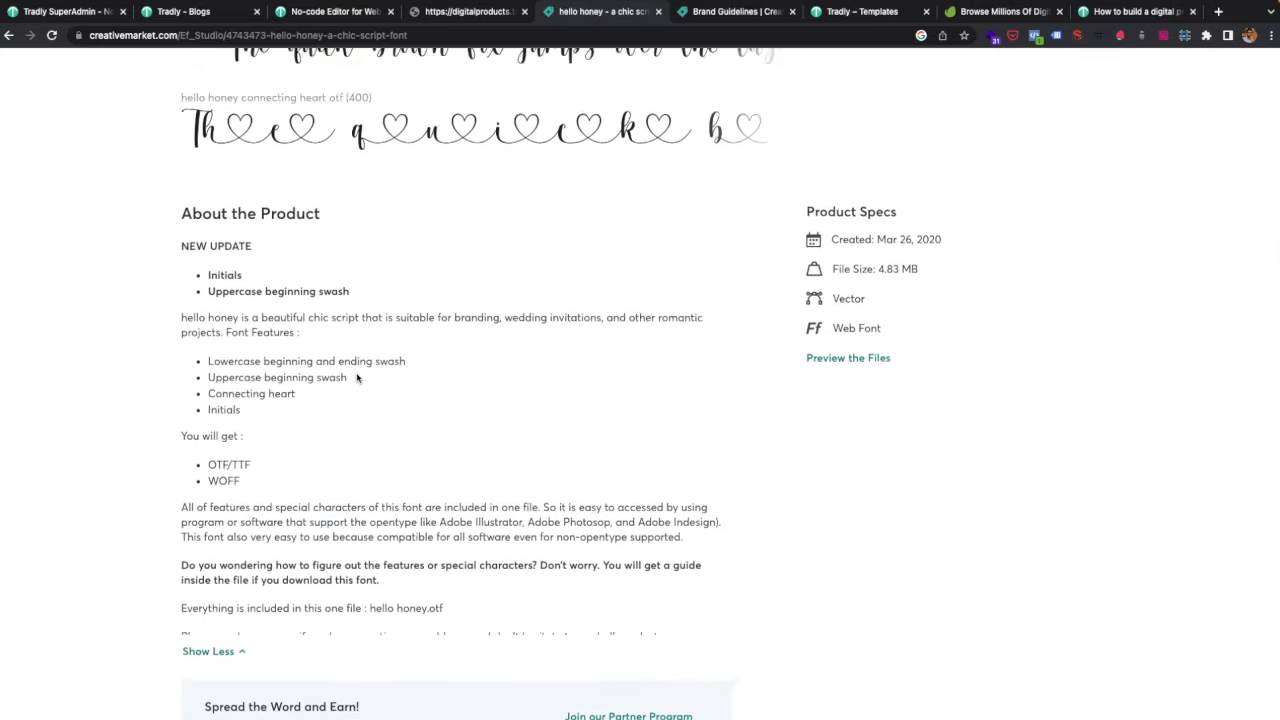
{"action": "scroll", "coordinate": [343, 449], "scroll_direction": "down", "scroll_amount": 9}
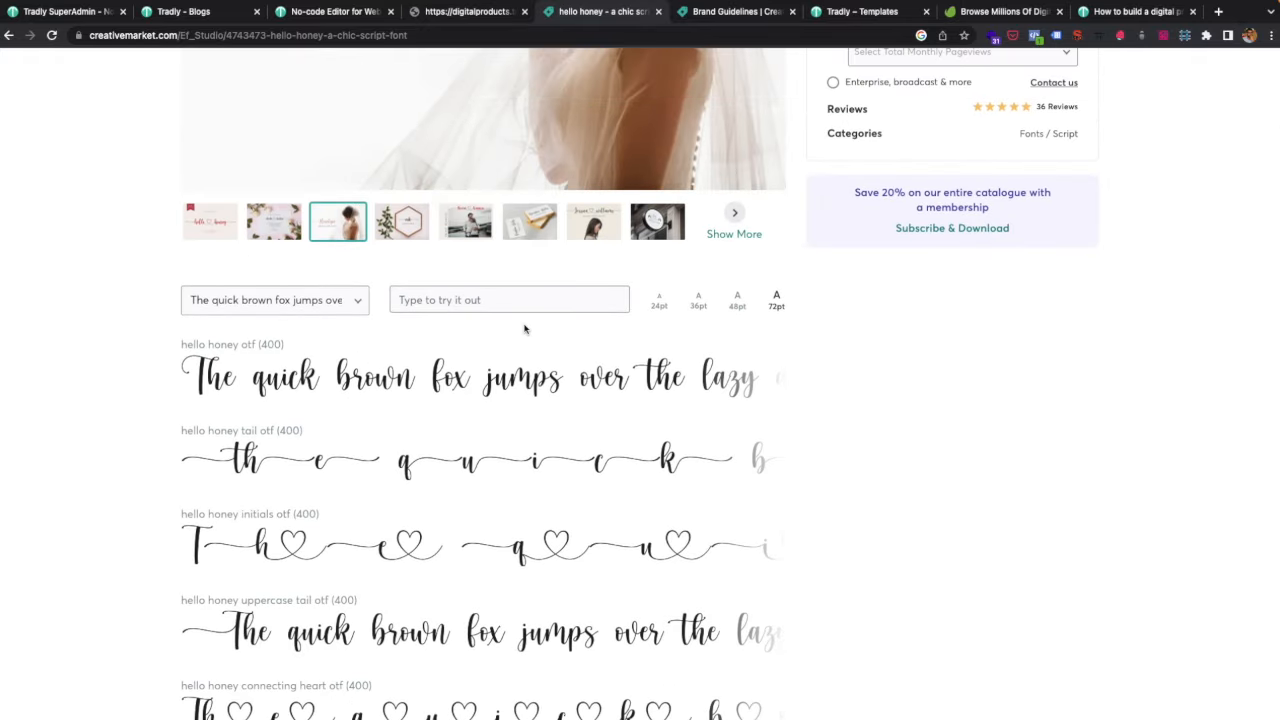
Try smaller font preview sizes down to 24pt and review the samples alongside the product description and specs.
{"action": "left_click", "coordinate": [736, 304]}
{"action": "left_click", "coordinate": [706, 305]}
{"action": "left_click", "coordinate": [662, 305]}
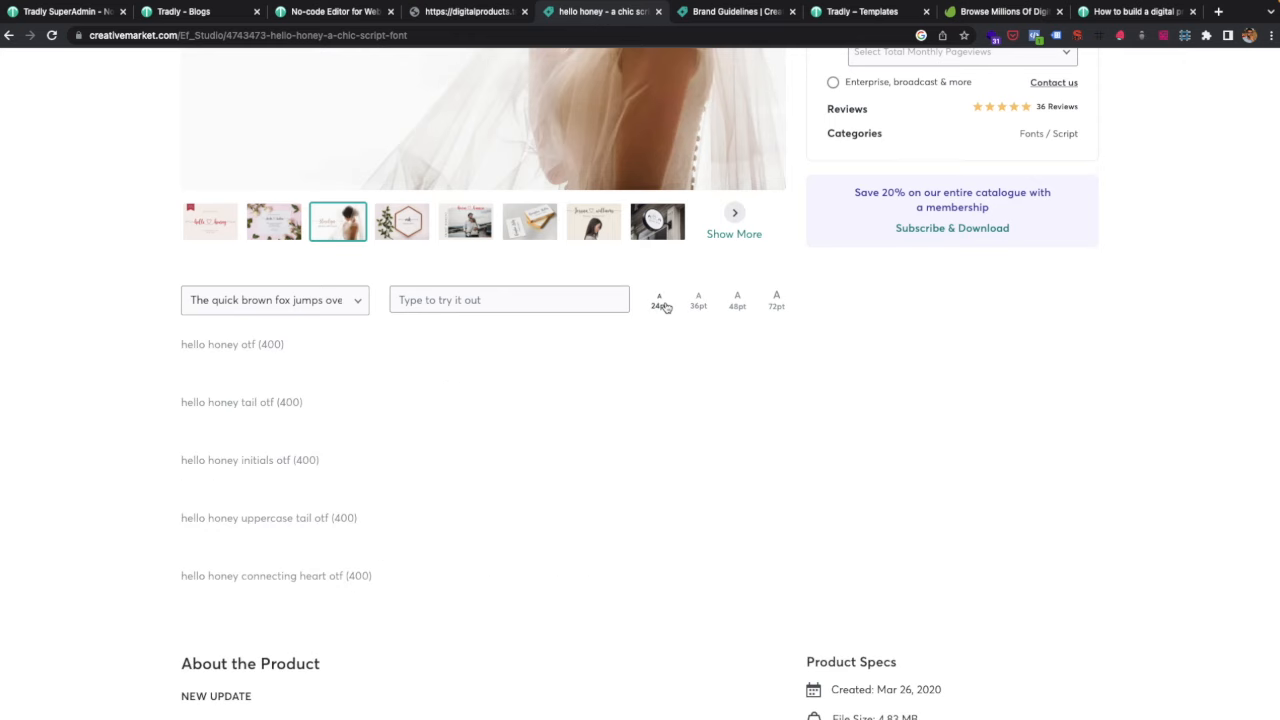
{"action": "scroll", "coordinate": [654, 500], "scroll_direction": "down", "scroll_amount": 6}
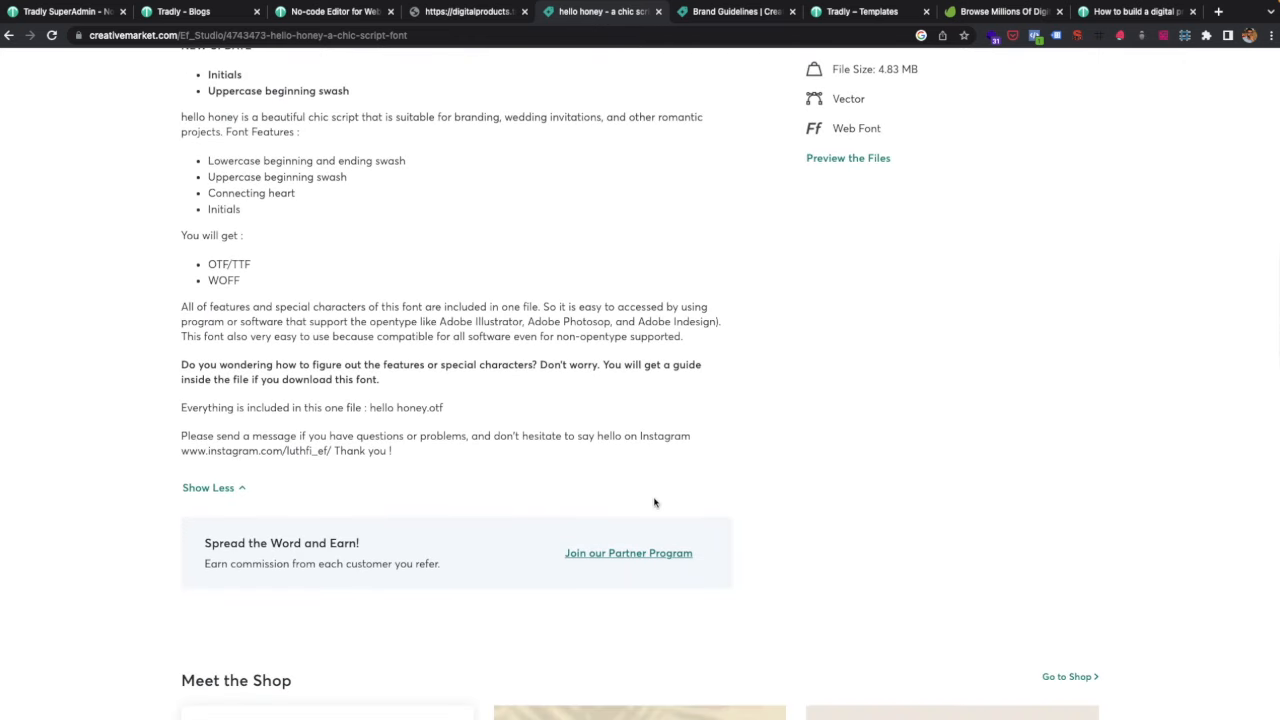
{"action": "scroll", "coordinate": [654, 502], "scroll_direction": "up", "scroll_amount": 2}
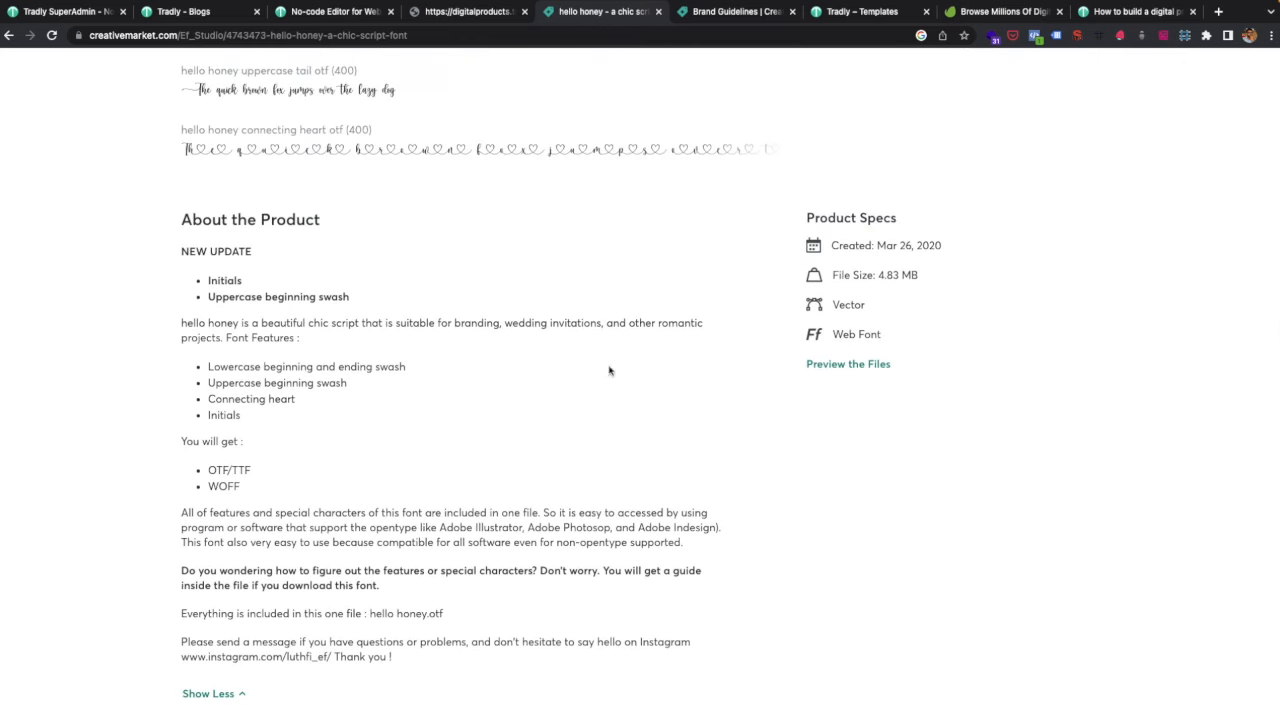
{"action": "scroll", "coordinate": [640, 512], "scroll_direction": "up", "scroll_amount": 2}
{"action": "scroll", "coordinate": [690, 260], "scroll_direction": "up", "scroll_amount": 1}
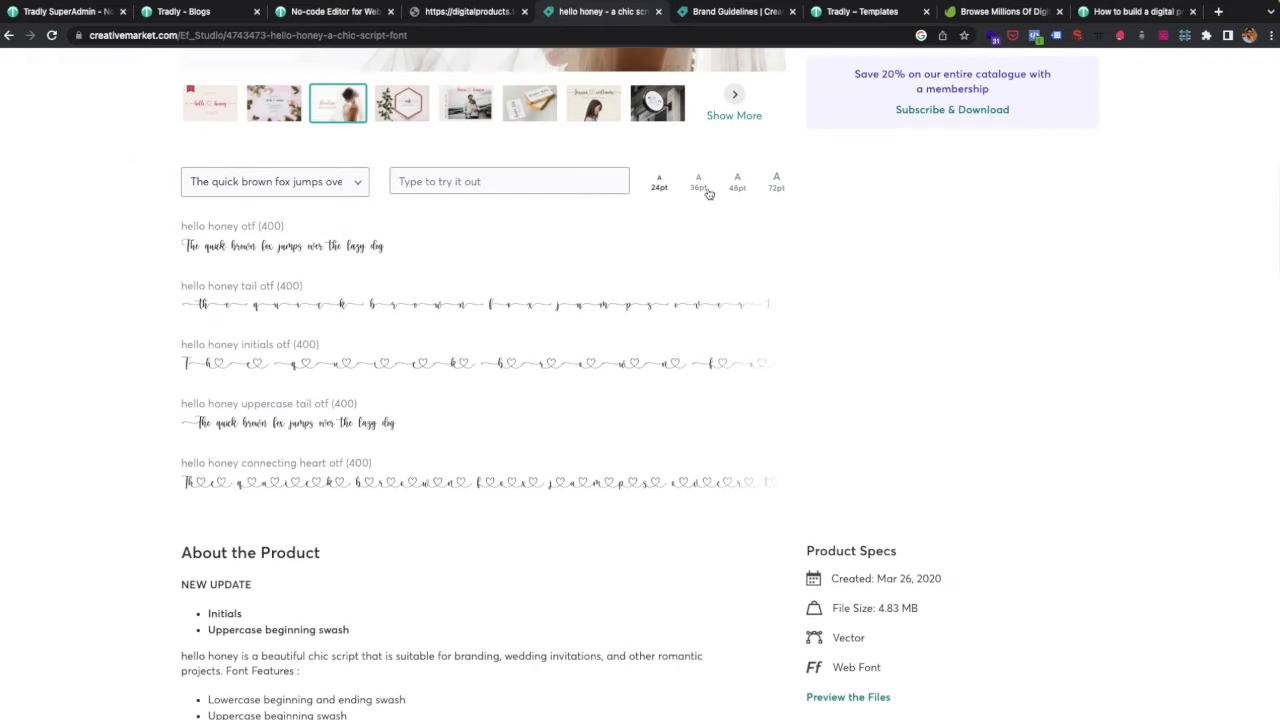
{"action": "scroll", "coordinate": [700, 250], "scroll_direction": "up", "scroll_amount": 1}
{"action": "scroll", "coordinate": [725, 264], "scroll_direction": "up", "scroll_amount": 4}
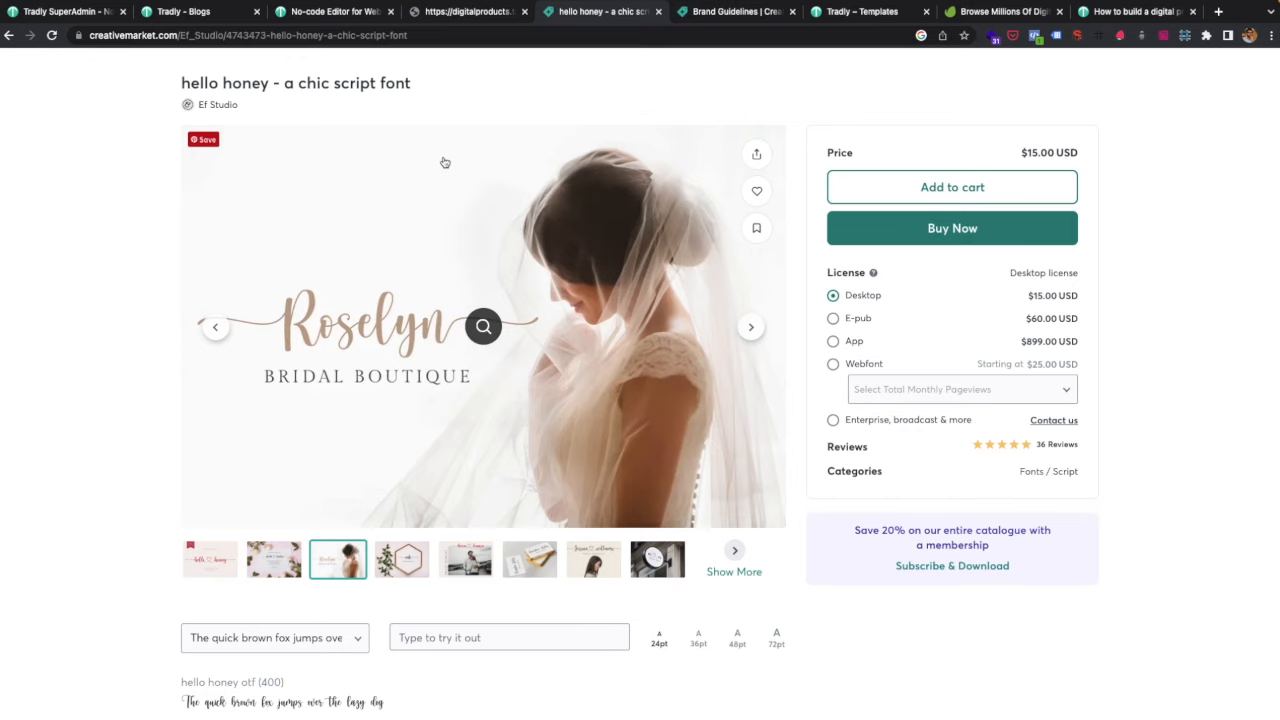
Review the hello honey product page and try its E-pub, App and Webfont license options to compare prices.
{"action": "scroll", "coordinate": [443, 305], "scroll_direction": "down", "scroll_amount": 2}
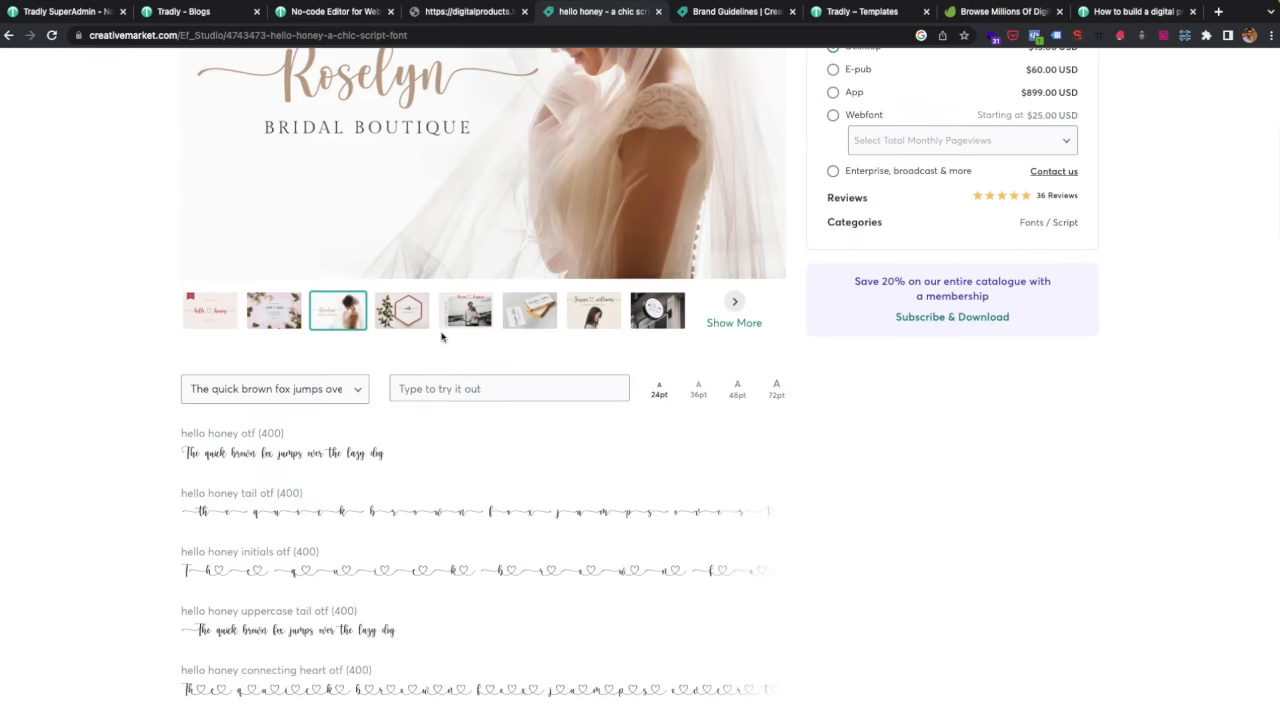
{"action": "scroll", "coordinate": [441, 336], "scroll_direction": "up", "scroll_amount": 2}
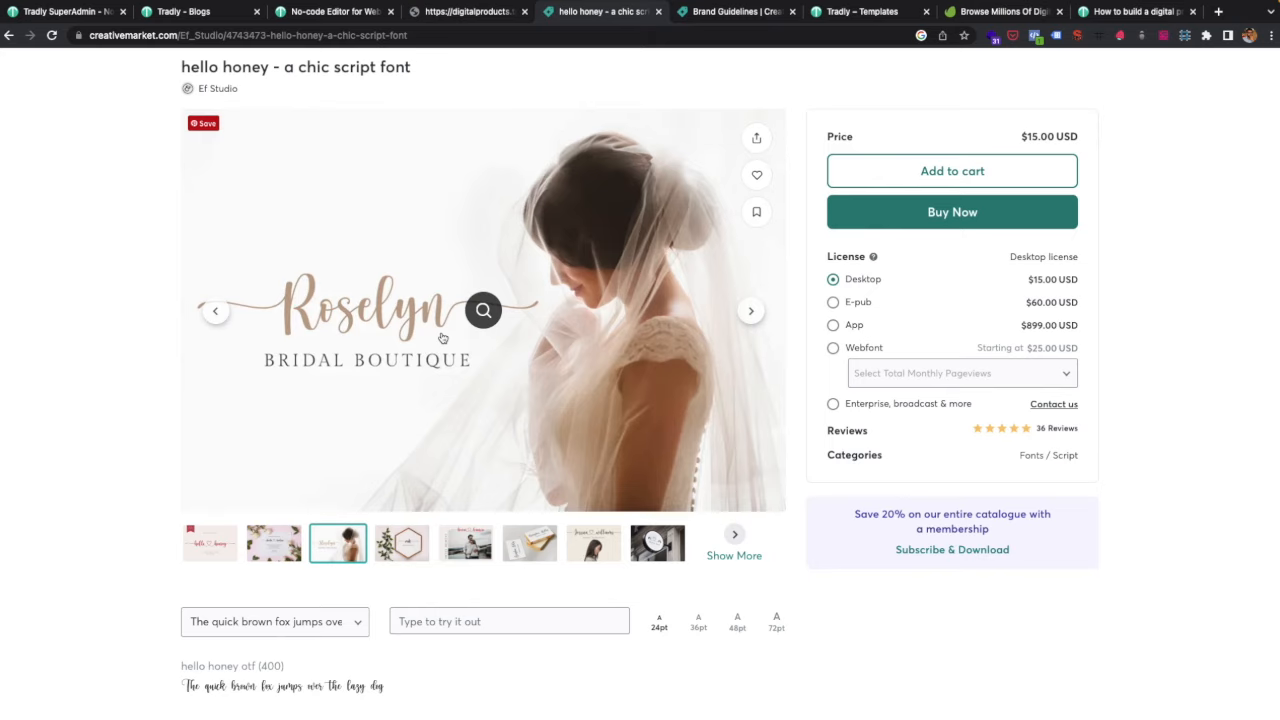
{"action": "scroll", "coordinate": [731, 580], "scroll_direction": "down", "scroll_amount": 2}
{"action": "scroll", "coordinate": [740, 600], "scroll_direction": "up", "scroll_amount": 4}
{"action": "scroll", "coordinate": [770, 681], "scroll_direction": "down", "scroll_amount": 6}
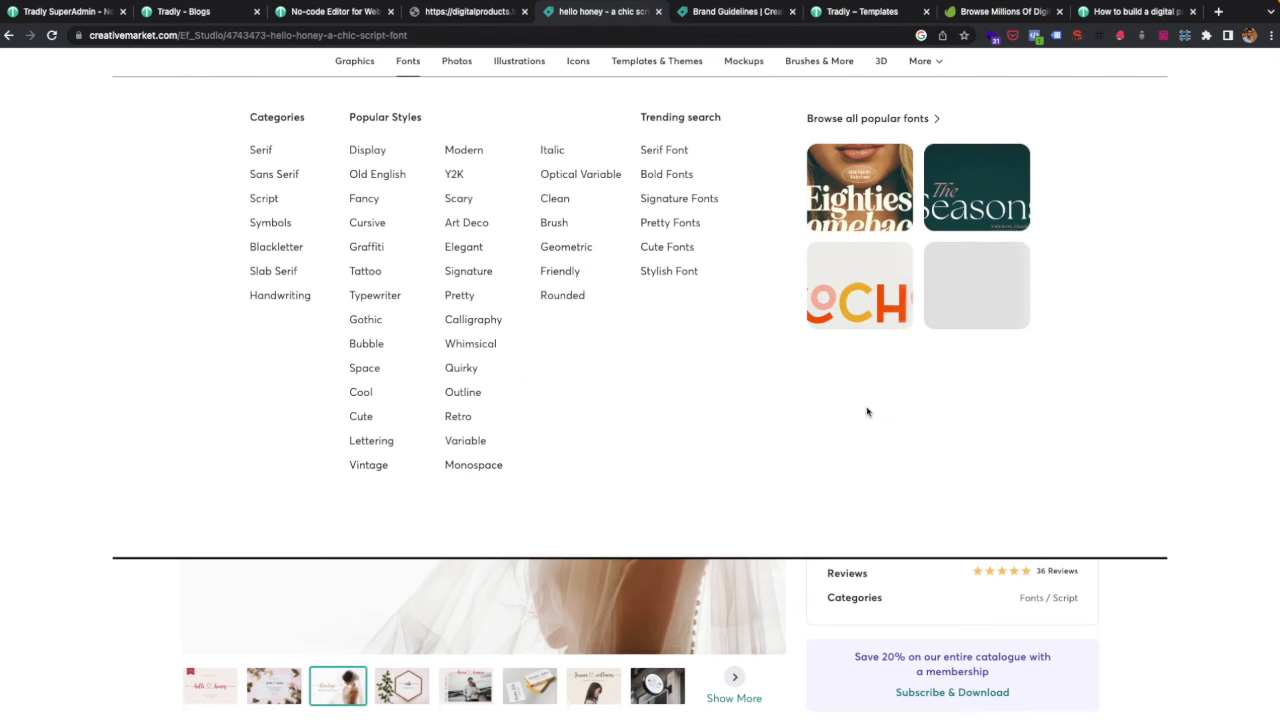
{"action": "scroll", "coordinate": [856, 440], "scroll_direction": "down", "scroll_amount": 2}
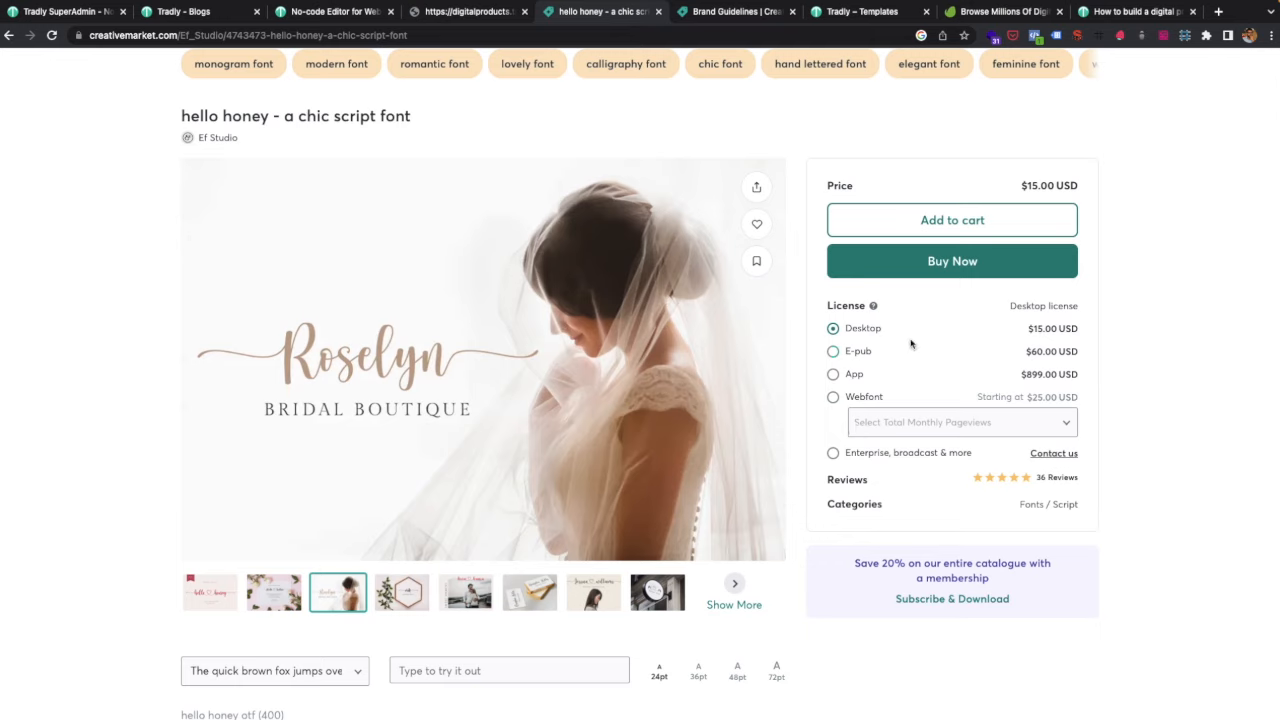
{"action": "left_click", "coordinate": [858, 351]}
{"action": "left_click", "coordinate": [854, 374]}
{"action": "left_click", "coordinate": [849, 401]}
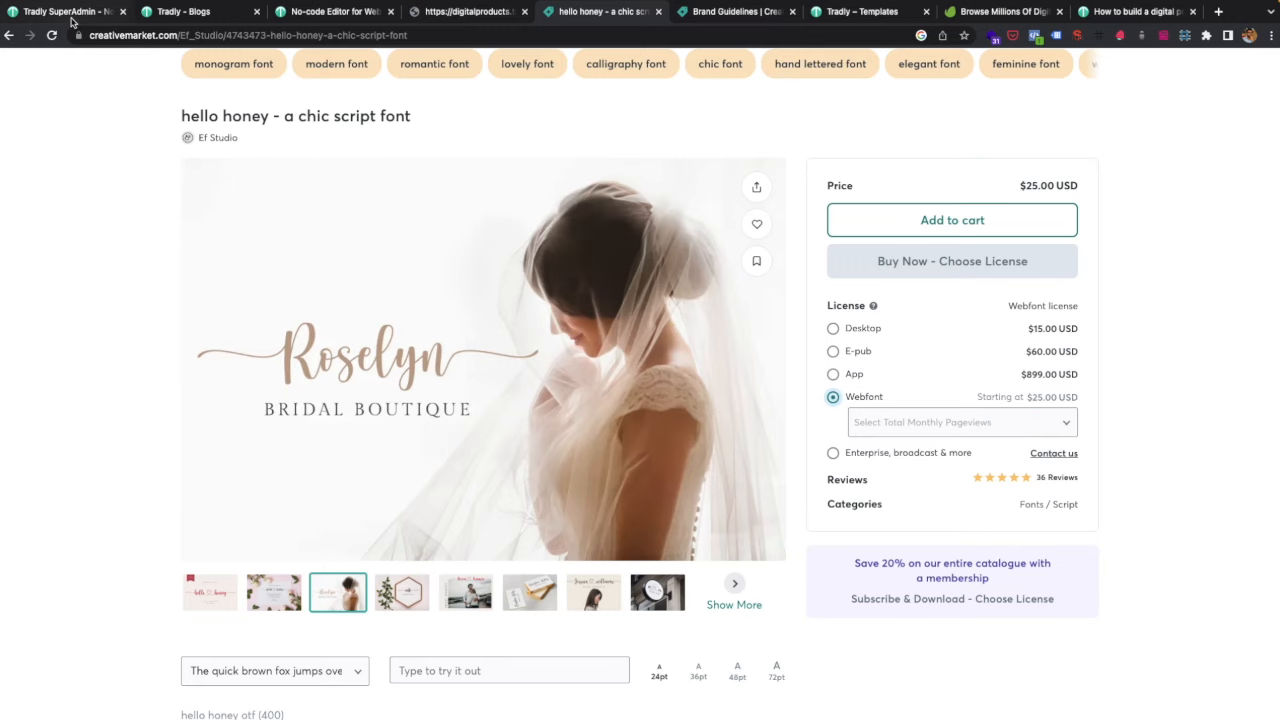
Switch to the digitalproducts.tradly.co storefront, open the form for selling a new listing and examine its fields.
{"action": "left_click", "coordinate": [302, 11]}
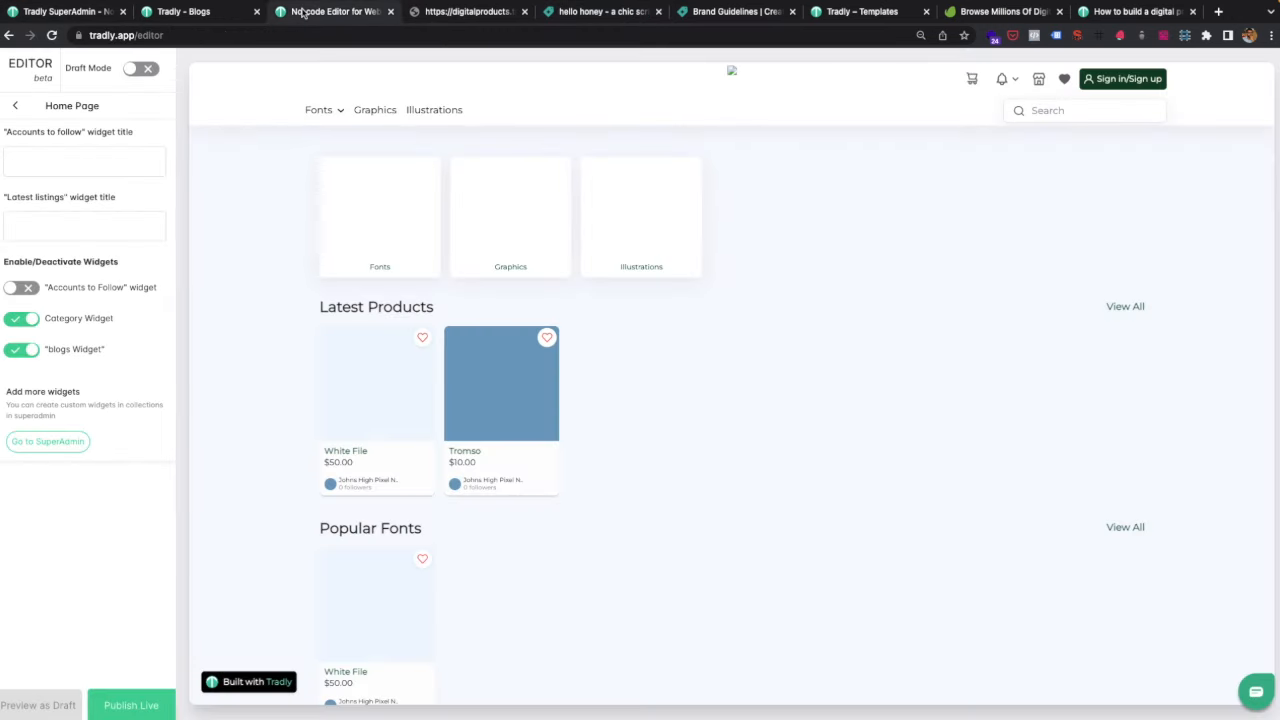
{"action": "left_click", "coordinate": [425, 14]}
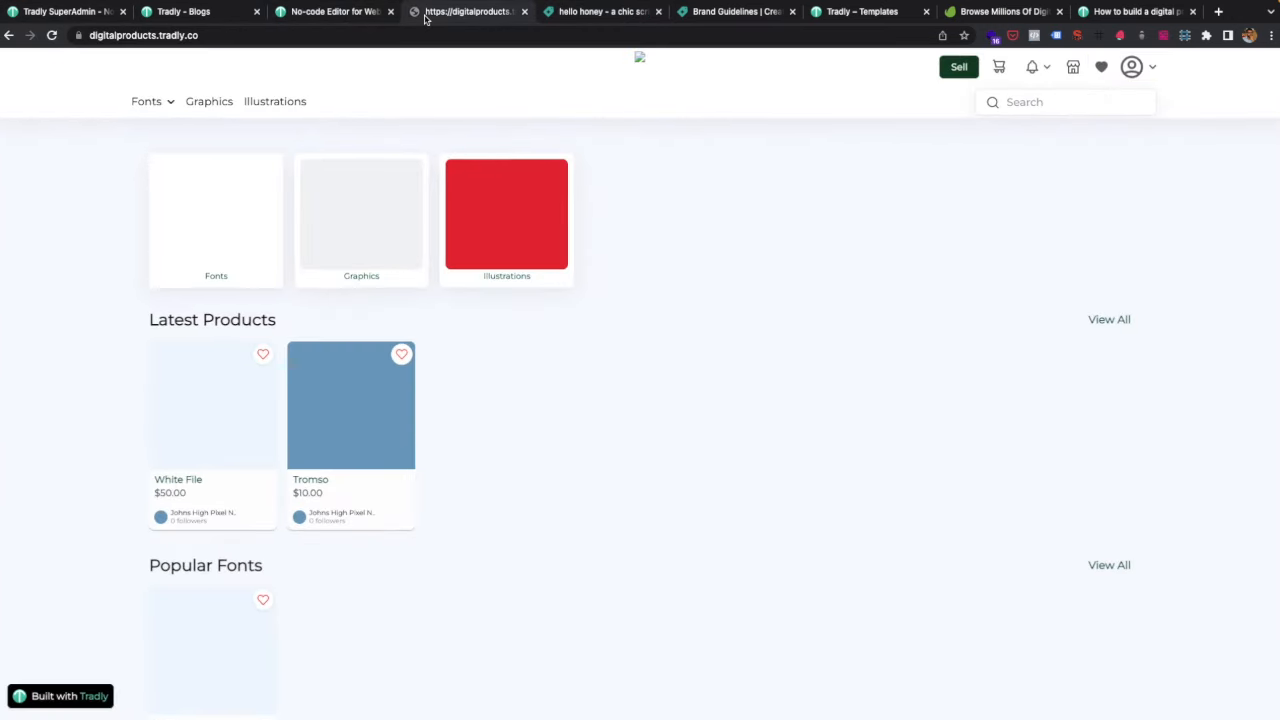
{"action": "left_click", "coordinate": [945, 66]}
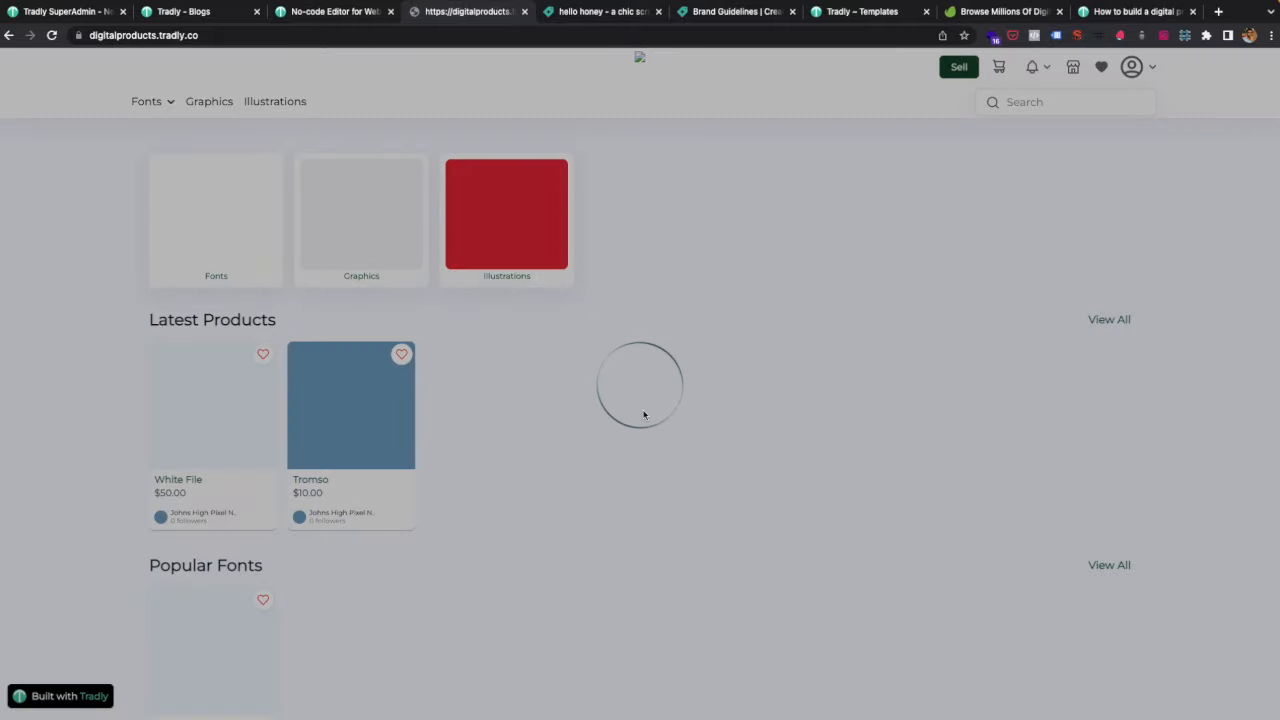
{"action": "scroll", "coordinate": [643, 415], "scroll_direction": "down", "scroll_amount": 5}
{"action": "scroll", "coordinate": [643, 414], "scroll_direction": "up", "scroll_amount": 5}
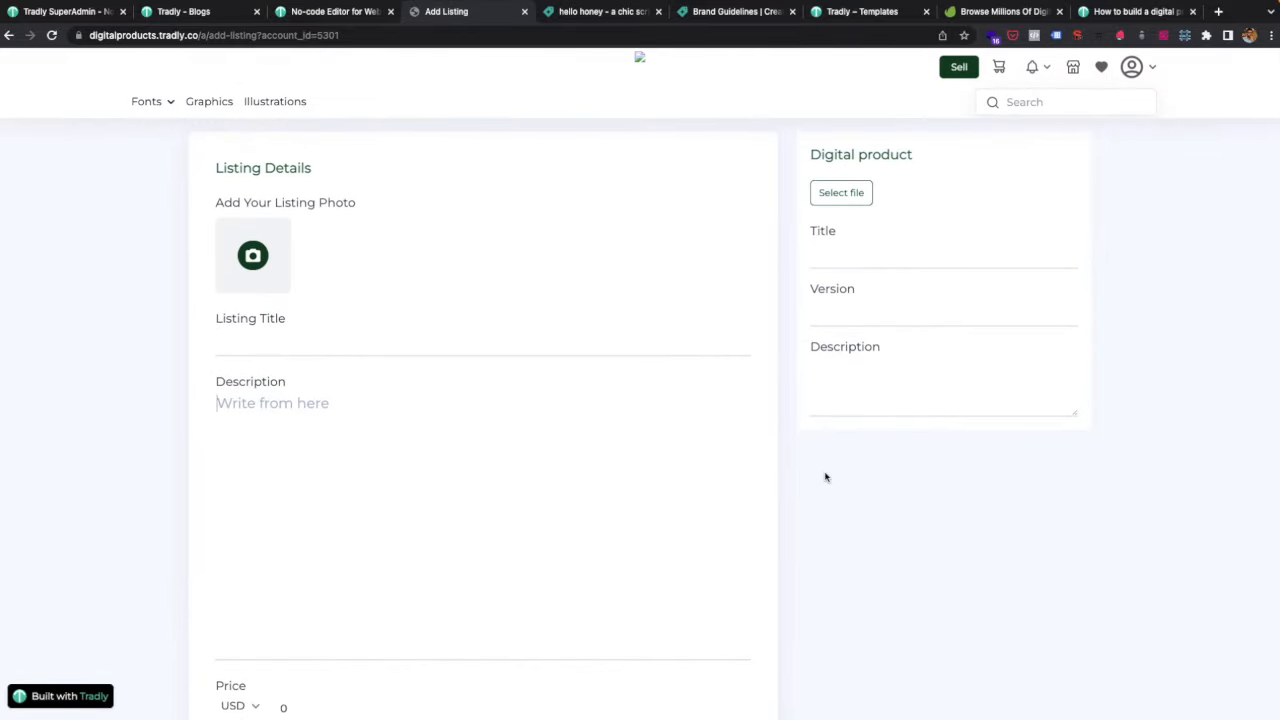
{"action": "scroll", "coordinate": [826, 477], "scroll_direction": "down", "scroll_amount": 5}
{"action": "scroll", "coordinate": [826, 477], "scroll_direction": "up", "scroll_amount": 5}
Switch to Tradly SuperAdmin and create an active listing variant type named "Font Usage", using Creative Market's license options as reference.
{"action": "left_click", "coordinate": [63, 9]}
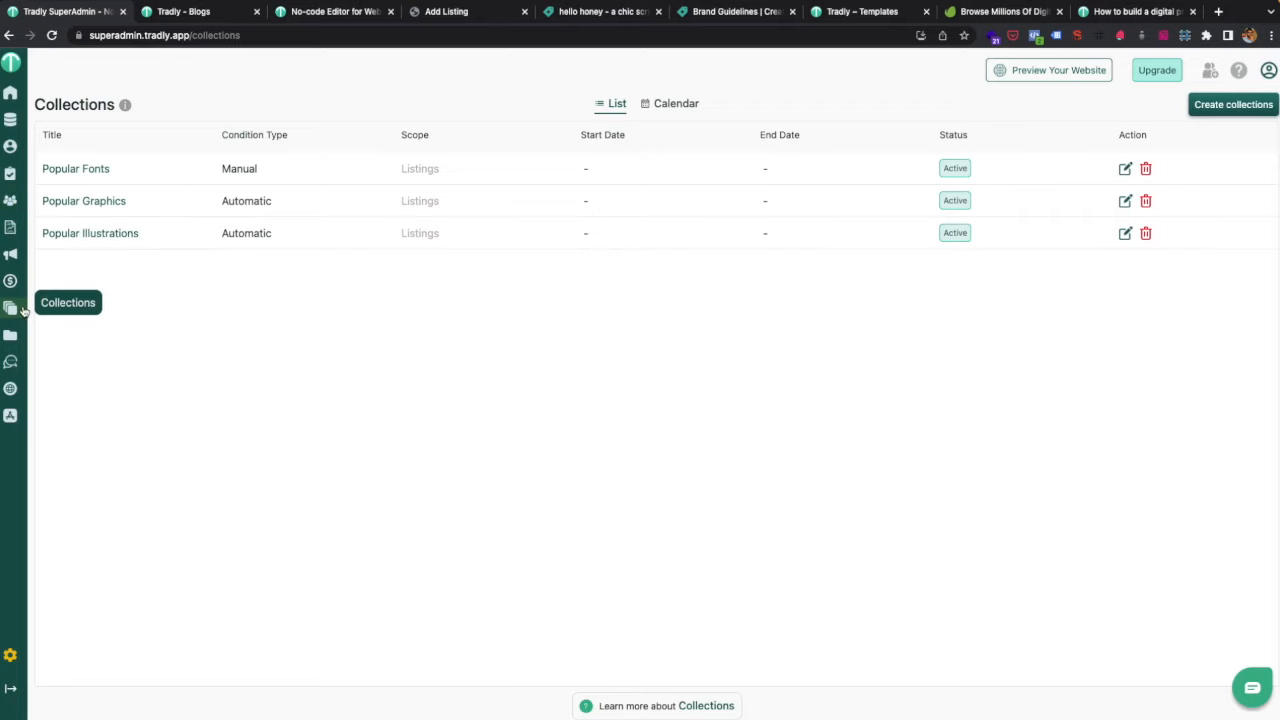
{"action": "mouse_move", "coordinate": [10, 173]}
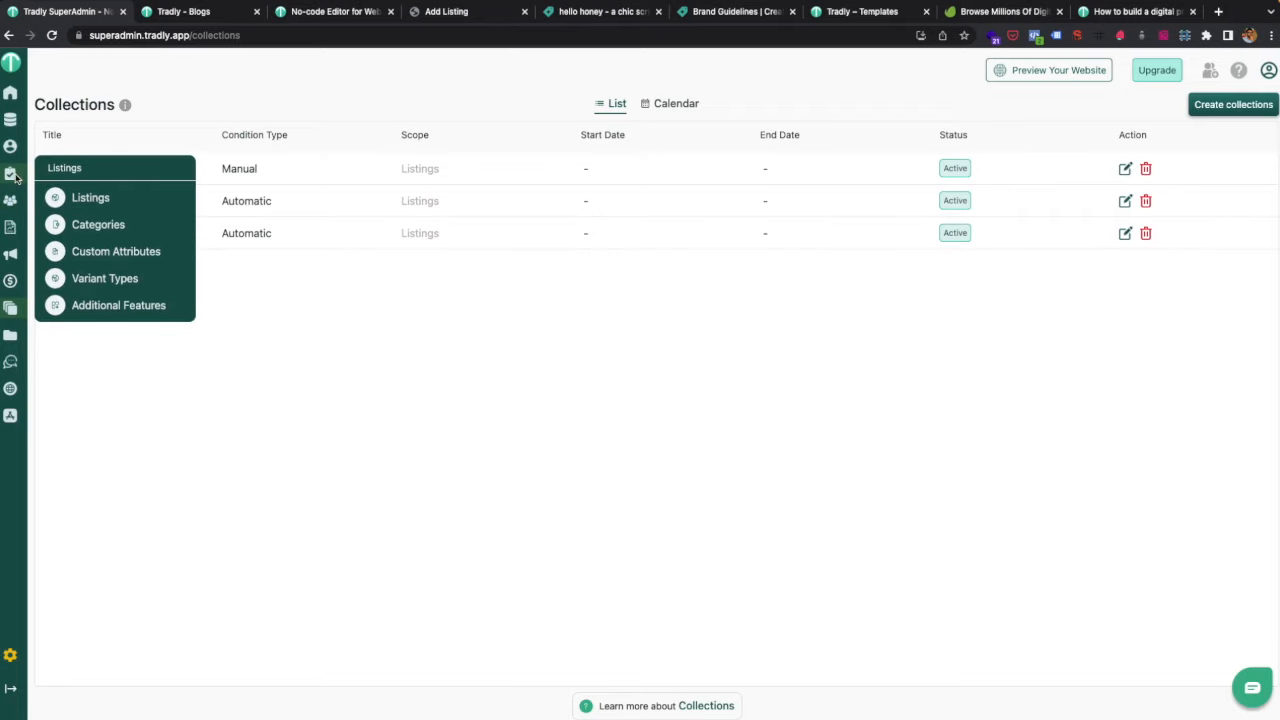
{"action": "left_click", "coordinate": [103, 286]}
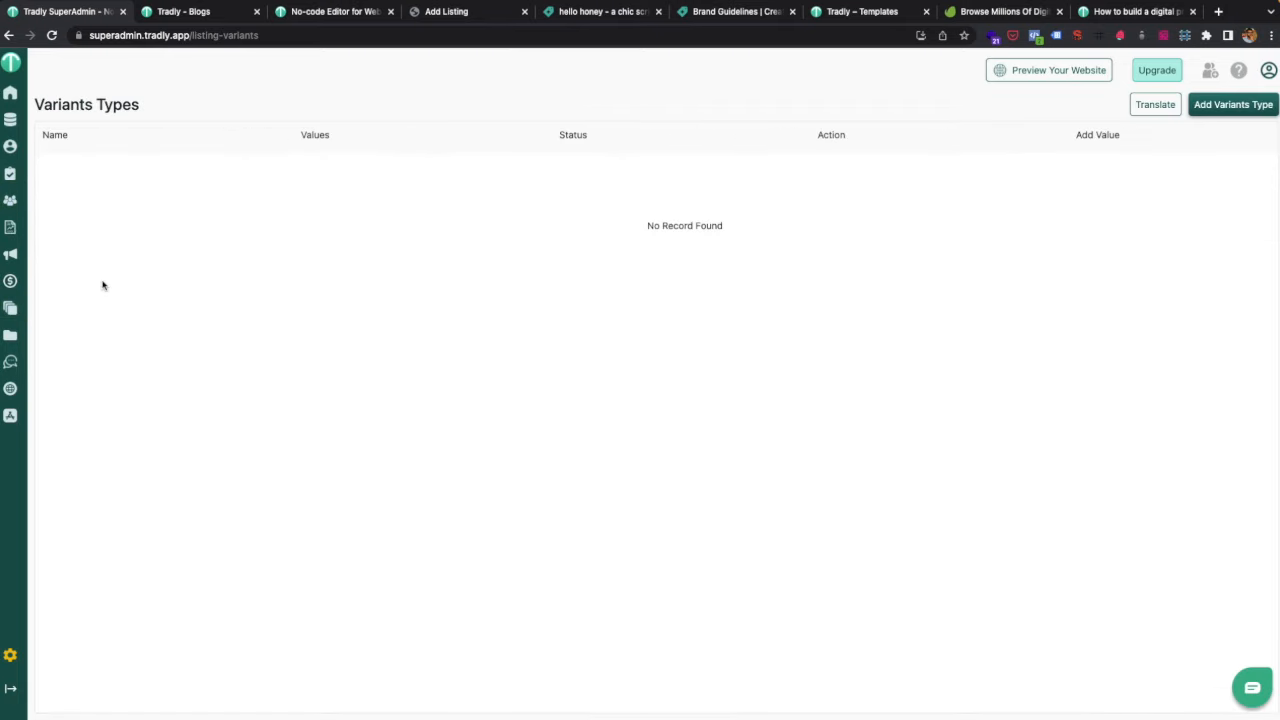
{"action": "left_click", "coordinate": [1202, 108]}
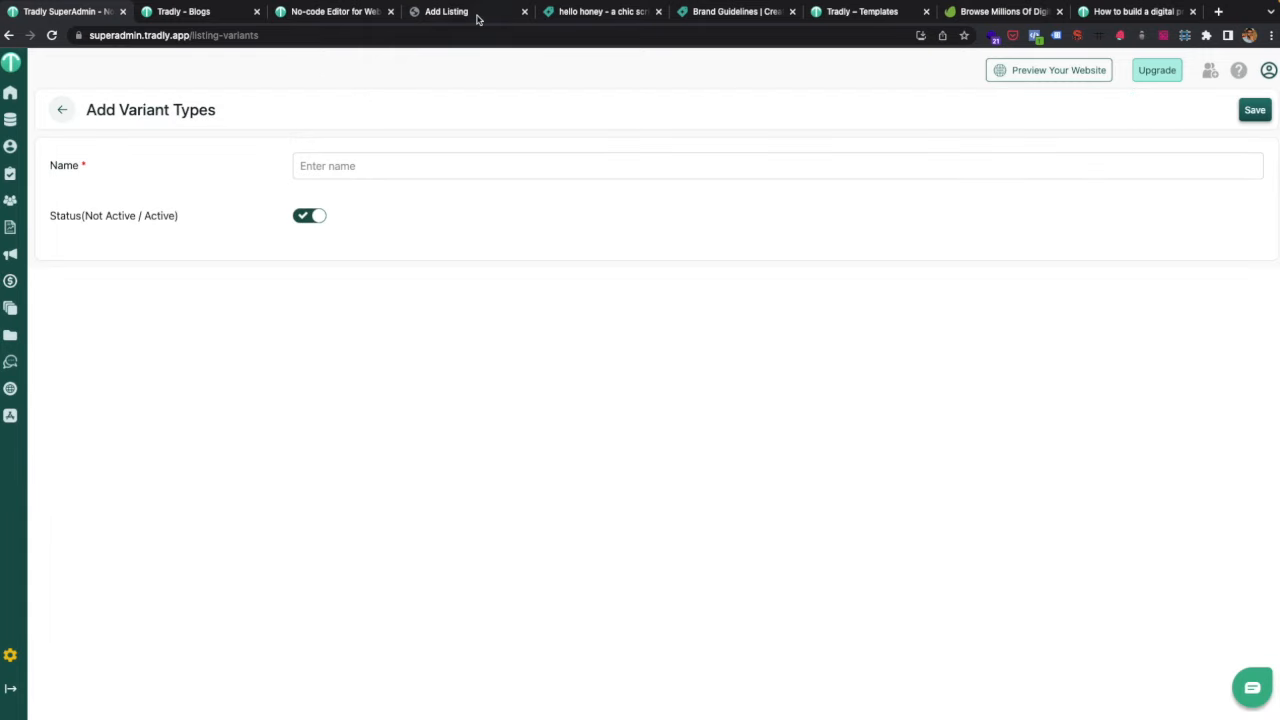
{"action": "left_click", "coordinate": [573, 13]}
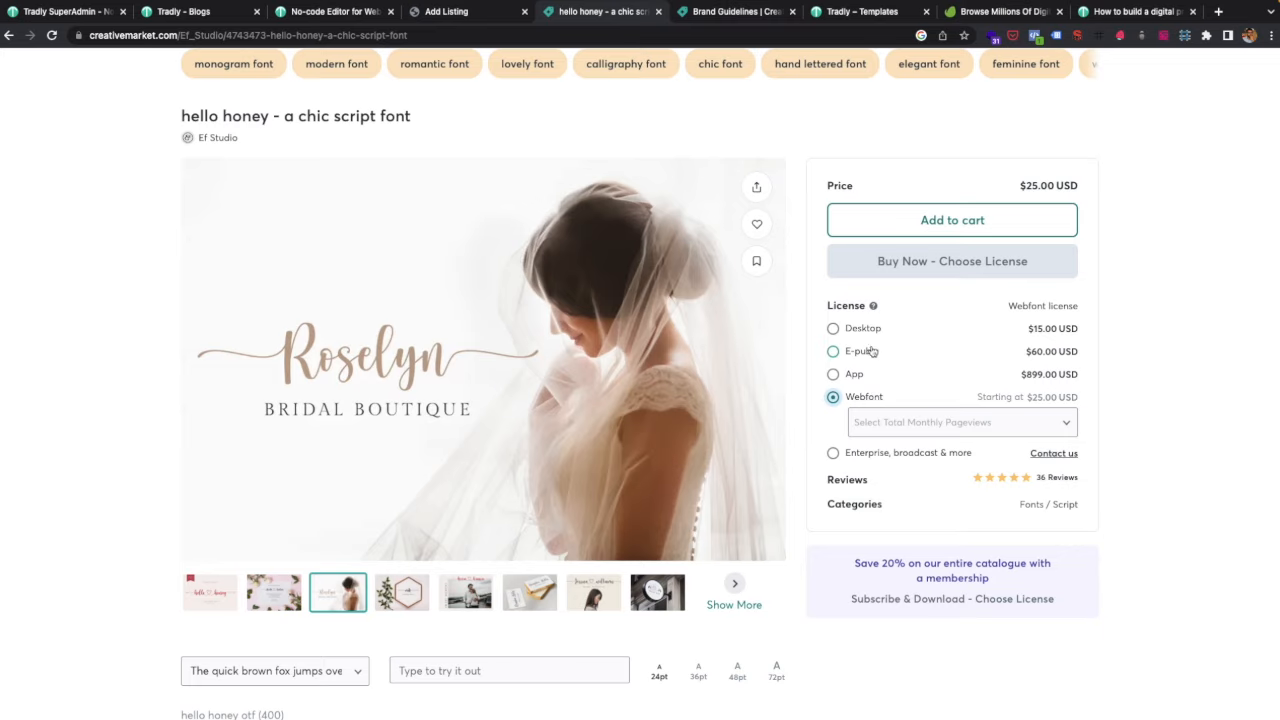
{"action": "left_click", "coordinate": [58, 10]}
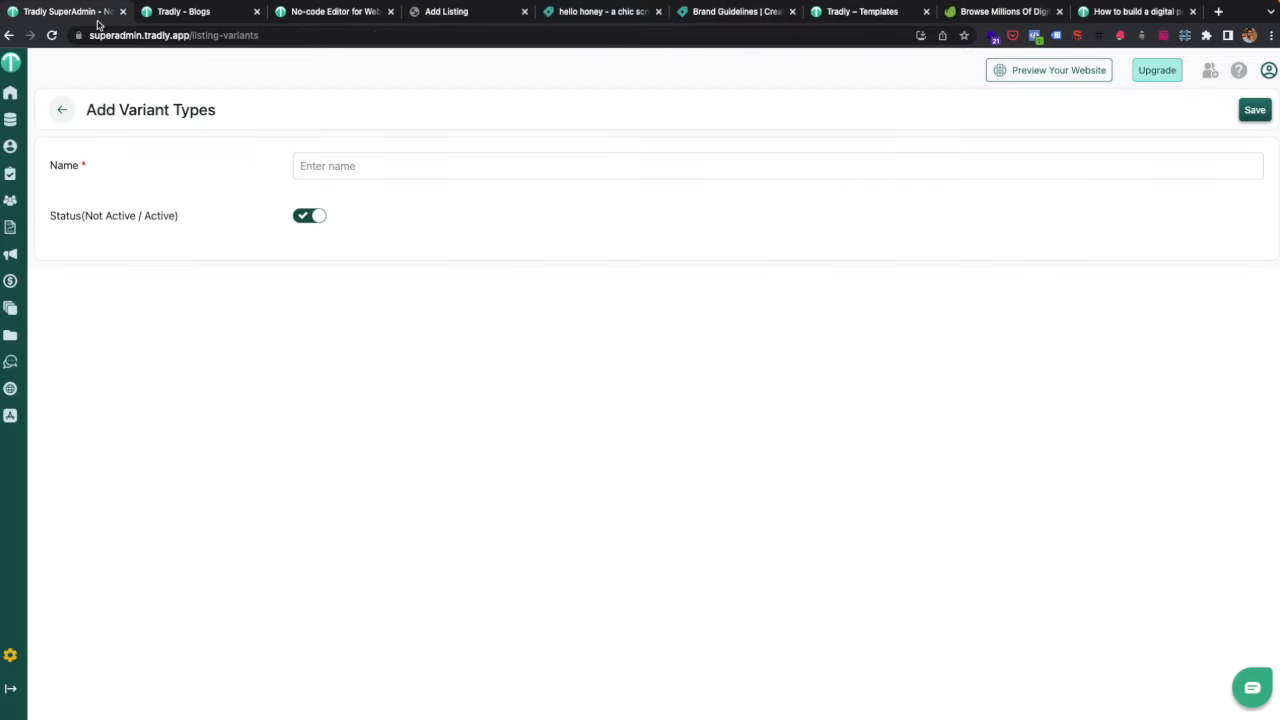
{"action": "left_click", "coordinate": [383, 161]}
{"action": "type", "text": "Font Usage"}
{"action": "left_click", "coordinate": [1252, 110]}
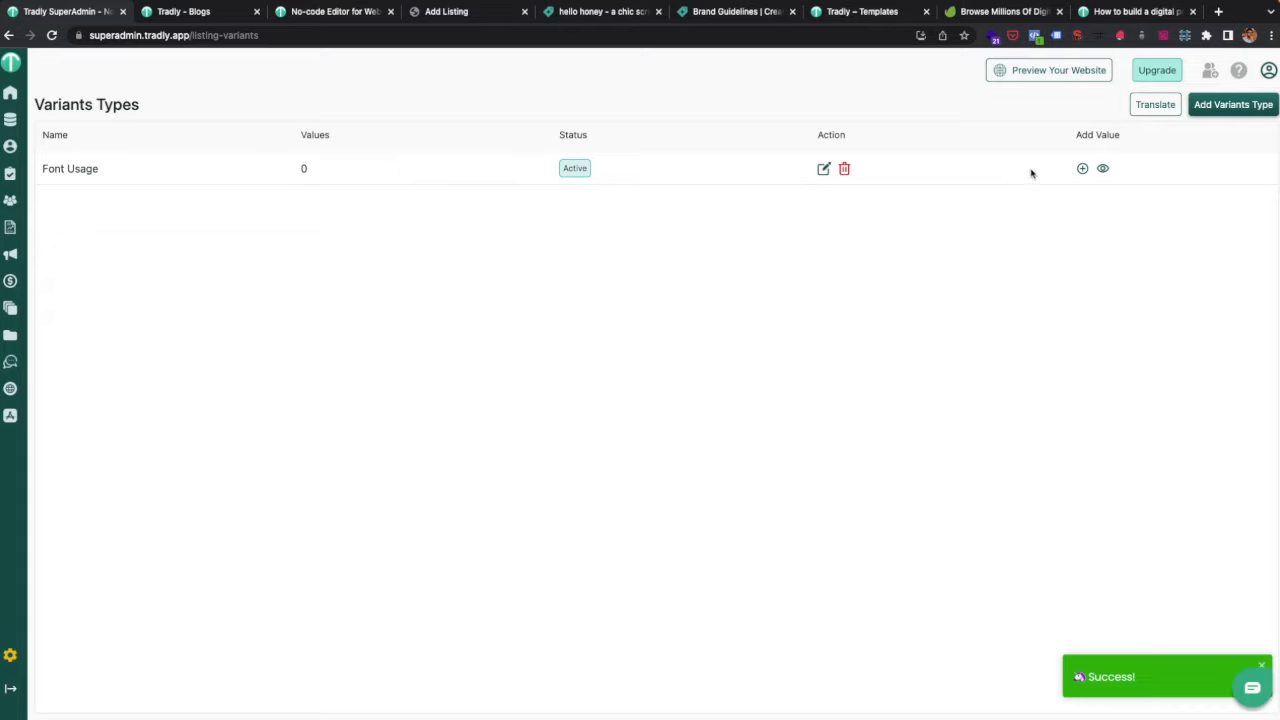
Add the active values Desktop, App and E-Pub to the Font Usage variant type and save them.
{"action": "left_click", "coordinate": [1082, 168]}
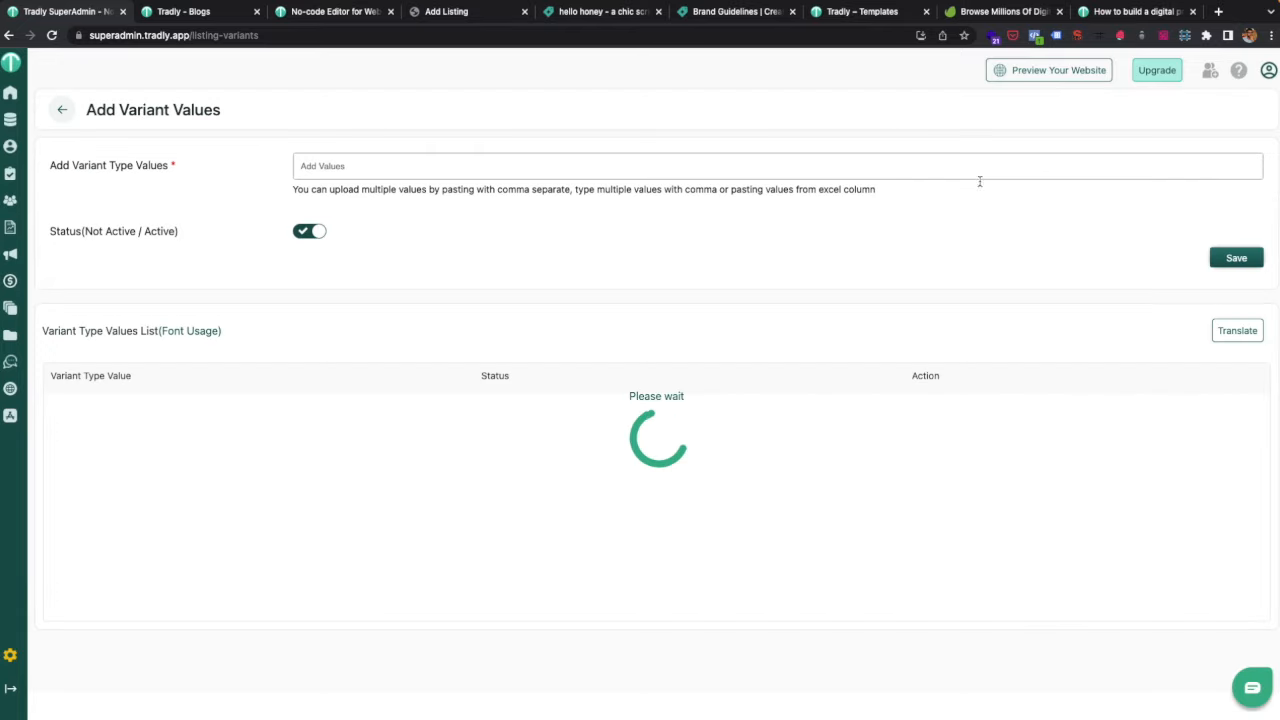
{"action": "type", "text": "Deks"}
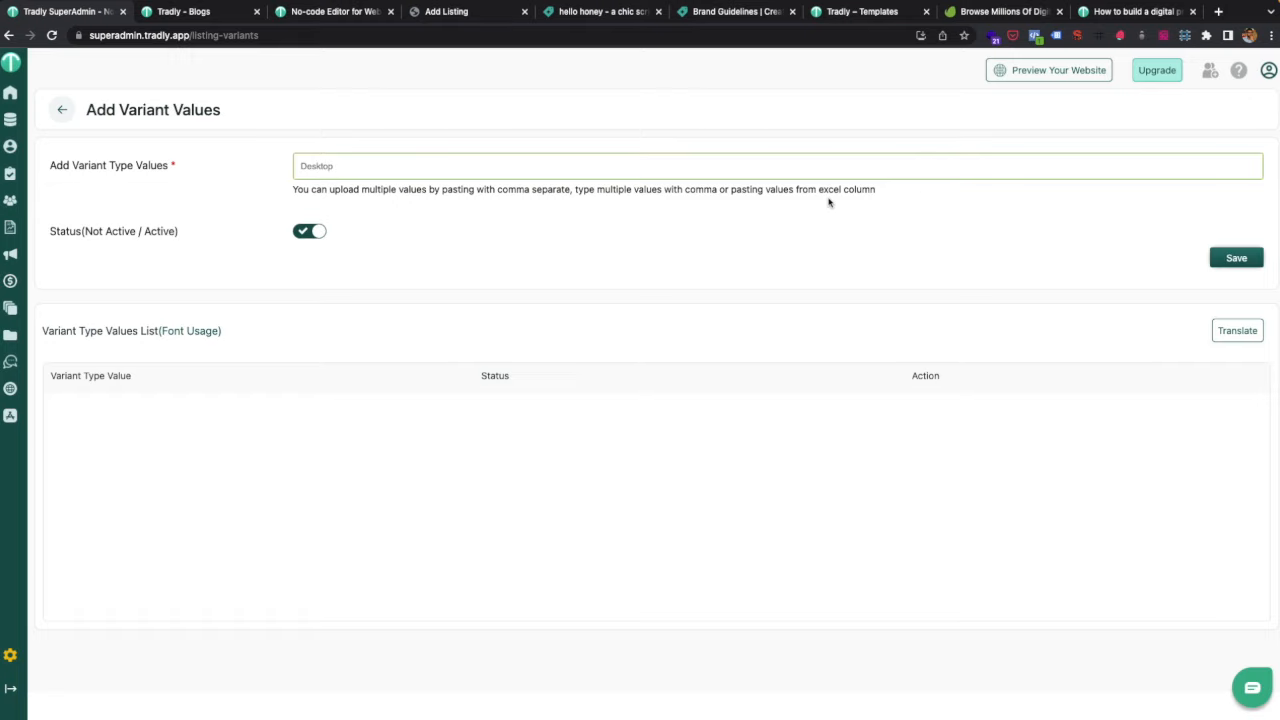
{"action": "key", "text": "Return"}
{"action": "type", "text": "App"}
{"action": "key", "text": "Return"}
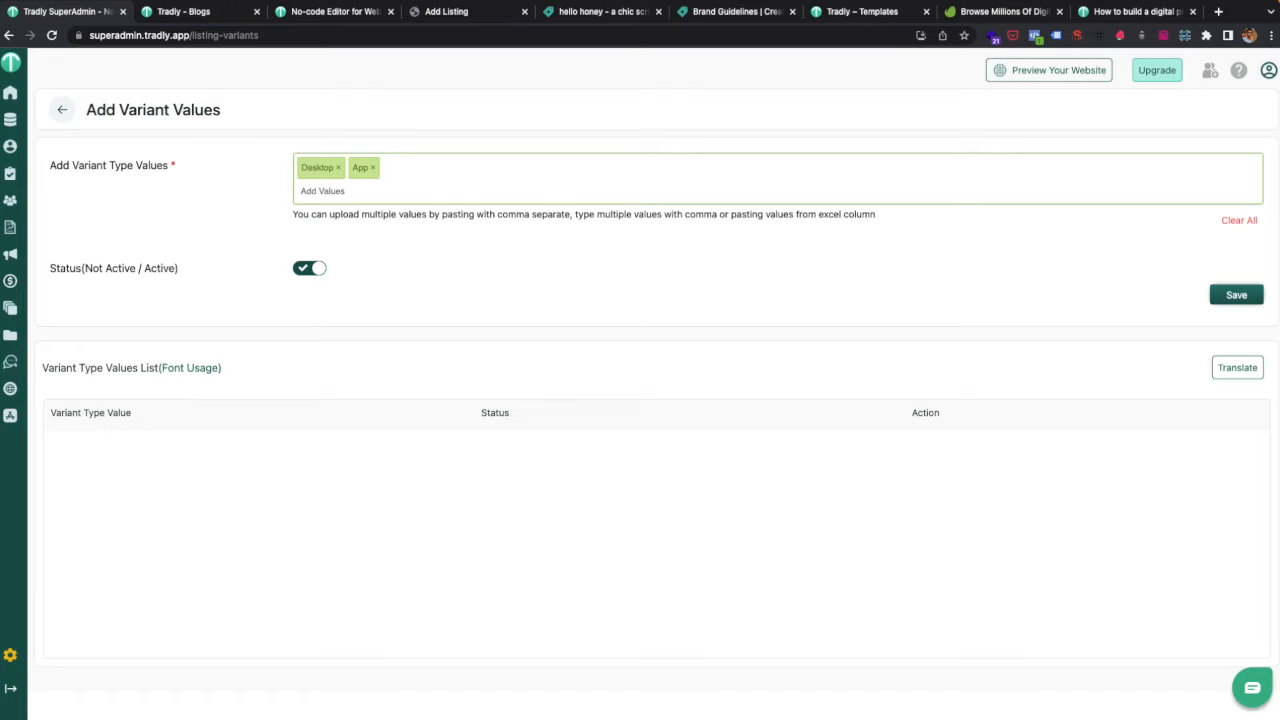
{"action": "type", "text": "E-Pub"}
{"action": "key", "text": "Return"}
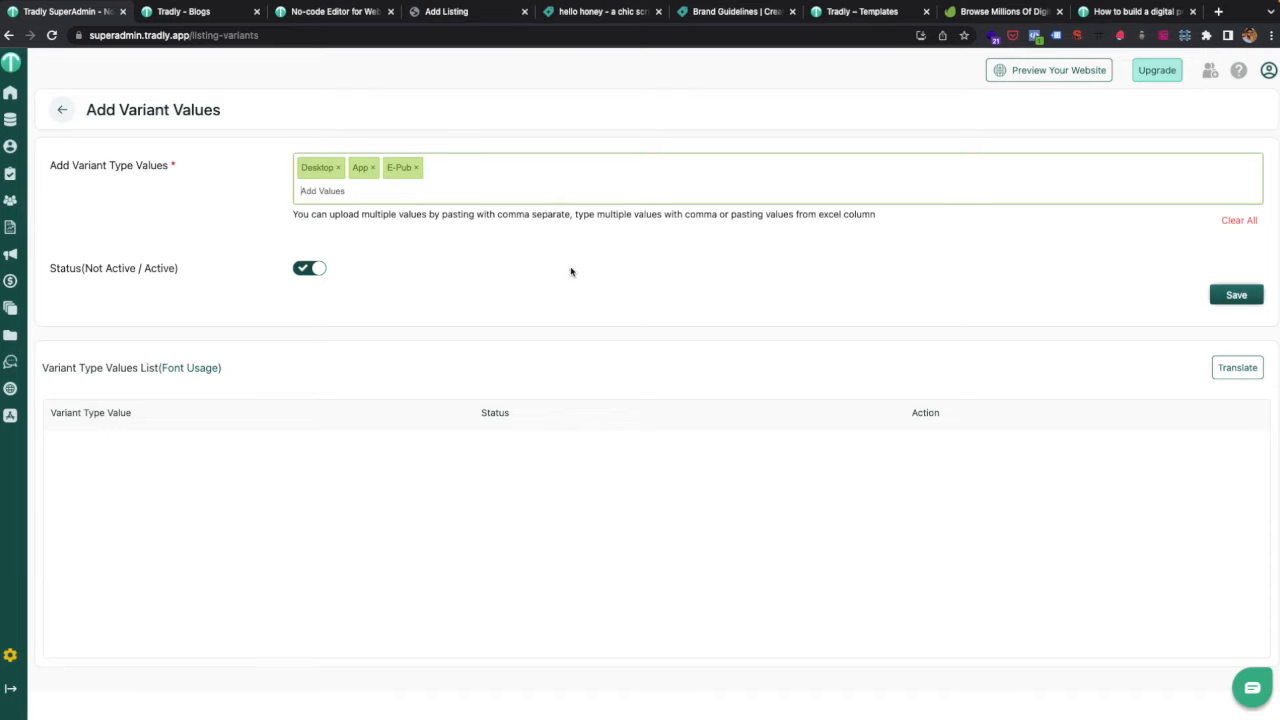
{"action": "left_click", "coordinate": [1218, 297]}
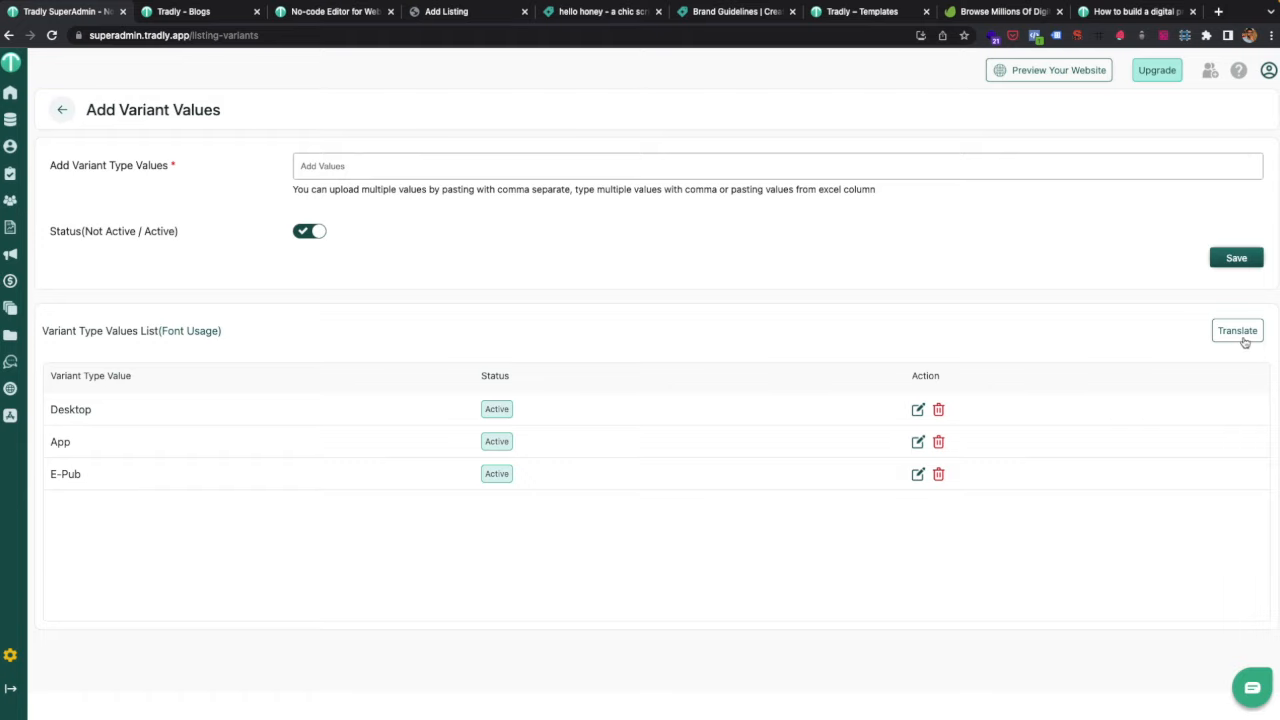
Switch to the digitalproducts.tradly.co storefront and check the Add Listing form for variant fields.
{"action": "left_click", "coordinate": [436, 22]}
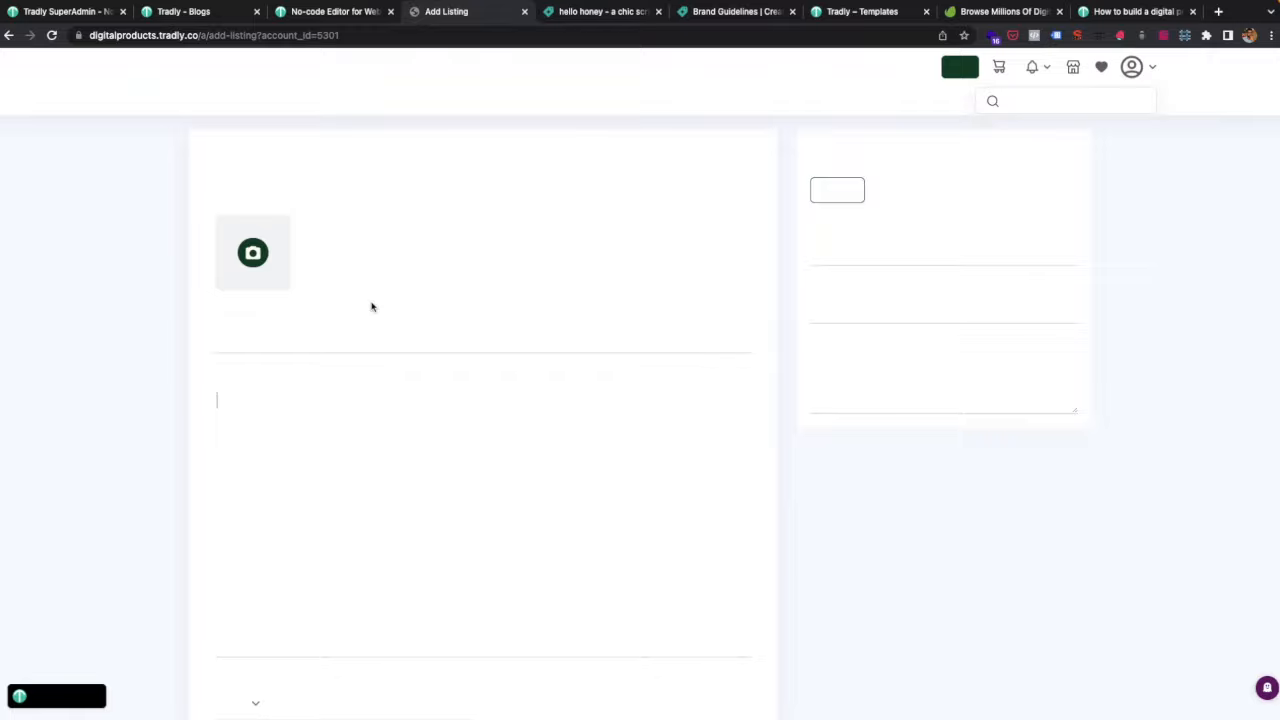
{"action": "scroll", "coordinate": [371, 306], "scroll_direction": "down", "scroll_amount": 5}
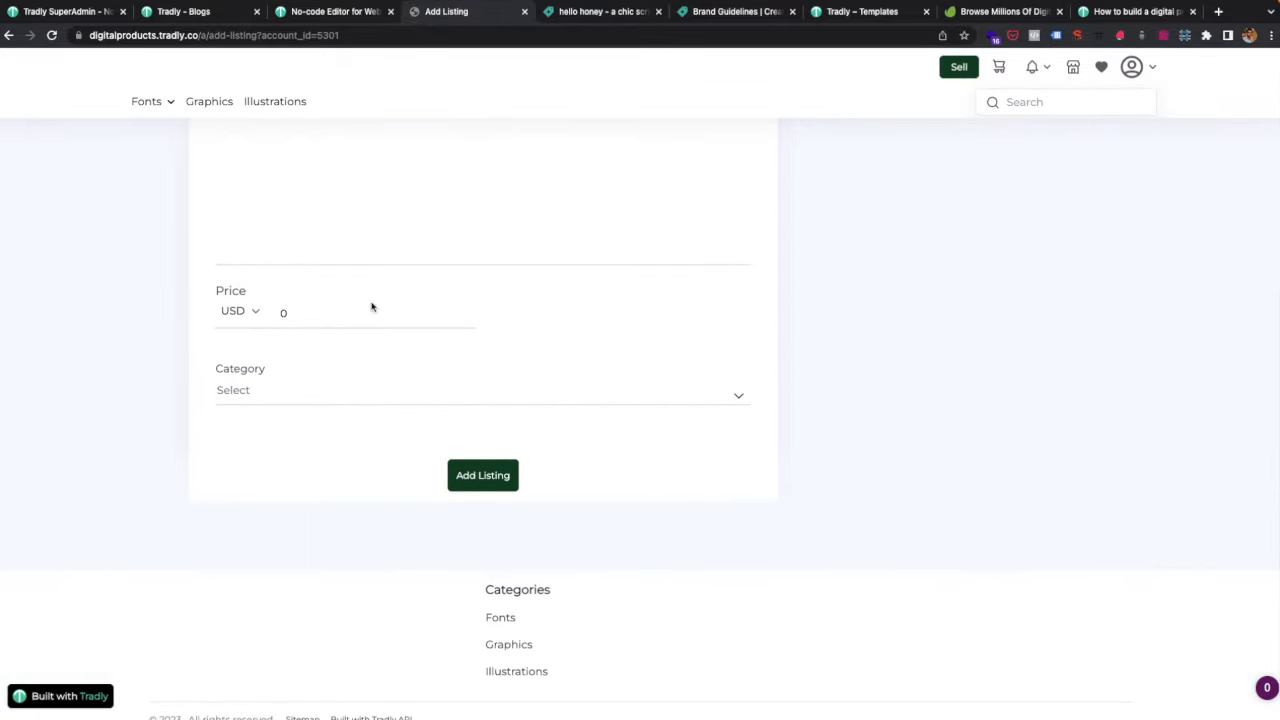
{"action": "scroll", "coordinate": [371, 306], "scroll_direction": "up", "scroll_amount": 4}
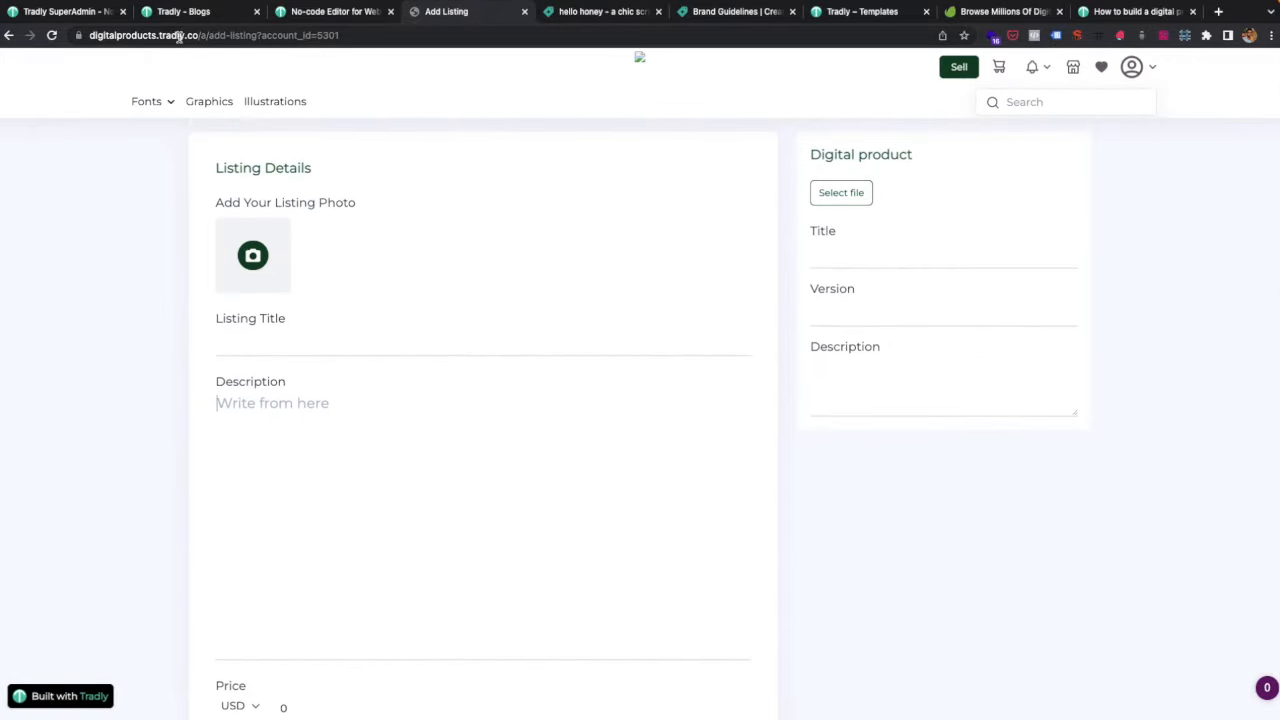
Switch to Tradly SuperAdmin, enable the Variants feature in the listing configuration and save it.
{"action": "left_click", "coordinate": [70, 12]}
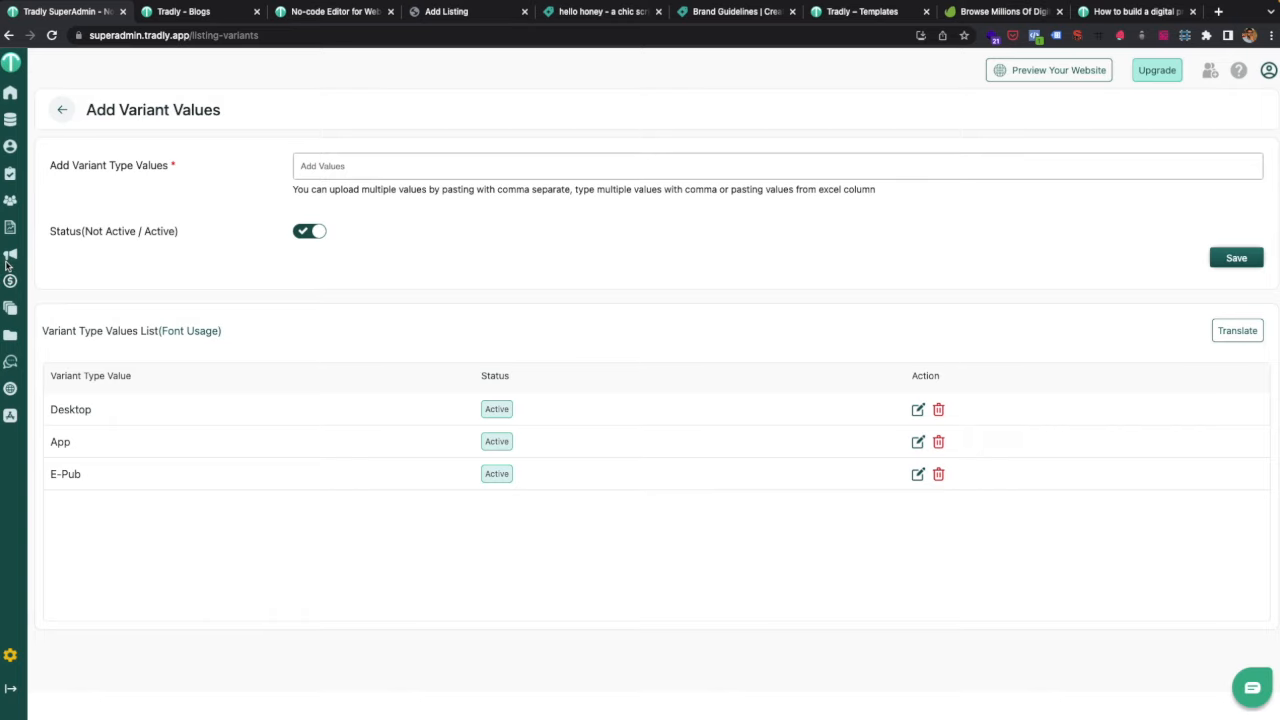
{"action": "mouse_move", "coordinate": [12, 262]}
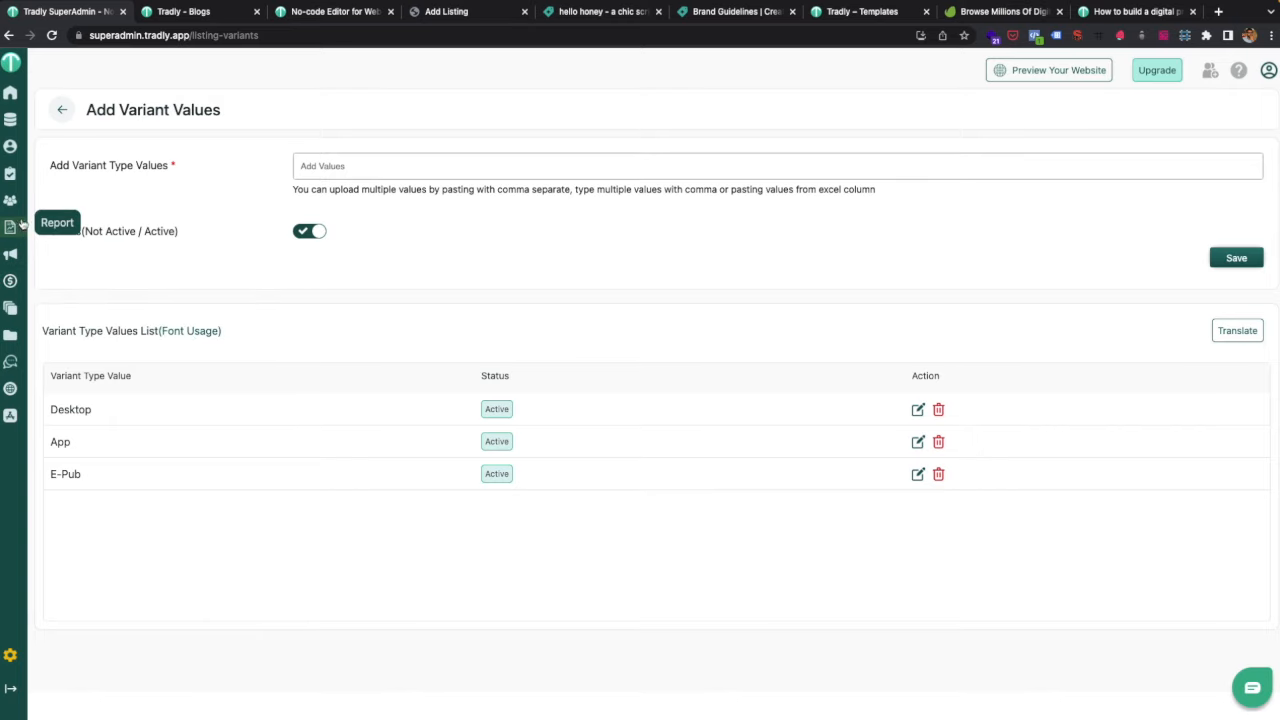
{"action": "mouse_move", "coordinate": [17, 198]}
{"action": "mouse_move", "coordinate": [9, 160]}
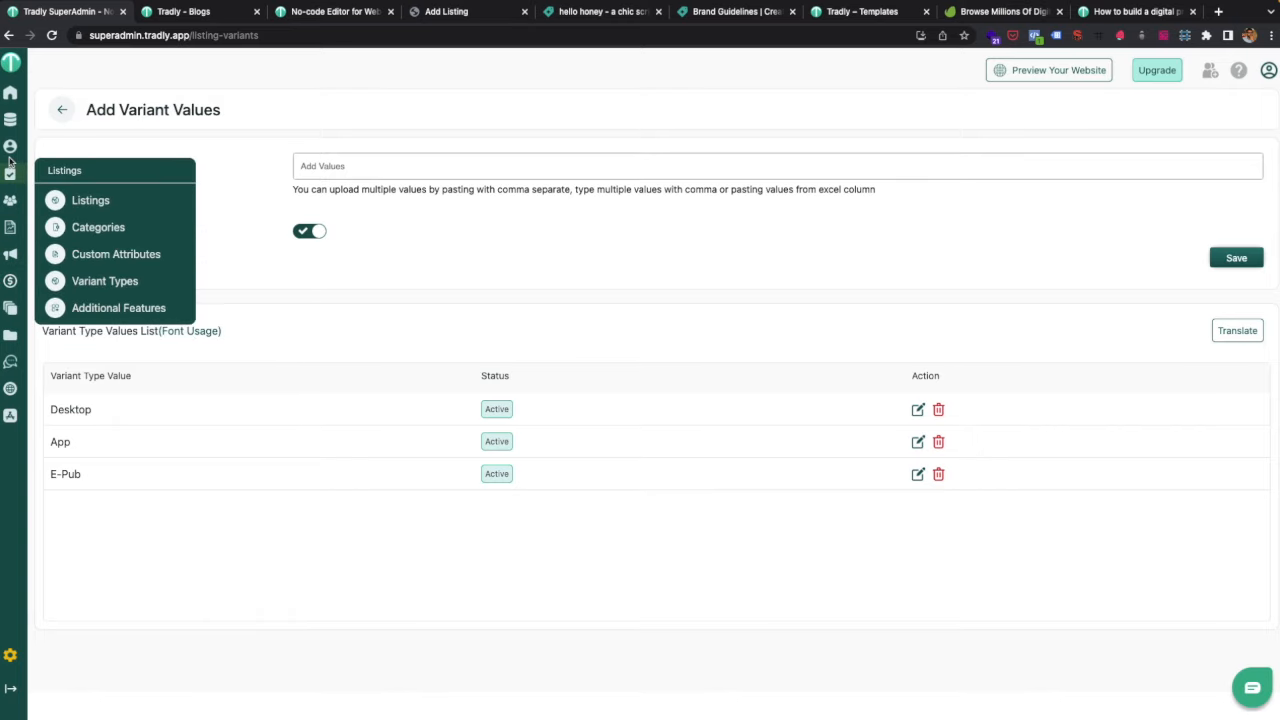
{"action": "left_click", "coordinate": [107, 300]}
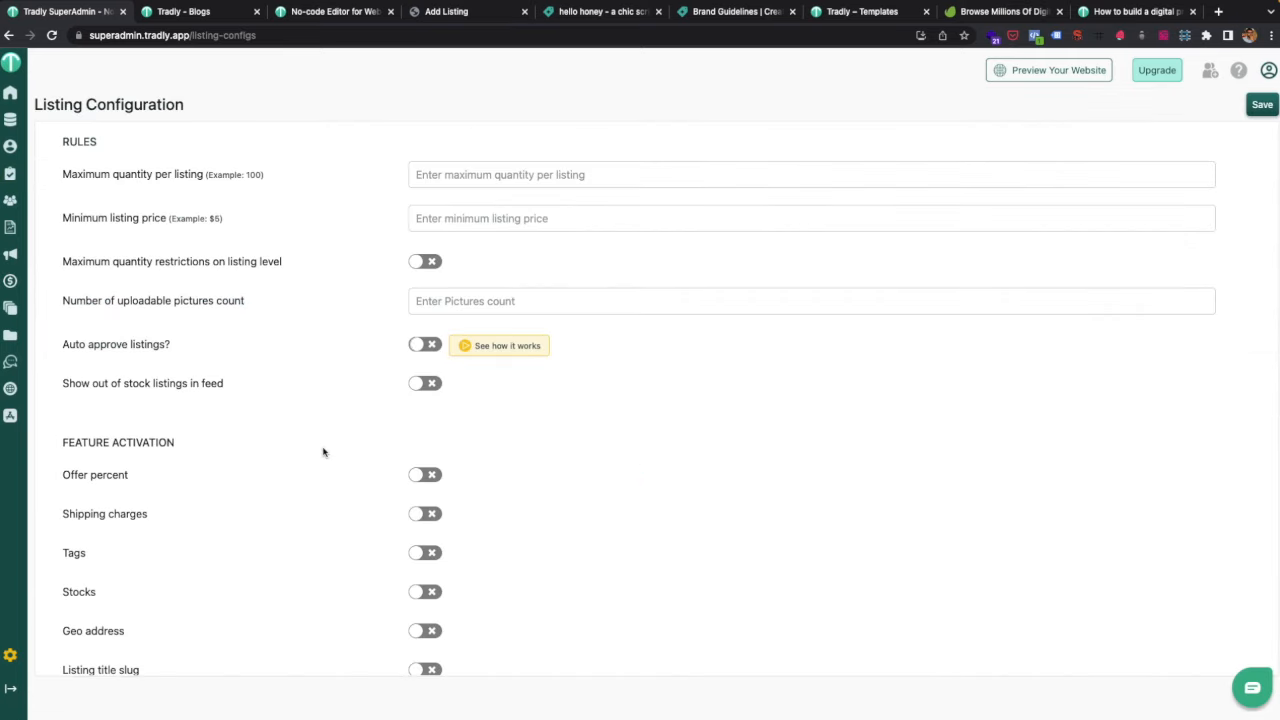
{"action": "scroll", "coordinate": [330, 470], "scroll_direction": "down", "scroll_amount": 3}
{"action": "scroll", "coordinate": [337, 526], "scroll_direction": "down", "scroll_amount": 2}
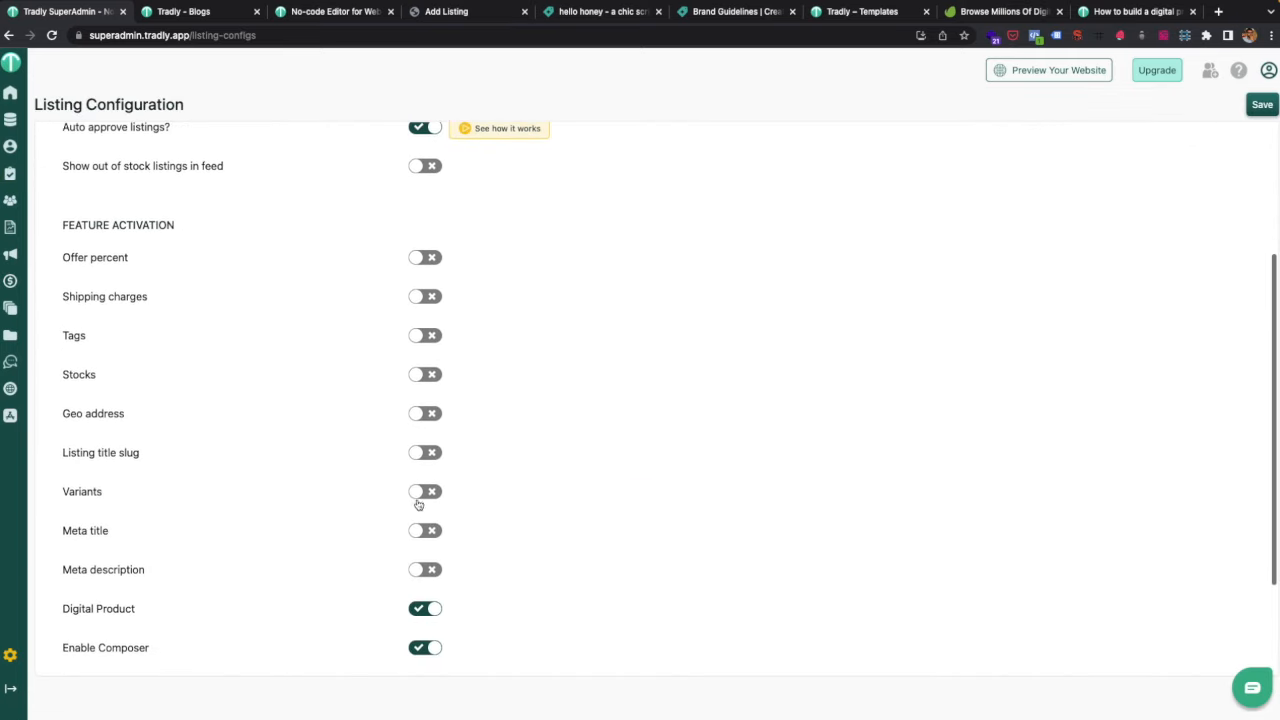
{"action": "left_click", "coordinate": [425, 495]}
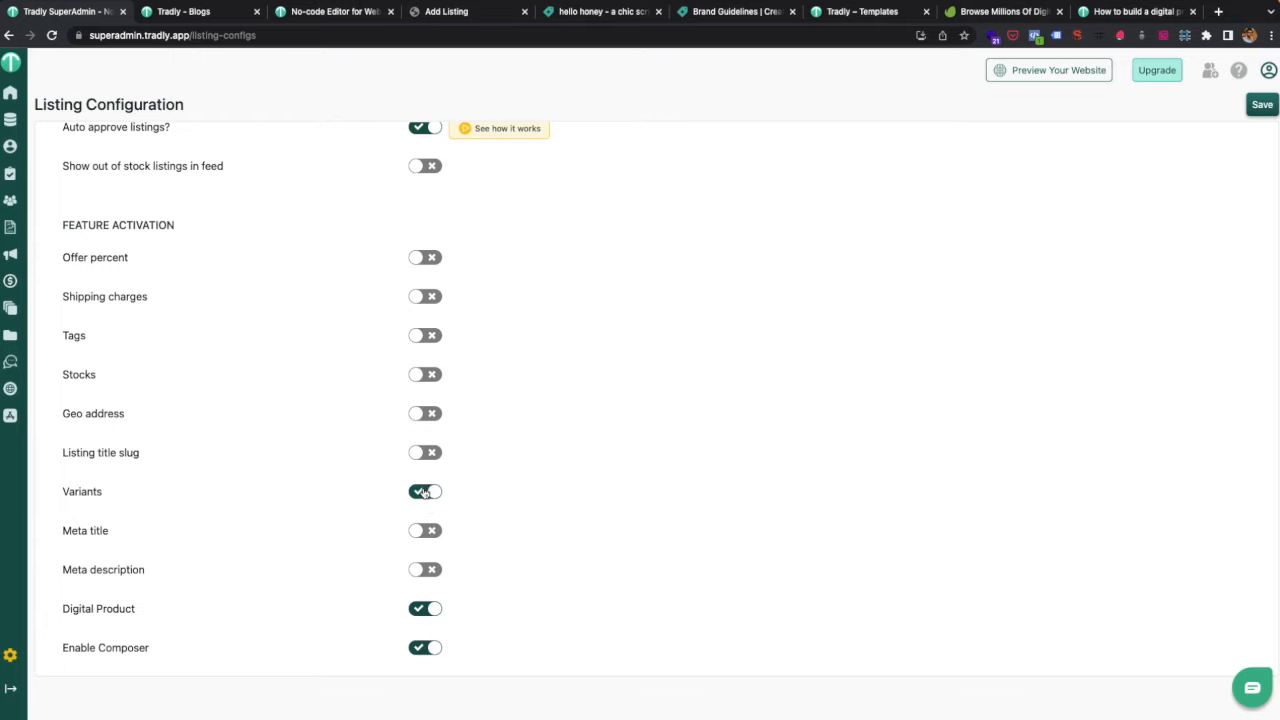
{"action": "left_click", "coordinate": [1260, 107]}
Reload the storefront's Add Listing form and recheck the feature settings in Tradly SuperAdmin's listing configuration.
{"action": "left_click", "coordinate": [449, 12]}
{"action": "key", "text": "super+r"}
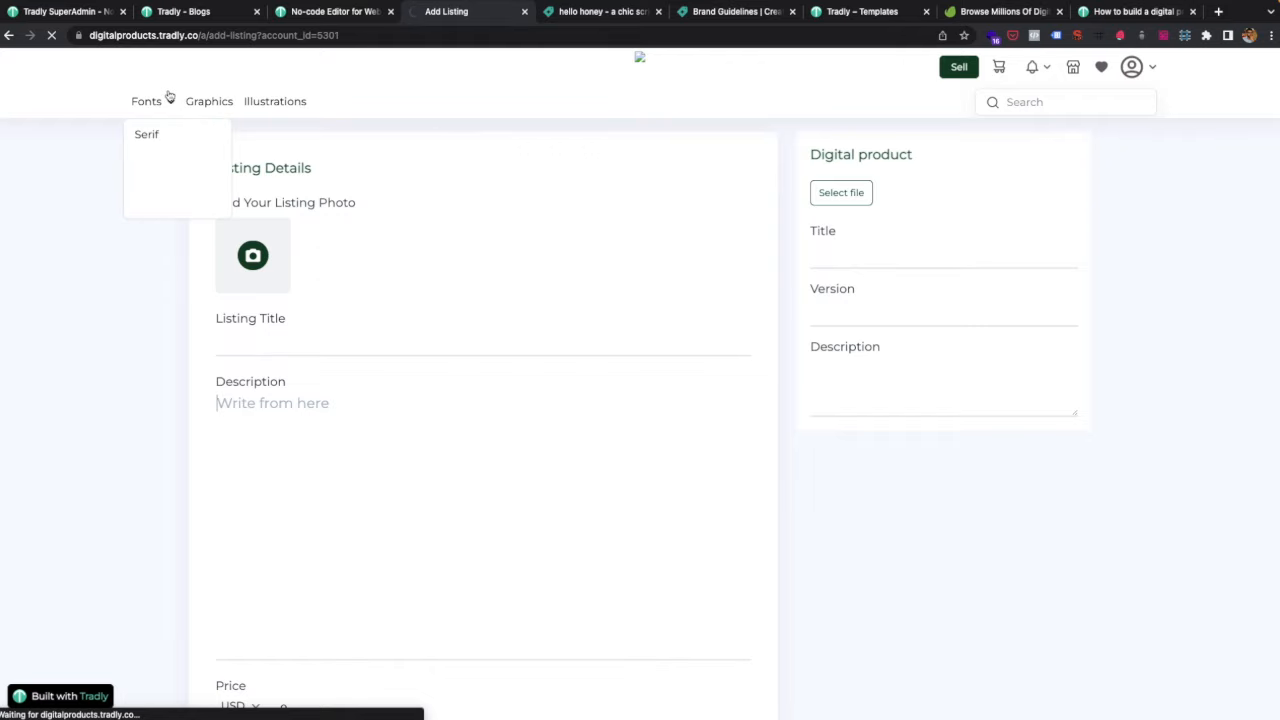
{"action": "left_click", "coordinate": [80, 12]}
{"action": "scroll", "coordinate": [204, 290], "scroll_direction": "up", "scroll_amount": 3}
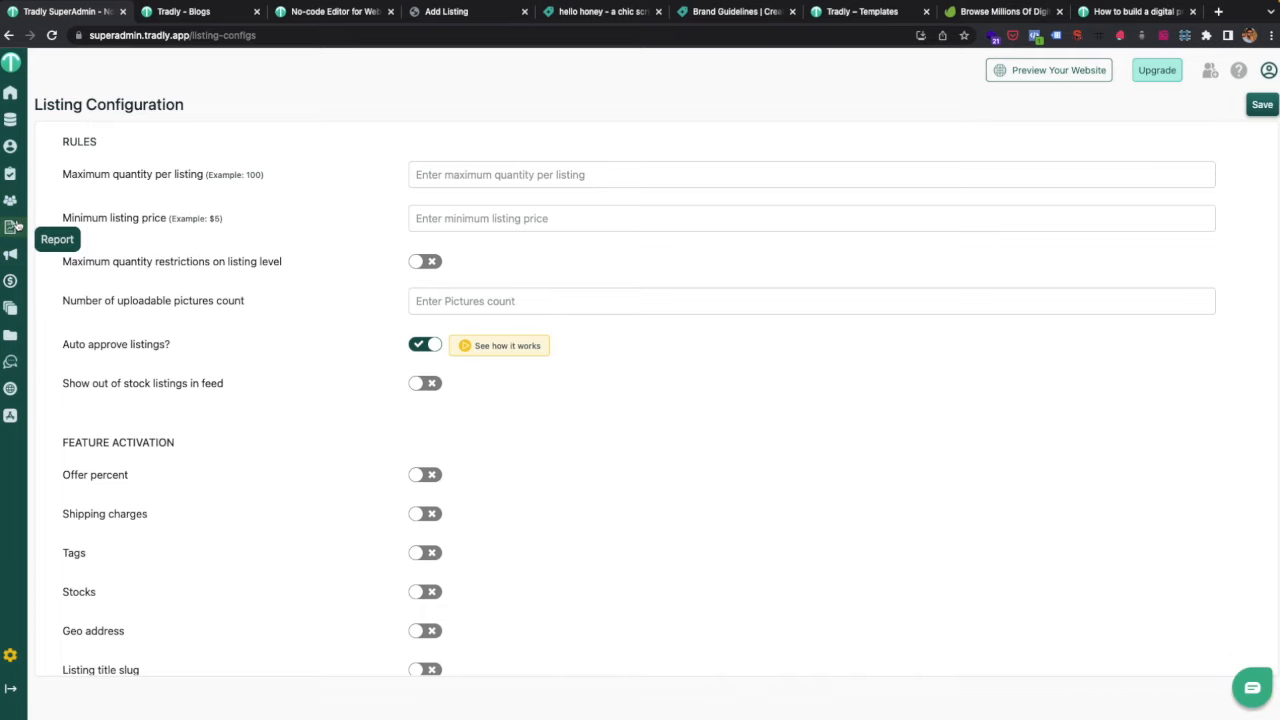
{"action": "mouse_move", "coordinate": [22, 178]}
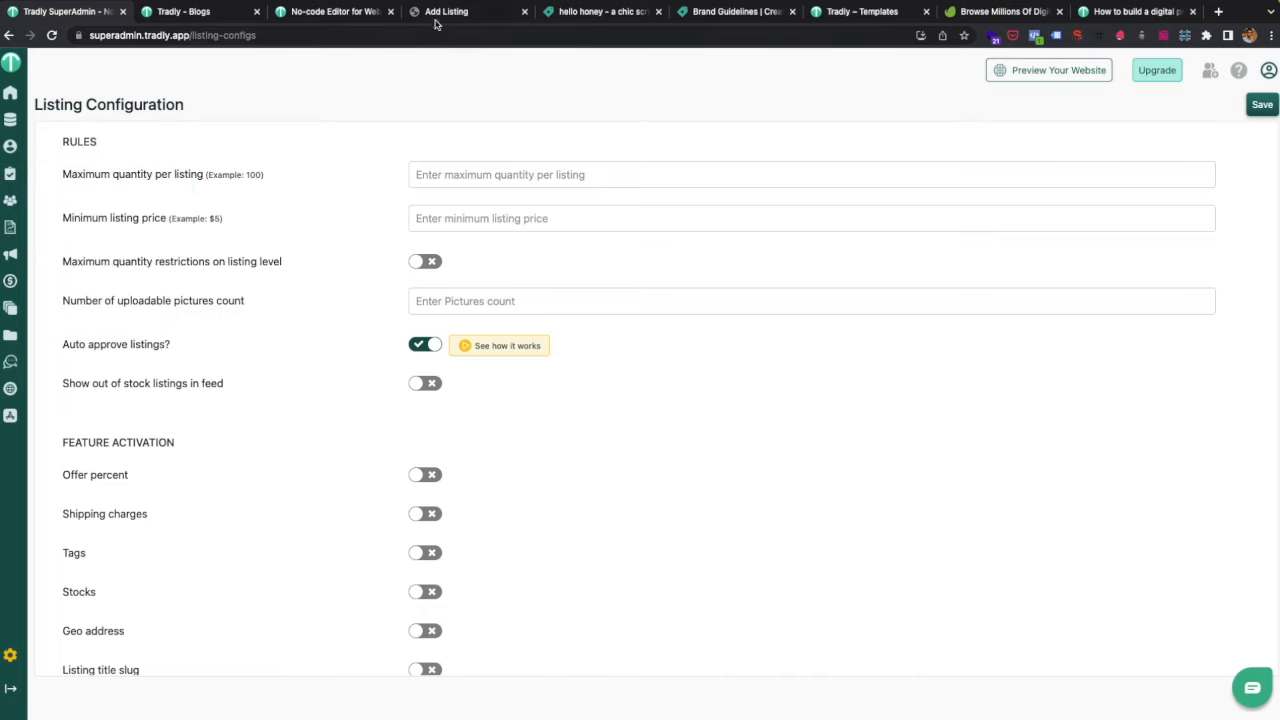
{"action": "scroll", "coordinate": [339, 537], "scroll_direction": "down", "scroll_amount": 2}
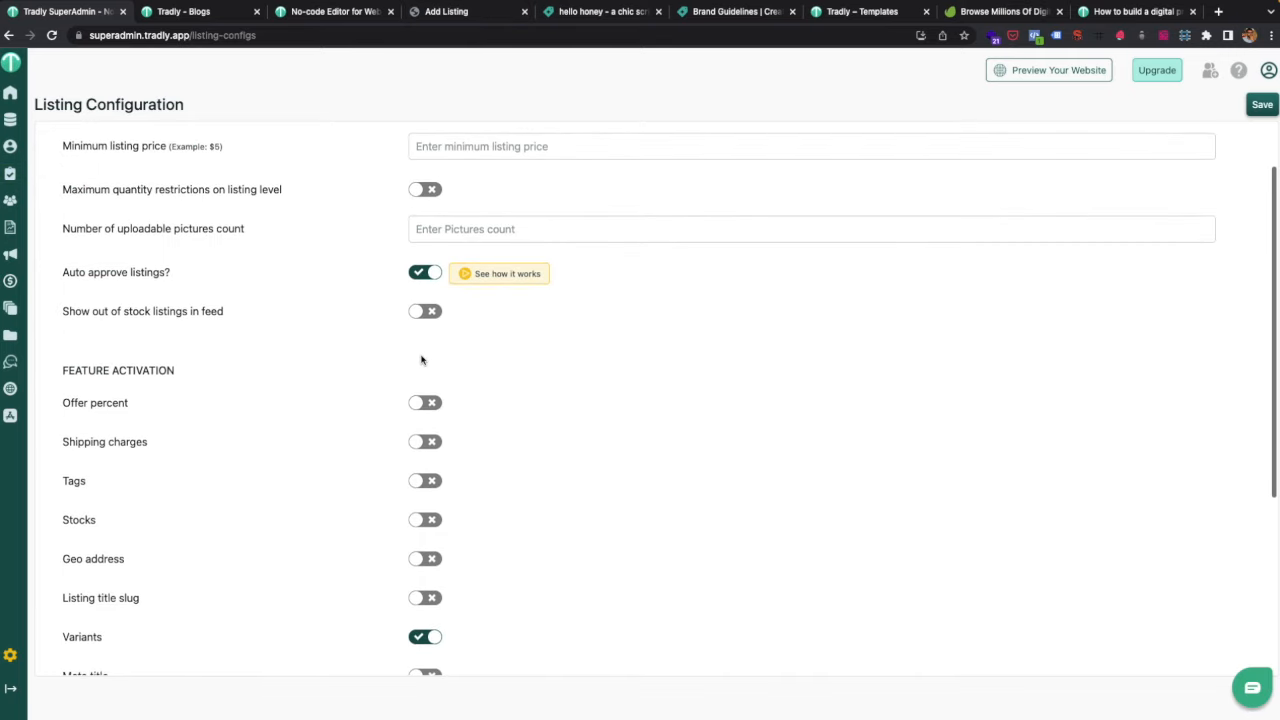
Start a new variant on the Add Listing form with variant type Font Usage and value Desktop.
{"action": "scroll", "coordinate": [423, 360], "scroll_direction": "up", "scroll_amount": 2}
{"action": "left_click", "coordinate": [450, 12]}
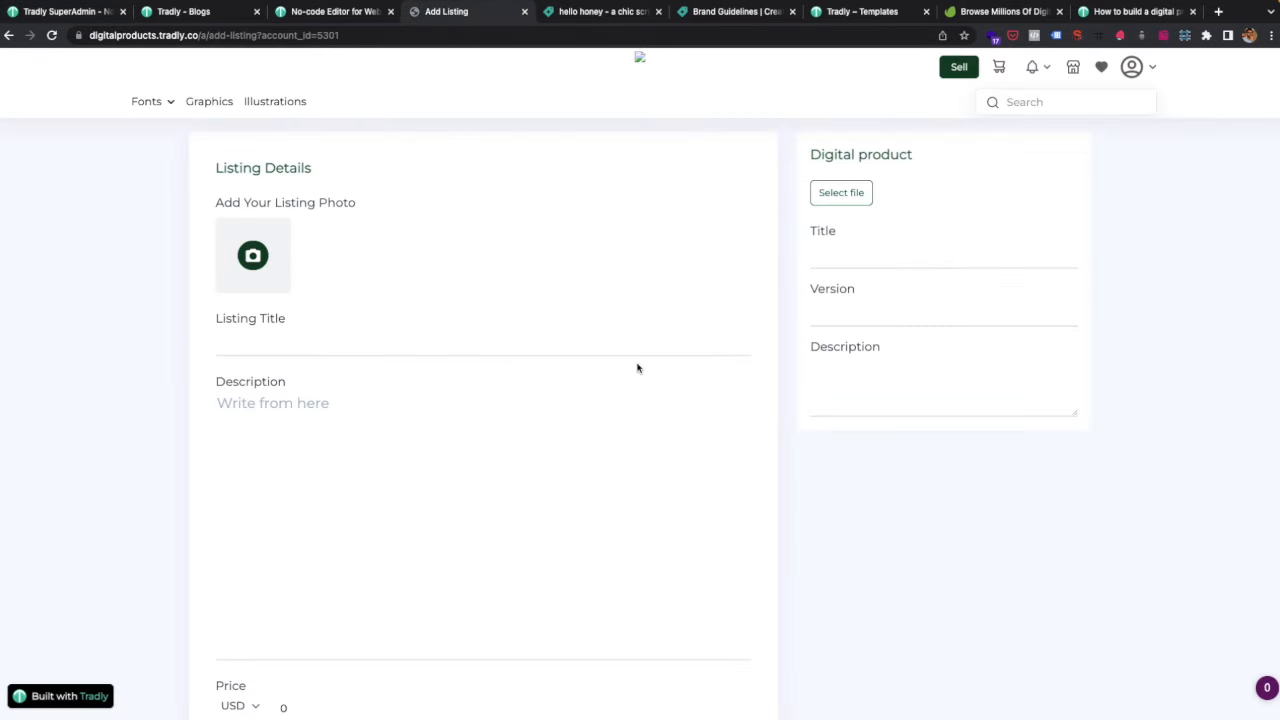
{"action": "scroll", "coordinate": [637, 368], "scroll_direction": "down", "scroll_amount": 4}
{"action": "scroll", "coordinate": [637, 368], "scroll_direction": "down", "scroll_amount": 1}
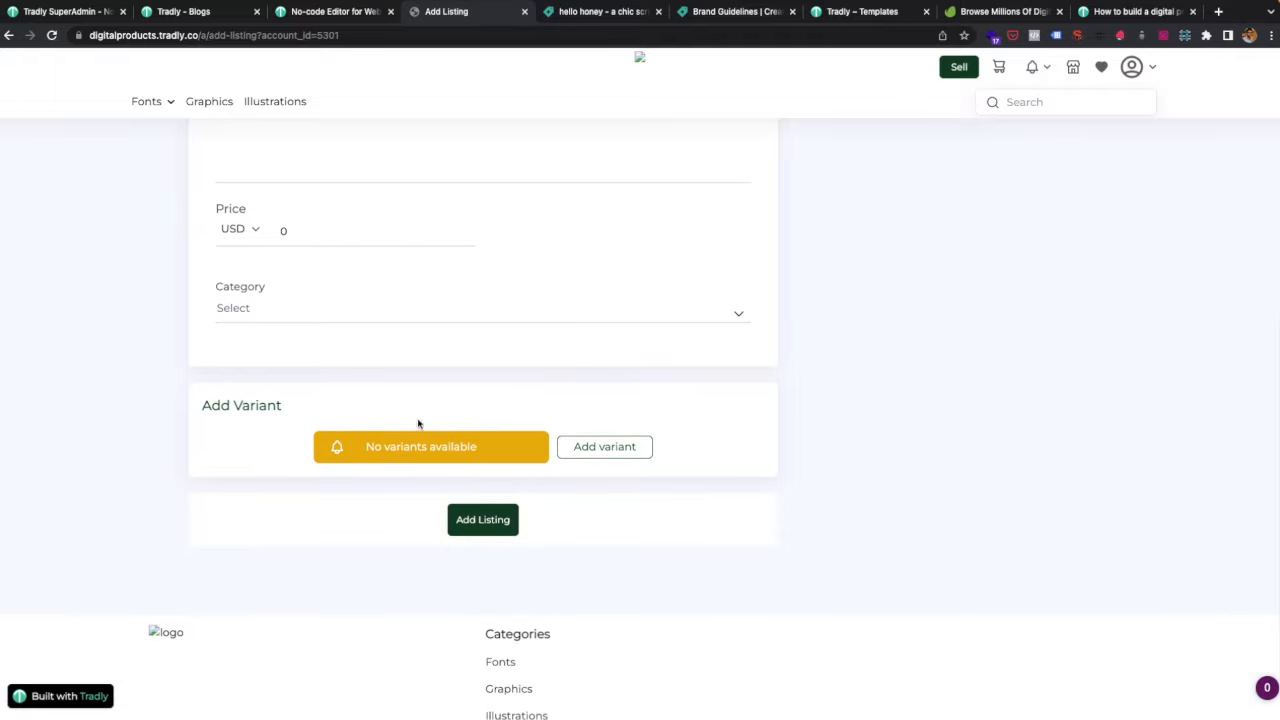
{"action": "left_click", "coordinate": [606, 448]}
{"action": "scroll", "coordinate": [579, 501], "scroll_direction": "down", "scroll_amount": 2}
{"action": "left_click", "coordinate": [329, 454]}
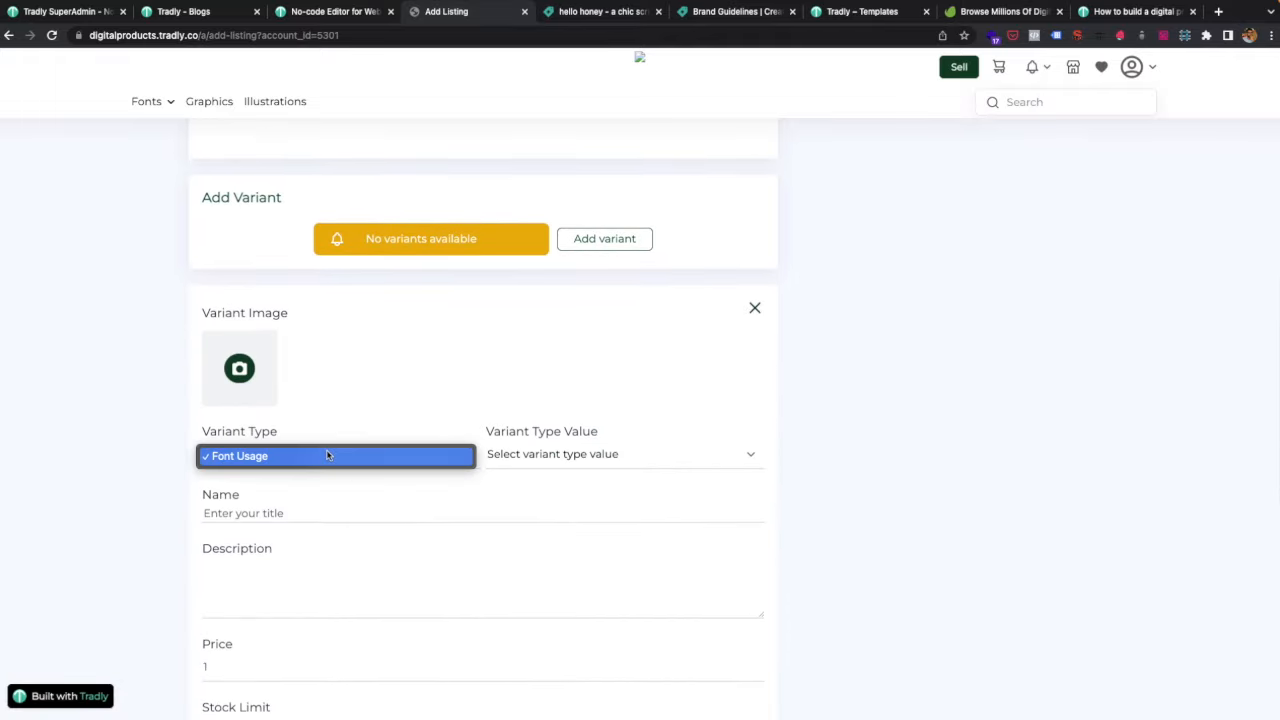
{"action": "left_click", "coordinate": [323, 452]}
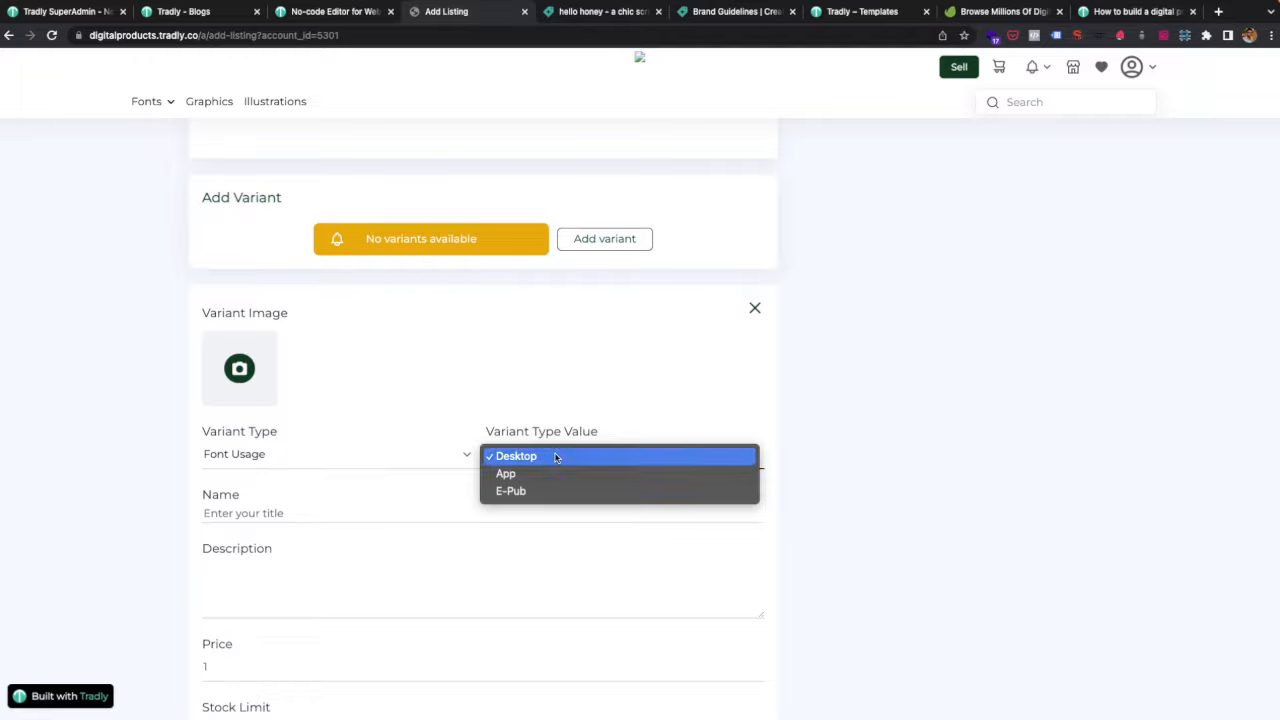
{"action": "left_click", "coordinate": [556, 457]}
Examine the variant fields and the rest of the listing form.
{"action": "left_click", "coordinate": [309, 512]}
{"action": "scroll", "coordinate": [310, 512], "scroll_direction": "down", "scroll_amount": 1}
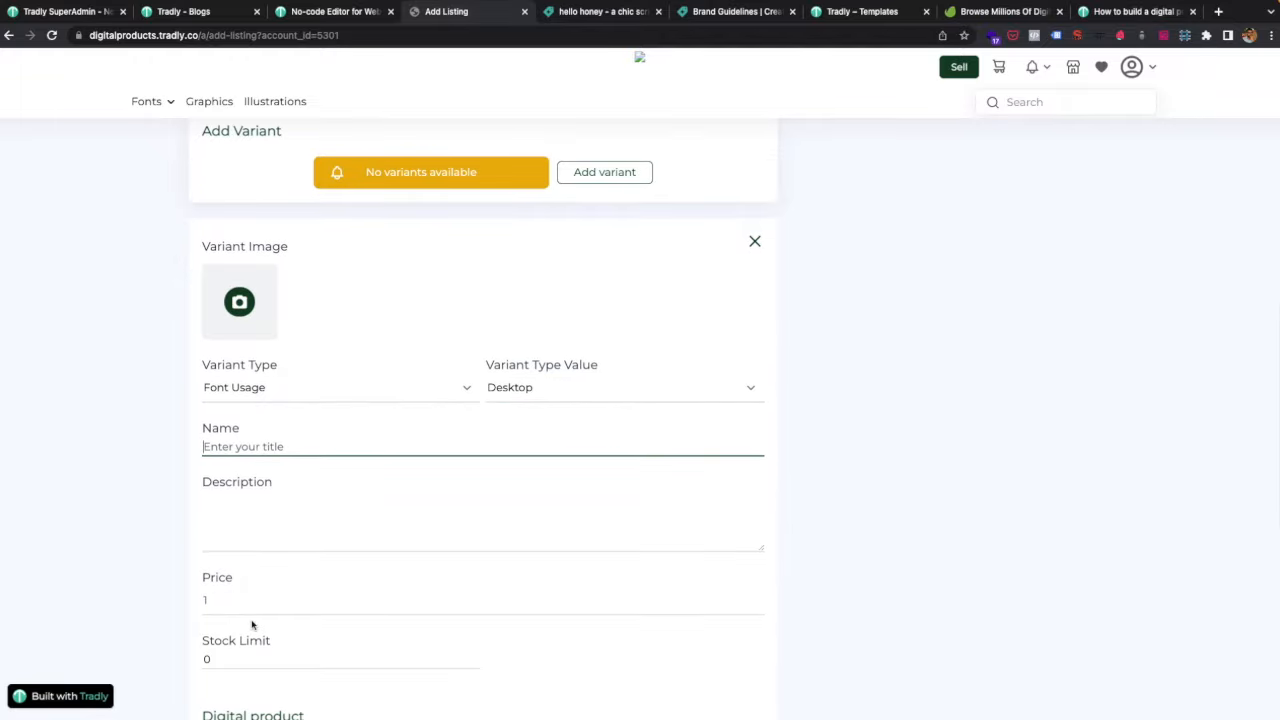
{"action": "scroll", "coordinate": [283, 563], "scroll_direction": "down", "scroll_amount": 2}
{"action": "scroll", "coordinate": [317, 480], "scroll_direction": "up", "scroll_amount": 10}
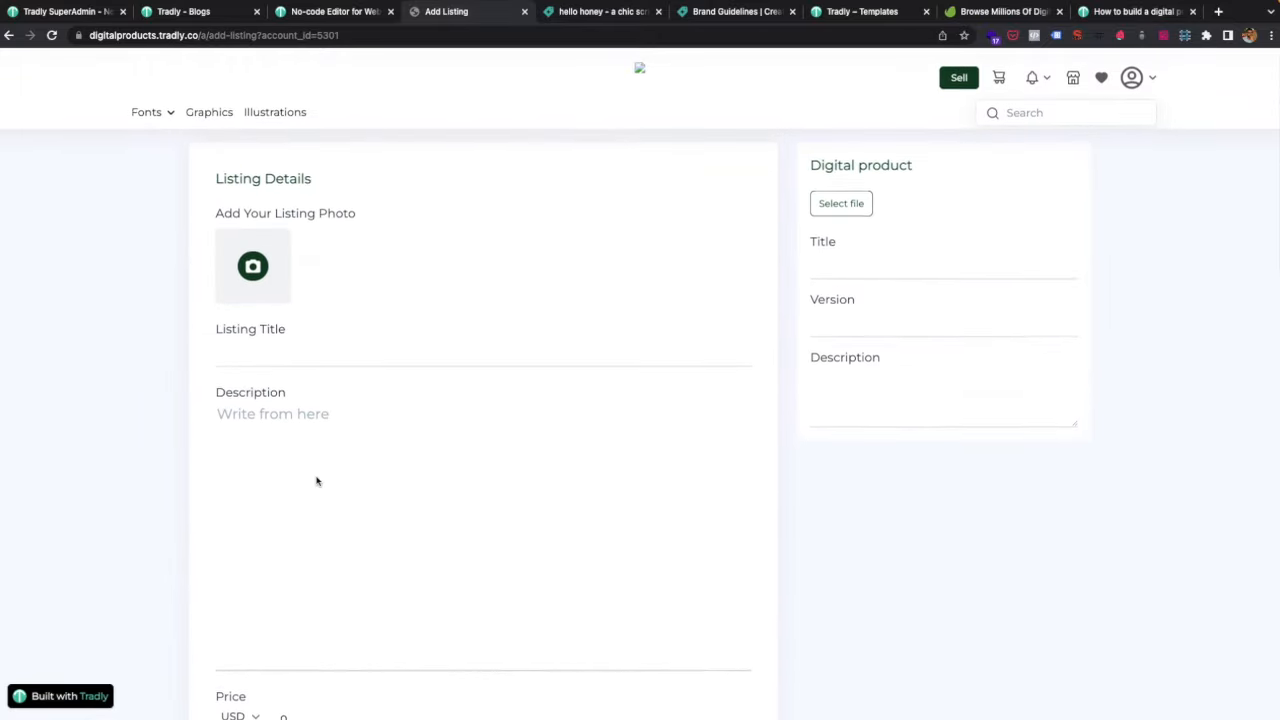
{"action": "scroll", "coordinate": [317, 481], "scroll_direction": "down", "scroll_amount": 5}
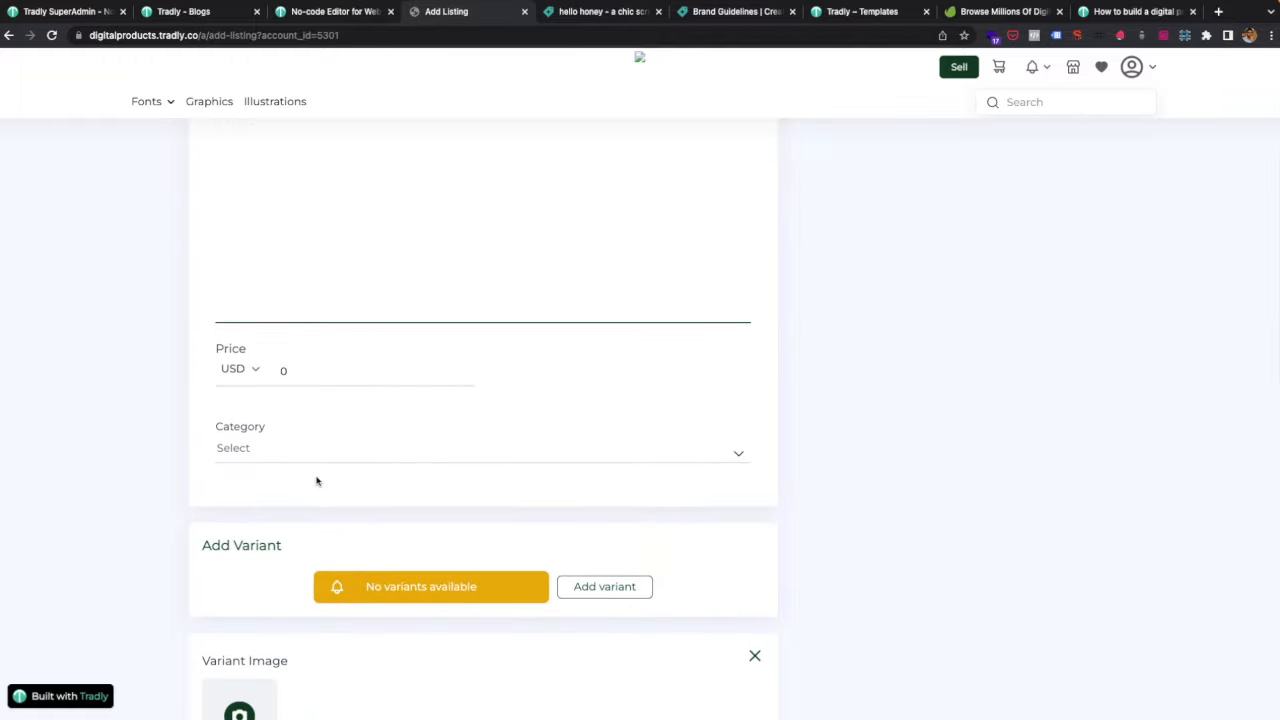
{"action": "scroll", "coordinate": [317, 481], "scroll_direction": "down", "scroll_amount": 2}
{"action": "scroll", "coordinate": [377, 386], "scroll_direction": "down", "scroll_amount": 2}
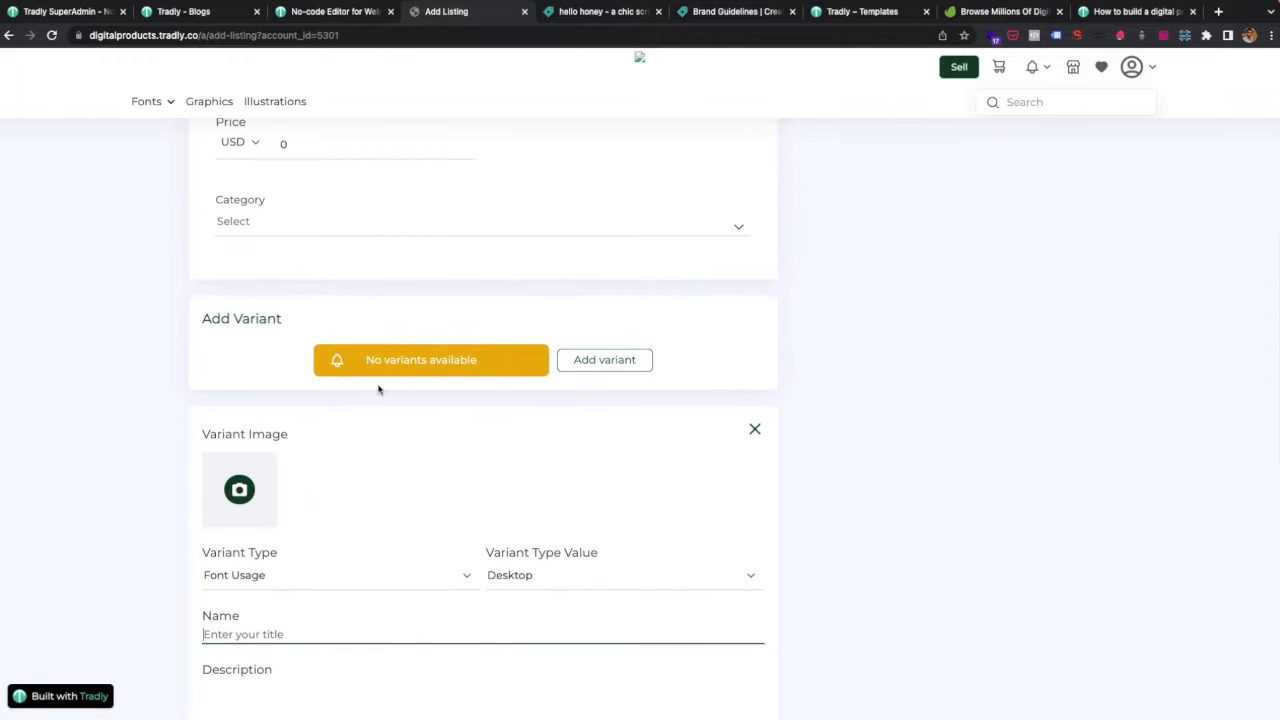
{"action": "scroll", "coordinate": [377, 389], "scroll_direction": "up", "scroll_amount": 10}
Set the listing title to Roboto.
{"action": "left_click", "coordinate": [267, 343]}
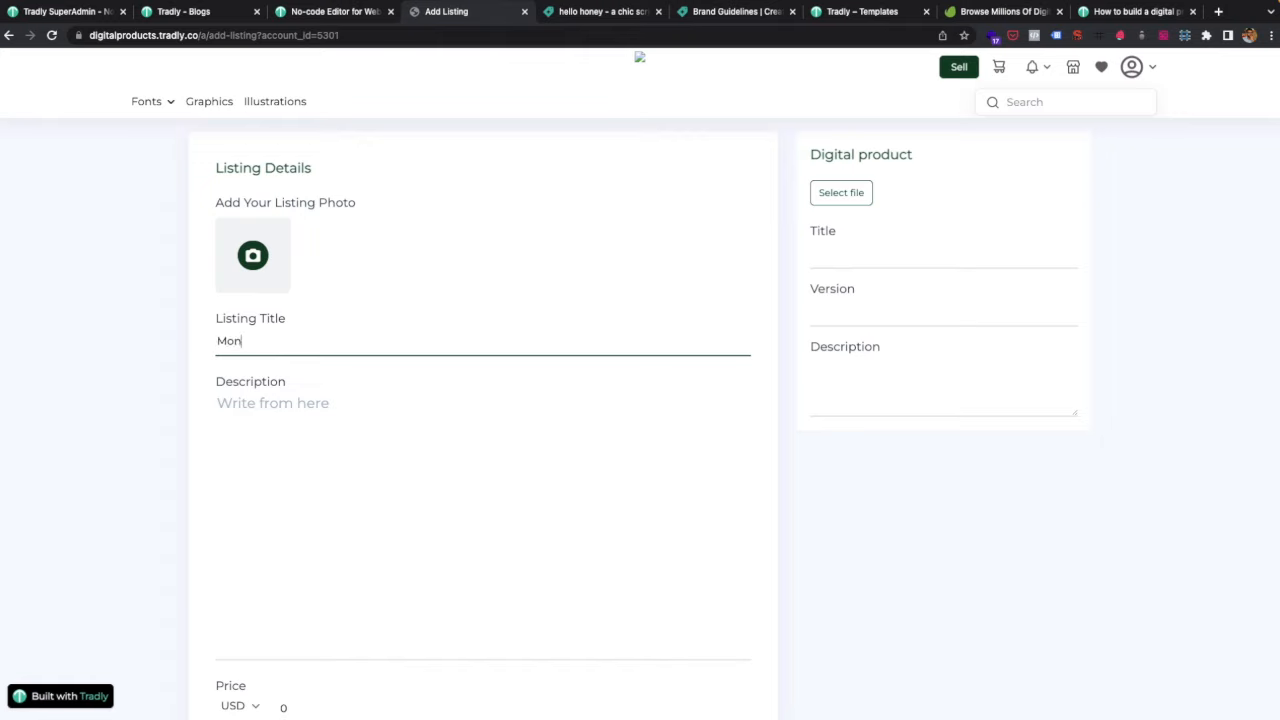
{"action": "type", "text": "Montserra"}
{"action": "key", "text": "super+a"}
{"action": "type", "text": "Ro"}
Add 2048x1536-alabama-crimson-solid-color-background.jpg as the listing photo, accepting the default square crop.
{"action": "left_click", "coordinate": [249, 243]}
{"action": "left_click", "coordinate": [357, 250]}
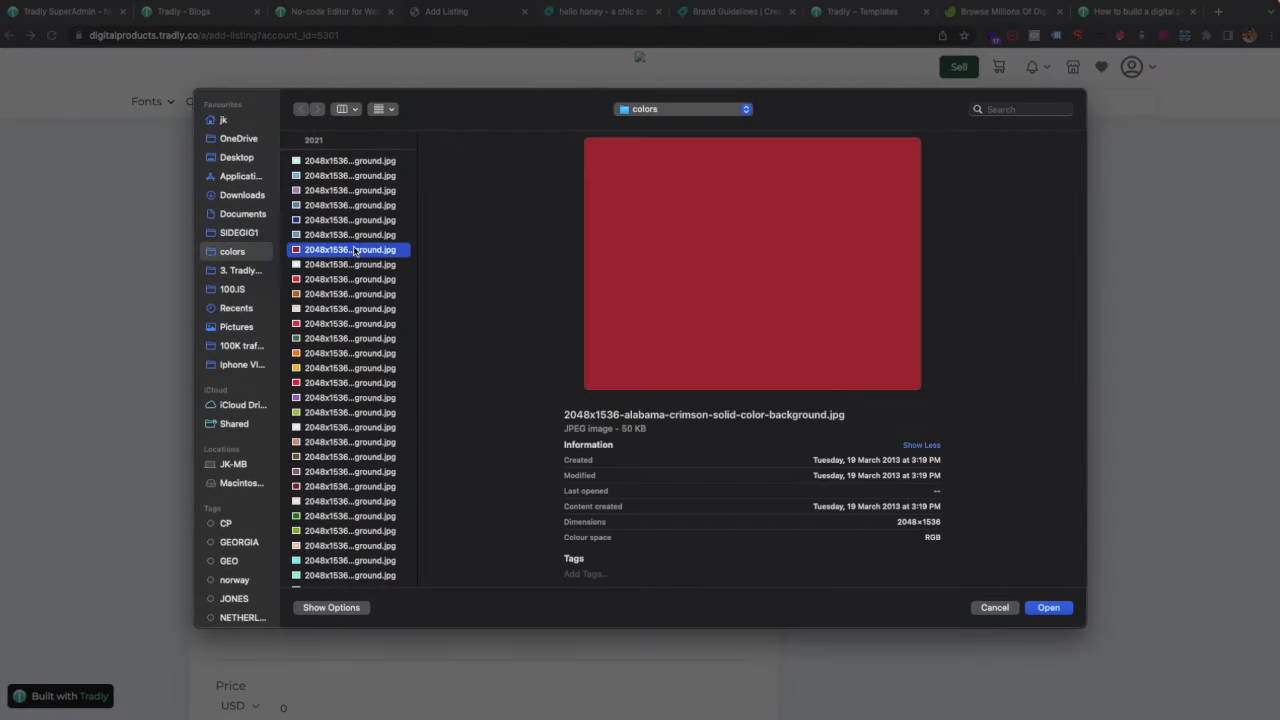
{"action": "key", "text": "Return"}
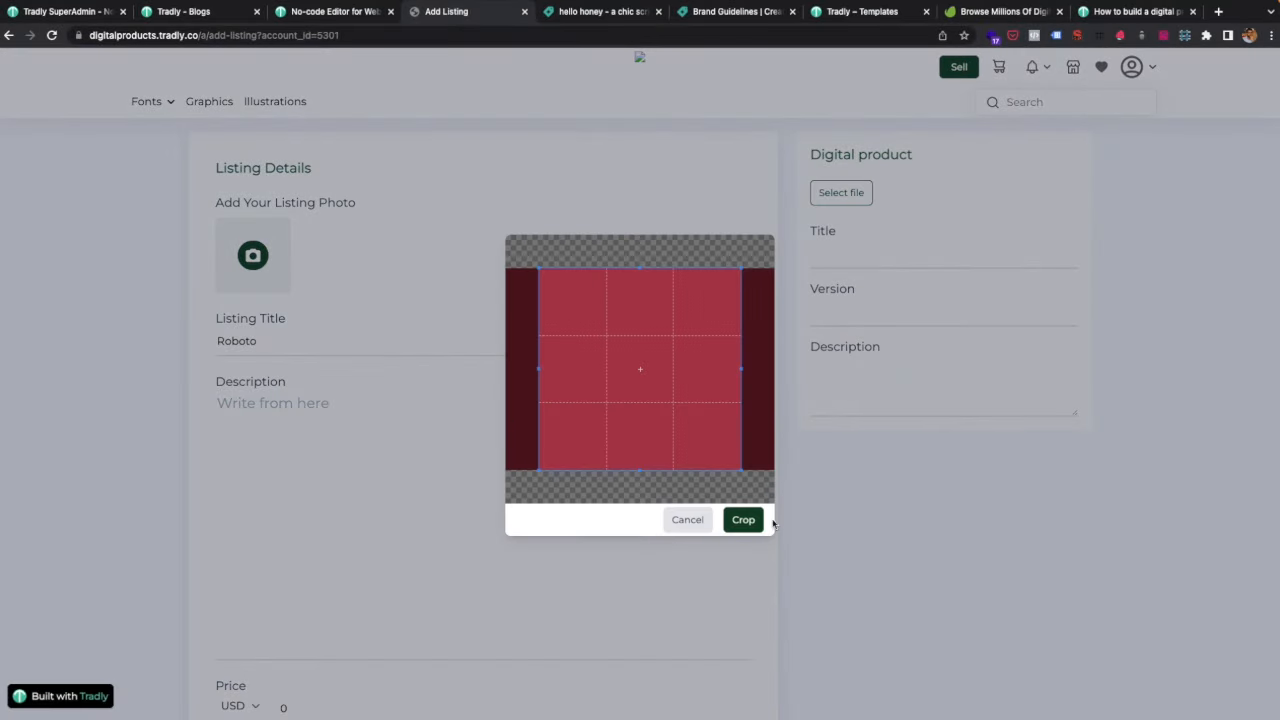
{"action": "left_click", "coordinate": [746, 524]}
Name the open variant Desktop File.
{"action": "scroll", "coordinate": [748, 352], "scroll_direction": "down", "scroll_amount": 1}
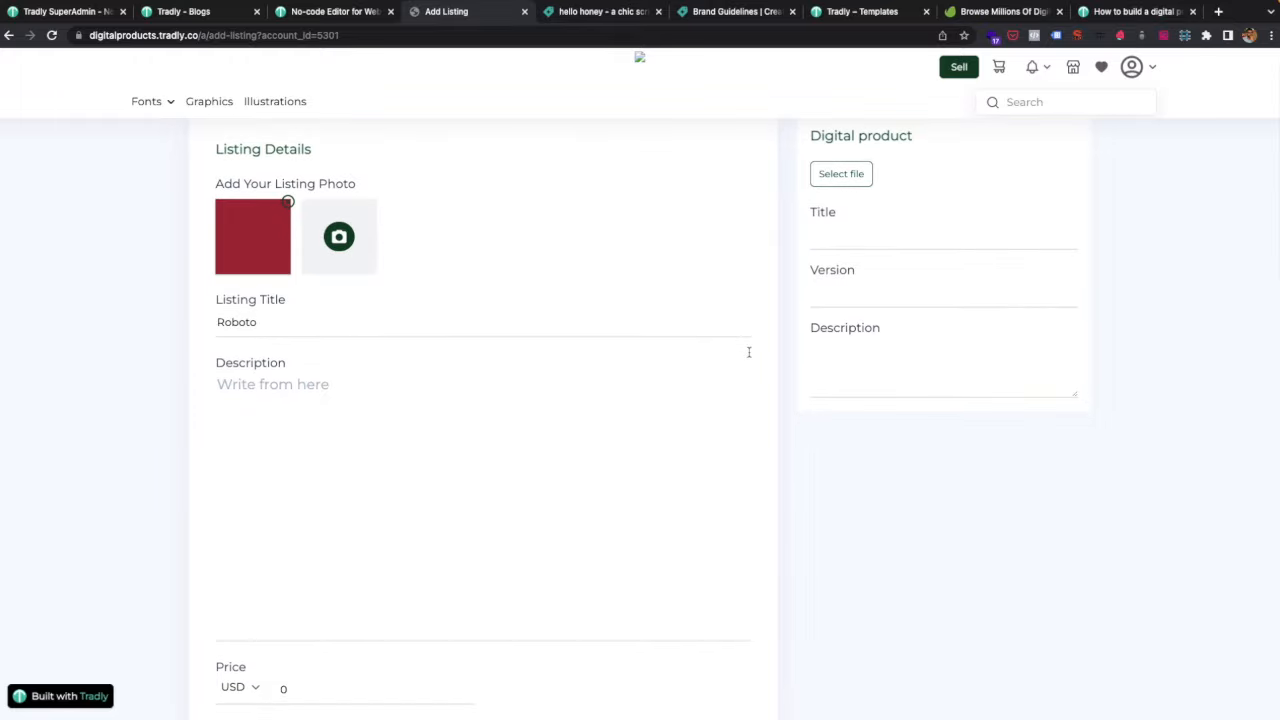
{"action": "scroll", "coordinate": [749, 357], "scroll_direction": "down", "scroll_amount": 10}
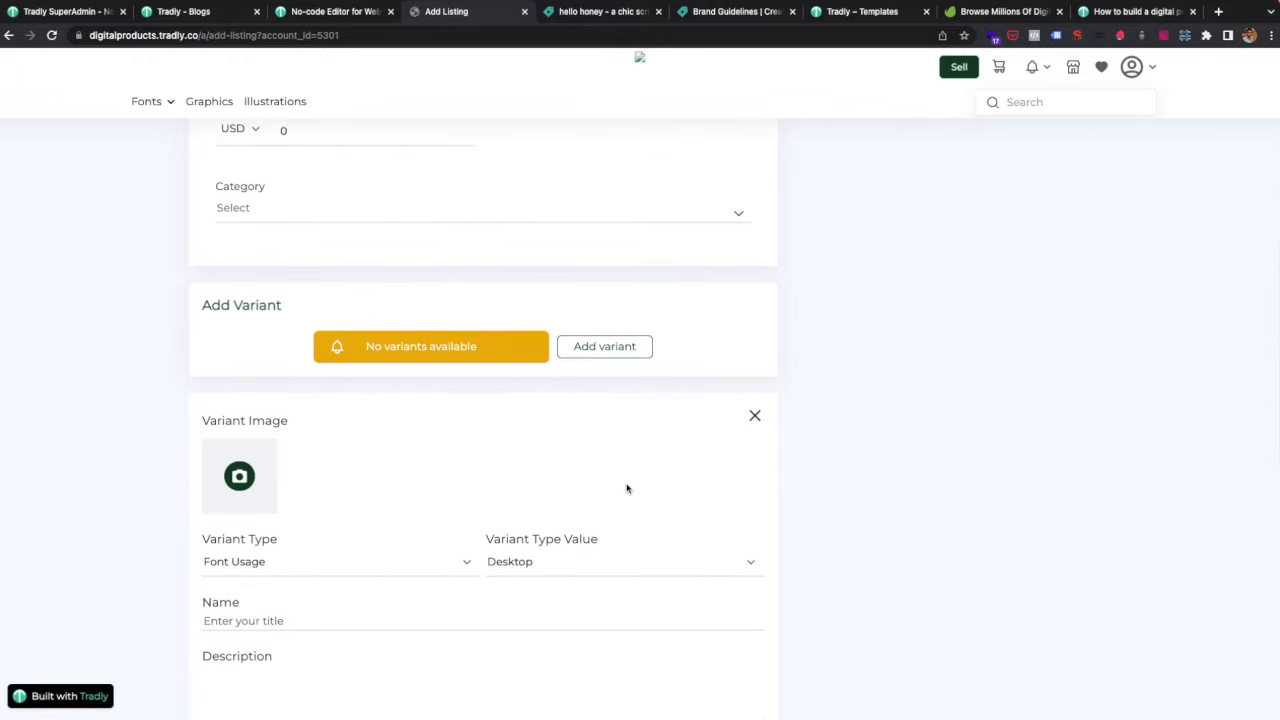
{"action": "scroll", "coordinate": [627, 488], "scroll_direction": "up", "scroll_amount": 10}
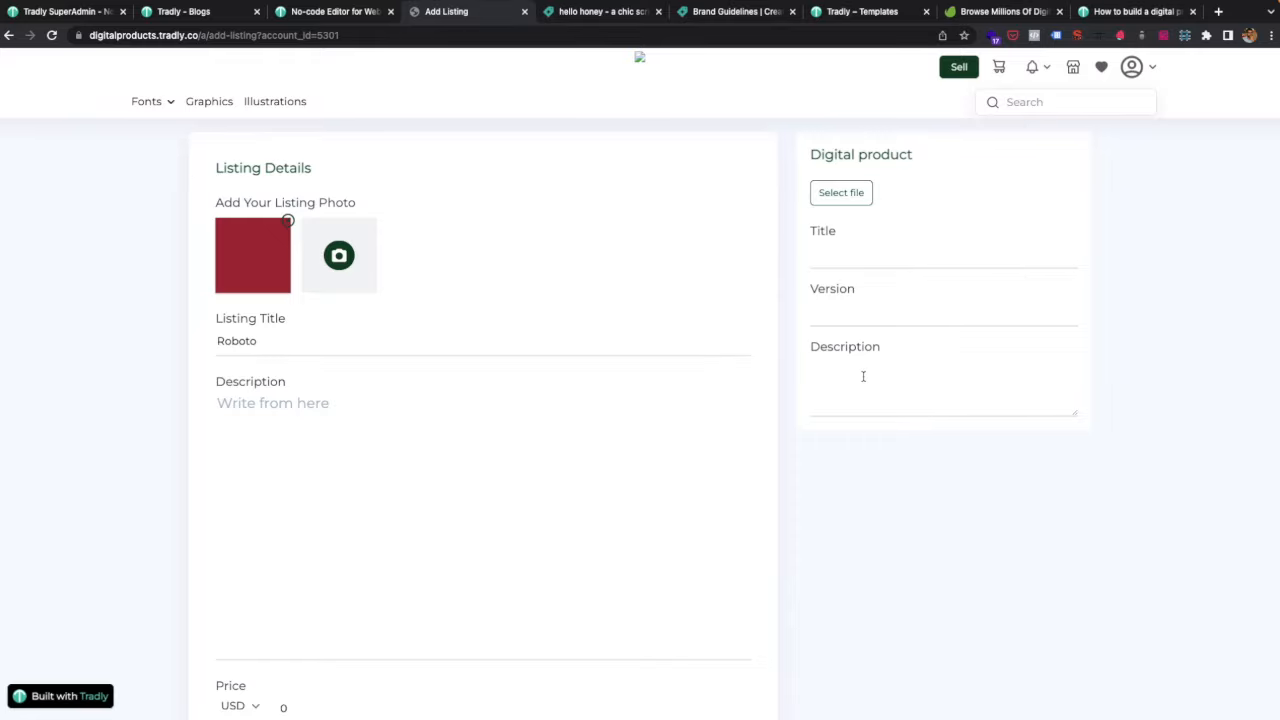
{"action": "scroll", "coordinate": [863, 376], "scroll_direction": "down", "scroll_amount": 10}
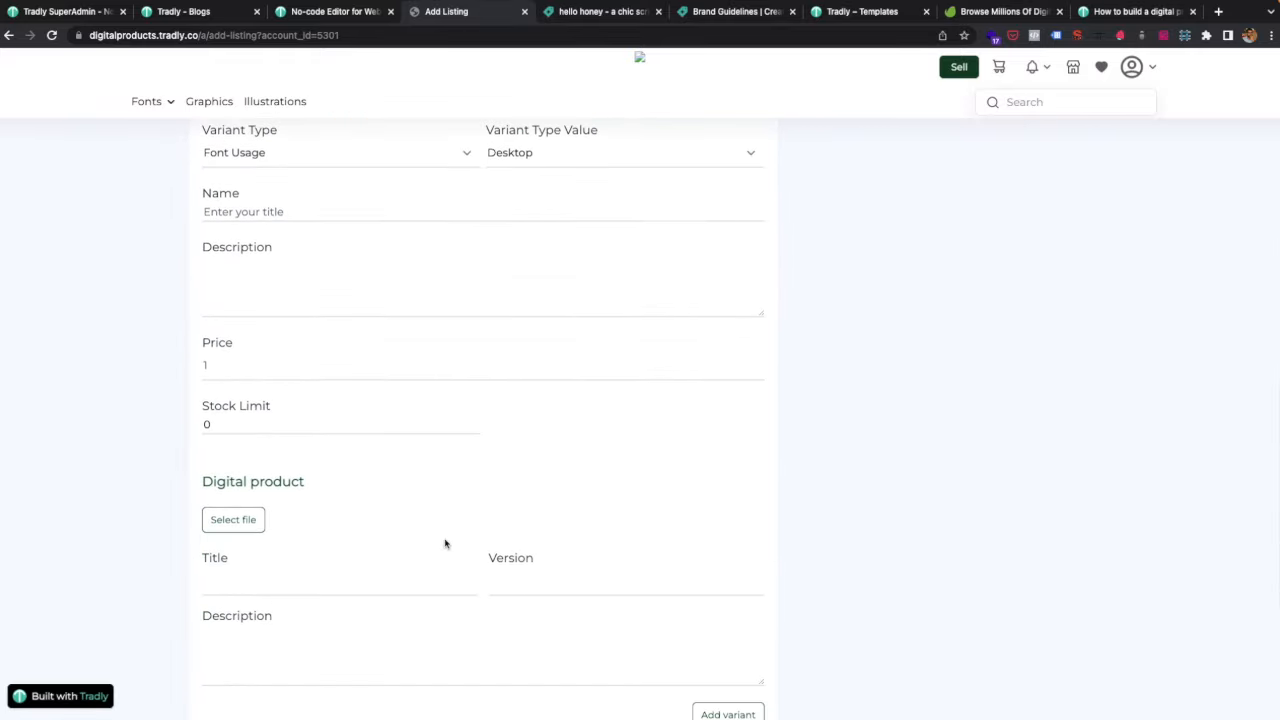
{"action": "scroll", "coordinate": [446, 543], "scroll_direction": "down", "scroll_amount": 2}
{"action": "scroll", "coordinate": [346, 411], "scroll_direction": "up", "scroll_amount": 5}
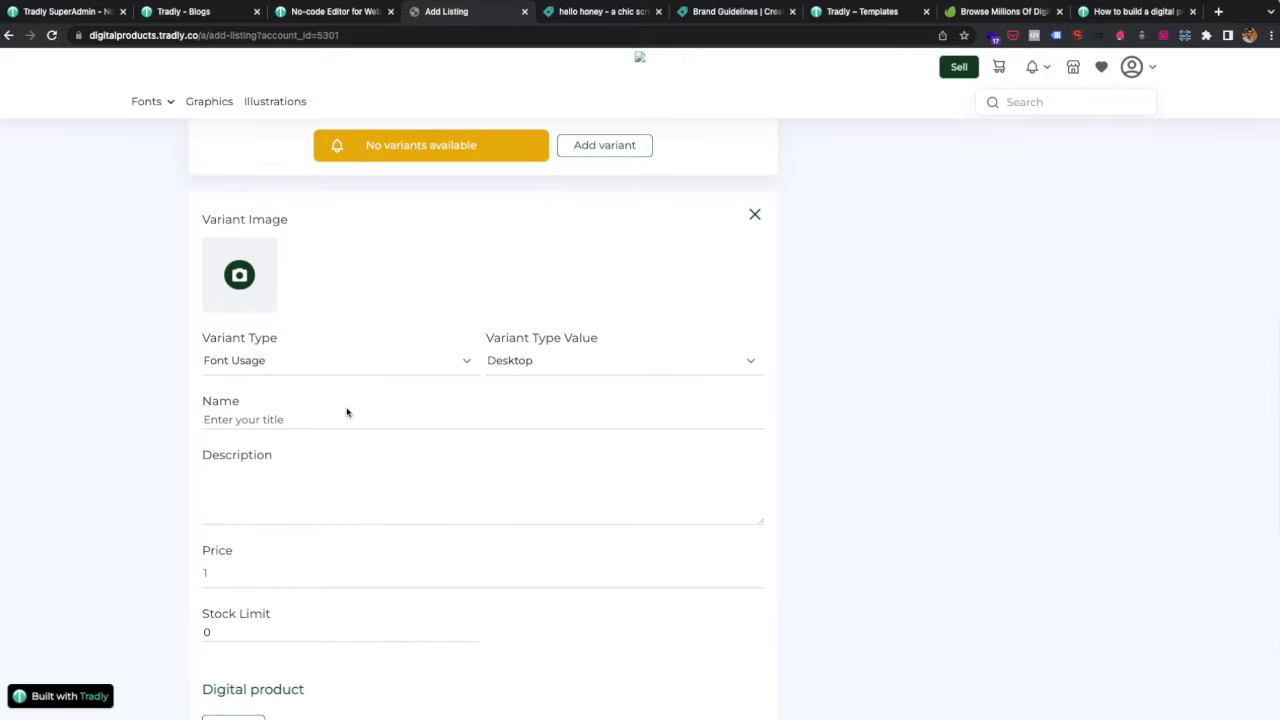
{"action": "left_click", "coordinate": [306, 418]}
{"action": "type", "text": "Desktop File"}
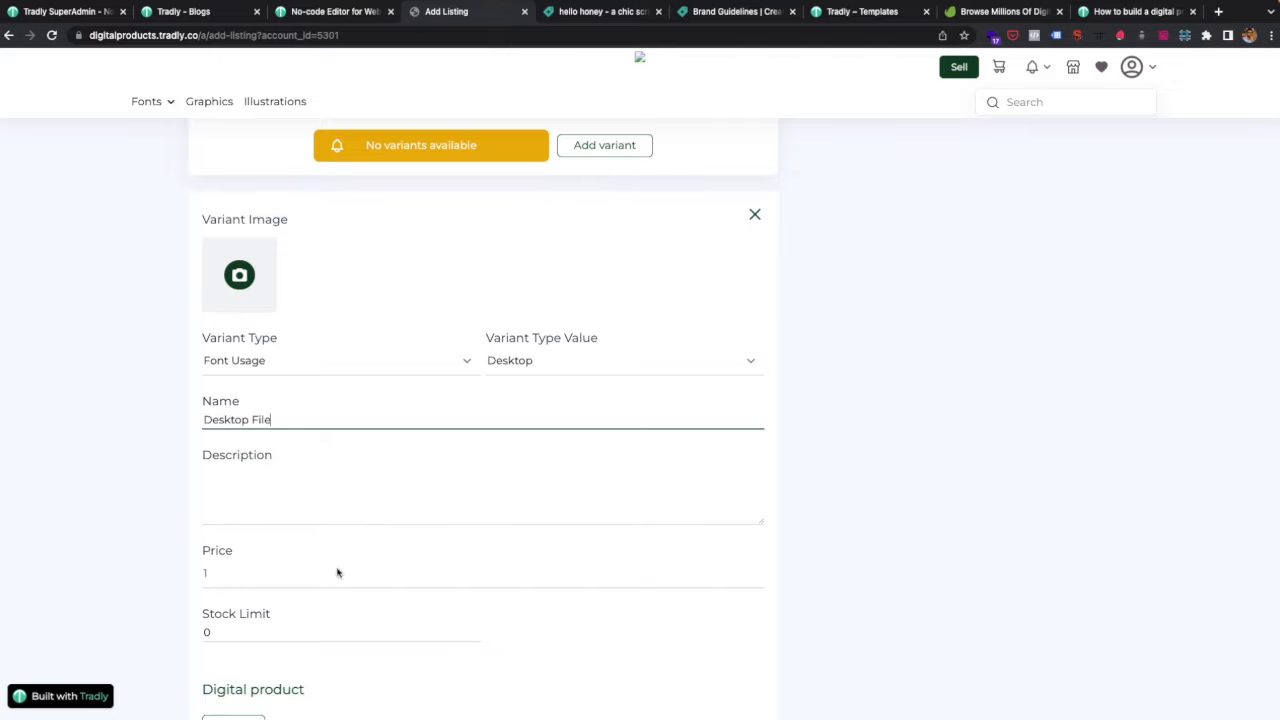
Attach 2048x1536-air-force-dark-blue-solid-color-background.jpg as the Desktop File variant's digital product.
{"action": "scroll", "coordinate": [337, 572], "scroll_direction": "down", "scroll_amount": 3}
{"action": "left_click", "coordinate": [244, 572]}
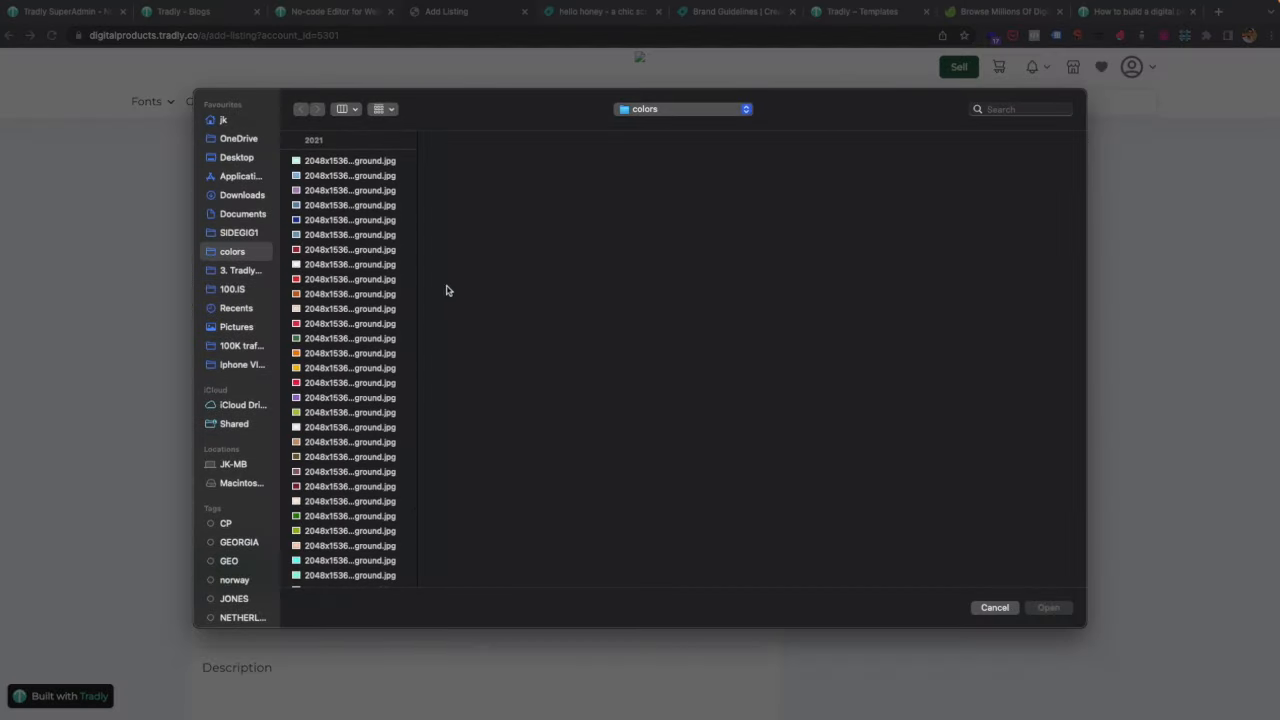
{"action": "left_click", "coordinate": [335, 221]}
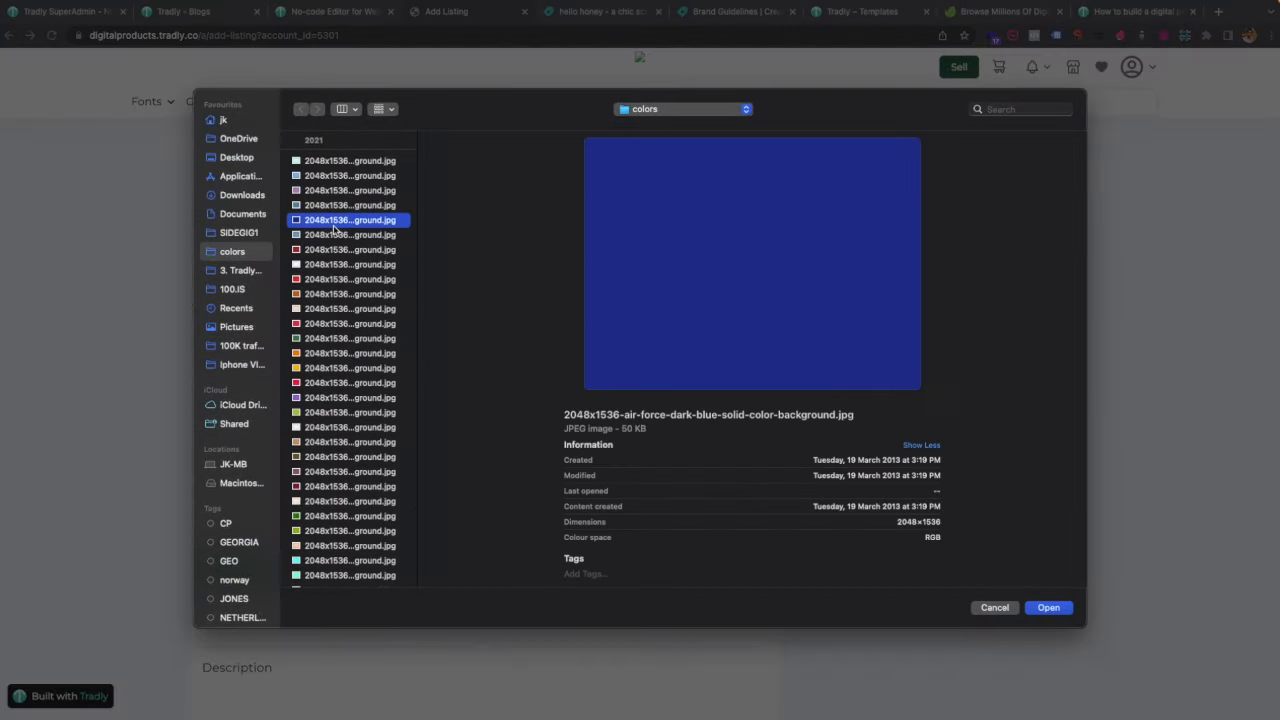
{"action": "double_click", "coordinate": [335, 221]}
Set the Desktop File variant's price to 5 and add the variant to the listing.
{"action": "left_click", "coordinate": [220, 409]}
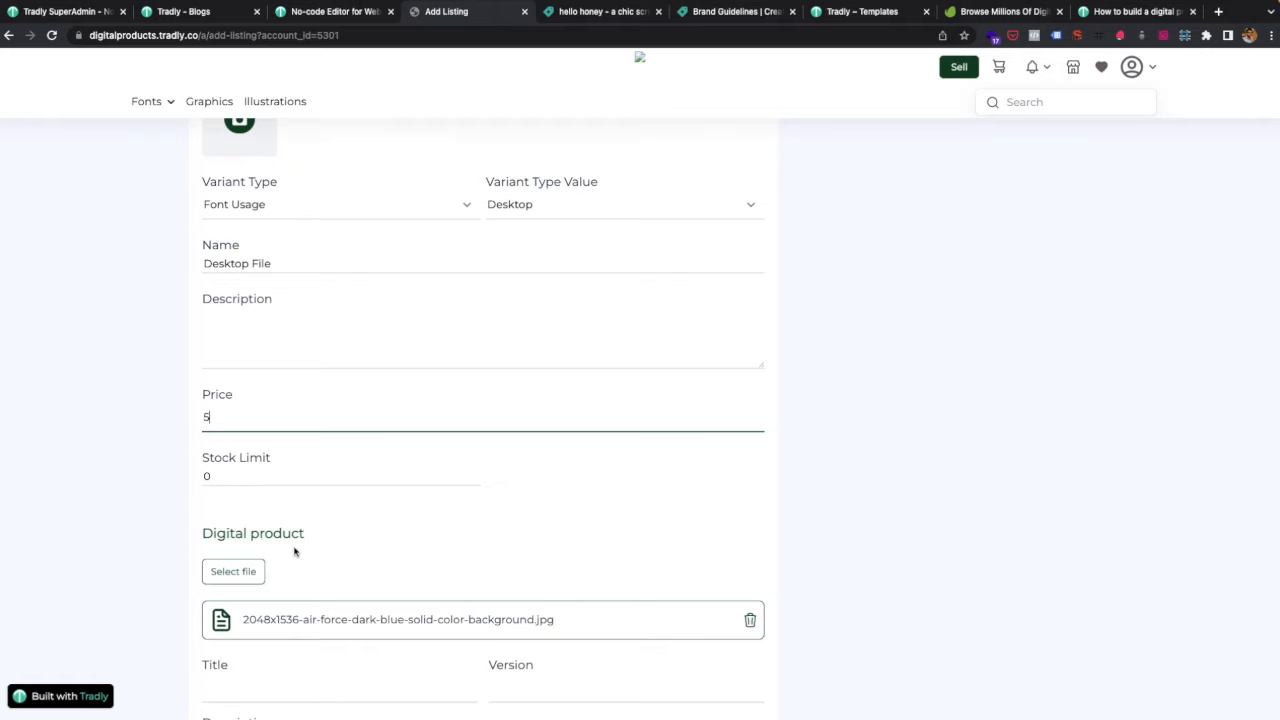
{"action": "scroll", "coordinate": [294, 550], "scroll_direction": "down", "scroll_amount": 3}
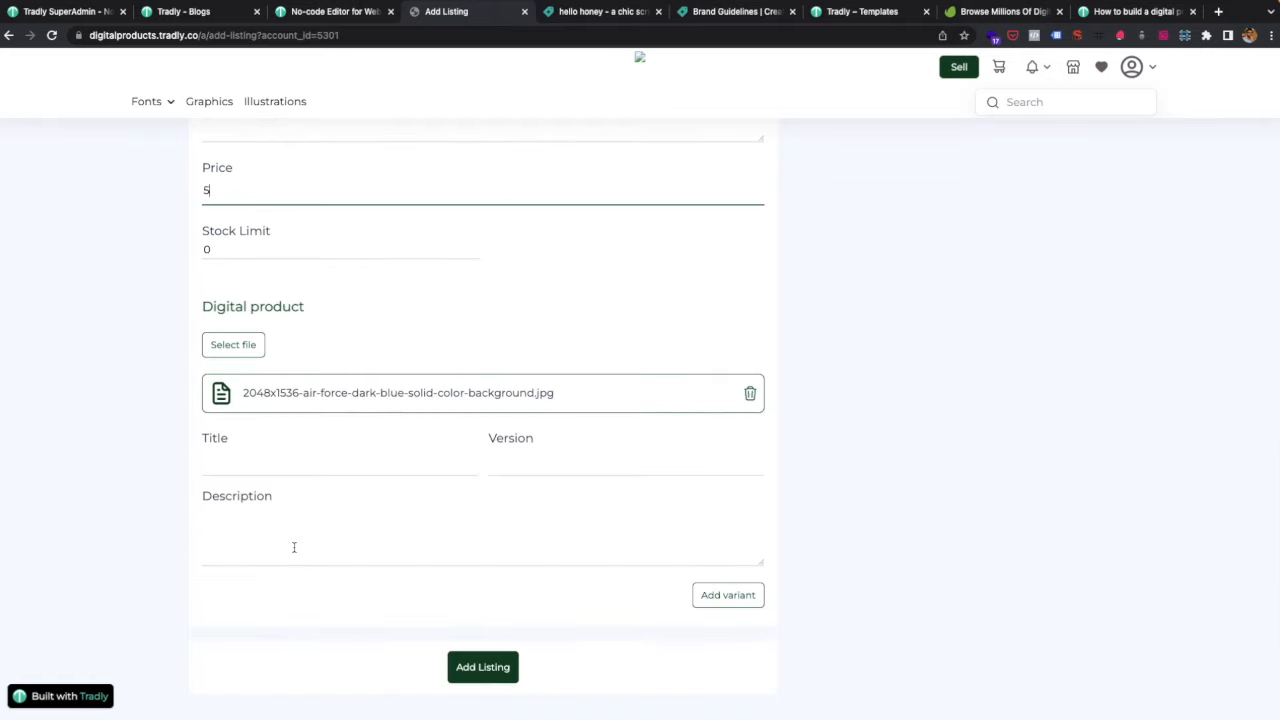
{"action": "left_click", "coordinate": [728, 594]}
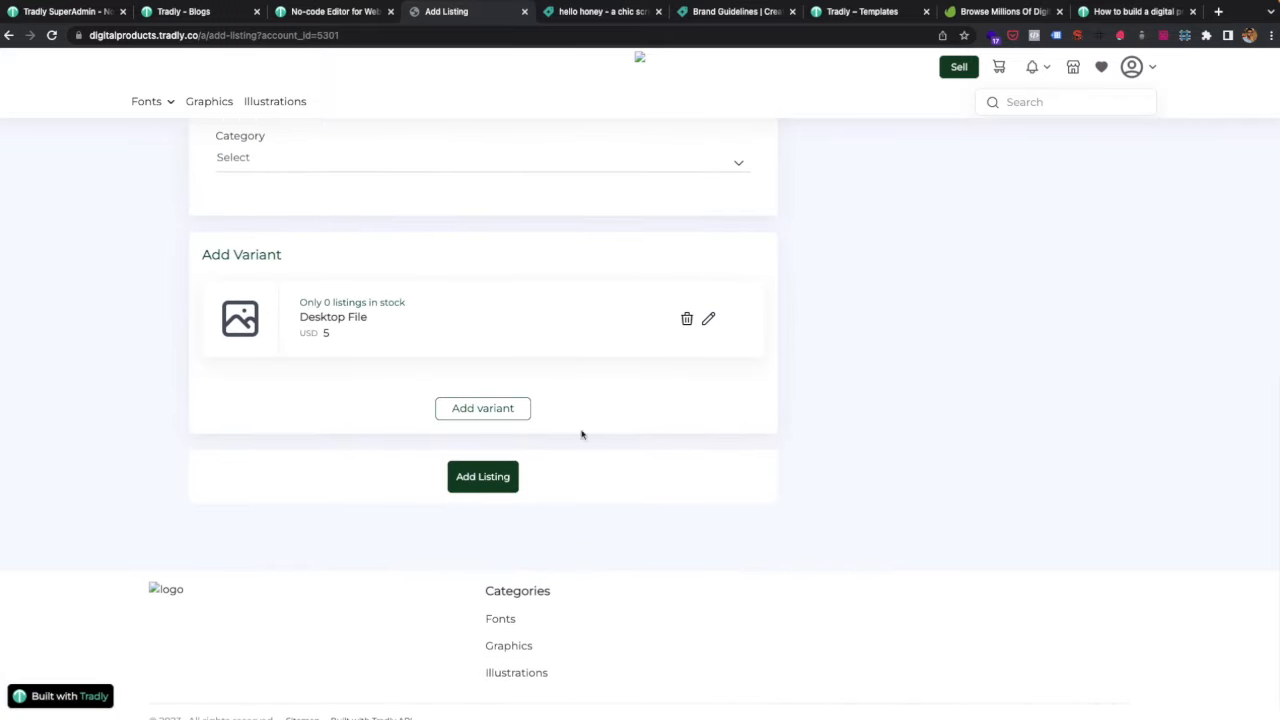
Start a second variant with variant type Font Usage and value App.
{"action": "left_click", "coordinate": [455, 392]}
{"action": "scroll", "coordinate": [414, 500], "scroll_direction": "down", "scroll_amount": 2}
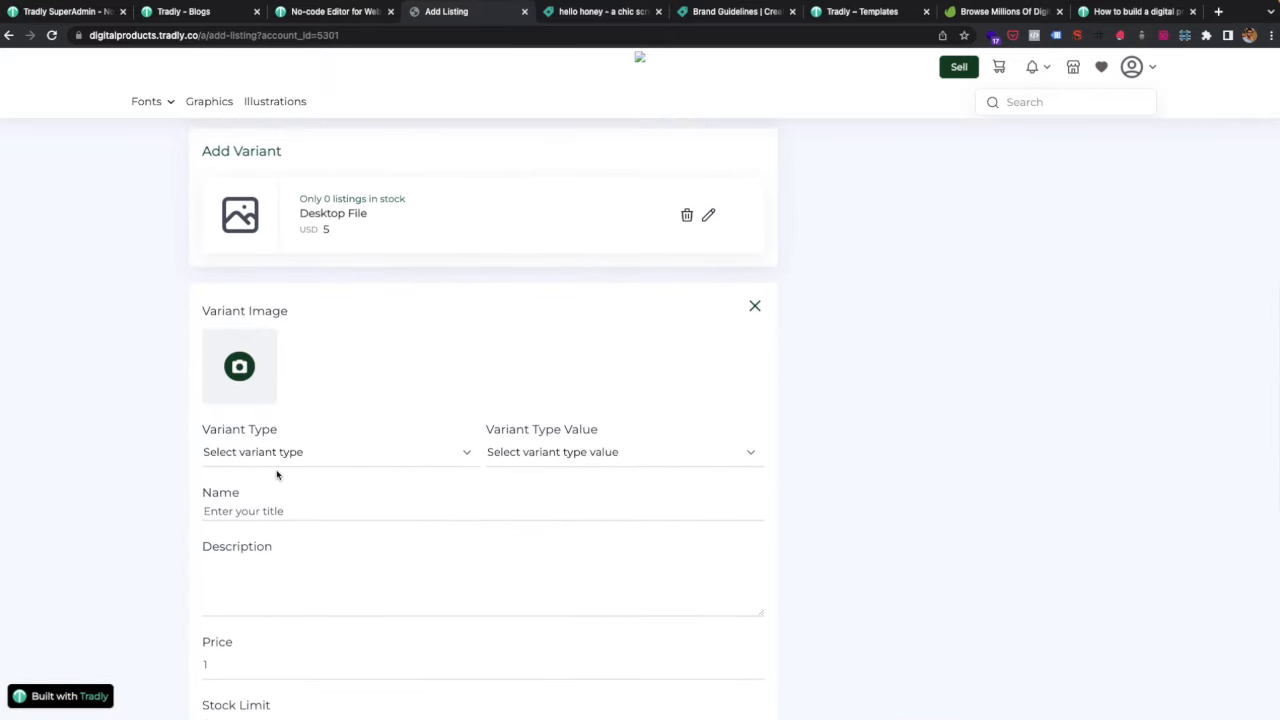
{"action": "left_click", "coordinate": [335, 466]}
{"action": "left_click", "coordinate": [516, 453]}
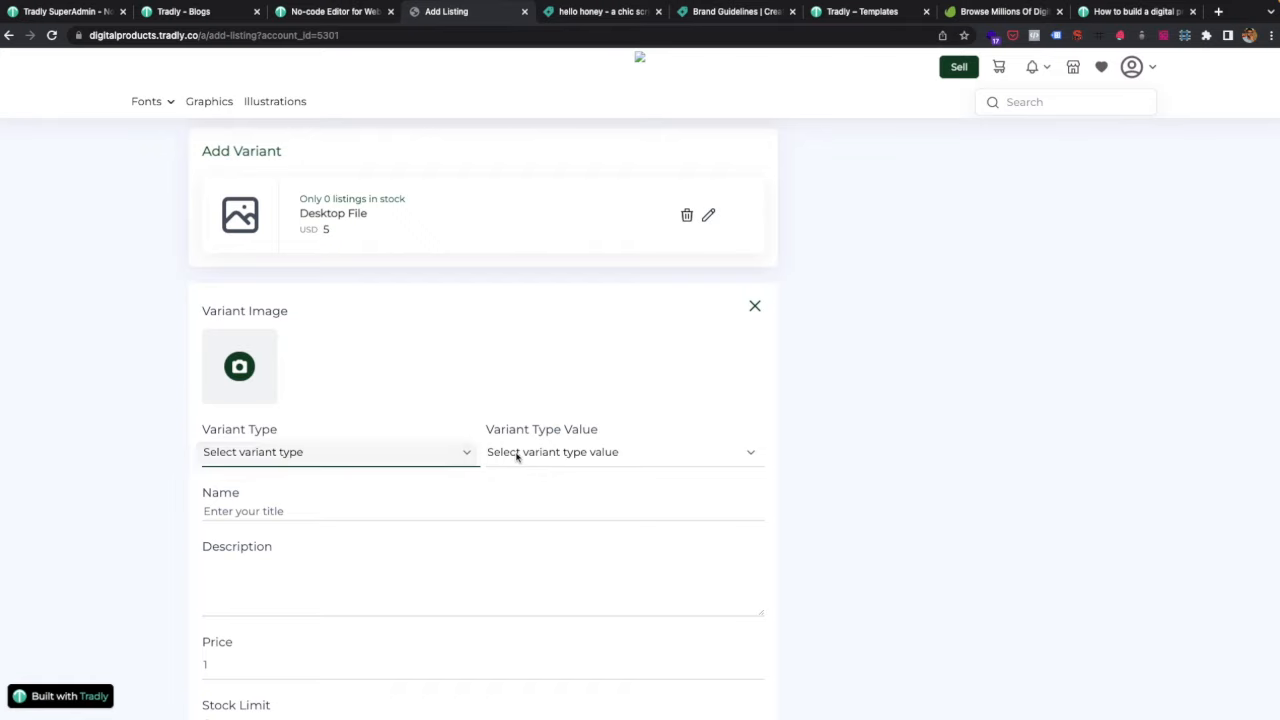
{"action": "left_click", "coordinate": [517, 455]}
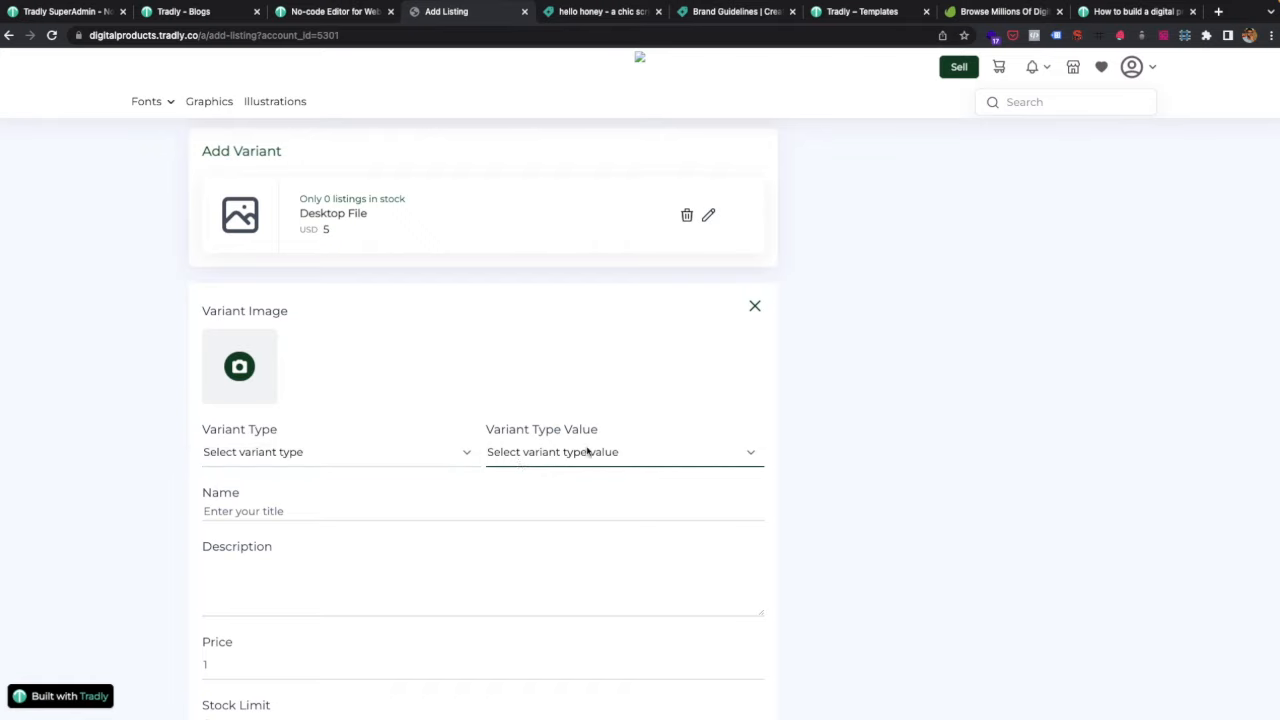
{"action": "left_click", "coordinate": [343, 457]}
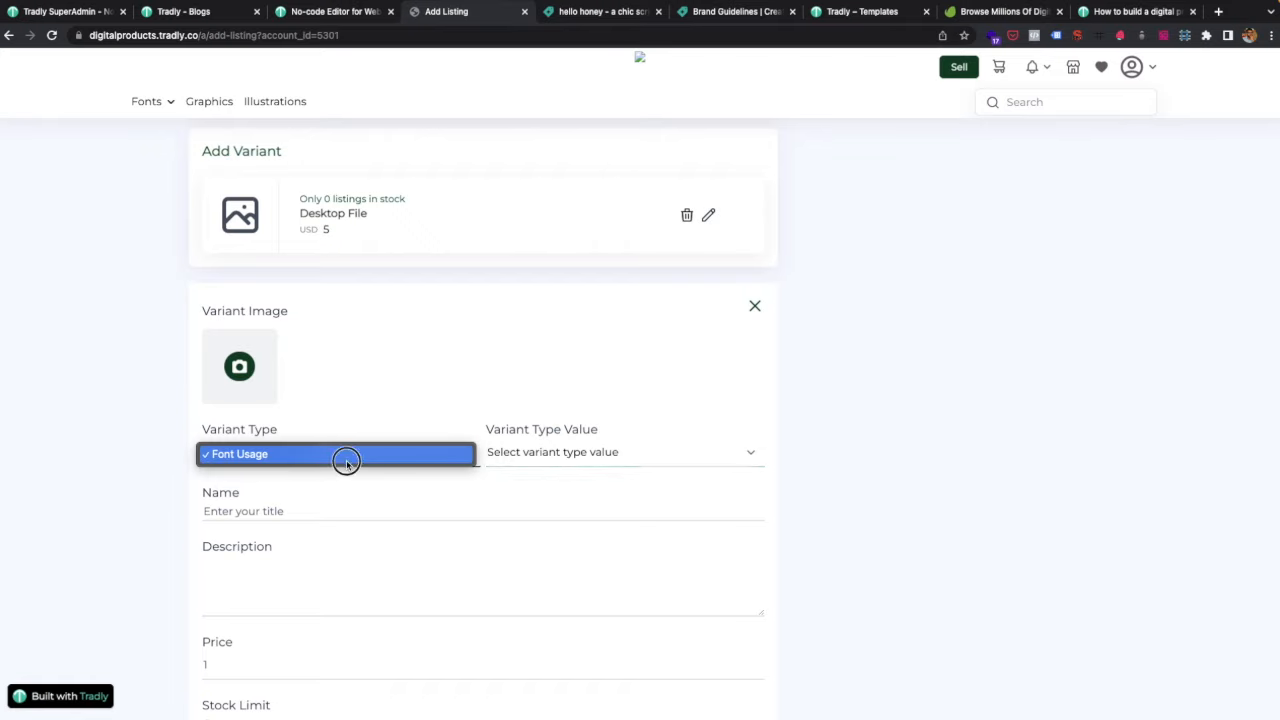
{"action": "left_click", "coordinate": [347, 463]}
{"action": "left_click", "coordinate": [600, 456]}
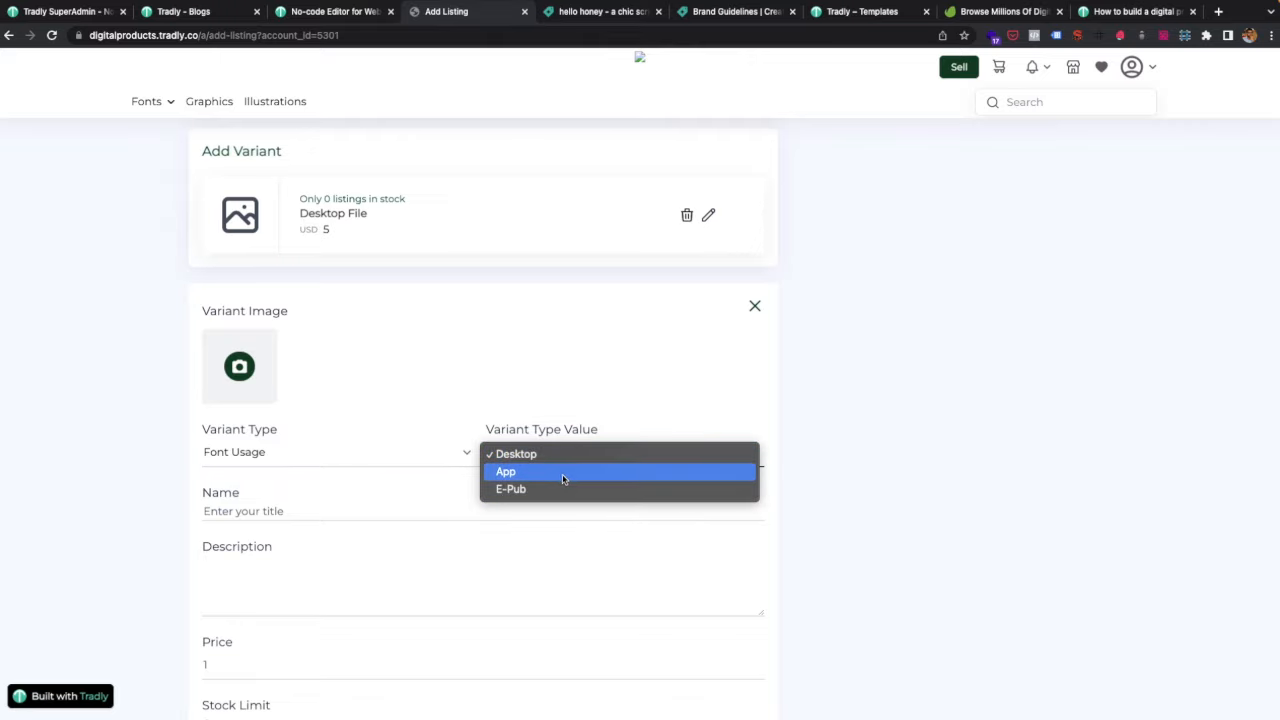
{"action": "left_click", "coordinate": [566, 474]}
Set the second variant's price to 5 and its name to App Usage.
{"action": "left_click", "coordinate": [230, 661]}
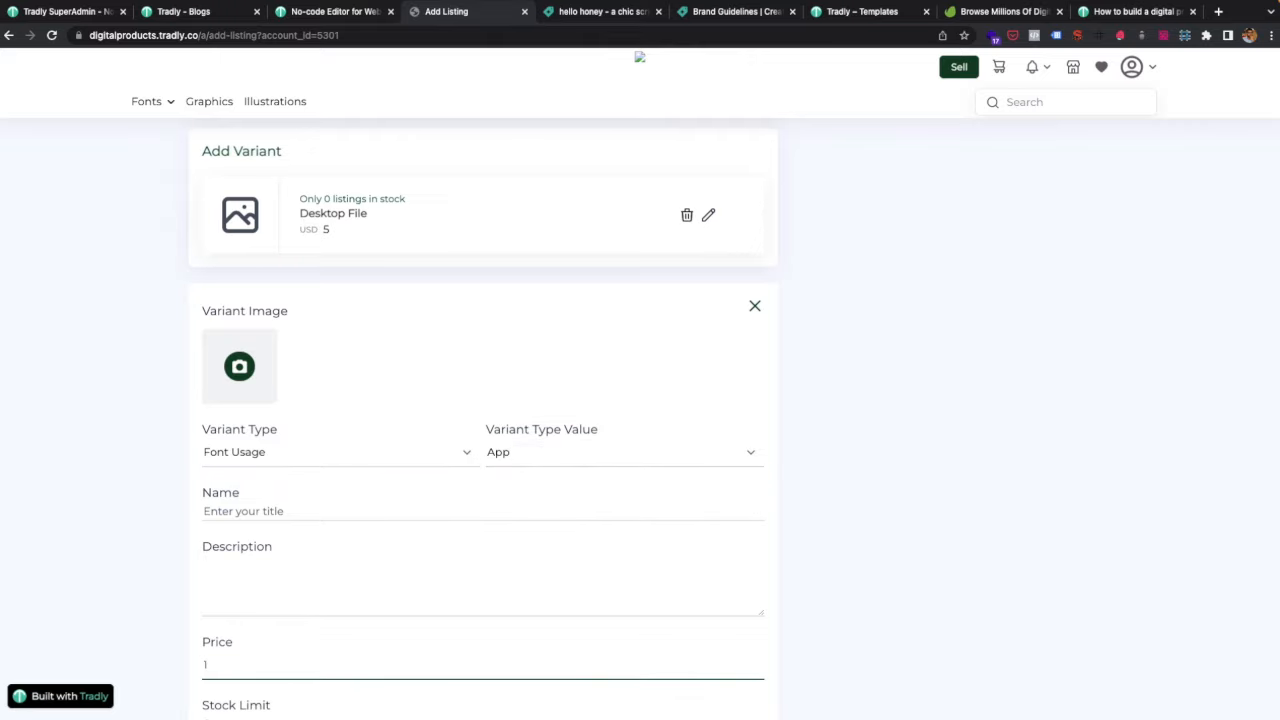
{"action": "left_click", "coordinate": [243, 511]}
{"action": "type", "text": "App Usage"}
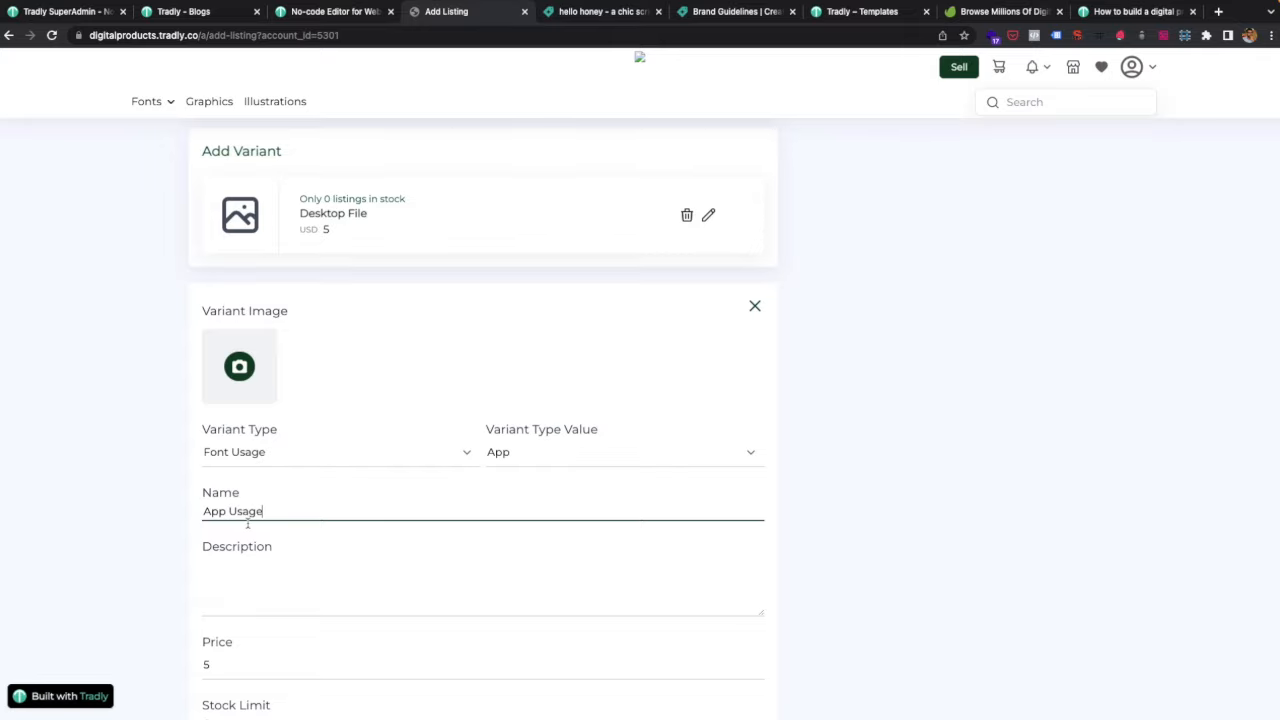
Set the App Usage variant's stock limit to 10.
{"action": "scroll", "coordinate": [304, 578], "scroll_direction": "down", "scroll_amount": 10}
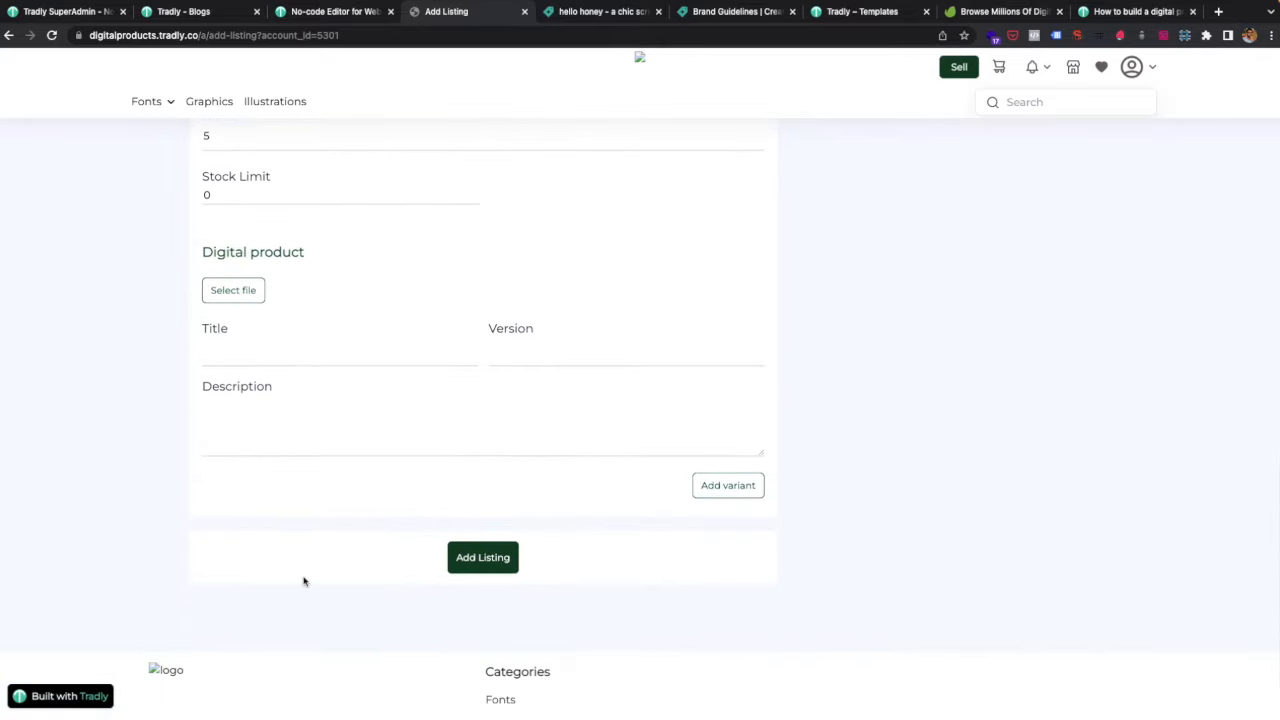
{"action": "scroll", "coordinate": [263, 300], "scroll_direction": "up", "scroll_amount": 1}
{"action": "double_click", "coordinate": [208, 243]}
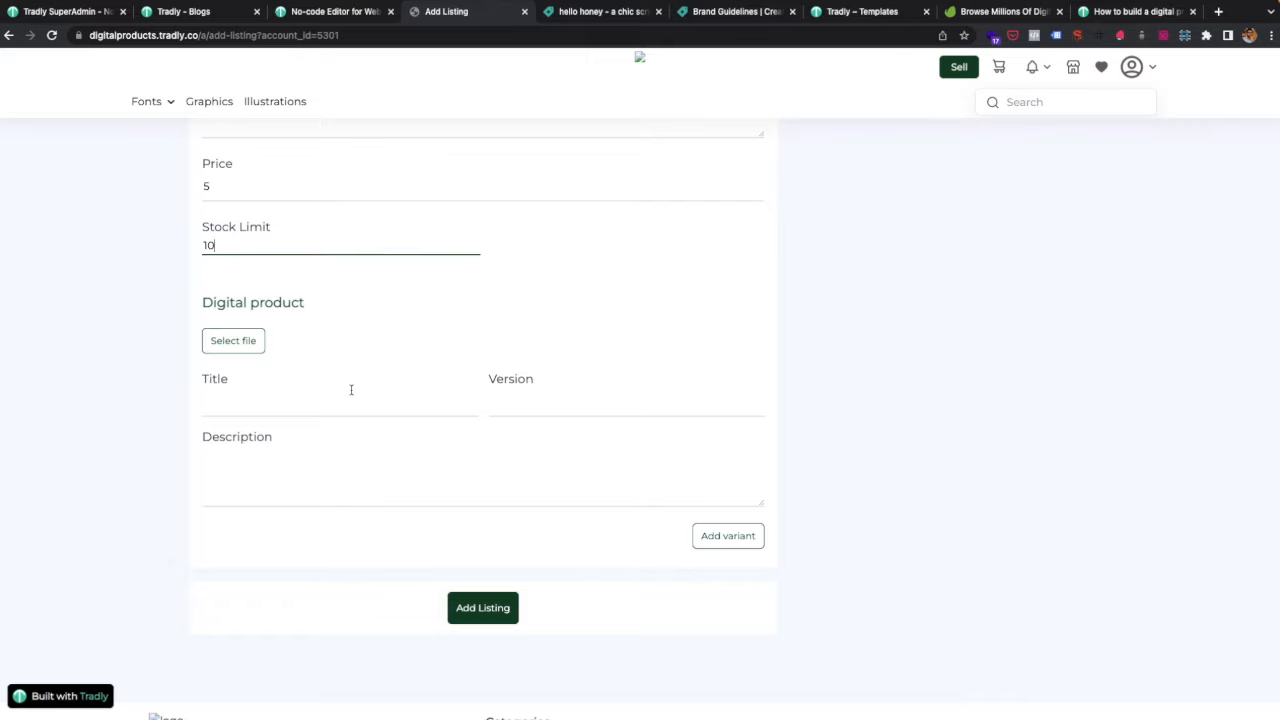
{"action": "type", "text": "10"}
Attach 2048x1536-antique-brass-solid-color-background.jpg as the App Usage variant's digital product.
{"action": "left_click", "coordinate": [240, 340]}
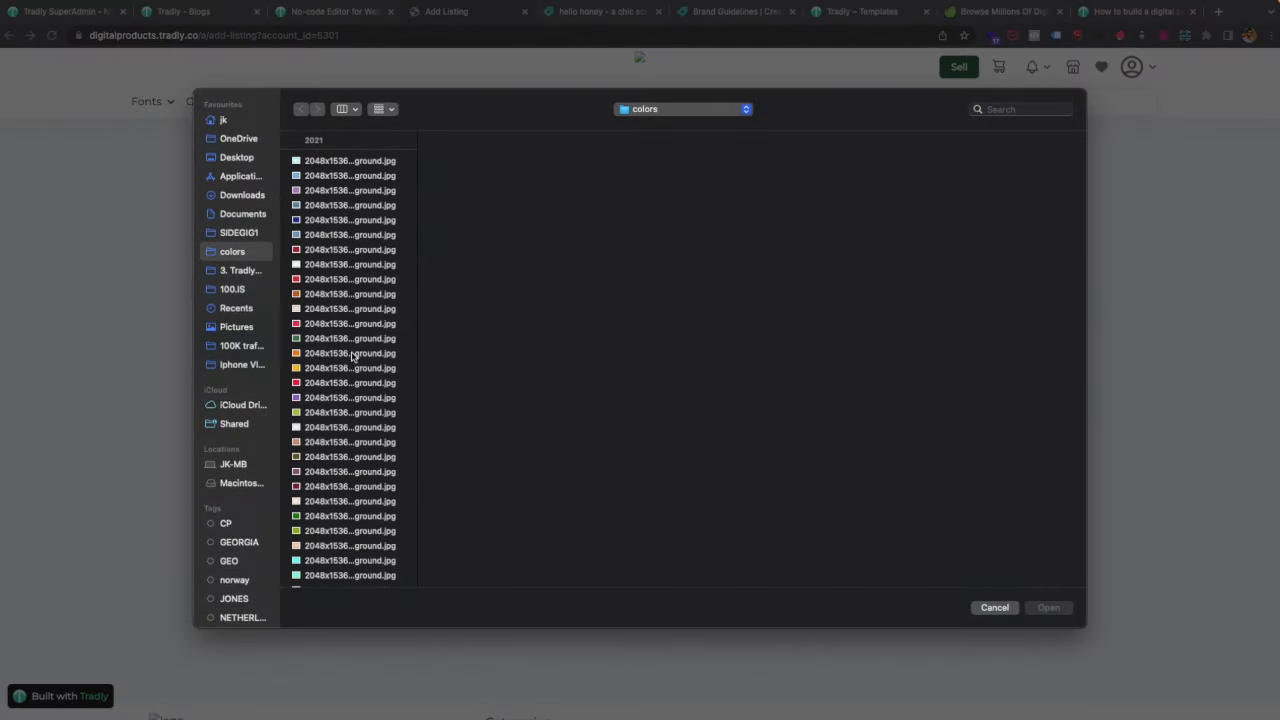
{"action": "double_click", "coordinate": [337, 445]}
{"action": "scroll", "coordinate": [438, 474], "scroll_direction": "up", "scroll_amount": 3}
{"action": "scroll", "coordinate": [437, 480], "scroll_direction": "down", "scroll_amount": 4}
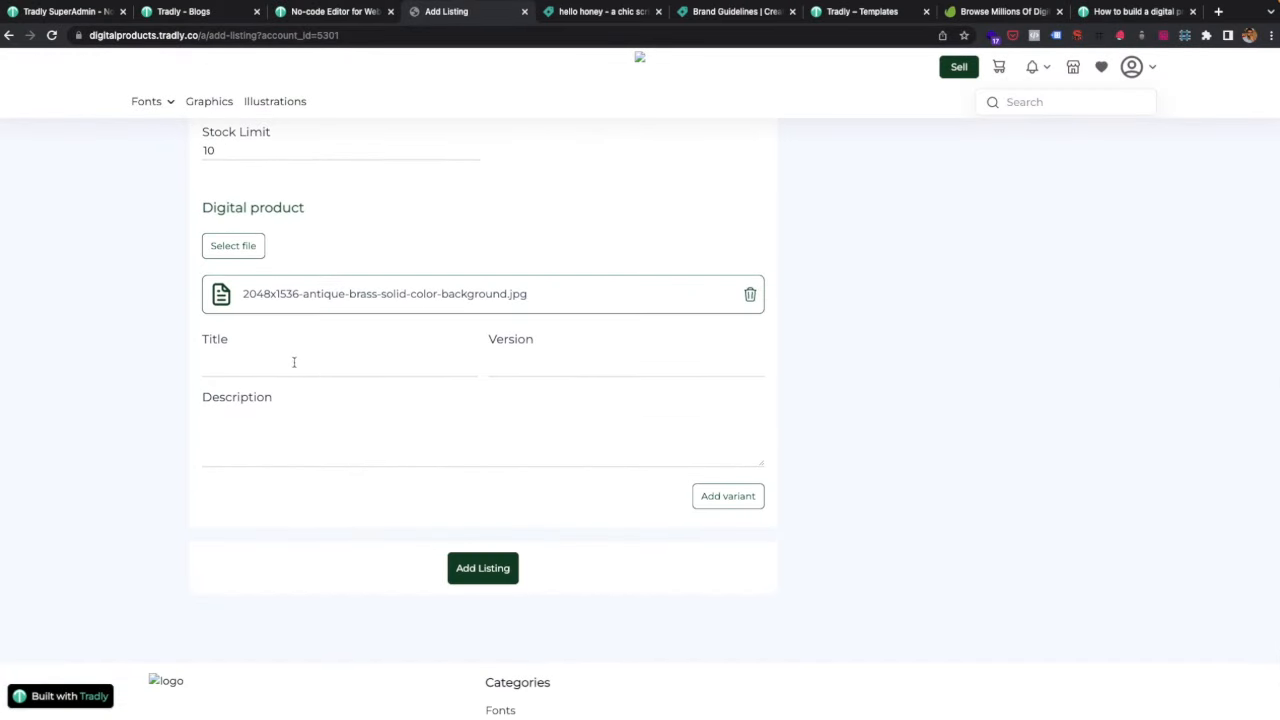
Try to submit the Roboto listing, and return to its Category field.
{"action": "scroll", "coordinate": [880, 365], "scroll_direction": "up", "scroll_amount": 3}
{"action": "scroll", "coordinate": [872, 366], "scroll_direction": "down", "scroll_amount": 4}
{"action": "left_click", "coordinate": [475, 458]}
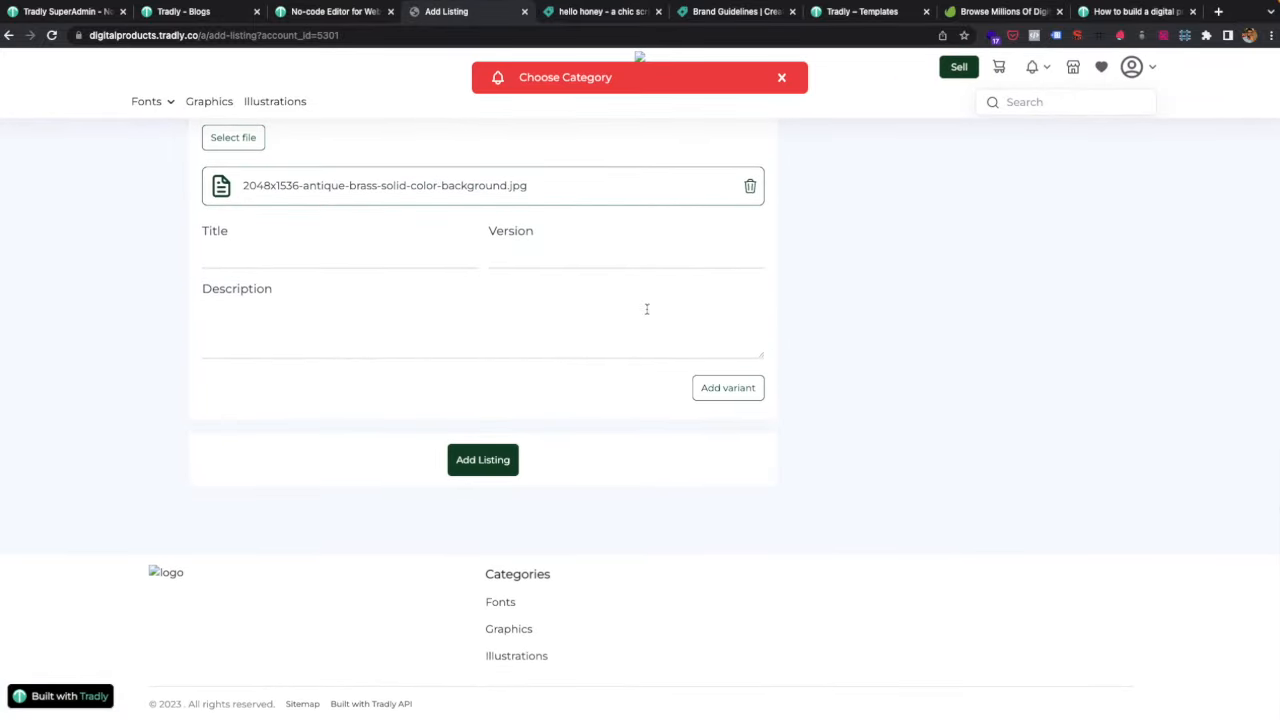
{"action": "scroll", "coordinate": [571, 305], "scroll_direction": "up", "scroll_amount": 10}
{"action": "scroll", "coordinate": [571, 311], "scroll_direction": "down", "scroll_amount": 5}
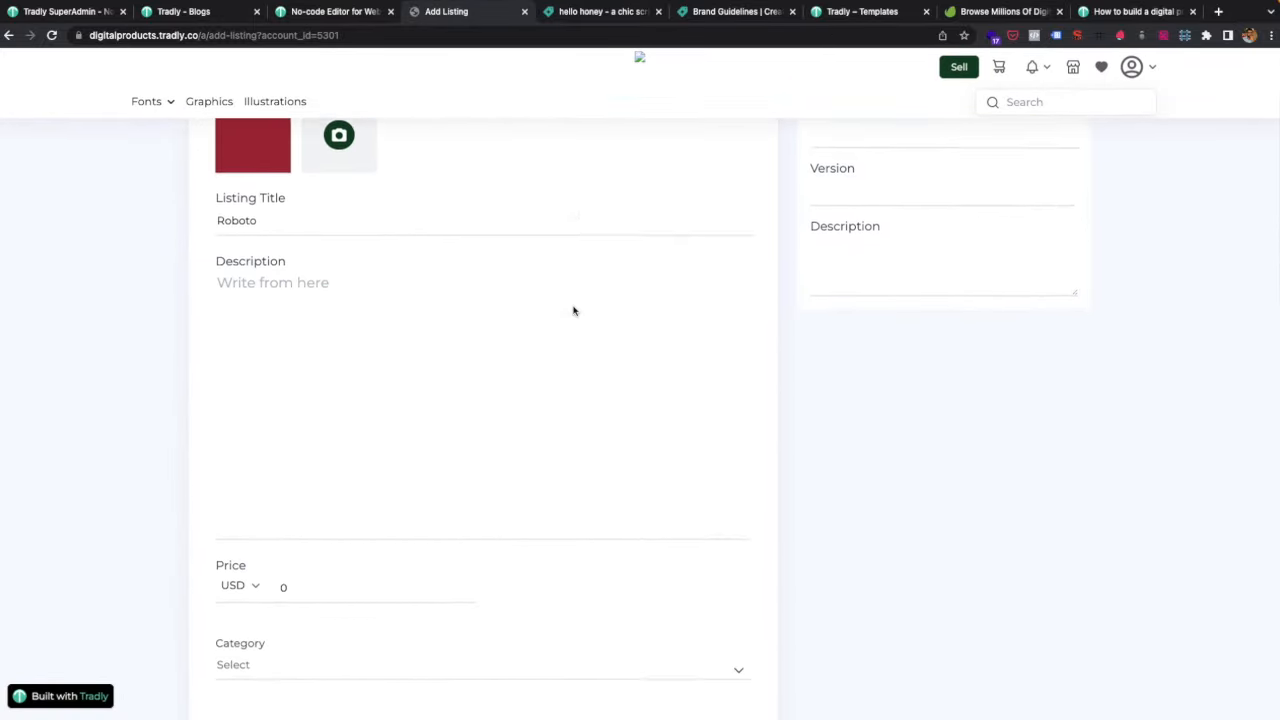
Enter "Use my fonts for your projects" as the Roboto listing's description.
{"action": "scroll", "coordinate": [291, 240], "scroll_direction": "up", "scroll_amount": 2}
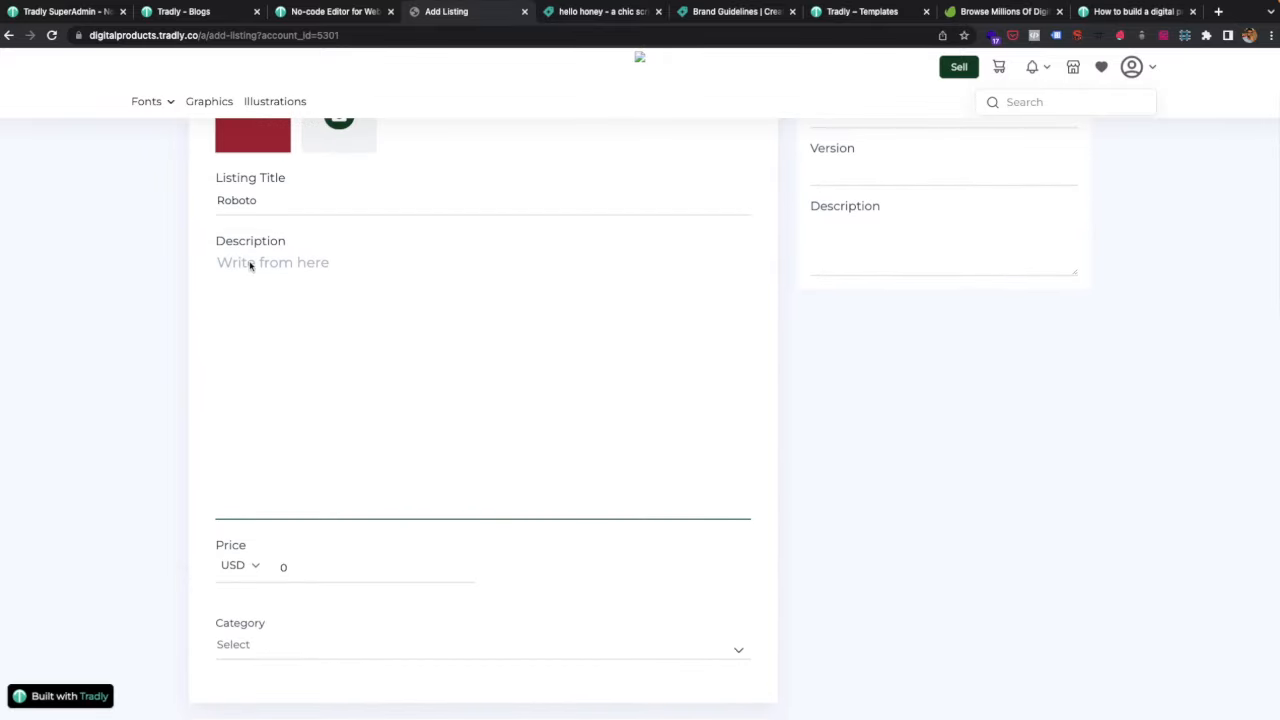
{"action": "left_click", "coordinate": [250, 265]}
{"action": "left_click", "coordinate": [268, 266]}
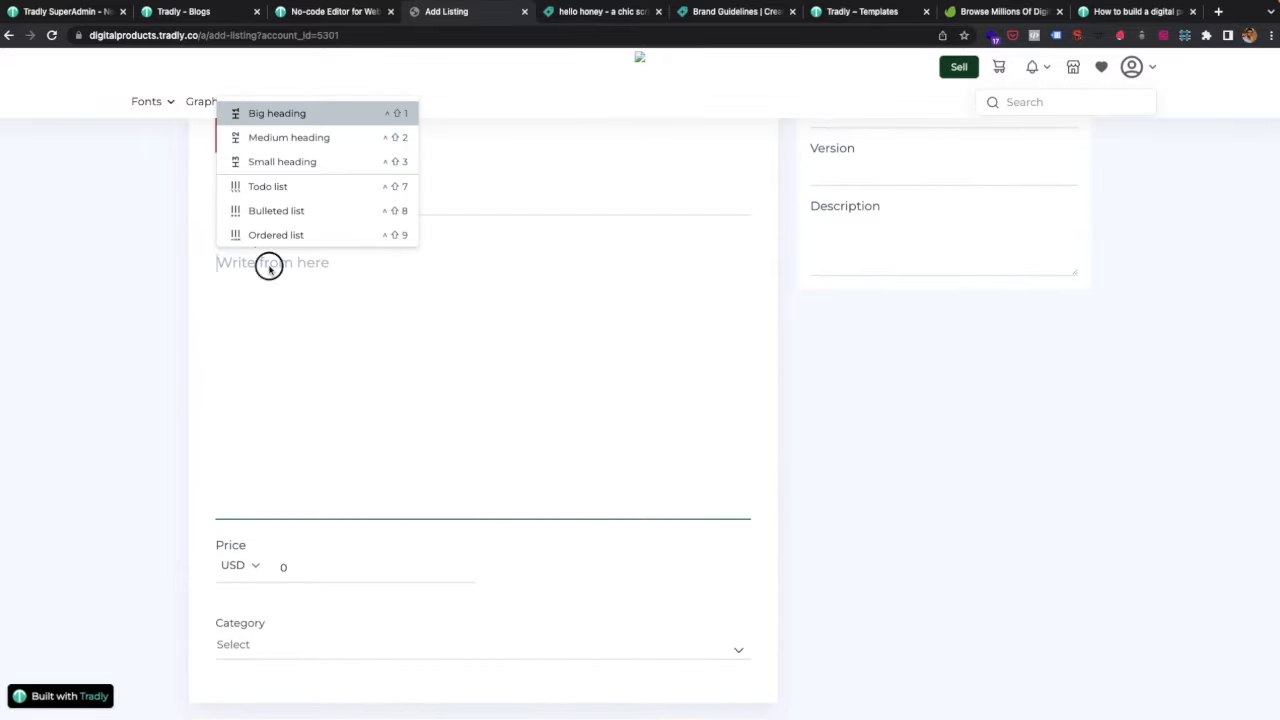
{"action": "type", "text": "Use "}
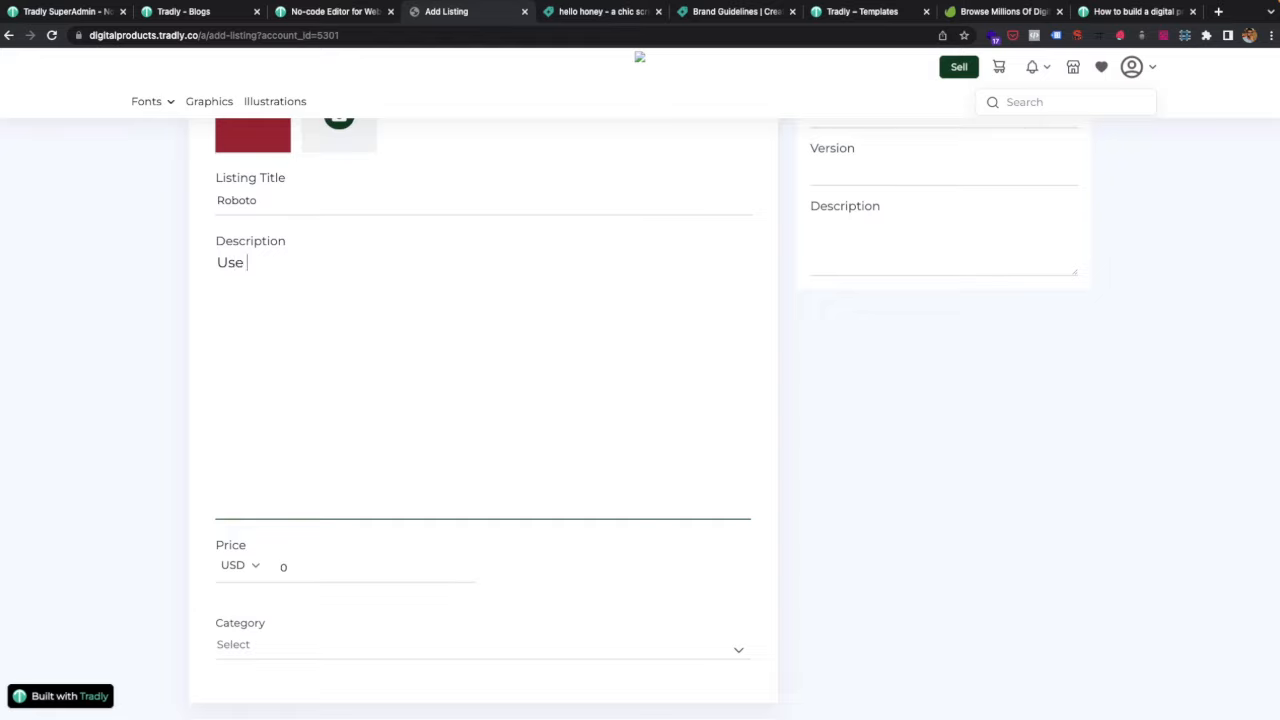
{"action": "type", "text": "my fonts for your projects"}
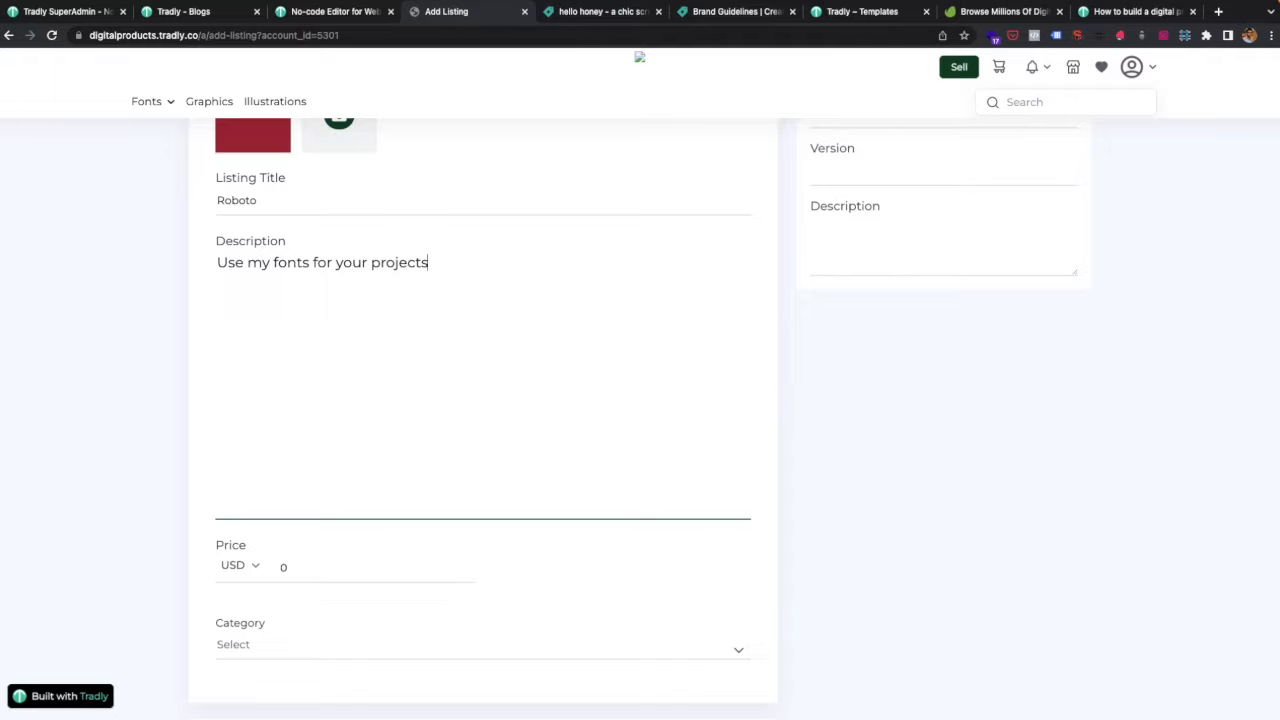
Set the listing's category to Fonts → Serif and its price to 10 USD.
{"action": "scroll", "coordinate": [311, 455], "scroll_direction": "down", "scroll_amount": 4}
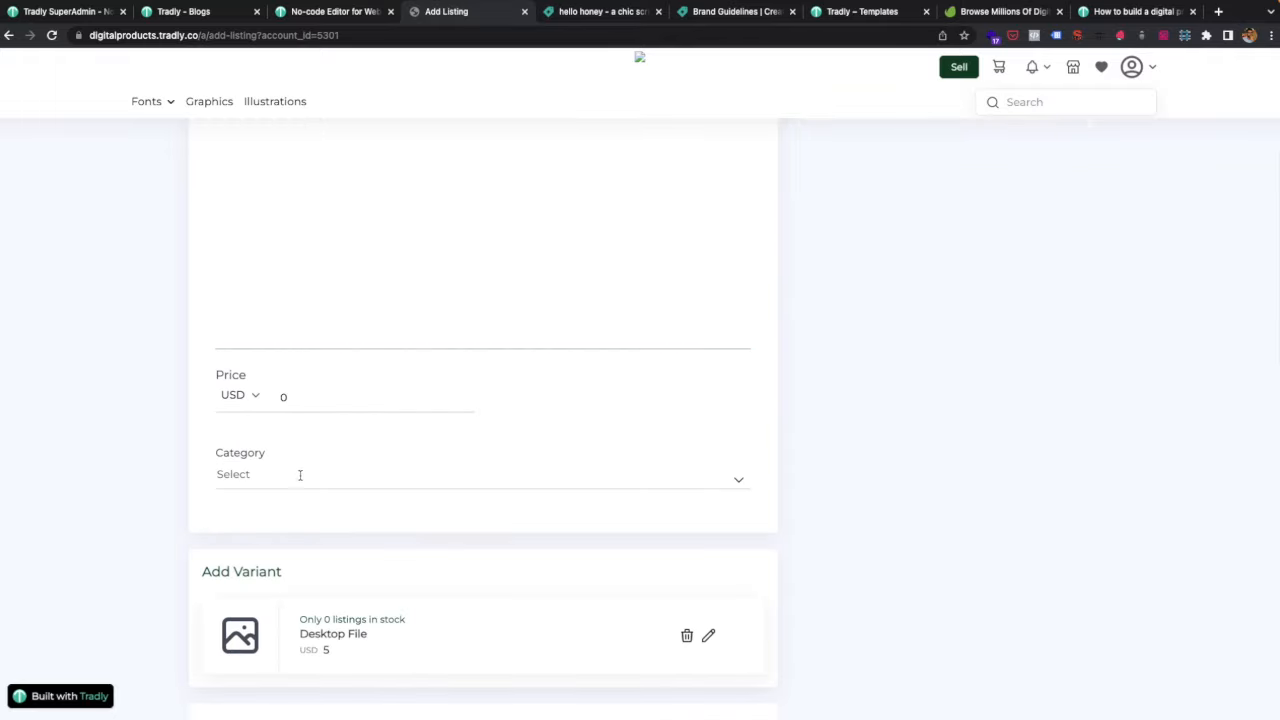
{"action": "left_click", "coordinate": [300, 474]}
{"action": "left_click", "coordinate": [283, 524]}
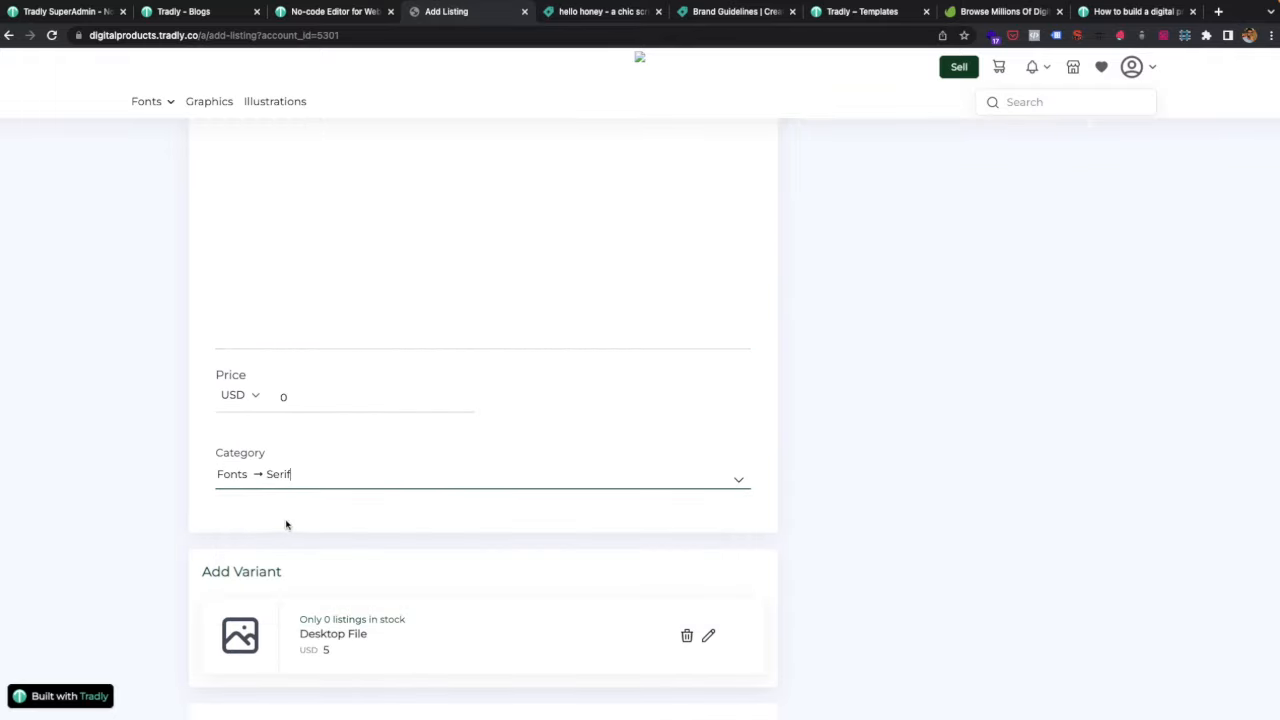
{"action": "left_click", "coordinate": [281, 392]}
{"action": "type", "text": "1"}
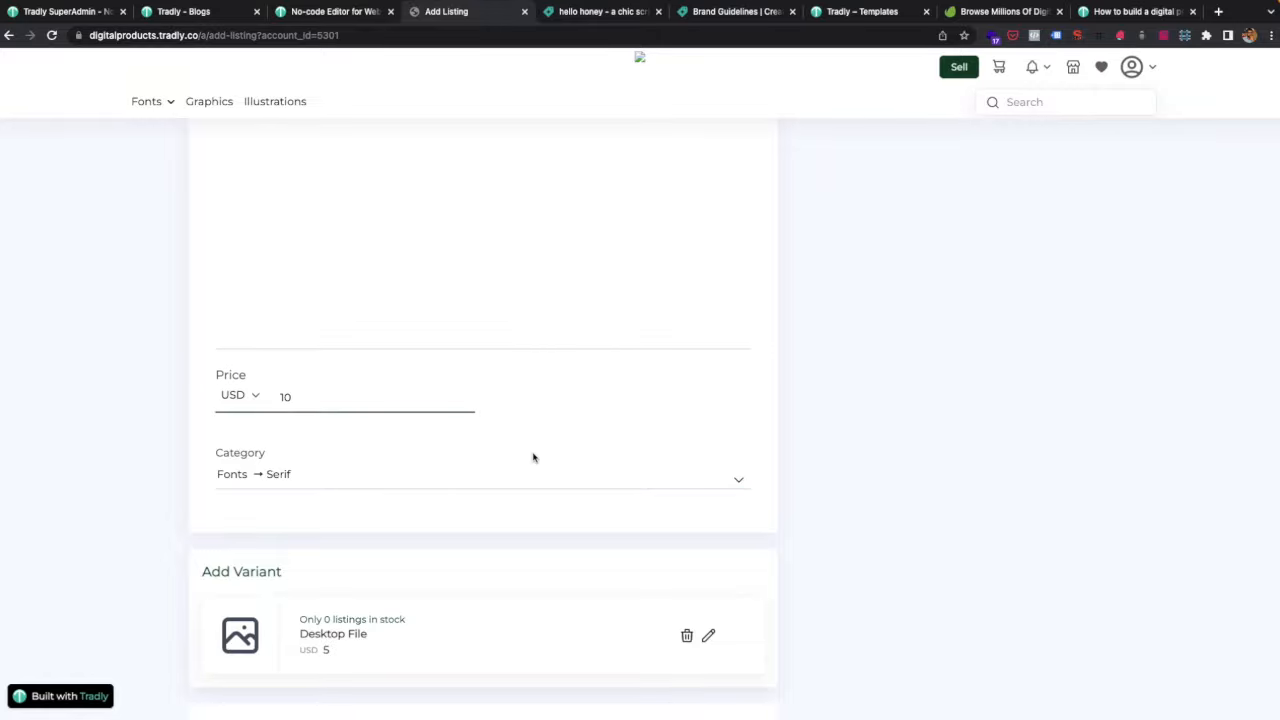
Try to submit the Roboto listing with the description, category and price filled in.
{"action": "scroll", "coordinate": [531, 457], "scroll_direction": "down", "scroll_amount": 5}
{"action": "scroll", "coordinate": [533, 458], "scroll_direction": "up", "scroll_amount": 3}
{"action": "scroll", "coordinate": [534, 458], "scroll_direction": "down", "scroll_amount": 5}
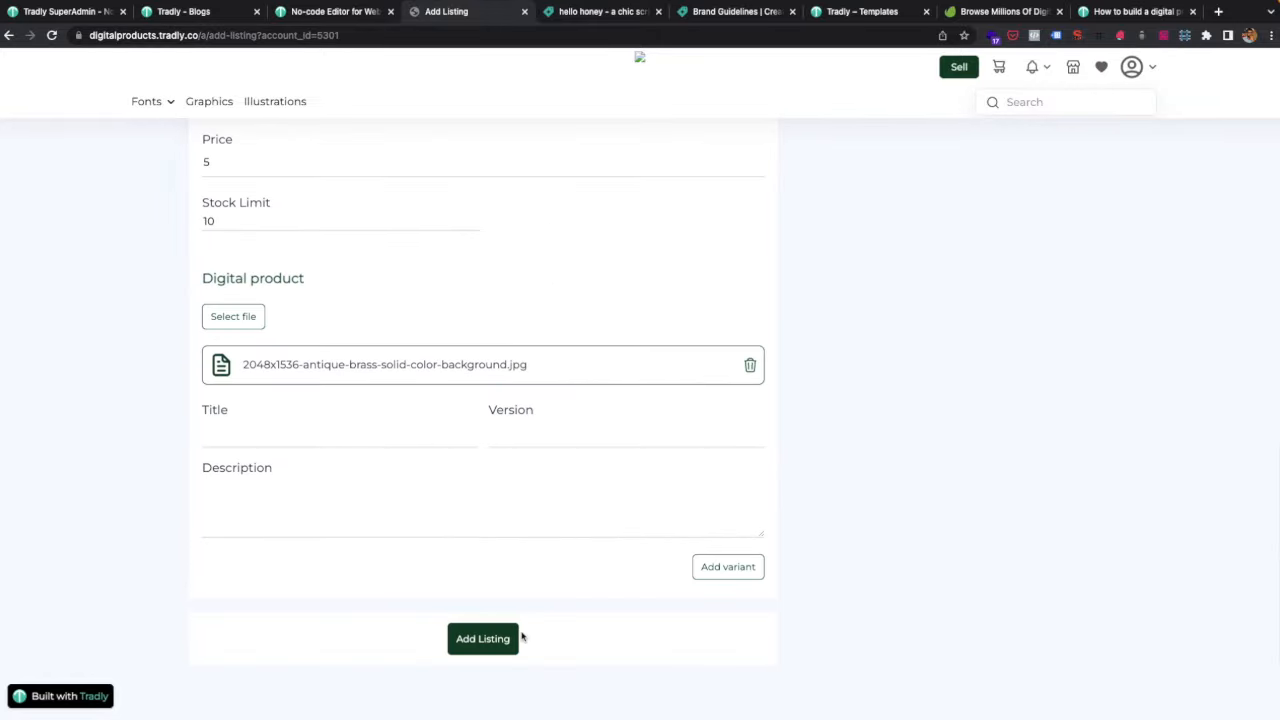
{"action": "left_click", "coordinate": [491, 636]}
Attach 2048x1536-air-force-dark-blue-solid-color-background.jpg as the main listing's digital product.
{"action": "scroll", "coordinate": [633, 152], "scroll_direction": "up", "scroll_amount": 5}
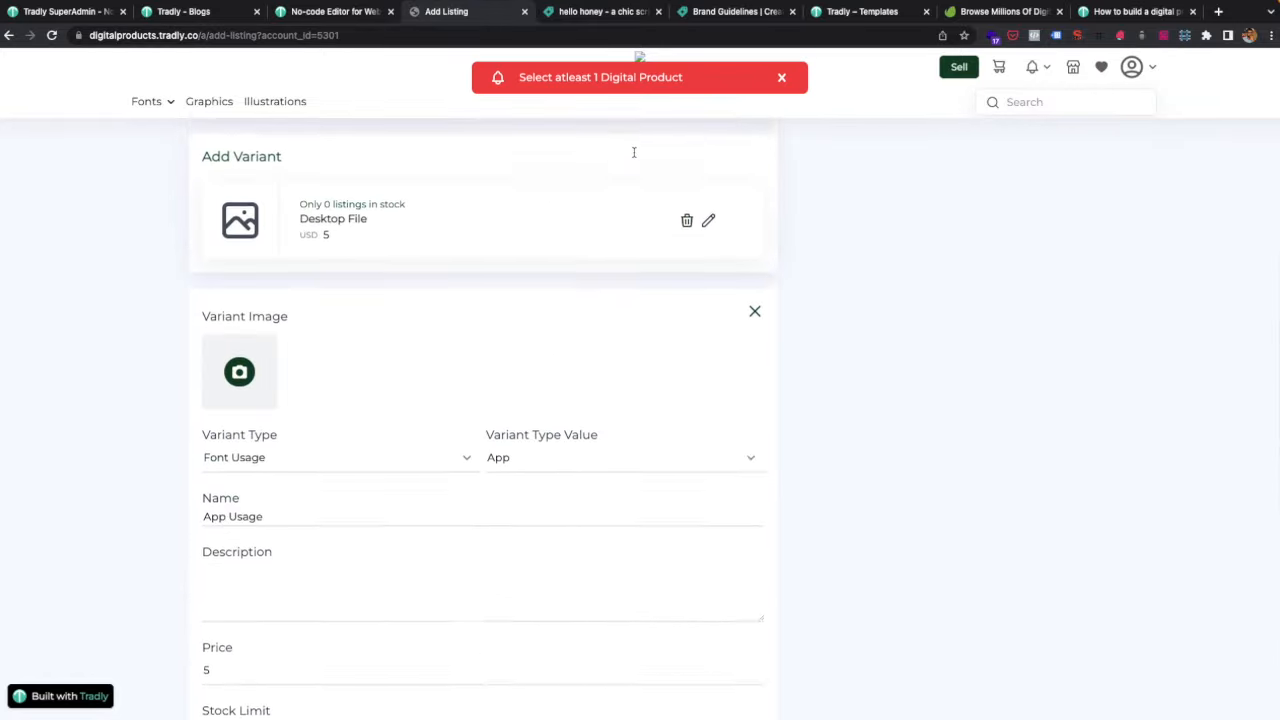
{"action": "scroll", "coordinate": [633, 152], "scroll_direction": "up", "scroll_amount": 2}
{"action": "scroll", "coordinate": [601, 83], "scroll_direction": "up", "scroll_amount": 6}
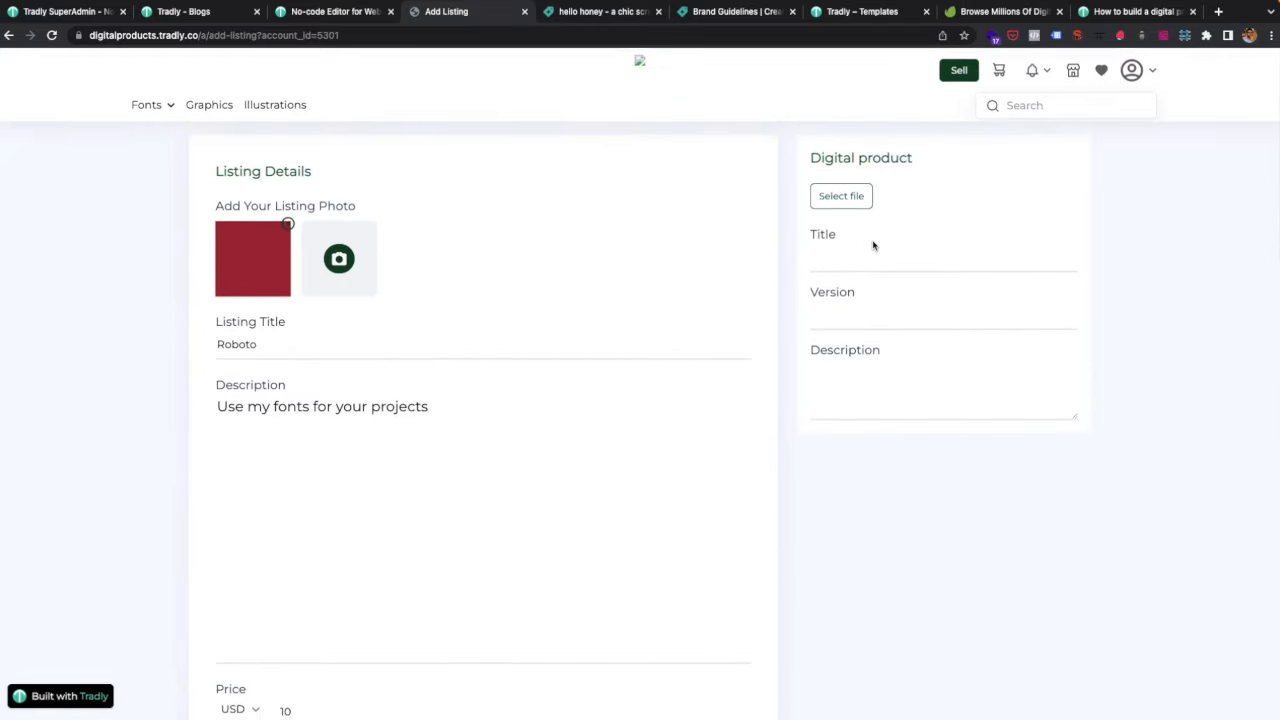
{"action": "left_click", "coordinate": [841, 193]}
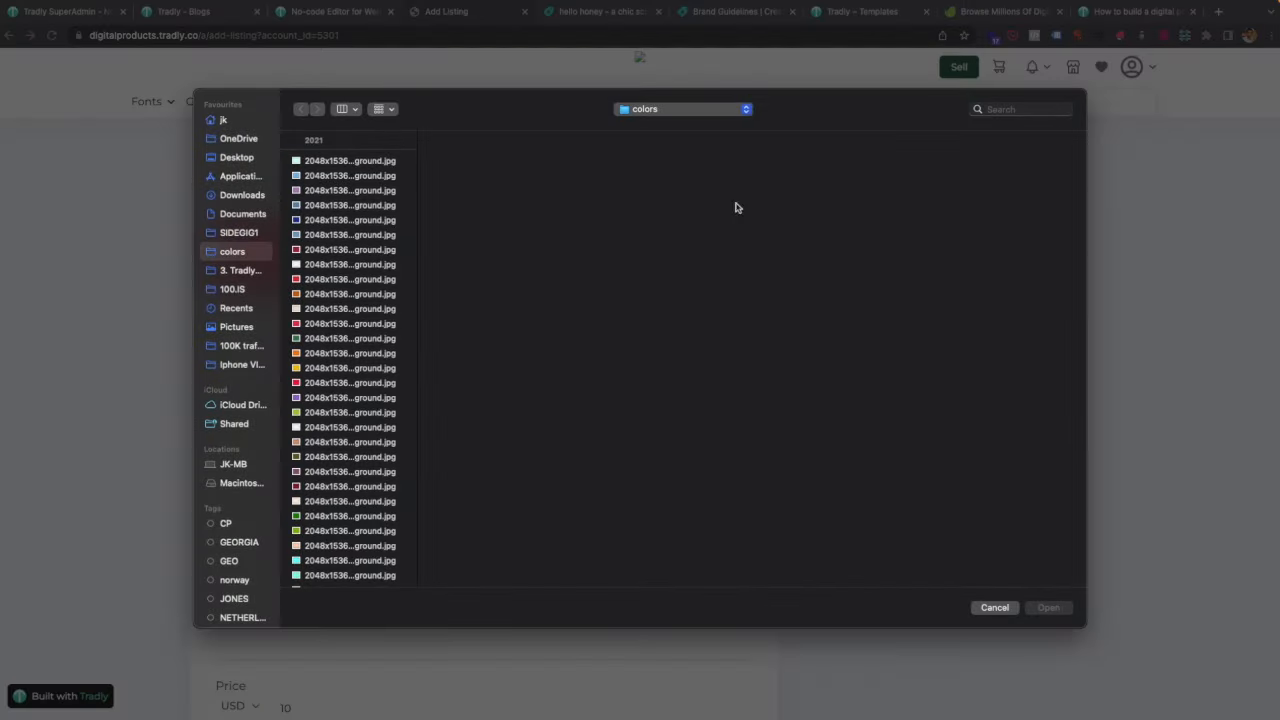
{"action": "double_click", "coordinate": [350, 205]}
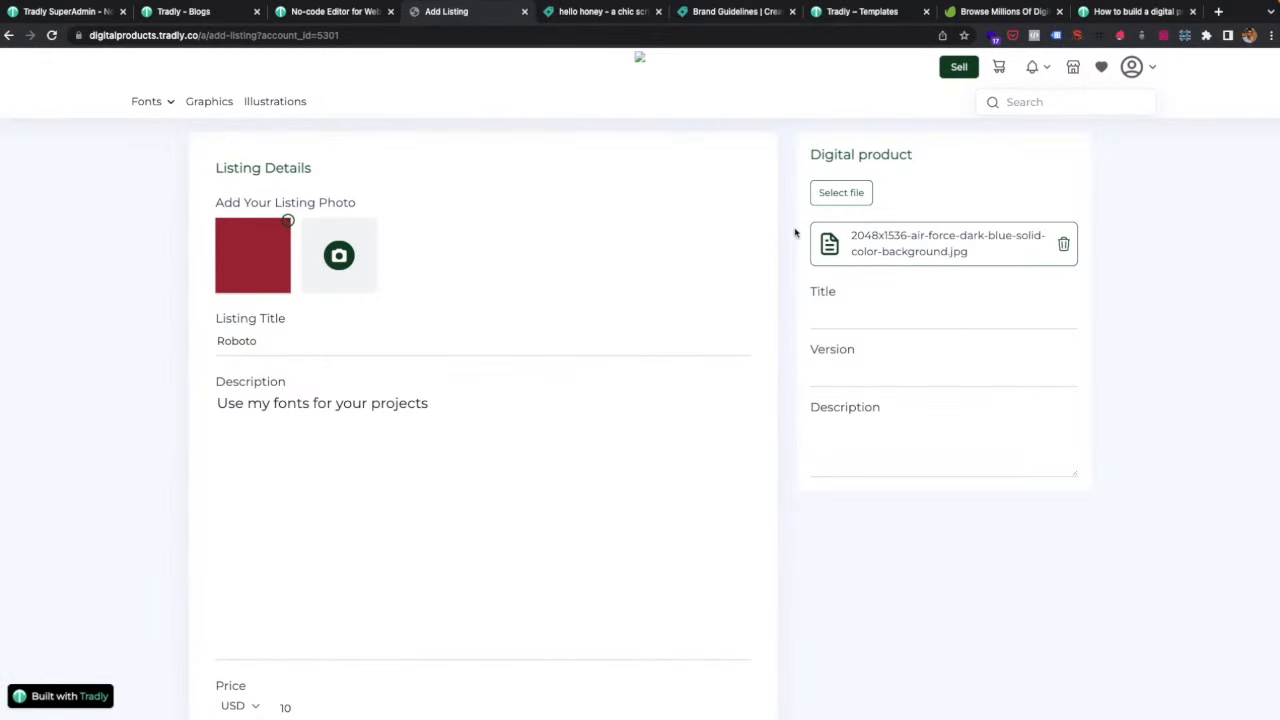
Title the main digital product Common File and submit the Roboto listing.
{"action": "left_click", "coordinate": [839, 310]}
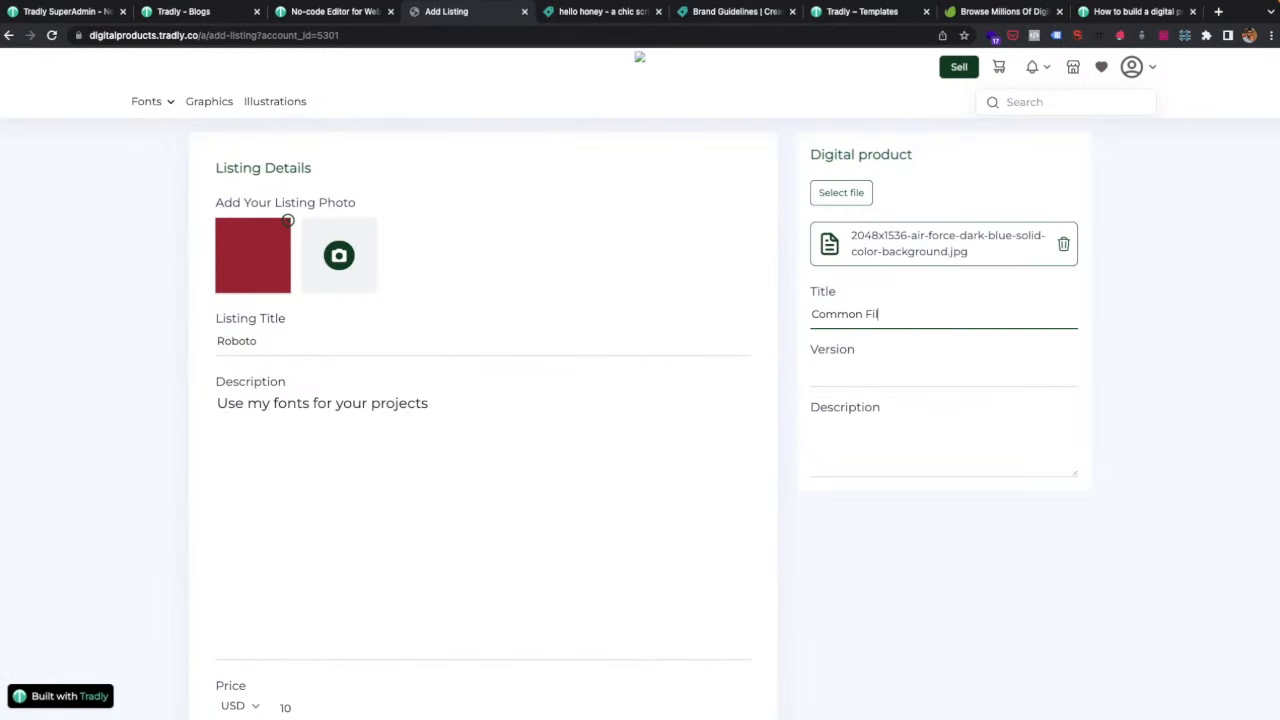
{"action": "scroll", "coordinate": [910, 658], "scroll_direction": "down", "scroll_amount": 10}
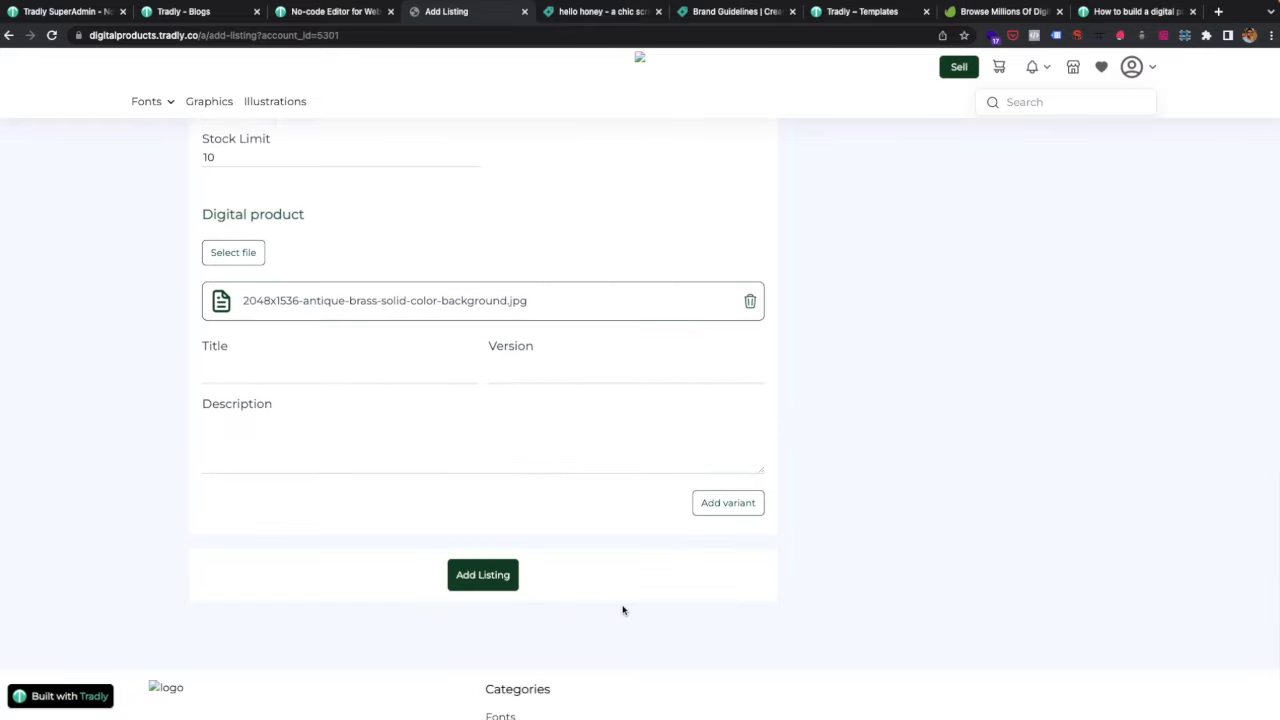
{"action": "left_click", "coordinate": [463, 578]}
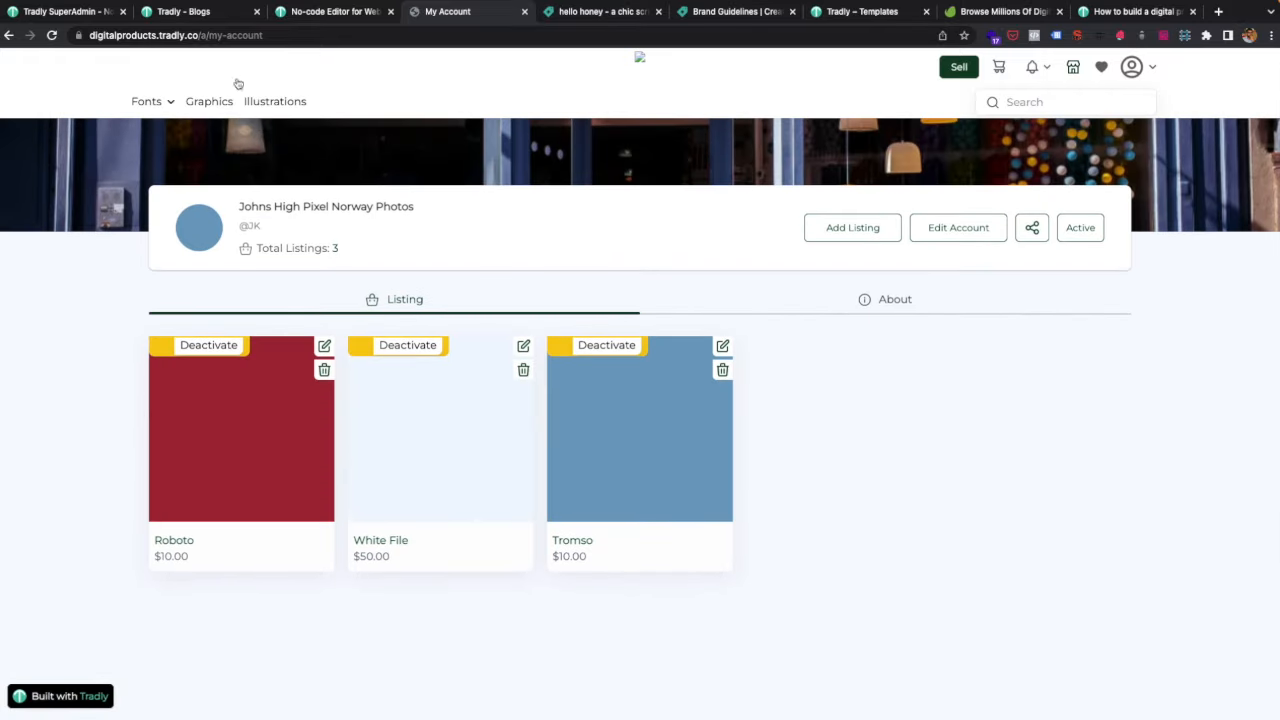
Open the marketplace homepage digitalproducts.tradly.co in a new incognito window.
{"action": "left_click", "coordinate": [200, 35]}
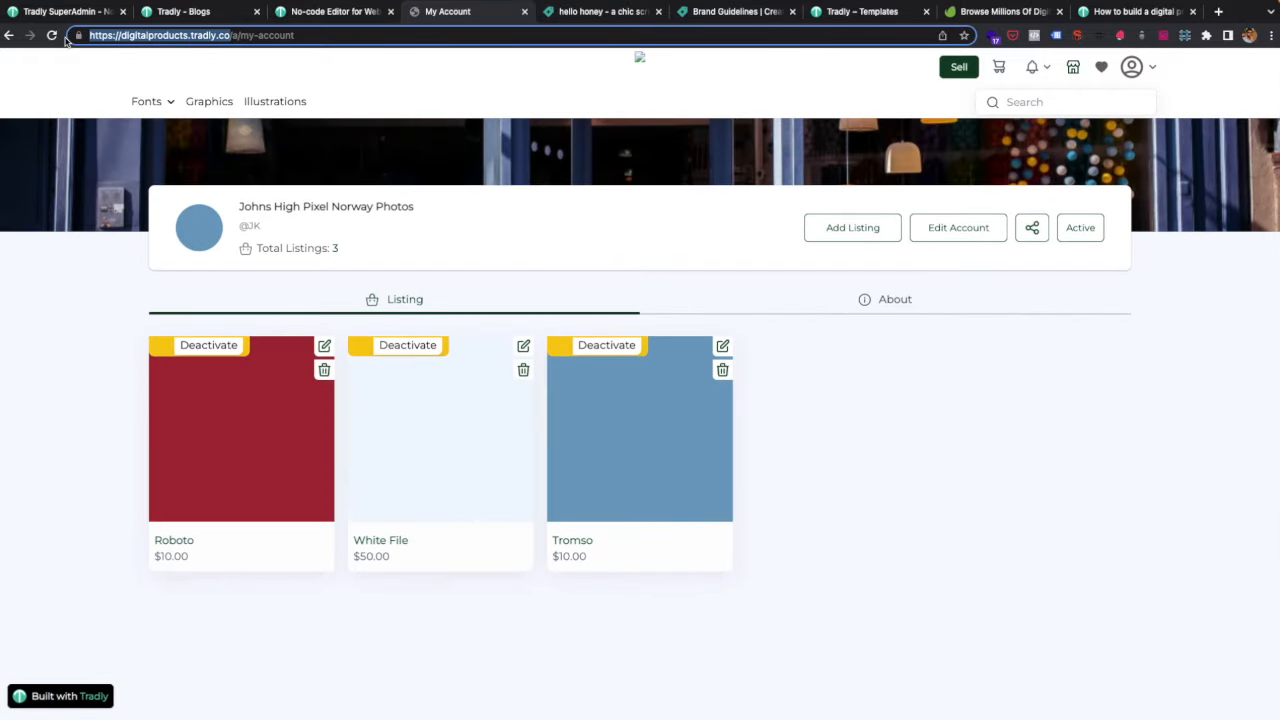
{"action": "key", "text": "ctrl+shift+n"}
{"action": "type", "text": "https://digitalproducts.tradly.co/"}
{"action": "key", "text": "Return"}
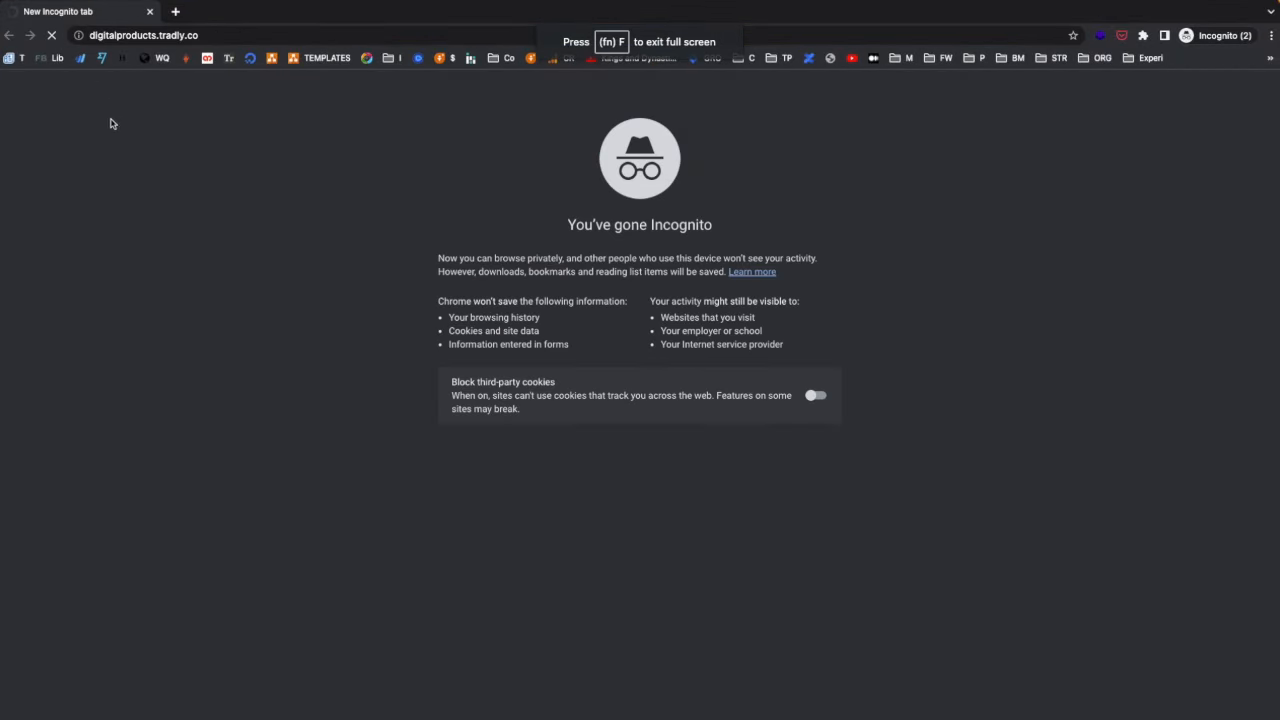
{"action": "key", "text": "ctrl+shift+n"}
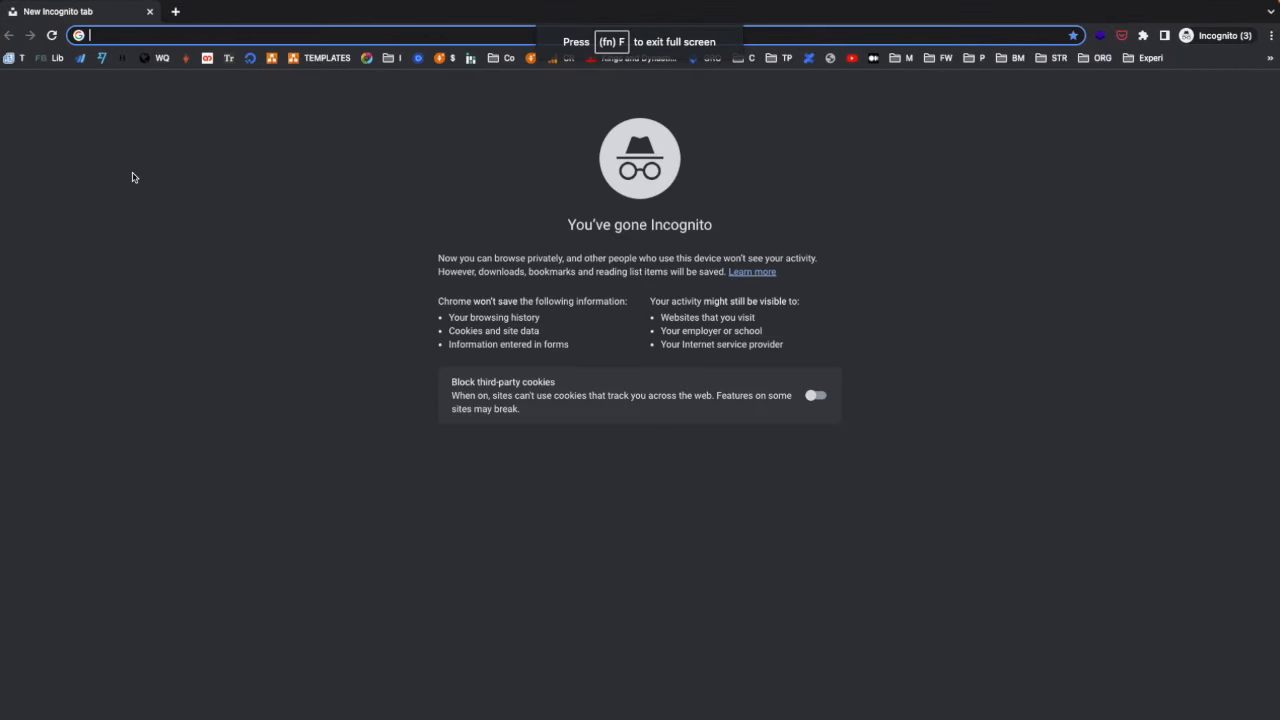
{"action": "key", "text": "ctrl+w"}
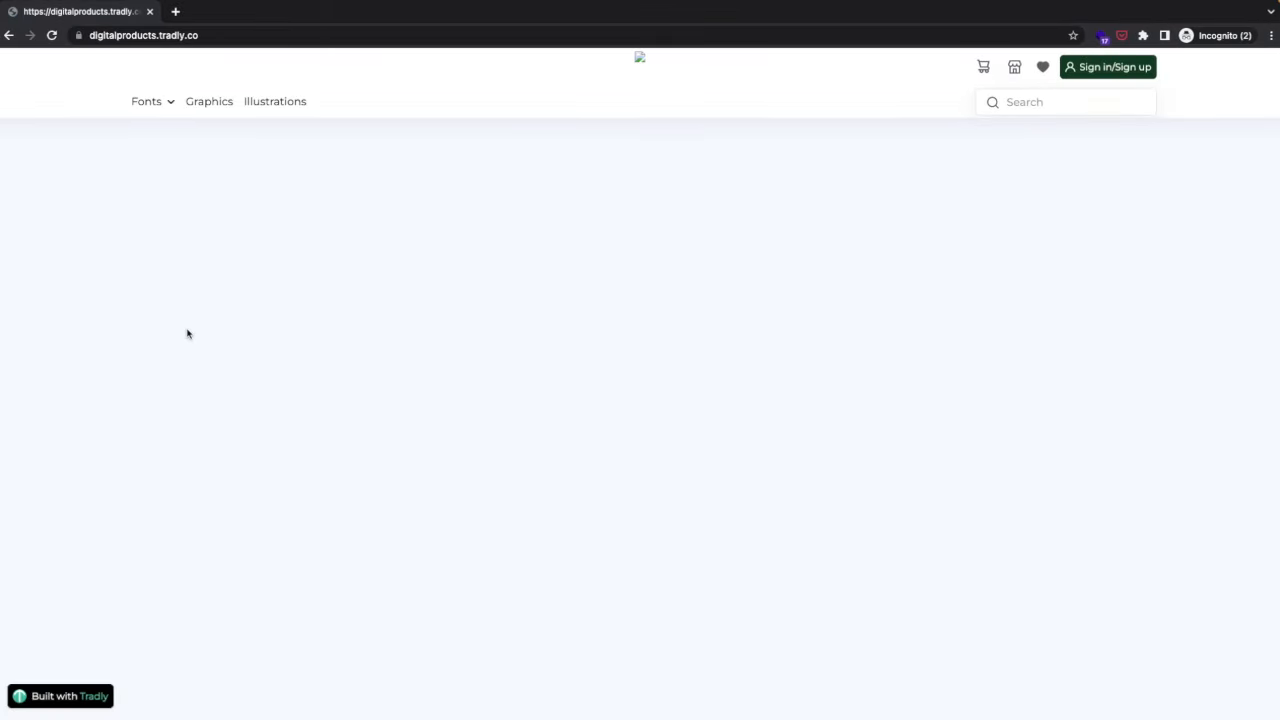
Open the Roboto product from the latest products and check which variants buyers can select.
{"action": "scroll", "coordinate": [187, 334], "scroll_direction": "down", "scroll_amount": 1}
{"action": "scroll", "coordinate": [187, 334], "scroll_direction": "down", "scroll_amount": 1}
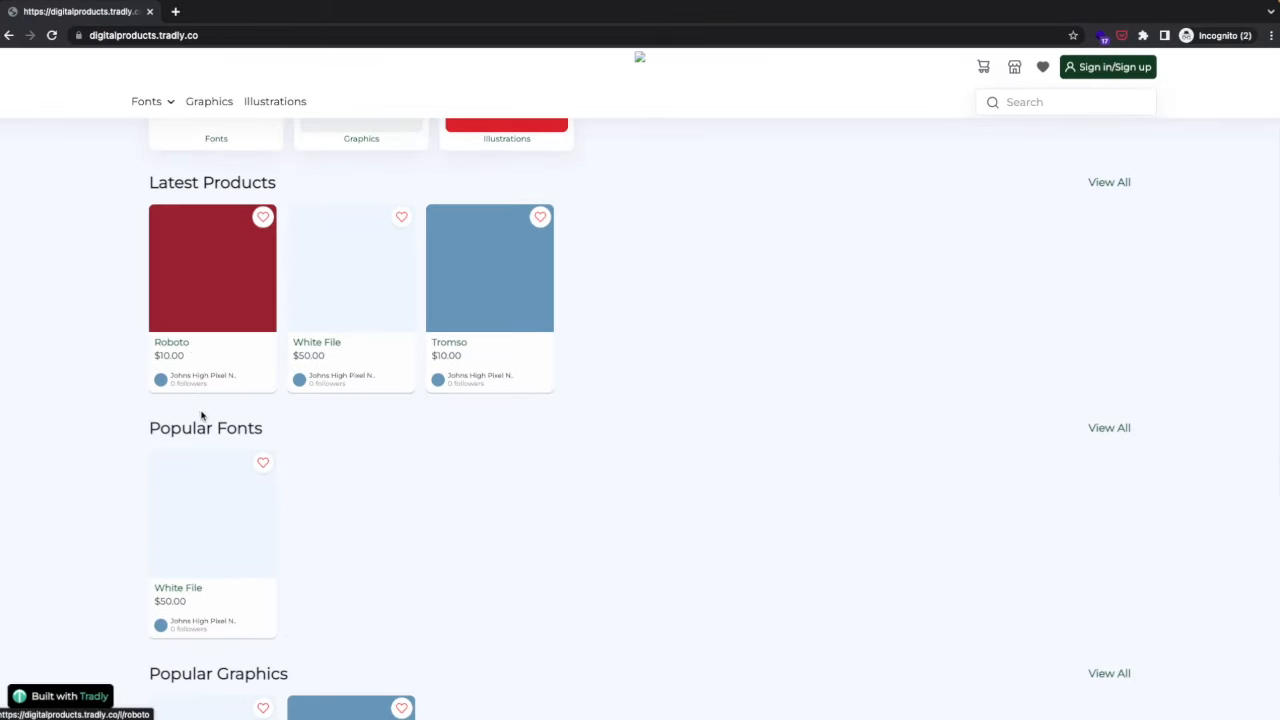
{"action": "left_click", "coordinate": [222, 245]}
{"action": "scroll", "coordinate": [222, 245], "scroll_direction": "down", "scroll_amount": 4}
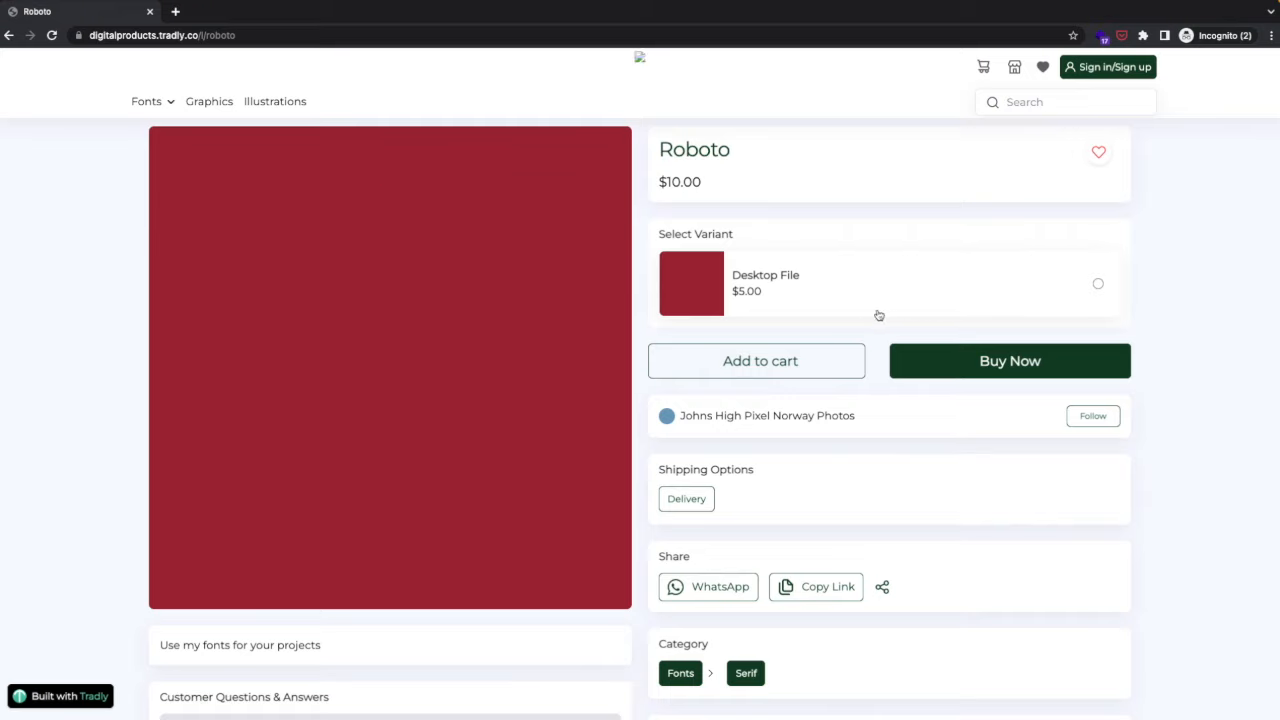
{"action": "scroll", "coordinate": [789, 295], "scroll_direction": "down", "scroll_amount": 1}
{"action": "scroll", "coordinate": [789, 295], "scroll_direction": "up", "scroll_amount": 1}
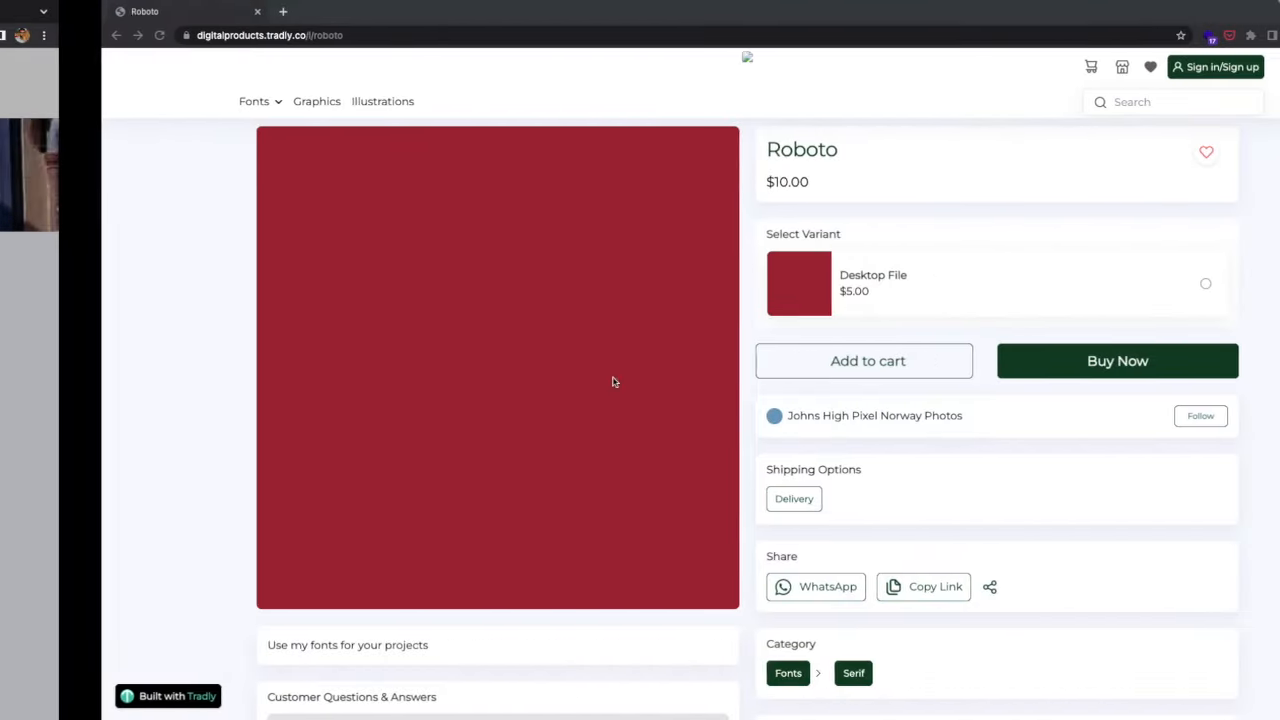
Return to the seller's Roboto listing in edit mode and compare its variants with the license options of the hello honey font.
{"action": "scroll", "coordinate": [920, 310], "scroll_direction": "down", "scroll_amount": 1}
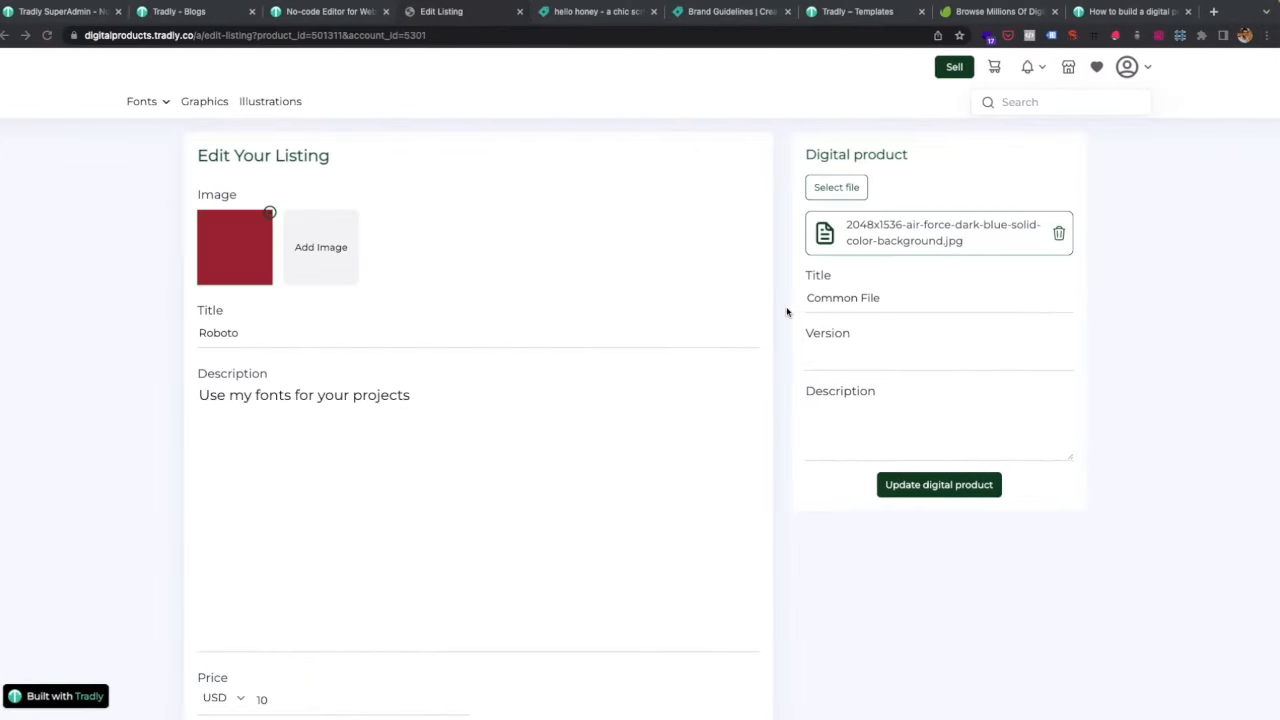
{"action": "scroll", "coordinate": [572, 435], "scroll_direction": "down", "scroll_amount": 1}
{"action": "scroll", "coordinate": [572, 435], "scroll_direction": "down", "scroll_amount": 5}
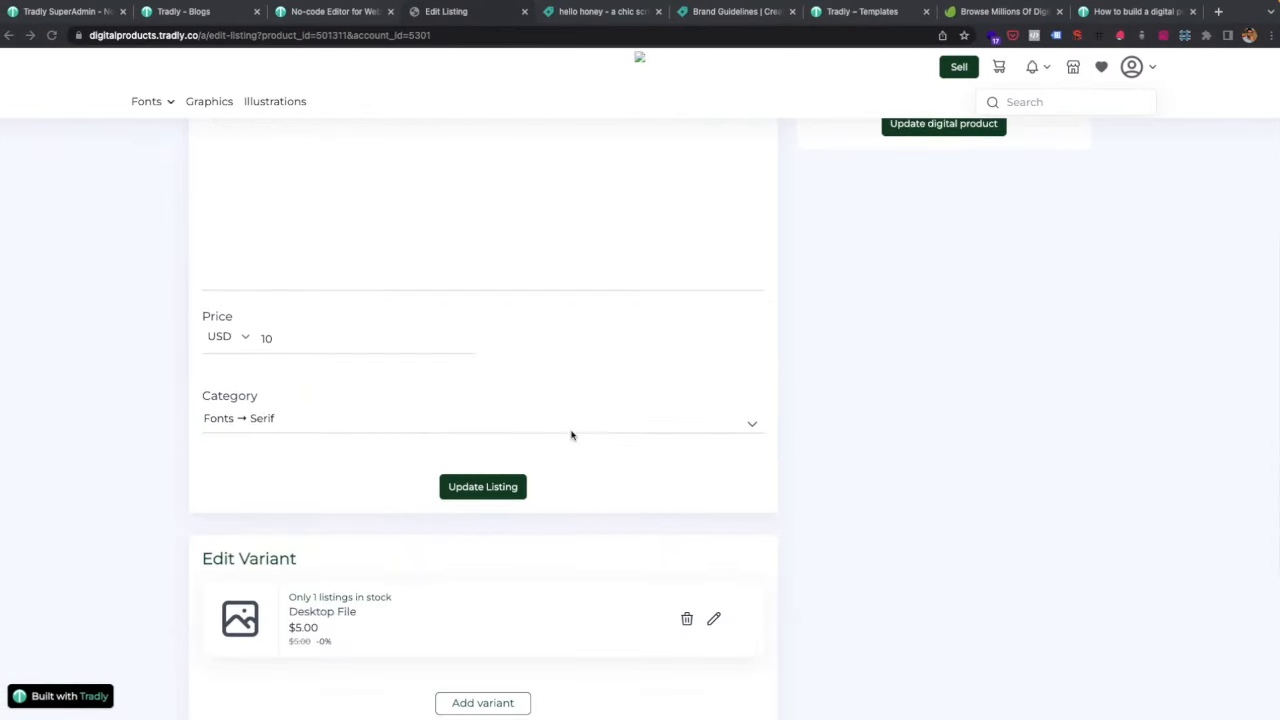
{"action": "left_click", "coordinate": [604, 16]}
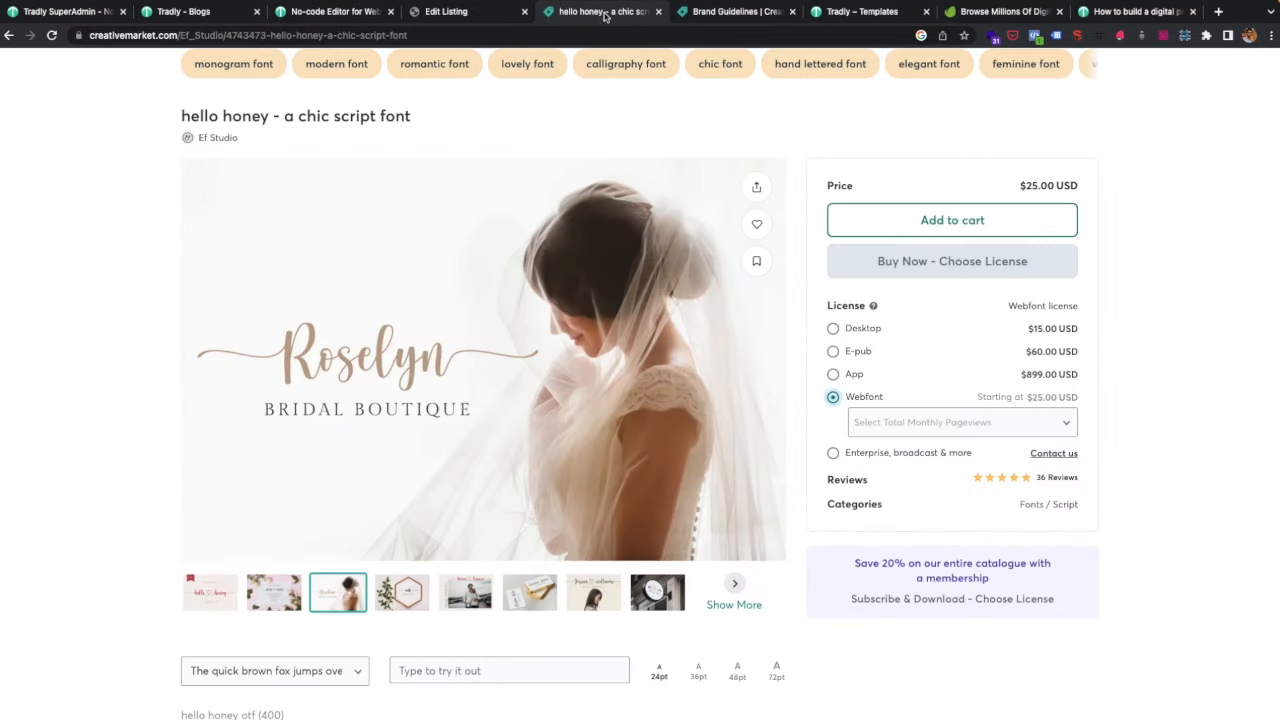
{"action": "left_click", "coordinate": [440, 13]}
{"action": "scroll", "coordinate": [518, 456], "scroll_direction": "up", "scroll_amount": 2}
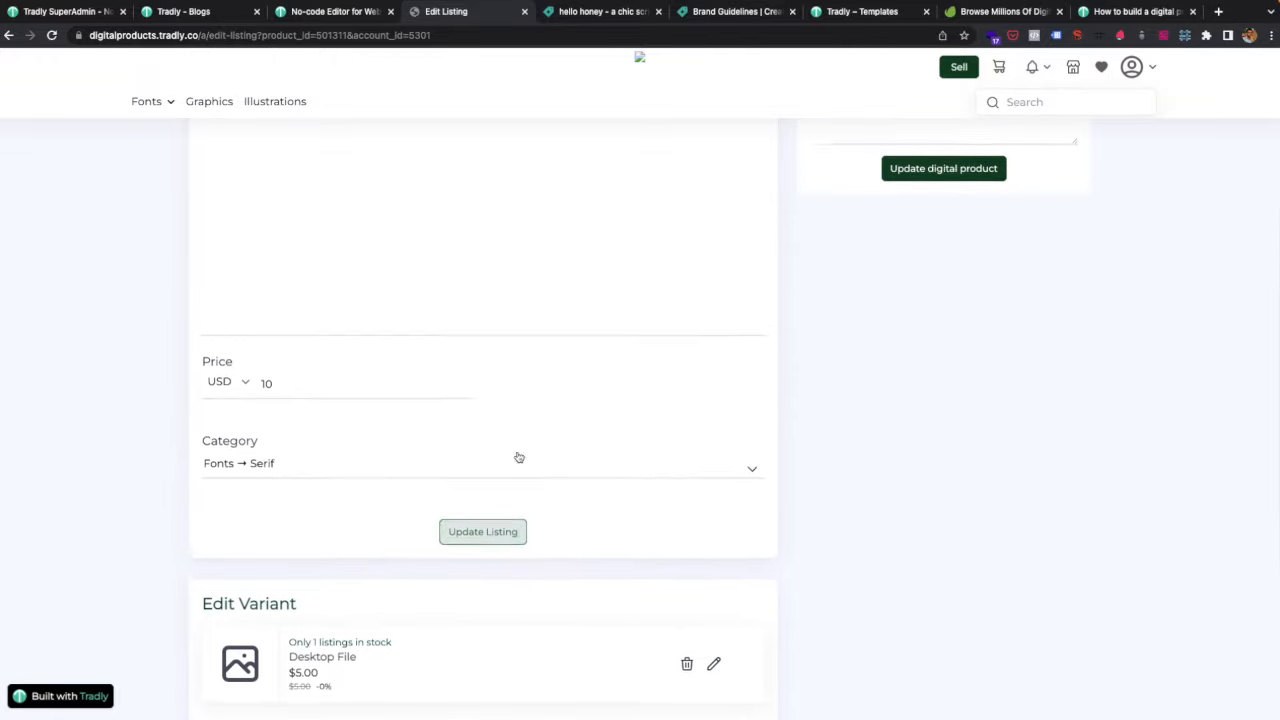
Start a new variant on the Roboto listing with variant type Font Usage and value App.
{"action": "scroll", "coordinate": [518, 457], "scroll_direction": "down", "scroll_amount": 4}
{"action": "left_click", "coordinate": [483, 461]}
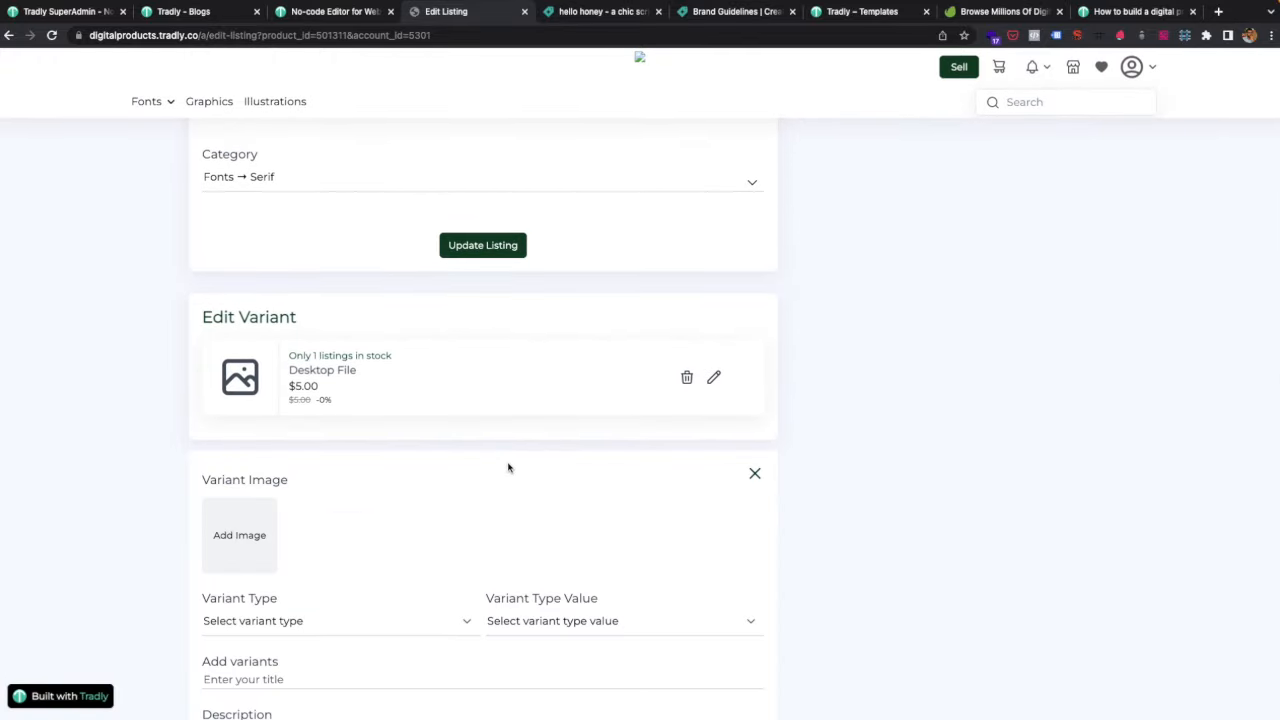
{"action": "scroll", "coordinate": [262, 449], "scroll_direction": "down", "scroll_amount": 2}
{"action": "left_click", "coordinate": [262, 447]}
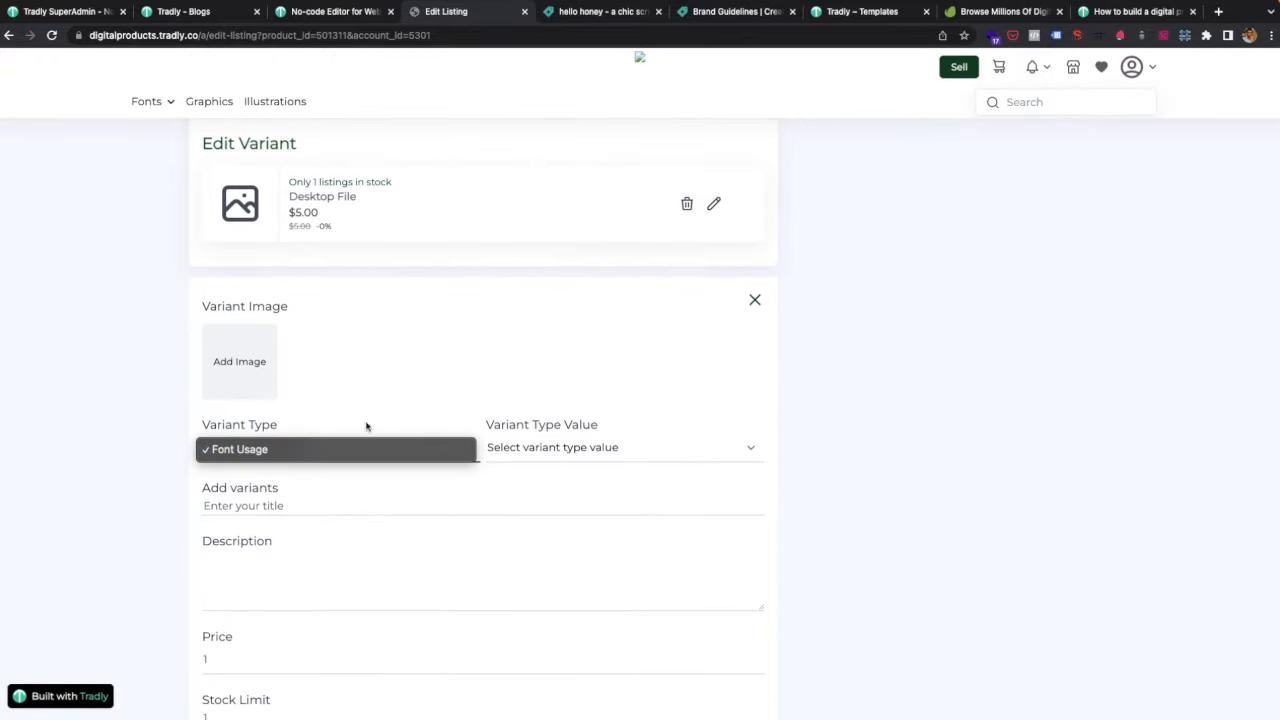
{"action": "left_click", "coordinate": [506, 455]}
{"action": "left_click", "coordinate": [506, 455]}
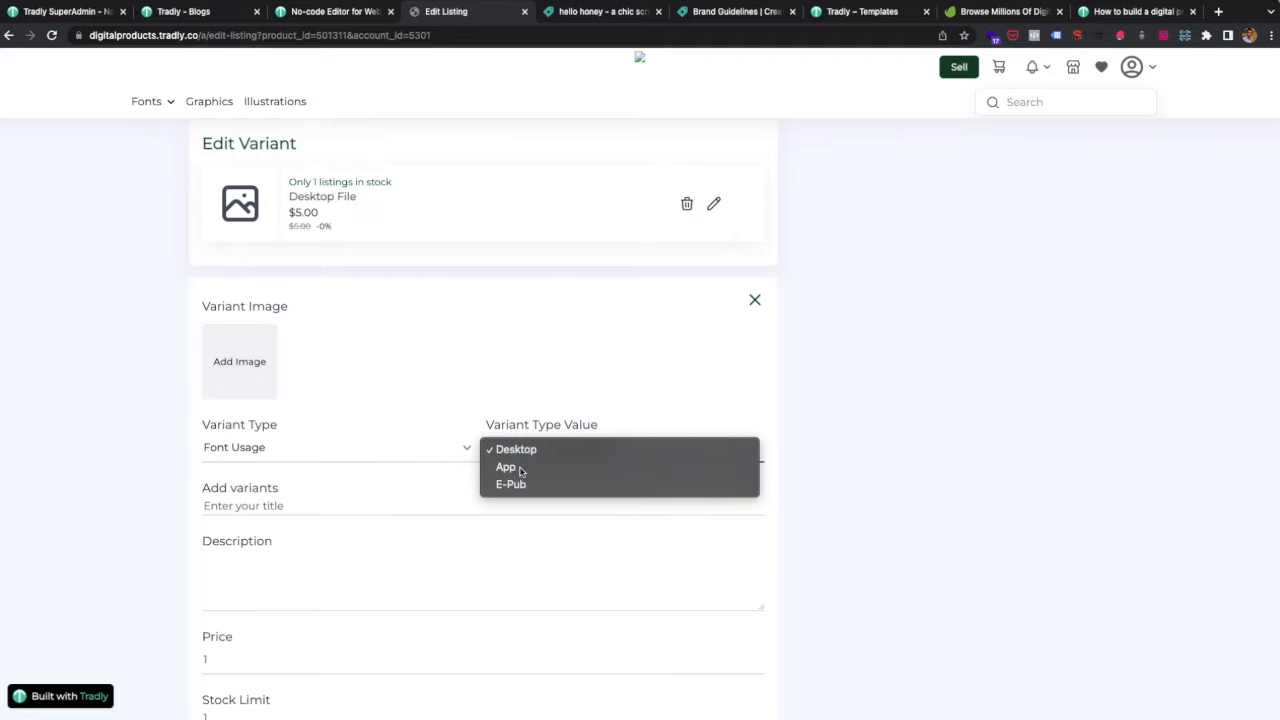
{"action": "left_click", "coordinate": [505, 466]}
Set the App variant's price to 15 and add 2048x1536-amber-orange-solid-color-background.jpg as its image.
{"action": "scroll", "coordinate": [266, 600], "scroll_direction": "down", "scroll_amount": 2}
{"action": "left_click", "coordinate": [223, 535]}
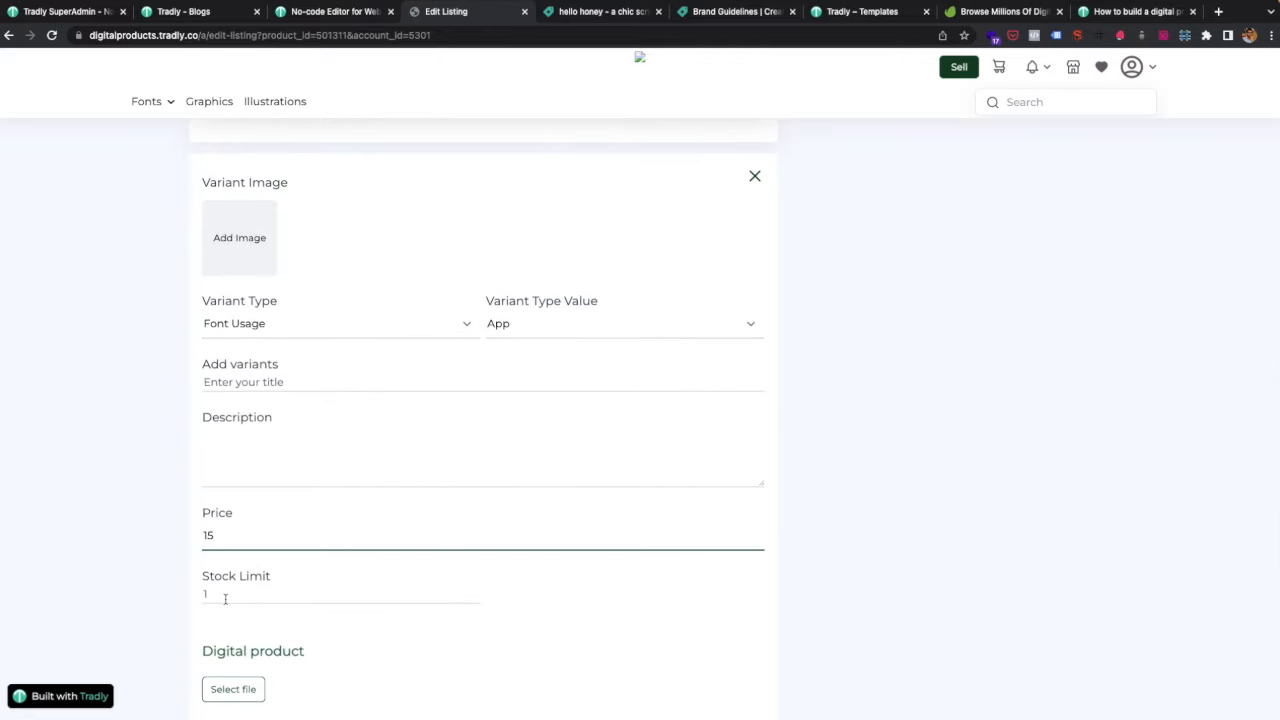
{"action": "scroll", "coordinate": [247, 555], "scroll_direction": "up", "scroll_amount": 1}
{"action": "left_click", "coordinate": [249, 264]}
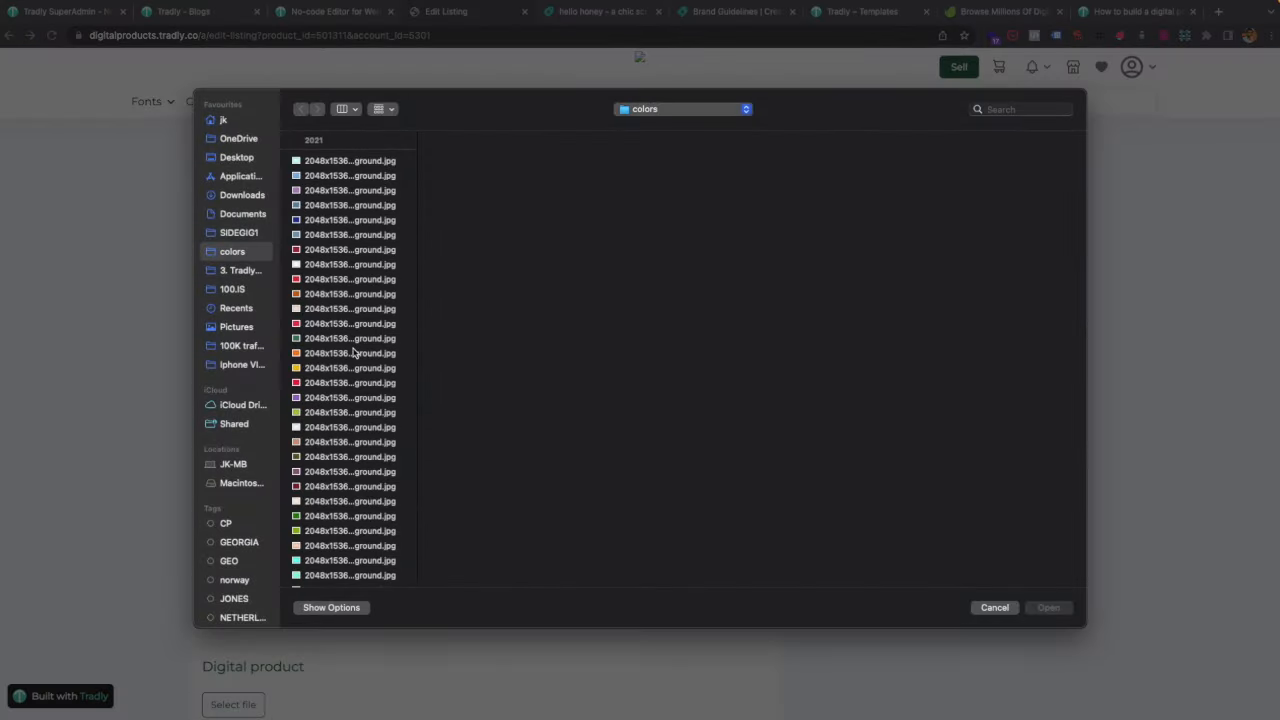
{"action": "double_click", "coordinate": [352, 353]}
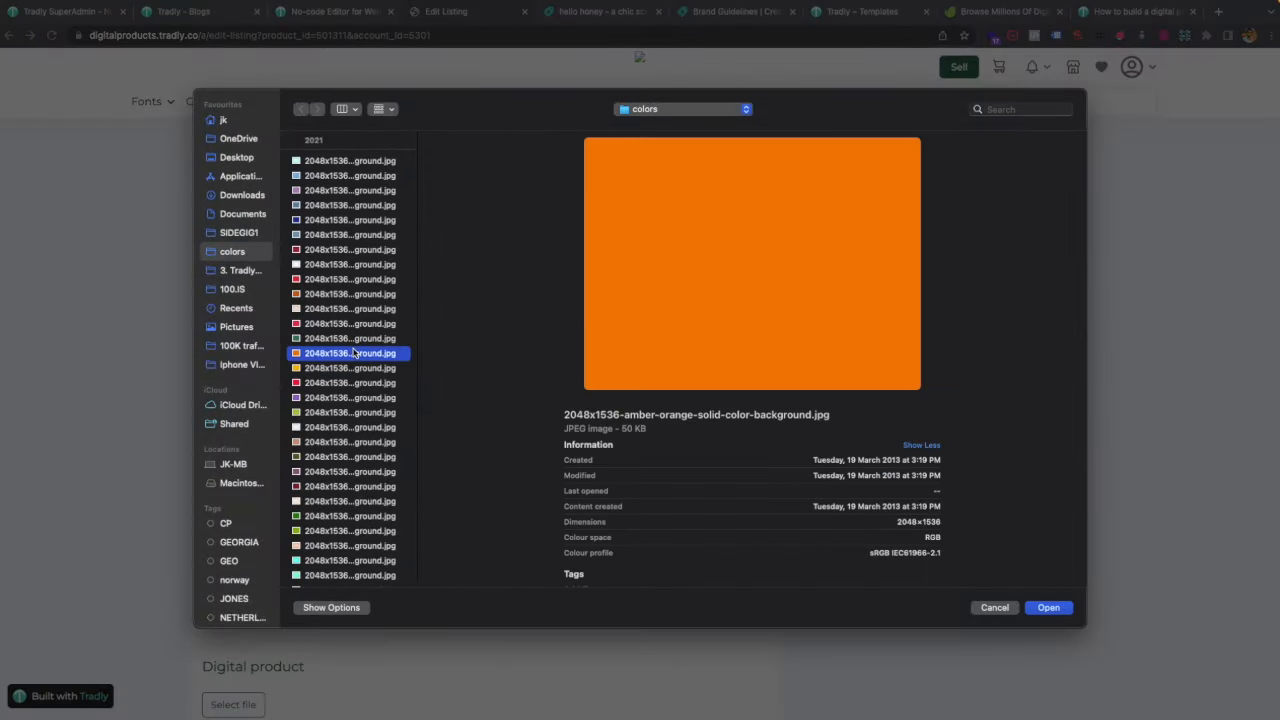
Save the App variant to the Roboto listing.
{"action": "scroll", "coordinate": [428, 537], "scroll_direction": "down", "scroll_amount": 5}
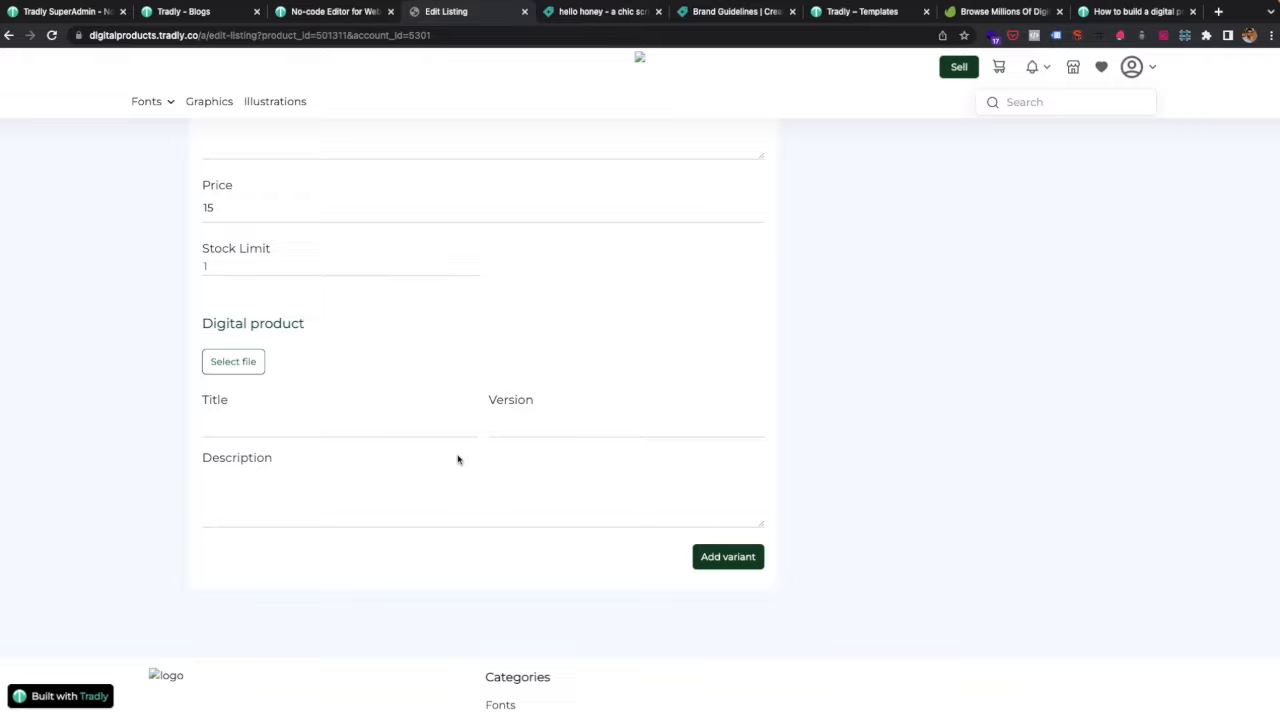
{"action": "left_click", "coordinate": [727, 555]}
{"action": "scroll", "coordinate": [700, 407], "scroll_direction": "down", "scroll_amount": 5}
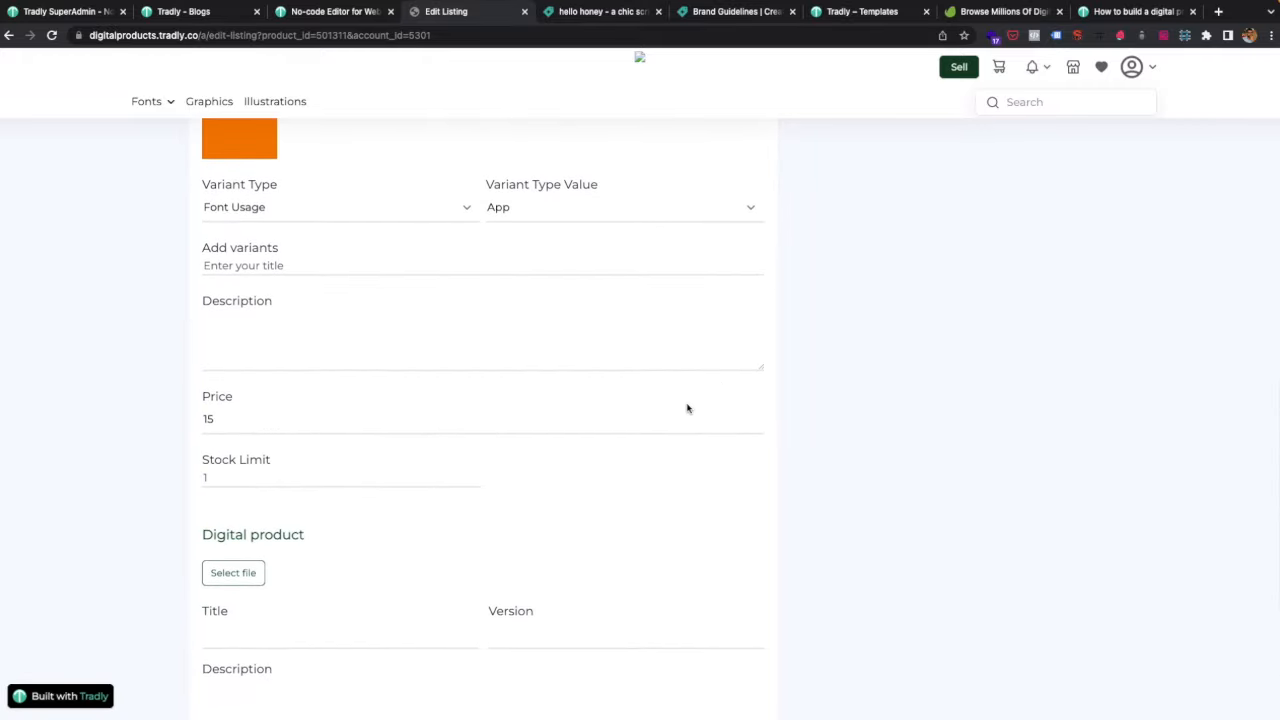
{"action": "scroll", "coordinate": [300, 540], "scroll_direction": "down", "scroll_amount": 1}
{"action": "scroll", "coordinate": [326, 480], "scroll_direction": "down", "scroll_amount": 1}
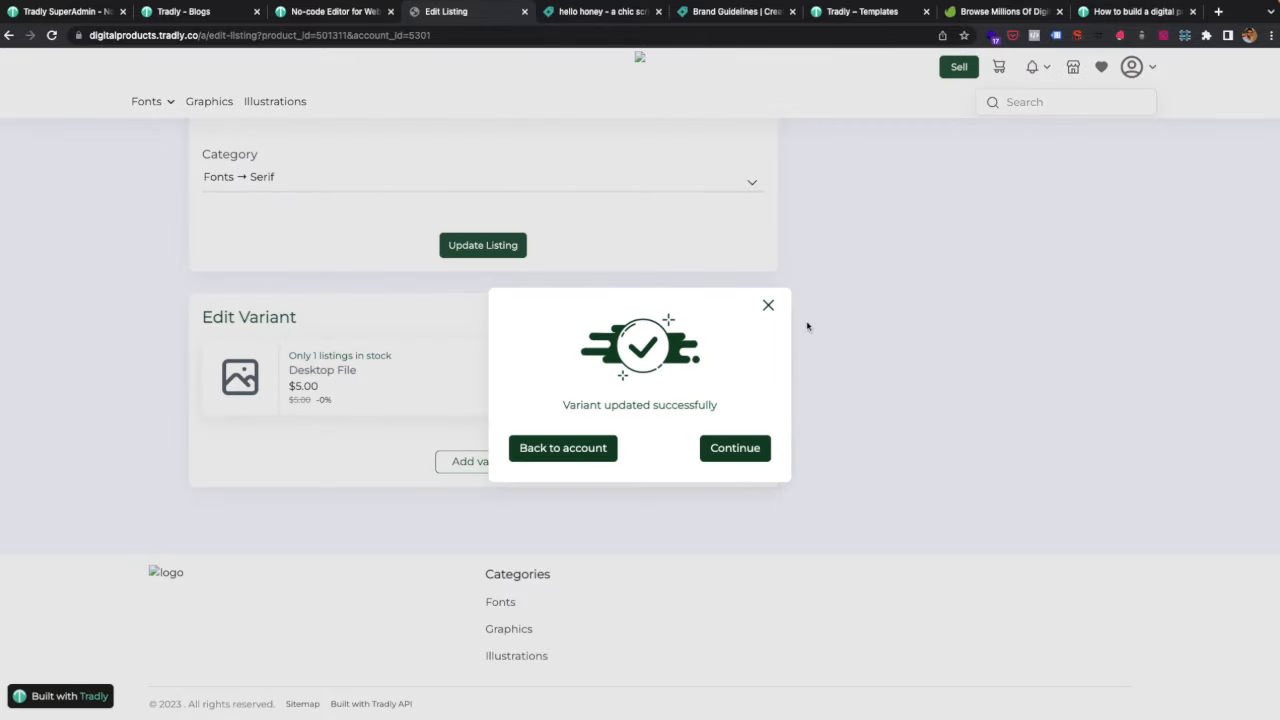
Attach 2048x1536-almond-solid-color-background.jpg as the digital product file of the $15 variant and save the variant.
{"action": "left_click", "coordinate": [769, 305]}
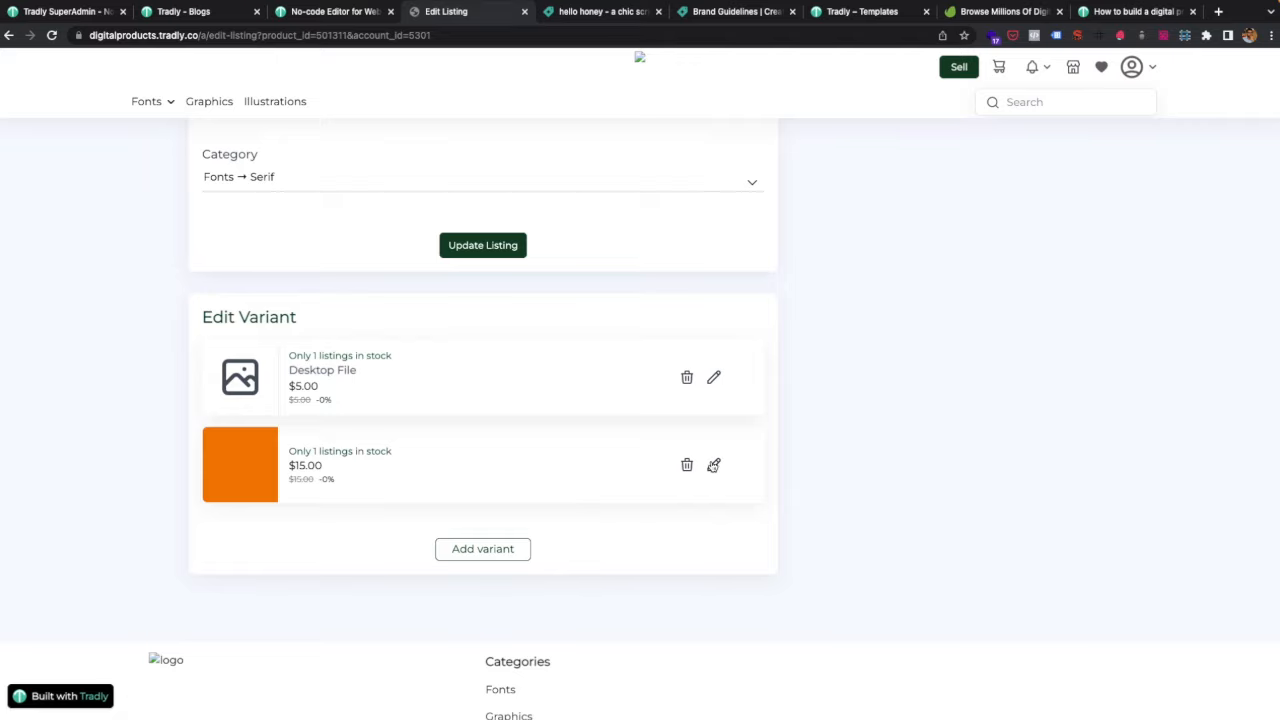
{"action": "left_click", "coordinate": [713, 465]}
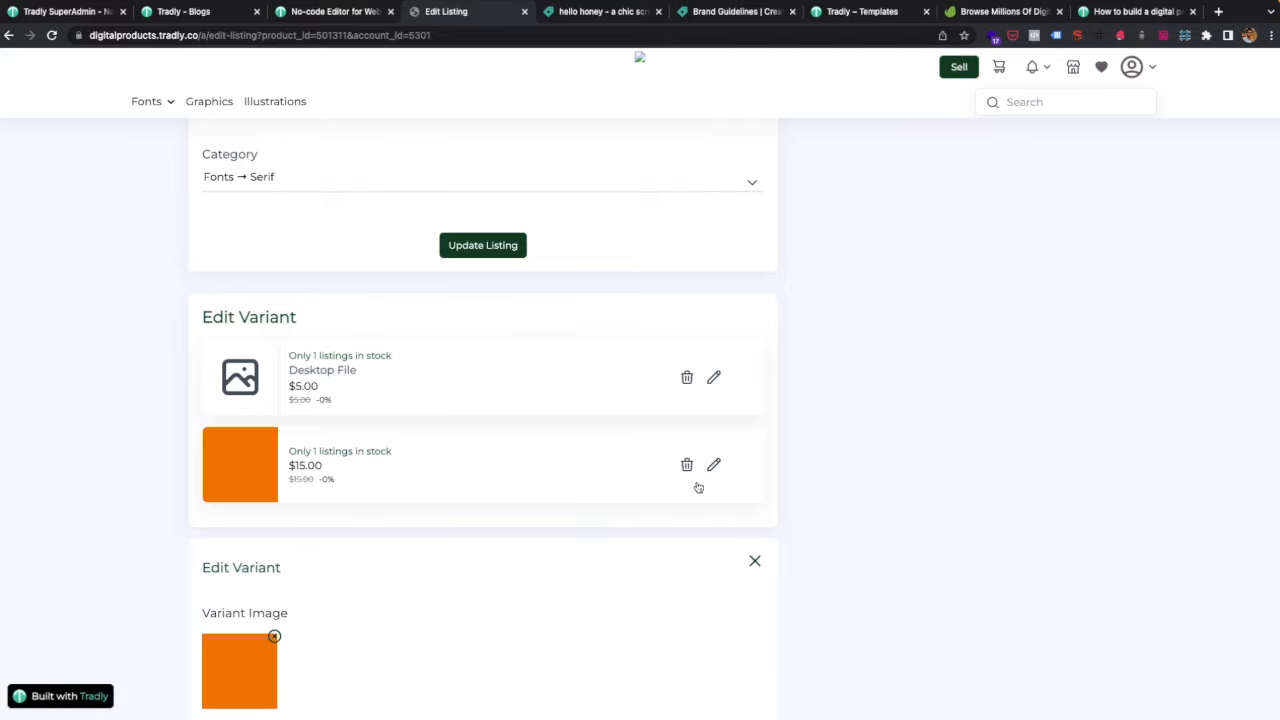
{"action": "scroll", "coordinate": [529, 694], "scroll_direction": "down", "scroll_amount": 5}
{"action": "scroll", "coordinate": [272, 483], "scroll_direction": "down", "scroll_amount": 2}
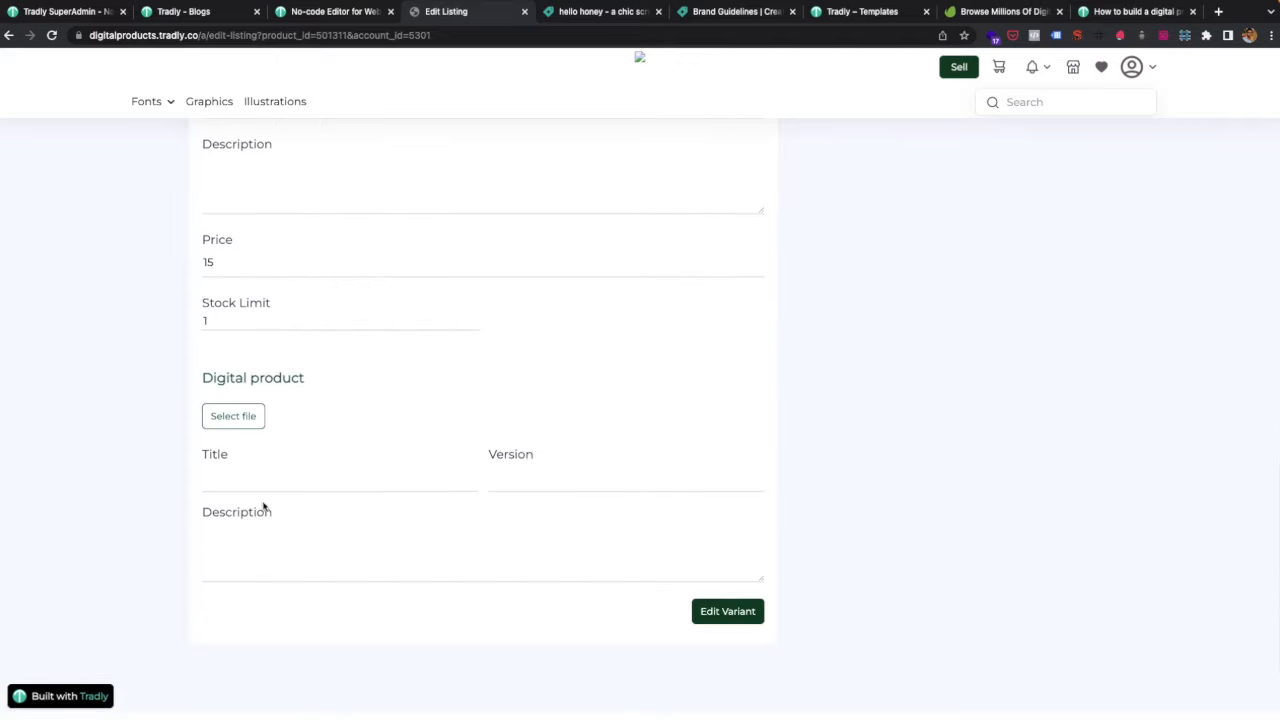
{"action": "left_click", "coordinate": [234, 415]}
{"action": "double_click", "coordinate": [343, 303]}
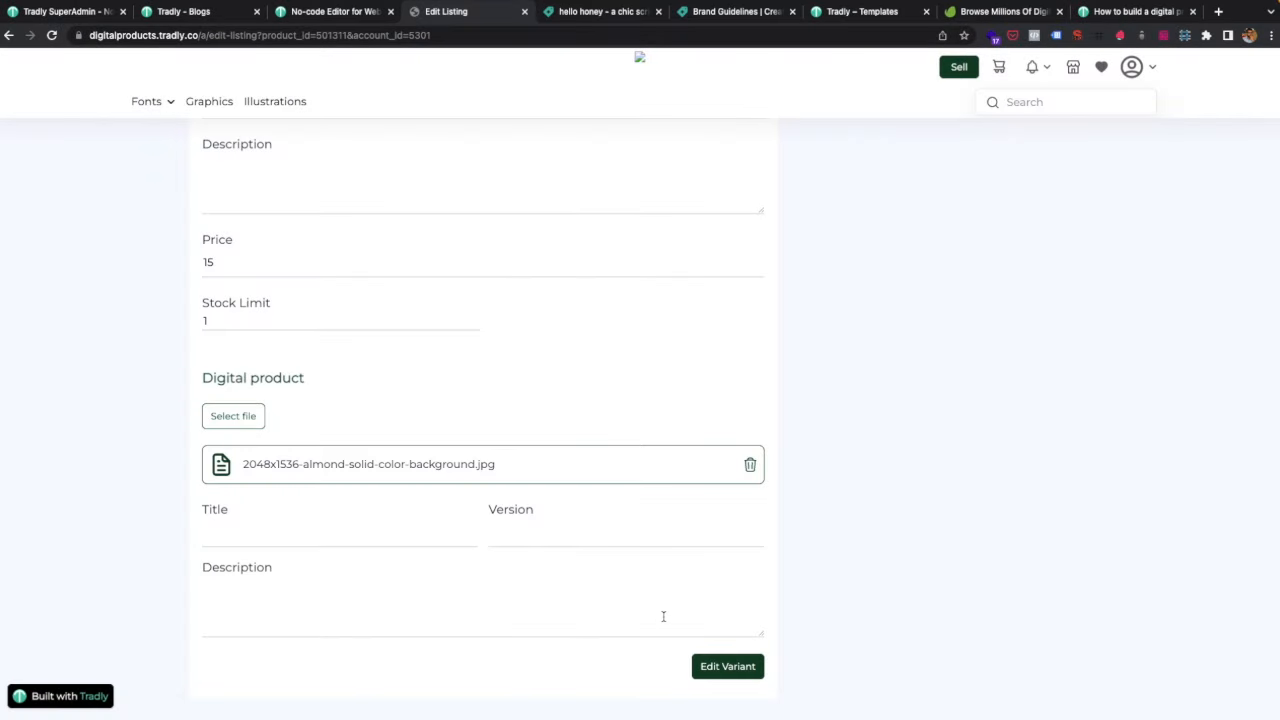
{"action": "scroll", "coordinate": [700, 600], "scroll_direction": "down", "scroll_amount": 2}
{"action": "left_click", "coordinate": [720, 526]}
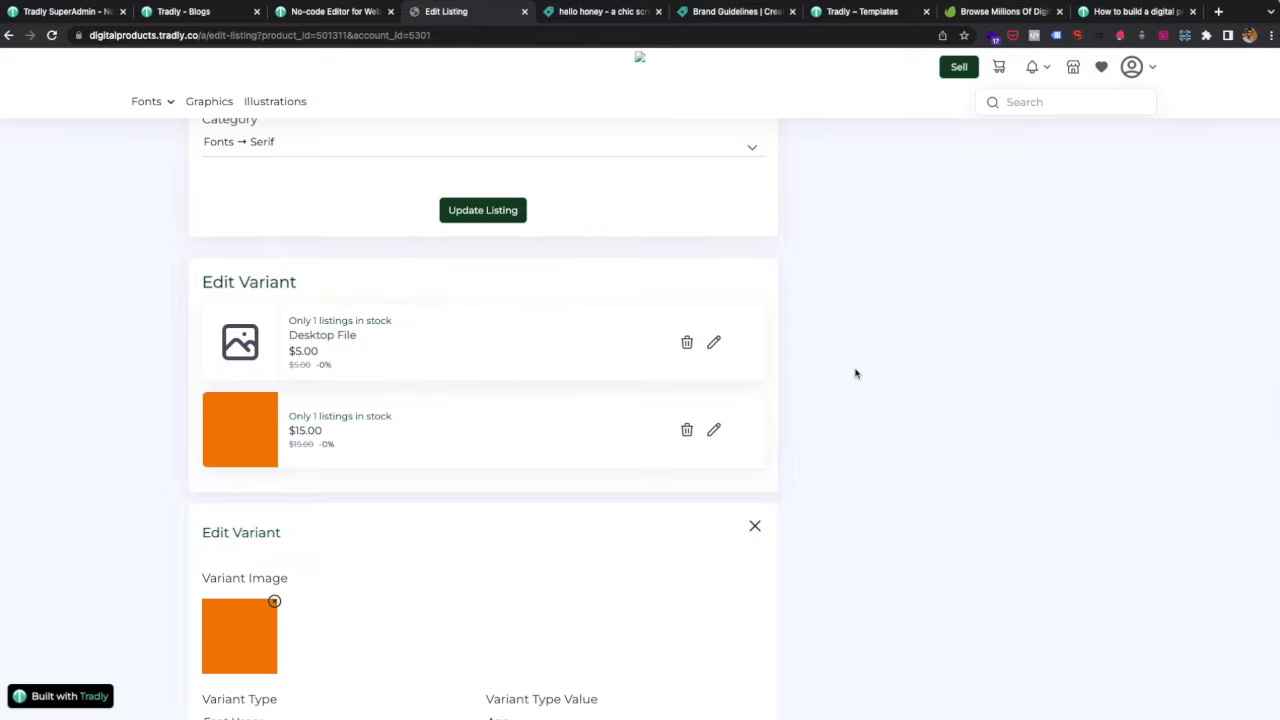
Reload the buyer's view of the Roboto listing to check its variants, then return to the seller's listing editor.
{"action": "scroll", "coordinate": [856, 373], "scroll_direction": "down", "scroll_amount": 1}
{"action": "key", "text": "ctrl+Right"}
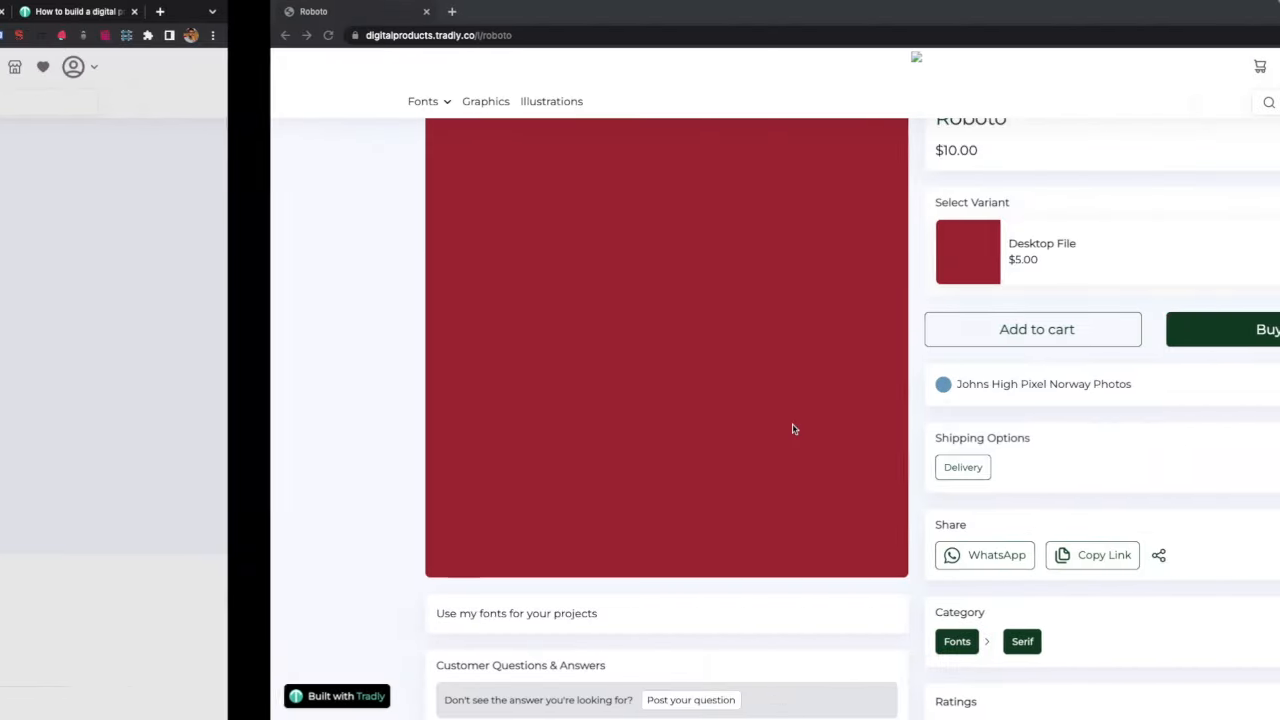
{"action": "key", "text": "super+r"}
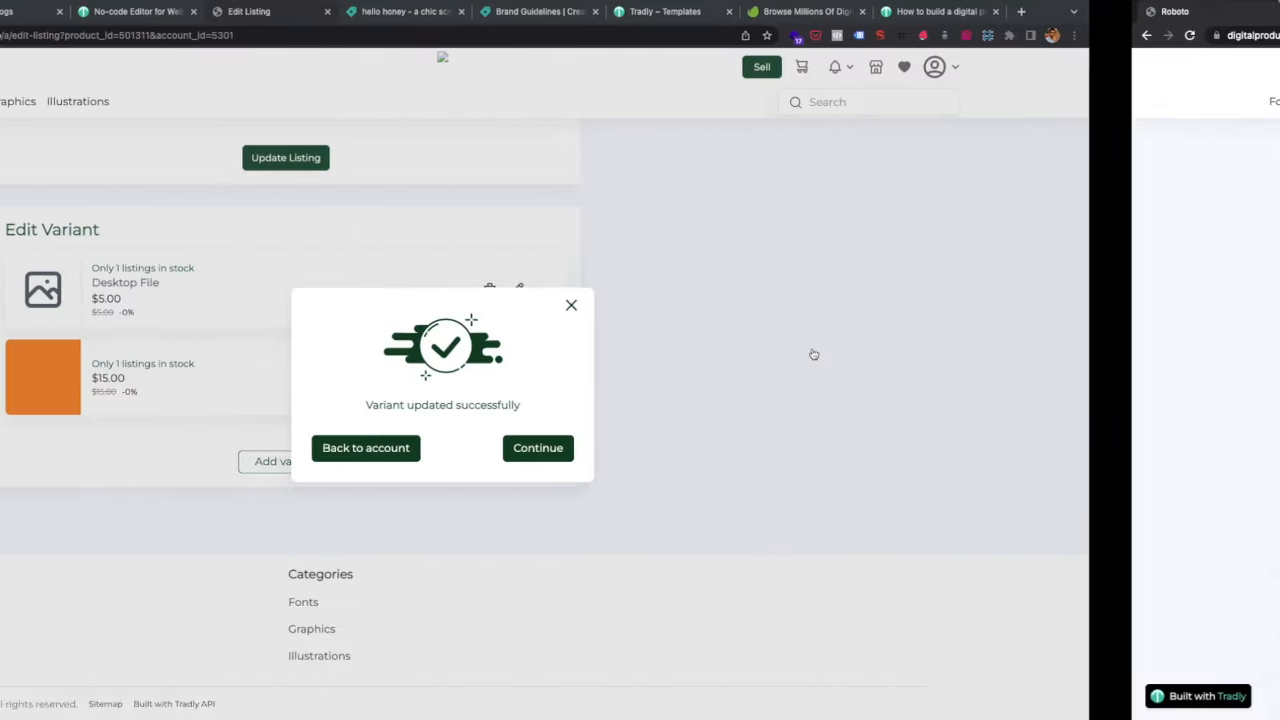
{"action": "left_click", "coordinate": [766, 304]}
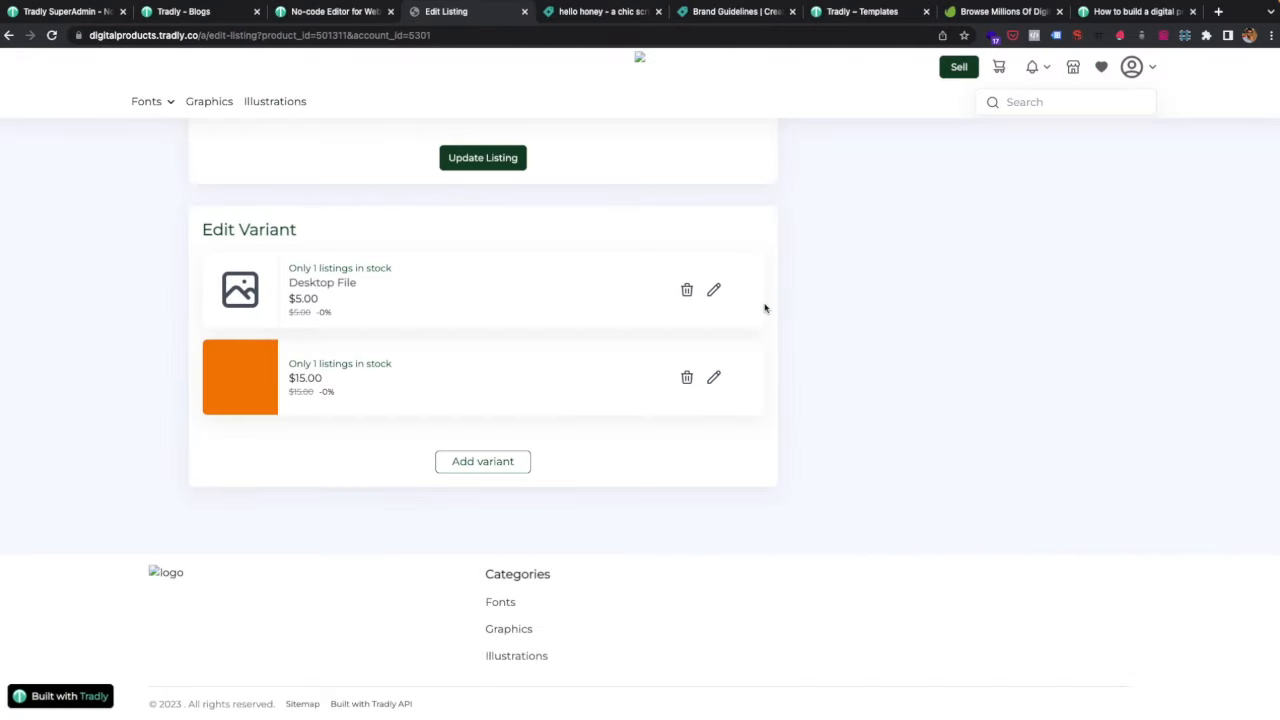
Name the $15 variant "App Usage" and save it to the Roboto listing.
{"action": "left_click", "coordinate": [714, 378]}
{"action": "scroll", "coordinate": [374, 540], "scroll_direction": "down", "scroll_amount": 5}
{"action": "left_click", "coordinate": [251, 461]}
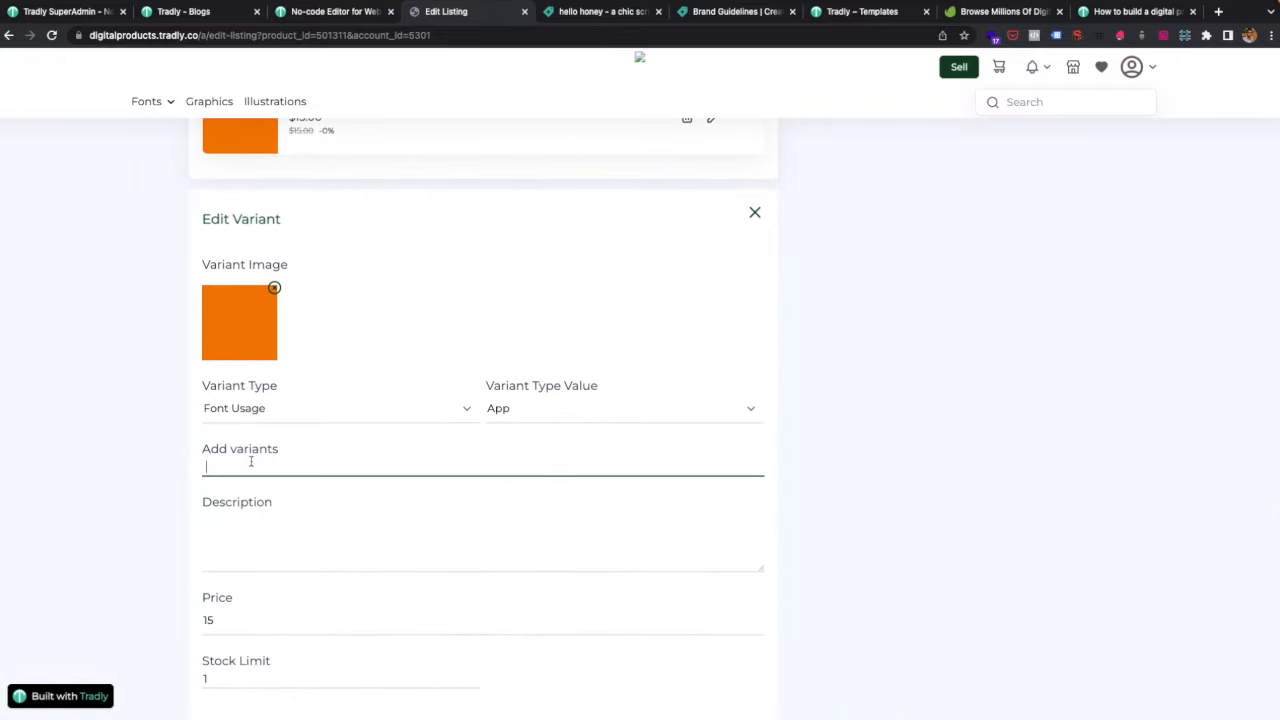
{"action": "type", "text": "App Usage"}
{"action": "scroll", "coordinate": [414, 546], "scroll_direction": "down", "scroll_amount": 5}
{"action": "scroll", "coordinate": [677, 614], "scroll_direction": "down", "scroll_amount": 3}
{"action": "left_click", "coordinate": [726, 453]}
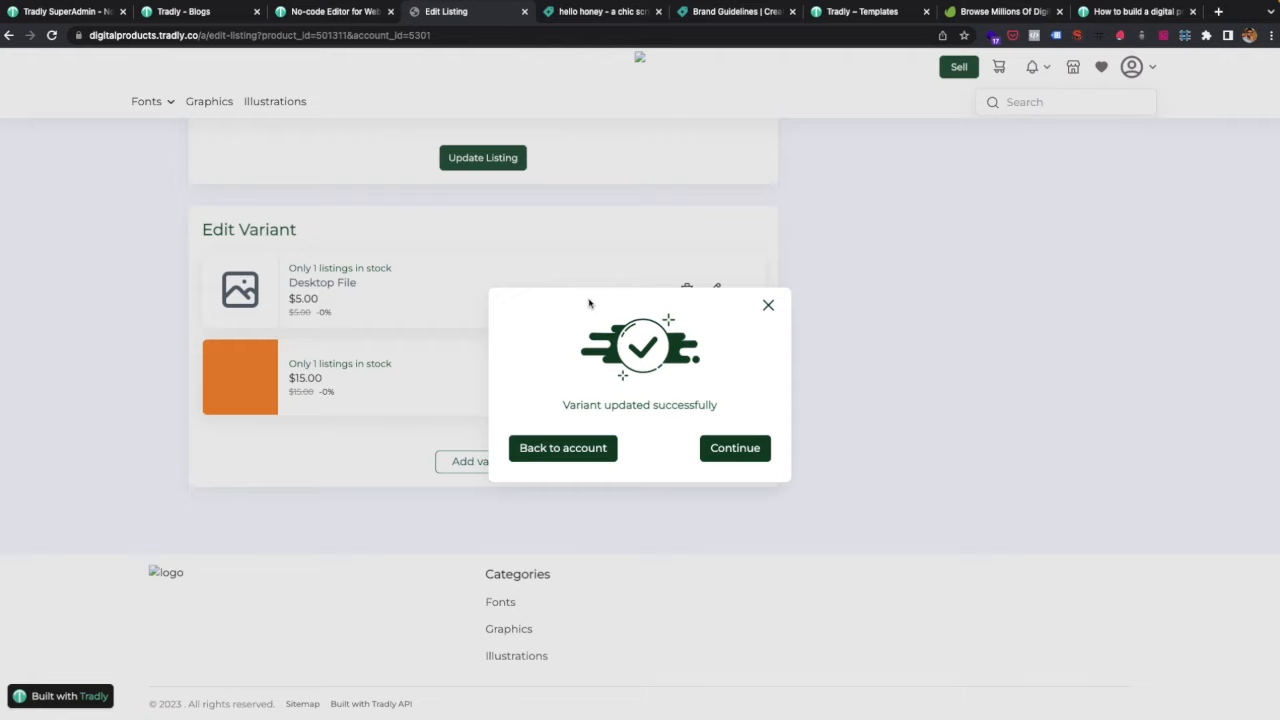
{"action": "left_click", "coordinate": [768, 305]}
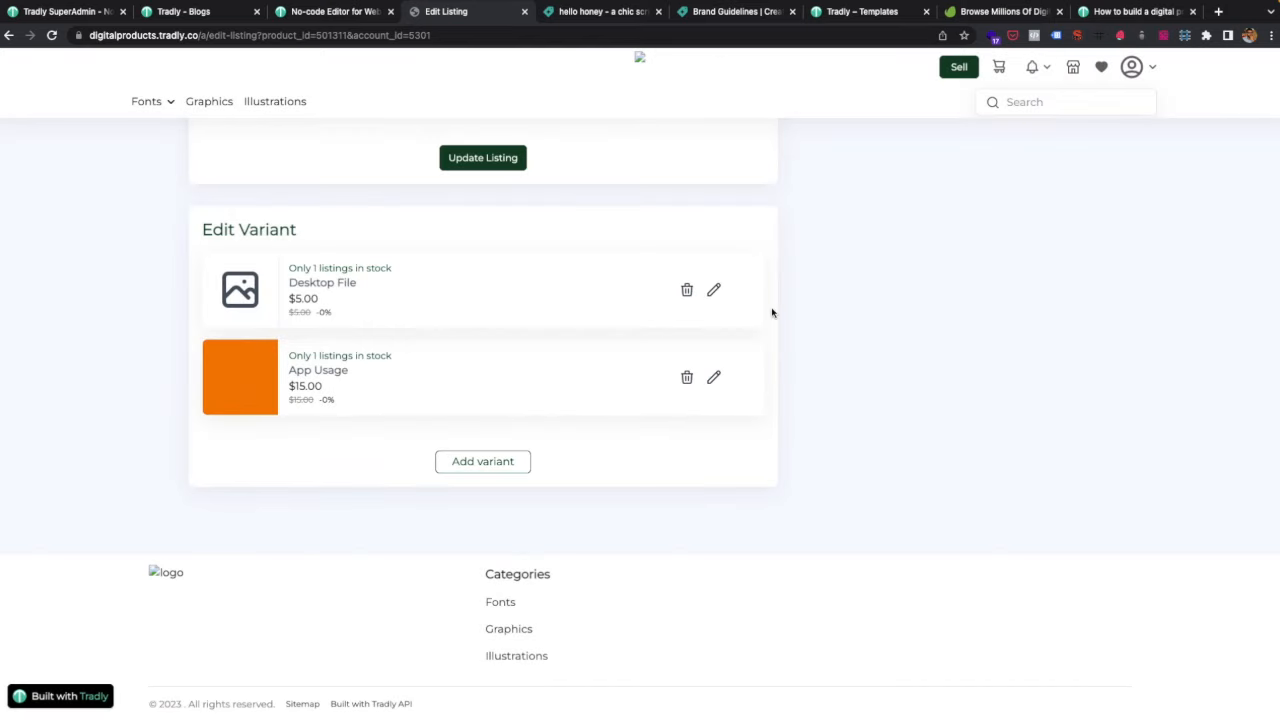
In the no-code editor, set the Listing Detail Page's Variants Selection to Text and publish it live.
{"action": "left_click", "coordinate": [307, 16]}
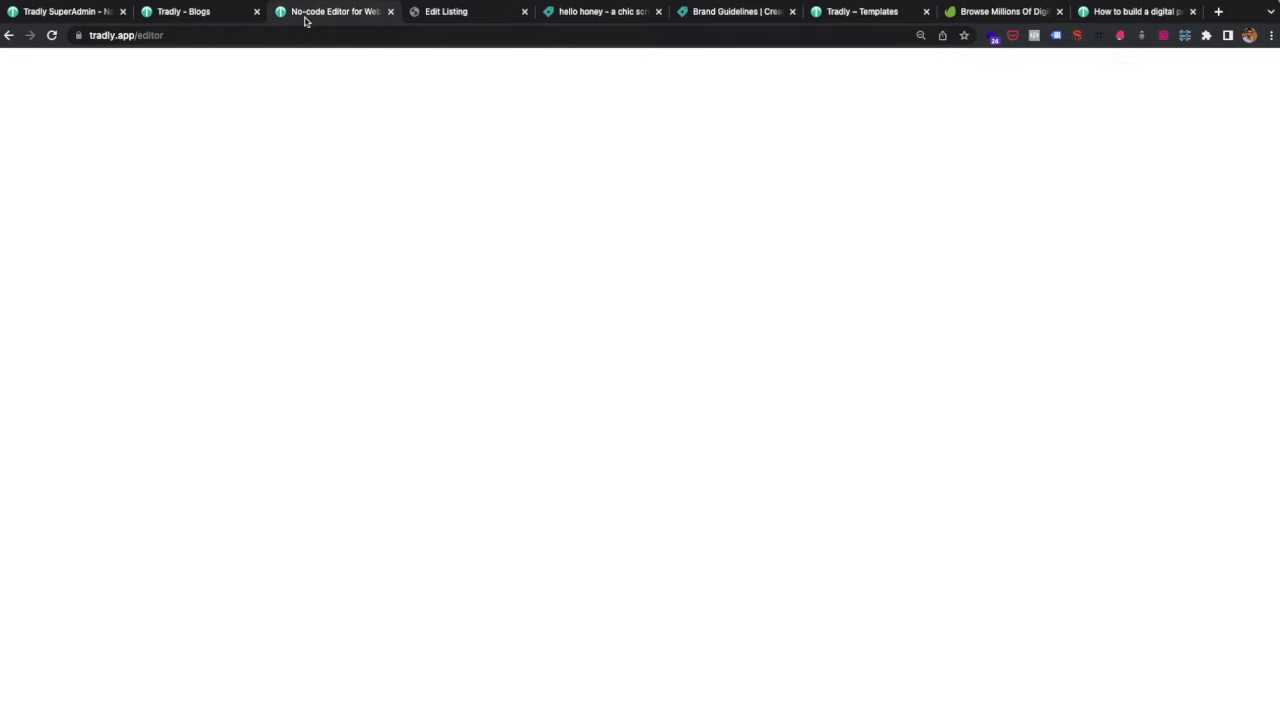
{"action": "left_click", "coordinate": [16, 107]}
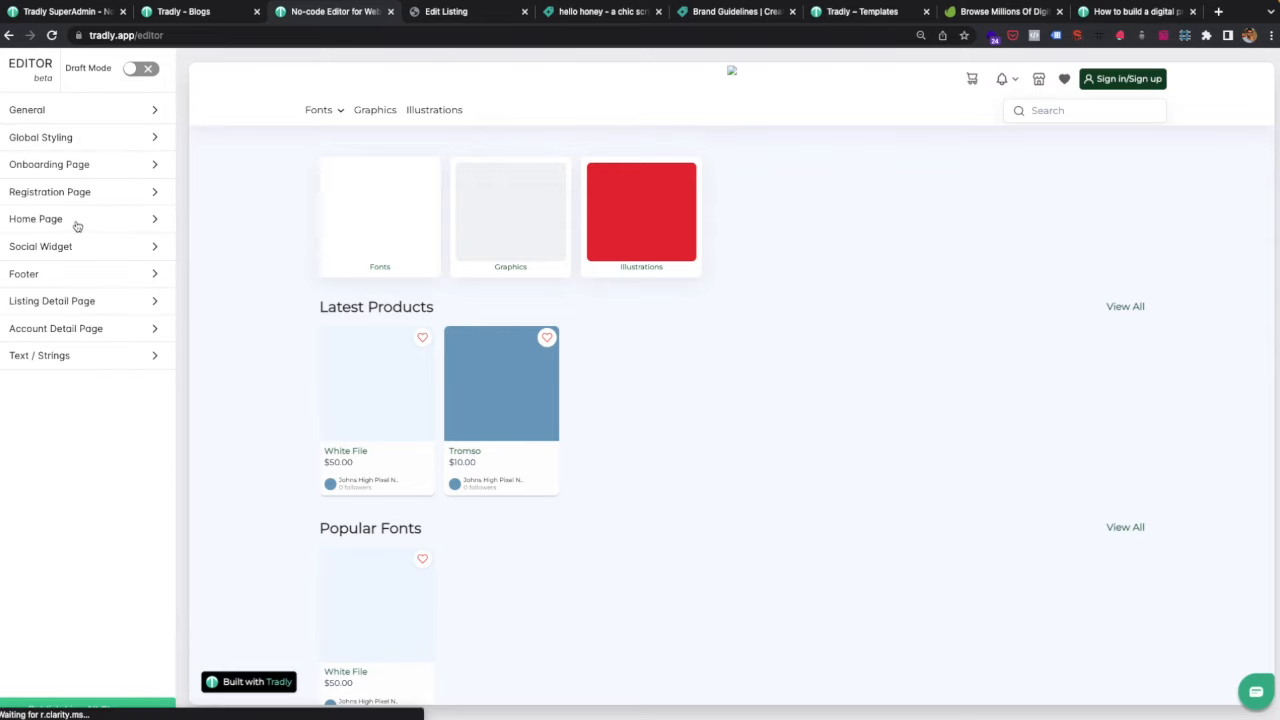
{"action": "left_click", "coordinate": [55, 302]}
{"action": "left_click", "coordinate": [84, 206]}
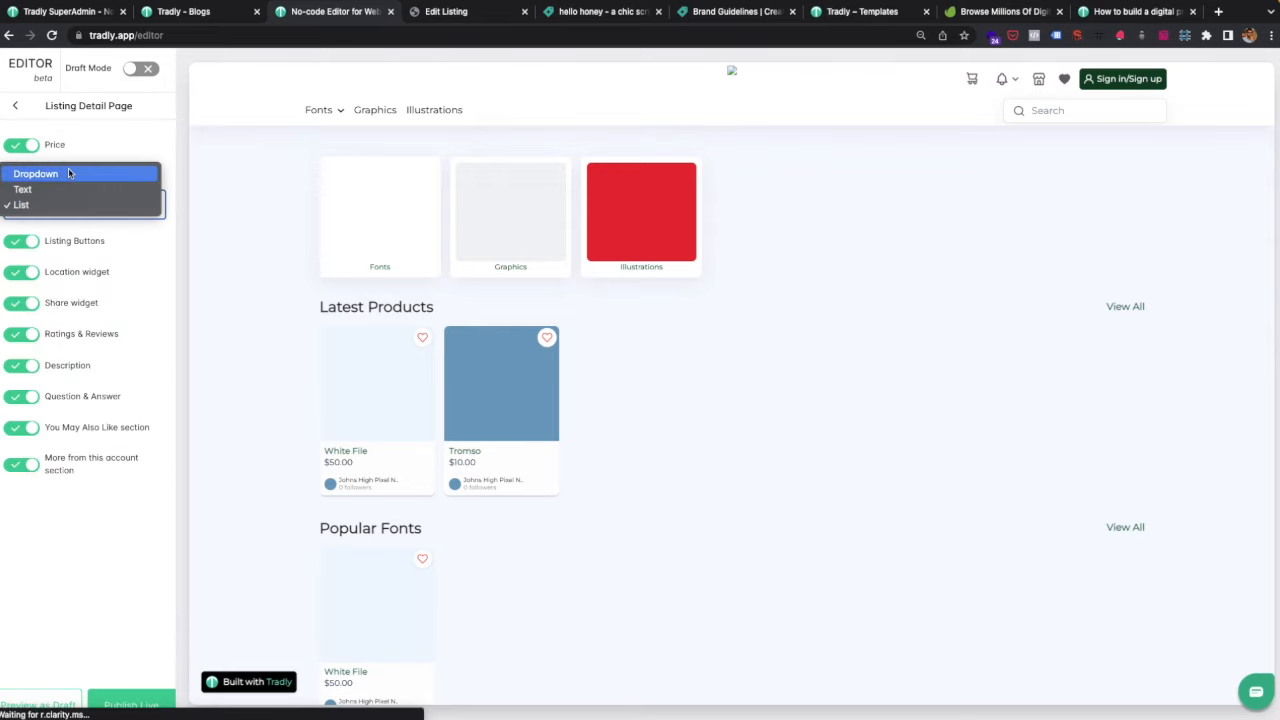
{"action": "left_click", "coordinate": [40, 189]}
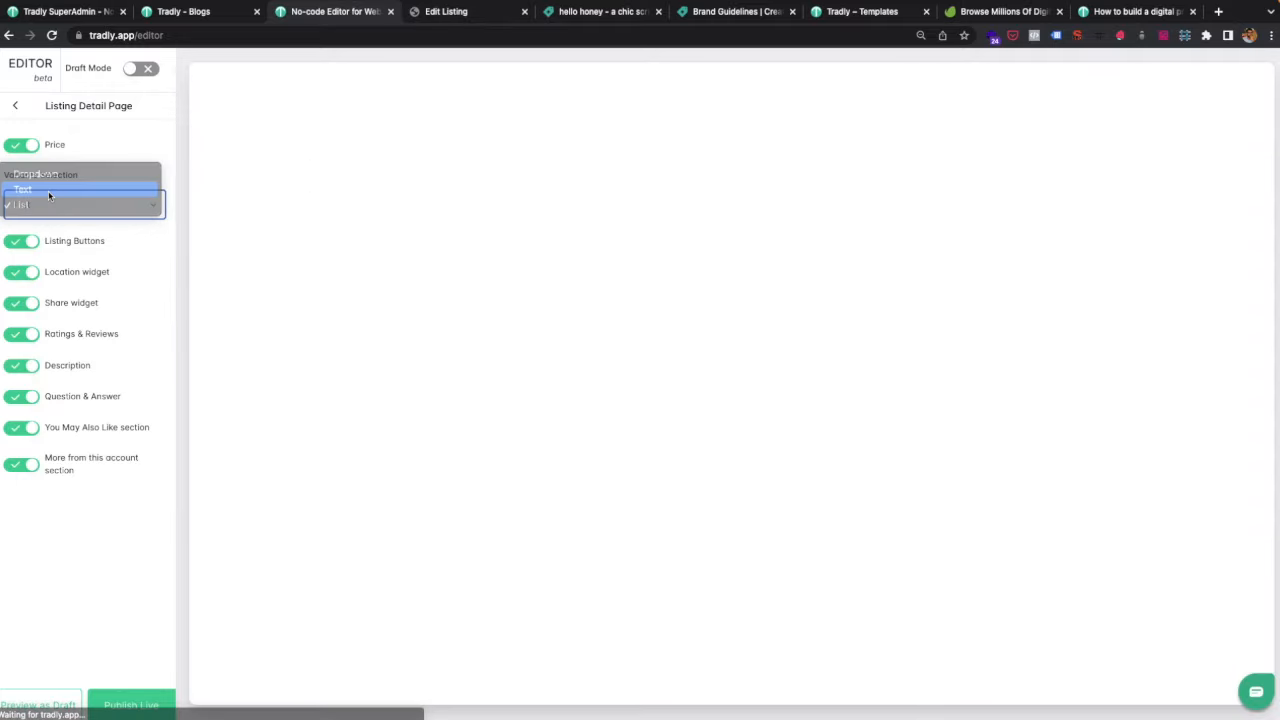
{"action": "left_click", "coordinate": [150, 704]}
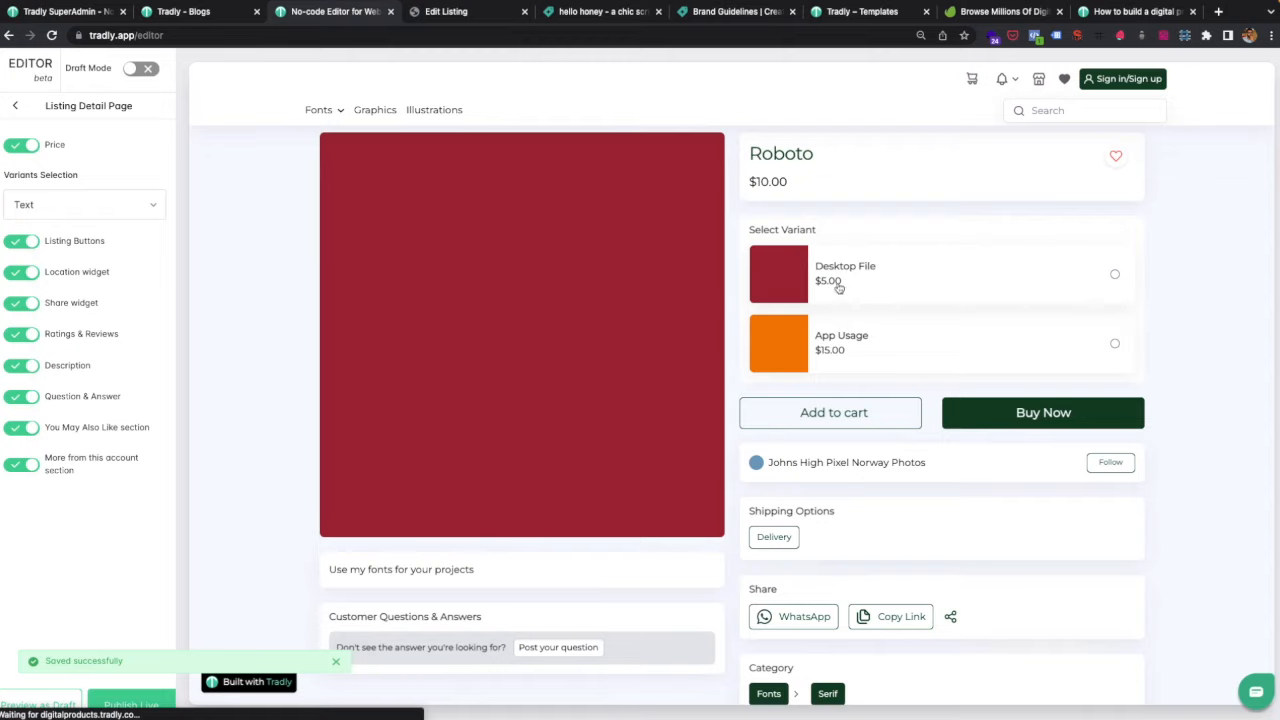
{"action": "left_click", "coordinate": [118, 705]}
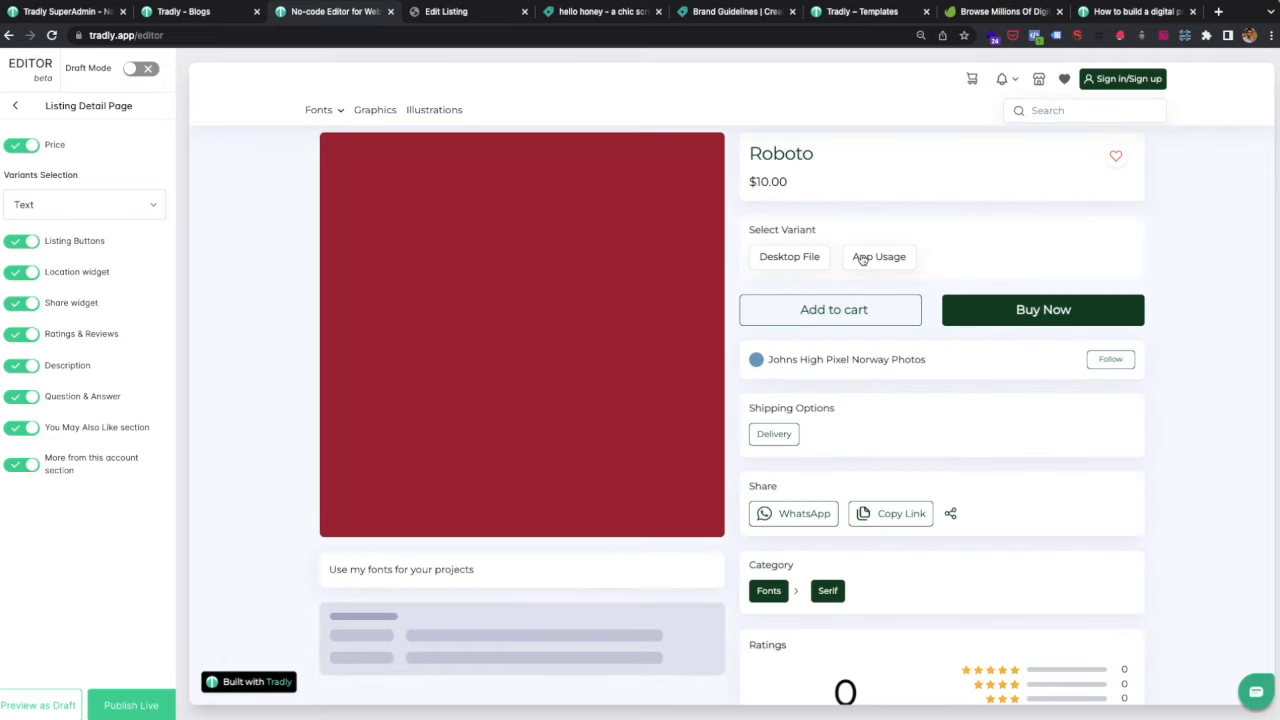
Select the Desktop File variant in the Roboto preview and compare the listing page's sections with the hello honey font page.
{"action": "left_click", "coordinate": [777, 258]}
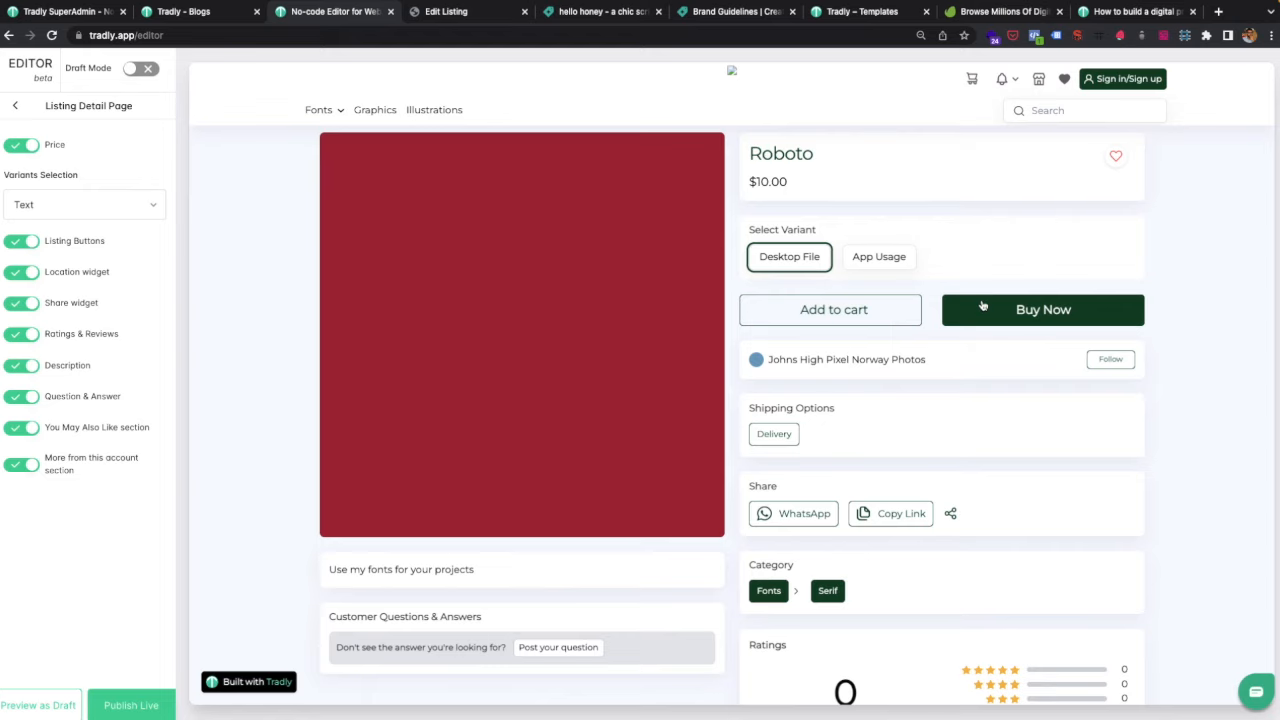
{"action": "scroll", "coordinate": [830, 570], "scroll_direction": "down", "scroll_amount": 2}
{"action": "scroll", "coordinate": [836, 562], "scroll_direction": "up", "scroll_amount": 2}
{"action": "left_click", "coordinate": [575, 12]}
{"action": "scroll", "coordinate": [873, 205], "scroll_direction": "down", "scroll_amount": 2}
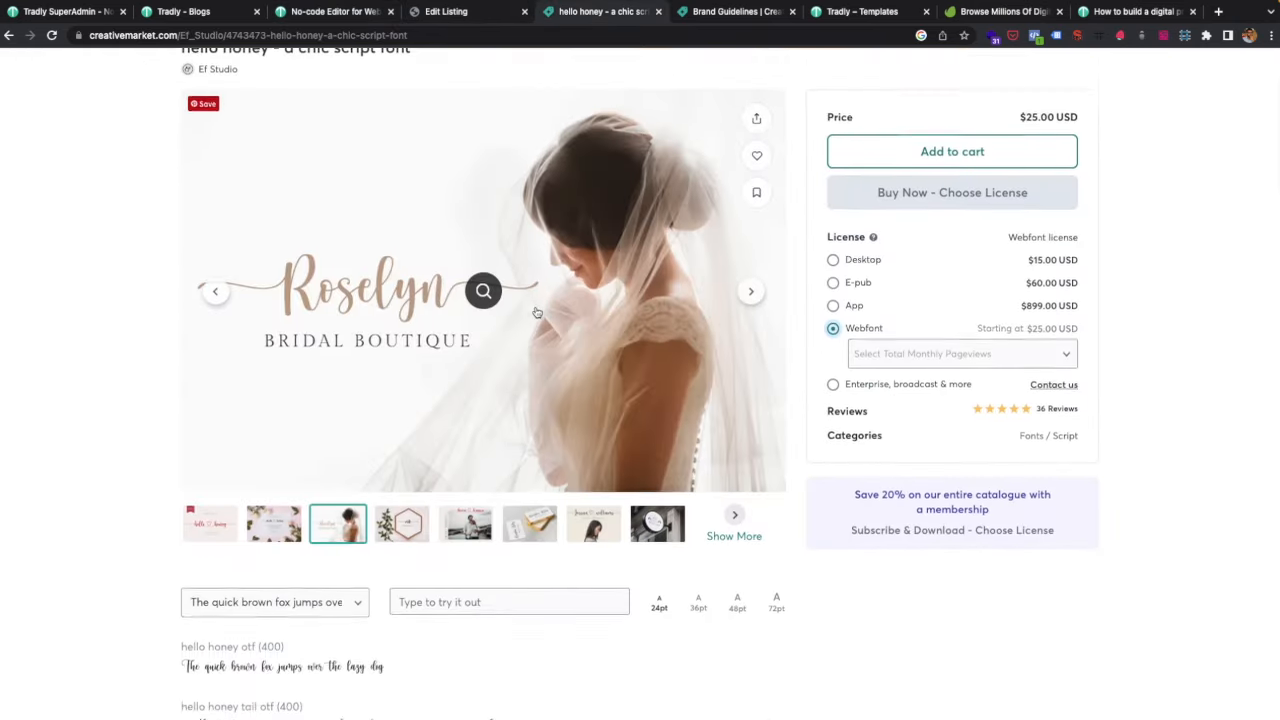
{"action": "left_click", "coordinate": [454, 11]}
{"action": "left_click", "coordinate": [333, 11]}
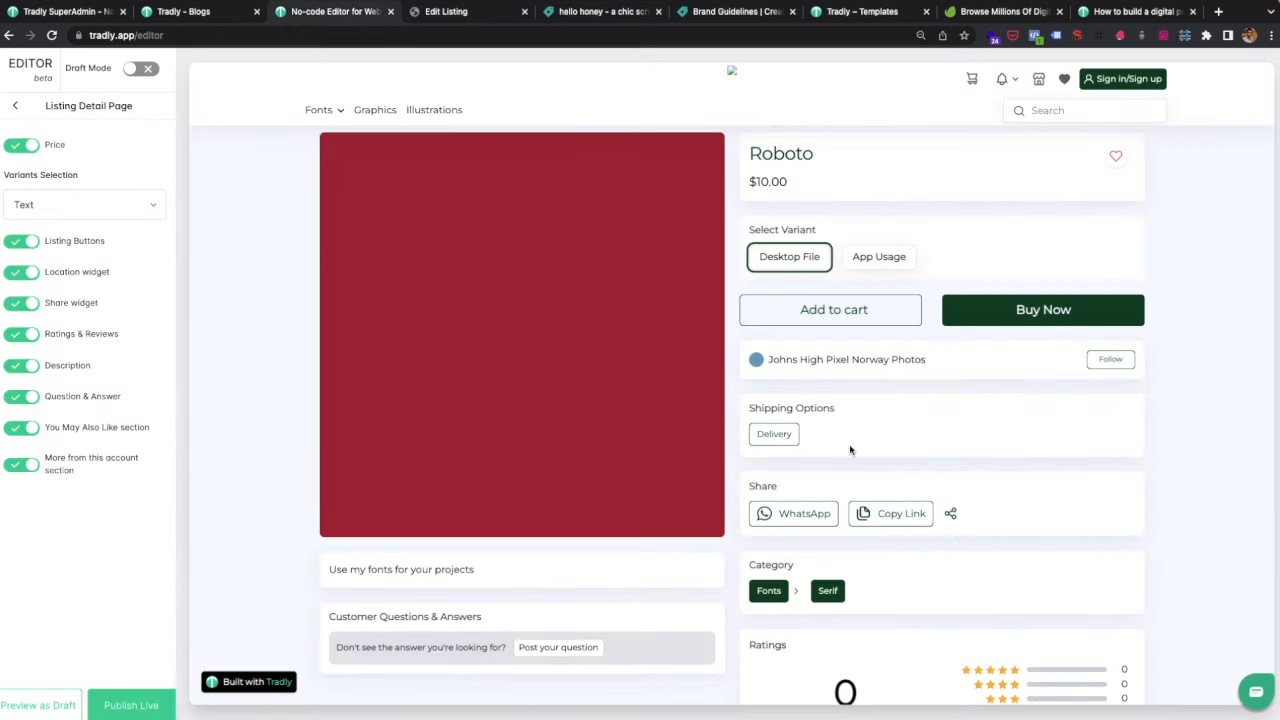
{"action": "scroll", "coordinate": [838, 441], "scroll_direction": "down", "scroll_amount": 3}
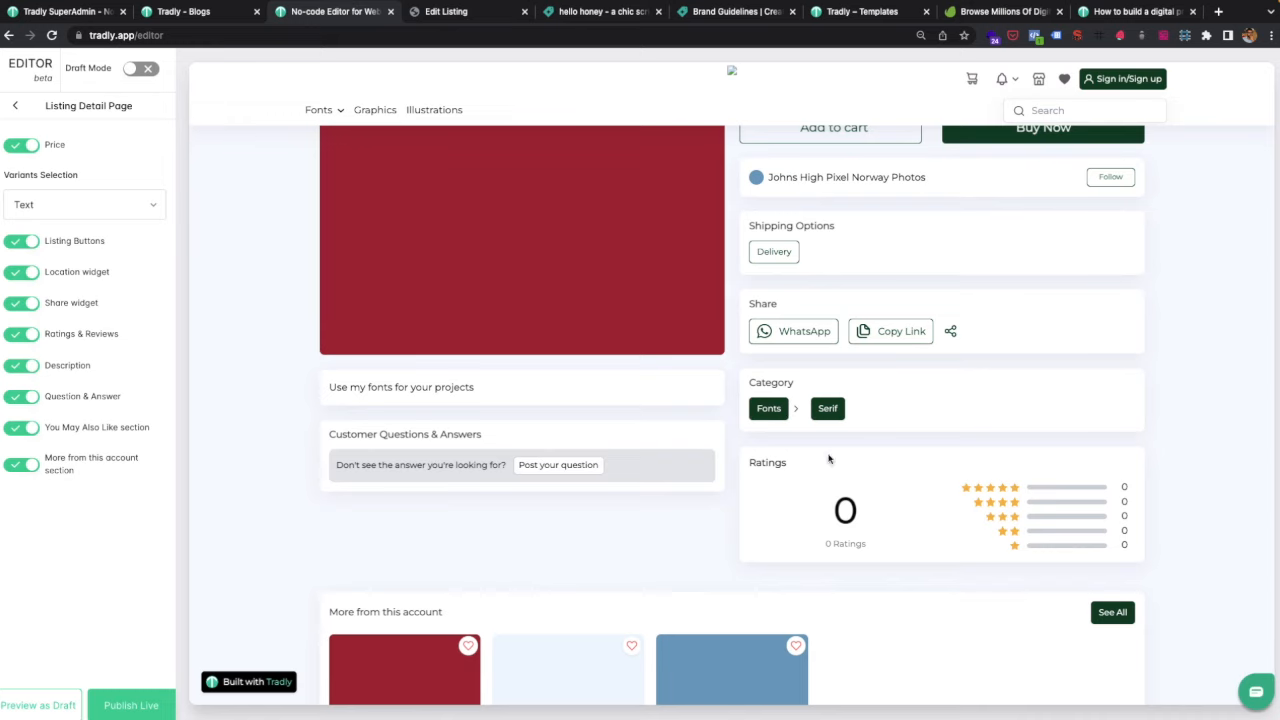
{"action": "scroll", "coordinate": [915, 516], "scroll_direction": "up", "scroll_amount": 3}
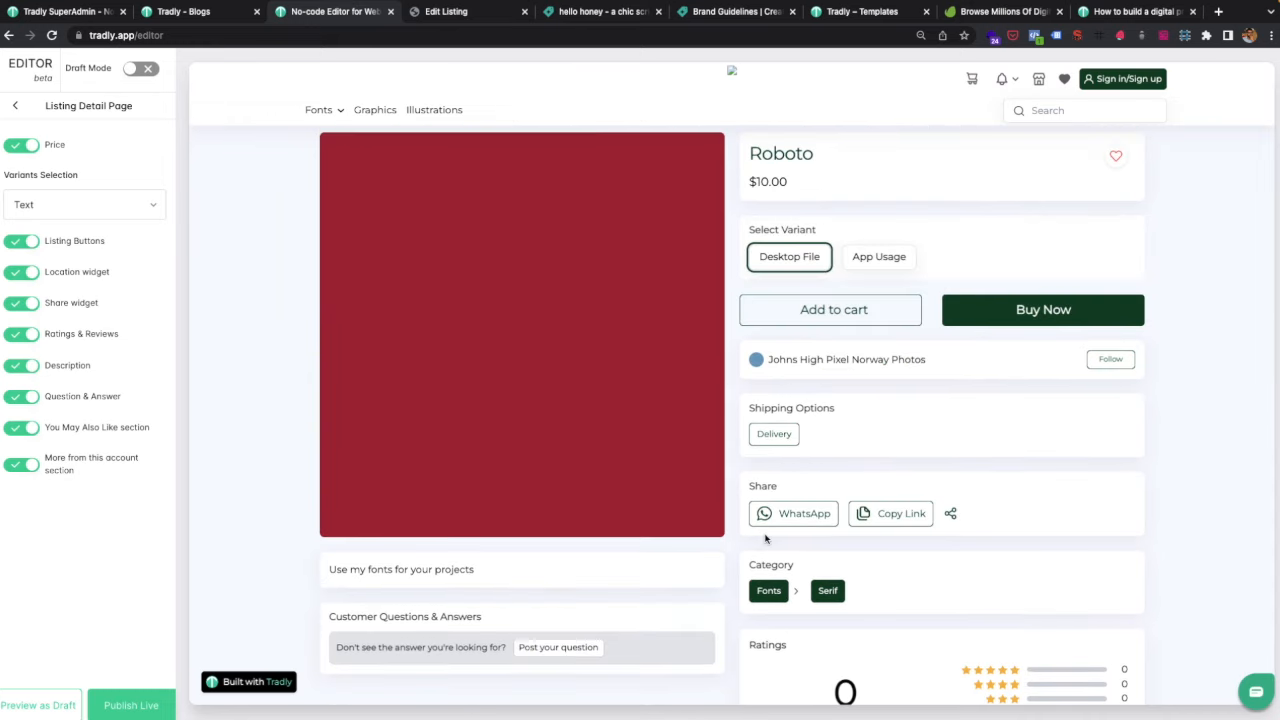
{"action": "scroll", "coordinate": [333, 444], "scroll_direction": "down", "scroll_amount": 1}
{"action": "scroll", "coordinate": [333, 444], "scroll_direction": "up", "scroll_amount": 1}
Examine the hello honey font's description and Product Specs, including its file size, Vector and Web Font entries.
{"action": "left_click", "coordinate": [590, 11]}
{"action": "scroll", "coordinate": [523, 423], "scroll_direction": "down", "scroll_amount": 5}
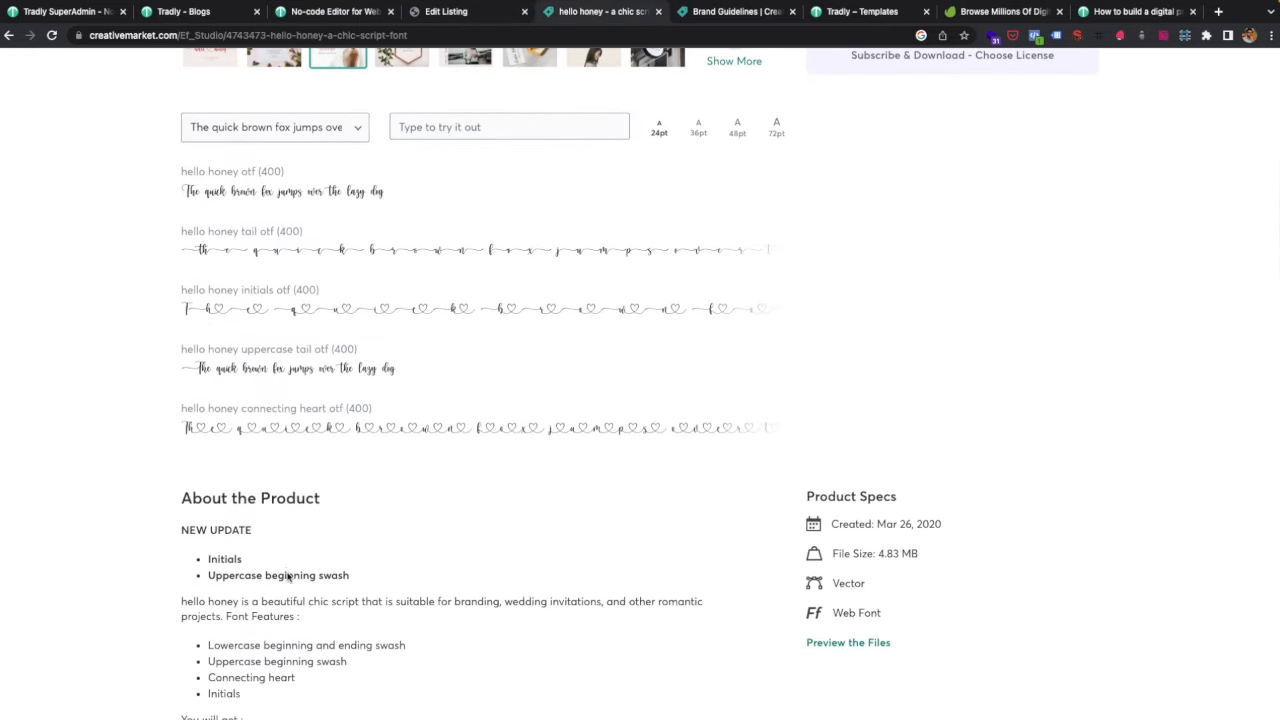
{"action": "scroll", "coordinate": [288, 577], "scroll_direction": "down", "scroll_amount": 4}
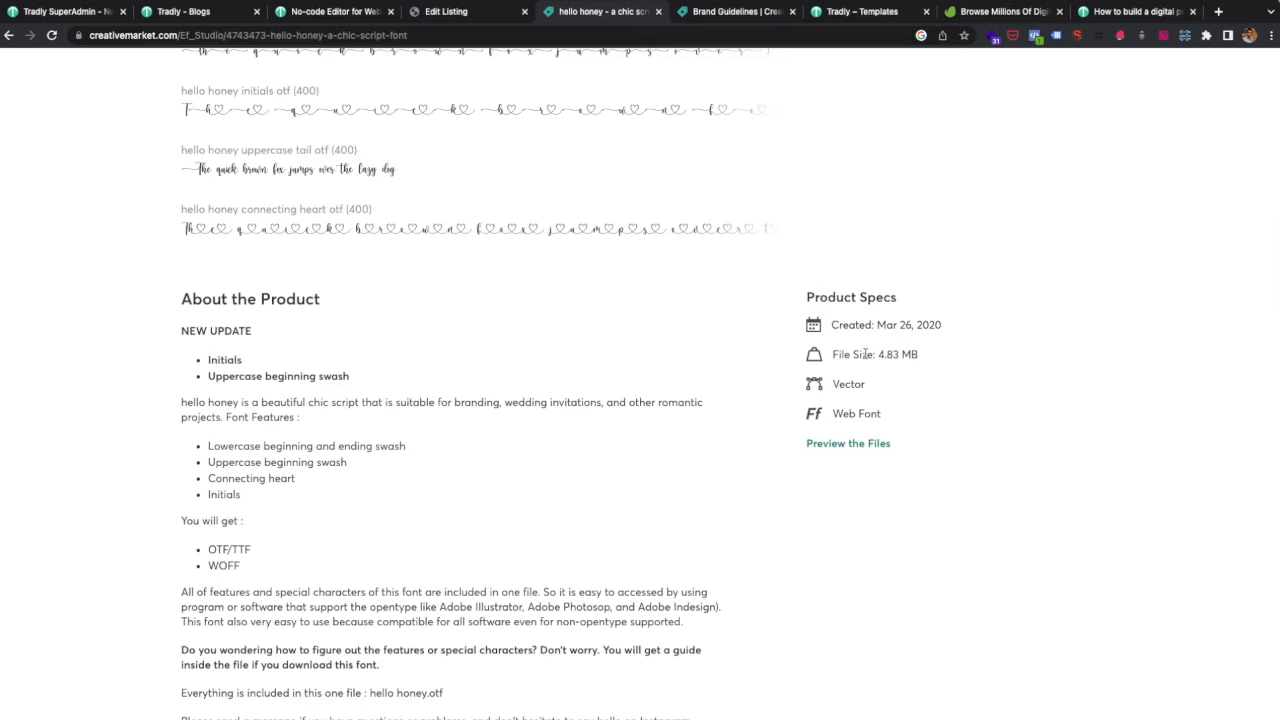
{"action": "left_click_drag", "start_coordinate": [869, 356], "coordinate": [832, 382]}
{"action": "left_click_drag", "start_coordinate": [838, 413], "coordinate": [882, 416]}
{"action": "scroll", "coordinate": [811, 543], "scroll_direction": "down", "scroll_amount": 2}
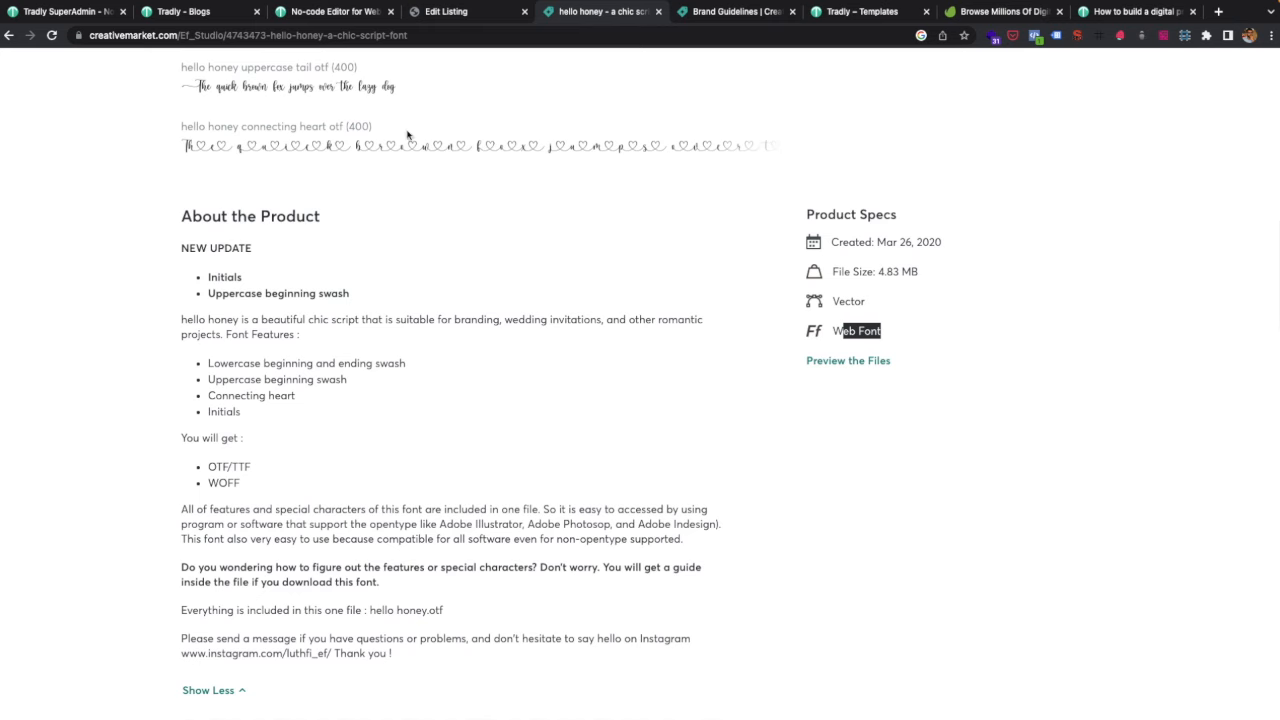
Try to add a custom listing attribute in Tradly SuperAdmin.
{"action": "left_click", "coordinate": [161, 18]}
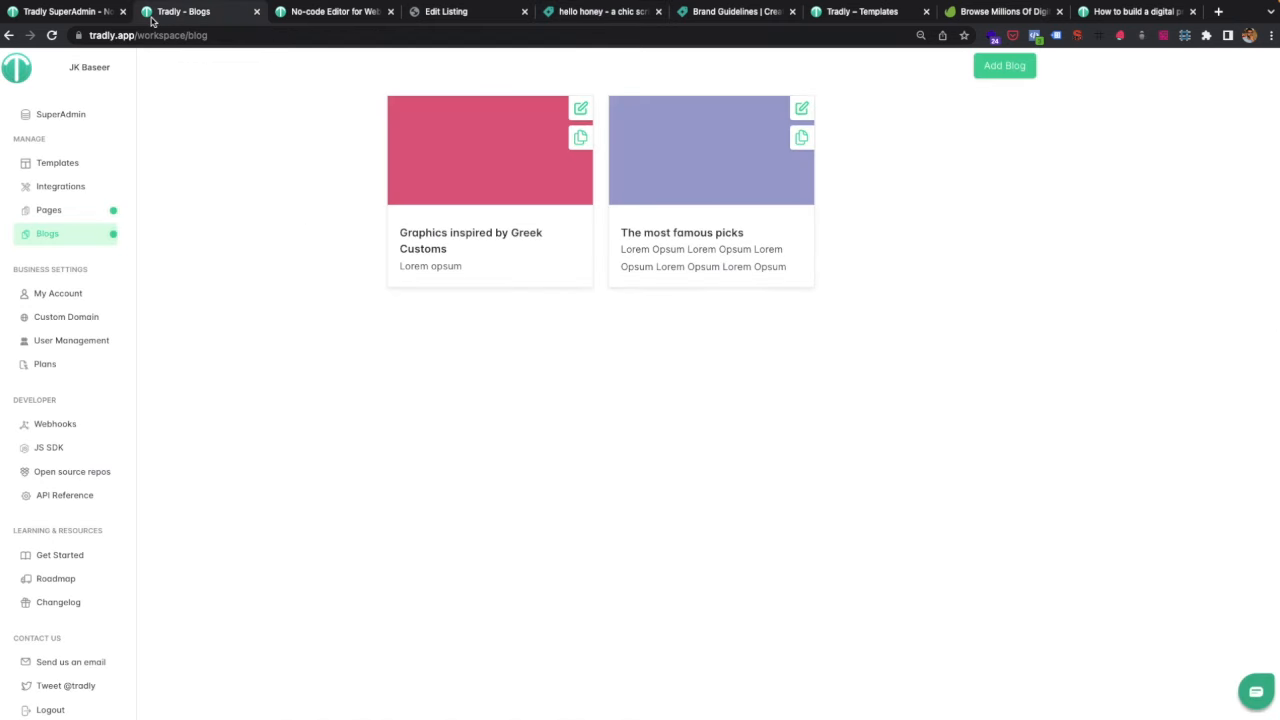
{"action": "left_click", "coordinate": [88, 20]}
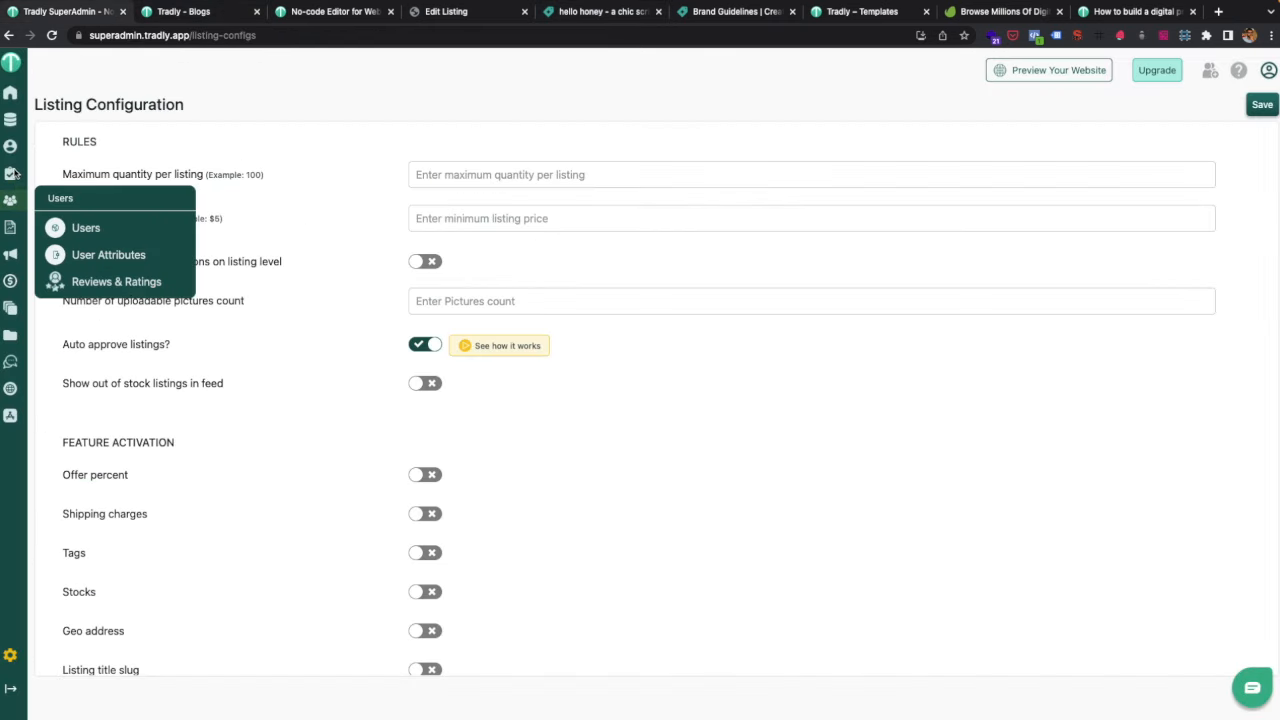
{"action": "mouse_move", "coordinate": [21, 174]}
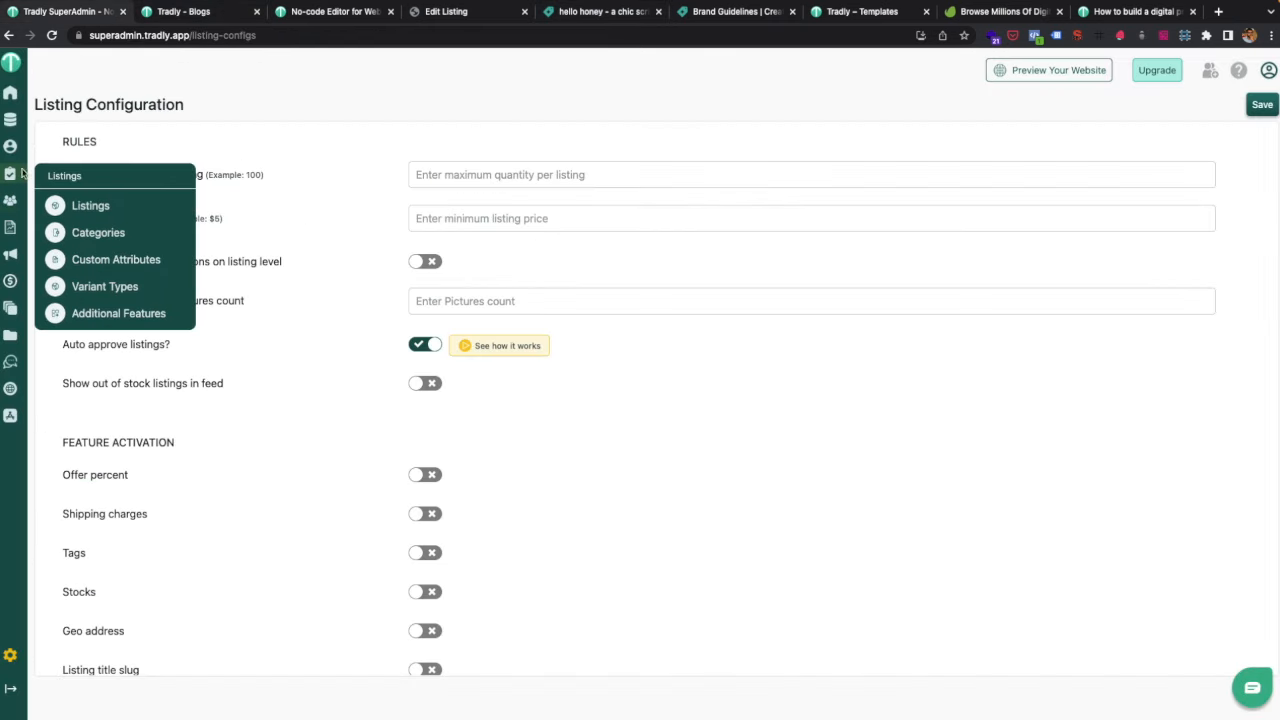
{"action": "left_click", "coordinate": [114, 262]}
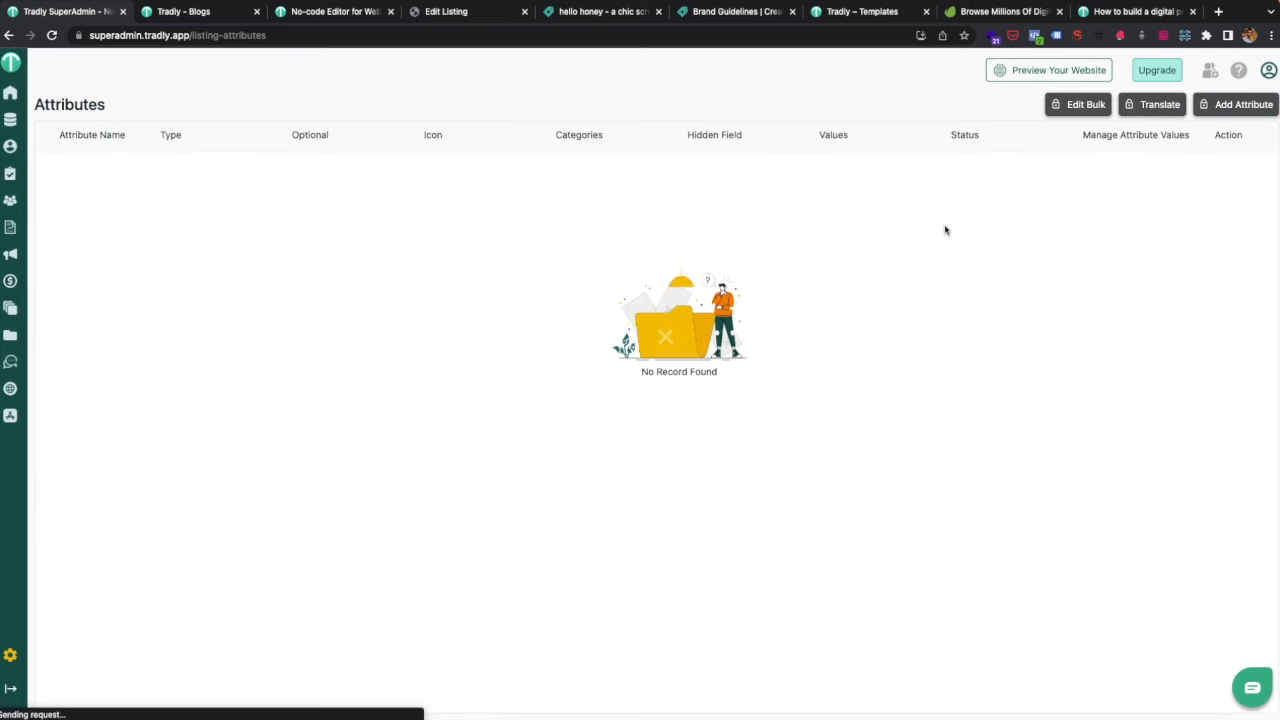
{"action": "left_click", "coordinate": [1214, 110]}
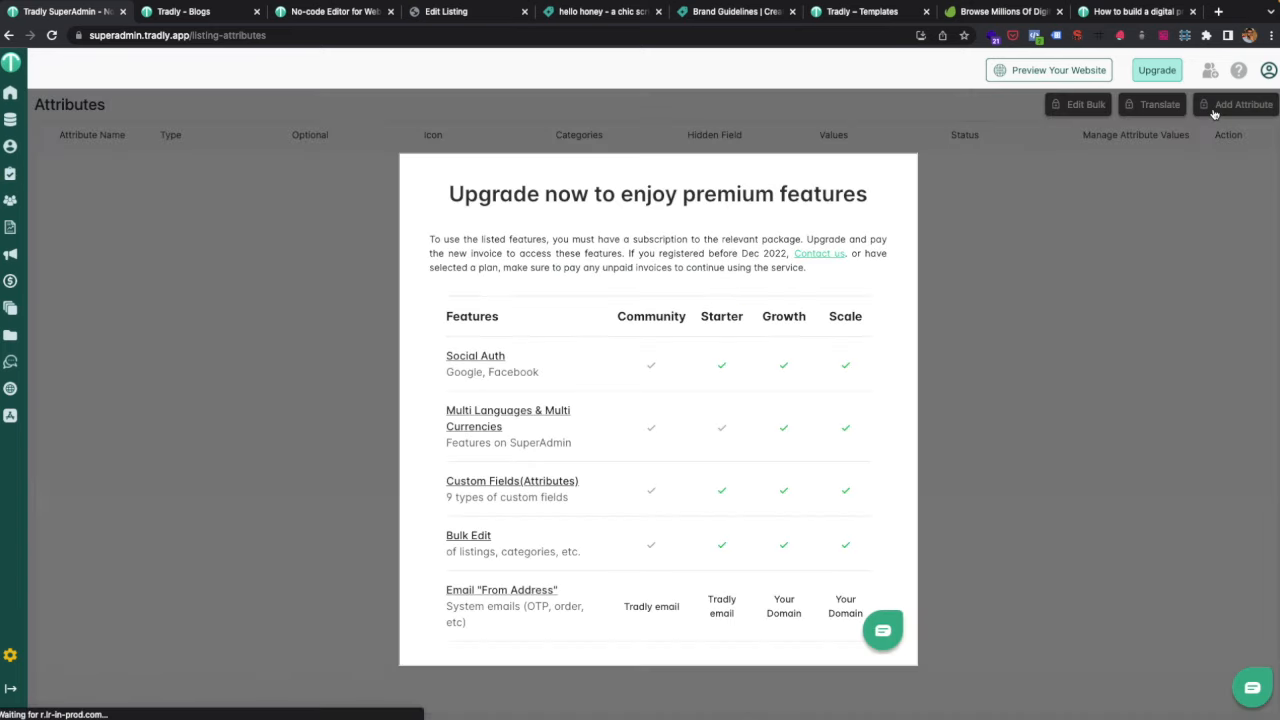
{"action": "left_click", "coordinate": [976, 290]}
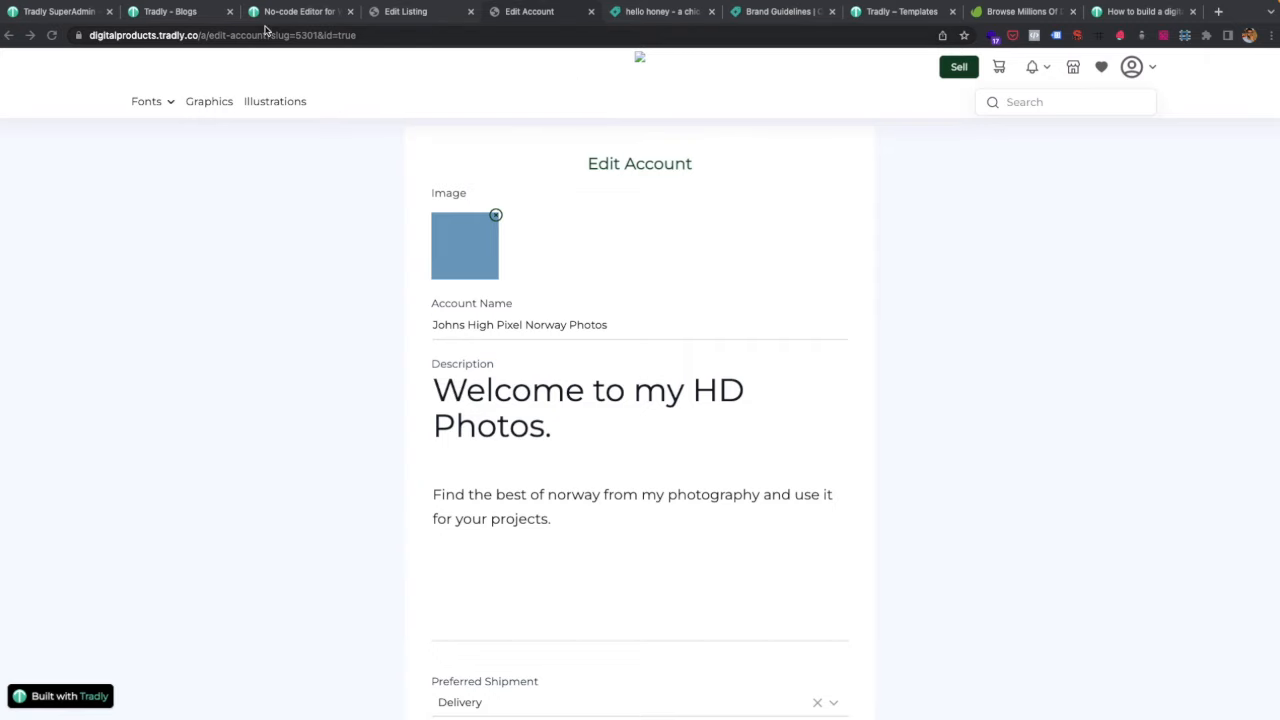
In Tradly SuperAdmin, leave the collection form and open the custom attributes for listings.
{"action": "left_click", "coordinate": [89, 13]}
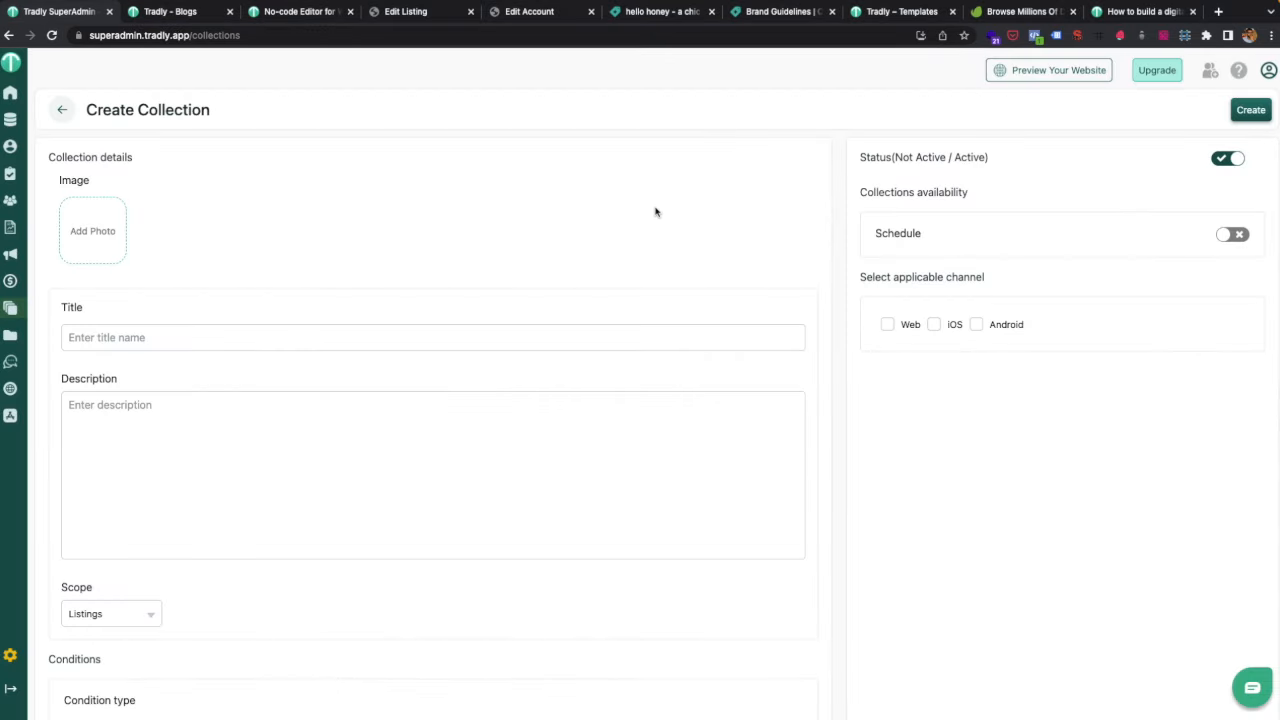
{"action": "left_click", "coordinate": [61, 111]}
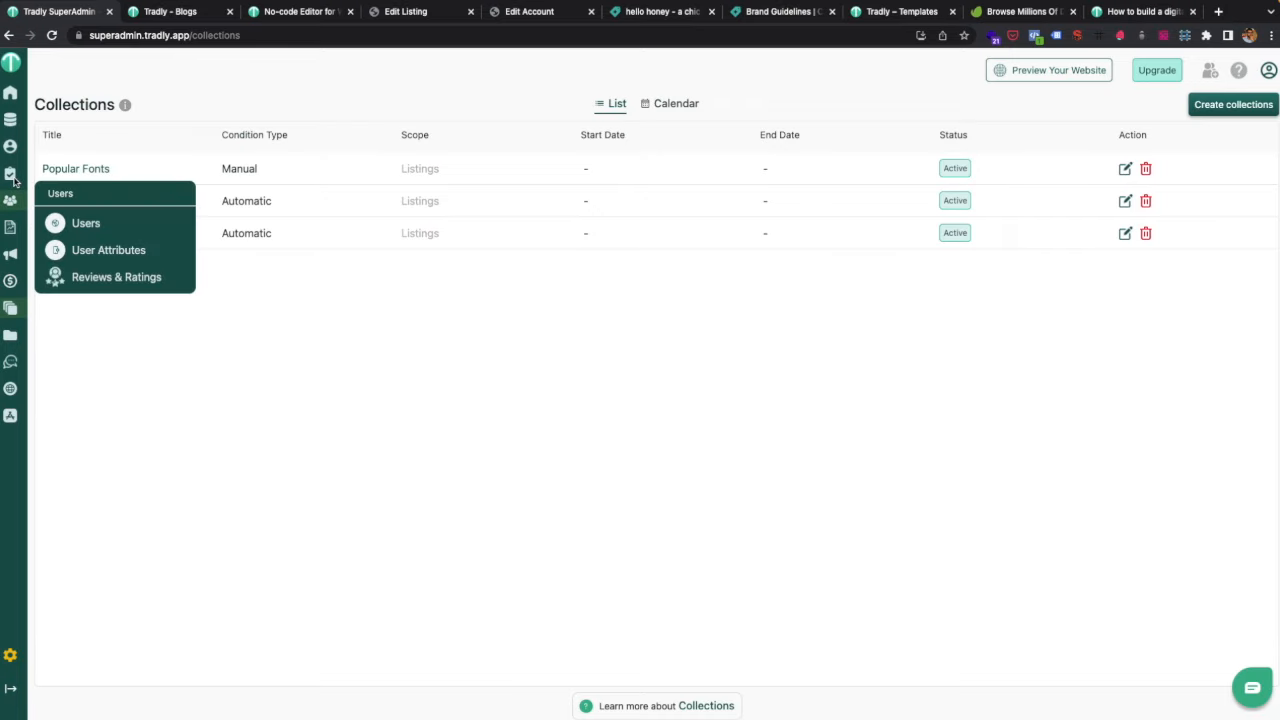
{"action": "mouse_move", "coordinate": [14, 178]}
{"action": "left_click", "coordinate": [131, 292]}
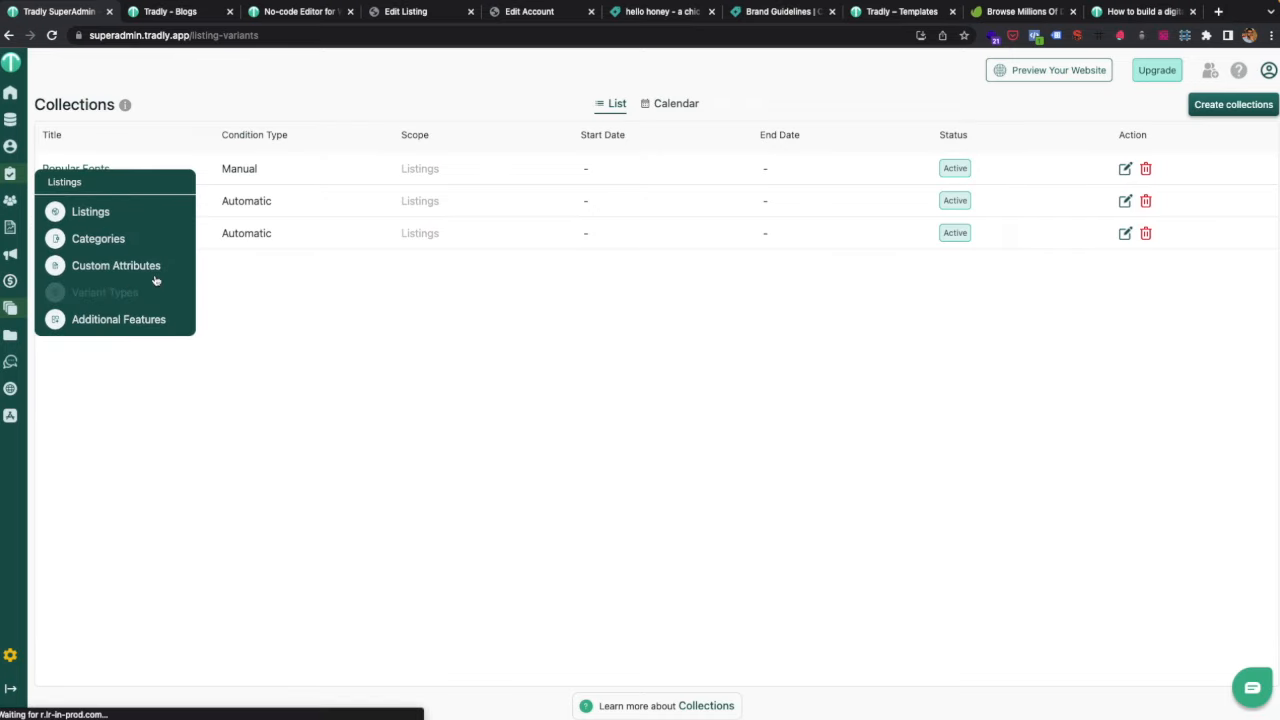
{"action": "left_click", "coordinate": [137, 268]}
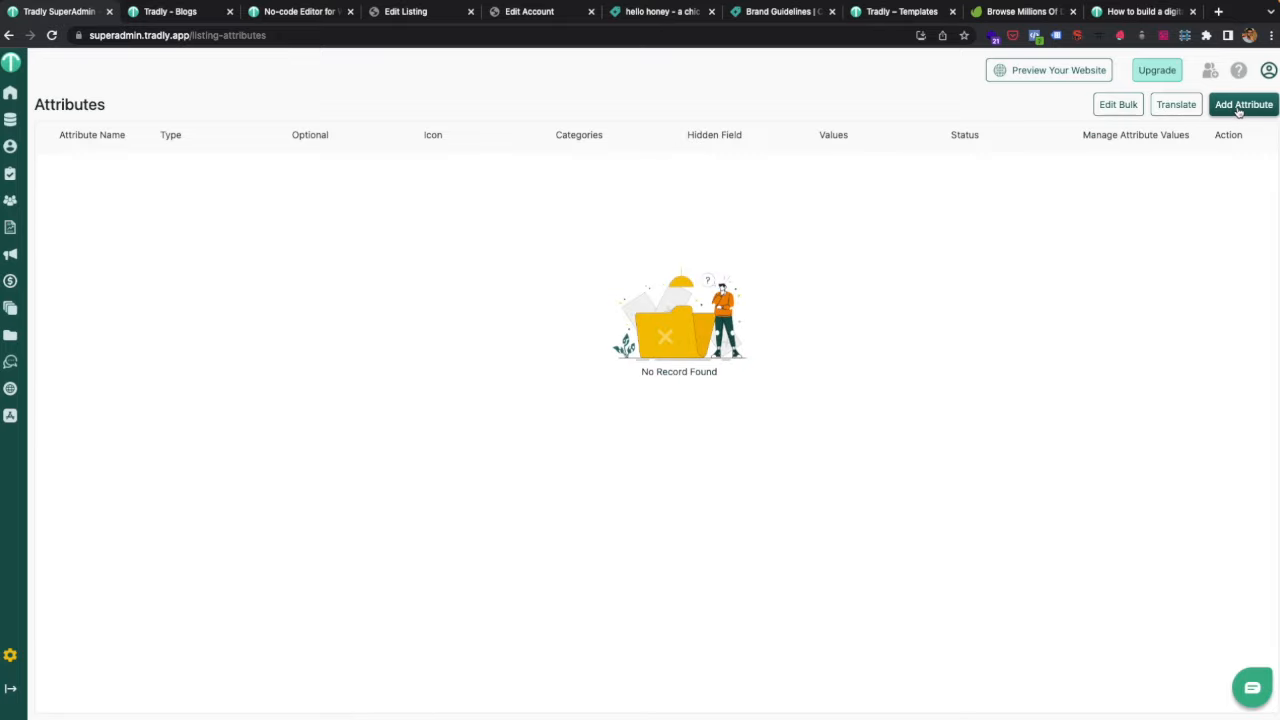
Check the Product Specs on the hello honey font page, and start a new listing attribute in Tradly SuperAdmin.
{"action": "left_click", "coordinate": [634, 14]}
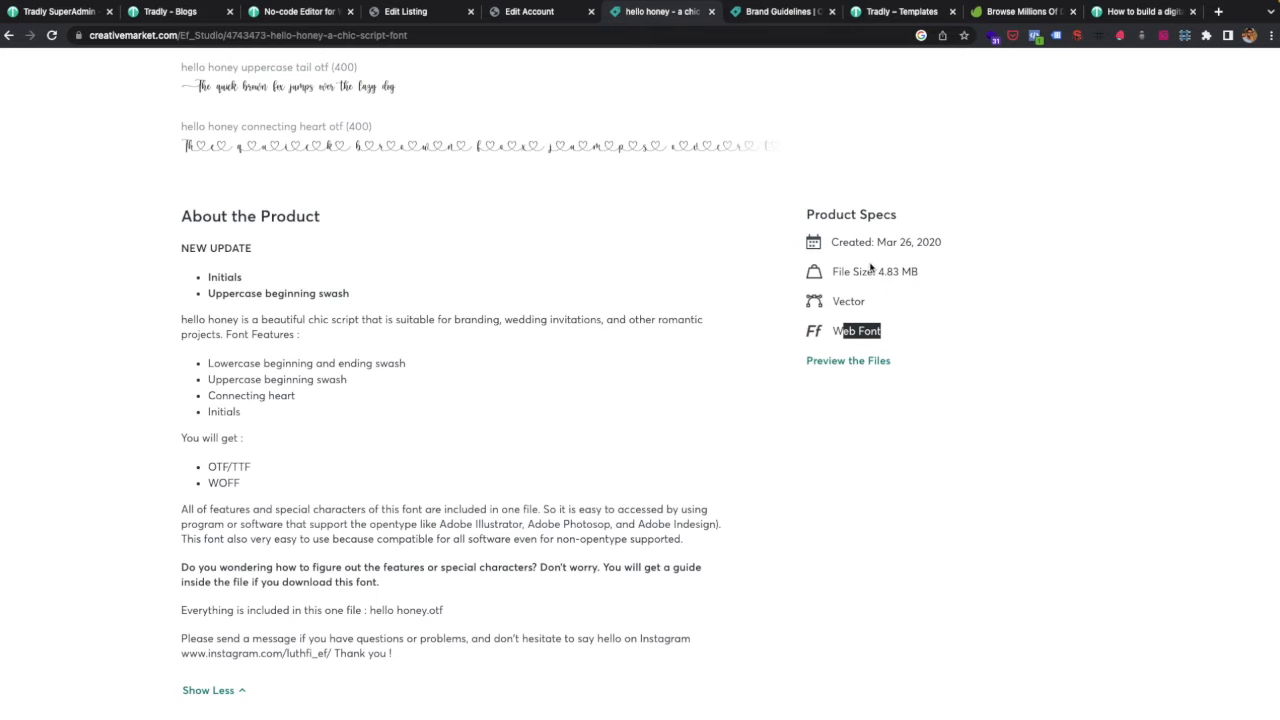
{"action": "left_click", "coordinate": [864, 313]}
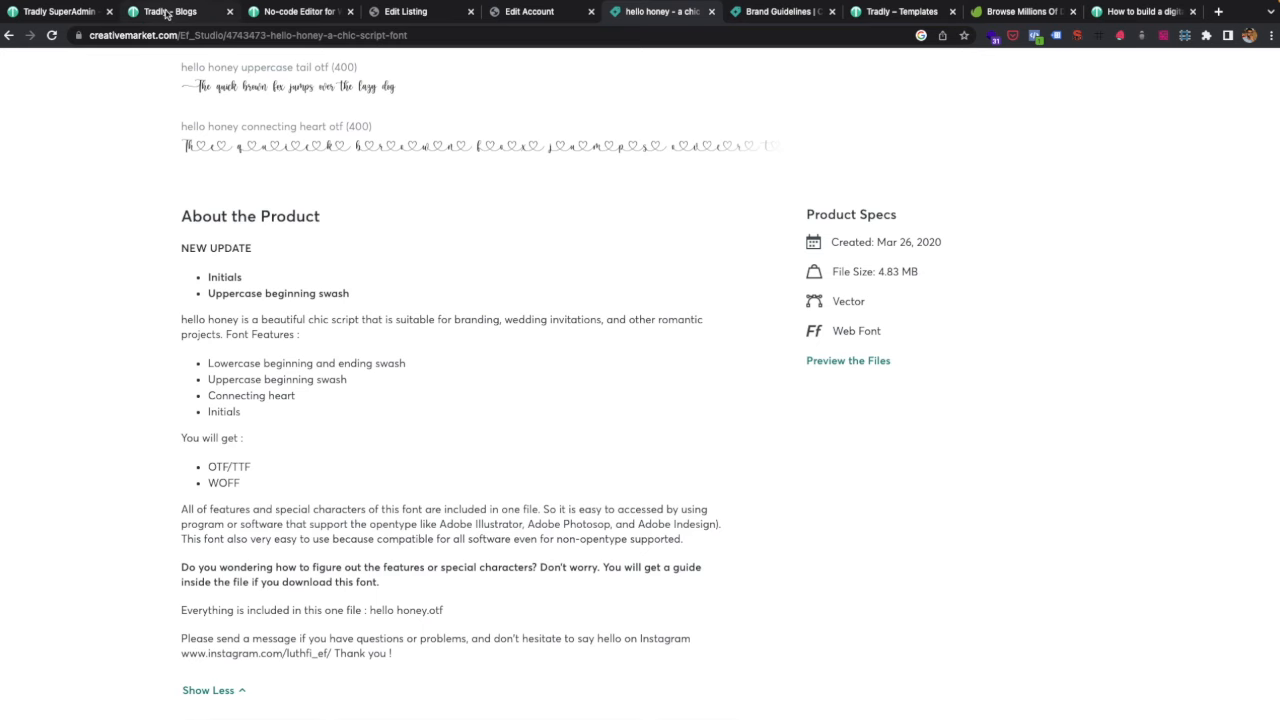
{"action": "left_click", "coordinate": [77, 12]}
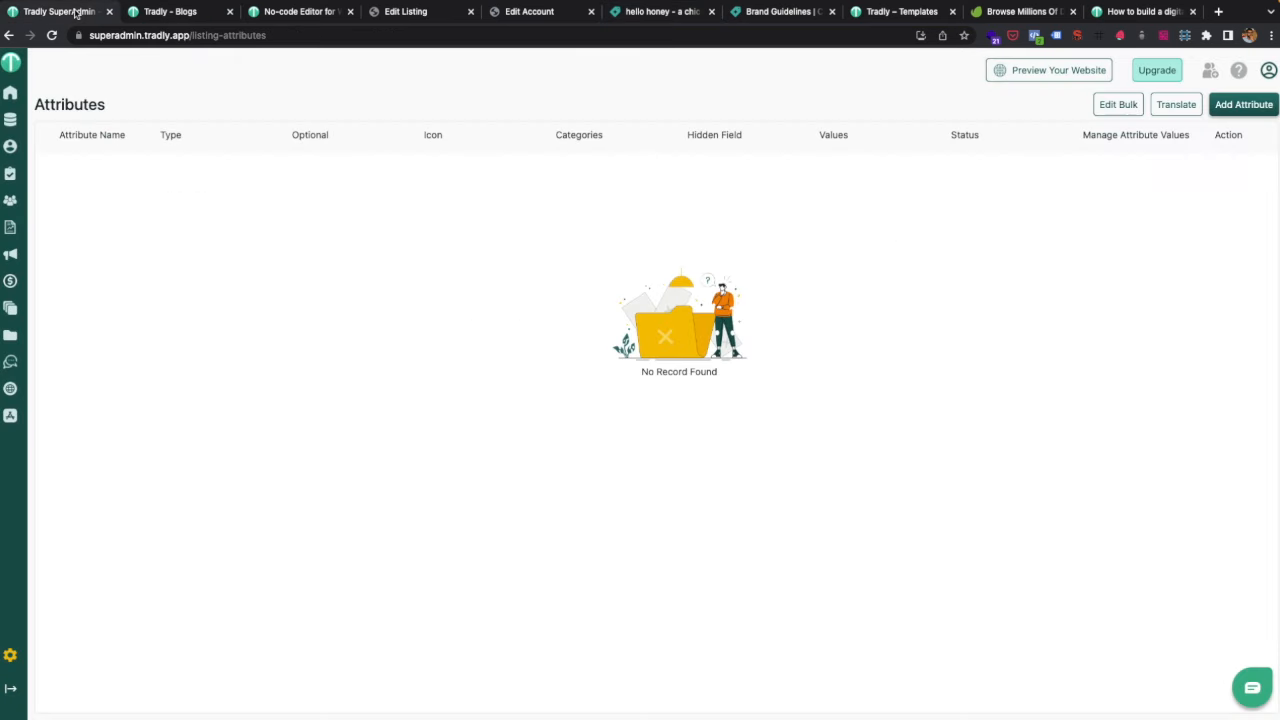
{"action": "left_click", "coordinate": [1246, 105]}
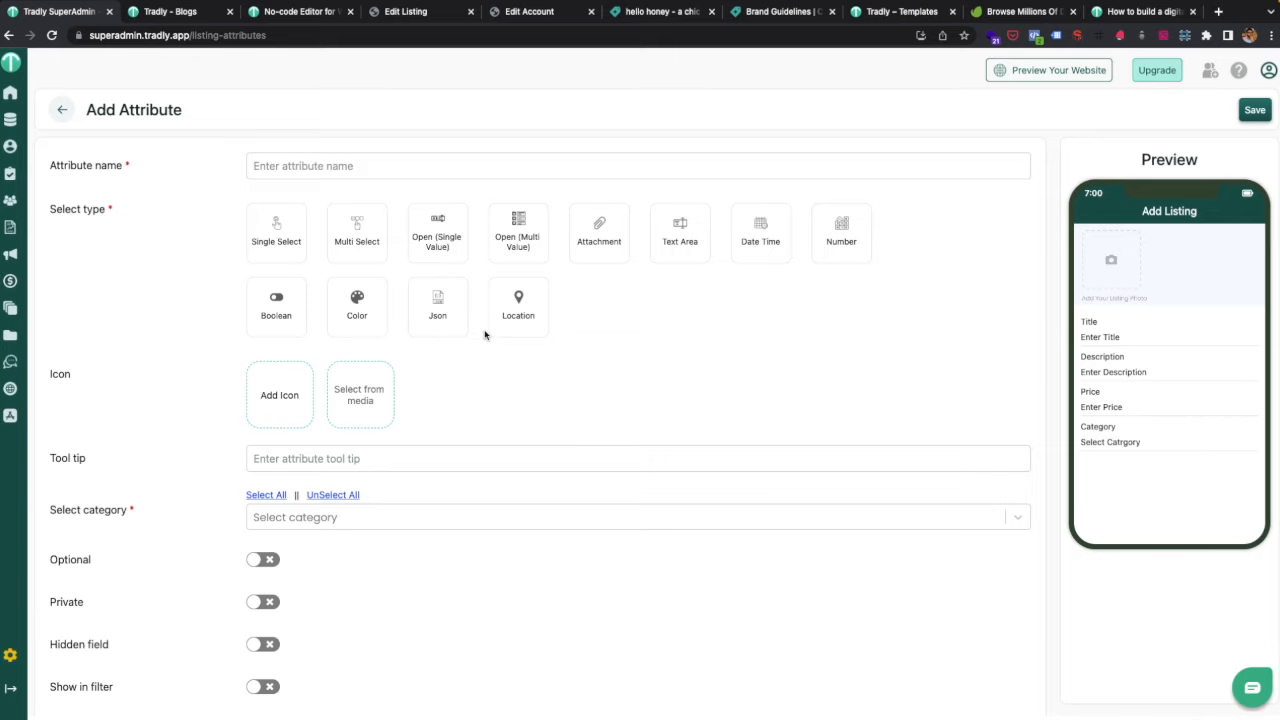
Examine the font style samples and Product Specs on the hello honey page, and return to the attribute form.
{"action": "left_click", "coordinate": [636, 26]}
{"action": "scroll", "coordinate": [505, 284], "scroll_direction": "up", "scroll_amount": 4}
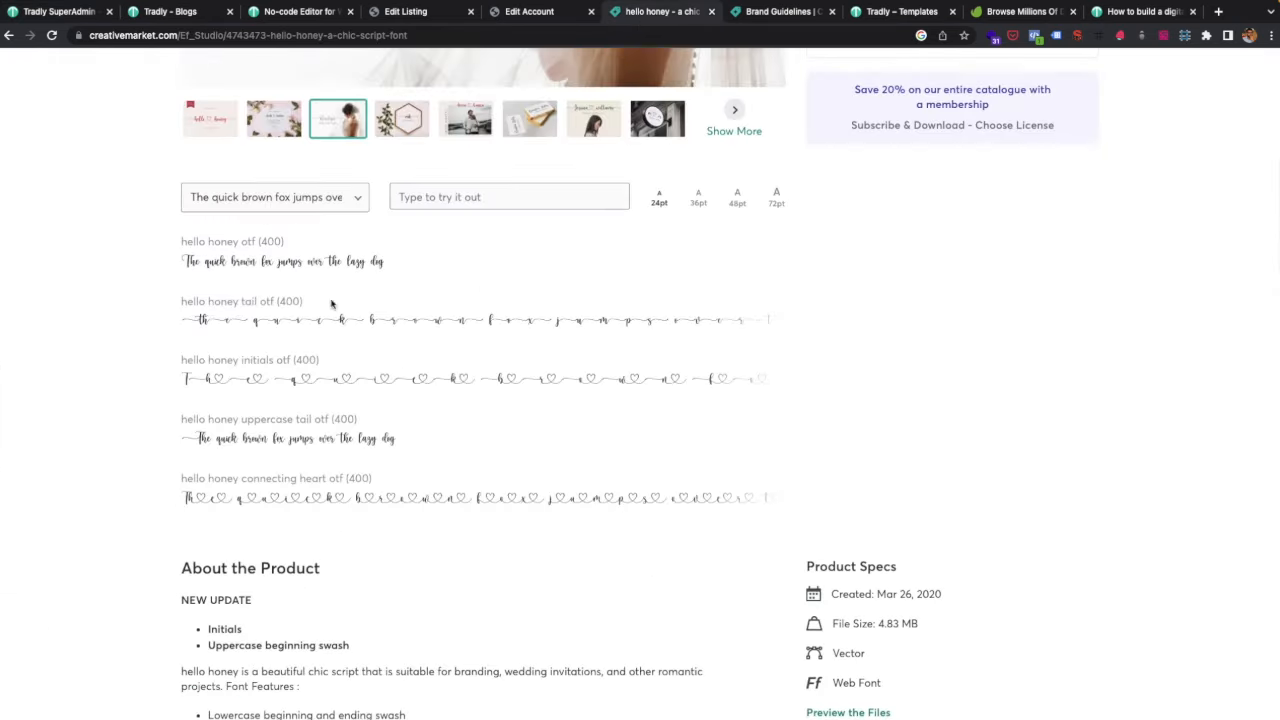
{"action": "left_click_drag", "start_coordinate": [170, 259], "coordinate": [422, 527]}
{"action": "left_click", "coordinate": [421, 528]}
{"action": "scroll", "coordinate": [303, 174], "scroll_direction": "down", "scroll_amount": 5}
{"action": "left_click", "coordinate": [60, 11]}
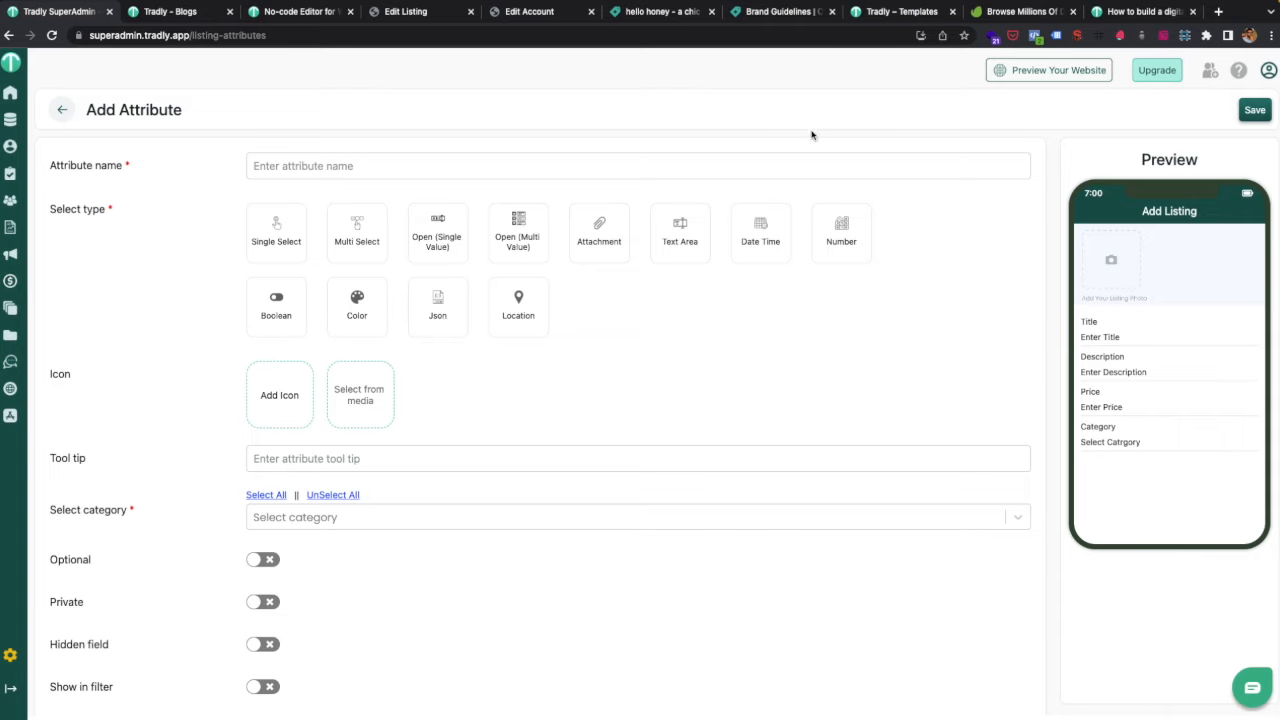
Set the new attribute's type to Date Time and name it Last Updated, using the hello honey Product Specs as reference.
{"action": "left_click", "coordinate": [832, 231]}
{"action": "left_click", "coordinate": [750, 238]}
{"action": "left_click", "coordinate": [658, 17]}
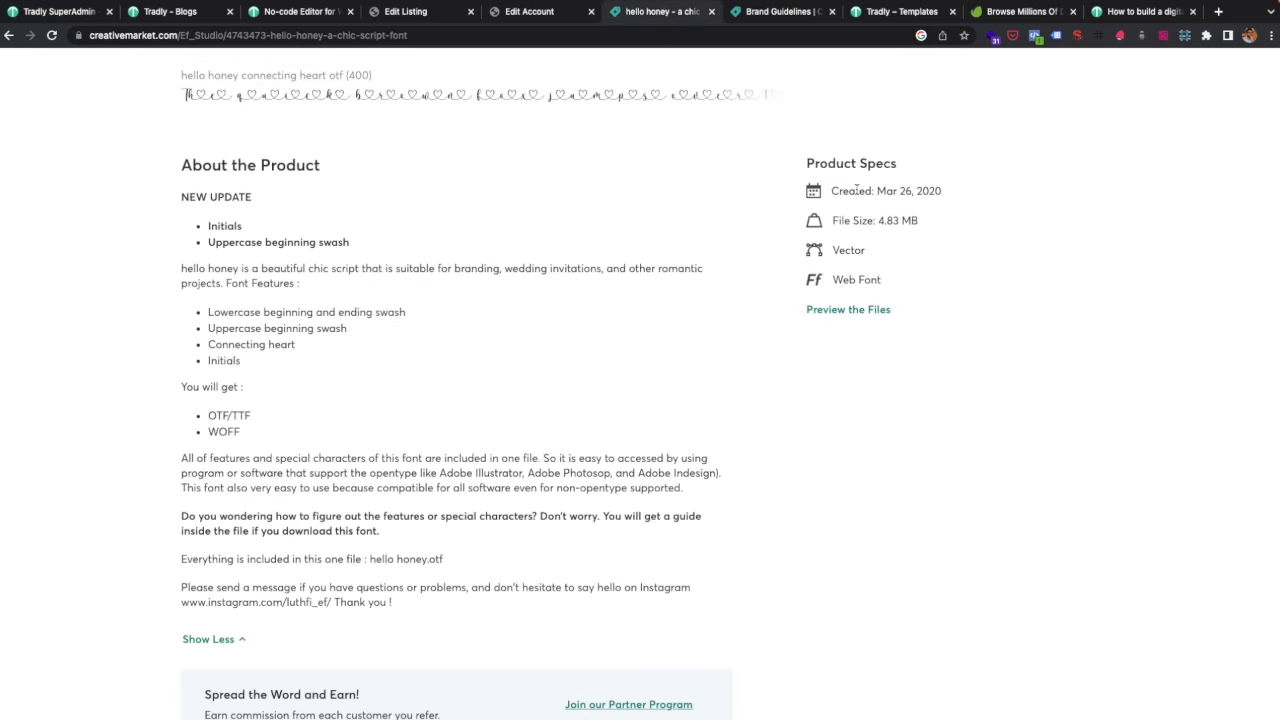
{"action": "left_click", "coordinate": [58, 46]}
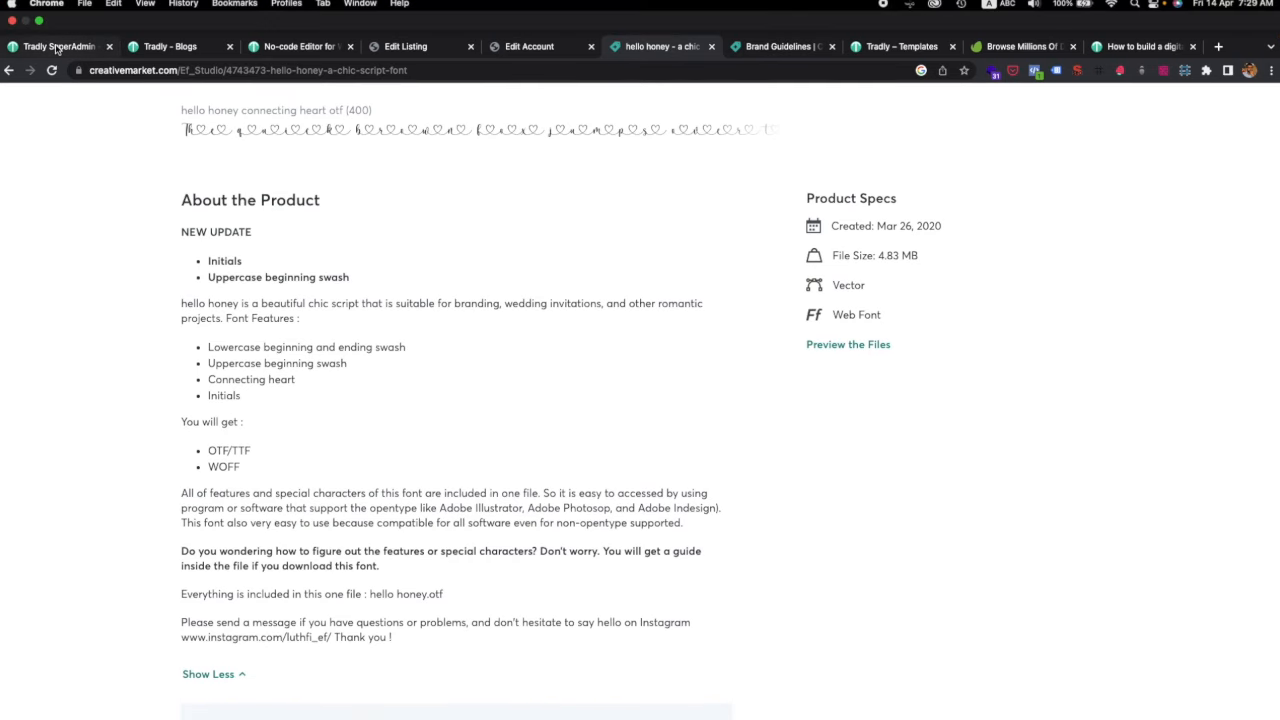
{"action": "left_click", "coordinate": [284, 160]}
{"action": "type", "text": "Last Updated"}
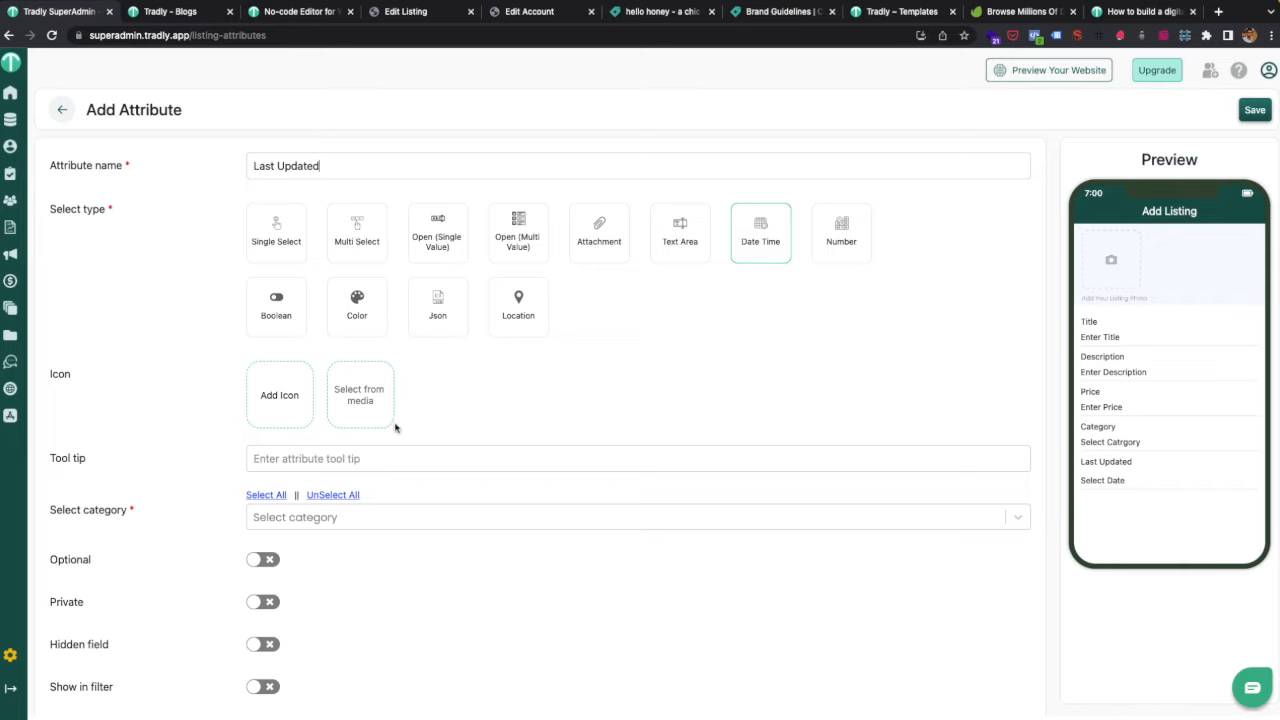
Give the attribute the tool tip "Provide the last updated date of this asset".
{"action": "left_click", "coordinate": [364, 452]}
{"action": "type", "text": "P"}
{"action": "key", "text": "BackSpace"}
{"action": "type", "text": "PRrovide"}
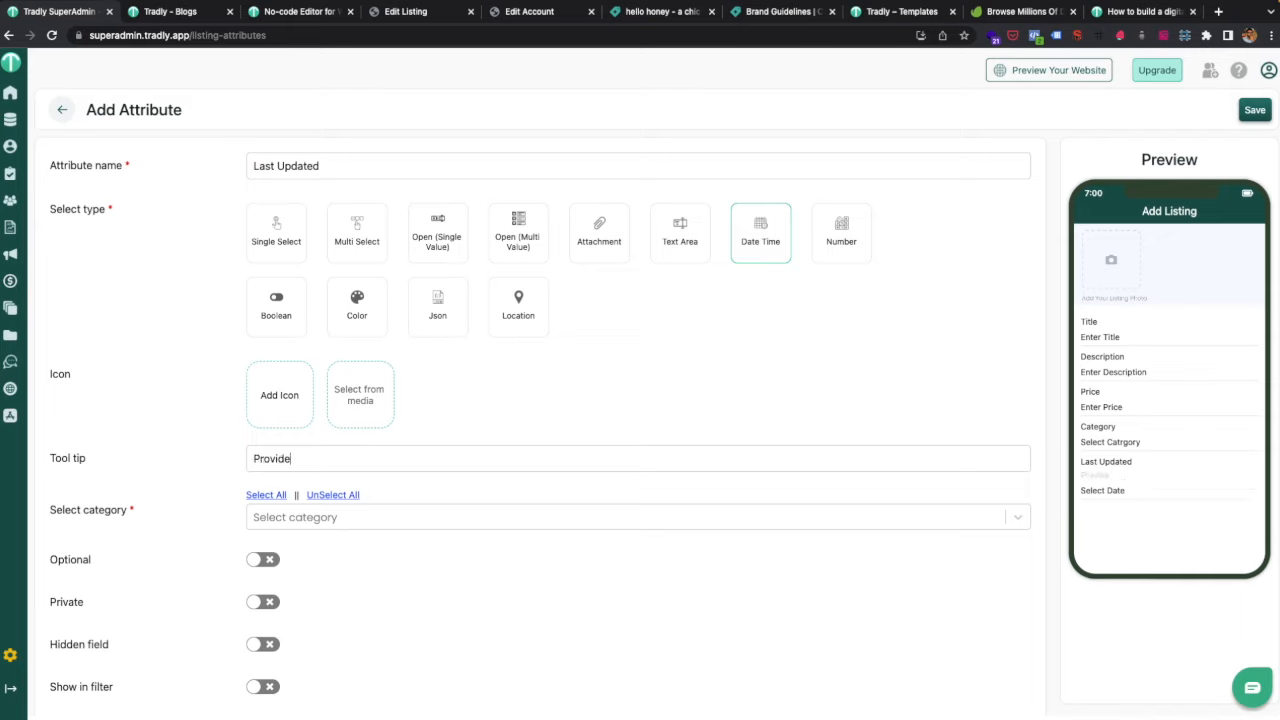
{"action": "type", "text": " the last updated da"}
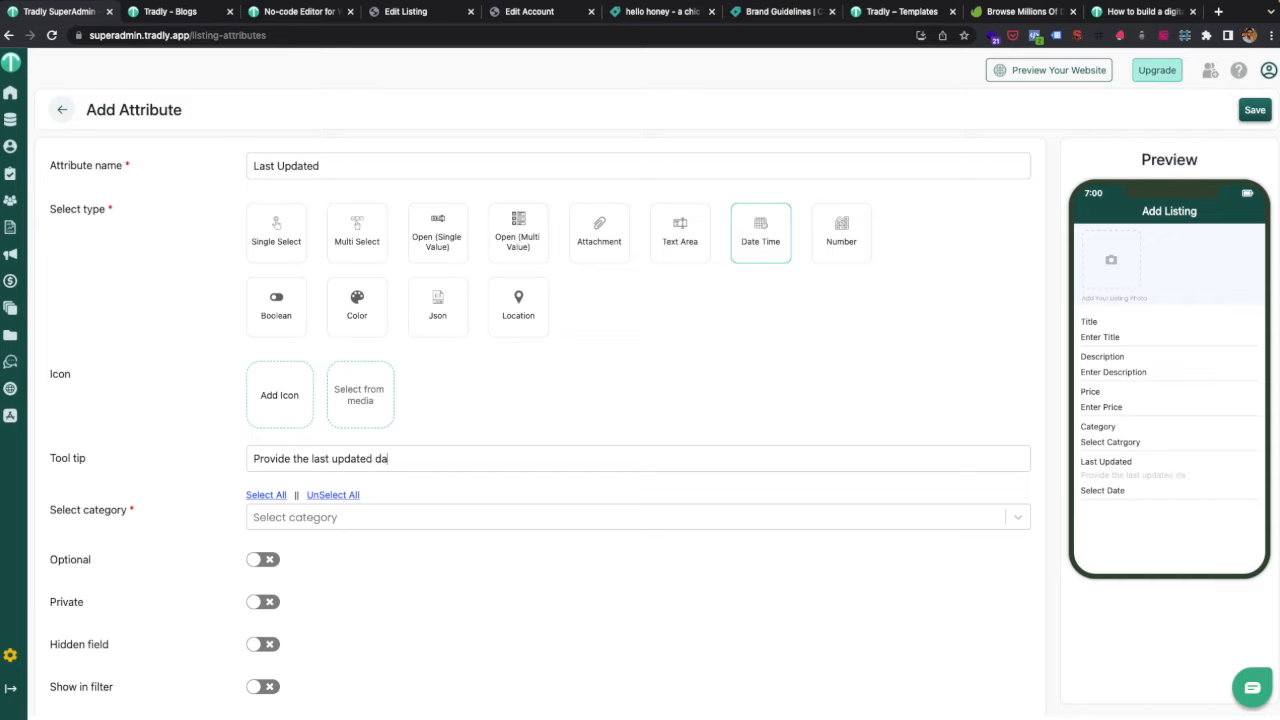
{"action": "type", "text": "te of this asset"}
Assign the Last Updated attribute to the Fonts category and save it.
{"action": "left_click", "coordinate": [278, 515]}
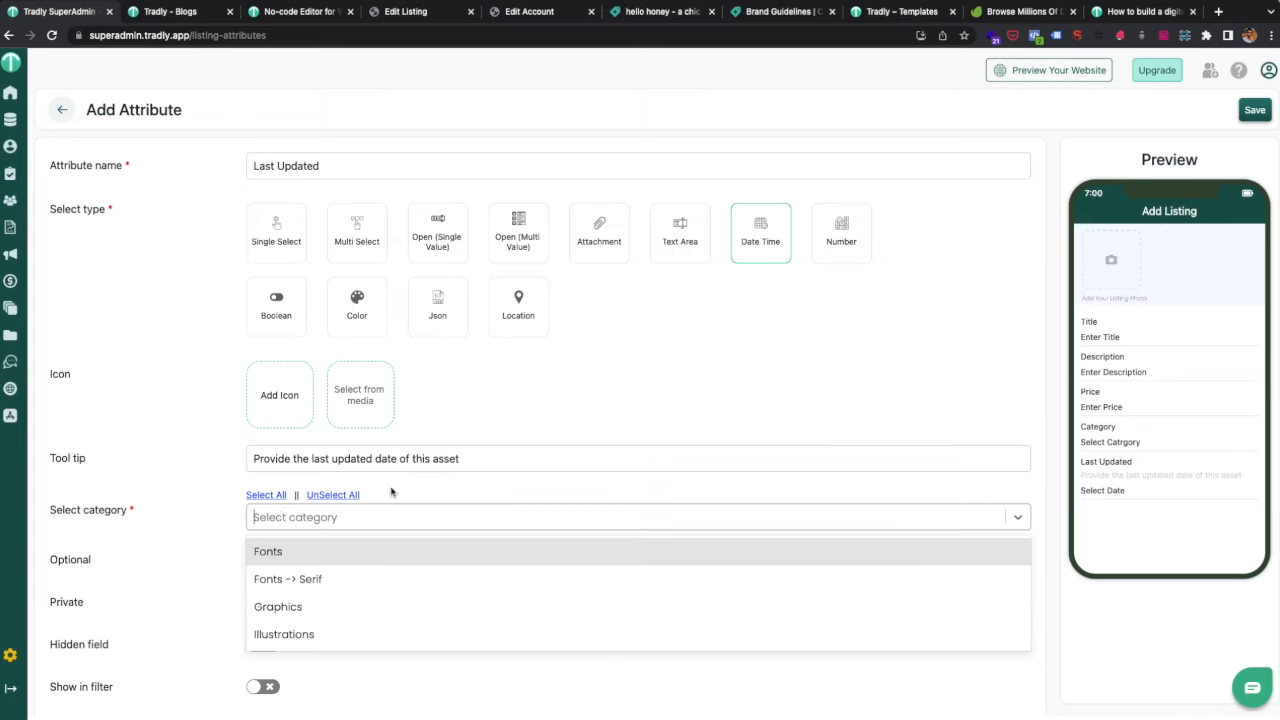
{"action": "left_click", "coordinate": [301, 560]}
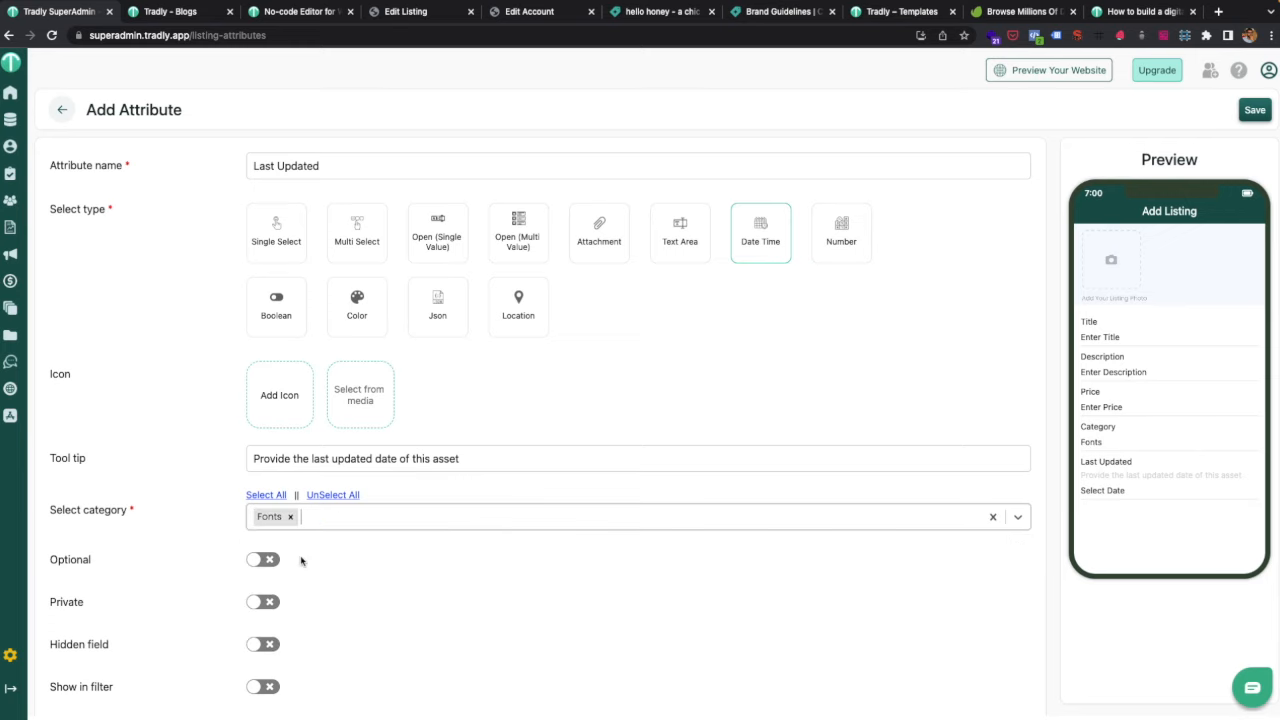
{"action": "scroll", "coordinate": [411, 648], "scroll_direction": "down", "scroll_amount": 1}
{"action": "scroll", "coordinate": [547, 504], "scroll_direction": "up", "scroll_amount": 1}
{"action": "scroll", "coordinate": [419, 582], "scroll_direction": "down", "scroll_amount": 2}
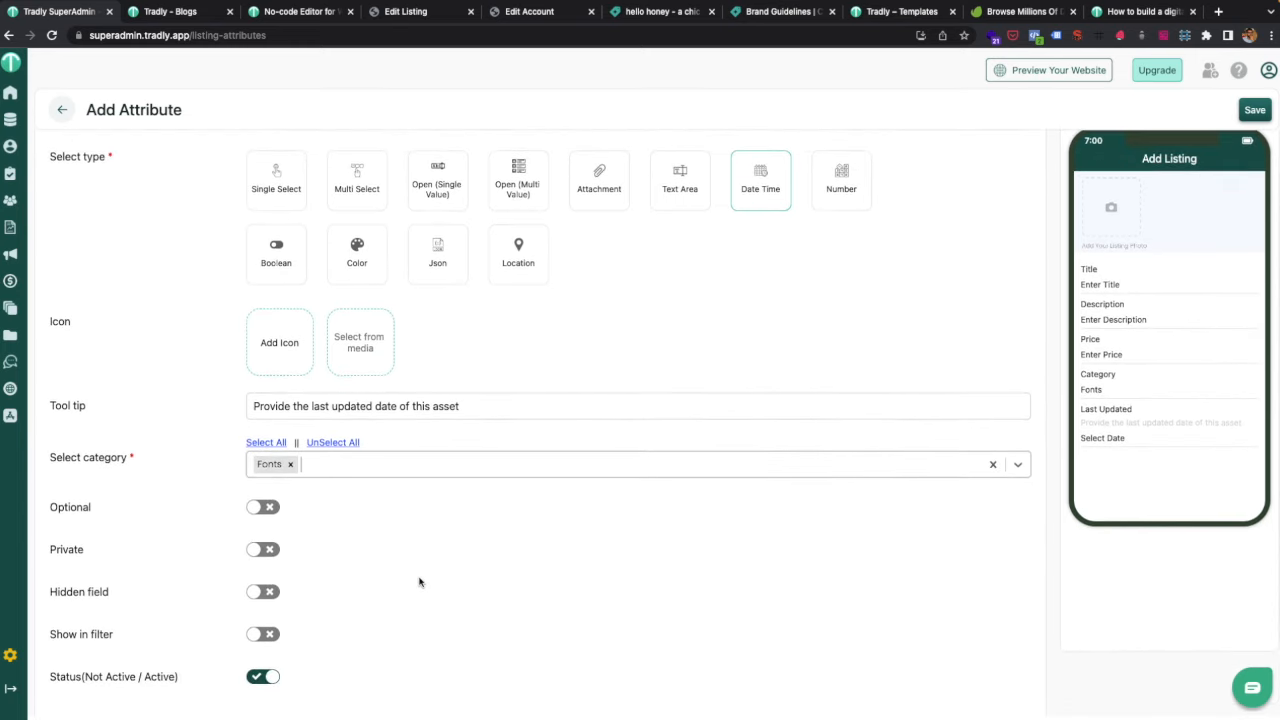
{"action": "scroll", "coordinate": [371, 608], "scroll_direction": "up", "scroll_amount": 2}
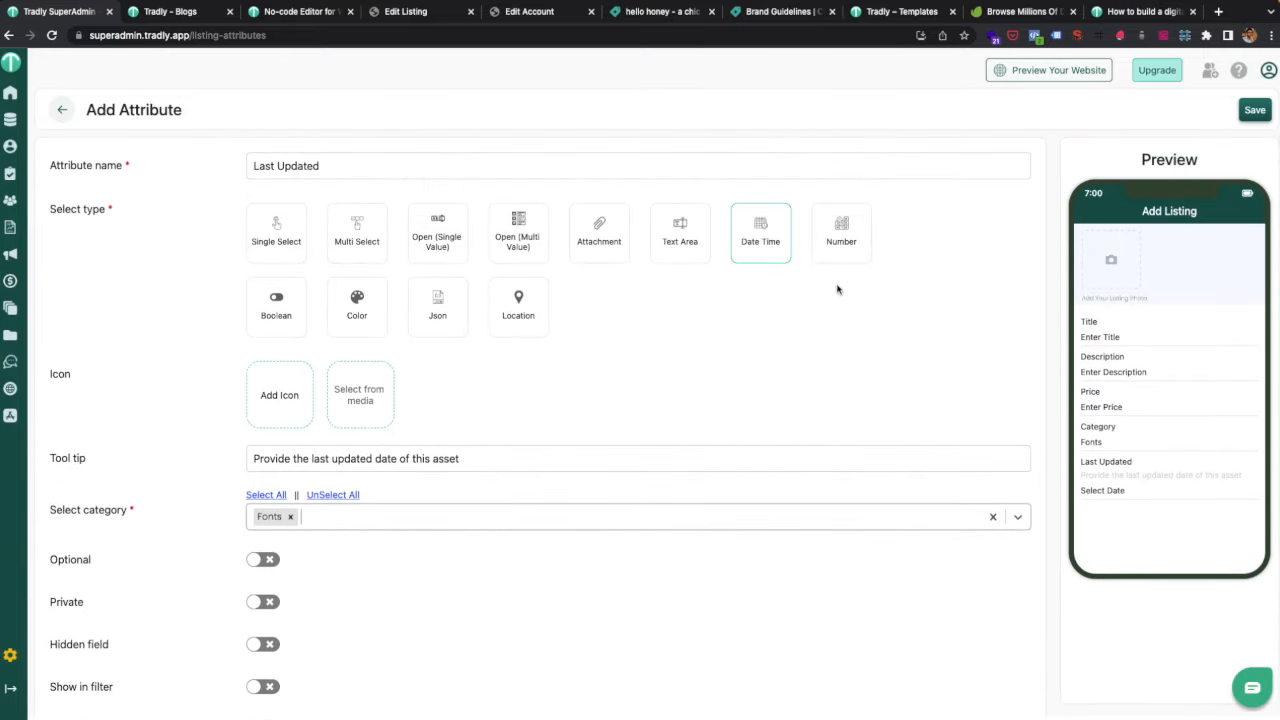
{"action": "left_click", "coordinate": [1254, 109]}
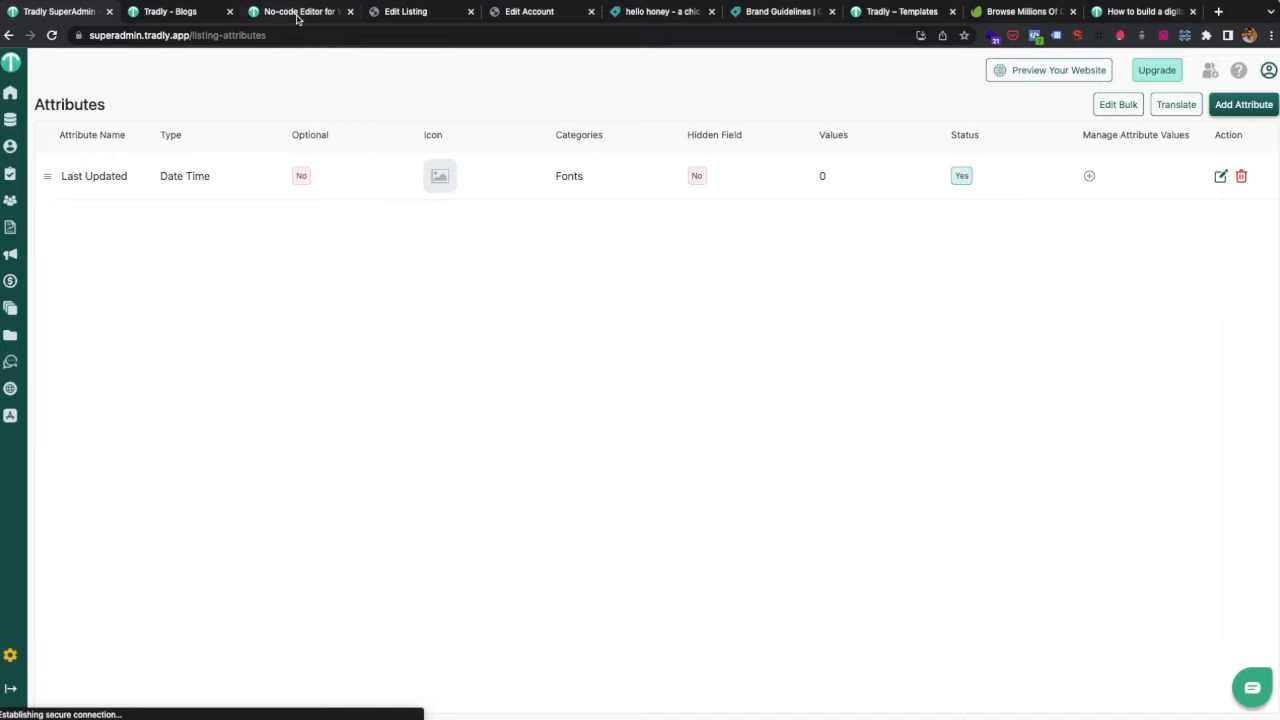
Reload the Roboto listing's edit form and check its category and fields for the Last Updated attribute.
{"action": "left_click", "coordinate": [420, 11]}
{"action": "key", "text": "super+r"}
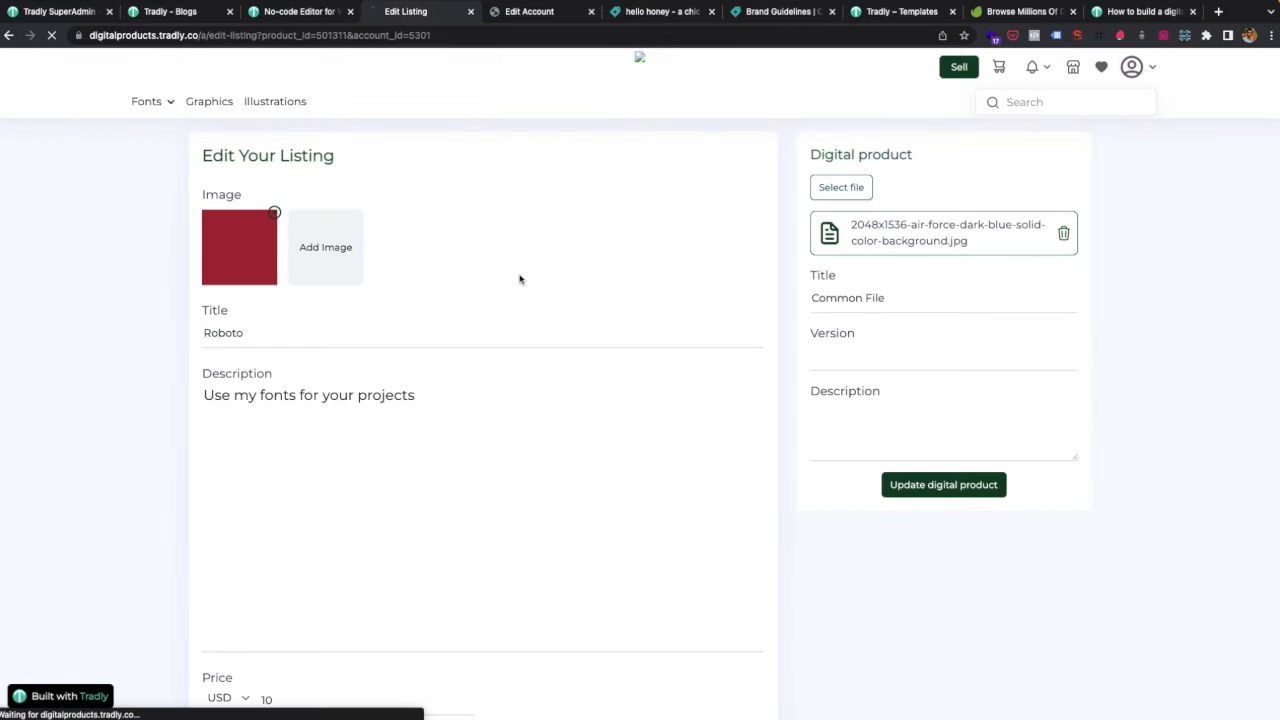
{"action": "scroll", "coordinate": [519, 279], "scroll_direction": "down", "scroll_amount": 6}
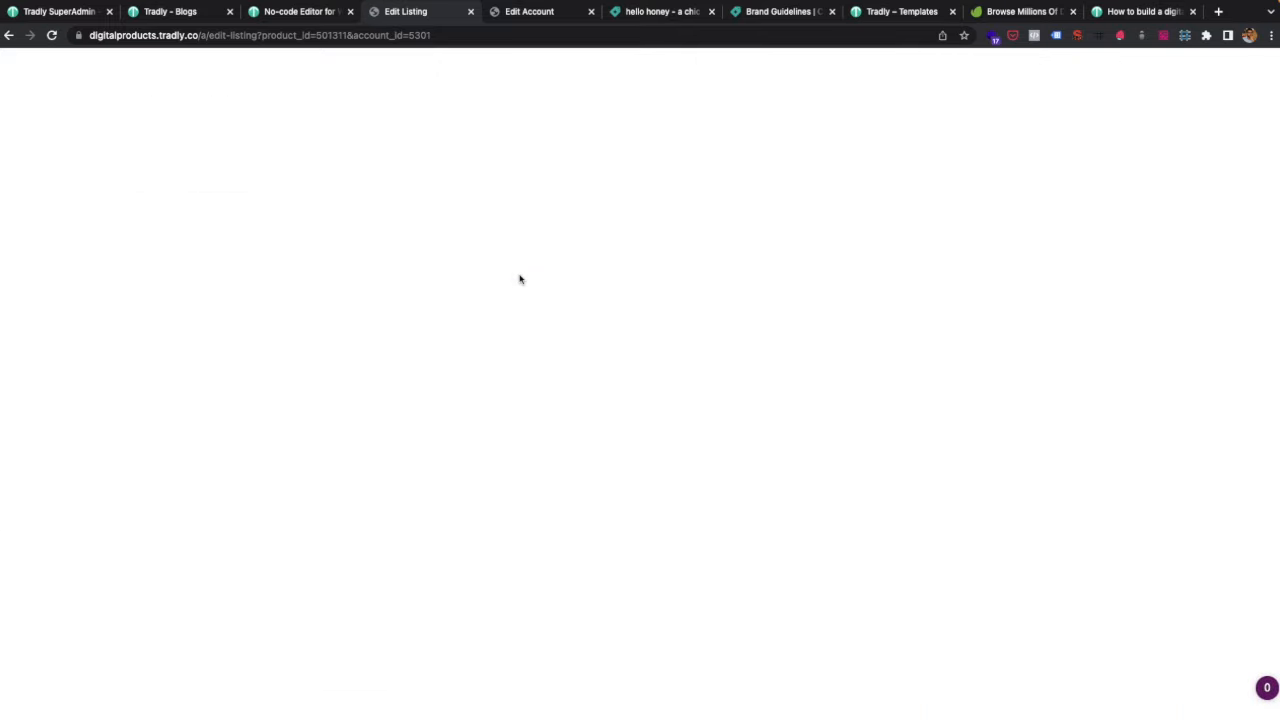
{"action": "scroll", "coordinate": [520, 278], "scroll_direction": "down", "scroll_amount": 2}
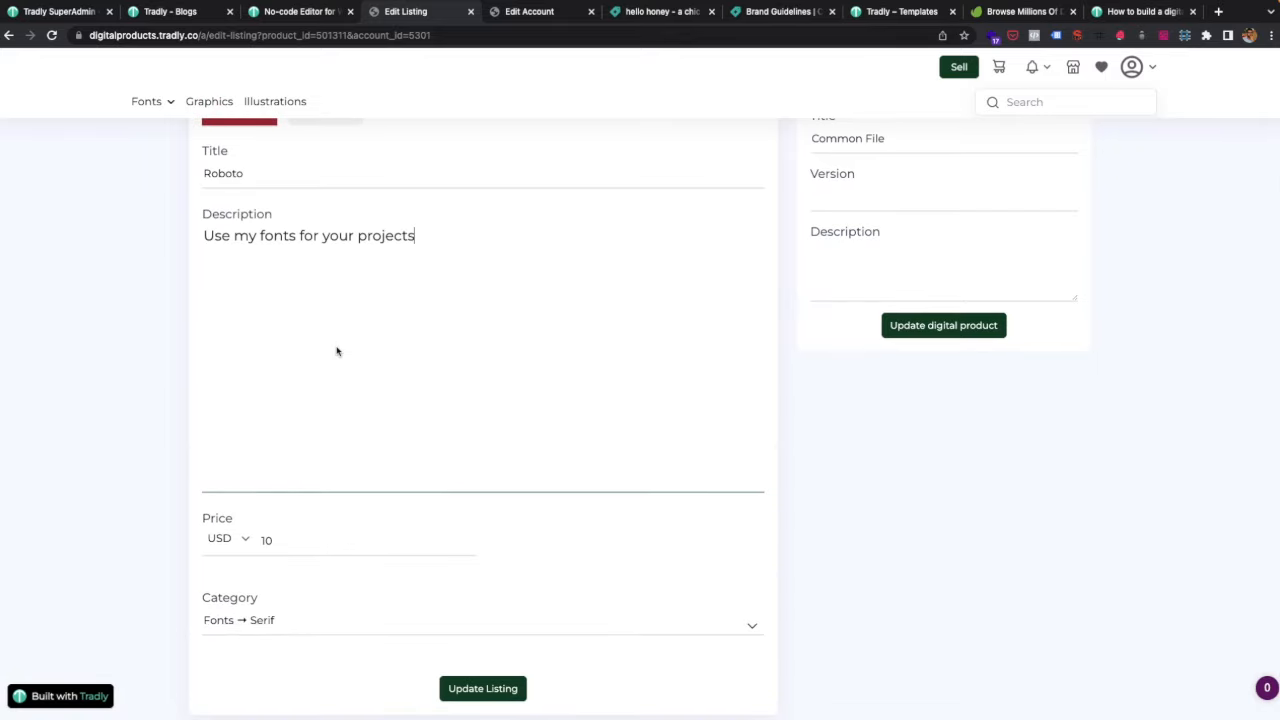
{"action": "scroll", "coordinate": [337, 349], "scroll_direction": "down", "scroll_amount": 3}
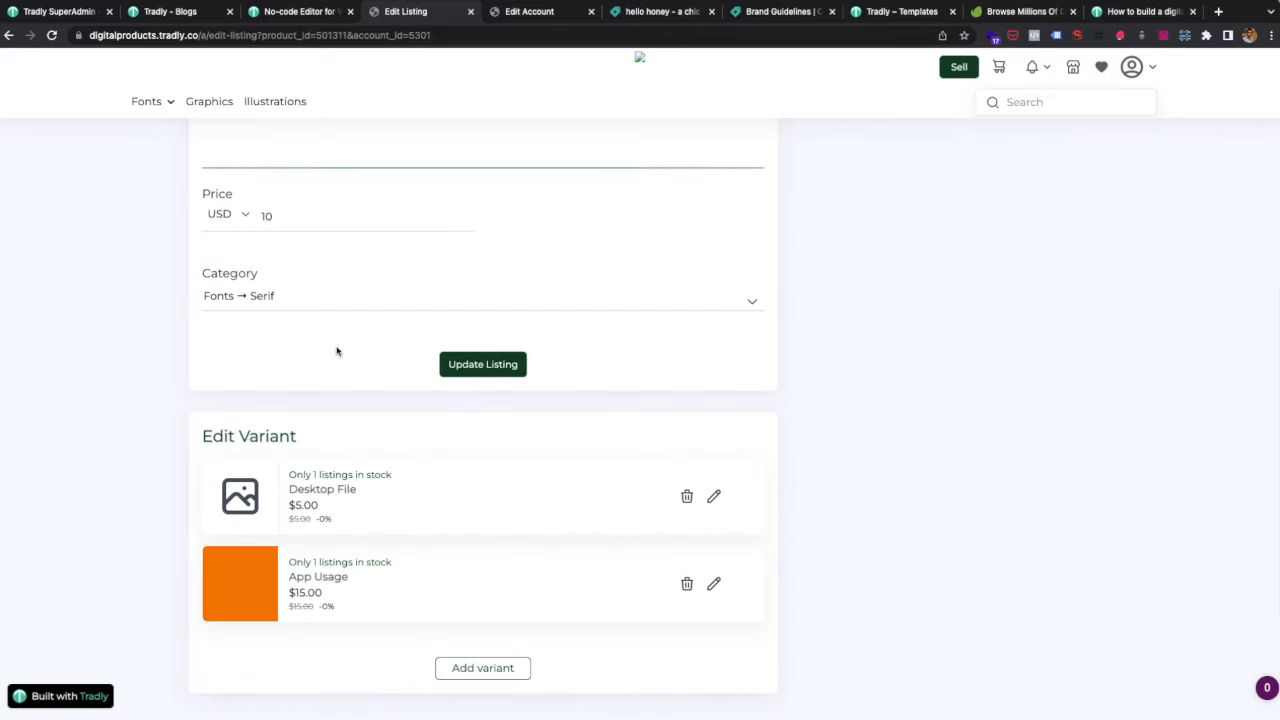
{"action": "left_click", "coordinate": [265, 296]}
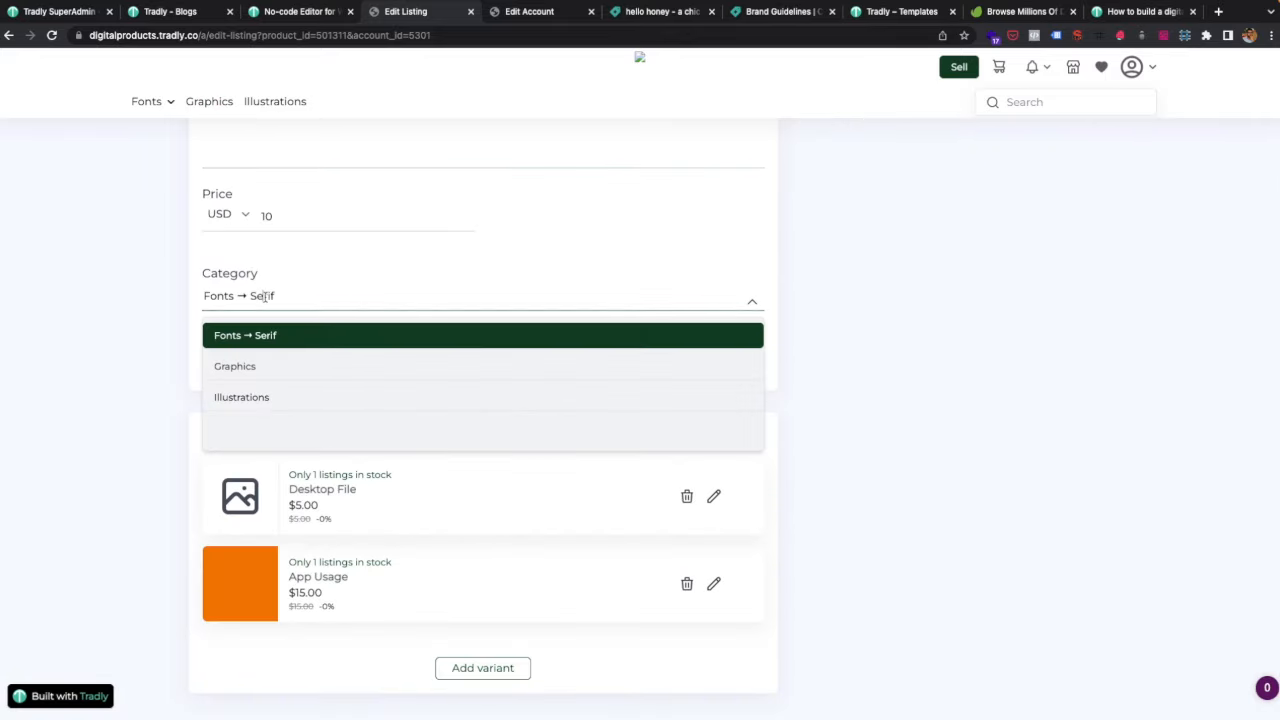
{"action": "left_click", "coordinate": [174, 323]}
{"action": "scroll", "coordinate": [366, 354], "scroll_direction": "up", "scroll_amount": 2}
{"action": "scroll", "coordinate": [366, 352], "scroll_direction": "up", "scroll_amount": 4}
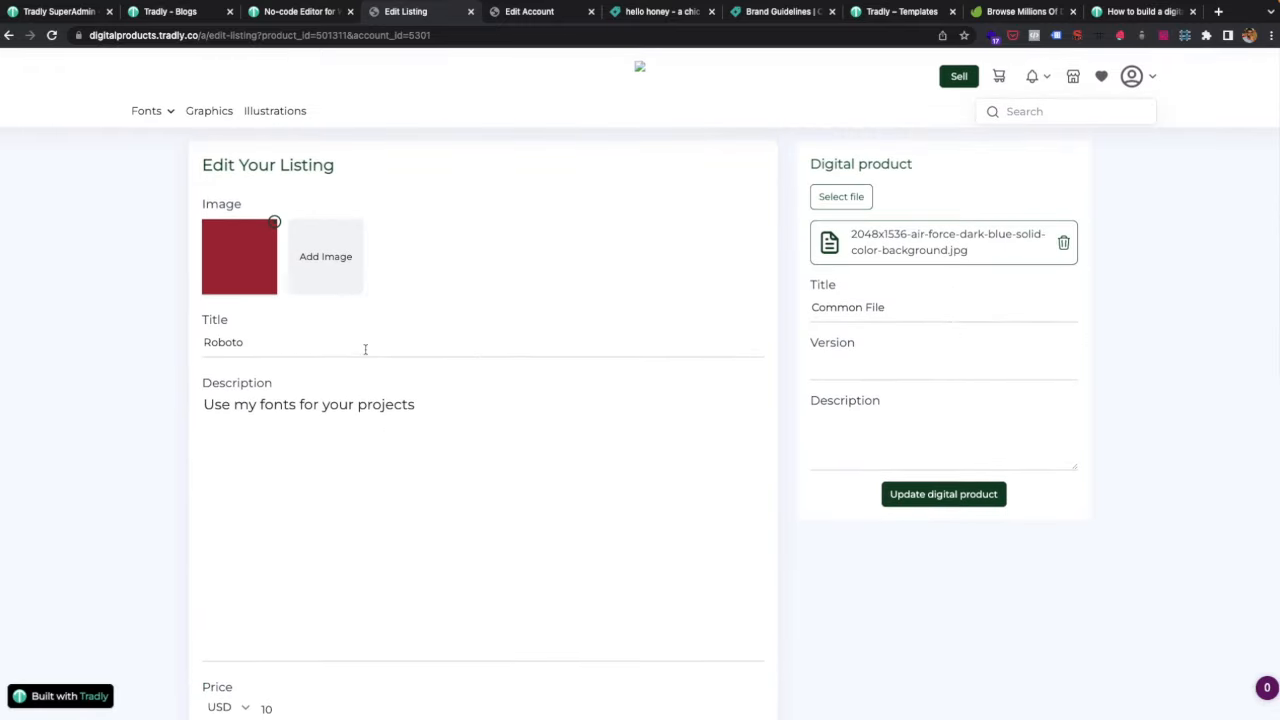
{"action": "scroll", "coordinate": [366, 354], "scroll_direction": "down", "scroll_amount": 3}
In Tradly SuperAdmin, add the Fonts -> Serif category to the Last Updated attribute and save it.
{"action": "left_click", "coordinate": [77, 14]}
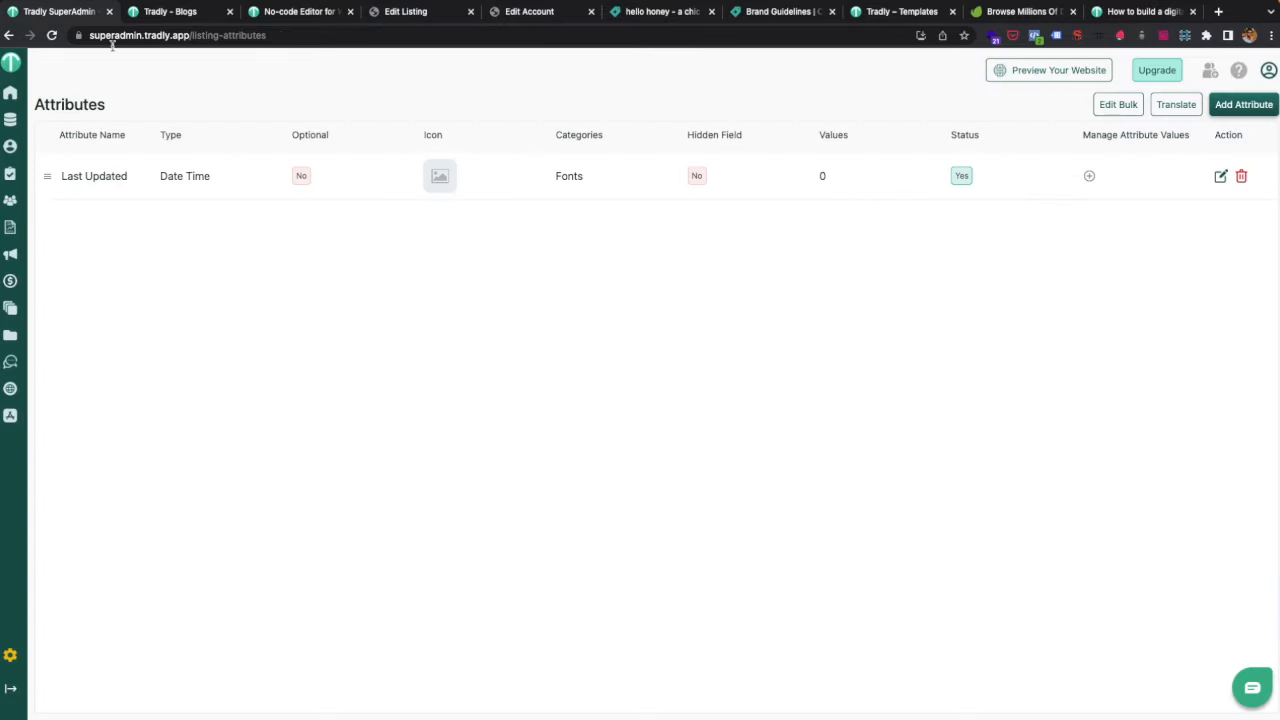
{"action": "left_click", "coordinate": [1220, 176]}
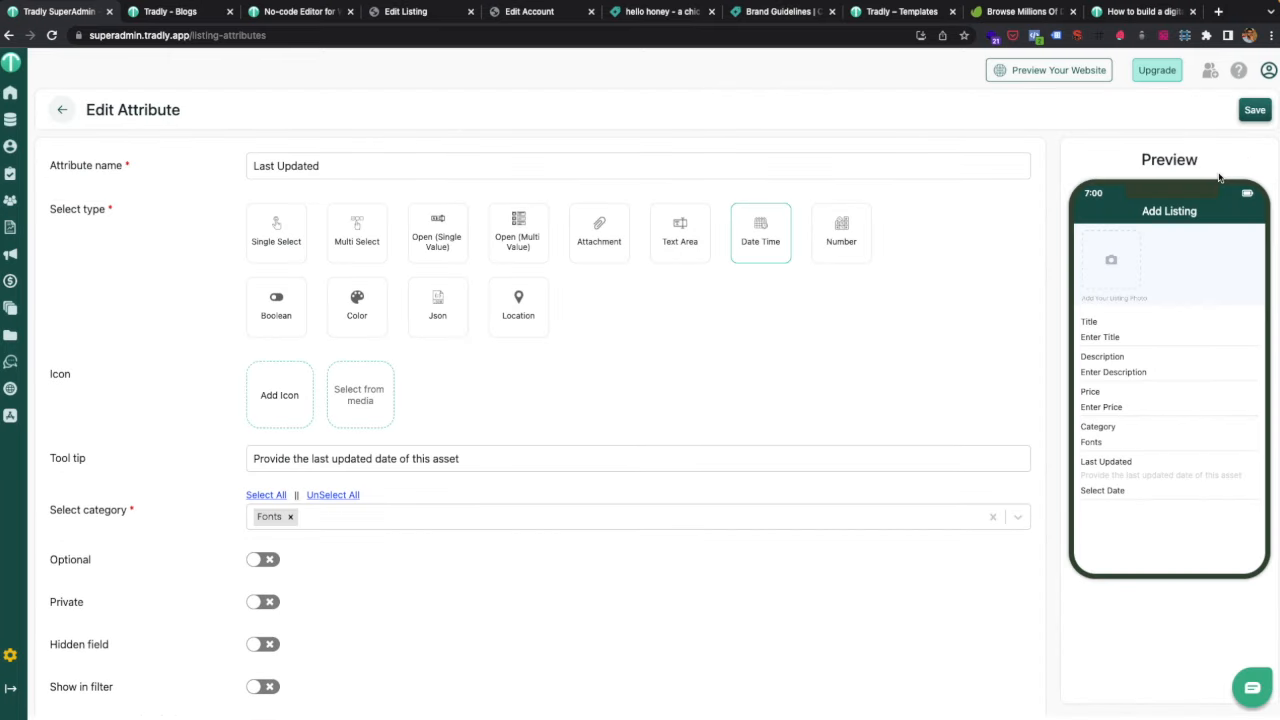
{"action": "left_click", "coordinate": [332, 527]}
{"action": "left_click", "coordinate": [324, 553]}
{"action": "left_click", "coordinate": [1253, 110]}
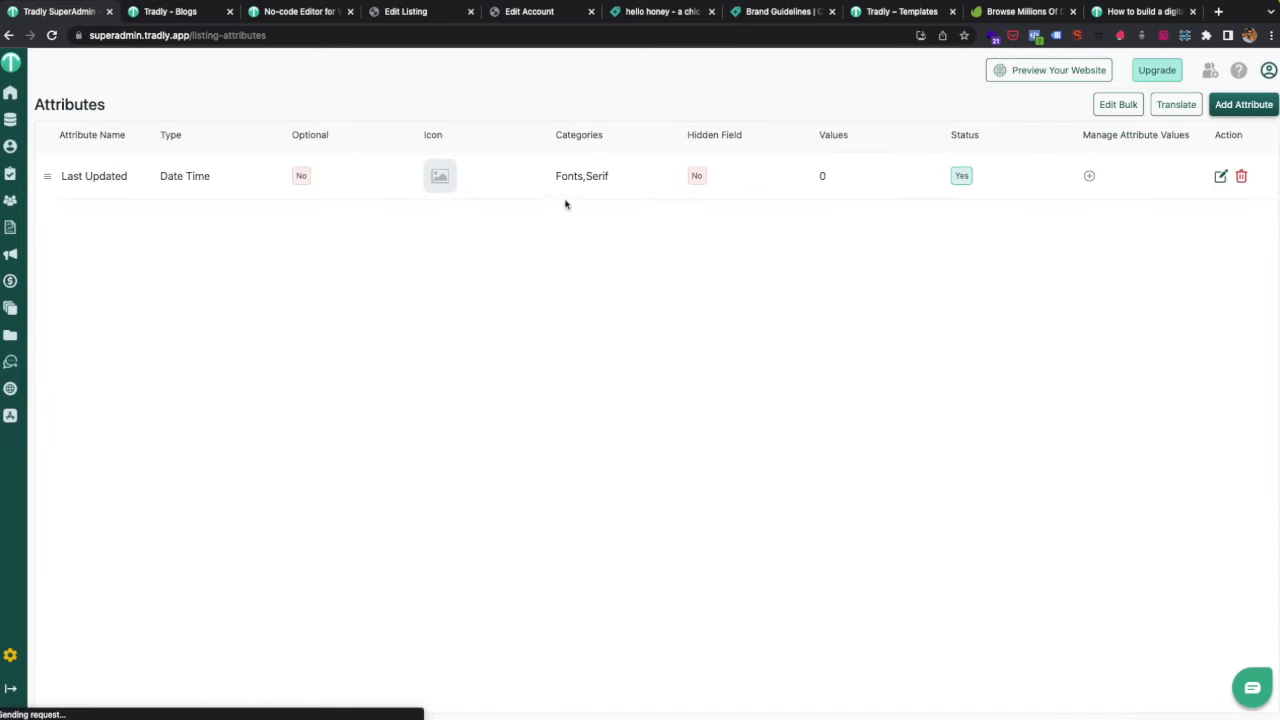
Reload the Roboto listing's edit form and examine the Last Updated field and its tool tip.
{"action": "left_click", "coordinate": [401, 13]}
{"action": "left_click", "coordinate": [53, 39]}
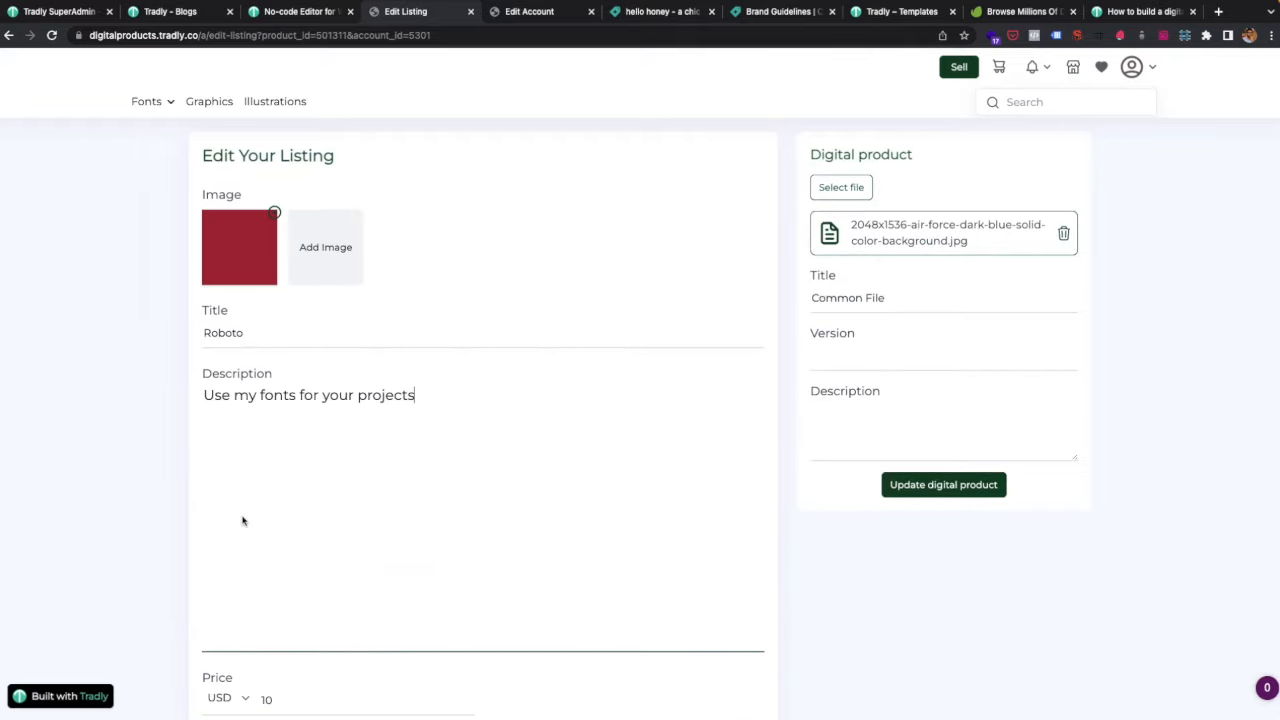
{"action": "scroll", "coordinate": [169, 621], "scroll_direction": "down", "scroll_amount": 3}
{"action": "scroll", "coordinate": [169, 621], "scroll_direction": "down", "scroll_amount": 4}
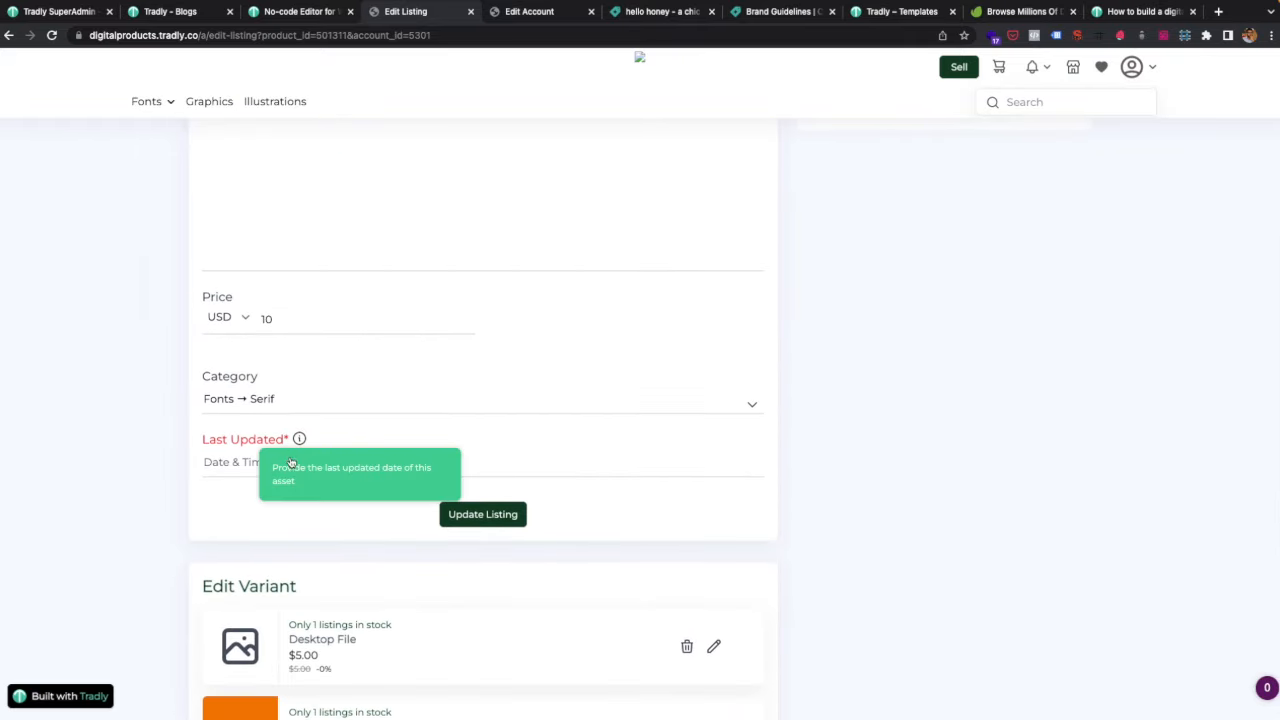
{"action": "left_click_drag", "start_coordinate": [204, 438], "coordinate": [296, 440]}
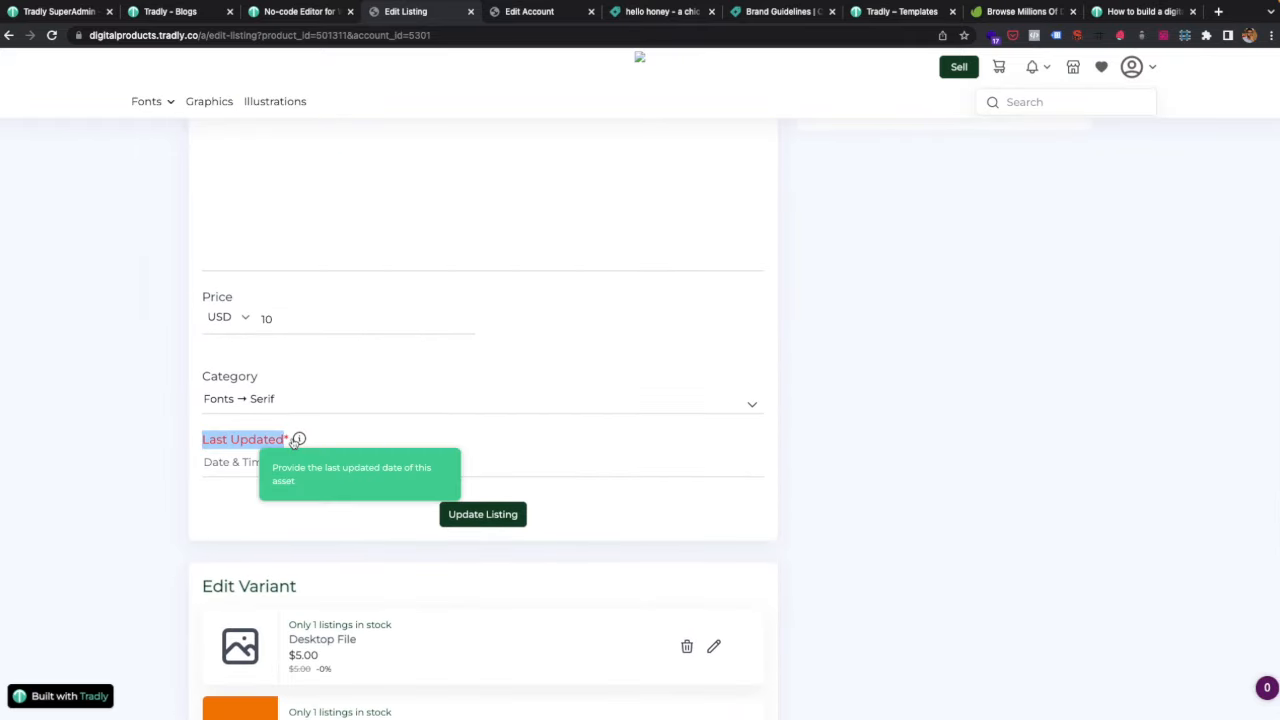
Open the Last Updated attribute for editing in Tradly SuperAdmin, examine its settings, and return to the Roboto listing's edit form.
{"action": "left_click", "coordinate": [62, 12]}
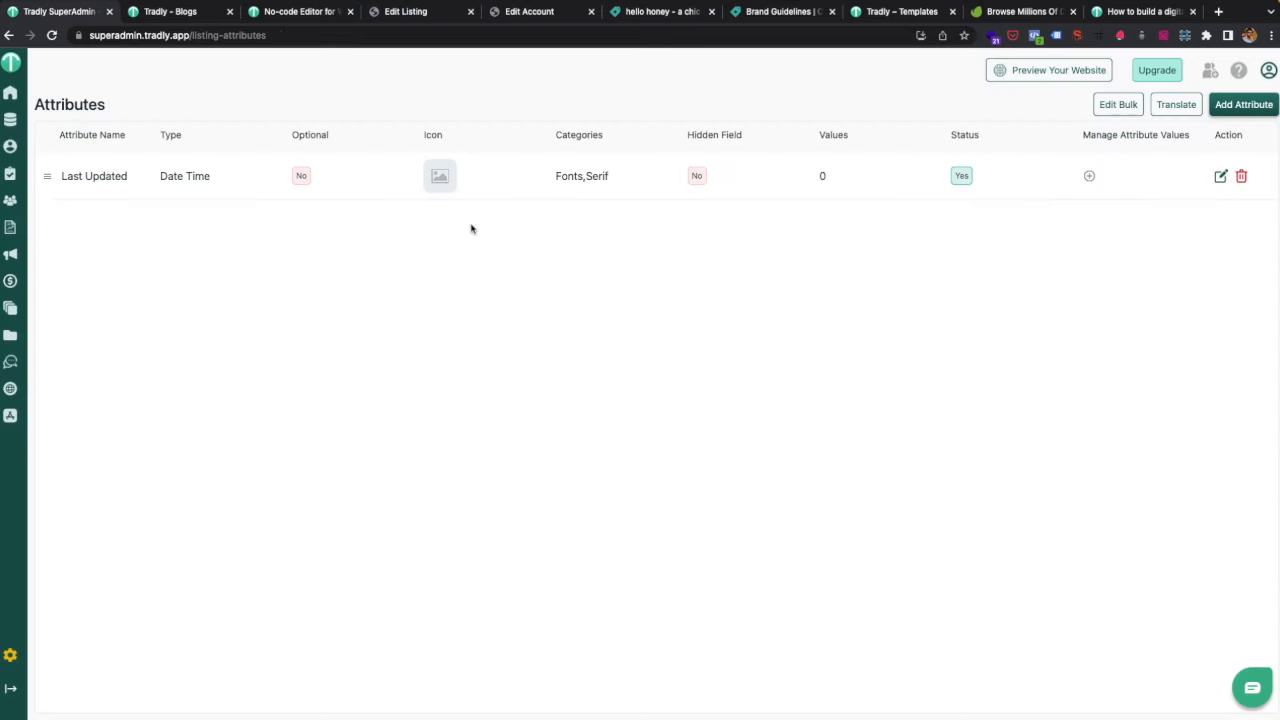
{"action": "left_click", "coordinate": [1221, 178]}
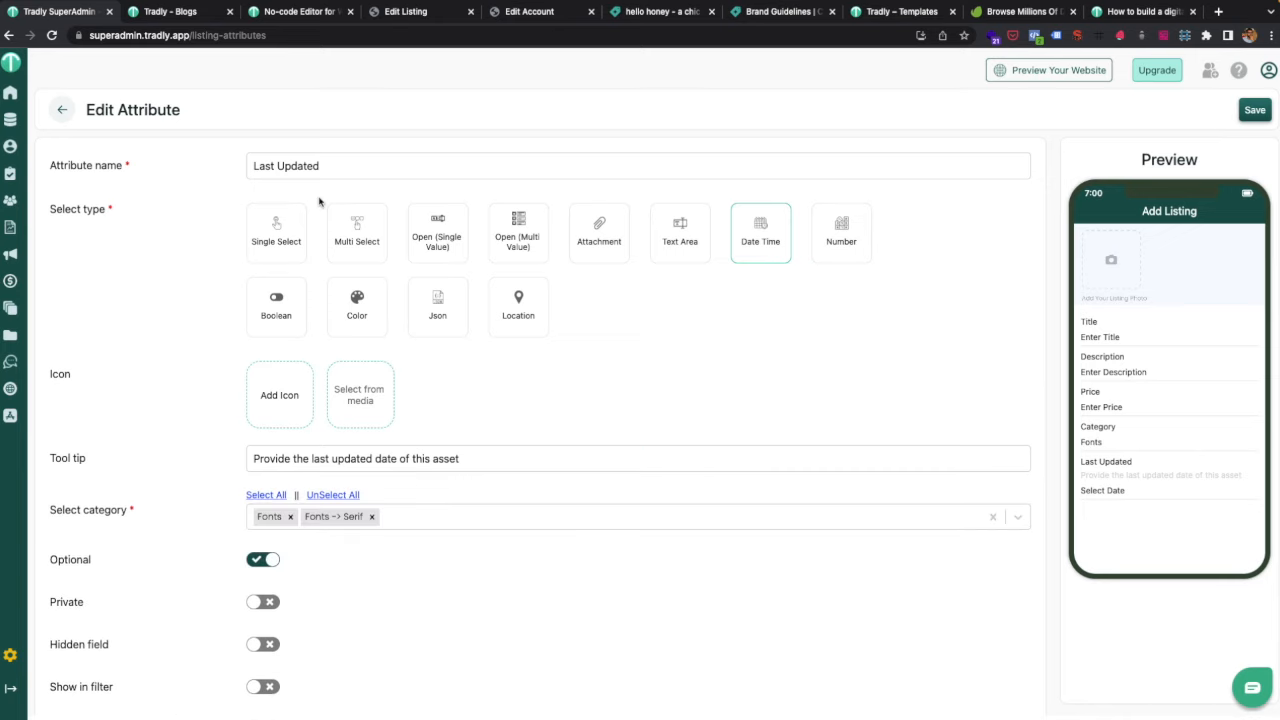
{"action": "left_click", "coordinate": [405, 13]}
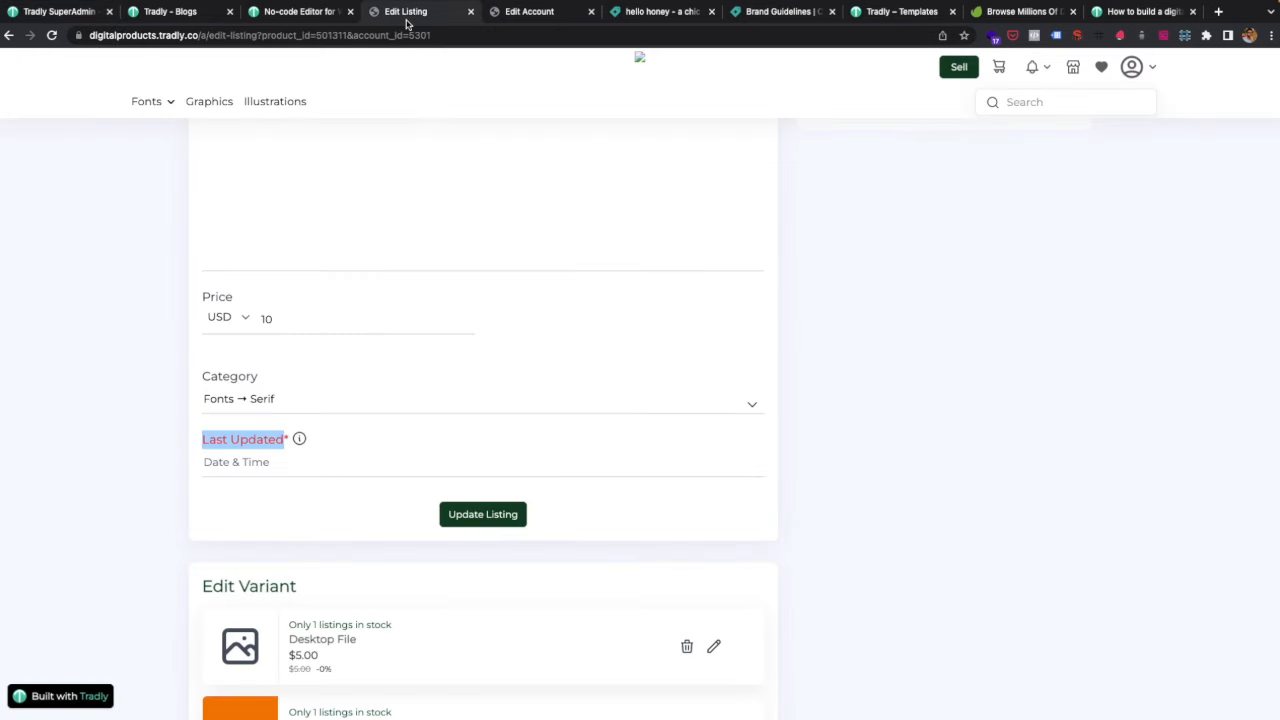
Set the Roboto listing's Last Updated field to 04/12/2023 at 5:00 PM and update the listing.
{"action": "left_click", "coordinate": [249, 471]}
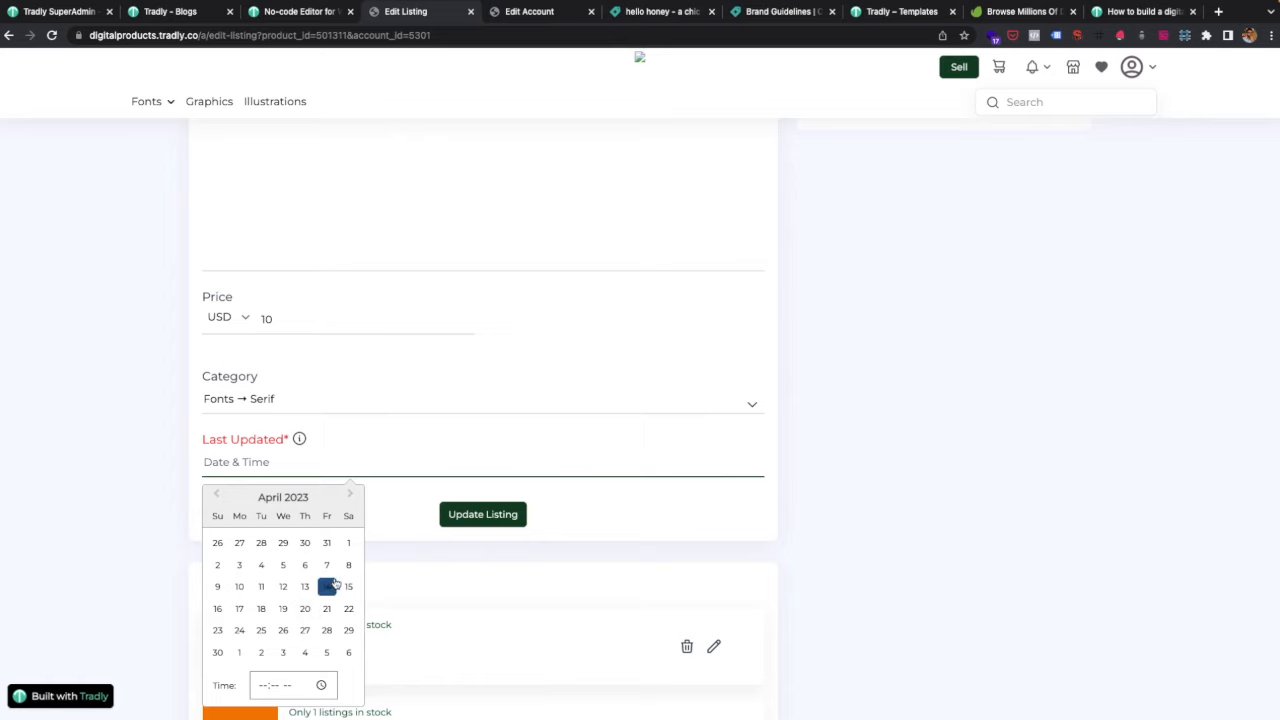
{"action": "left_click", "coordinate": [284, 588]}
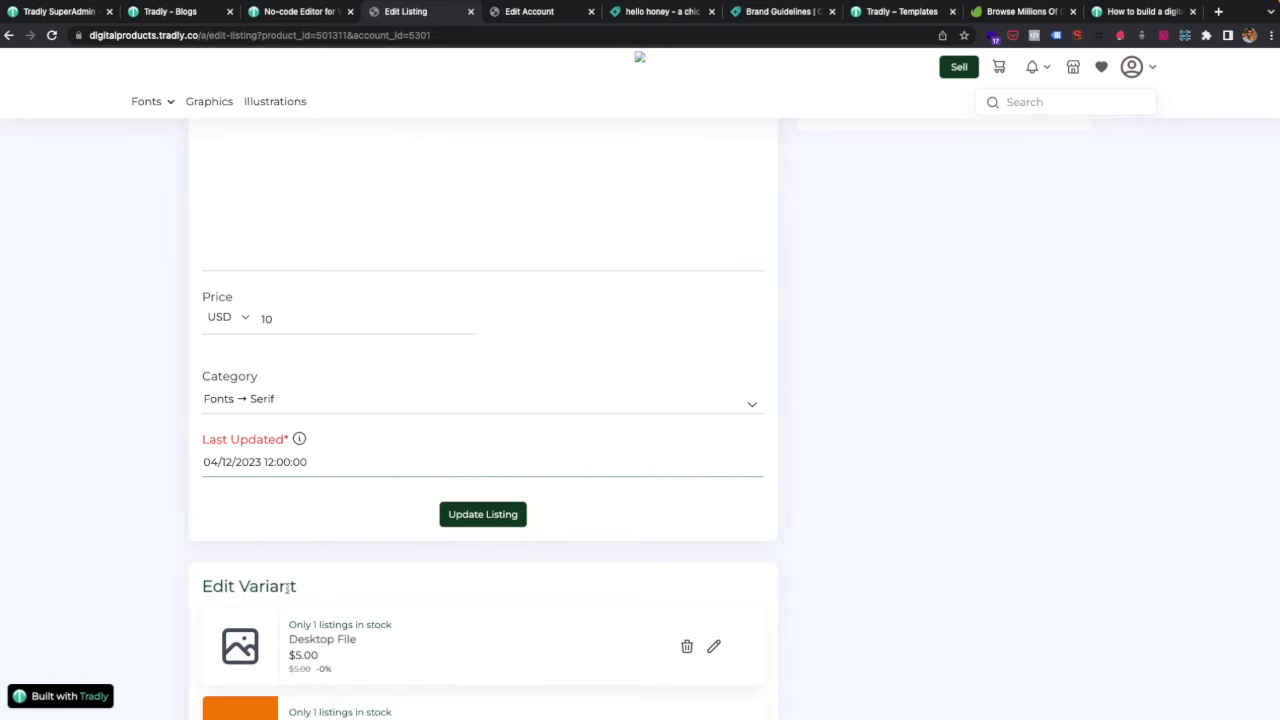
{"action": "left_click", "coordinate": [287, 461]}
{"action": "left_click", "coordinate": [266, 686]}
{"action": "type", "text": "5:00 PM"}
{"action": "left_click", "coordinate": [300, 686]}
{"action": "key", "text": "p"}
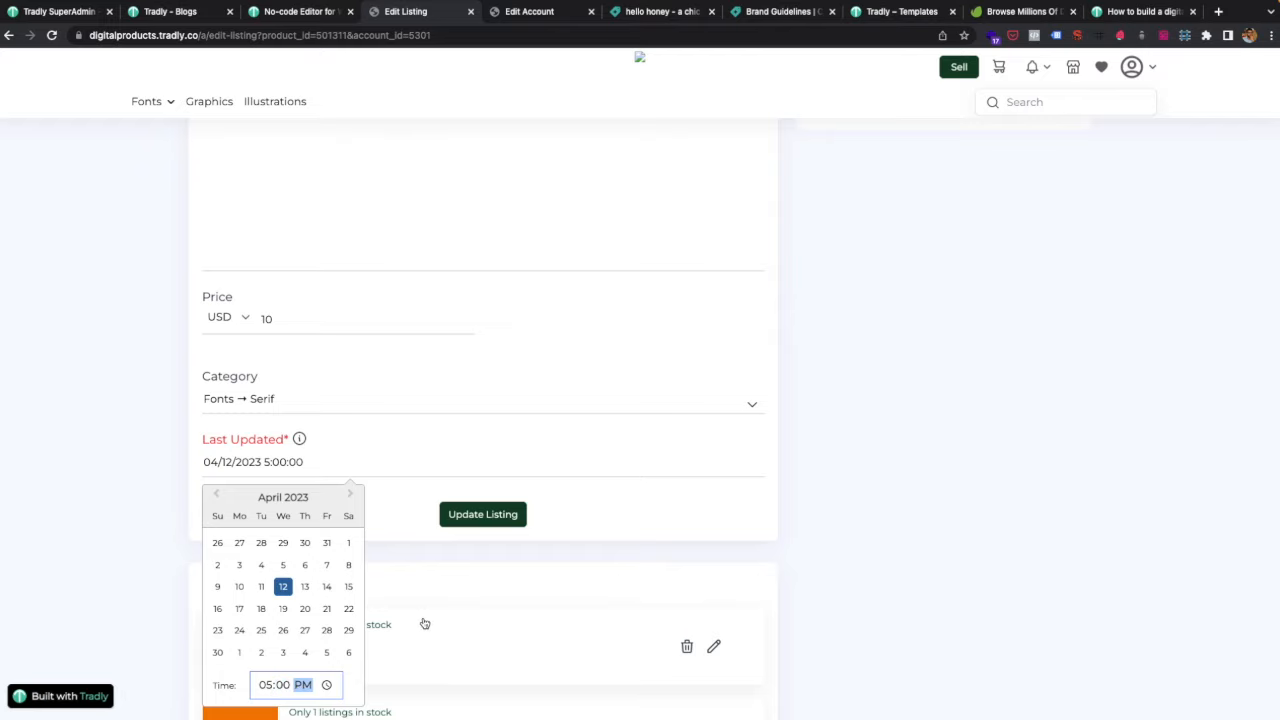
{"action": "left_click", "coordinate": [404, 502]}
{"action": "left_click", "coordinate": [477, 514]}
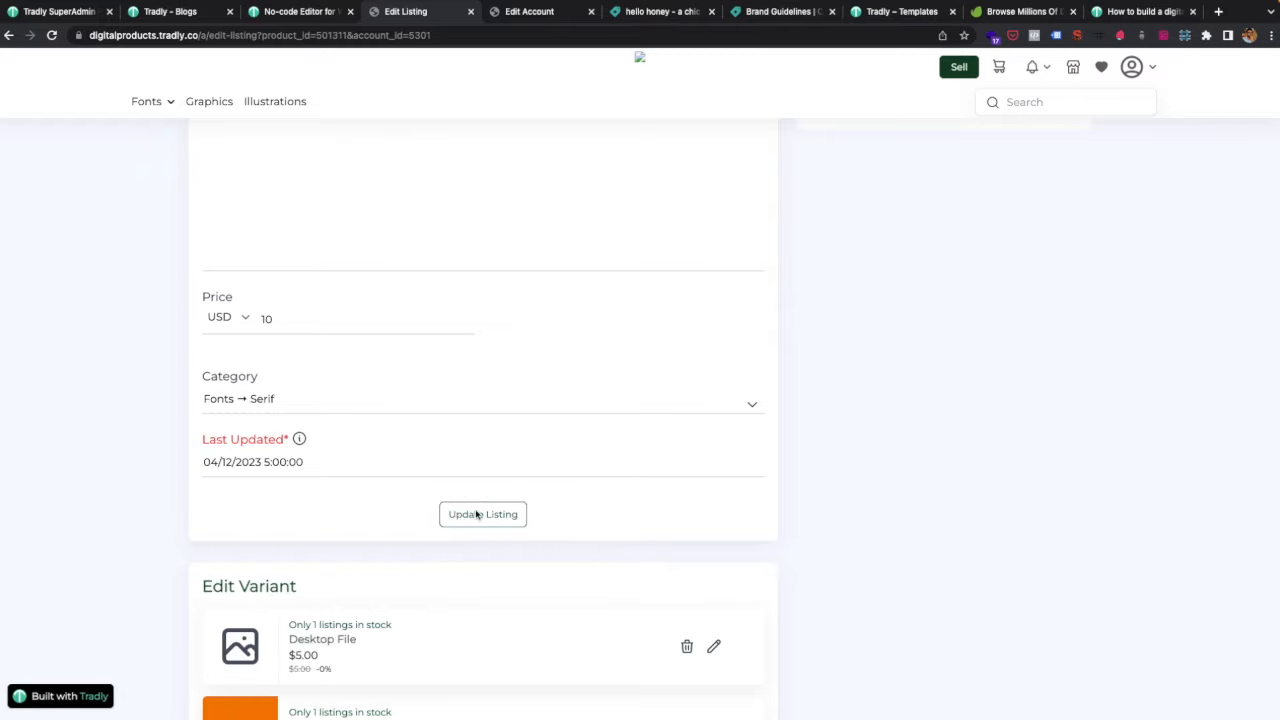
{"action": "scroll", "coordinate": [662, 410], "scroll_direction": "up", "scroll_amount": 3}
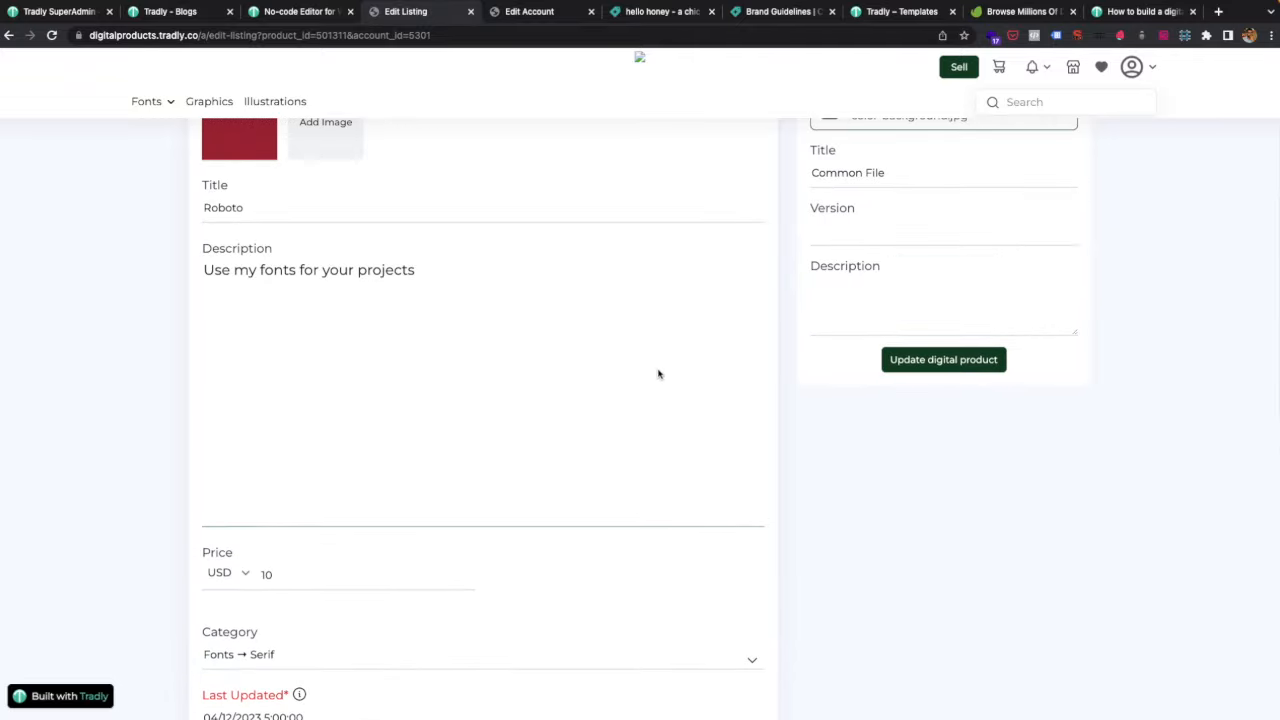
Examine the Last Updated detail and the variant selection label on Roboto's public listing page in the incognito window.
{"action": "left_click", "coordinate": [534, 11]}
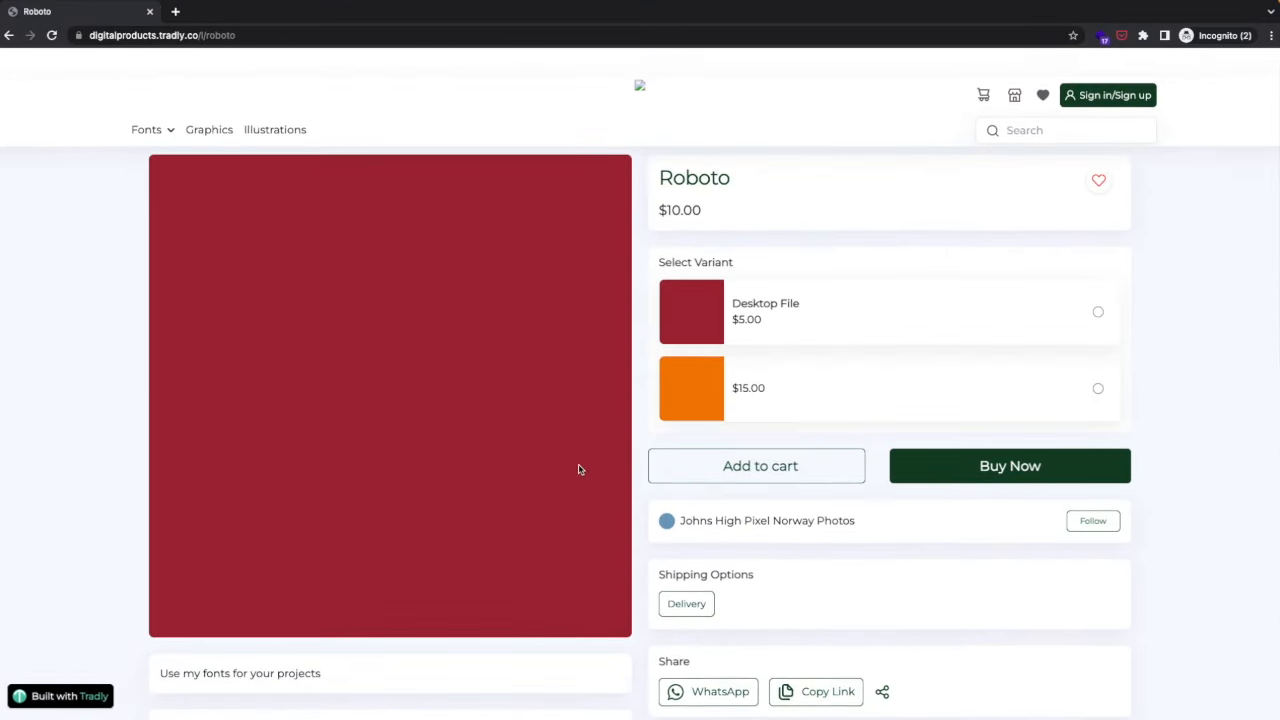
{"action": "scroll", "coordinate": [578, 478], "scroll_direction": "down", "scroll_amount": 2}
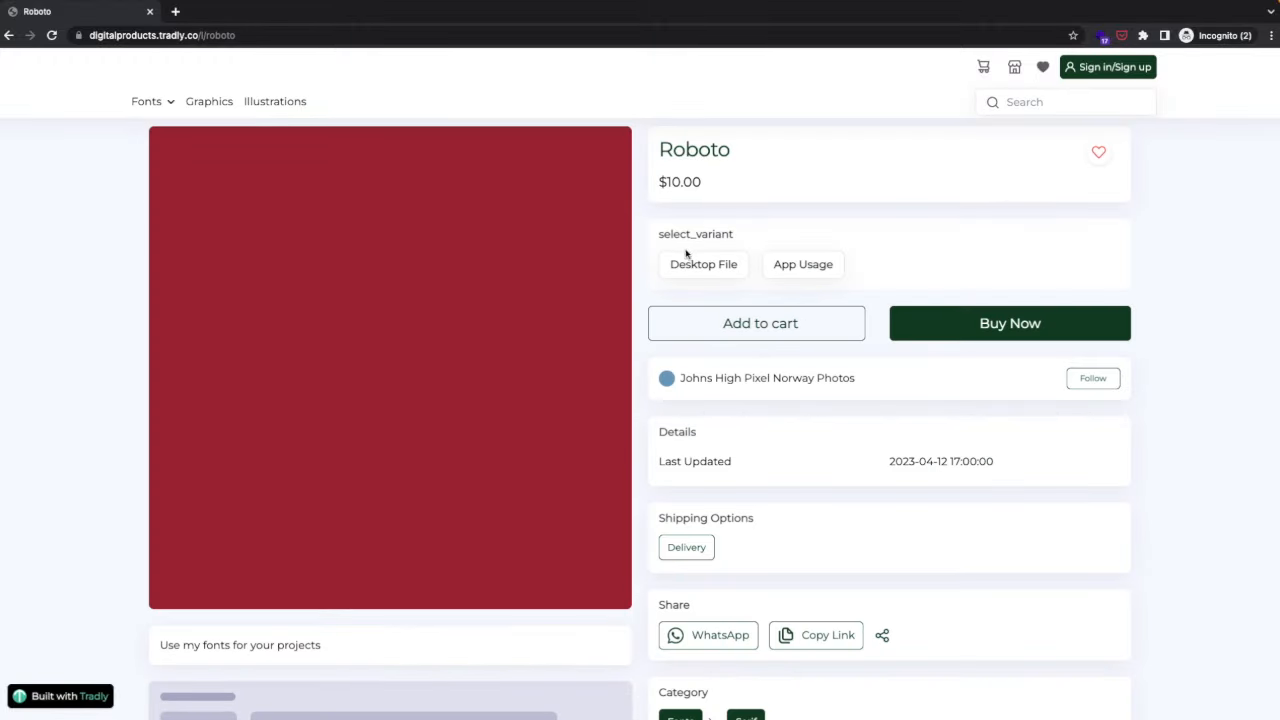
{"action": "scroll", "coordinate": [729, 438], "scroll_direction": "down", "scroll_amount": 2}
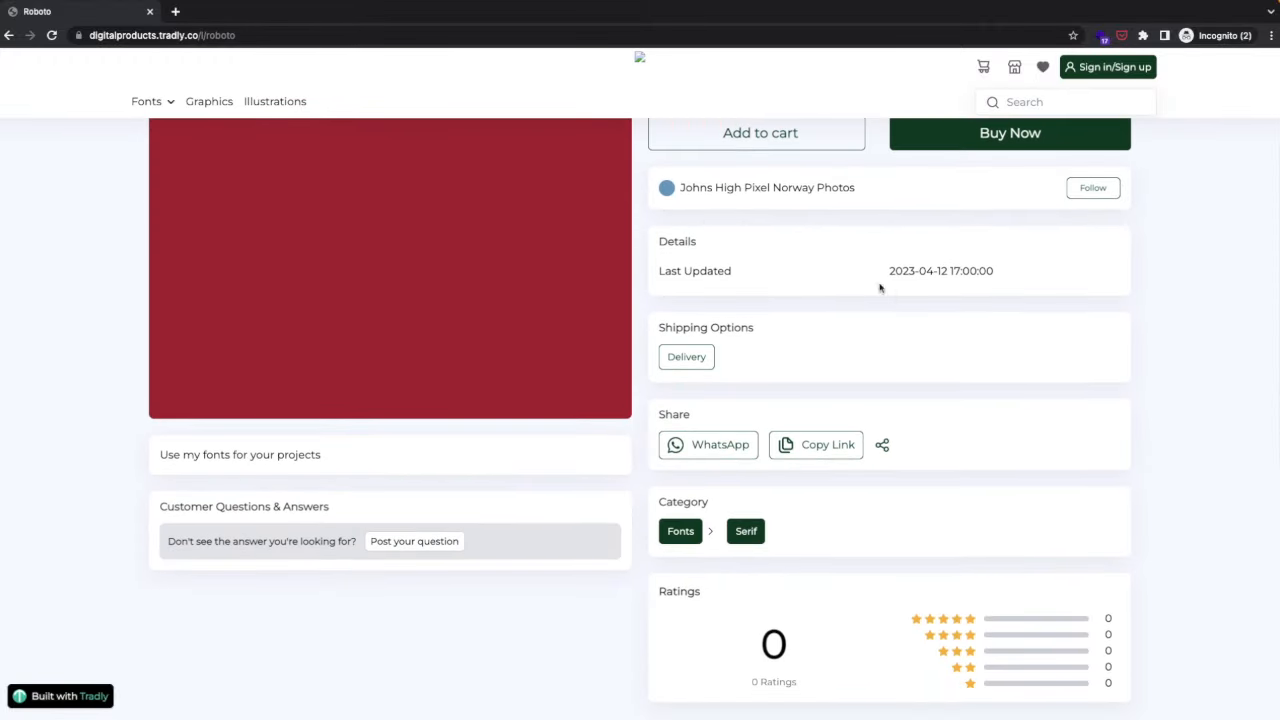
{"action": "left_click_drag", "start_coordinate": [892, 270], "coordinate": [990, 270]}
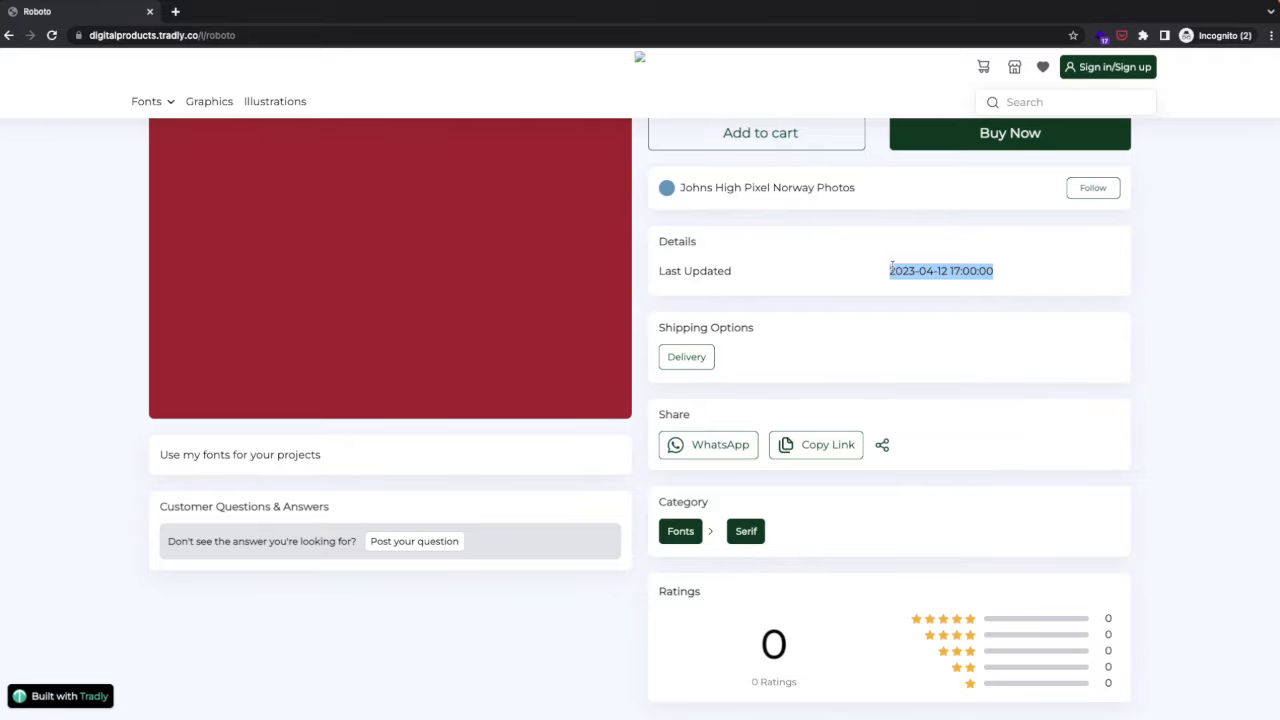
{"action": "scroll", "coordinate": [830, 300], "scroll_direction": "up", "scroll_amount": 1}
{"action": "key", "text": "ctrl+Left"}
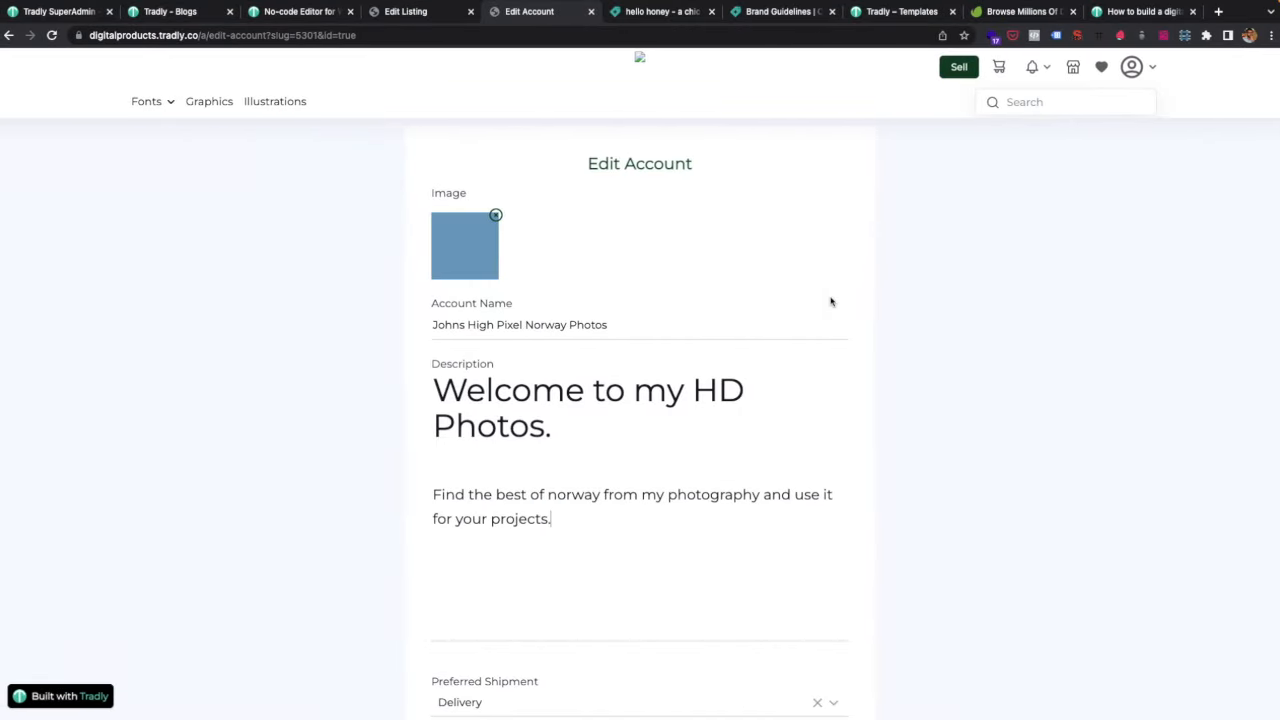
{"action": "key", "text": "ctrl+Right"}
{"action": "scroll", "coordinate": [920, 303], "scroll_direction": "up", "scroll_amount": 2}
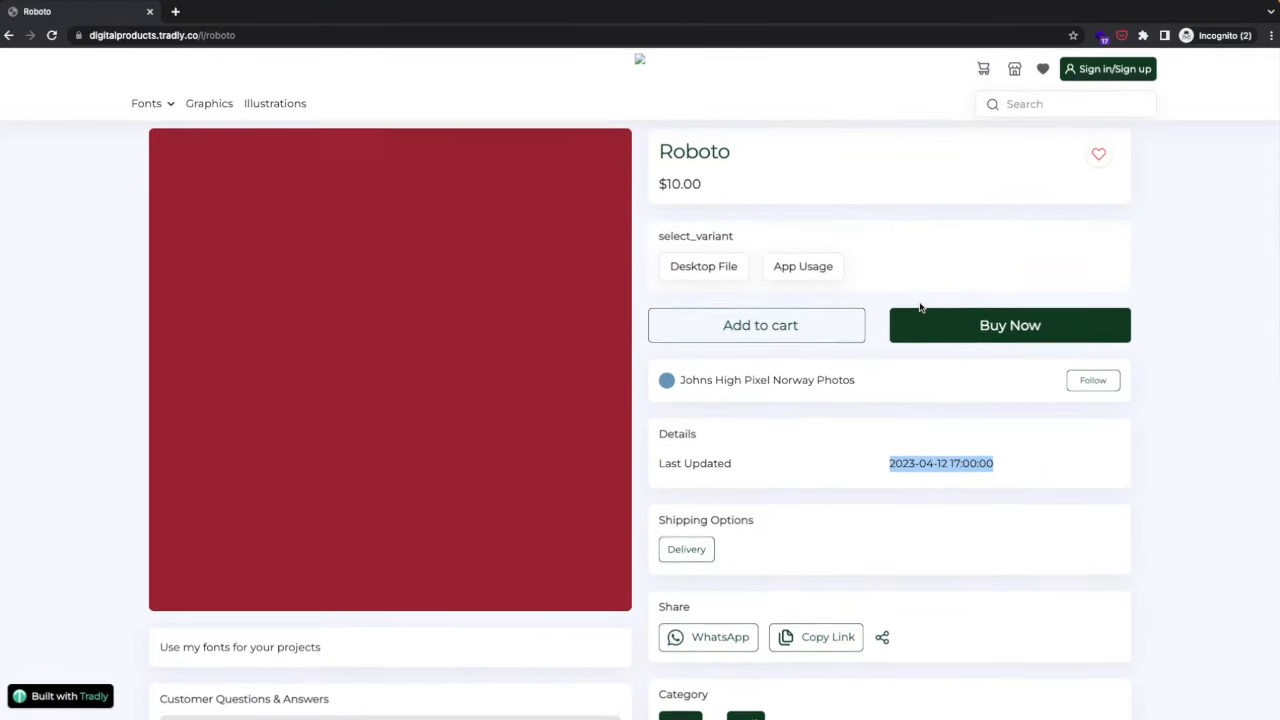
{"action": "left_click_drag", "start_coordinate": [751, 234], "coordinate": [651, 229]}
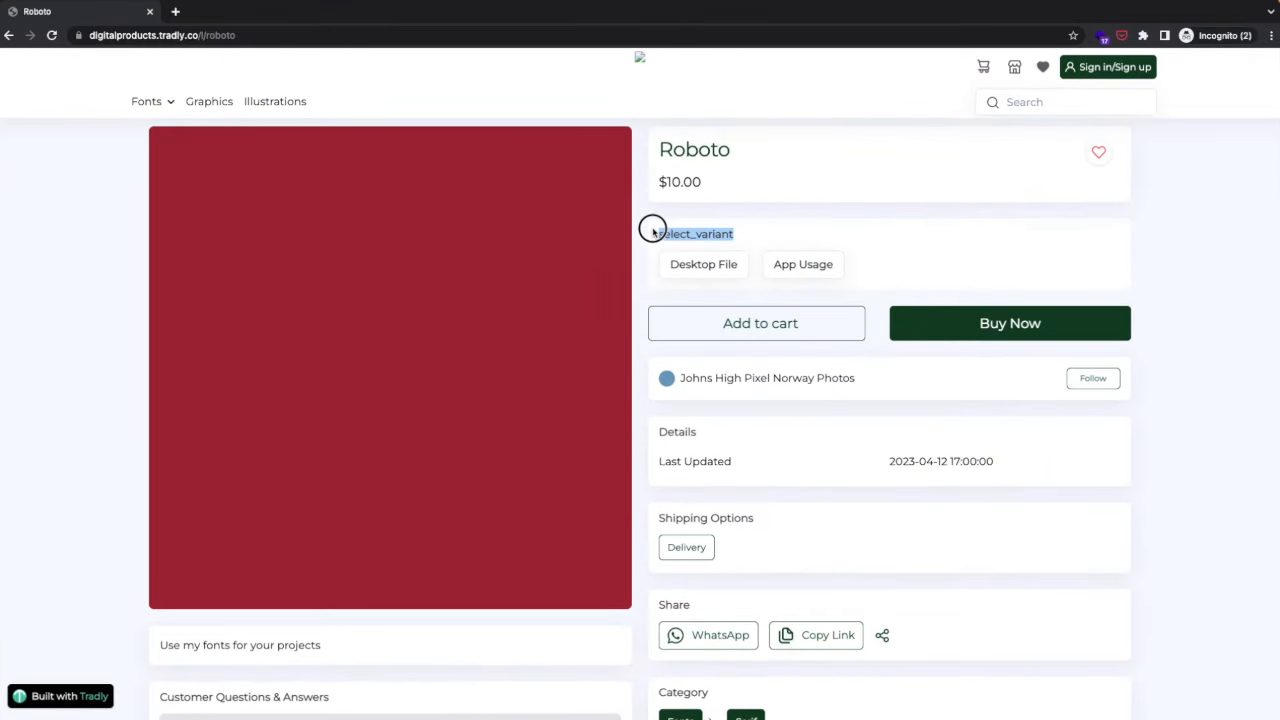
Return to Tradly SuperAdmin and open the website's text customisation page.
{"action": "key", "text": "ctrl+Left"}
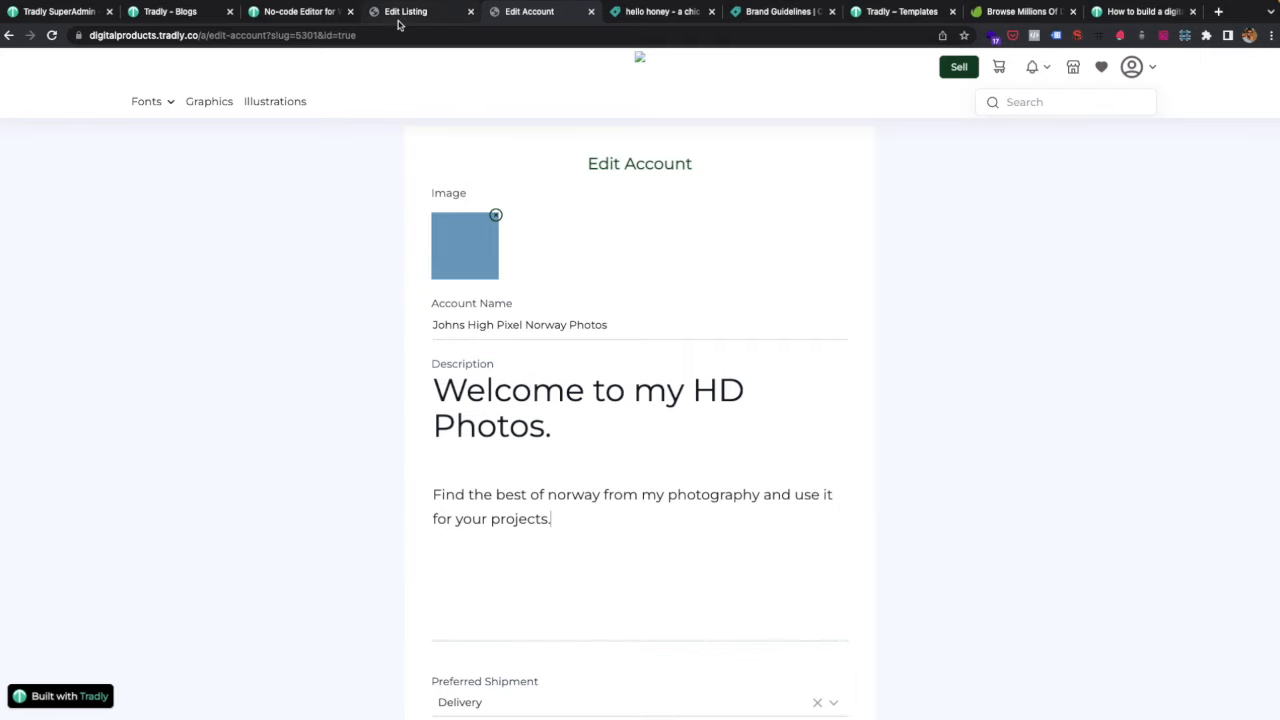
{"action": "left_click", "coordinate": [303, 10]}
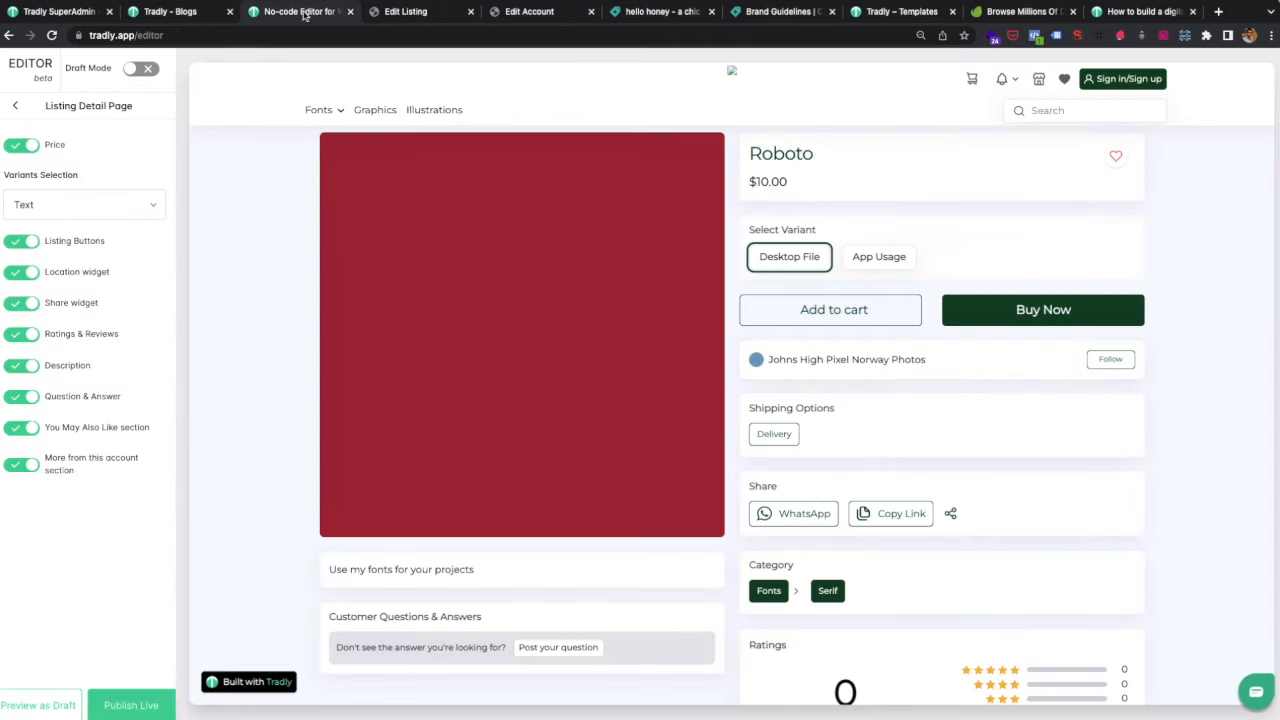
{"action": "left_click", "coordinate": [180, 13]}
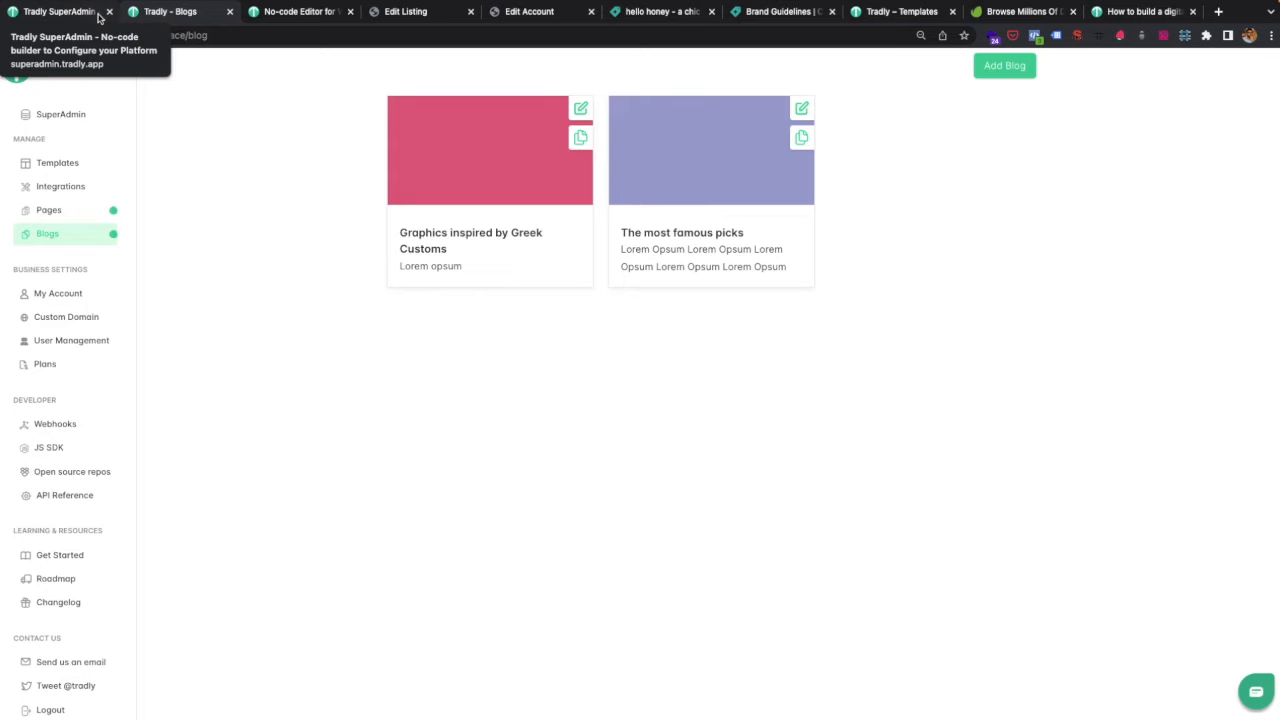
{"action": "left_click", "coordinate": [99, 17]}
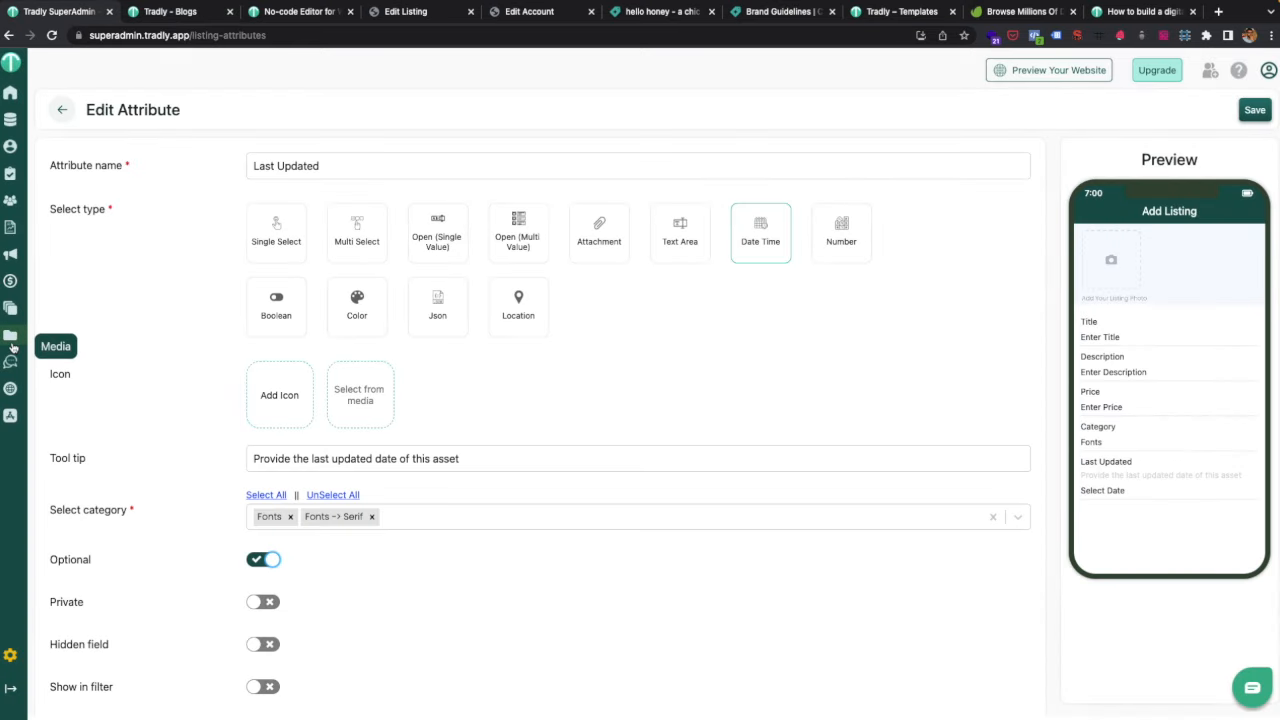
{"action": "mouse_move", "coordinate": [10, 388]}
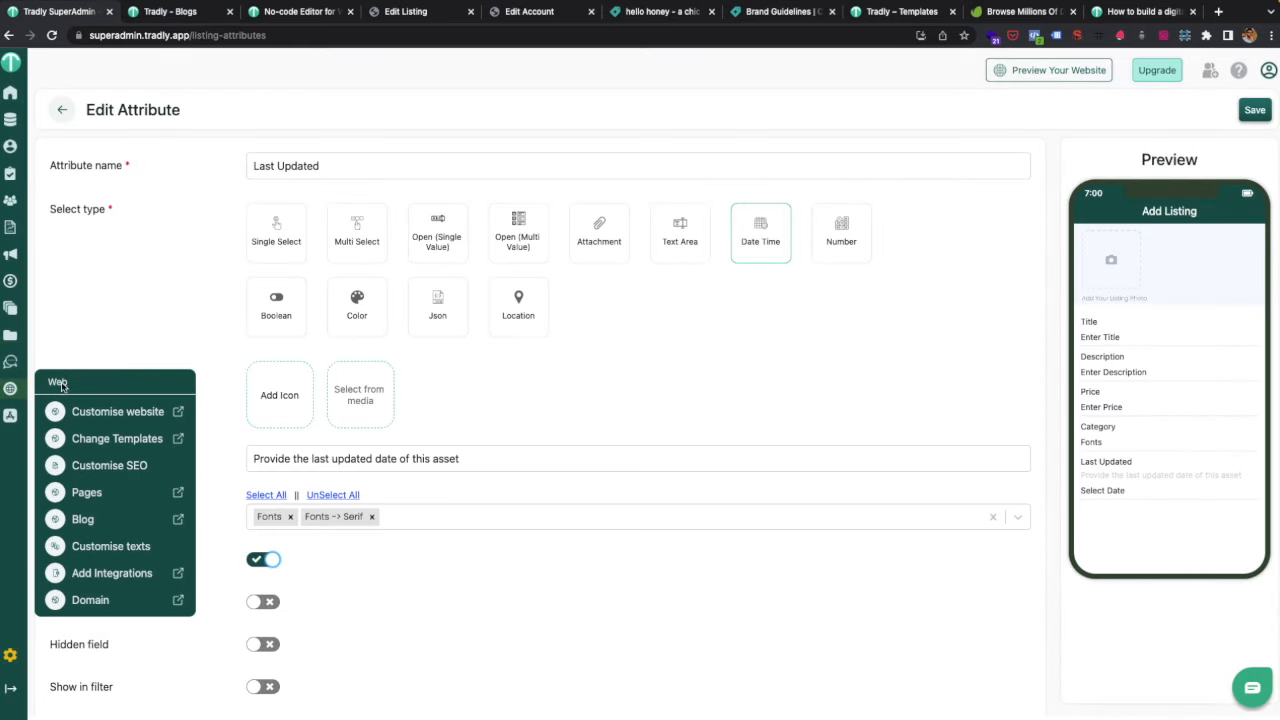
{"action": "left_click", "coordinate": [106, 548]}
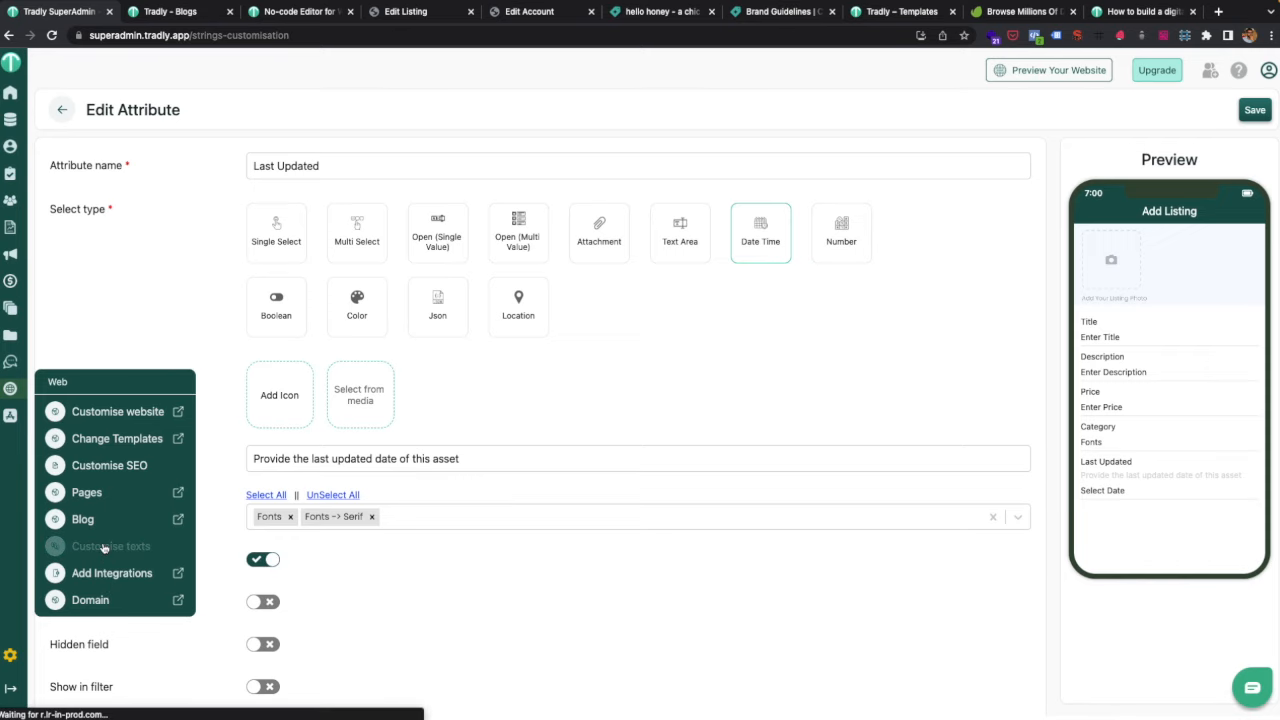
Copy the select_variant label from the public Roboto page and search the customisable strings for it.
{"action": "key", "text": "ctrl+Right"}
{"action": "left_click_drag", "start_coordinate": [743, 235], "coordinate": [656, 236]}
{"action": "key", "text": "super+c"}
{"action": "key", "text": "ctrl+Left"}
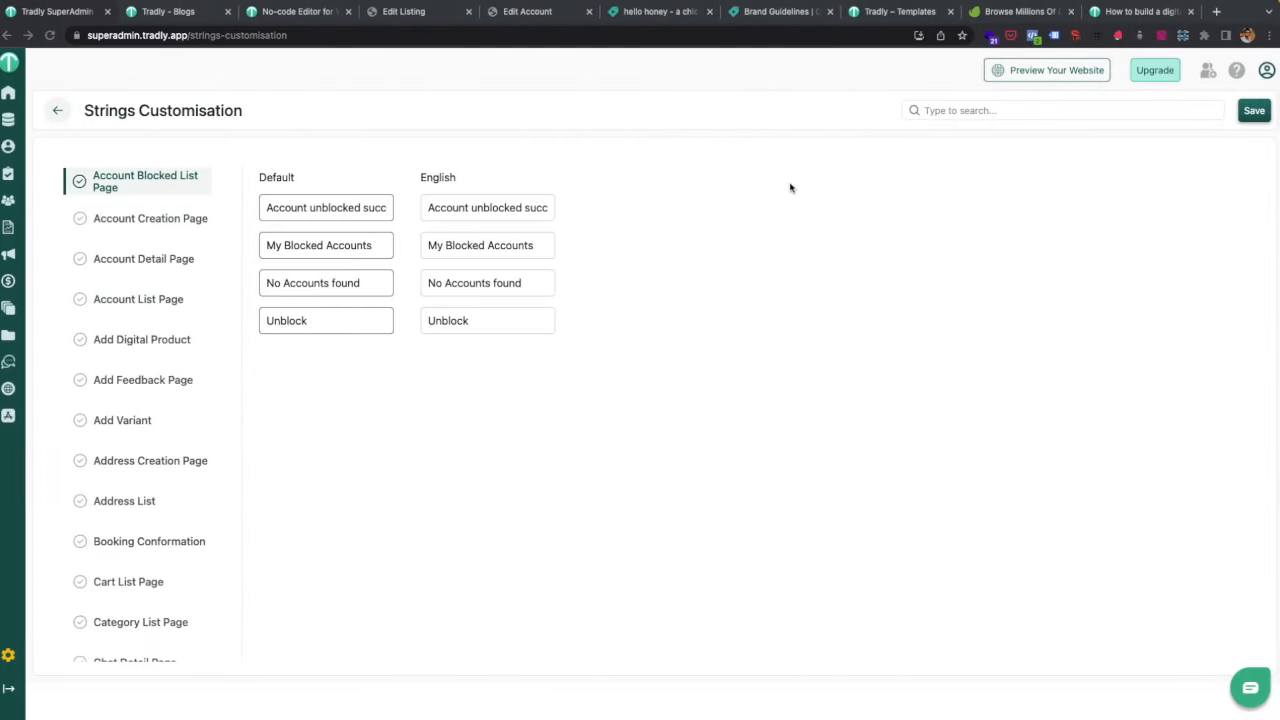
{"action": "left_click", "coordinate": [954, 110]}
{"action": "key", "text": "super+v"}
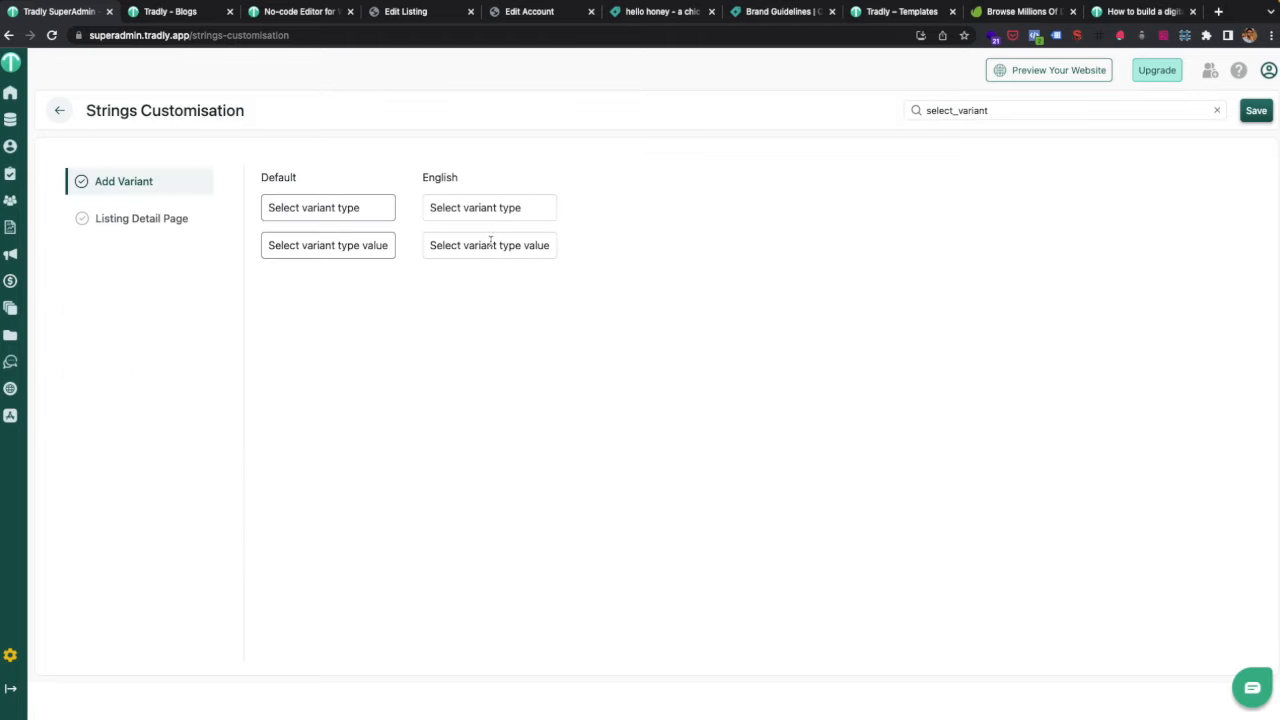
Change the Listing Detail Page's English text for select_variant to "Select Options" and save the strings.
{"action": "left_click", "coordinate": [133, 218]}
{"action": "left_click", "coordinate": [462, 210]}
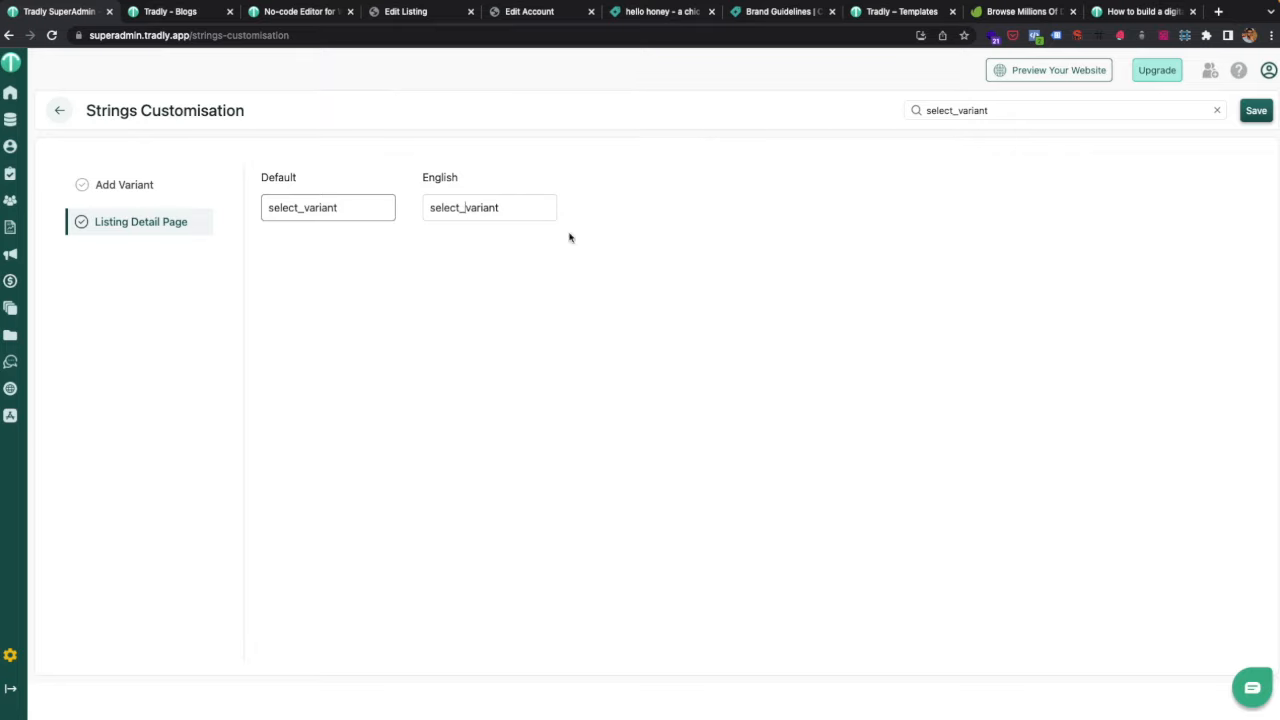
{"action": "key", "text": "BackSpace"}
{"action": "key", "text": "Delete"}
{"action": "type", "text": "S"}
{"action": "left_click_drag", "start_coordinate": [464, 207], "coordinate": [580, 208]}
{"action": "type", "text": "Options"}
{"action": "left_click", "coordinate": [1256, 111]}
Reload the public Roboto page and check the variant label, details and remaining page sections.
{"action": "key", "text": "ctrl+Right"}
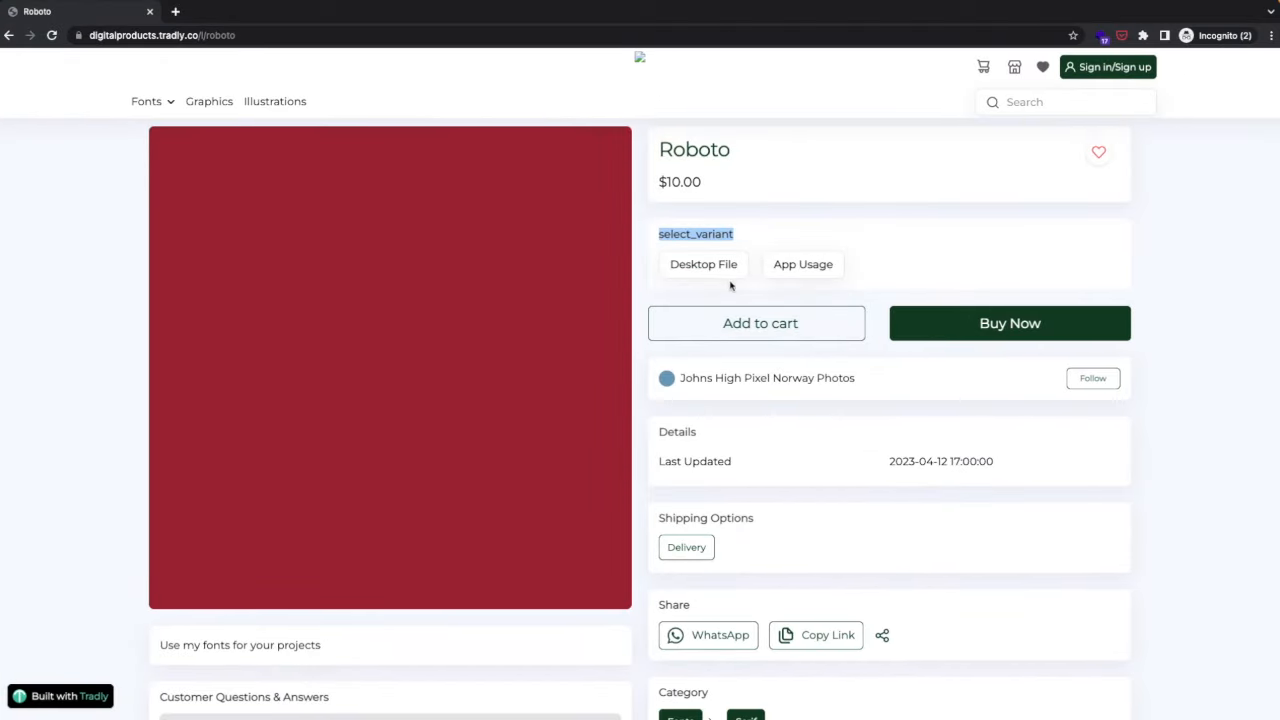
{"action": "scroll", "coordinate": [788, 375], "scroll_direction": "down", "scroll_amount": 2}
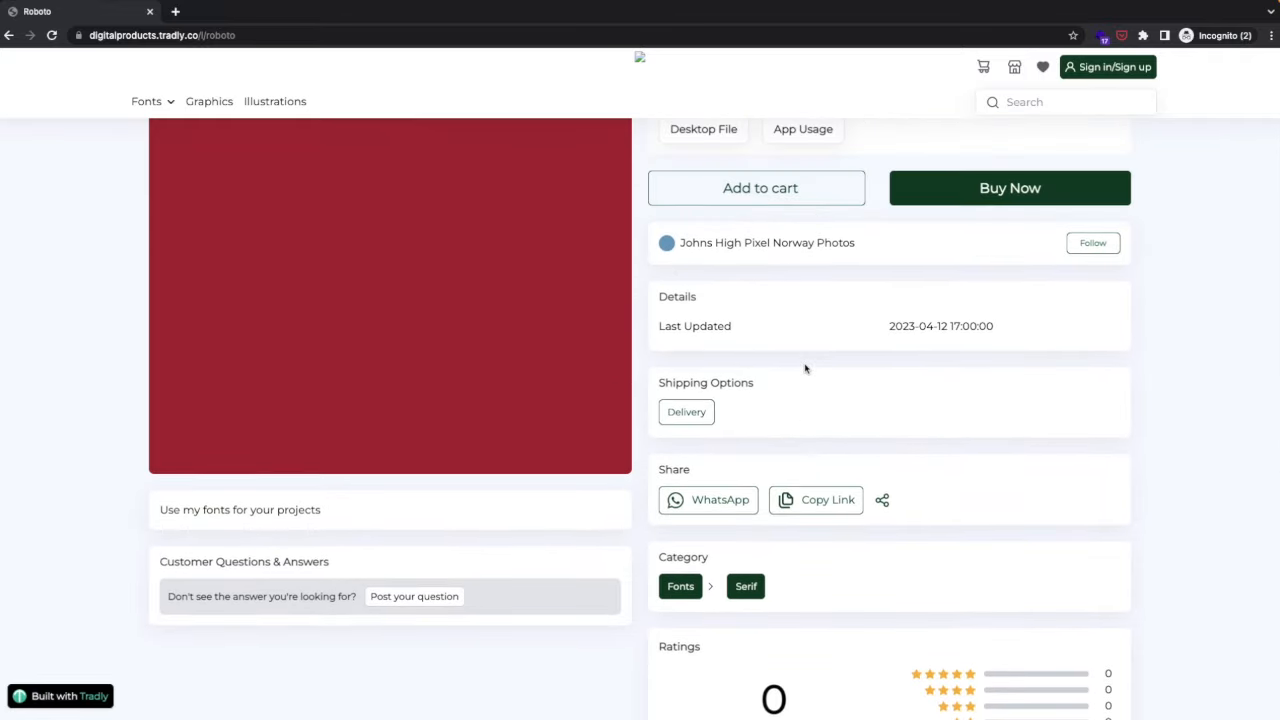
{"action": "scroll", "coordinate": [805, 369], "scroll_direction": "down", "scroll_amount": 5}
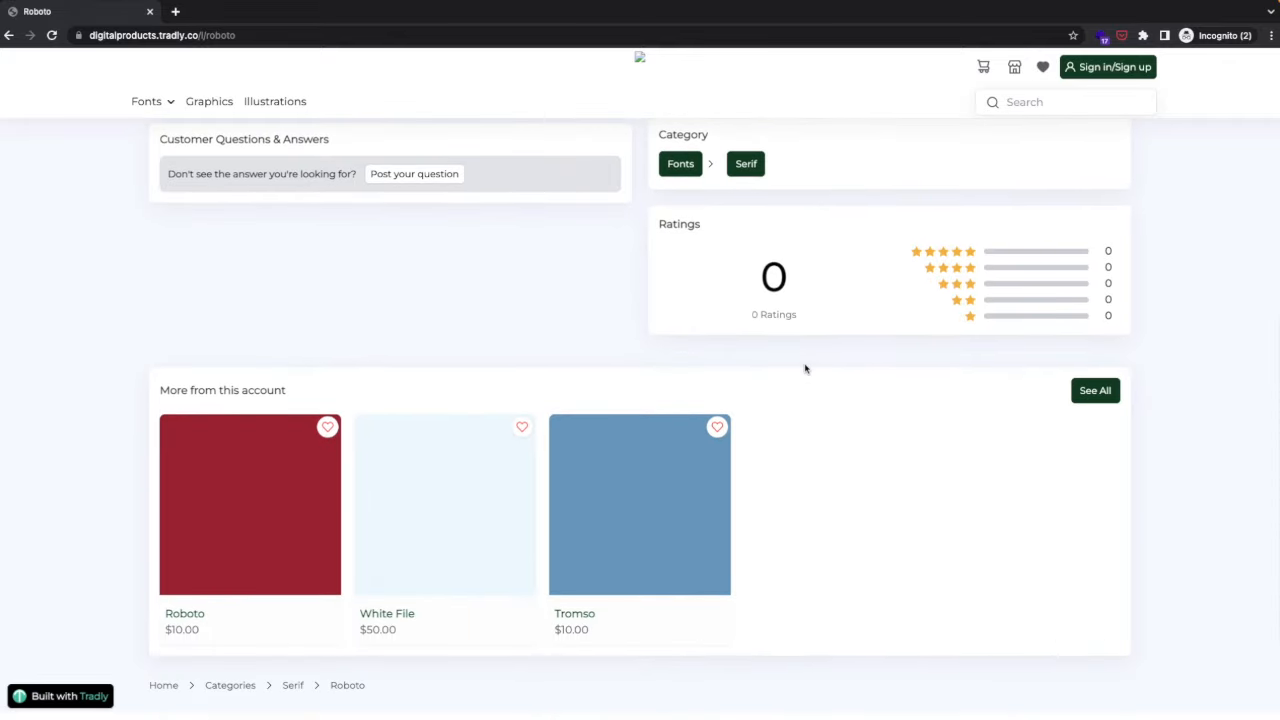
{"action": "scroll", "coordinate": [805, 369], "scroll_direction": "up", "scroll_amount": 5}
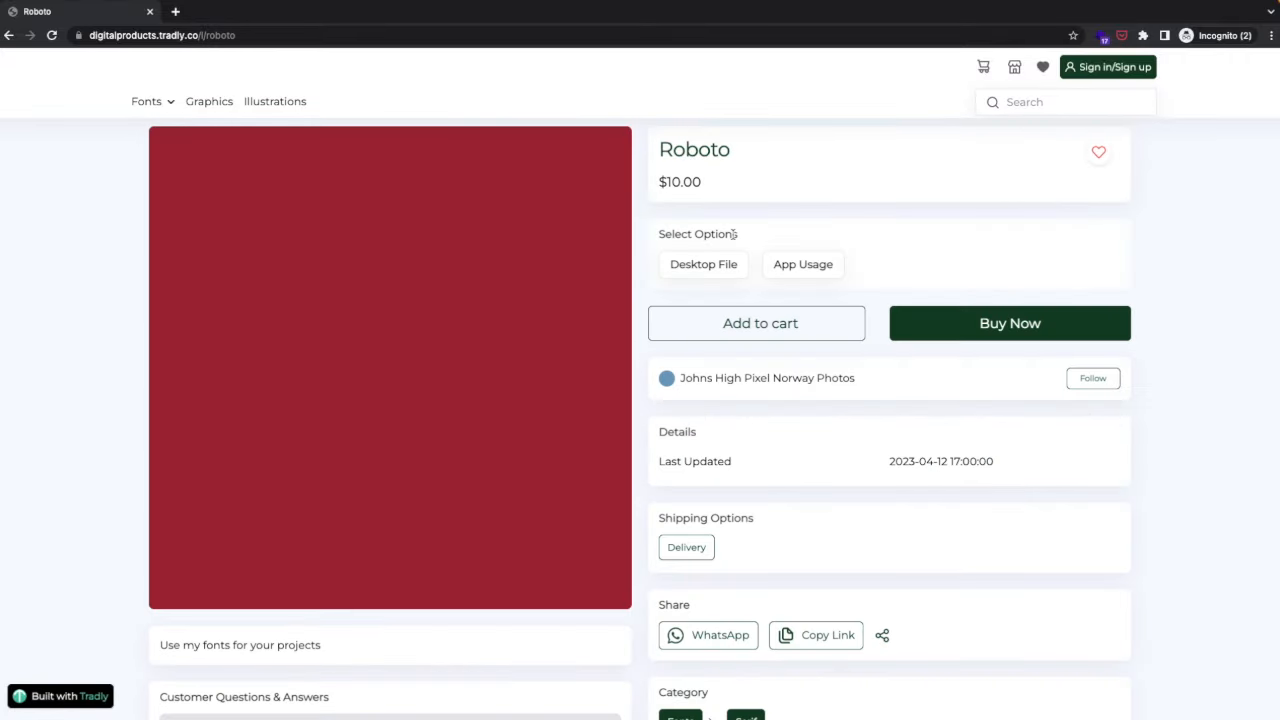
{"action": "scroll", "coordinate": [763, 491], "scroll_direction": "down", "scroll_amount": 2}
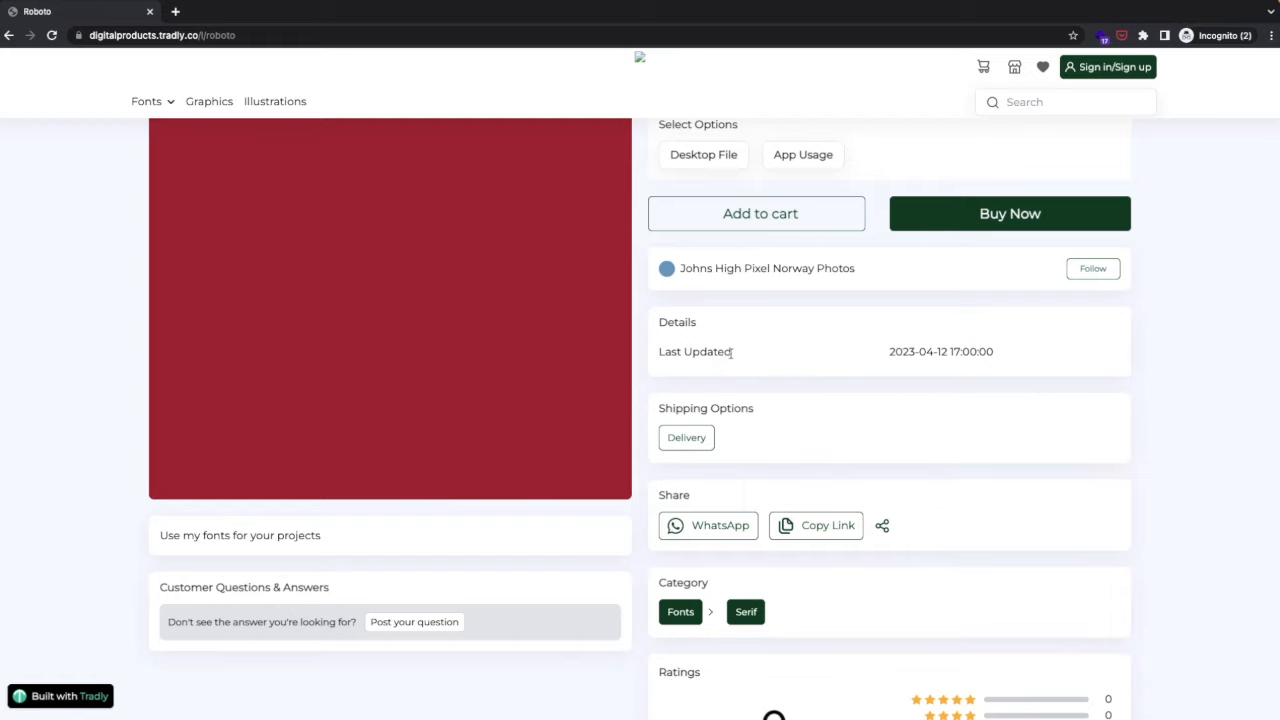
Examine the product specs and shop sections on Creative Market's hello honey page, and return to the Roboto page for comparison.
{"action": "key", "text": "ctrl+Left"}
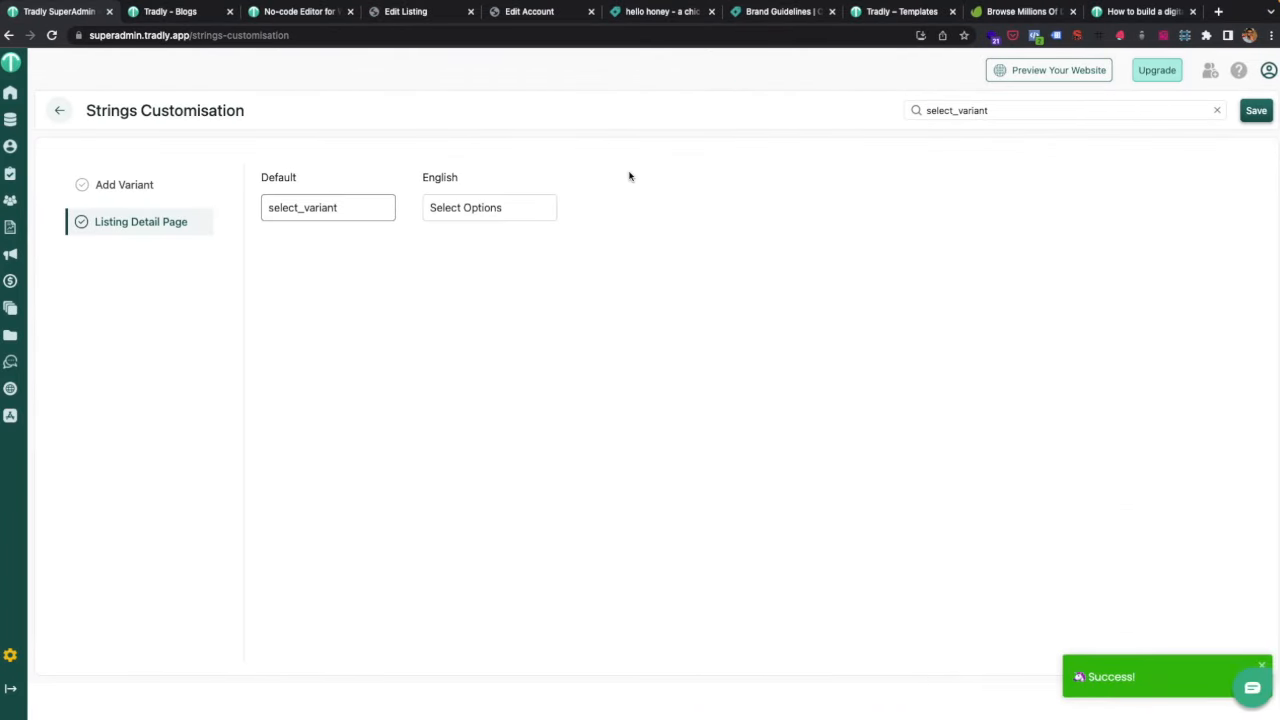
{"action": "left_click", "coordinate": [640, 20]}
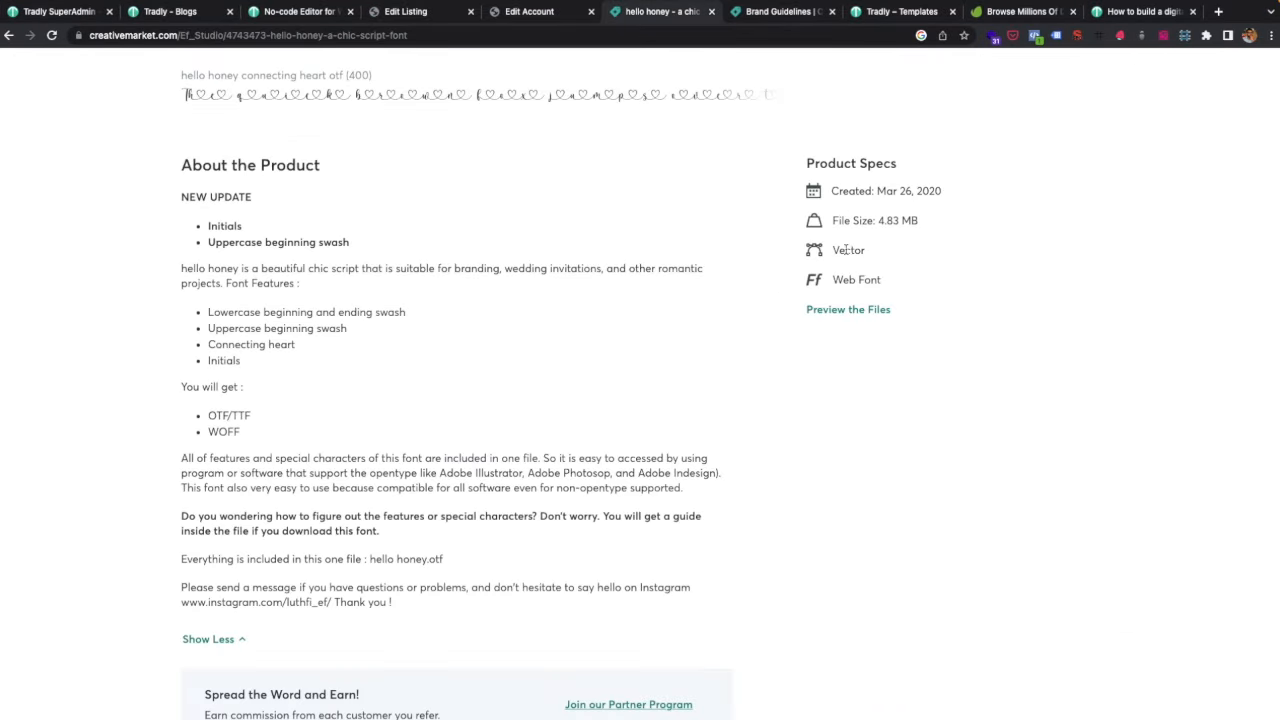
{"action": "scroll", "coordinate": [654, 335], "scroll_direction": "down", "scroll_amount": 6}
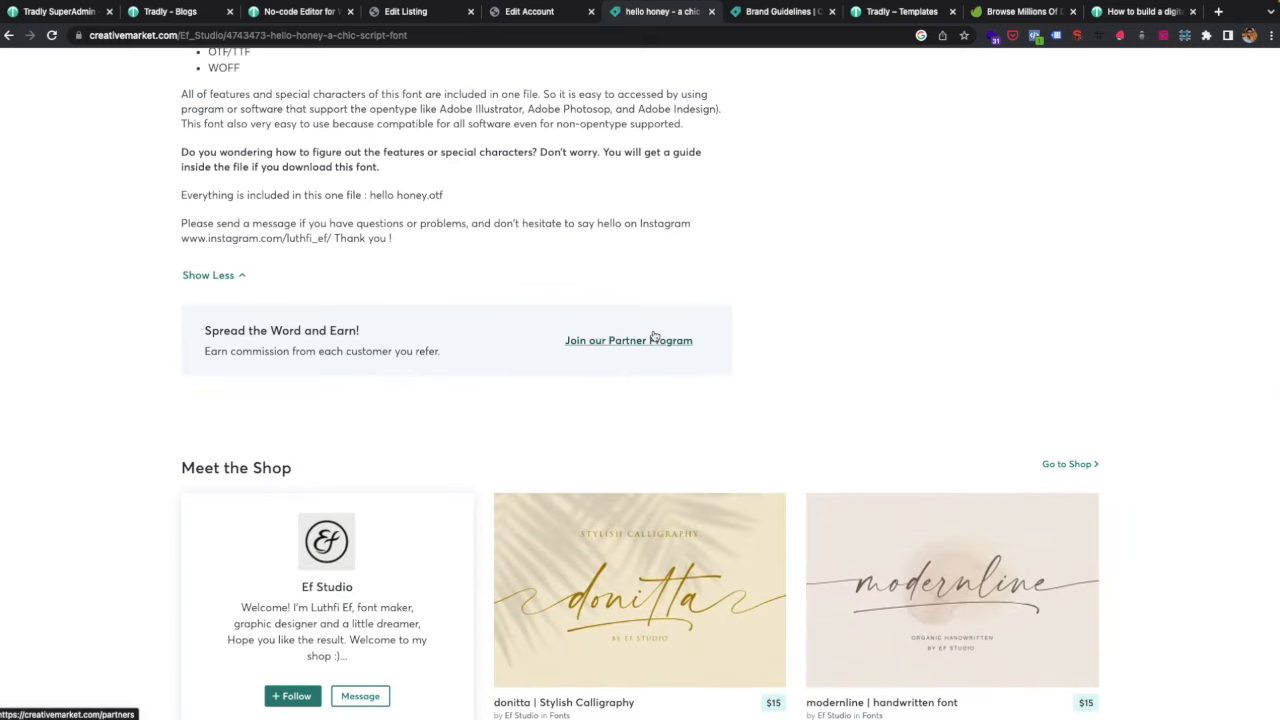
{"action": "scroll", "coordinate": [460, 337], "scroll_direction": "down", "scroll_amount": 5}
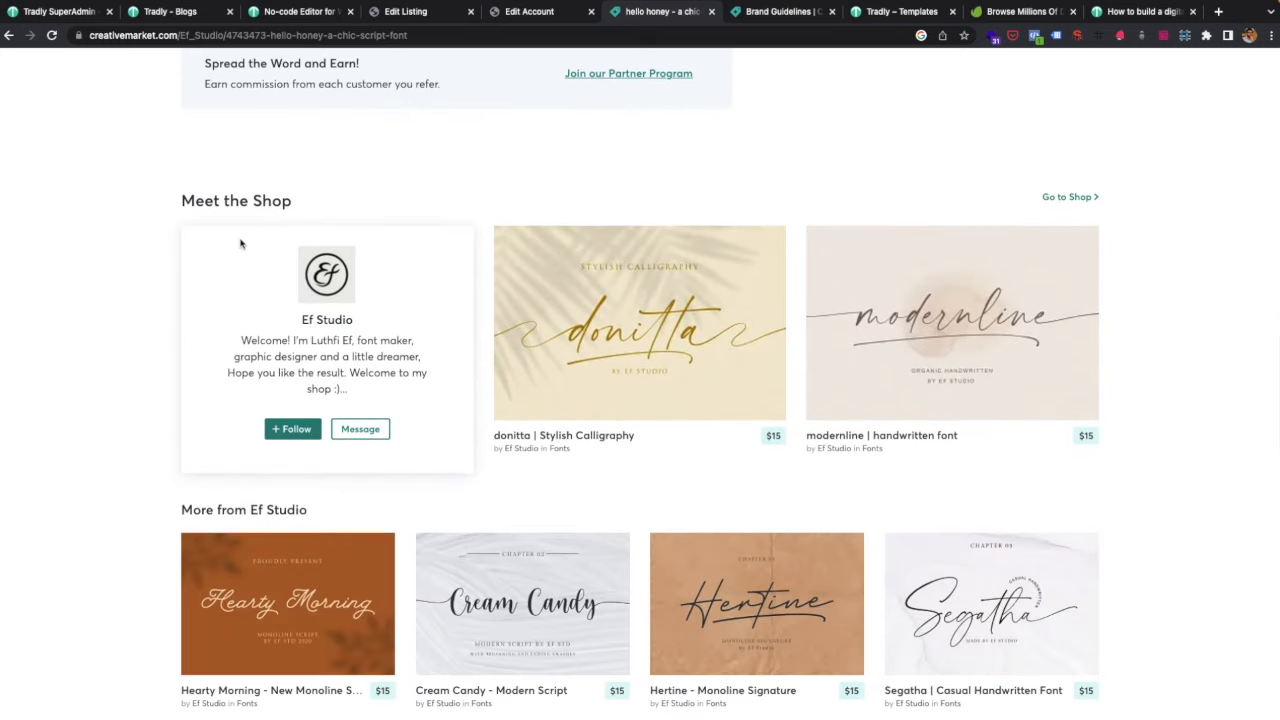
{"action": "scroll", "coordinate": [207, 484], "scroll_direction": "down", "scroll_amount": 1}
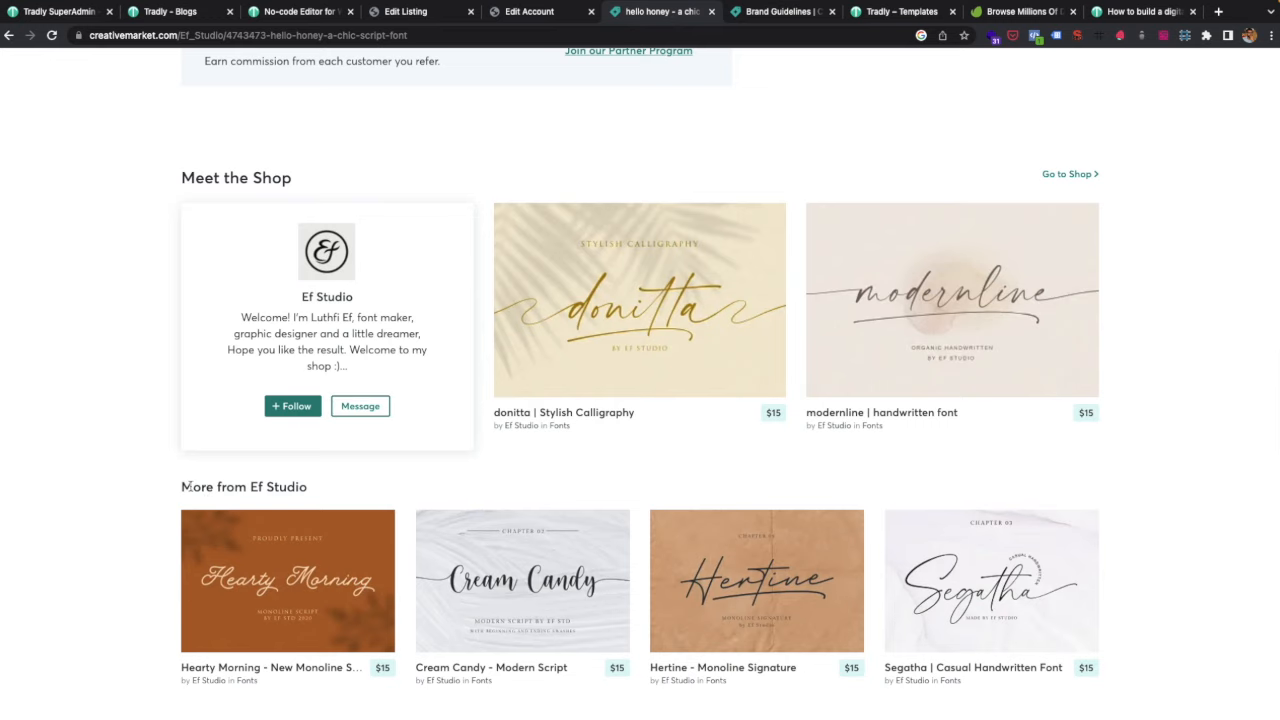
{"action": "key", "text": "ctrl+Right"}
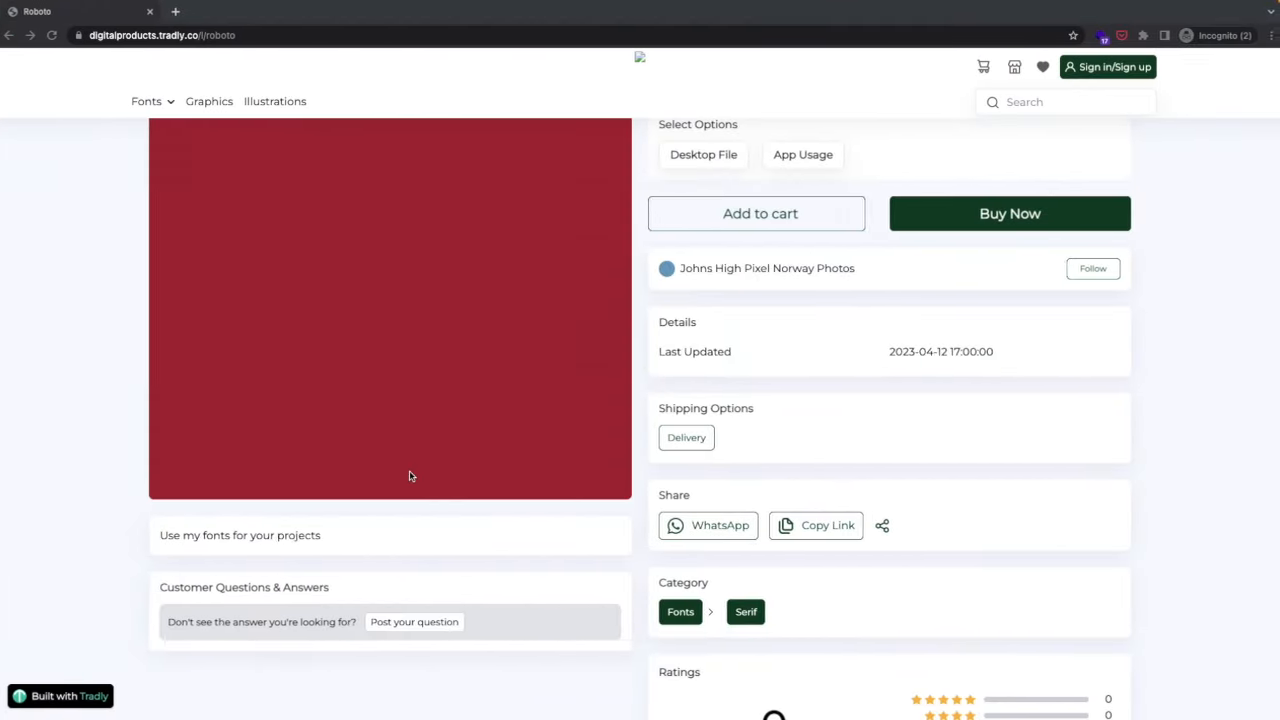
Compare the public Roboto page's account listings with the shop, More from Ef Studio and You May Also Like sections on Creative Market's hello honey page.
{"action": "scroll", "coordinate": [410, 475], "scroll_direction": "down", "scroll_amount": 9}
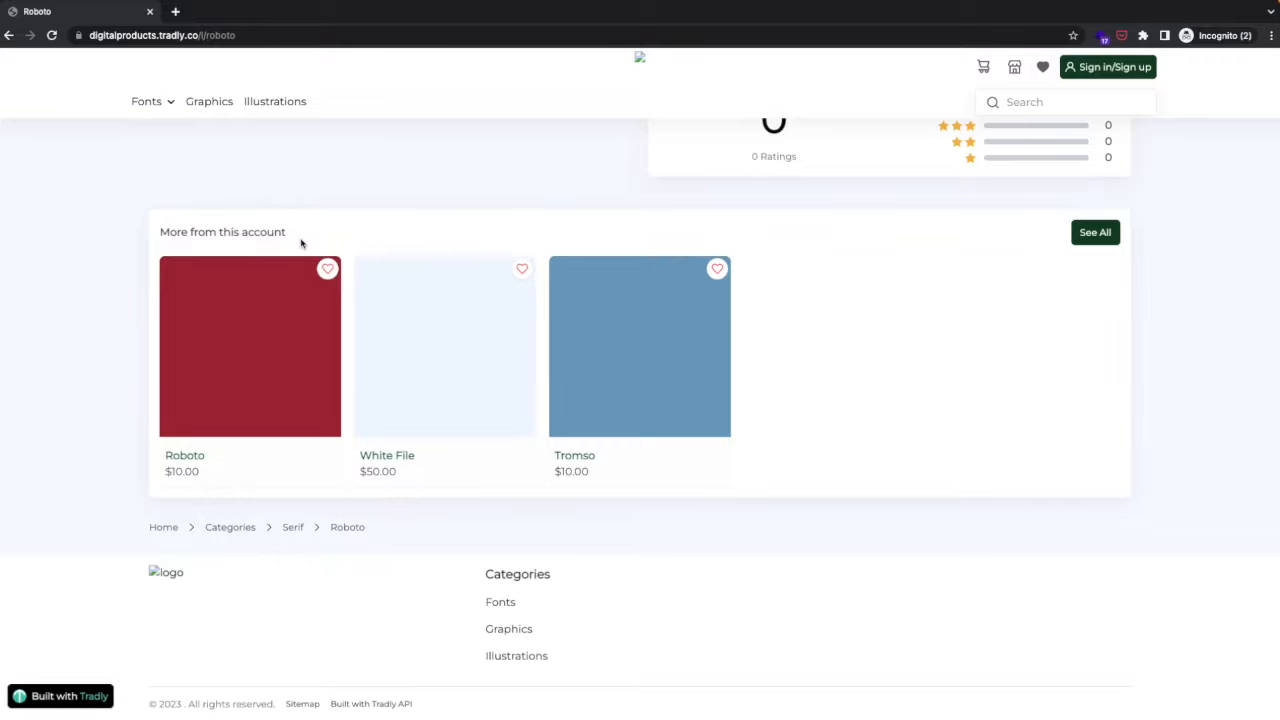
{"action": "key", "text": "ctrl+Left"}
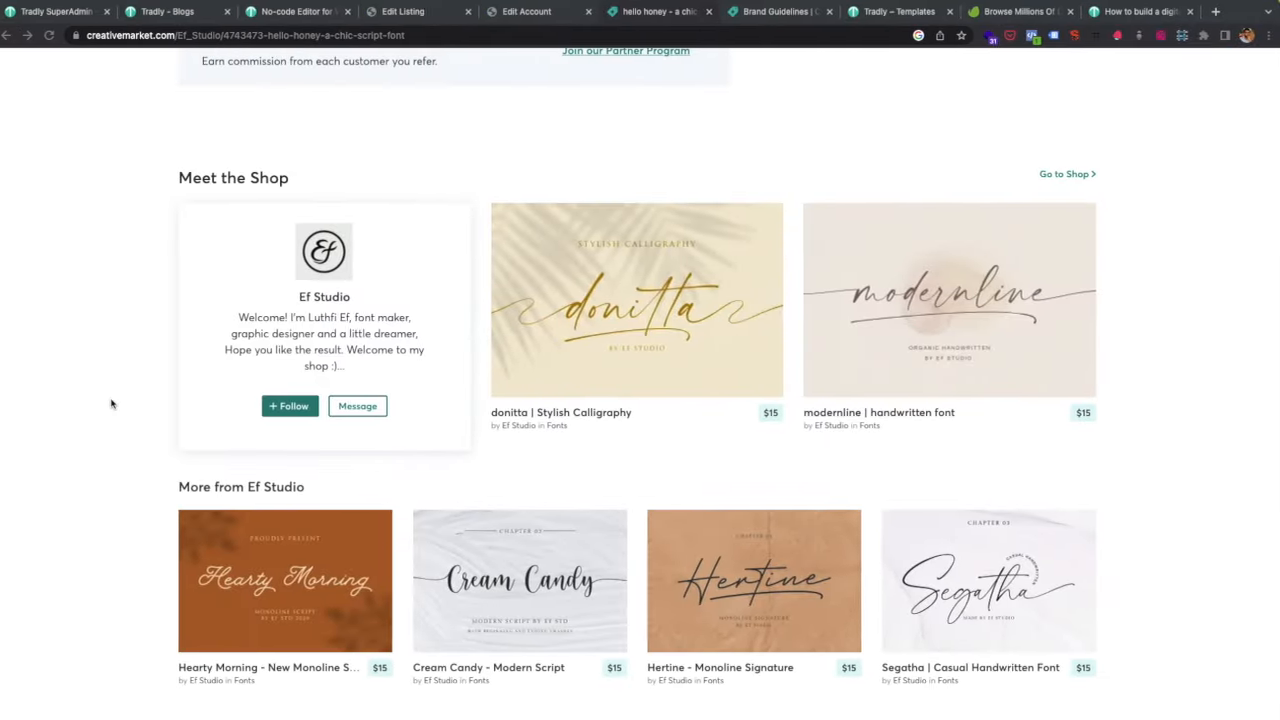
{"action": "key", "text": "ctrl+Right"}
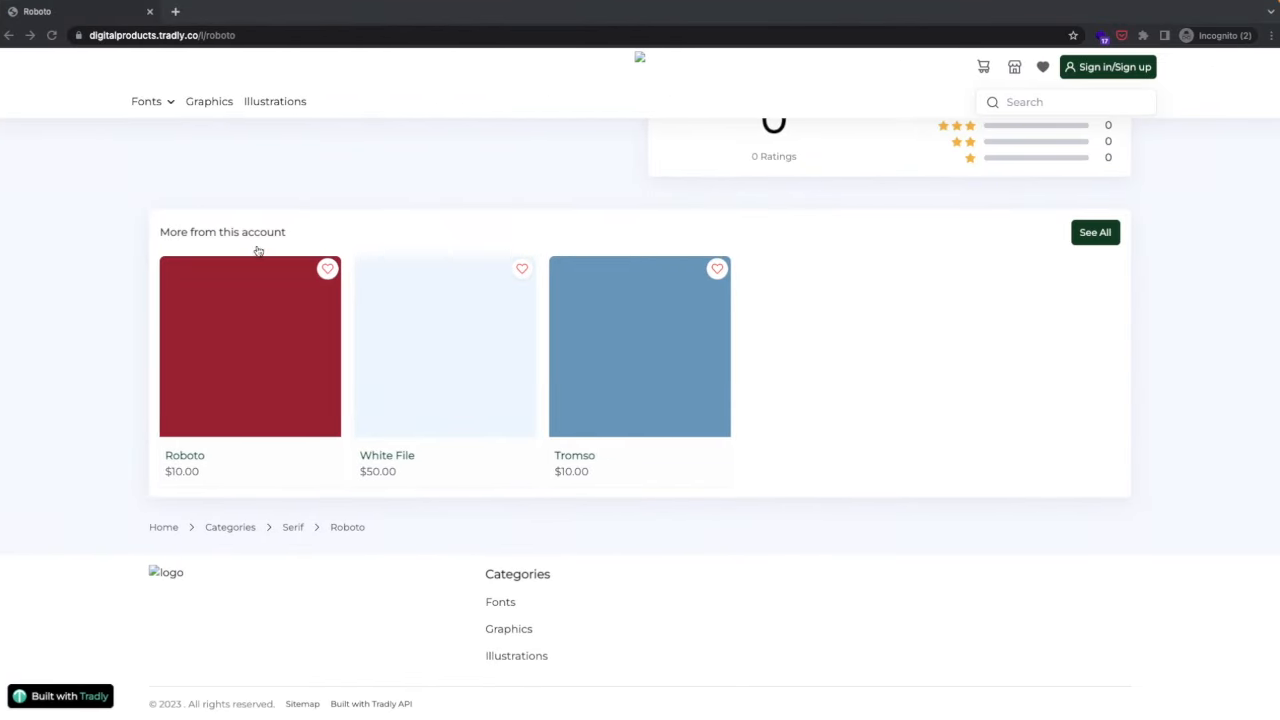
{"action": "scroll", "coordinate": [546, 226], "scroll_direction": "up", "scroll_amount": 7}
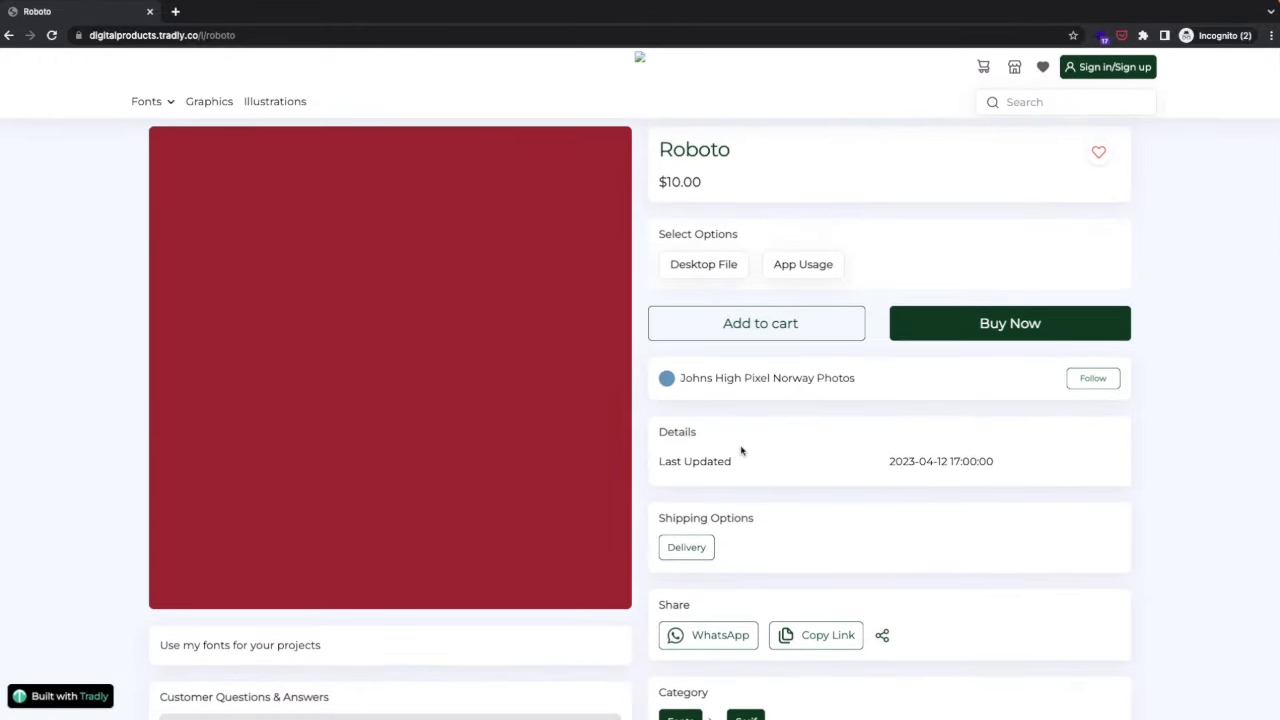
{"action": "key", "text": "ctrl+Up"}
{"action": "left_click", "coordinate": [789, 49]}
{"action": "key", "text": "ctrl+Left"}
{"action": "scroll", "coordinate": [479, 472], "scroll_direction": "down", "scroll_amount": 5}
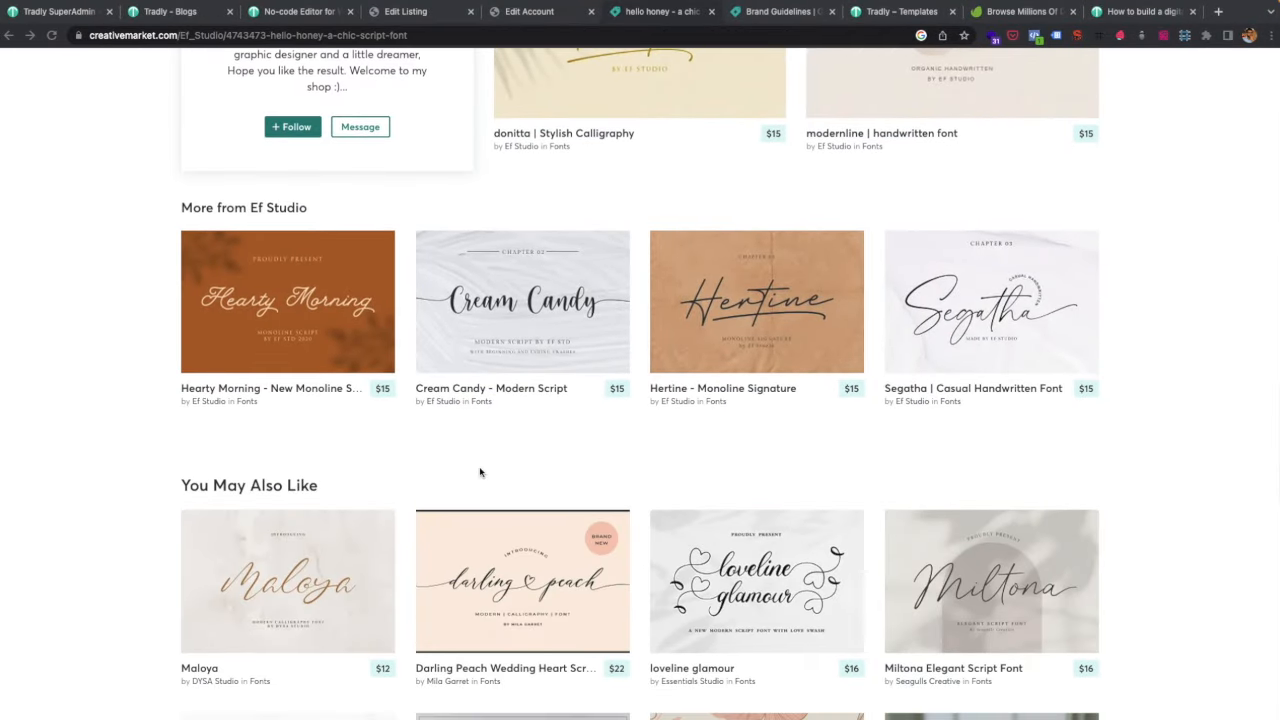
{"action": "scroll", "coordinate": [479, 472], "scroll_direction": "down", "scroll_amount": 2}
{"action": "scroll", "coordinate": [467, 492], "scroll_direction": "up", "scroll_amount": 1}
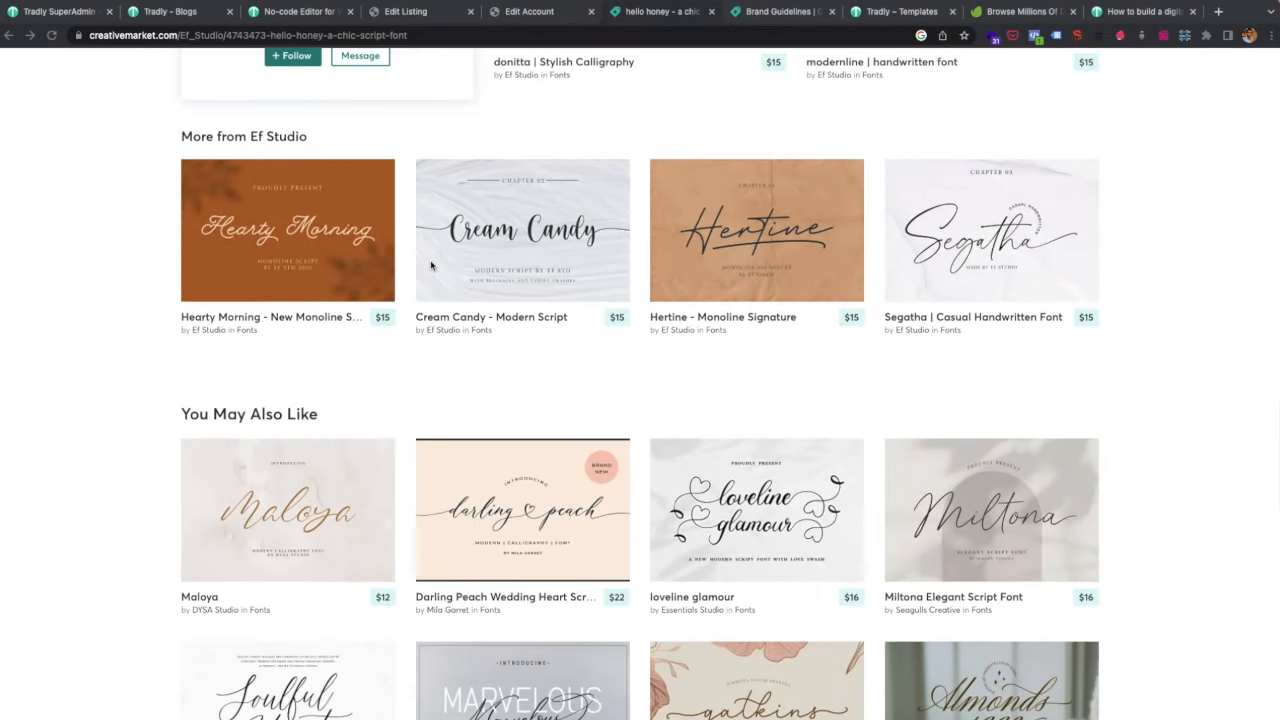
{"action": "scroll", "coordinate": [337, 518], "scroll_direction": "down", "scroll_amount": 3}
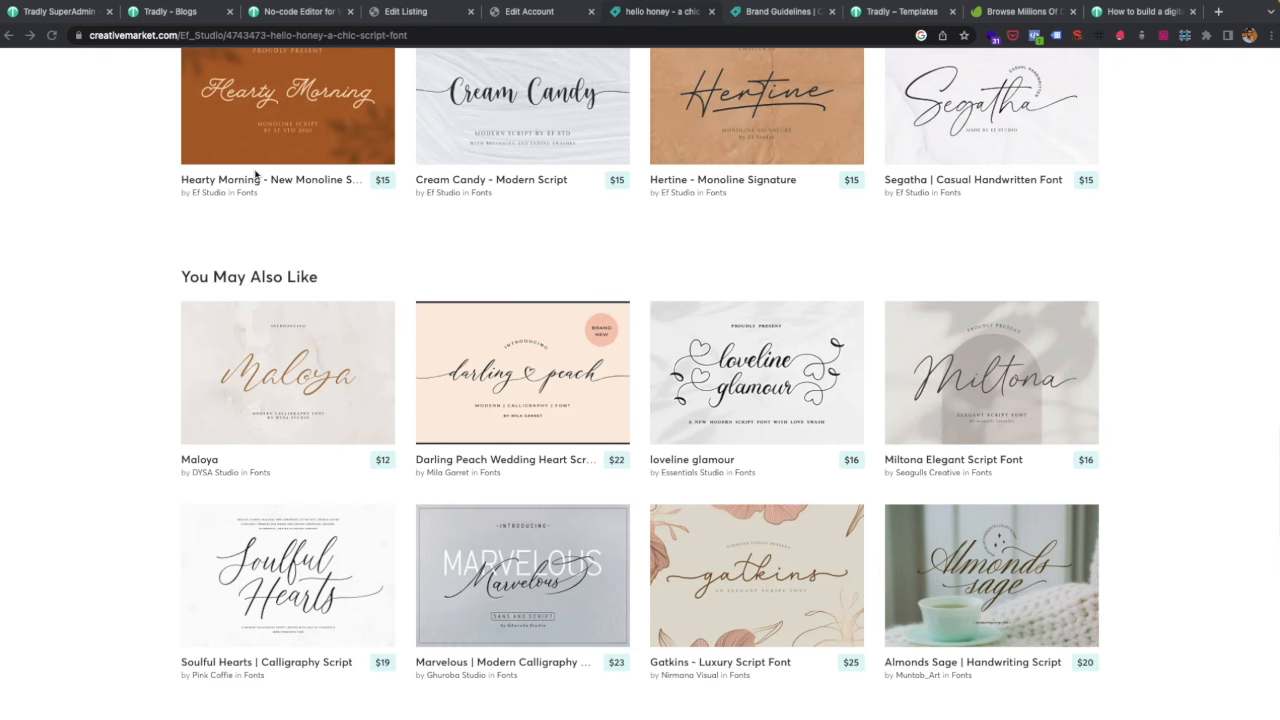
Review the Listing Detail Page settings and Roboto preview in the no-code editor, comparing them with the public Roboto page.
{"action": "left_click", "coordinate": [298, 12]}
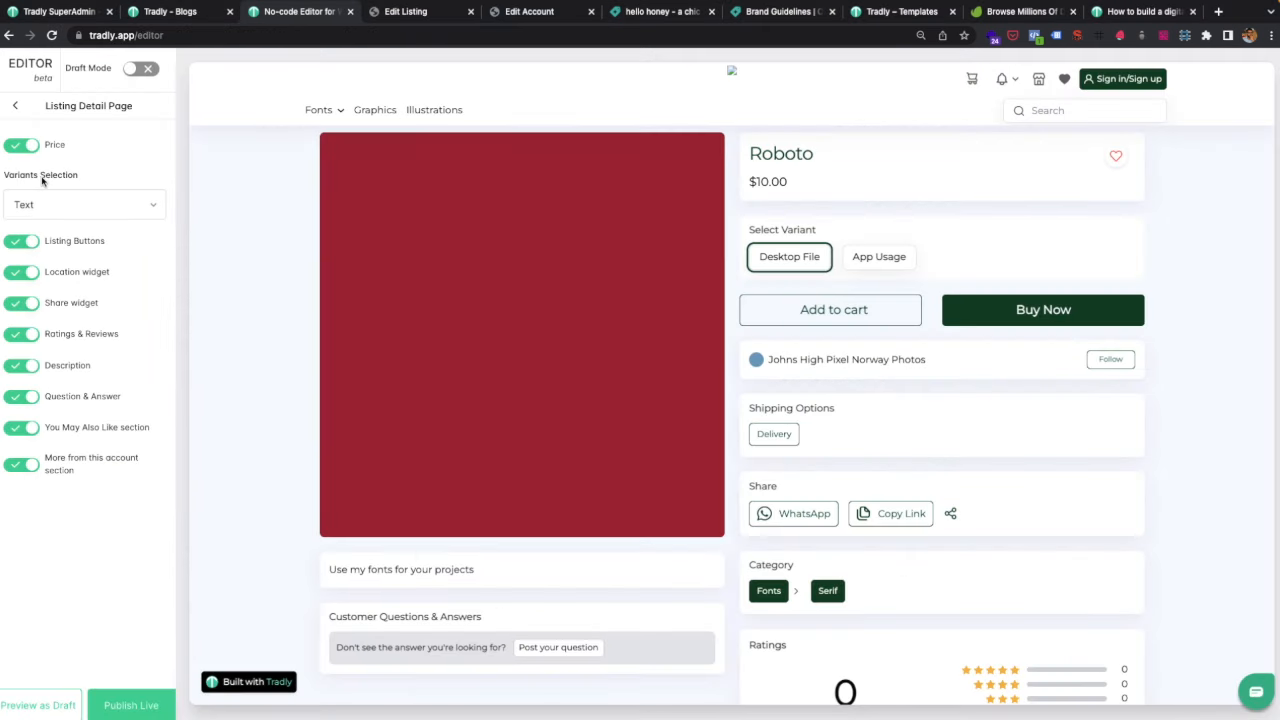
{"action": "scroll", "coordinate": [251, 535], "scroll_direction": "down", "scroll_amount": 5}
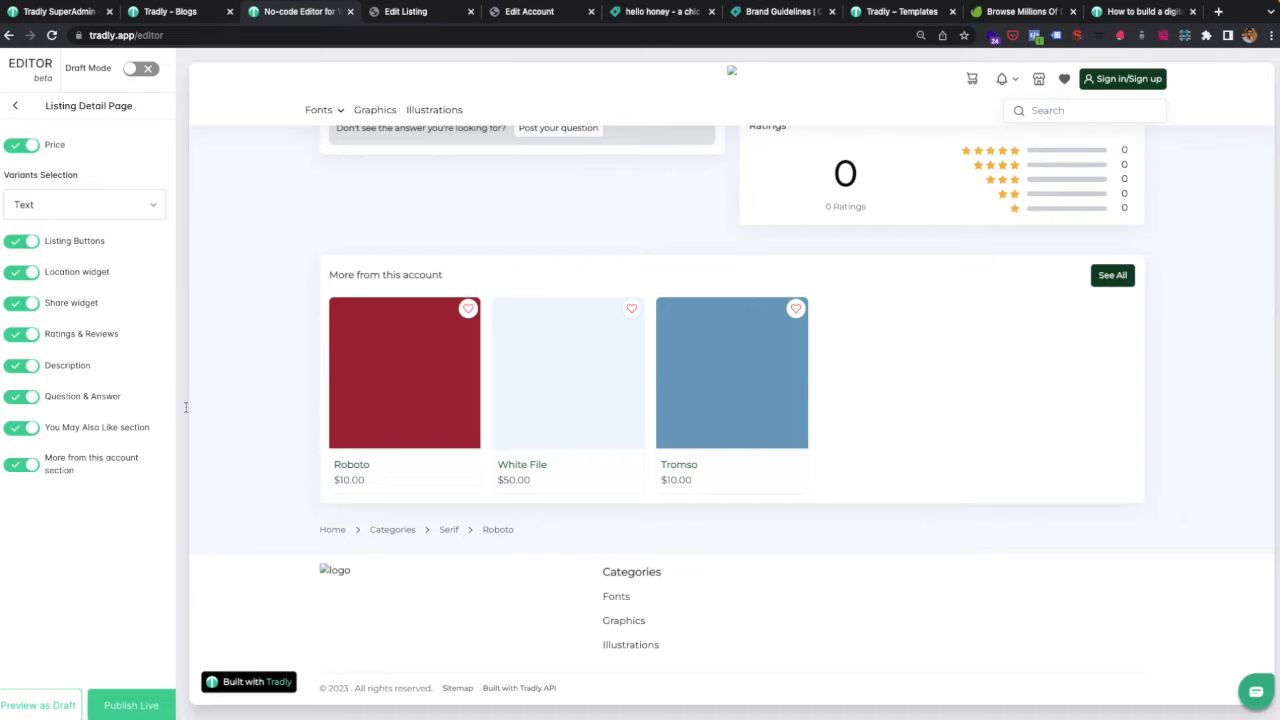
{"action": "left_click", "coordinate": [367, 420]}
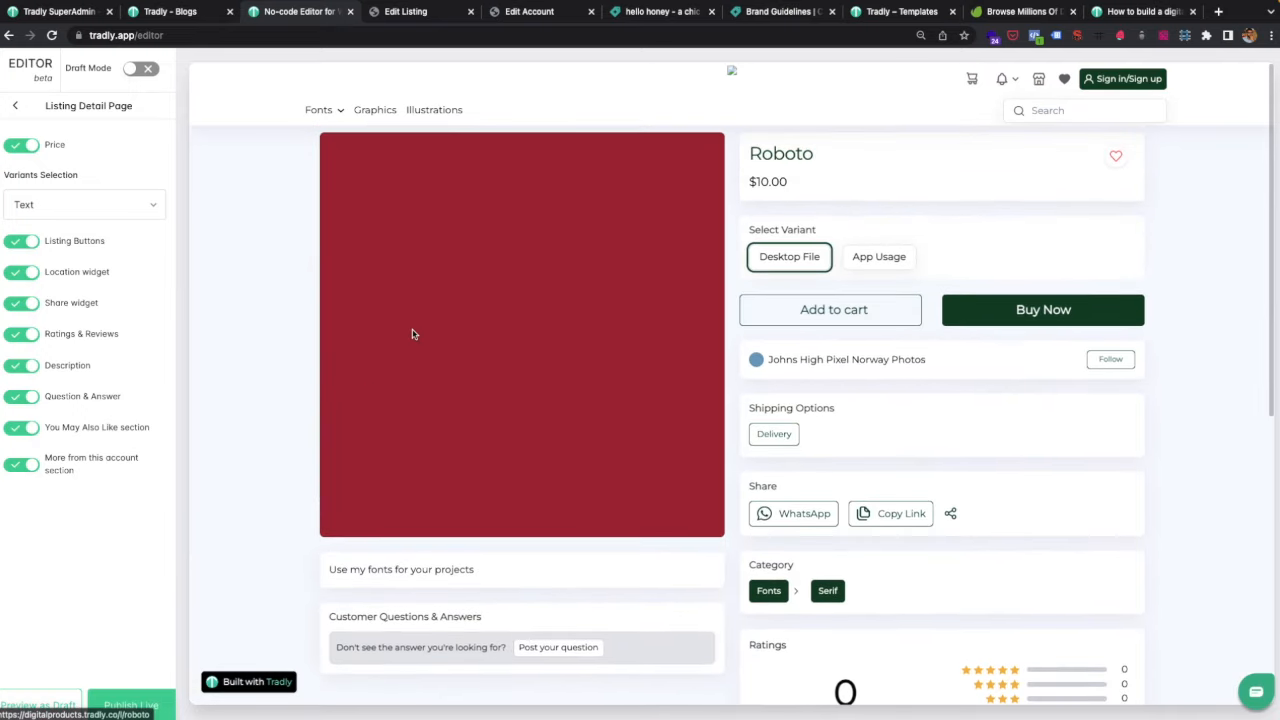
{"action": "scroll", "coordinate": [543, 457], "scroll_direction": "down", "scroll_amount": 5}
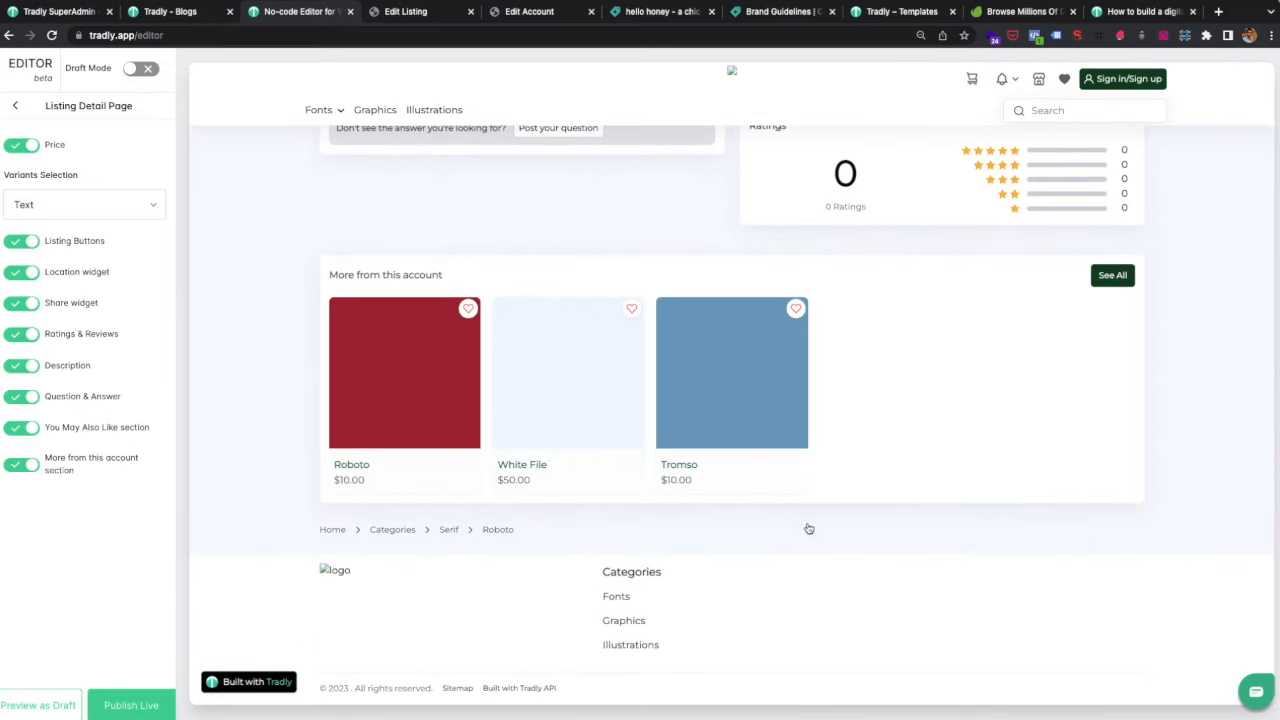
{"action": "scroll", "coordinate": [714, 375], "scroll_direction": "up", "scroll_amount": 5}
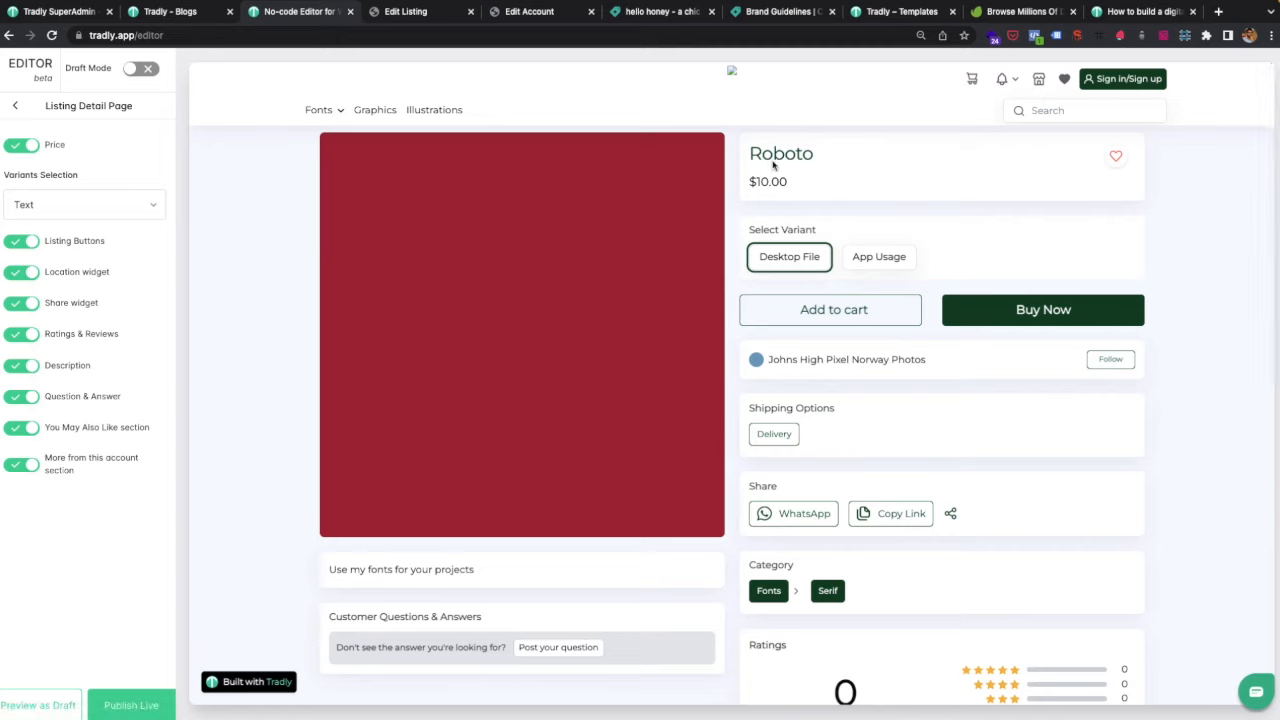
{"action": "key", "text": "ctrl+Right"}
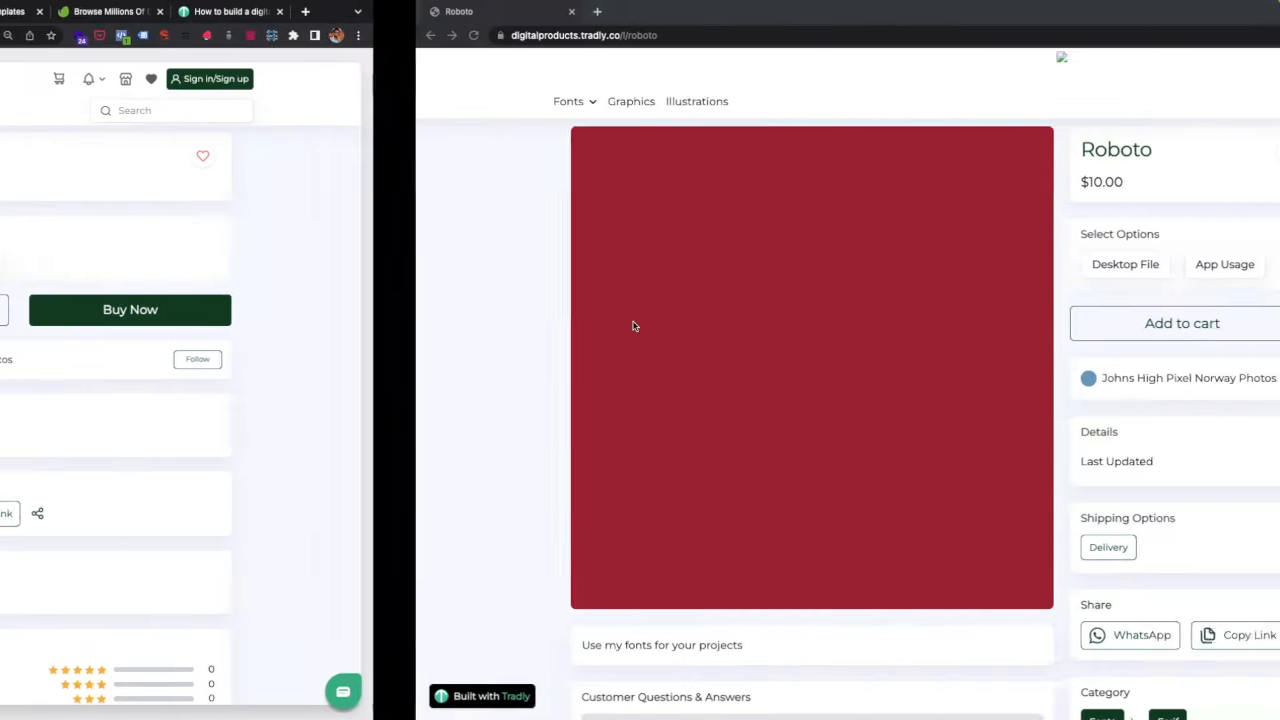
{"action": "scroll", "coordinate": [633, 326], "scroll_direction": "down", "scroll_amount": 5}
{"action": "scroll", "coordinate": [633, 326], "scroll_direction": "up", "scroll_amount": 5}
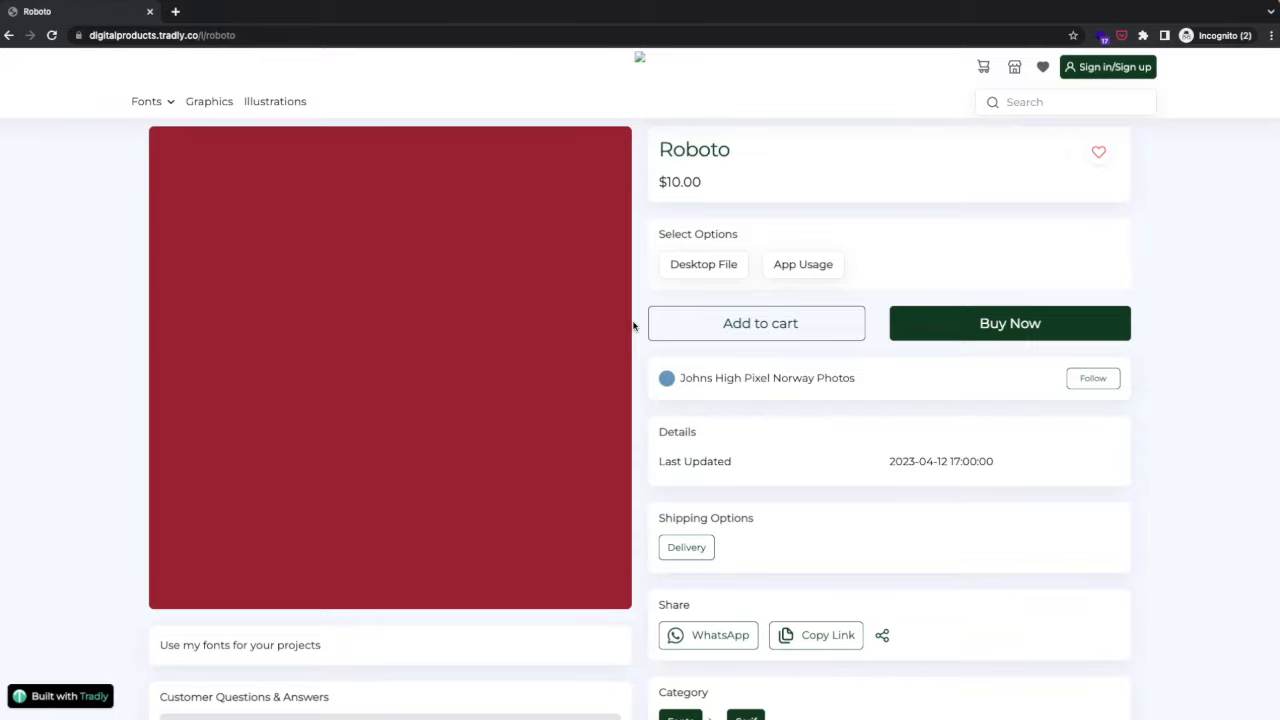
{"action": "key", "text": "ctrl+Left"}
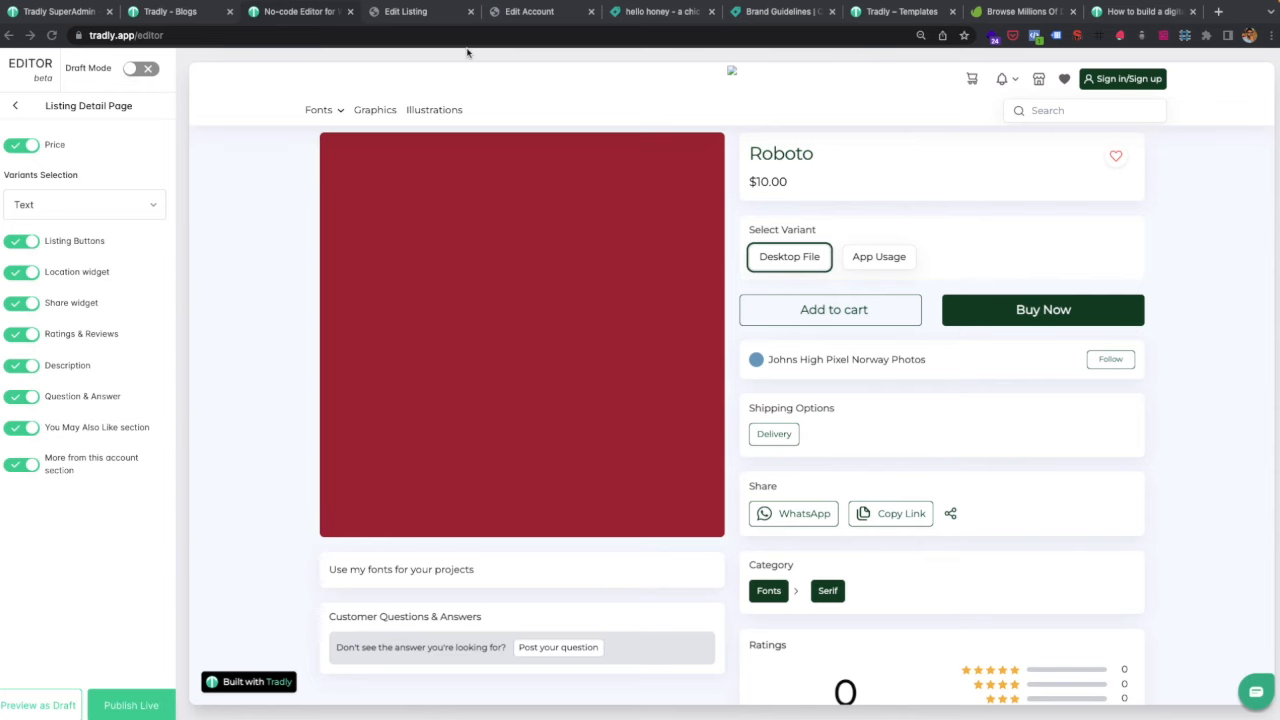
Dismiss the update message on the Roboto Edit Listing page, try to open My Account, and look through the listing form.
{"action": "left_click", "coordinate": [423, 11]}
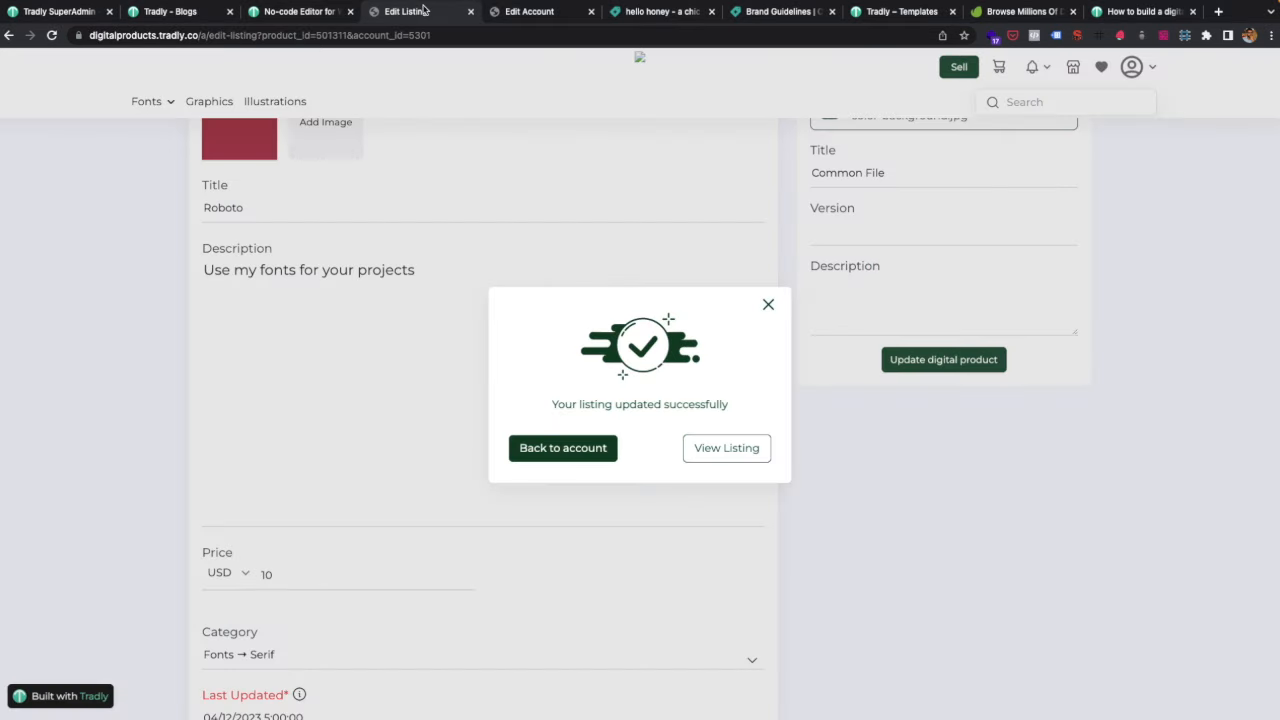
{"action": "left_click", "coordinate": [766, 305]}
{"action": "scroll", "coordinate": [937, 177], "scroll_direction": "up", "scroll_amount": 3}
{"action": "left_click", "coordinate": [1125, 63]}
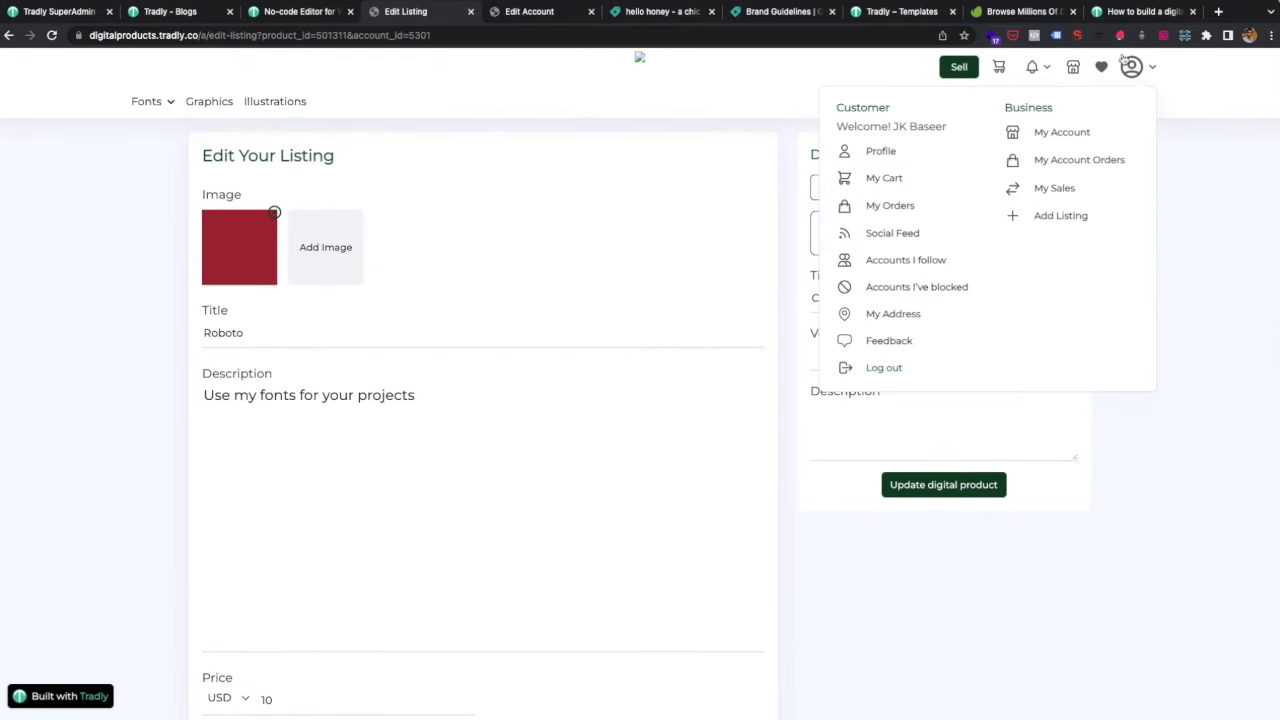
{"action": "left_click", "coordinate": [1063, 129]}
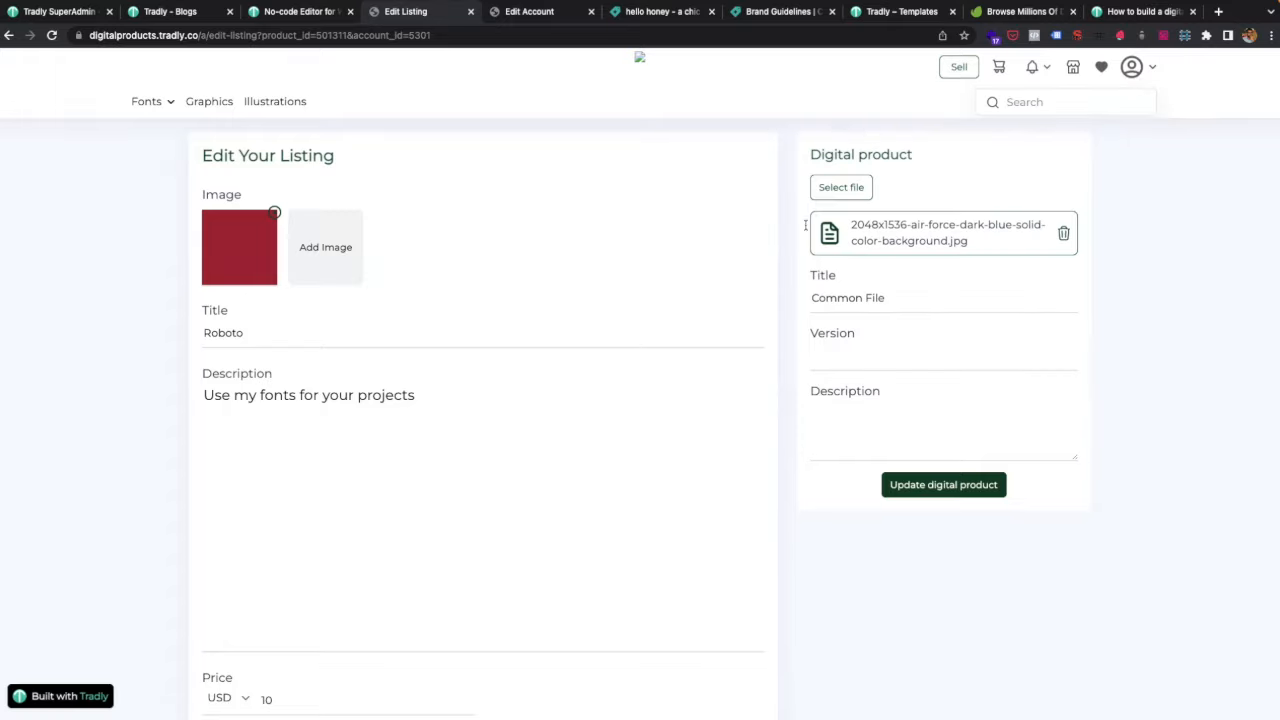
{"action": "scroll", "coordinate": [643, 430], "scroll_direction": "down", "scroll_amount": 2}
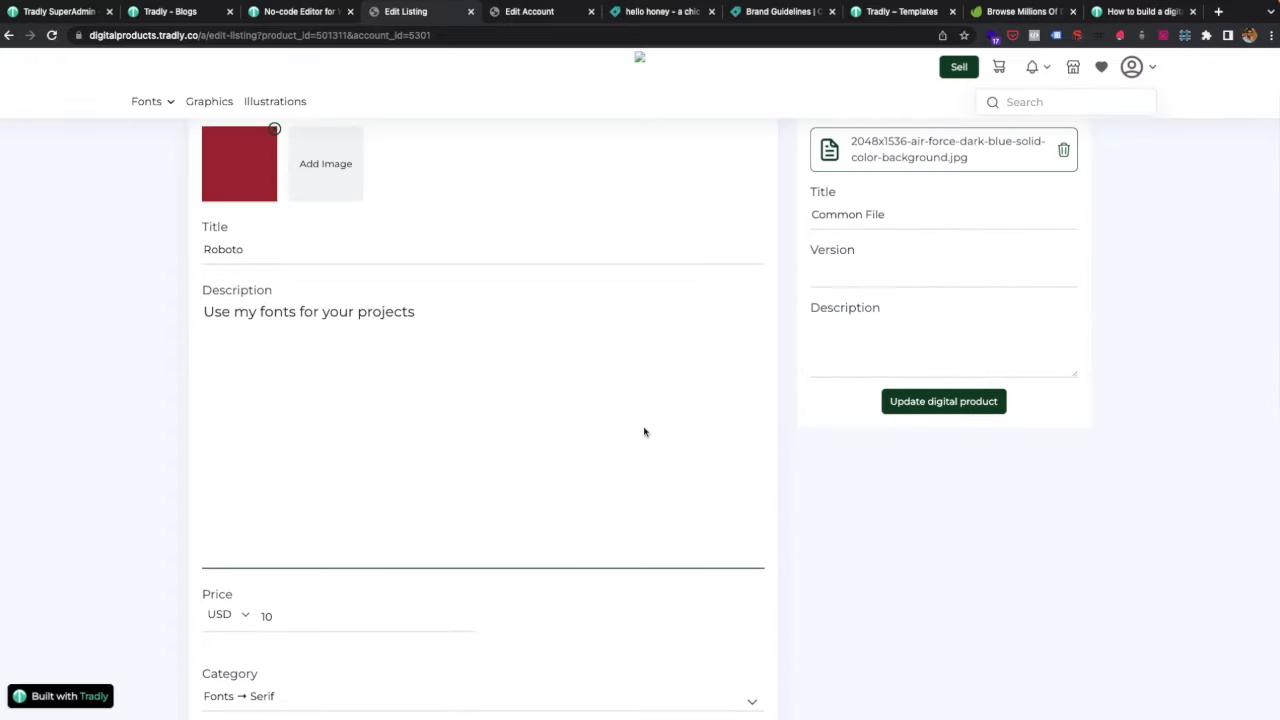
{"action": "scroll", "coordinate": [644, 432], "scroll_direction": "down", "scroll_amount": 5}
{"action": "scroll", "coordinate": [644, 432], "scroll_direction": "up", "scroll_amount": 7}
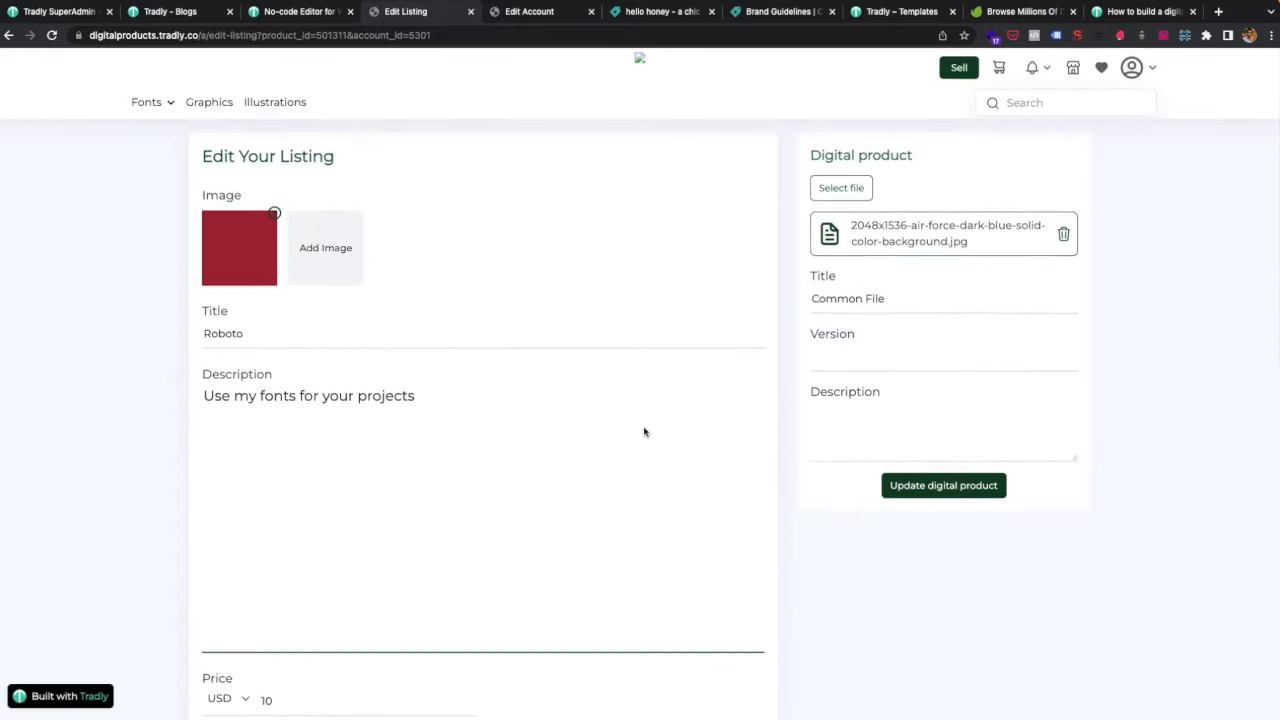
Return to the public storefront and view the signed-in customer's profile page.
{"action": "key", "text": "ctrl+Right"}
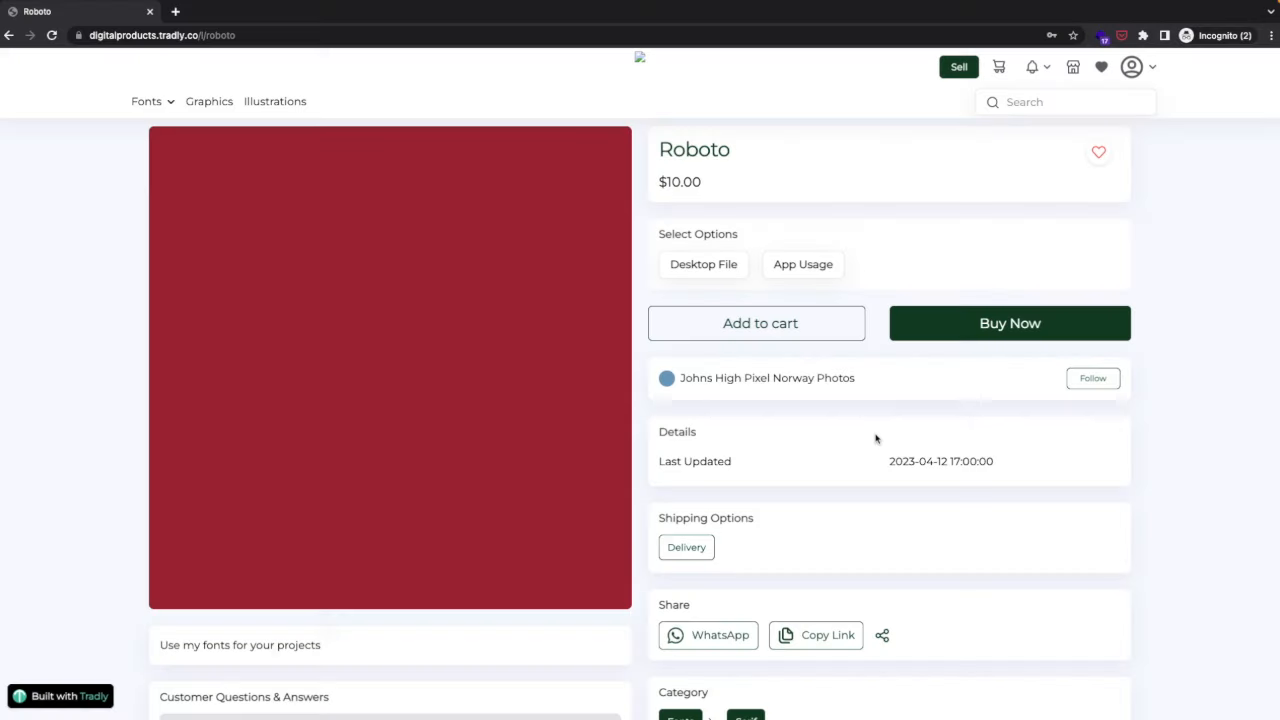
{"action": "left_click", "coordinate": [1135, 70]}
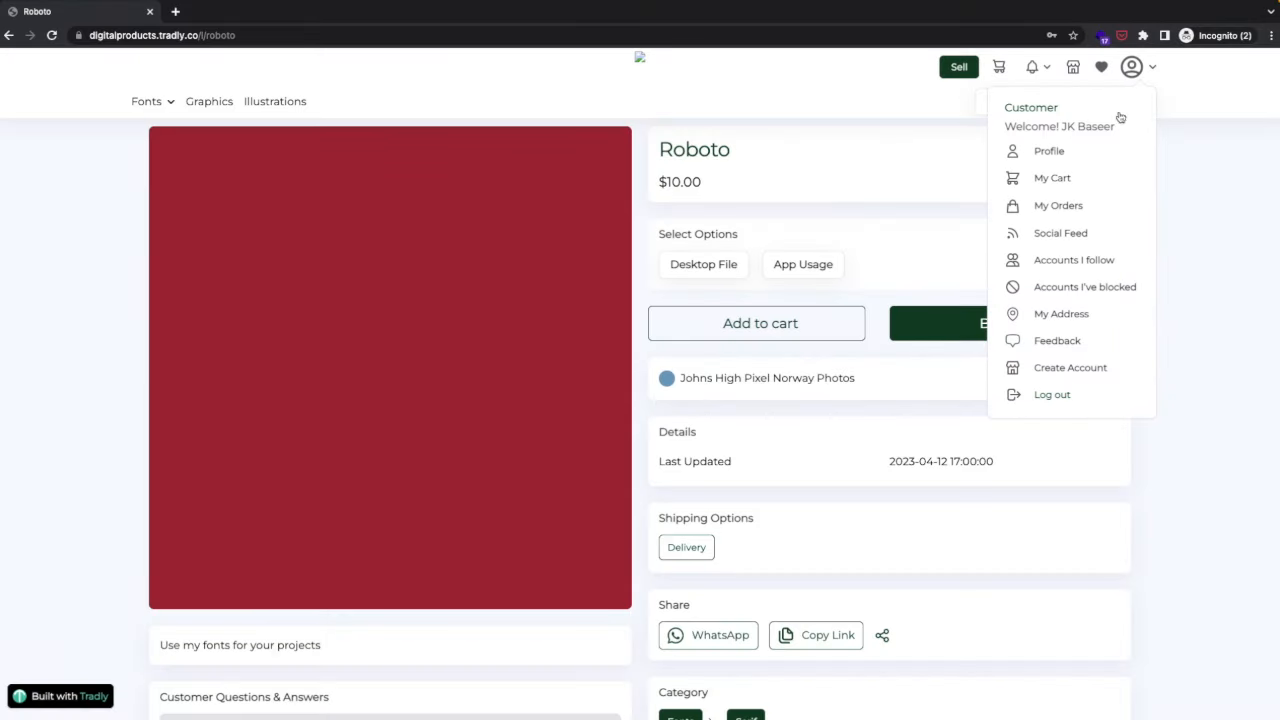
{"action": "left_click", "coordinate": [1077, 153]}
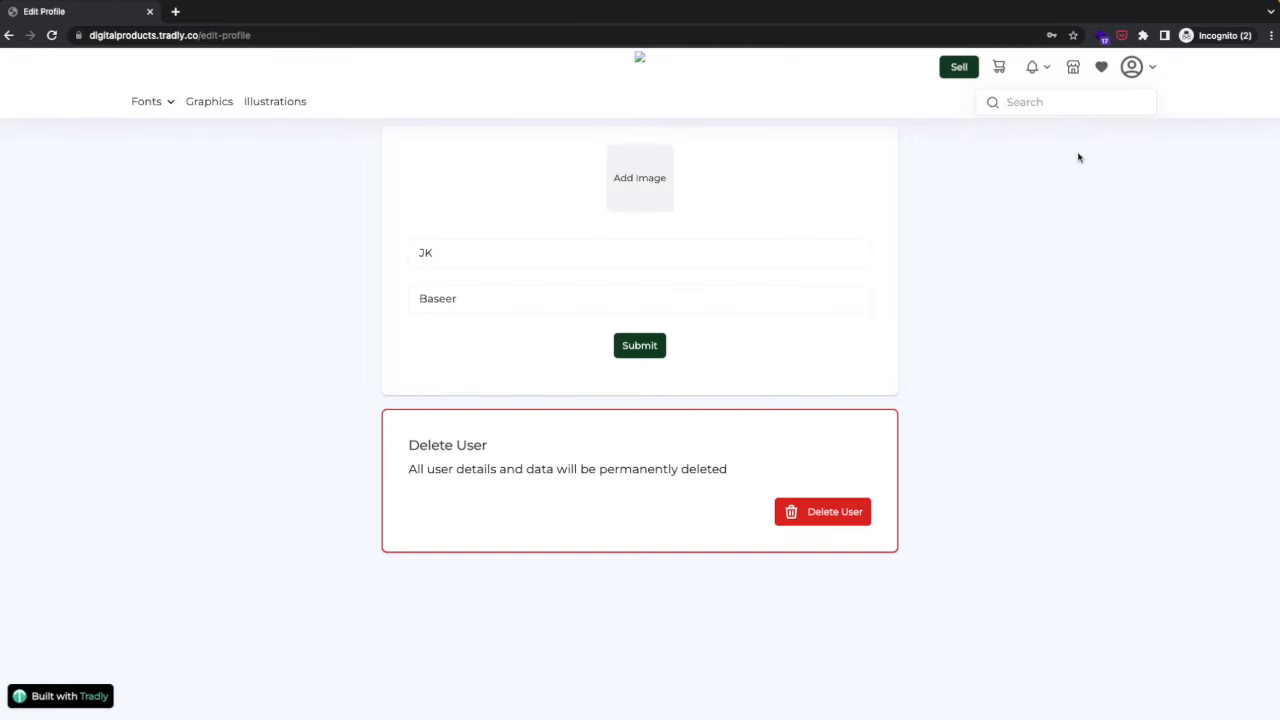
{"action": "left_click", "coordinate": [1150, 76]}
Open the Roboto listing from the Serif category under Fonts and choose its App Usage option, trying Desktop File as well.
{"action": "mouse_move", "coordinate": [143, 107]}
{"action": "left_click", "coordinate": [141, 133]}
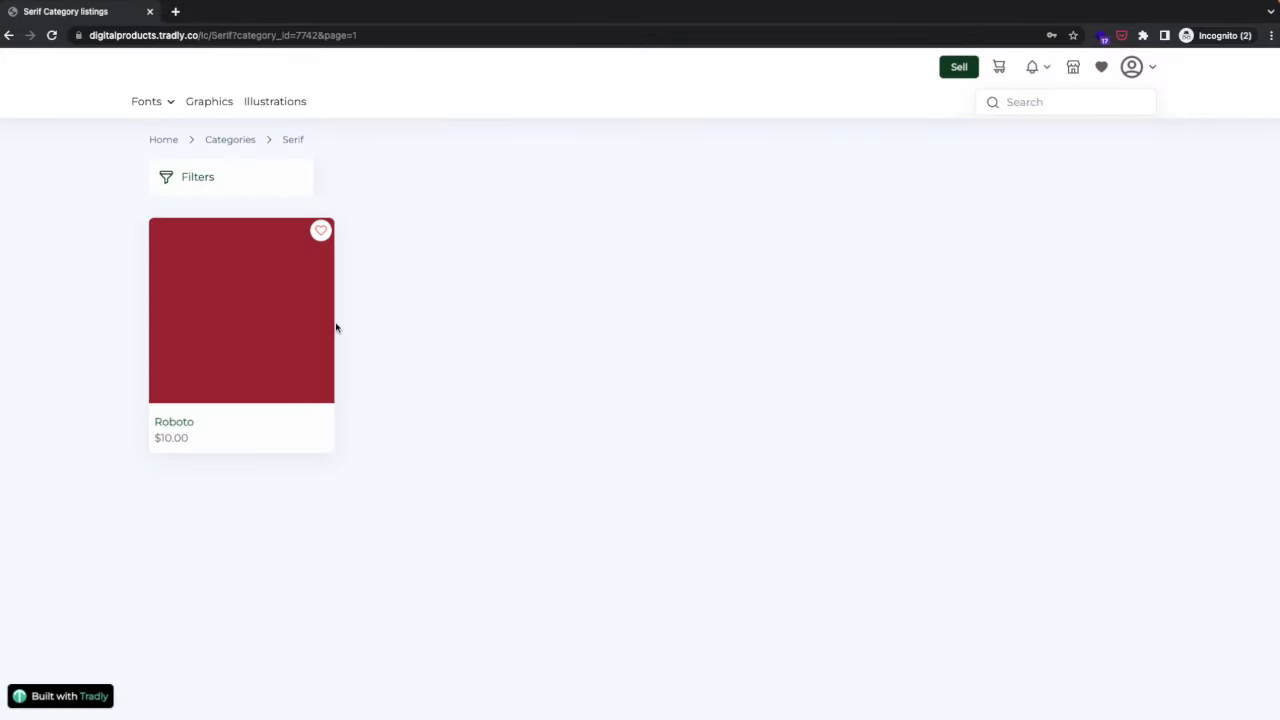
{"action": "left_click", "coordinate": [267, 330]}
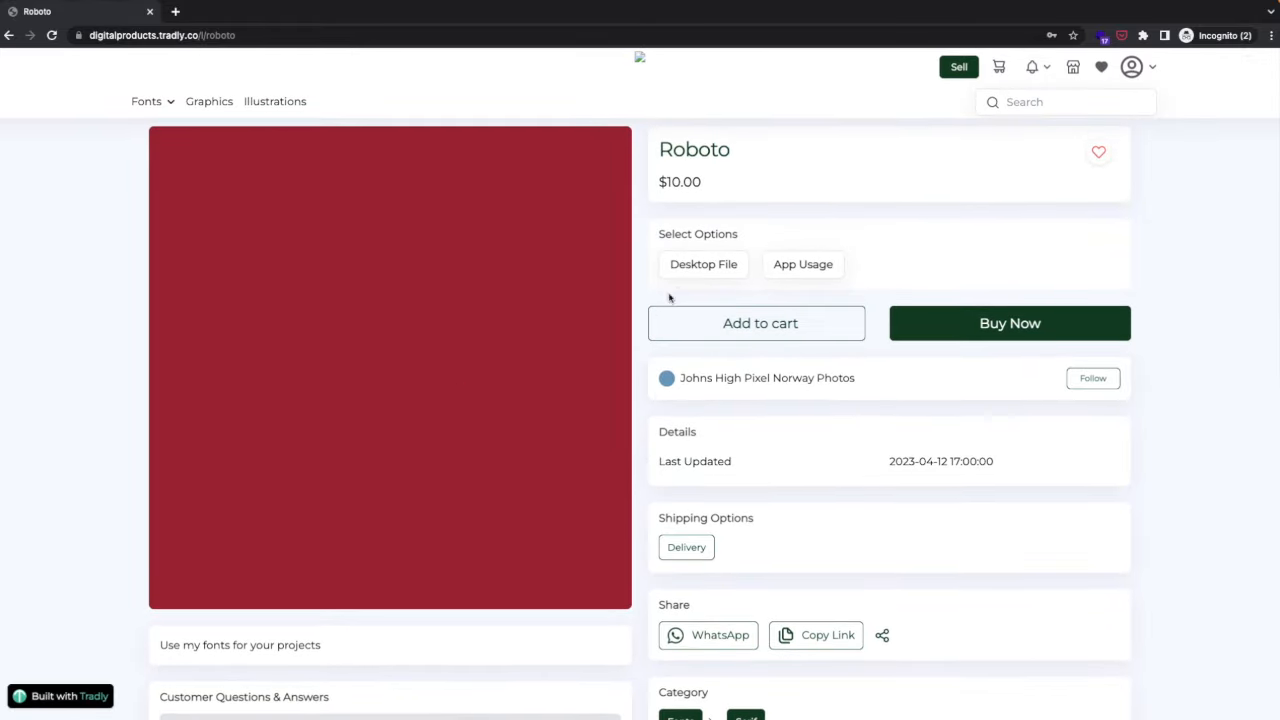
{"action": "left_click", "coordinate": [796, 278]}
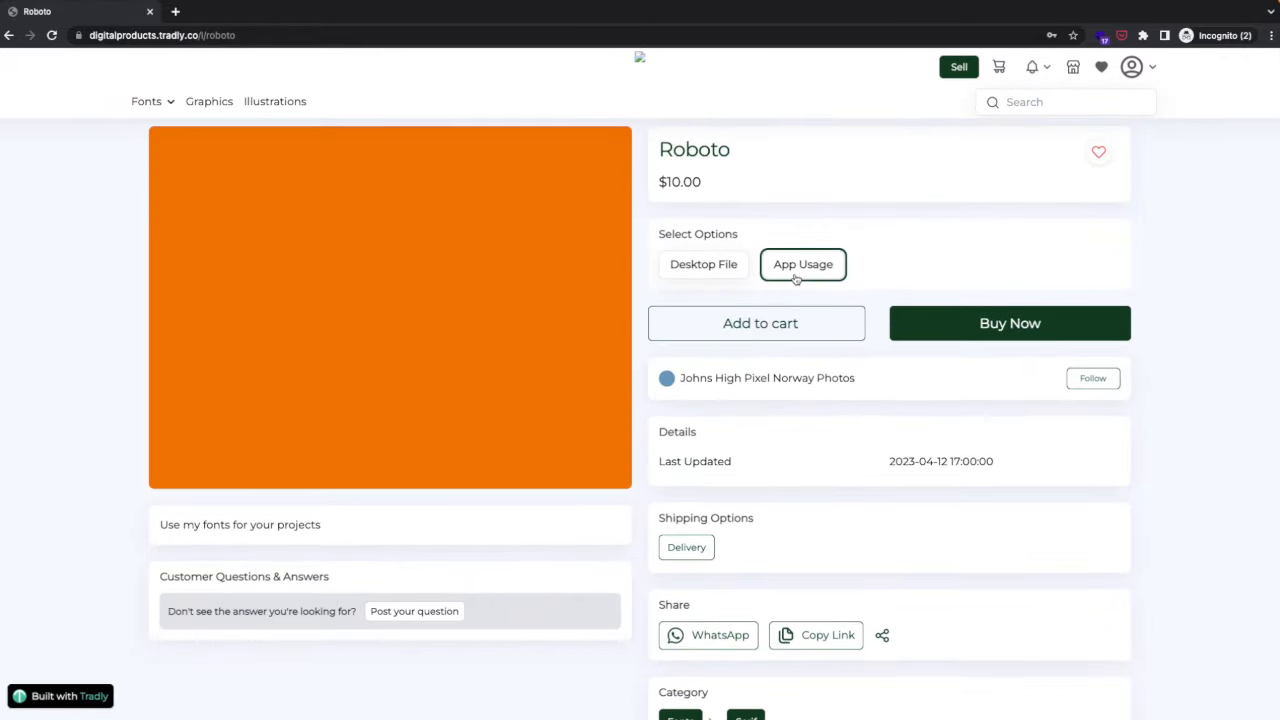
{"action": "left_click", "coordinate": [711, 273]}
{"action": "left_click", "coordinate": [810, 277]}
In the no-code editor, set the Listing Detail Page's Variants Selection to List, trying Dropdown first, and preview it as a draft.
{"action": "key", "text": "ctrl+Left"}
{"action": "key", "text": "ctrl+Right"}
{"action": "key", "text": "ctrl+Right"}
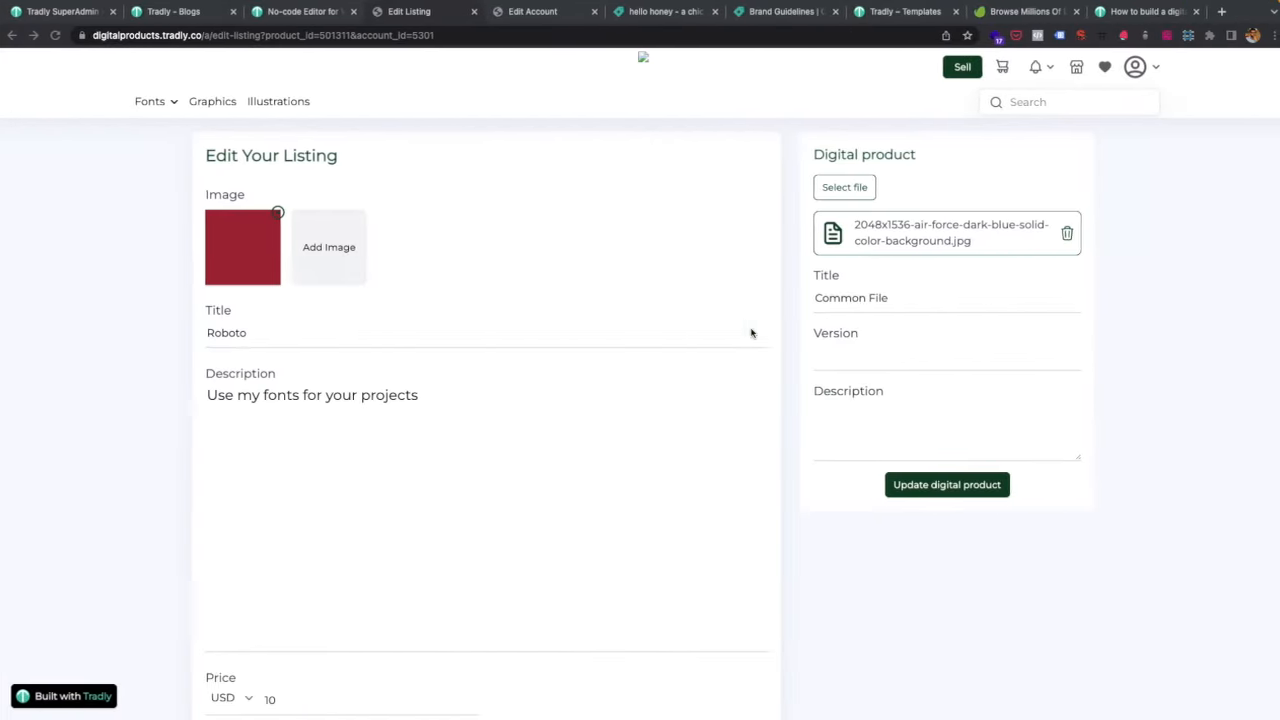
{"action": "left_click", "coordinate": [278, 12]}
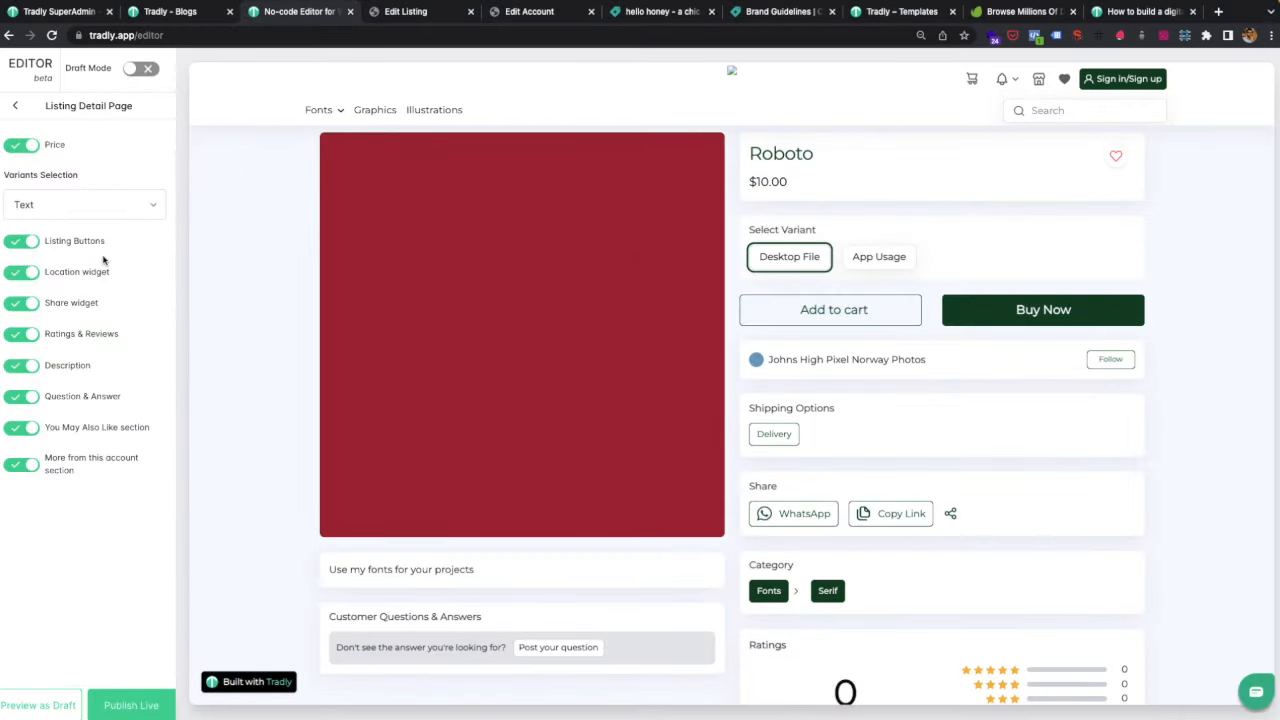
{"action": "left_click", "coordinate": [61, 212]}
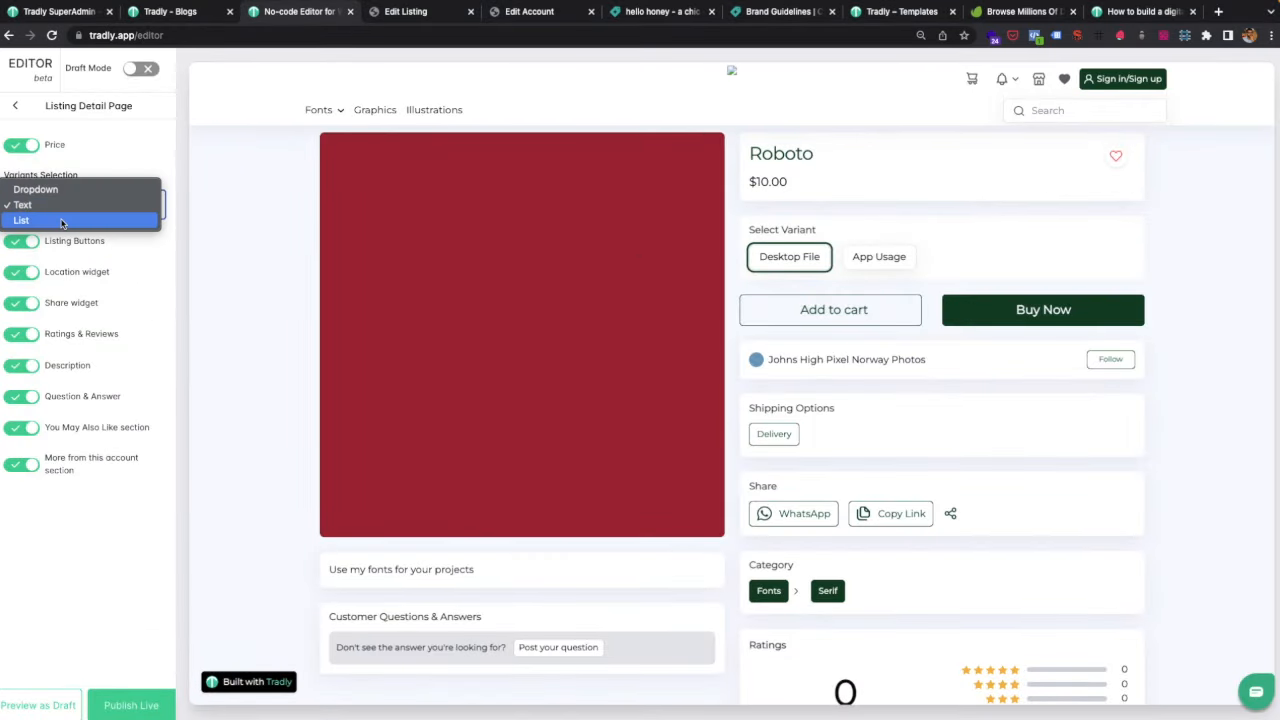
{"action": "left_click", "coordinate": [35, 189]}
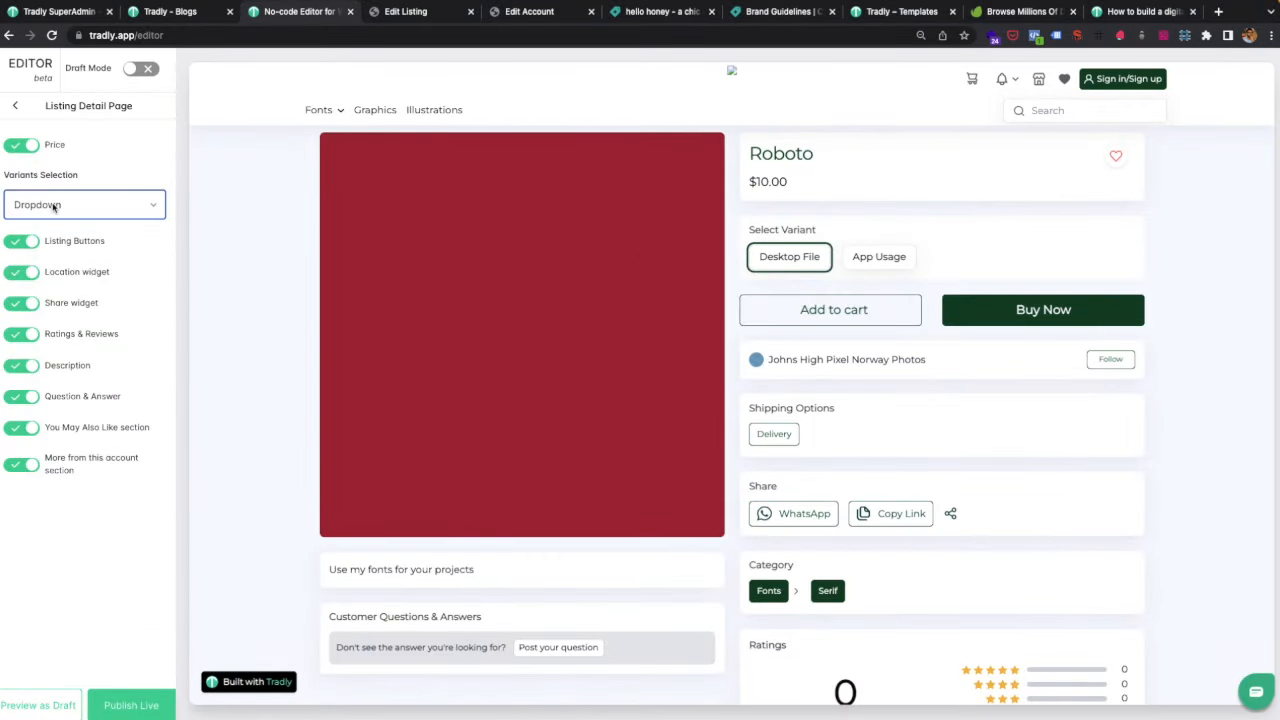
{"action": "left_click", "coordinate": [55, 205]}
{"action": "left_click", "coordinate": [45, 236]}
{"action": "left_click", "coordinate": [38, 705]}
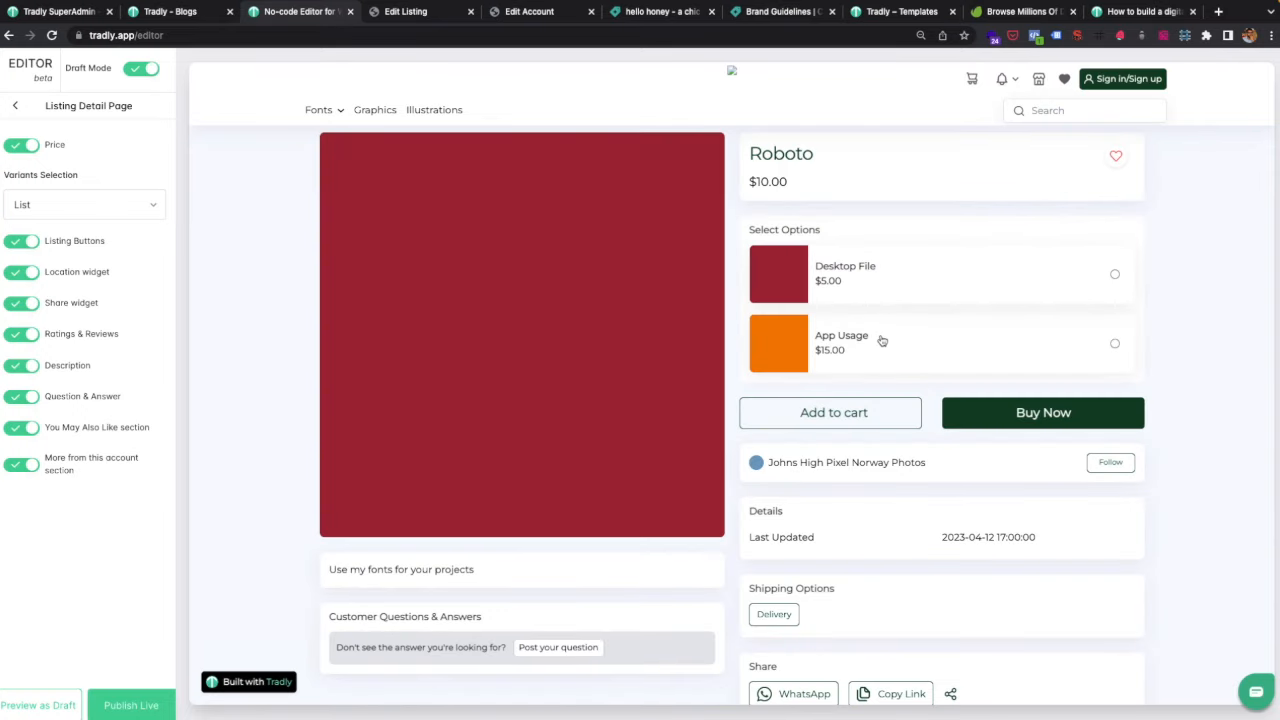
Set the Listing Detail Page's Variants Selection to Text and return to the public Roboto page.
{"action": "left_click", "coordinate": [80, 196]}
{"action": "left_click", "coordinate": [69, 190]}
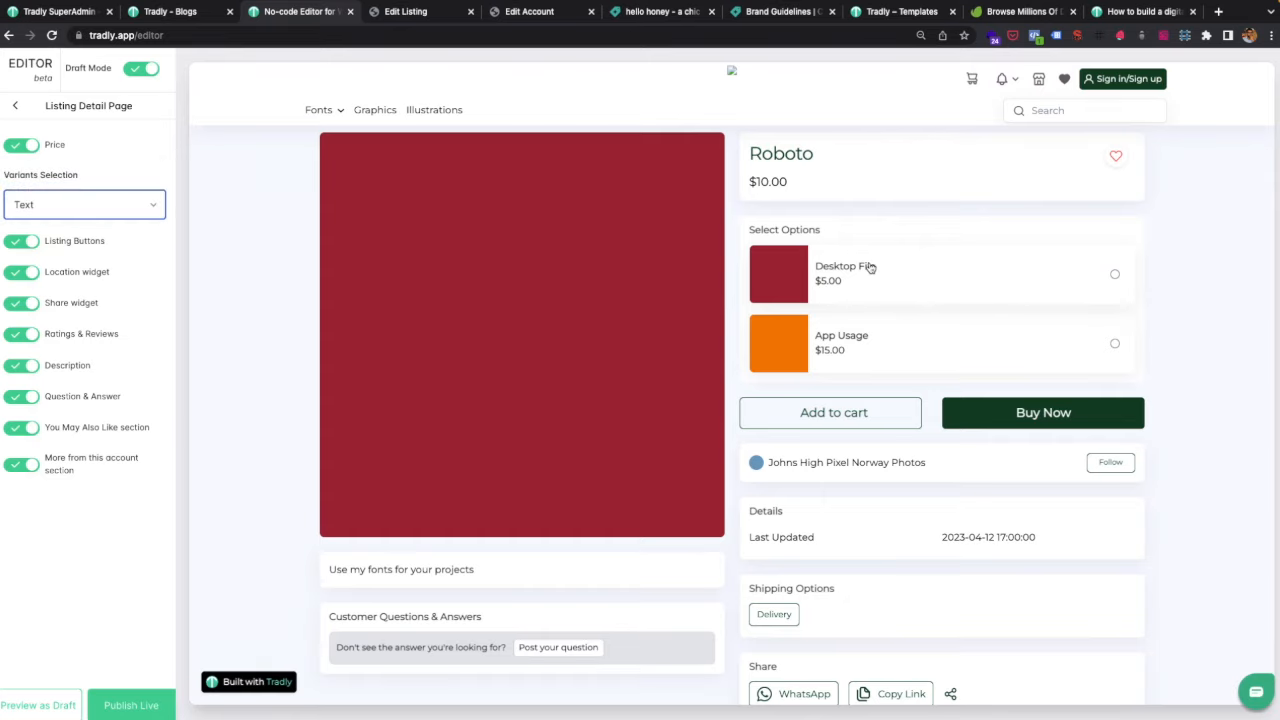
{"action": "key", "text": "ctrl+Left"}
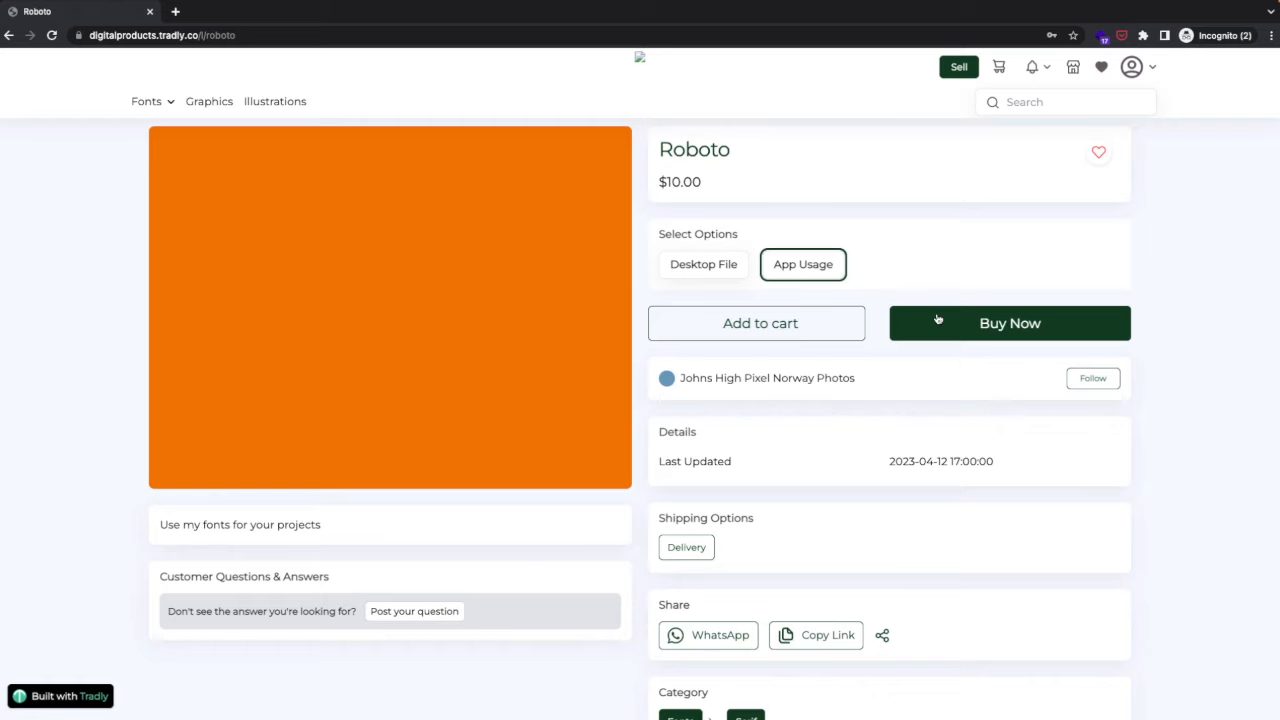
Buy the Roboto listing's App Usage option, check the variant details in the cart, and raise the quantity to 2.
{"action": "left_click", "coordinate": [938, 319]}
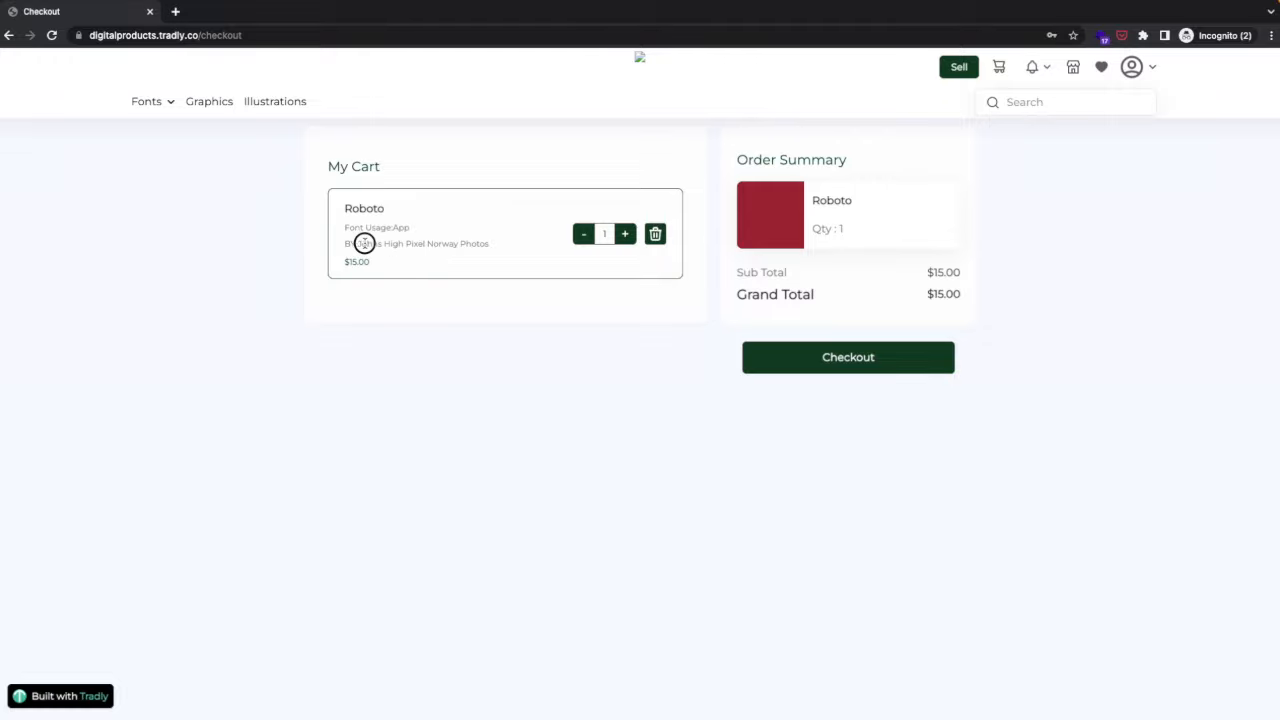
{"action": "left_click_drag", "start_coordinate": [359, 243], "coordinate": [442, 243]}
{"action": "left_click", "coordinate": [417, 327]}
{"action": "left_click", "coordinate": [627, 235]}
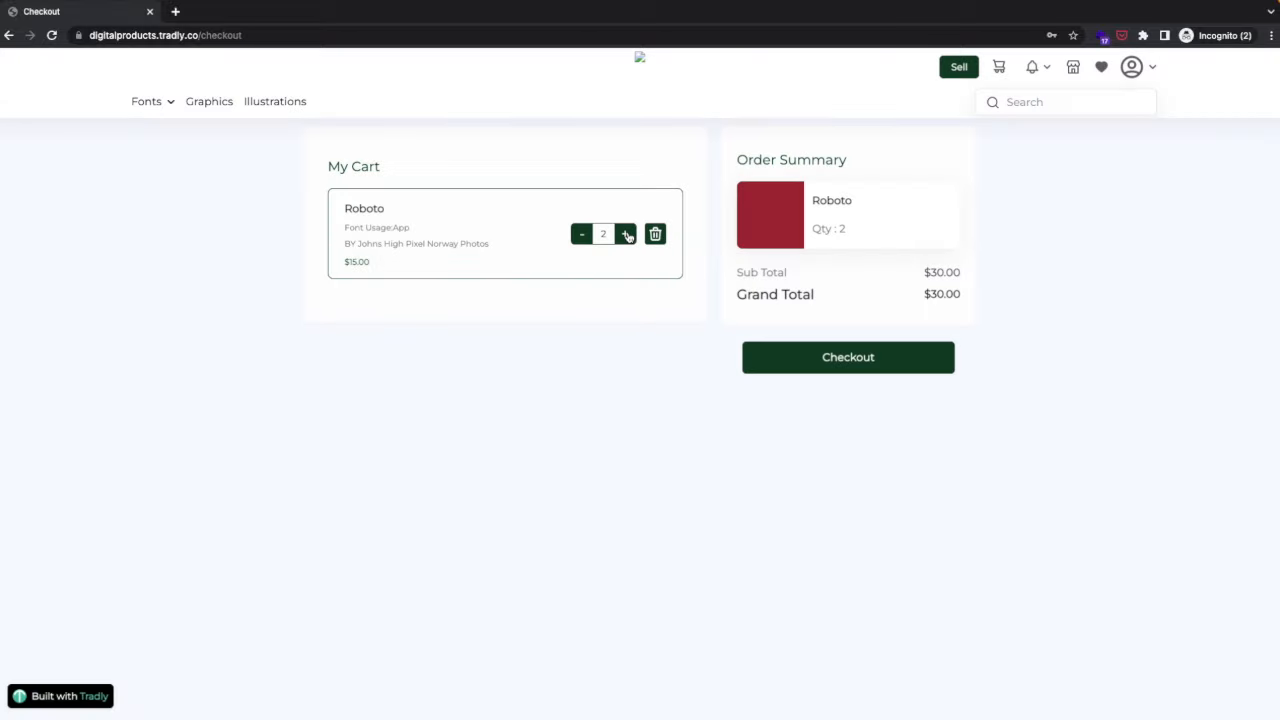
Place the order for two Roboto items and check the App Usage variant's stock limit and file on the seller's listing edit page.
{"action": "left_click", "coordinate": [765, 358]}
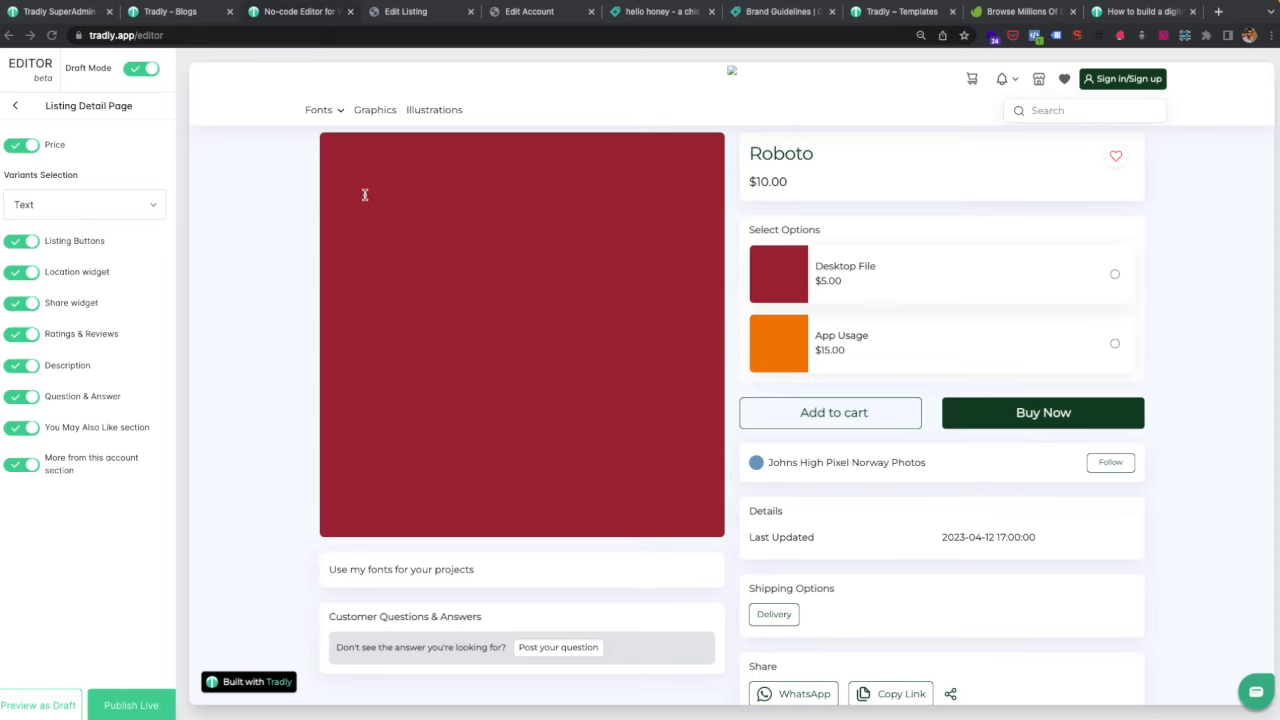
{"action": "left_click", "coordinate": [403, 12]}
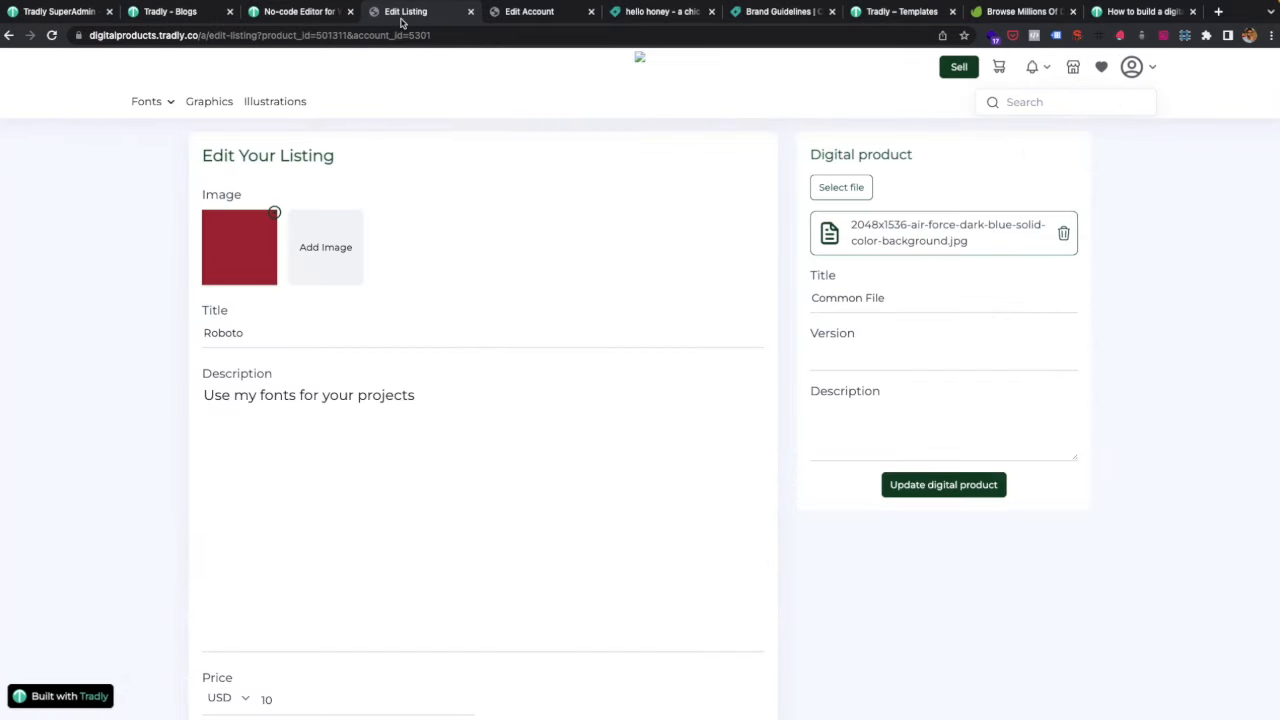
{"action": "scroll", "coordinate": [503, 397], "scroll_direction": "down", "scroll_amount": 10}
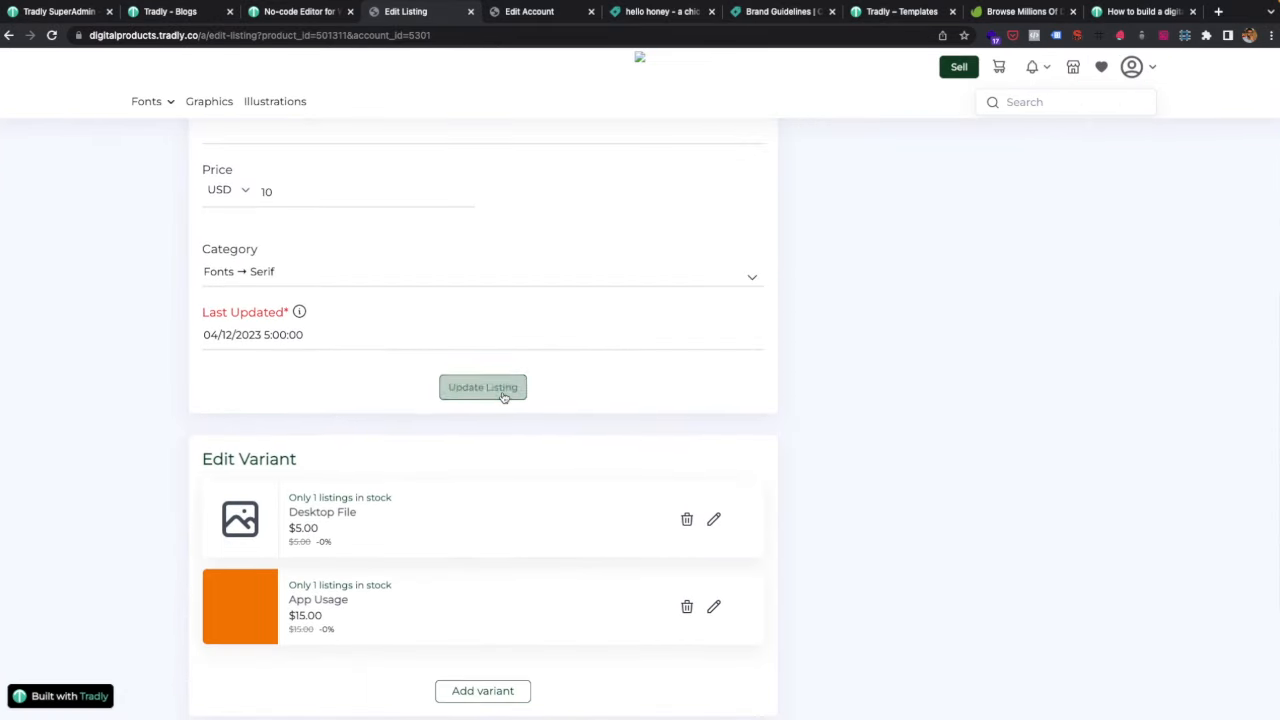
{"action": "left_click", "coordinate": [713, 440]}
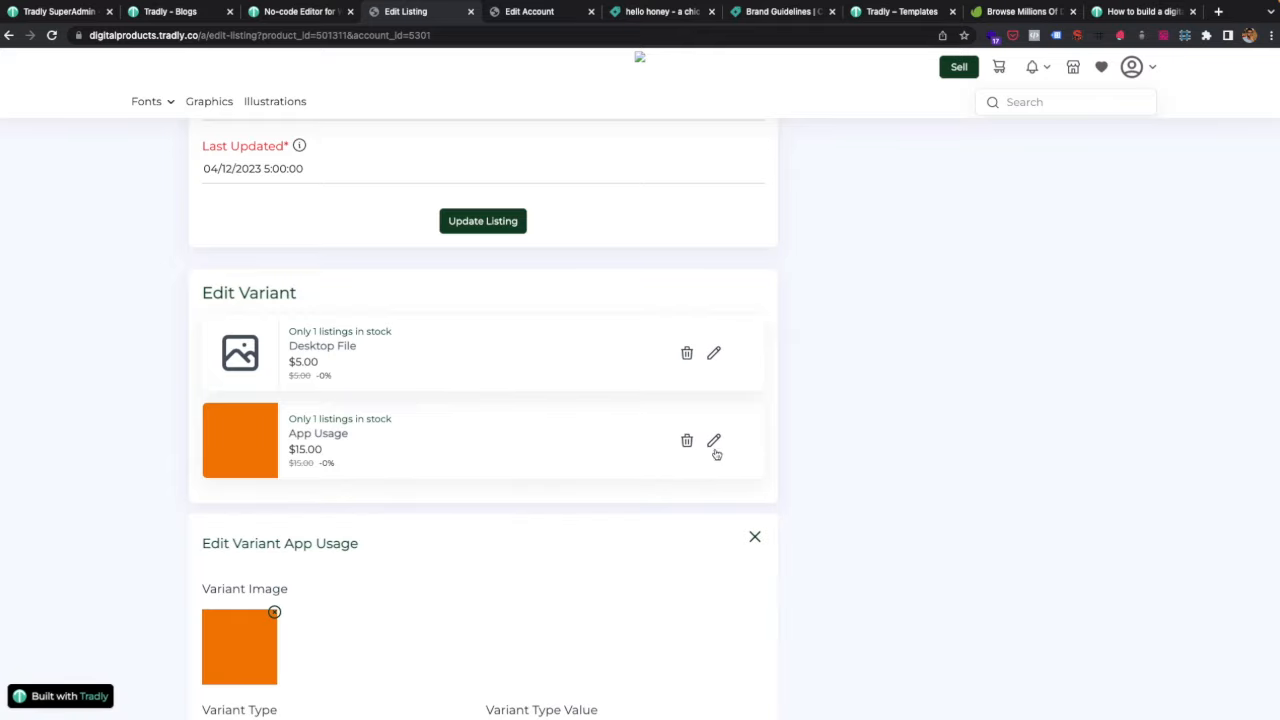
{"action": "scroll", "coordinate": [609, 565], "scroll_direction": "down", "scroll_amount": 2}
{"action": "scroll", "coordinate": [609, 565], "scroll_direction": "down", "scroll_amount": 3}
{"action": "scroll", "coordinate": [417, 596], "scroll_direction": "down", "scroll_amount": 1}
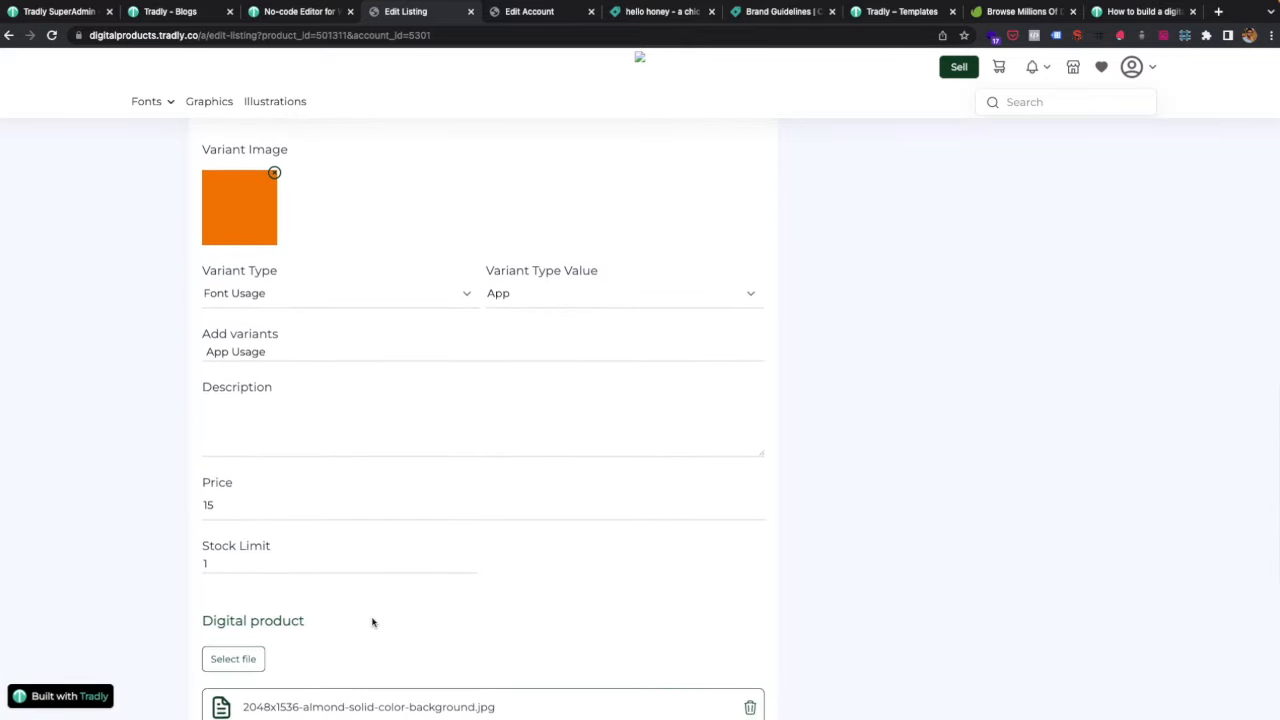
{"action": "scroll", "coordinate": [241, 563], "scroll_direction": "up", "scroll_amount": 3}
{"action": "scroll", "coordinate": [241, 563], "scroll_direction": "down", "scroll_amount": 3}
{"action": "left_click", "coordinate": [223, 490]}
{"action": "scroll", "coordinate": [247, 486], "scroll_direction": "down", "scroll_amount": 1}
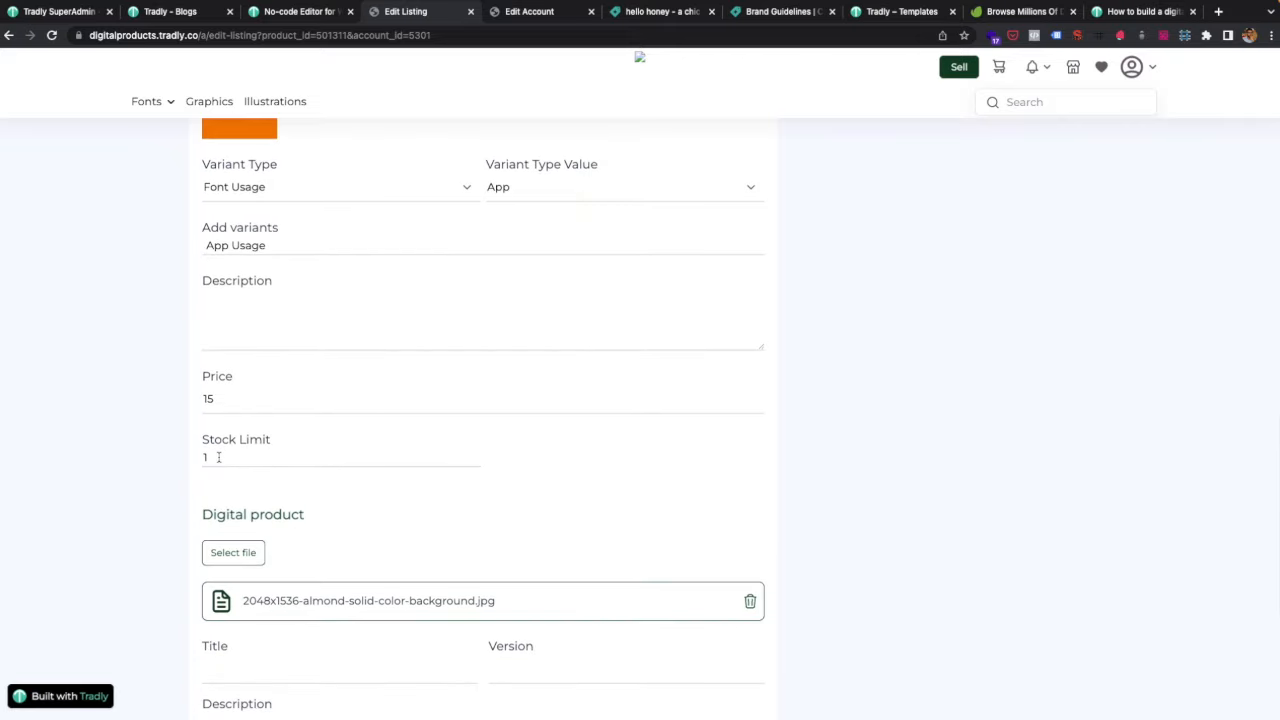
Go to the customer's orders from the order confirmation and open the Roboto order's details.
{"action": "key", "text": "ctrl+Left"}
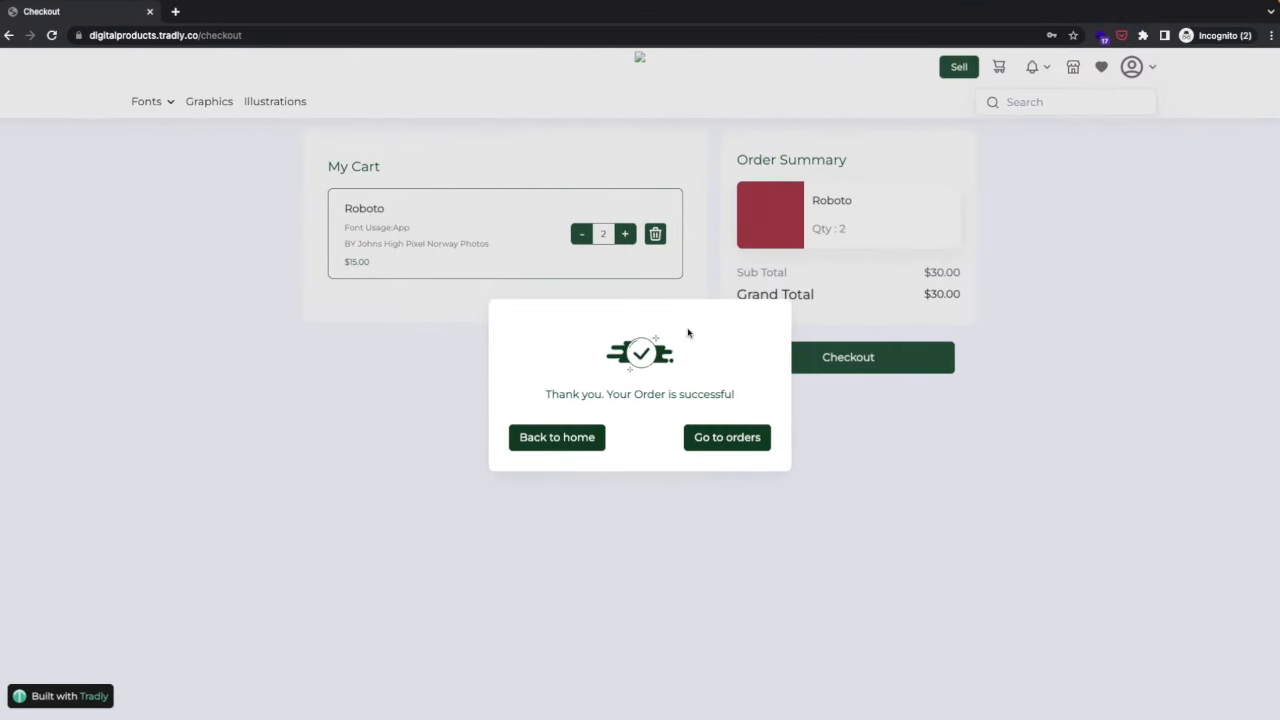
{"action": "left_click", "coordinate": [704, 440]}
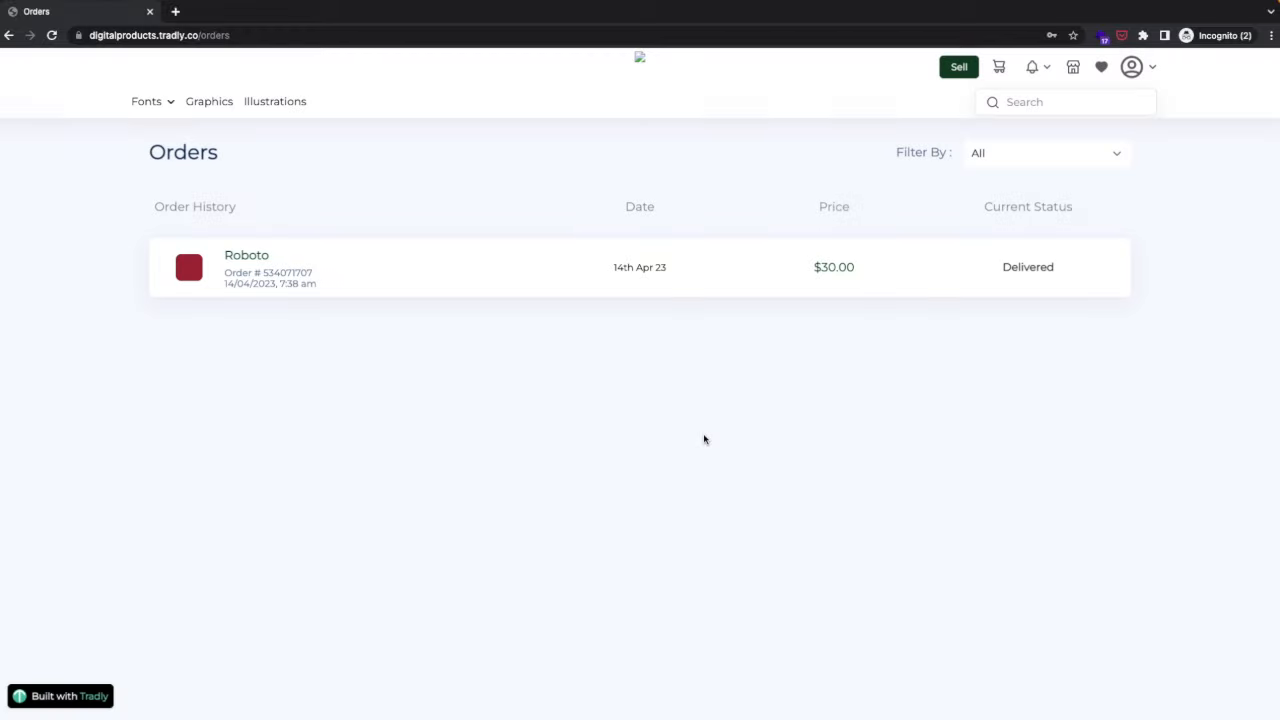
{"action": "left_click", "coordinate": [258, 254]}
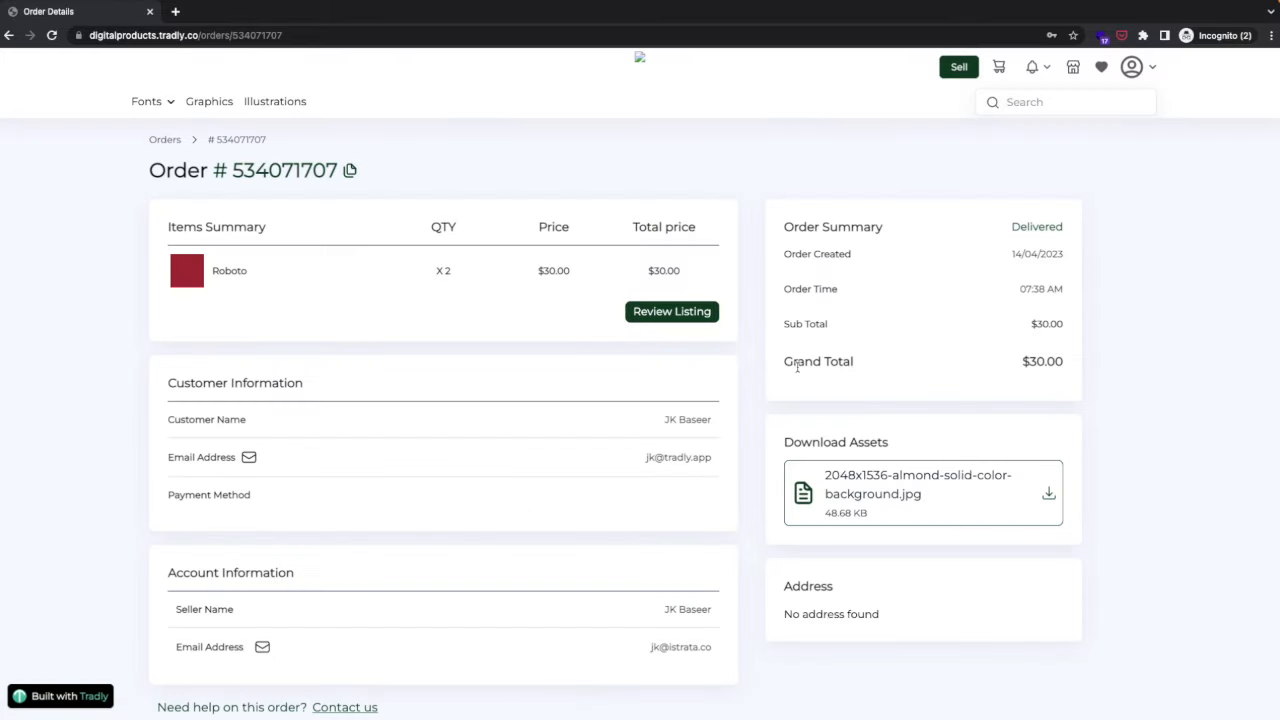
{"action": "scroll", "coordinate": [781, 449], "scroll_direction": "down", "scroll_amount": 2}
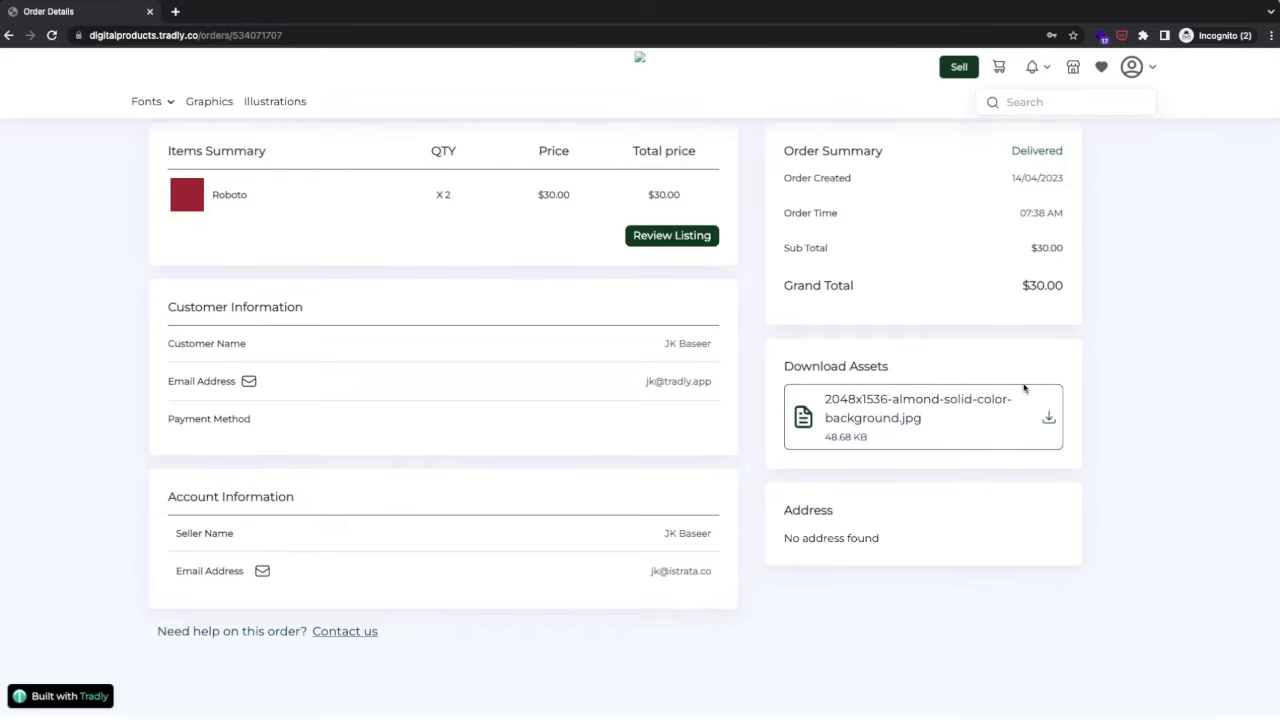
Compare the order's asset with the App Usage variant's digital product file and download 2048x1536-almond-solid-color-background.jpg from the order.
{"action": "key", "text": "ctrl+Right"}
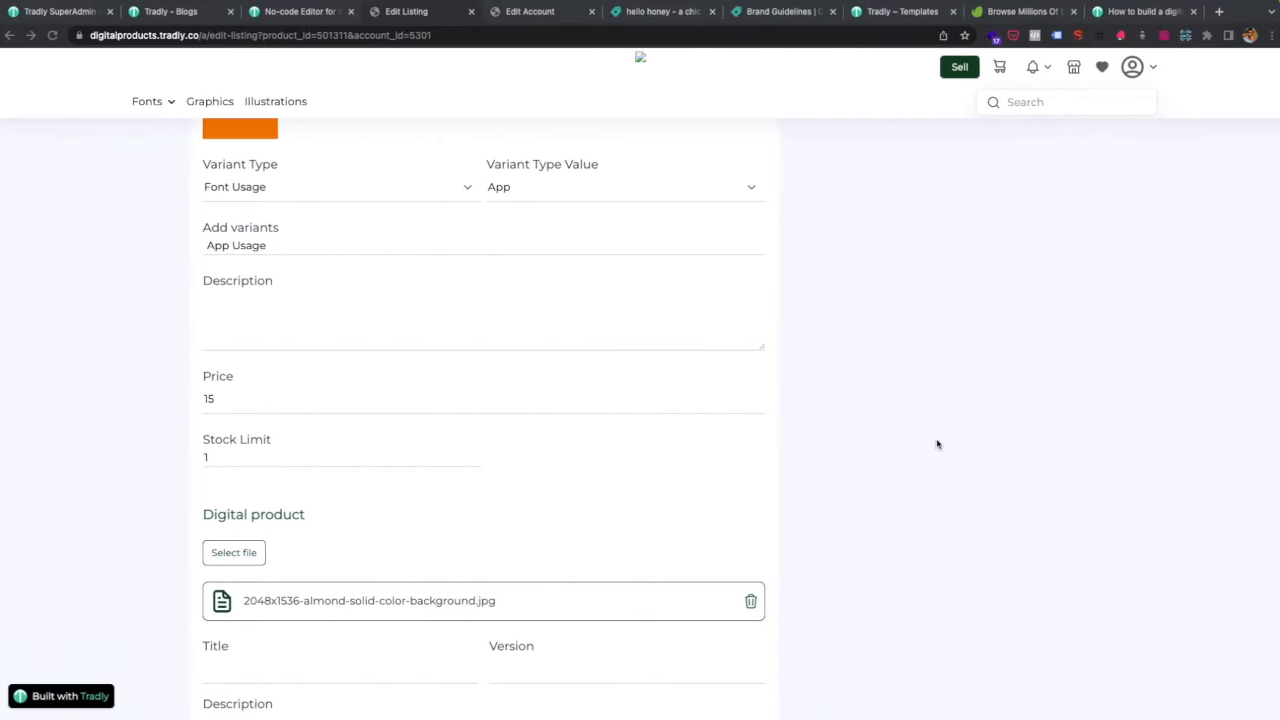
{"action": "scroll", "coordinate": [937, 444], "scroll_direction": "down", "scroll_amount": 1}
{"action": "scroll", "coordinate": [937, 444], "scroll_direction": "up", "scroll_amount": 3}
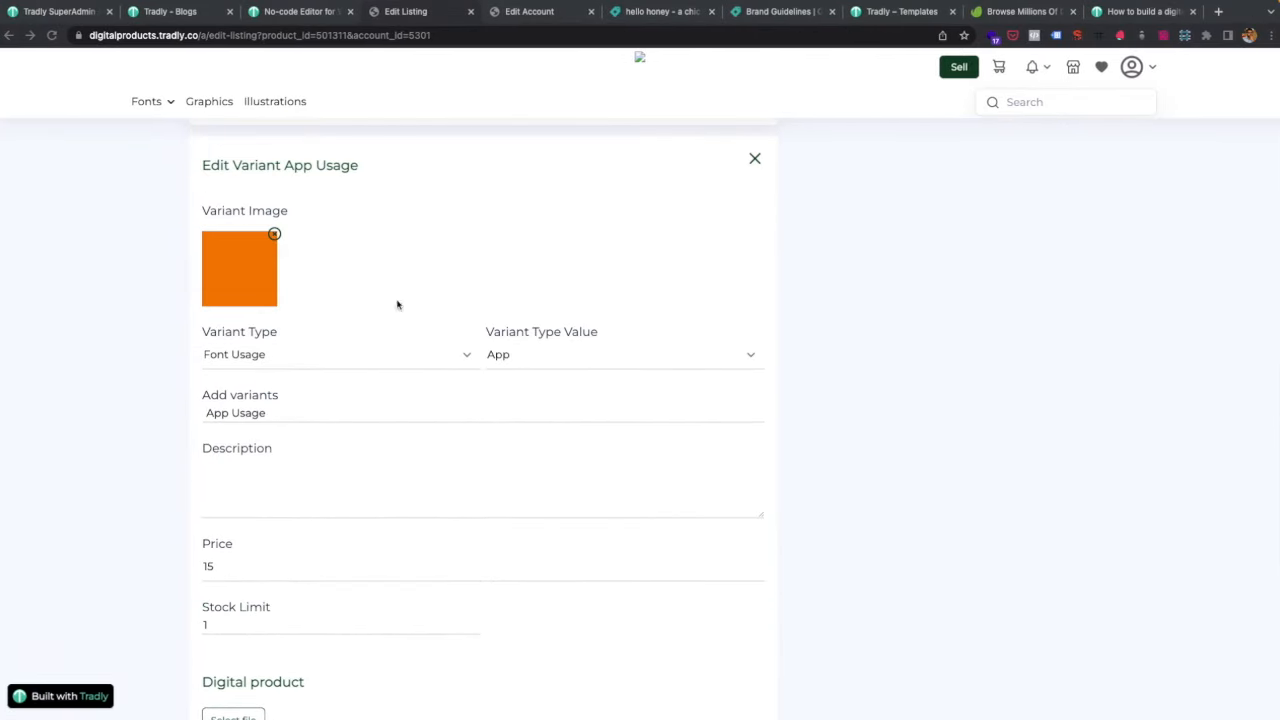
{"action": "scroll", "coordinate": [372, 500], "scroll_direction": "down", "scroll_amount": 6}
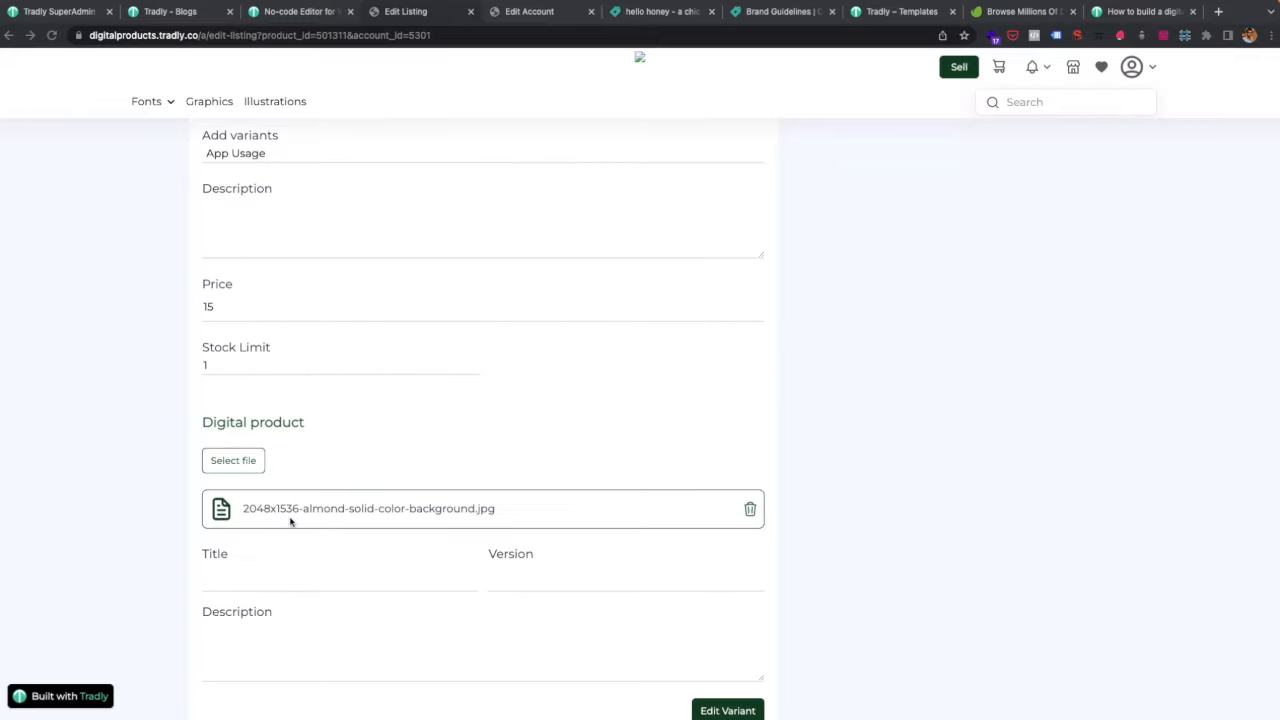
{"action": "key", "text": "ctrl+Left"}
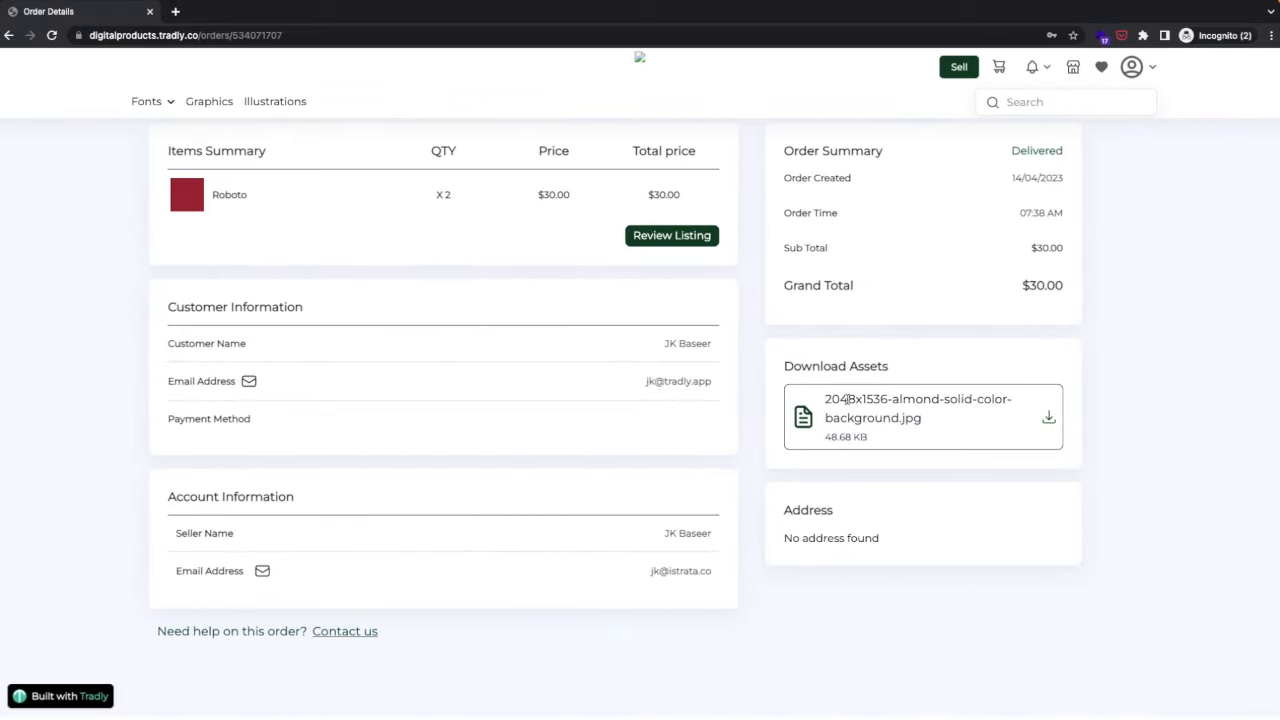
{"action": "left_click", "coordinate": [1049, 420]}
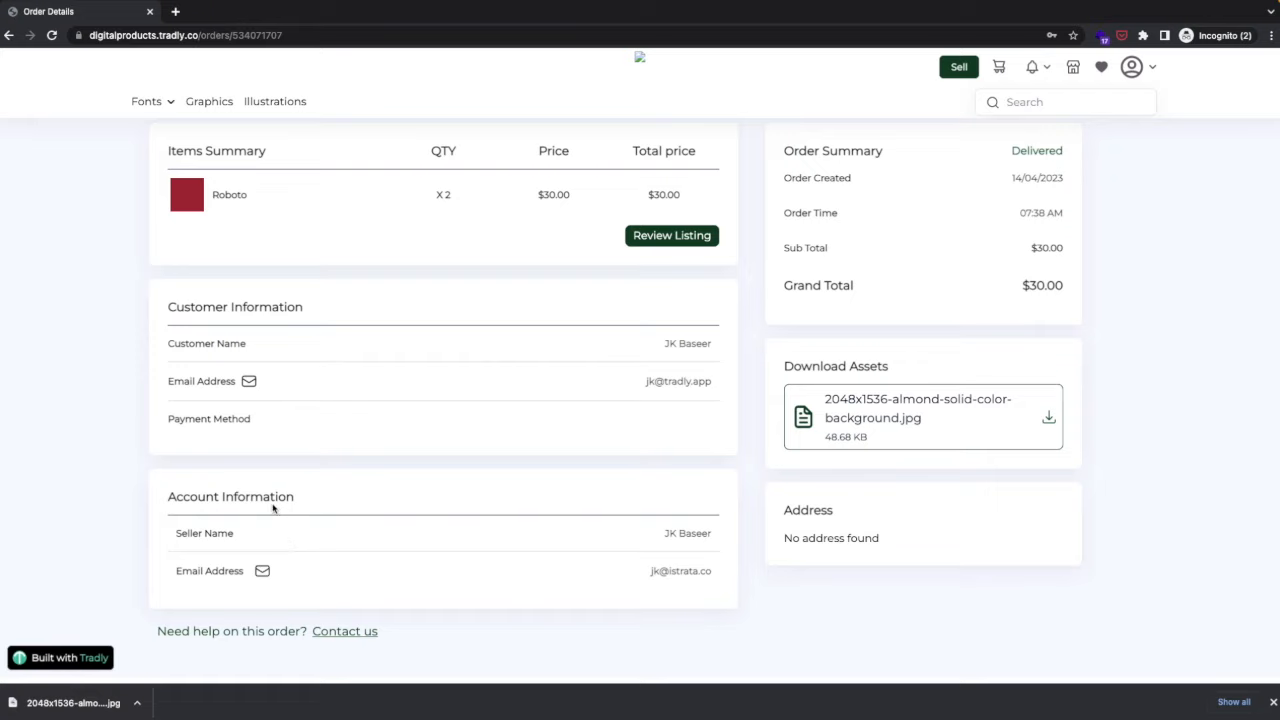
Examine the seller's name, email address and contact option in the order's account information.
{"action": "triple_click", "coordinate": [694, 532]}
{"action": "triple_click", "coordinate": [704, 571]}
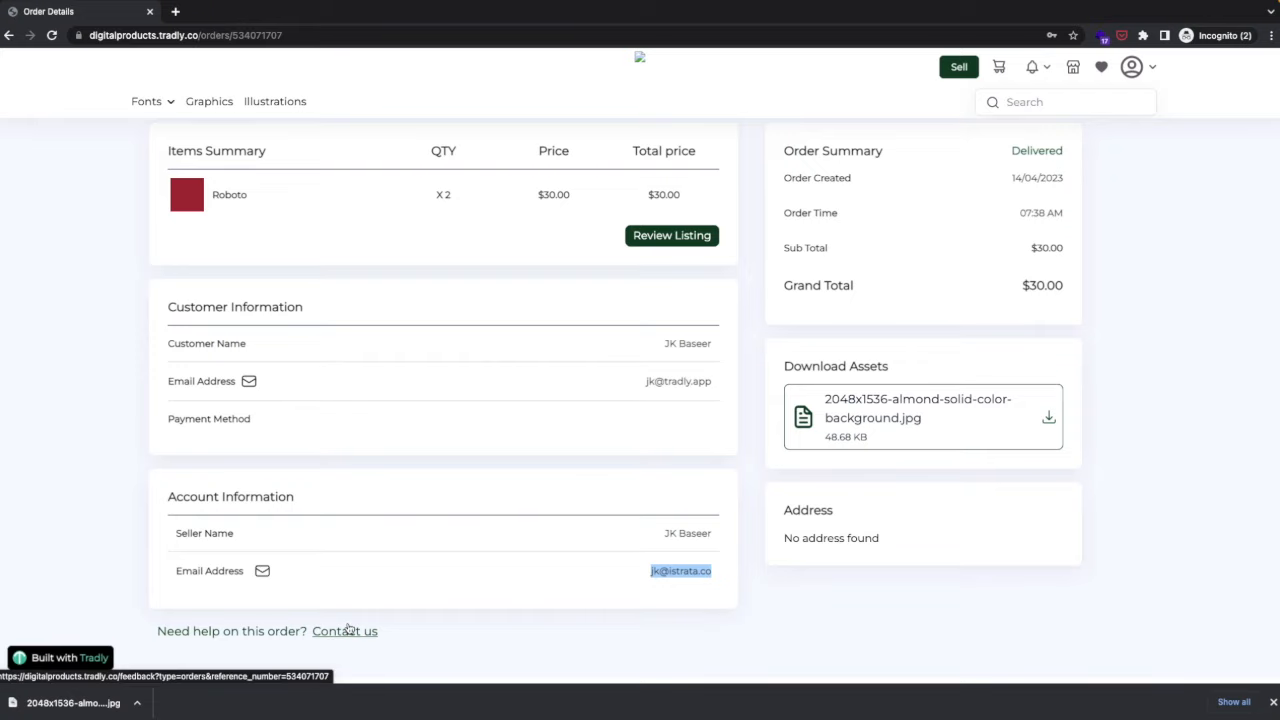
{"action": "scroll", "coordinate": [500, 514], "scroll_direction": "up", "scroll_amount": 1}
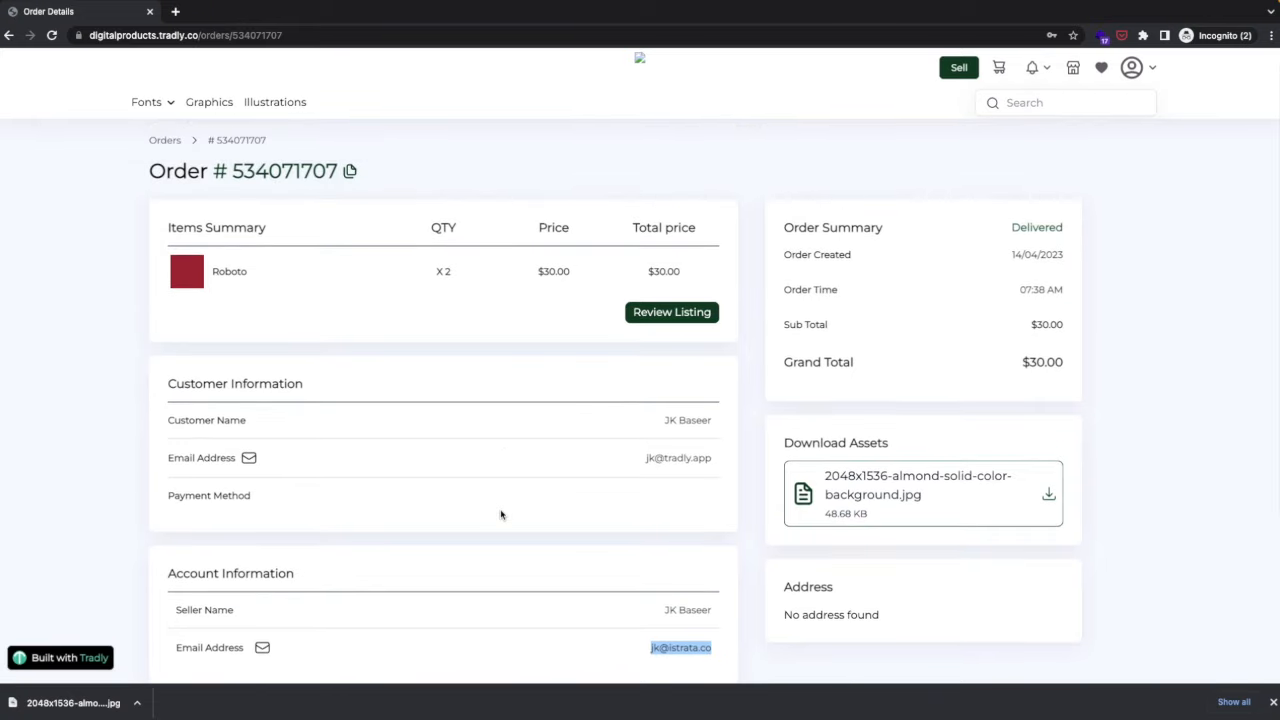
Send a five-star Roboto review with Good Packaging feedback and the note "Very good quality Photos. Perfectly fits to my project".
{"action": "left_click", "coordinate": [636, 312]}
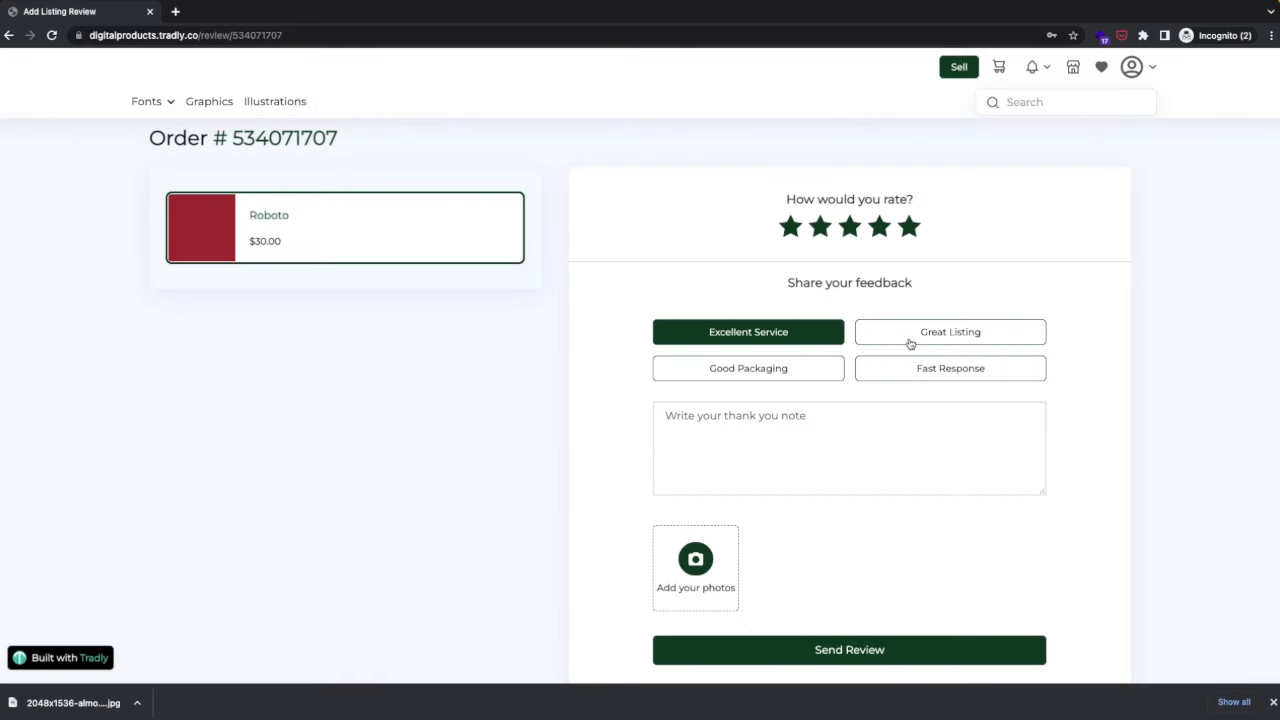
{"action": "left_click", "coordinate": [756, 450]}
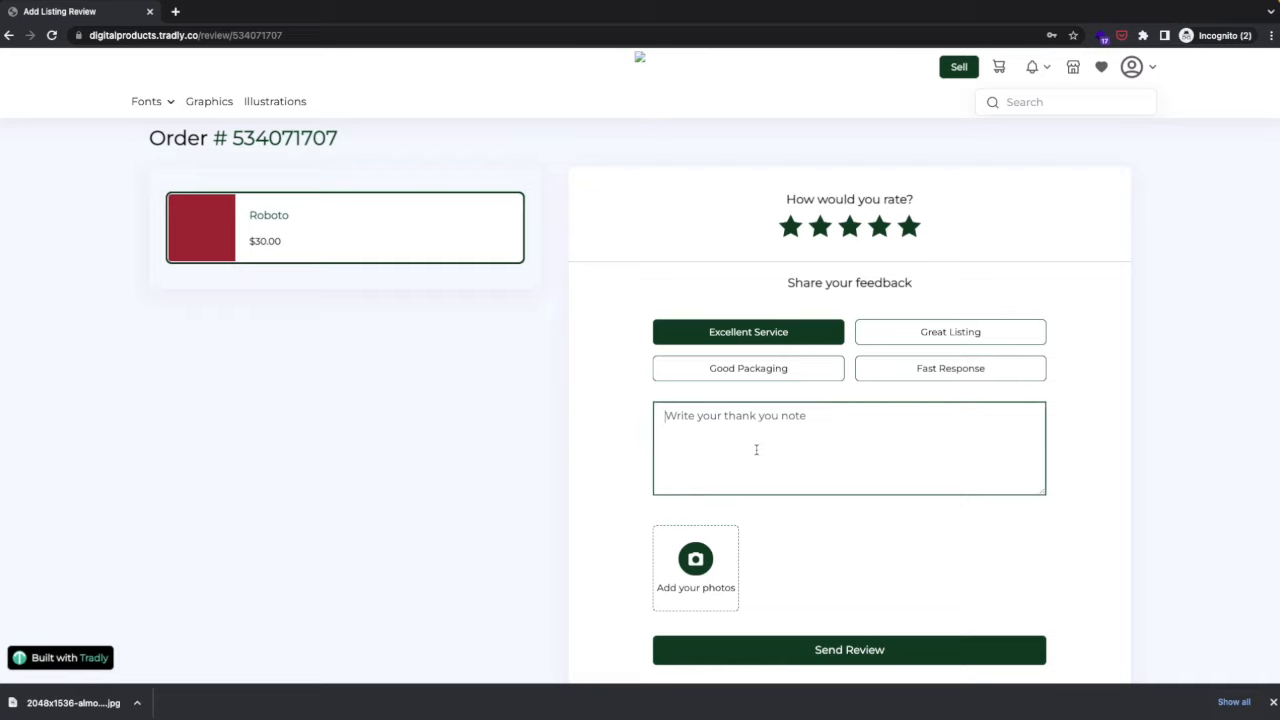
{"action": "left_click", "coordinate": [746, 372]}
{"action": "left_click", "coordinate": [703, 440]}
{"action": "type", "text": "Ver"}
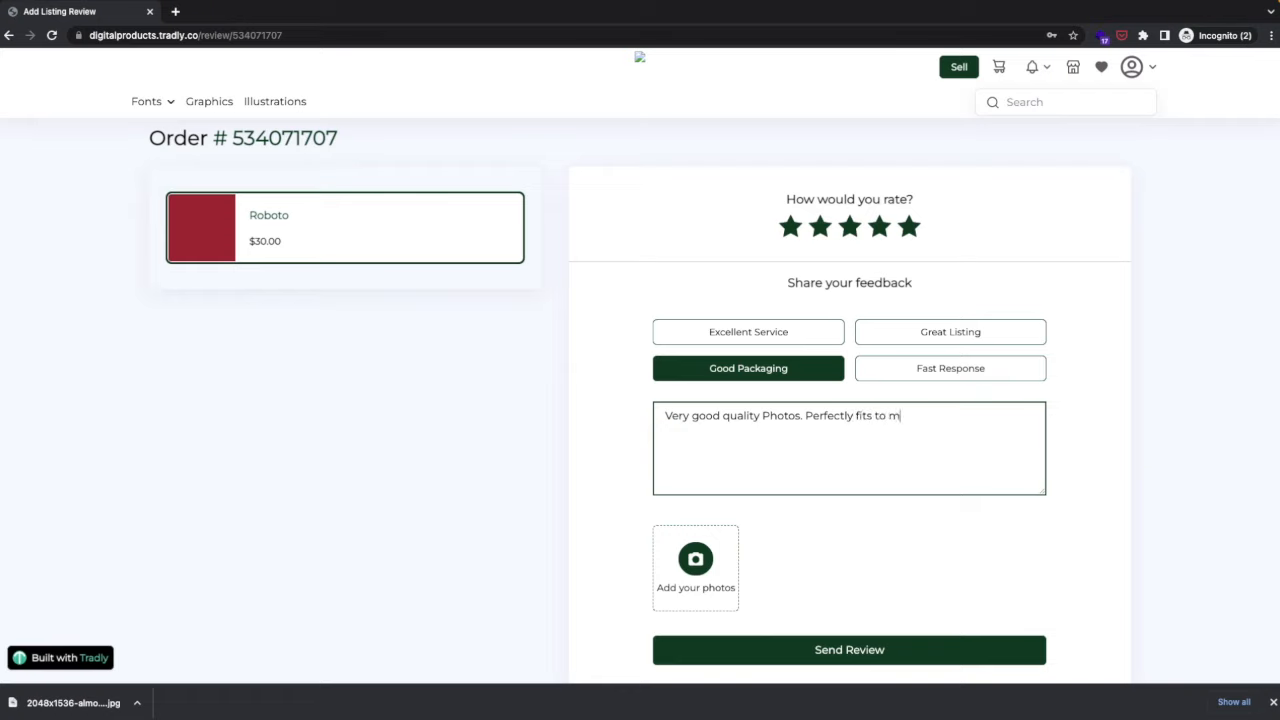
{"action": "left_click", "coordinate": [725, 654]}
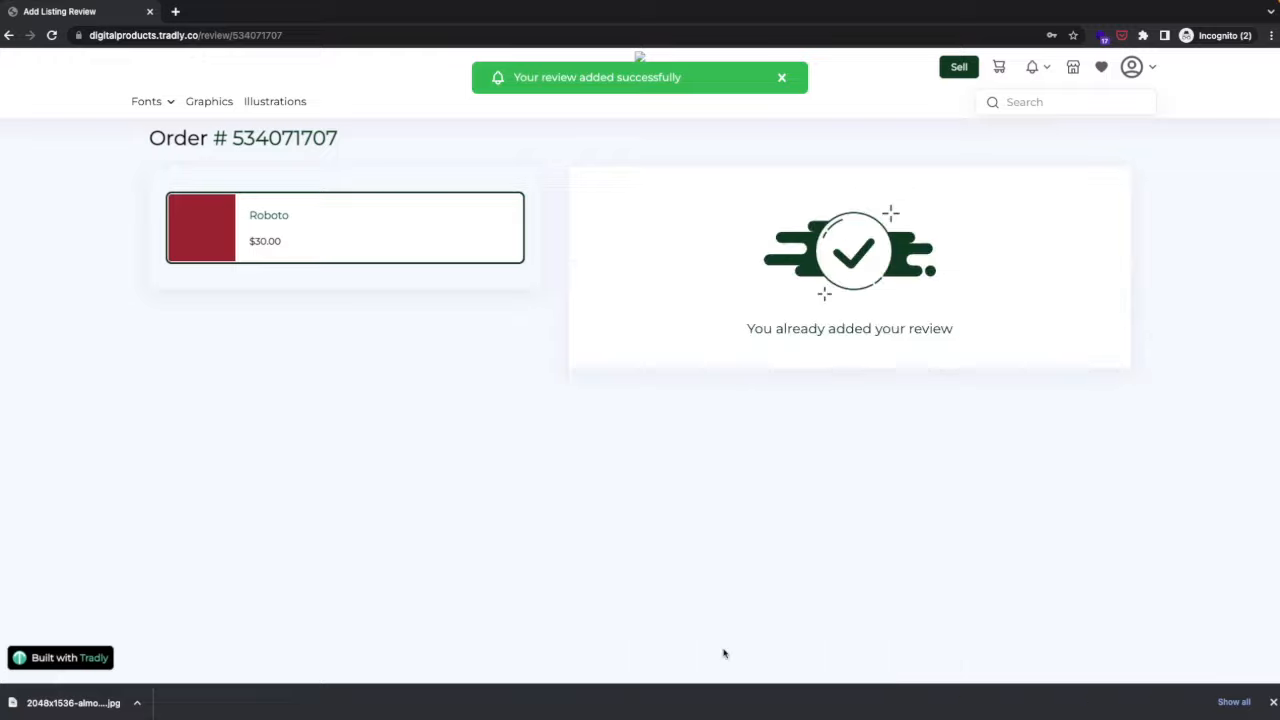
Return to the seller's browser window and check the seller account's notifications.
{"action": "key", "text": "ctrl+Right"}
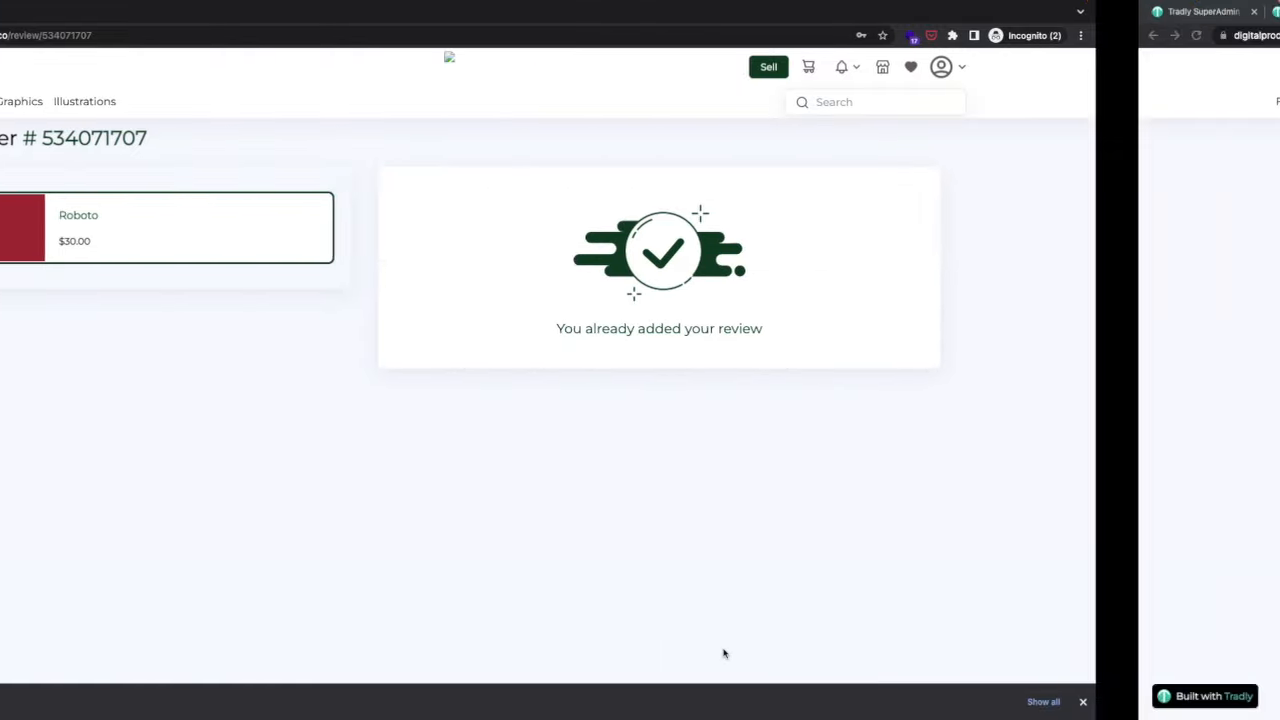
{"action": "scroll", "coordinate": [733, 448], "scroll_direction": "up", "scroll_amount": 1}
{"action": "scroll", "coordinate": [733, 448], "scroll_direction": "up", "scroll_amount": 10}
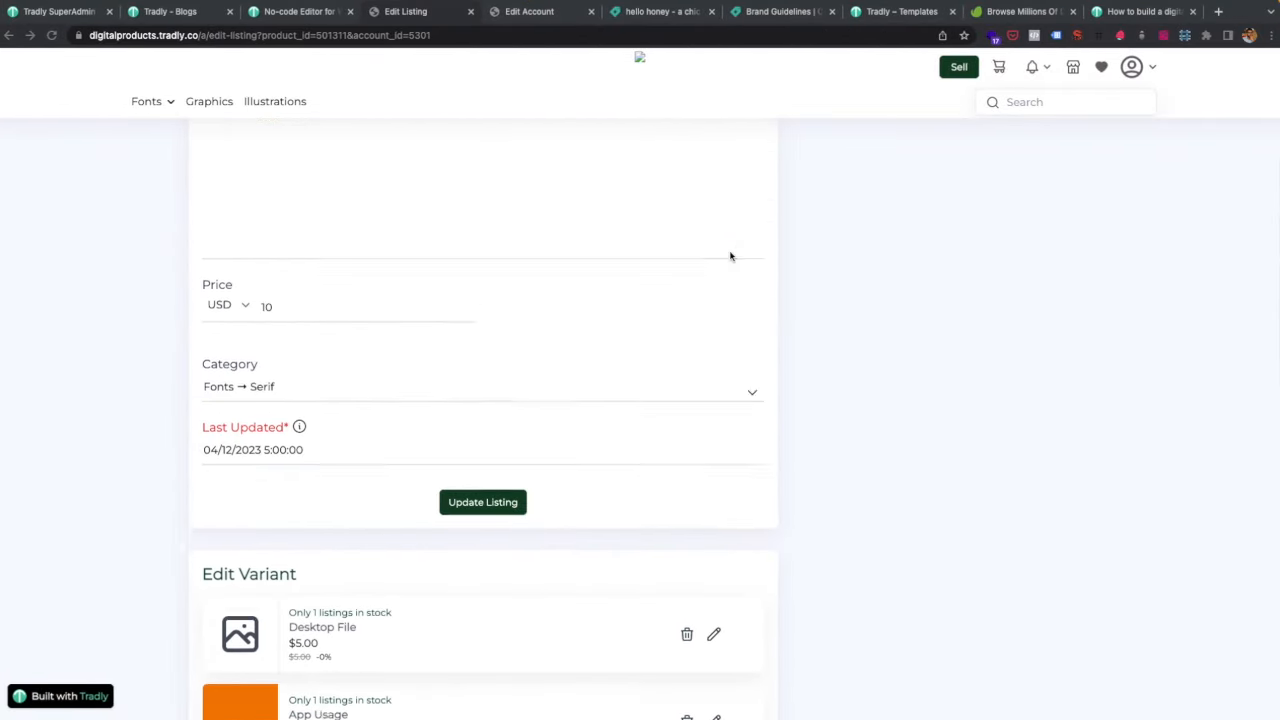
{"action": "scroll", "coordinate": [688, 235], "scroll_direction": "up", "scroll_amount": 4}
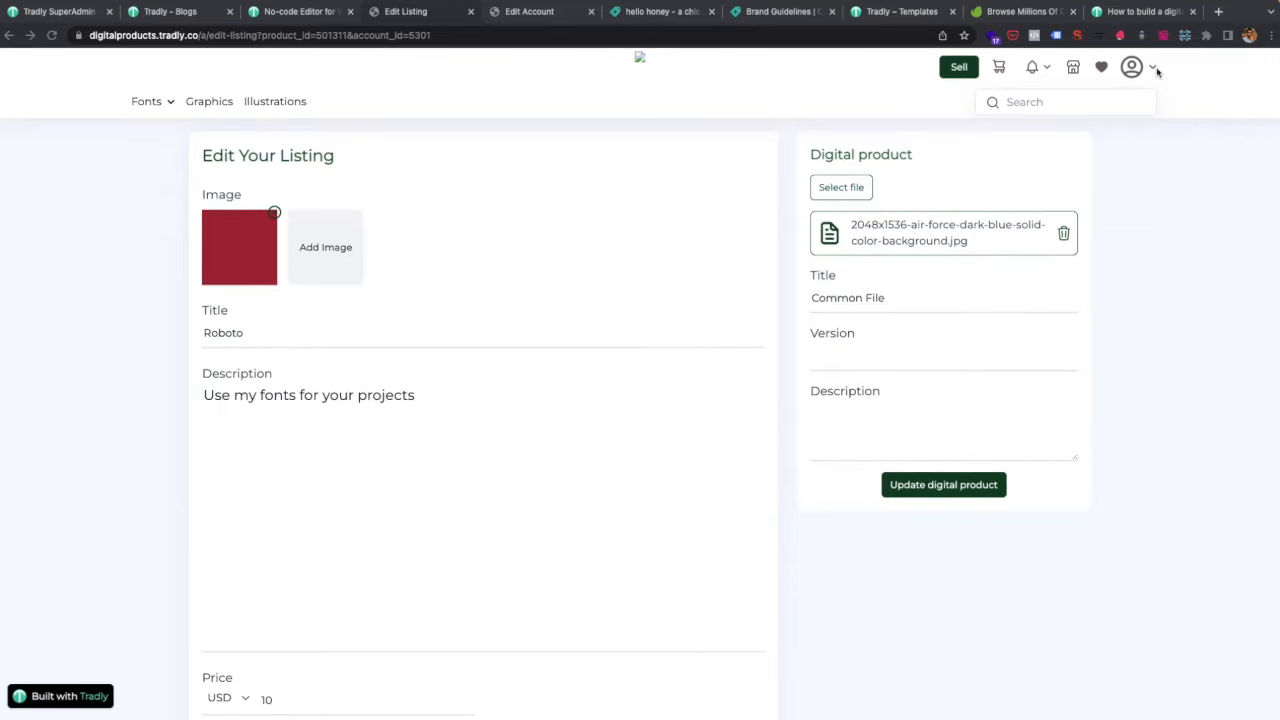
{"action": "left_click", "coordinate": [1031, 66]}
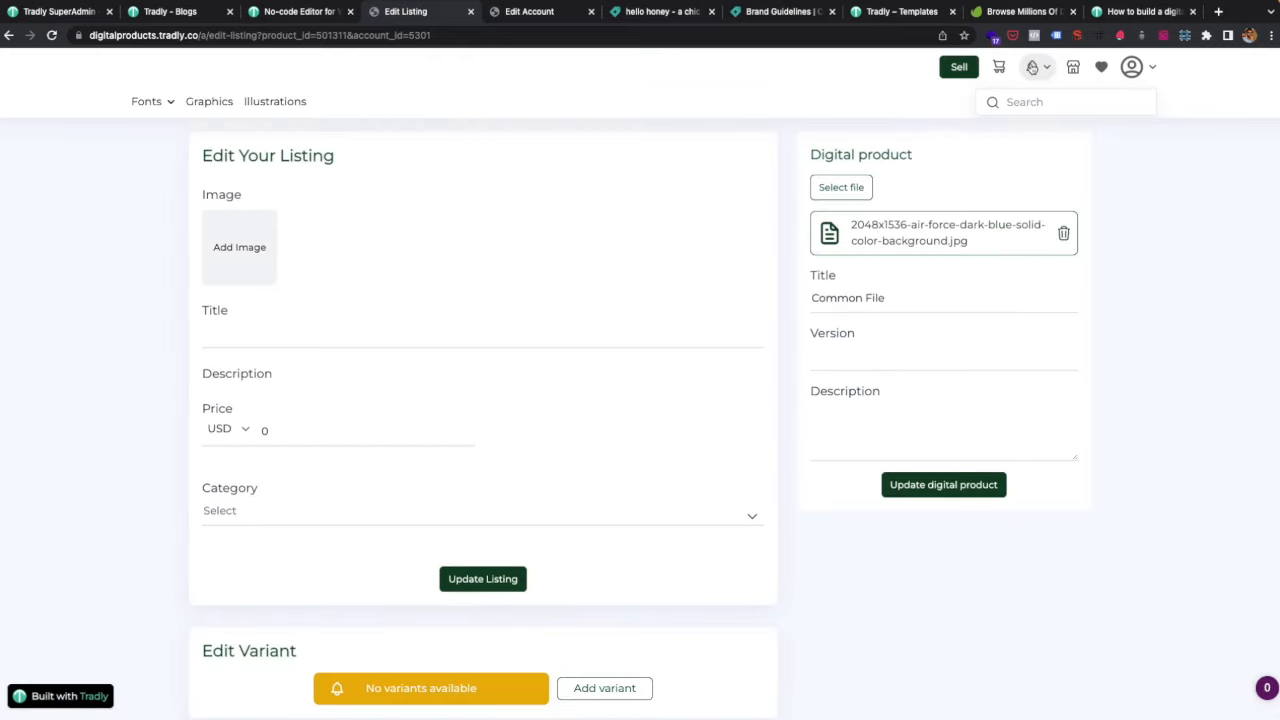
{"action": "mouse_move", "coordinate": [1032, 66]}
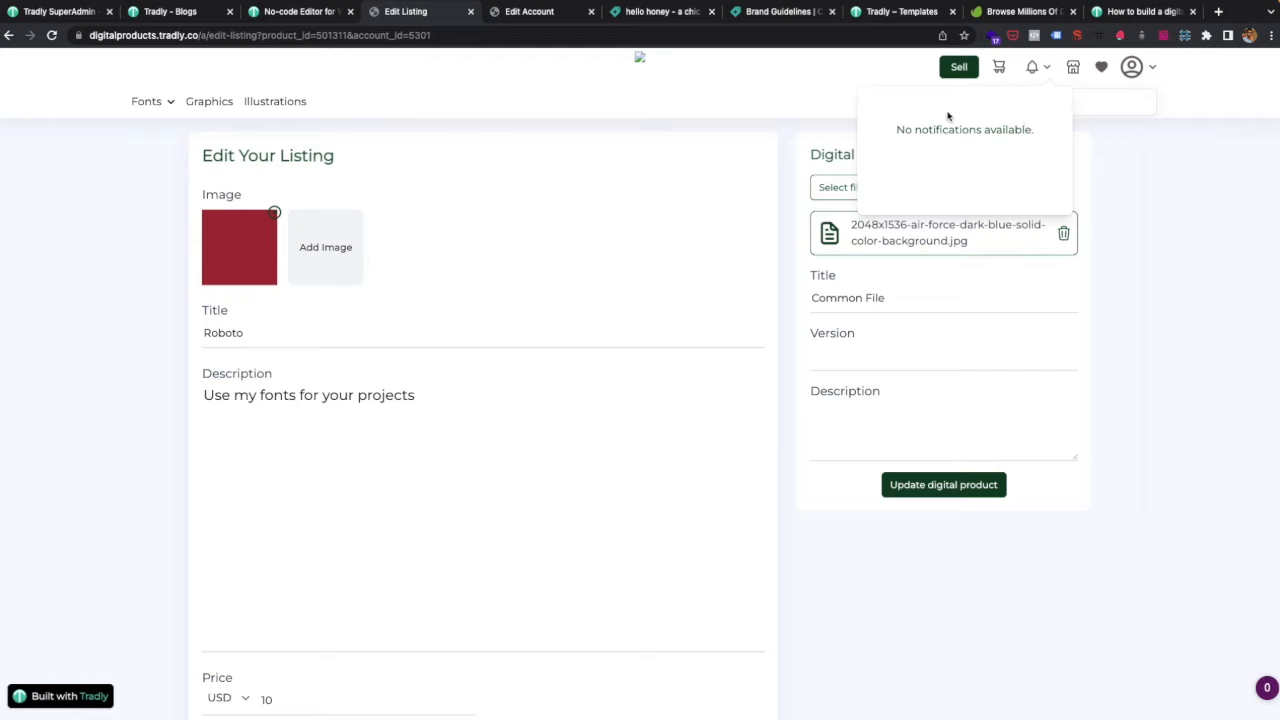
Open the Roboto listing from the marketplace home page and examine its ratings and customer review.
{"action": "left_click", "coordinate": [642, 60]}
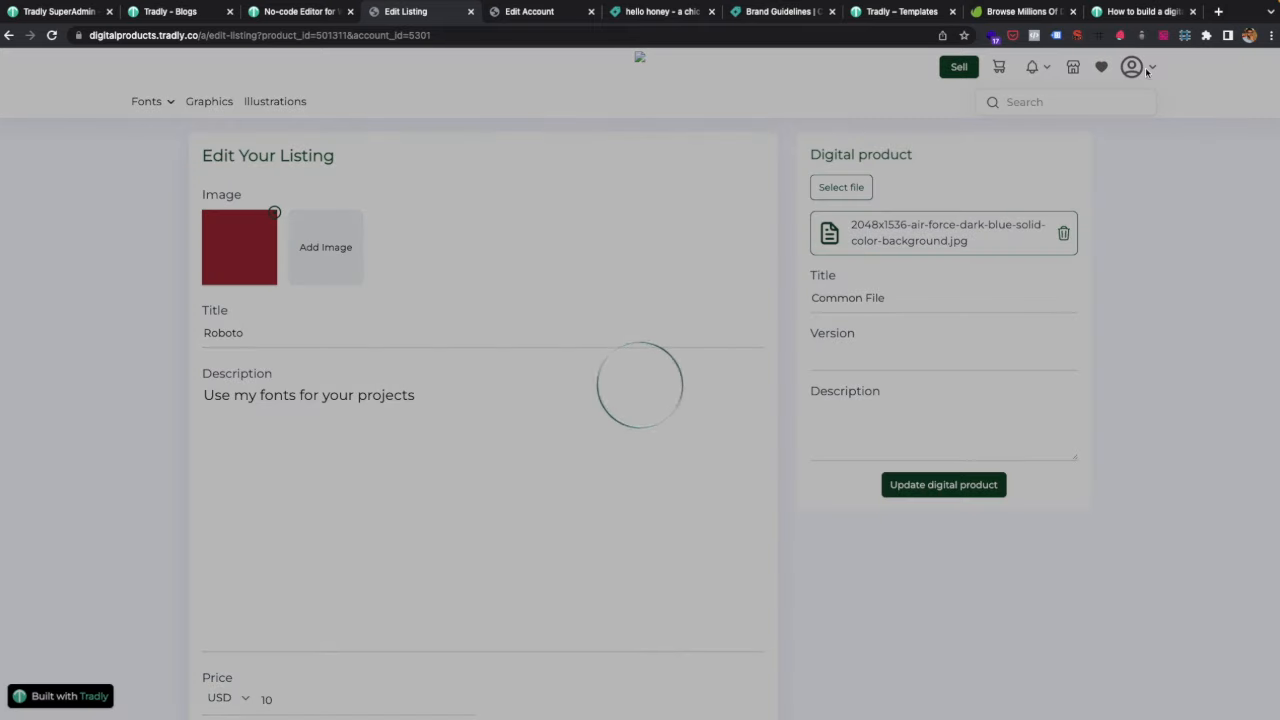
{"action": "mouse_move", "coordinate": [1147, 71]}
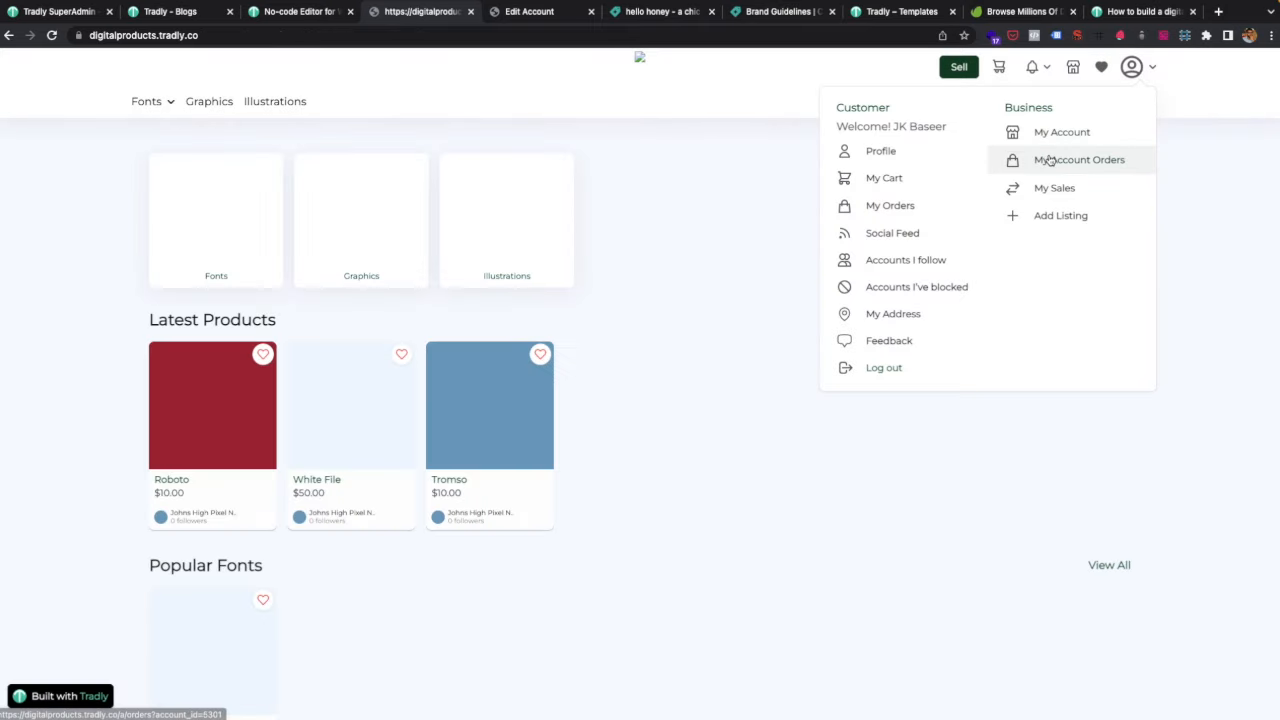
{"action": "left_click", "coordinate": [192, 399]}
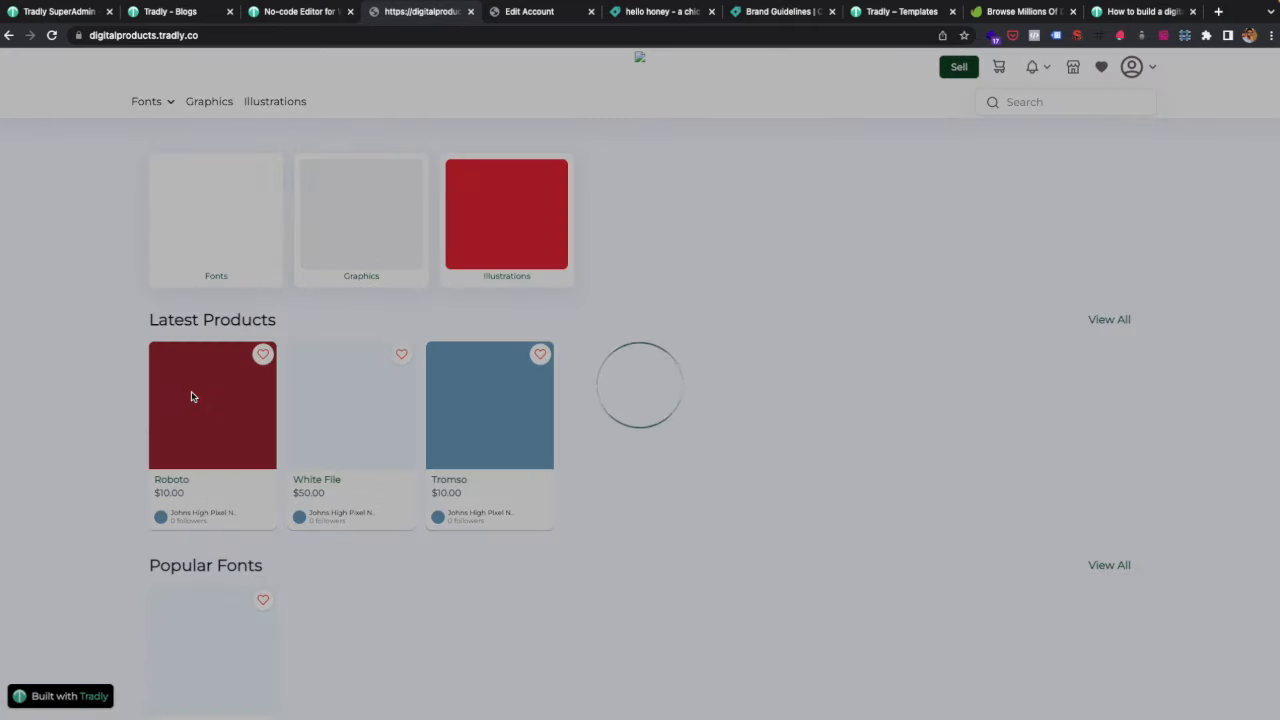
{"action": "scroll", "coordinate": [193, 397], "scroll_direction": "down", "scroll_amount": 2}
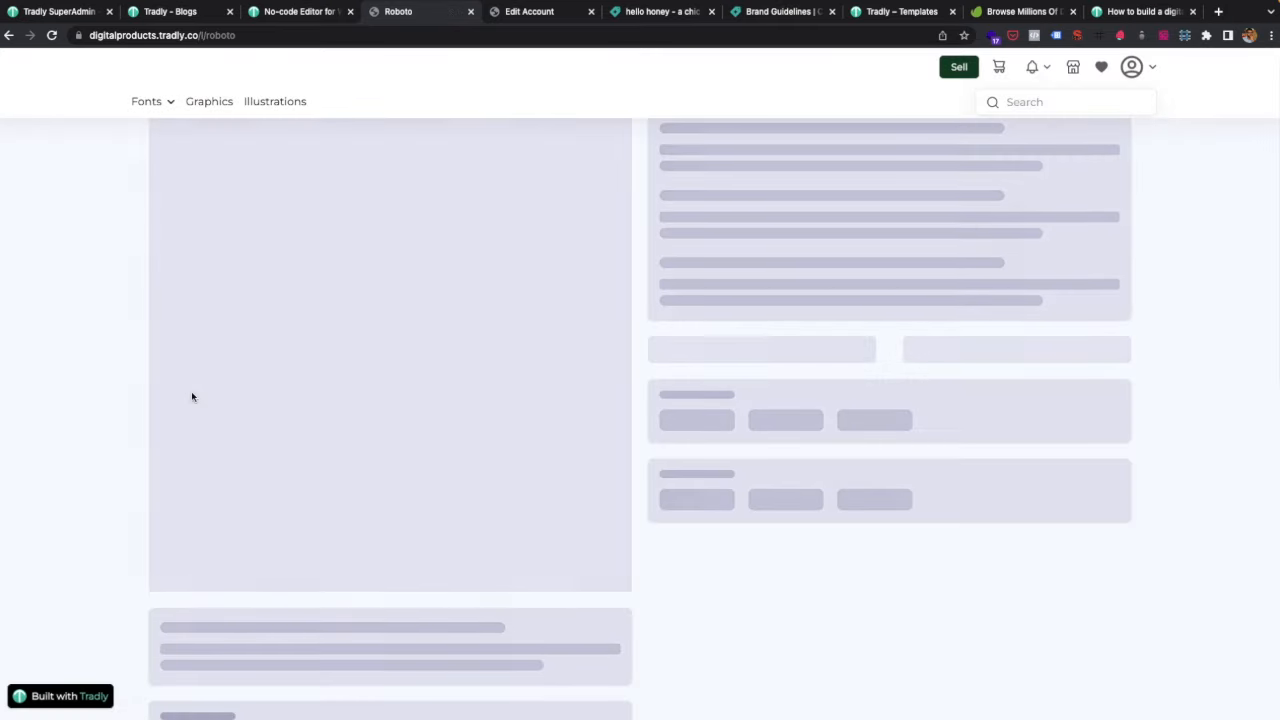
{"action": "scroll", "coordinate": [480, 477], "scroll_direction": "down", "scroll_amount": 5}
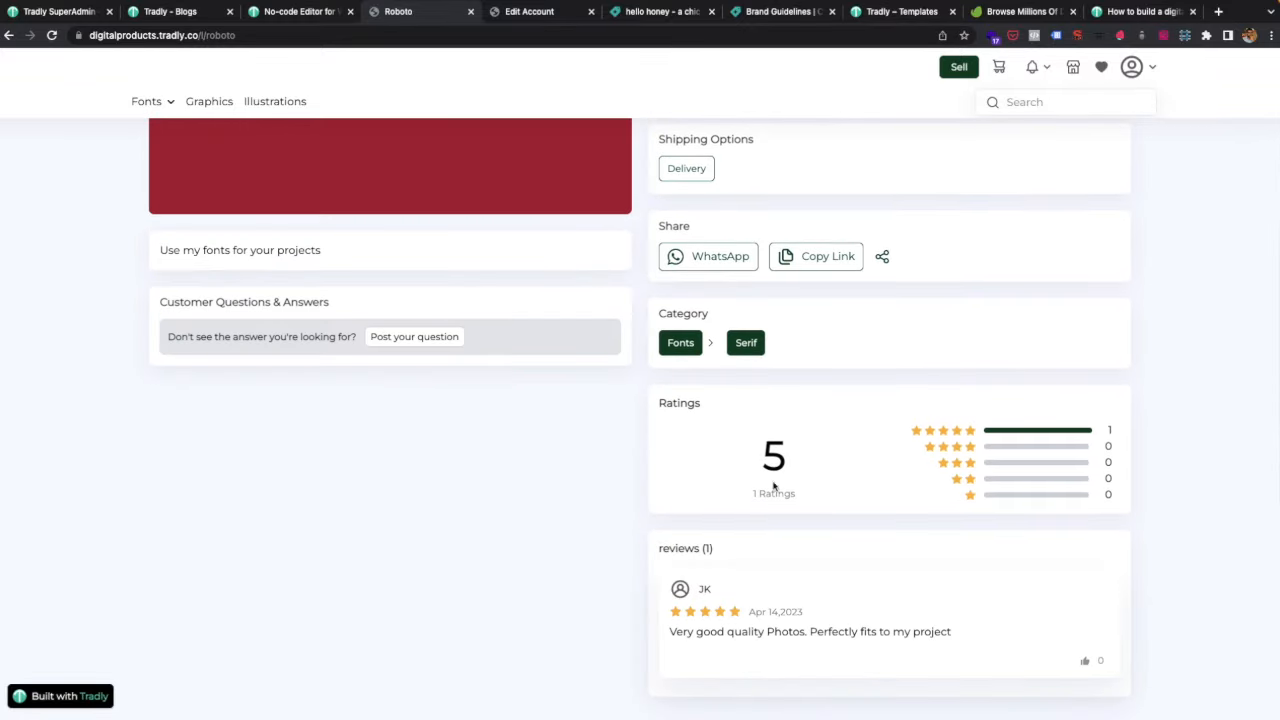
{"action": "scroll", "coordinate": [906, 470], "scroll_direction": "up", "scroll_amount": 6}
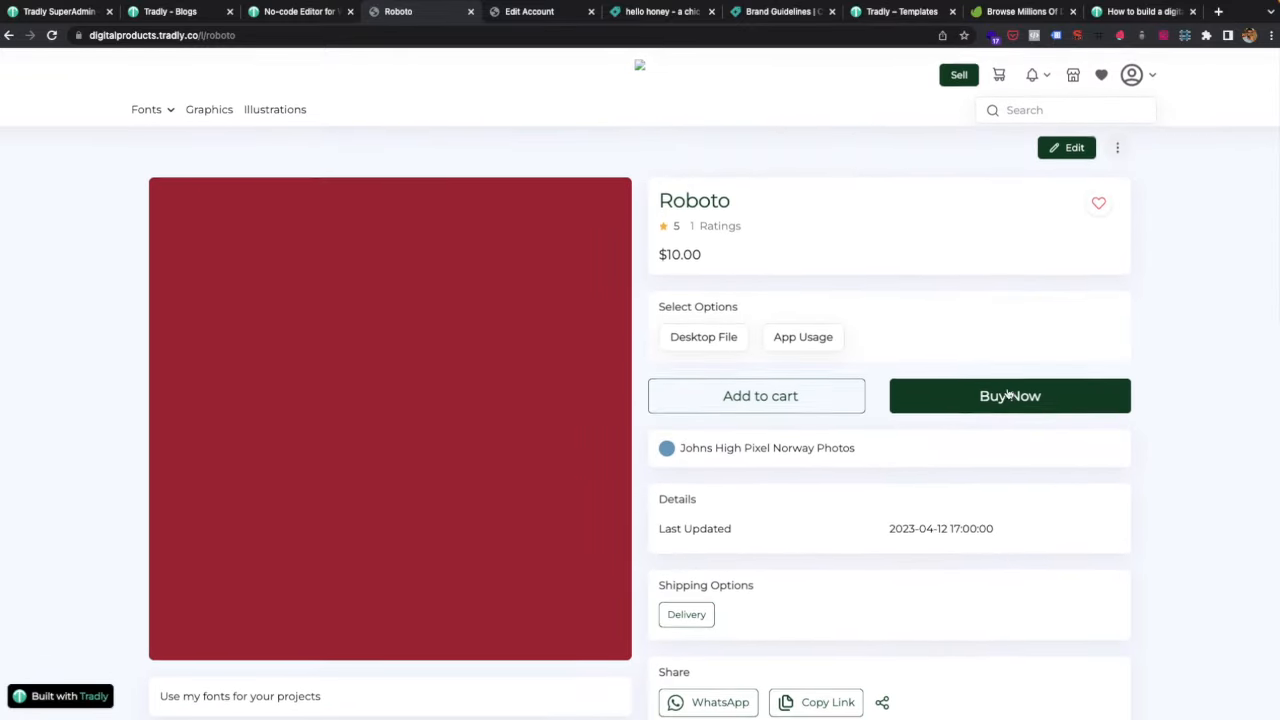
Copy the "reviews" heading from the Roboto listing and find it among the Listing Detail Page strings in the superadmin's Strings Customisation.
{"action": "scroll", "coordinate": [1004, 394], "scroll_direction": "down", "scroll_amount": 5}
{"action": "left_click_drag", "start_coordinate": [656, 485], "coordinate": [700, 483]}
{"action": "key", "text": "ctrl+c"}
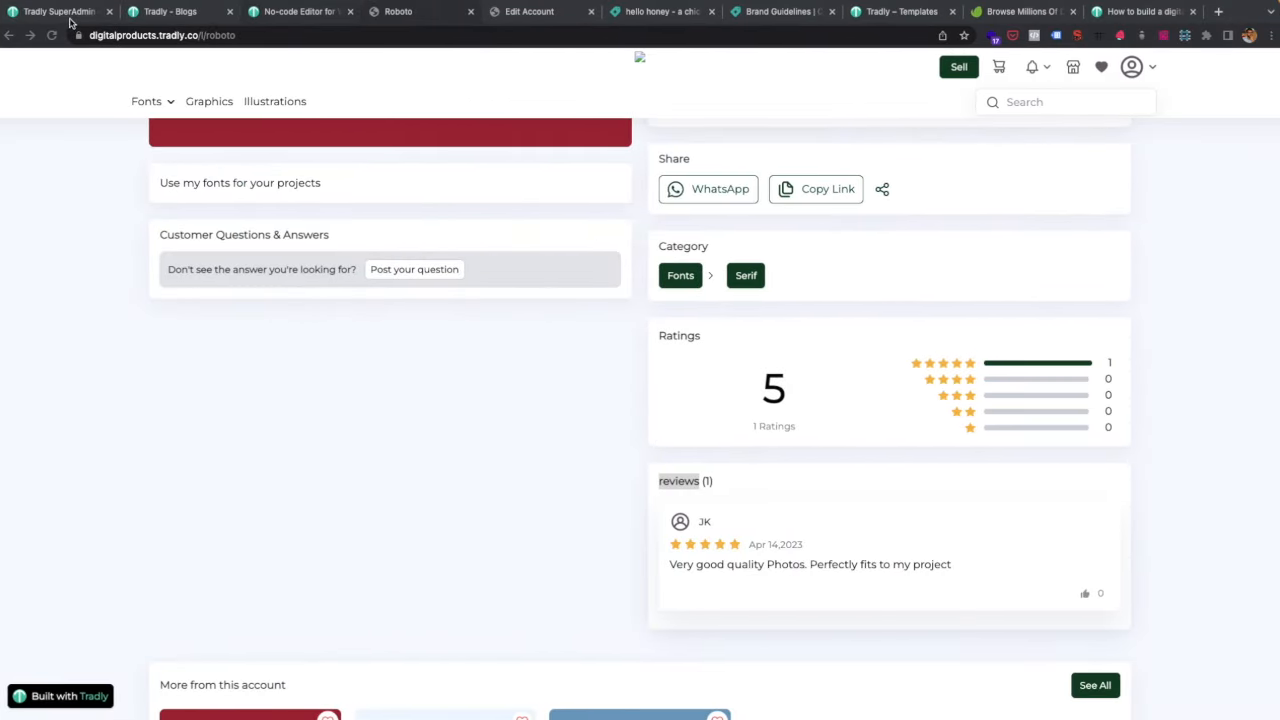
{"action": "left_click", "coordinate": [100, 12]}
{"action": "double_click", "coordinate": [984, 109]}
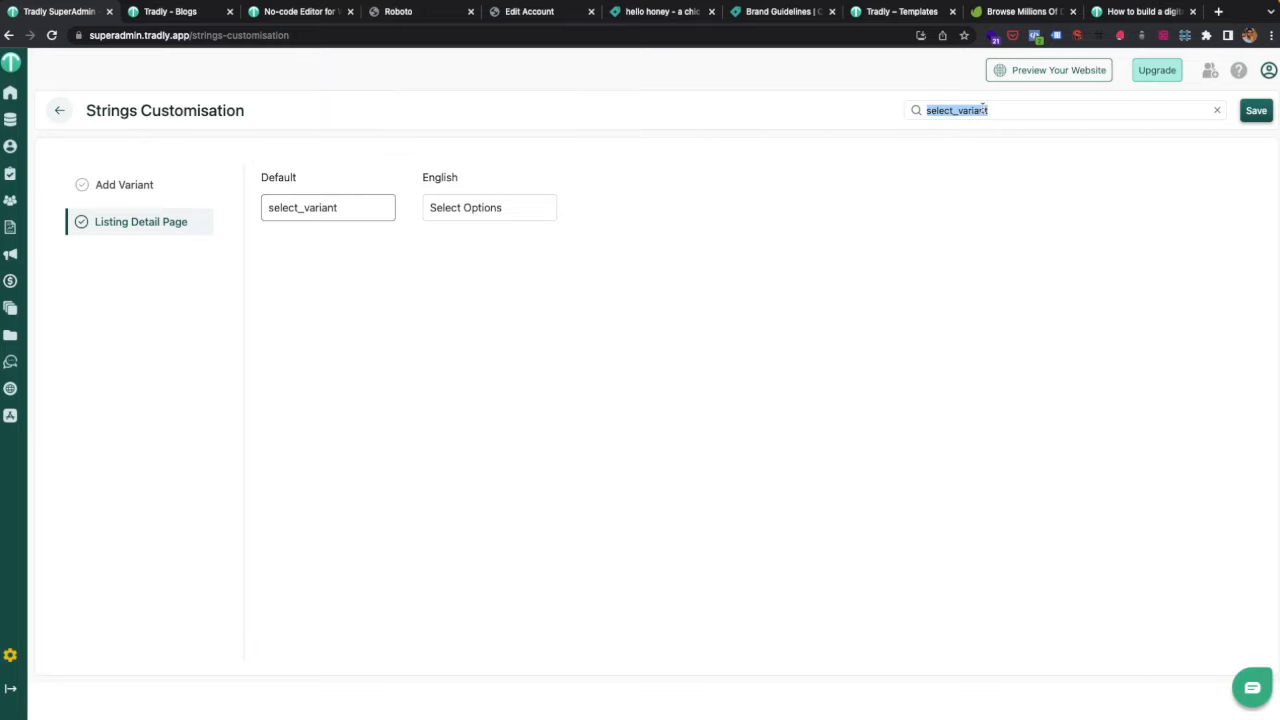
{"action": "key", "text": "ctrl+v"}
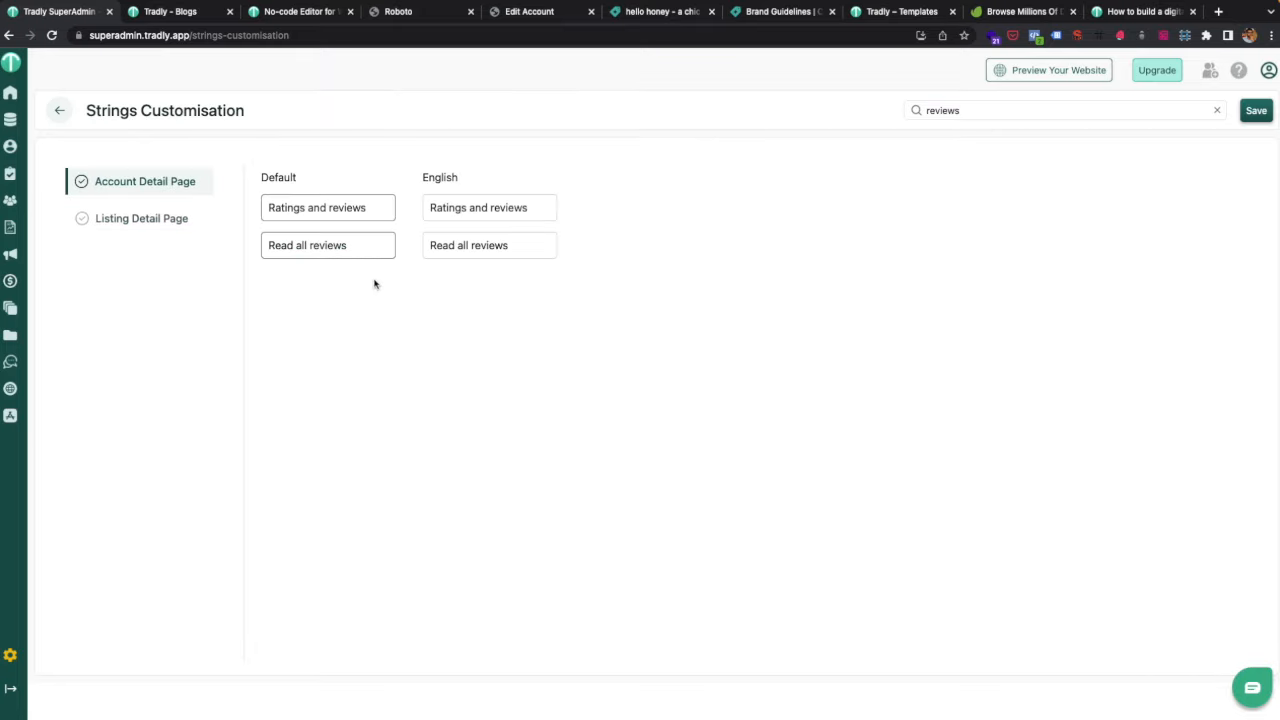
{"action": "left_click", "coordinate": [172, 218]}
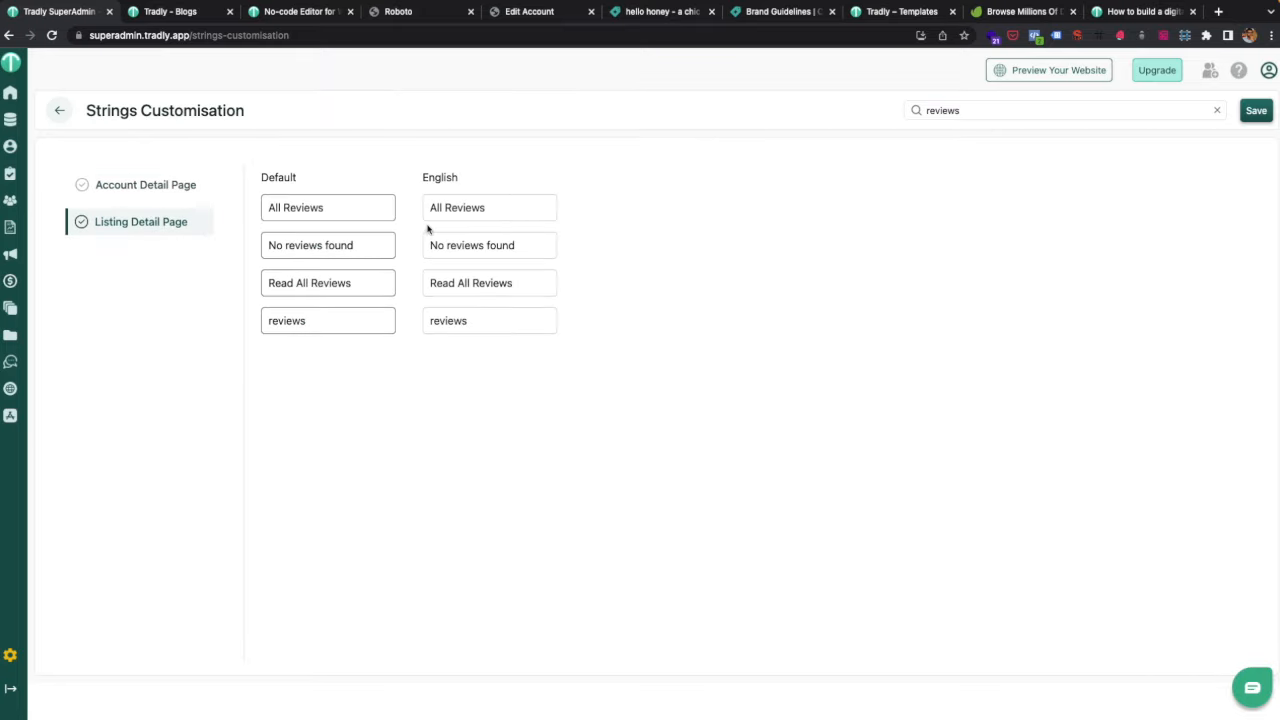
Change the English text of the Listing Detail Page's reviews string to "Reviews" and save the strings.
{"action": "key", "text": "Delete"}
{"action": "type", "text": "R"}
{"action": "left_click", "coordinate": [1254, 112]}
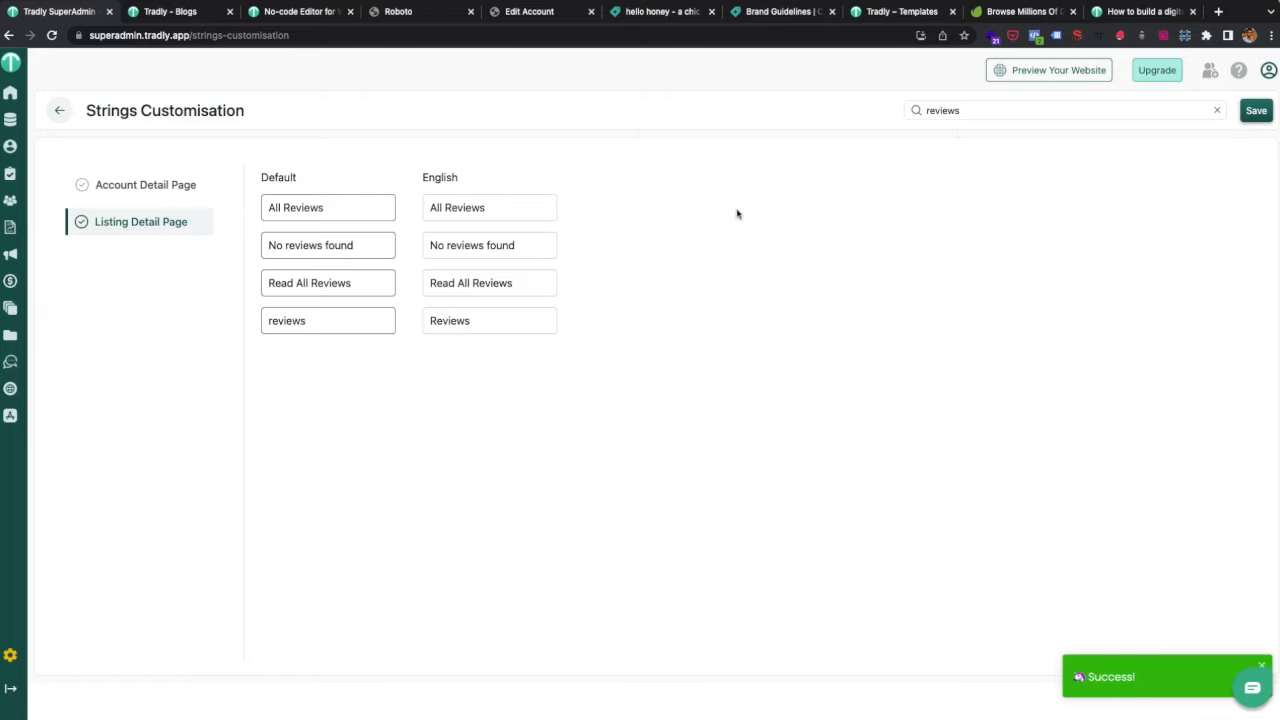
Return to the marketplace site, go to the seller's account orders and open the Roboto order.
{"action": "left_click", "coordinate": [414, 18]}
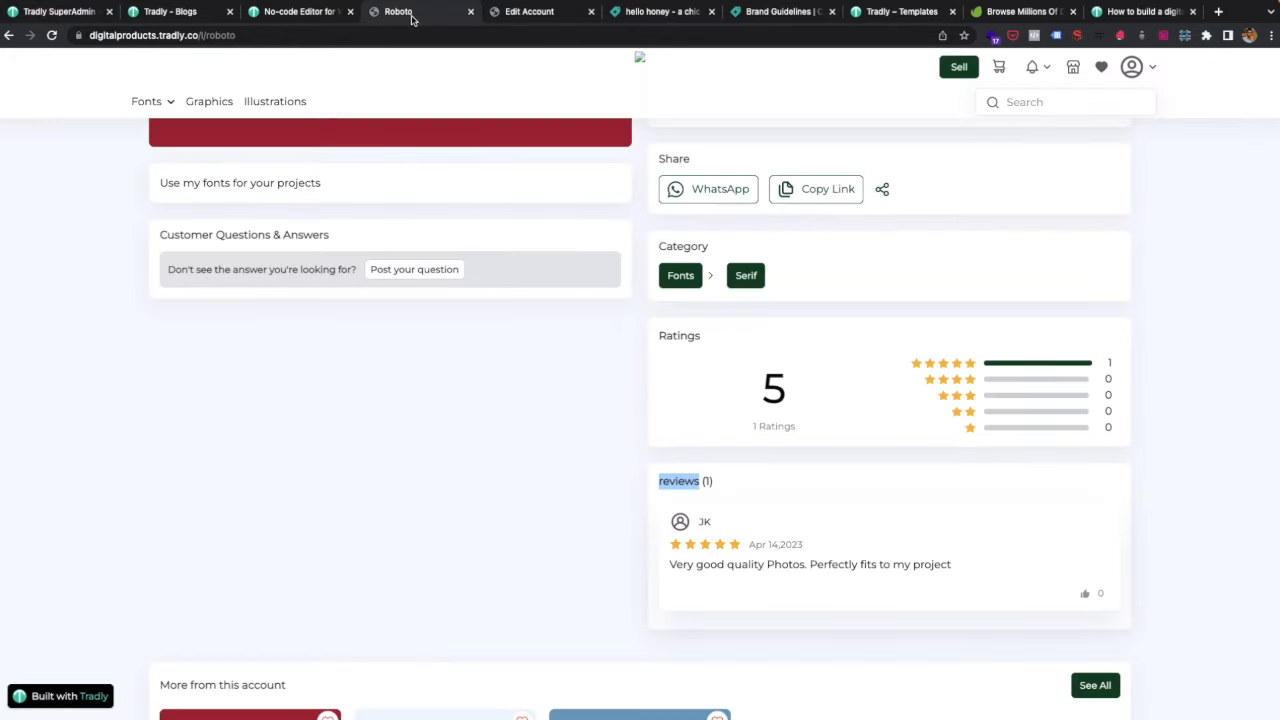
{"action": "scroll", "coordinate": [728, 484], "scroll_direction": "up", "scroll_amount": 5}
{"action": "left_click", "coordinate": [1131, 66]}
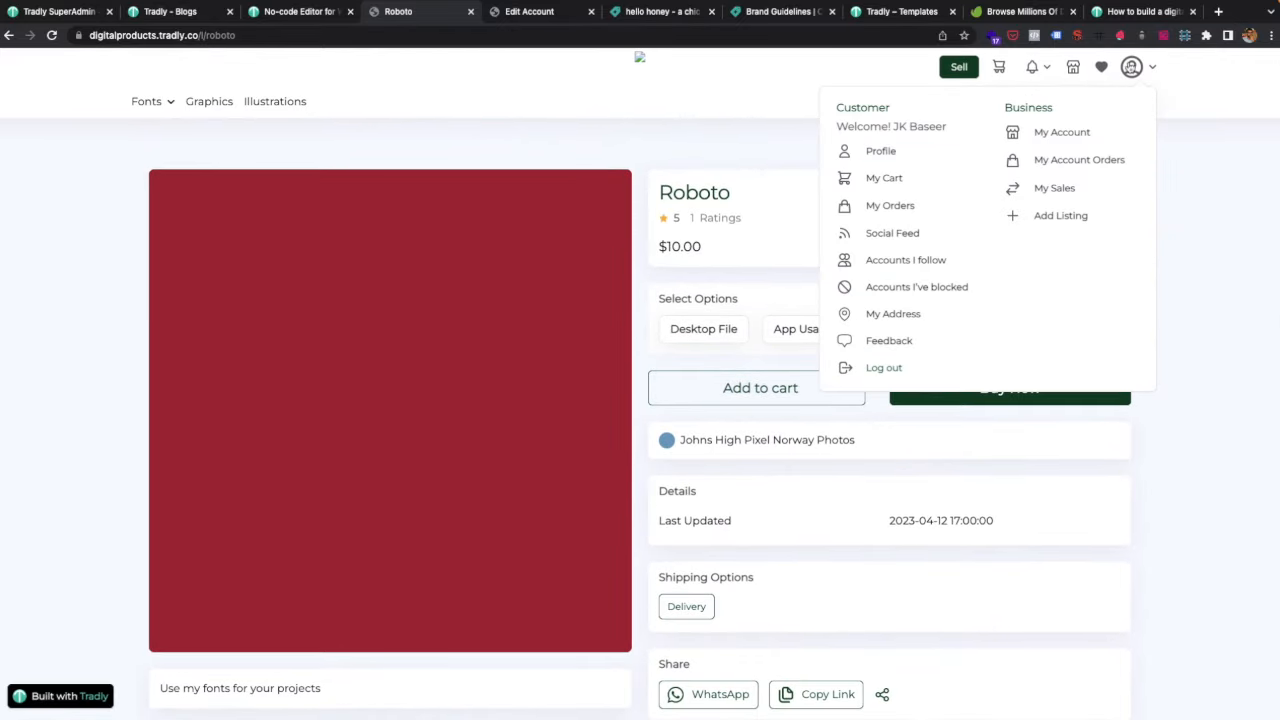
{"action": "left_click", "coordinate": [1058, 143]}
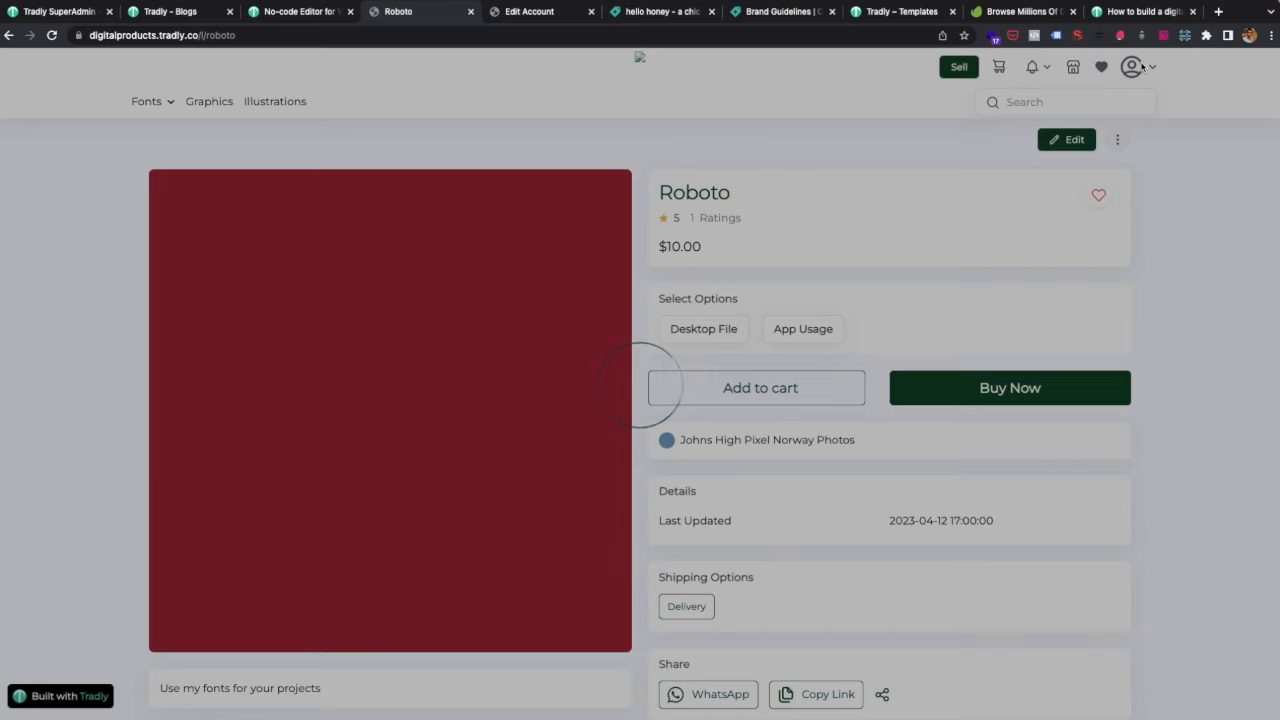
{"action": "left_click", "coordinate": [1140, 64]}
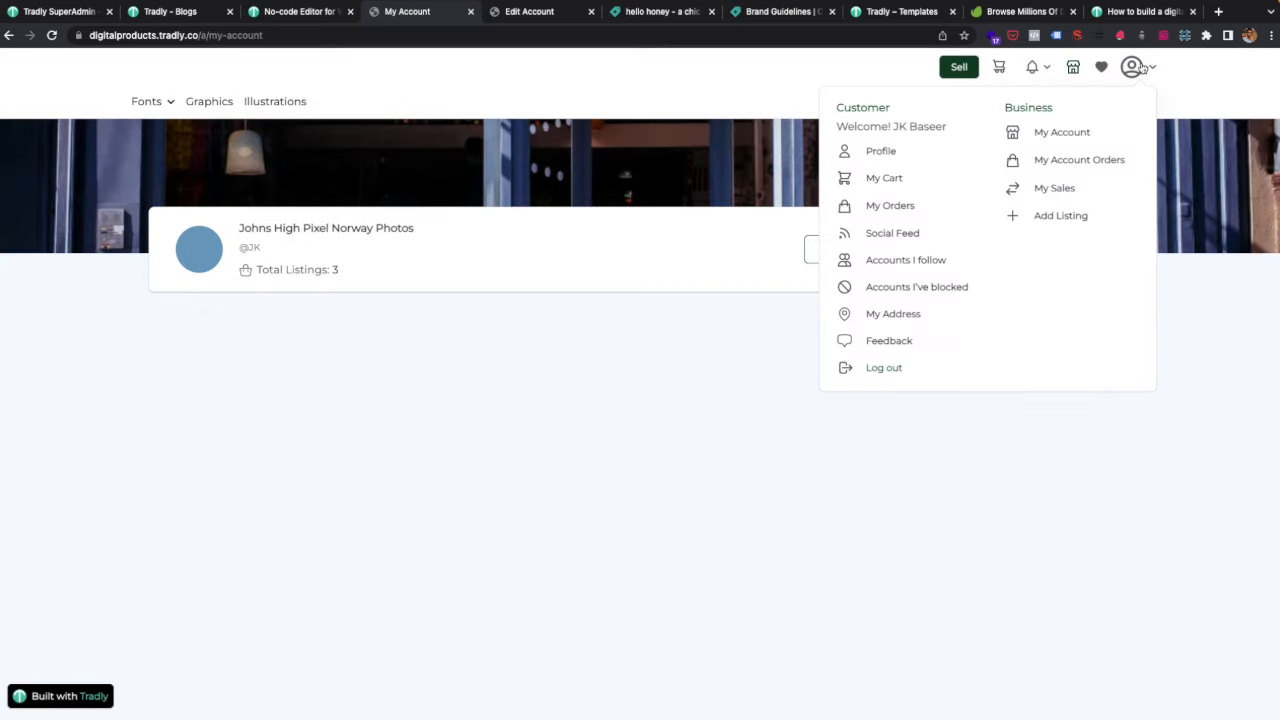
{"action": "left_click", "coordinate": [1082, 157]}
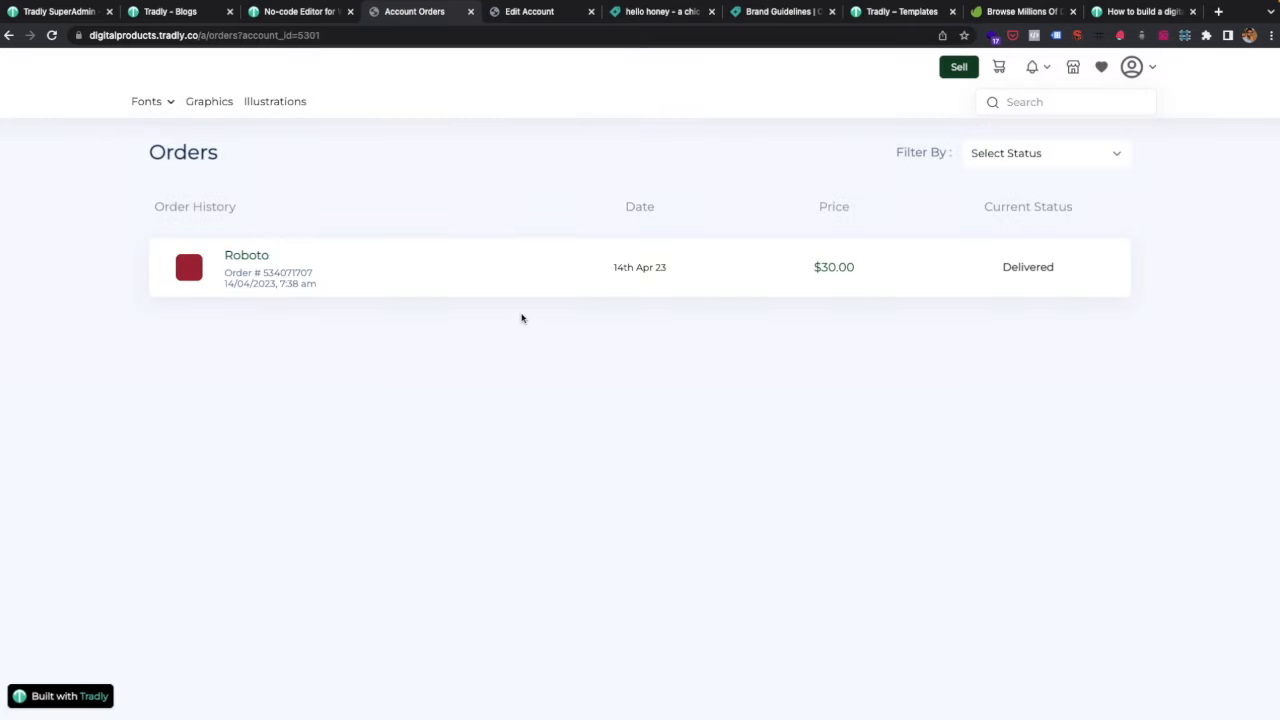
{"action": "left_click", "coordinate": [417, 281]}
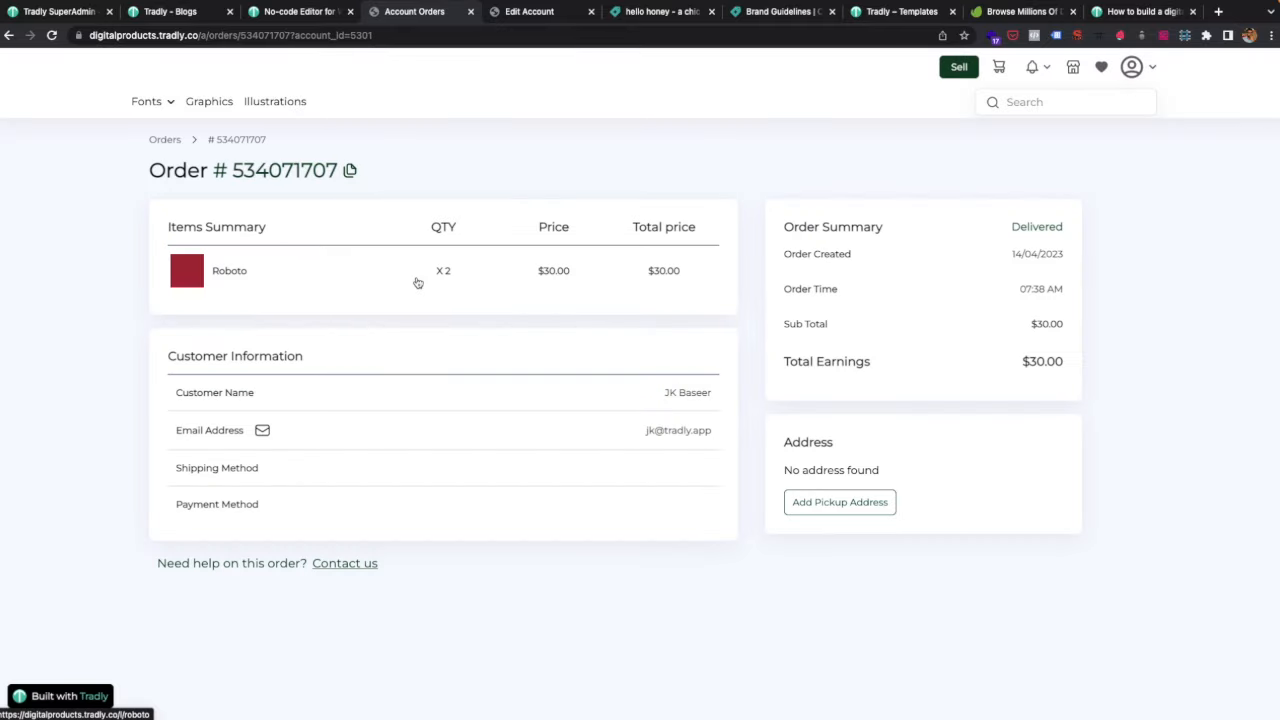
Examine the seller's order details, including the items, customer information and total earnings.
{"action": "scroll", "coordinate": [417, 283], "scroll_direction": "down", "scroll_amount": 1}
{"action": "scroll", "coordinate": [417, 283], "scroll_direction": "up", "scroll_amount": 1}
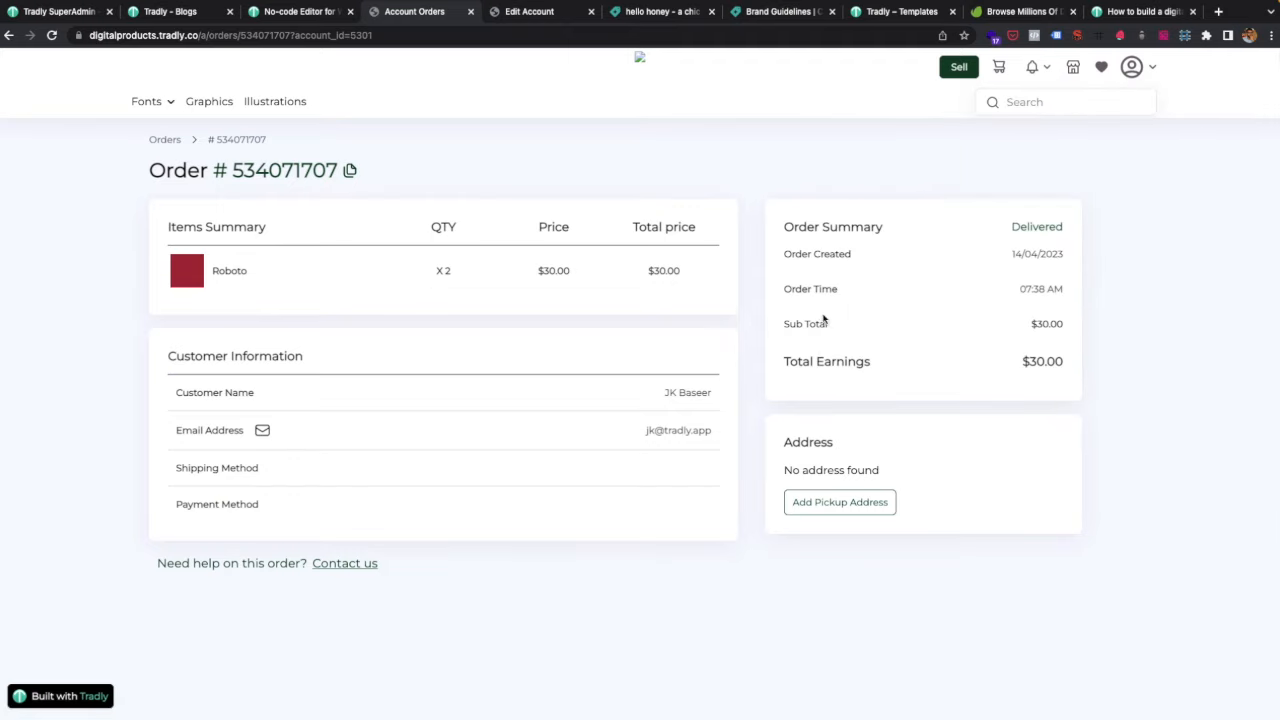
{"action": "left_click_drag", "start_coordinate": [1070, 366], "coordinate": [997, 366]}
{"action": "left_click", "coordinate": [811, 355]}
Switch to the digital product marketplace article and review its seller and buyer workflow diagram.
{"action": "left_click", "coordinate": [1120, 12]}
{"action": "scroll", "coordinate": [527, 313], "scroll_direction": "up", "scroll_amount": 5}
{"action": "left_click", "coordinate": [444, 425]}
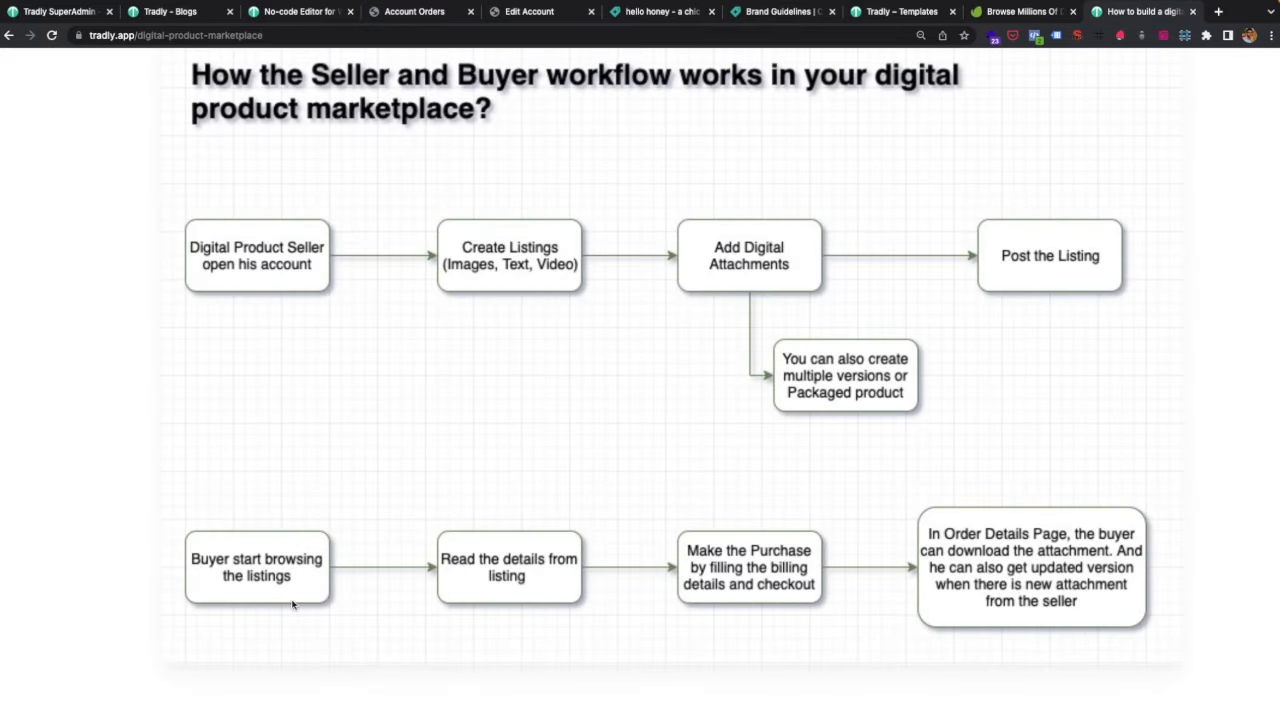